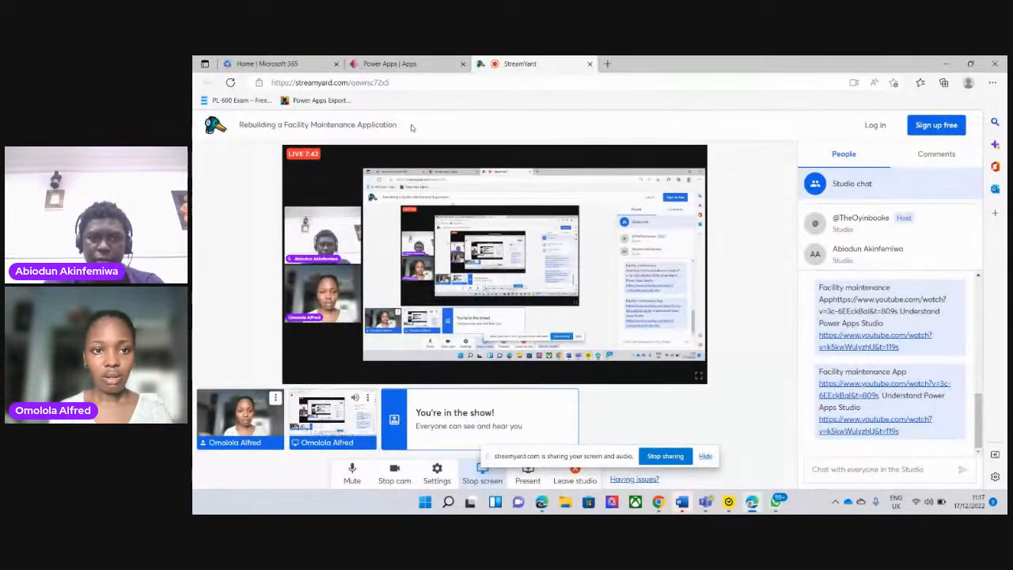
Switch to Power Apps and open the Facility Maintenance App for editing from the list of apps
left_click(412, 62)
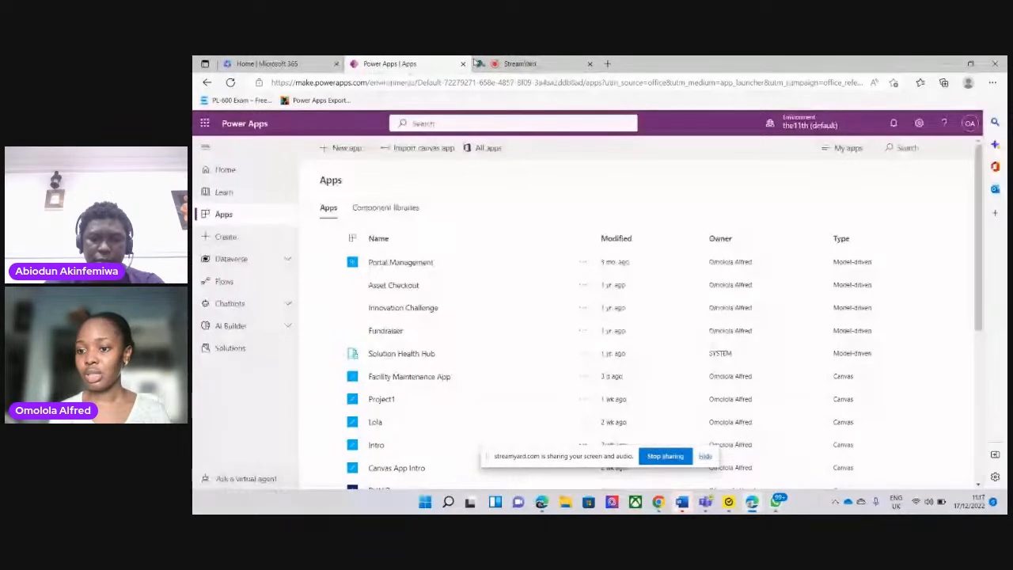
scroll(964, 184, "down", 4)
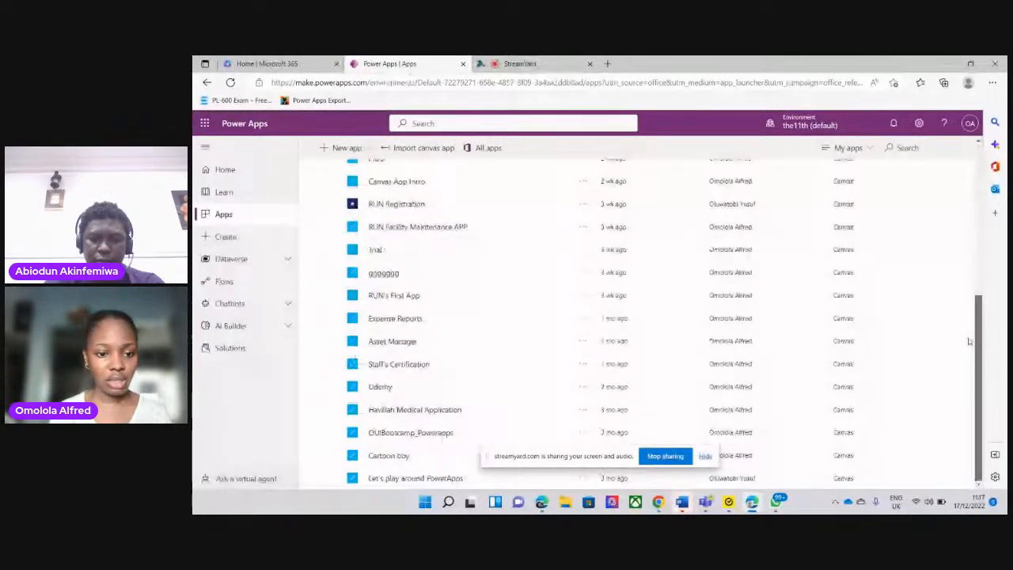
scroll(969, 340, "up", 5)
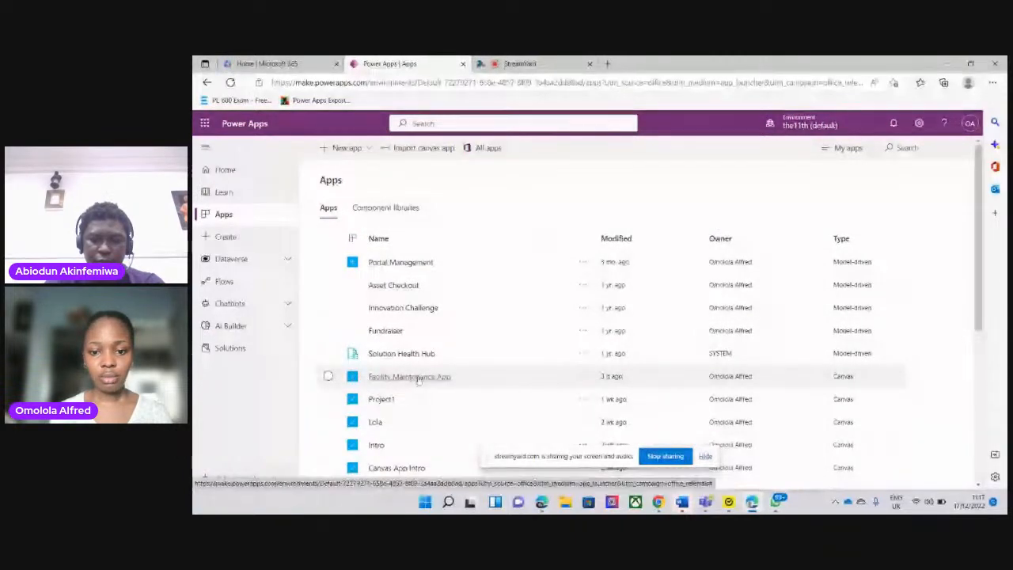
left_click(583, 377)
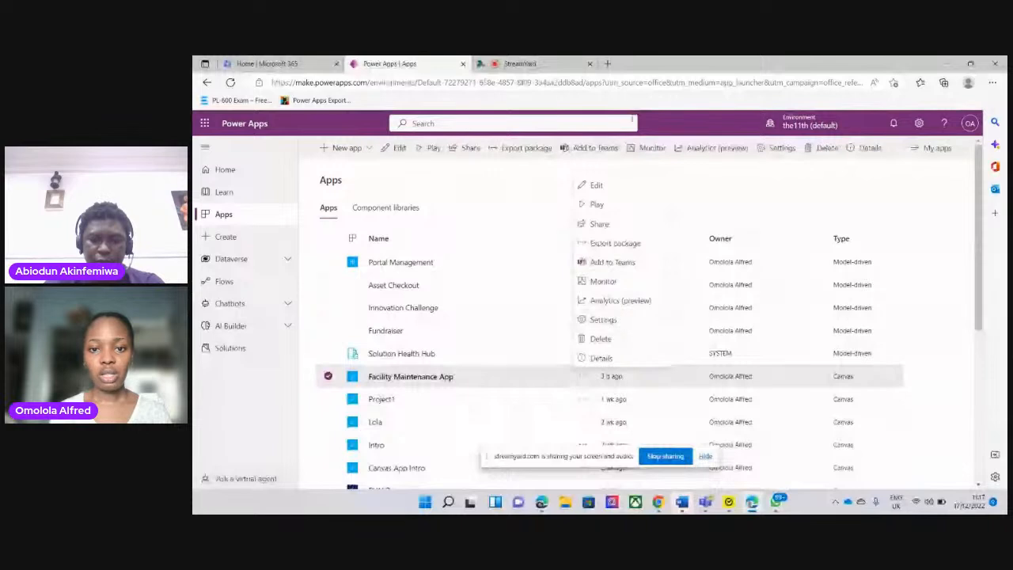
left_click(595, 186)
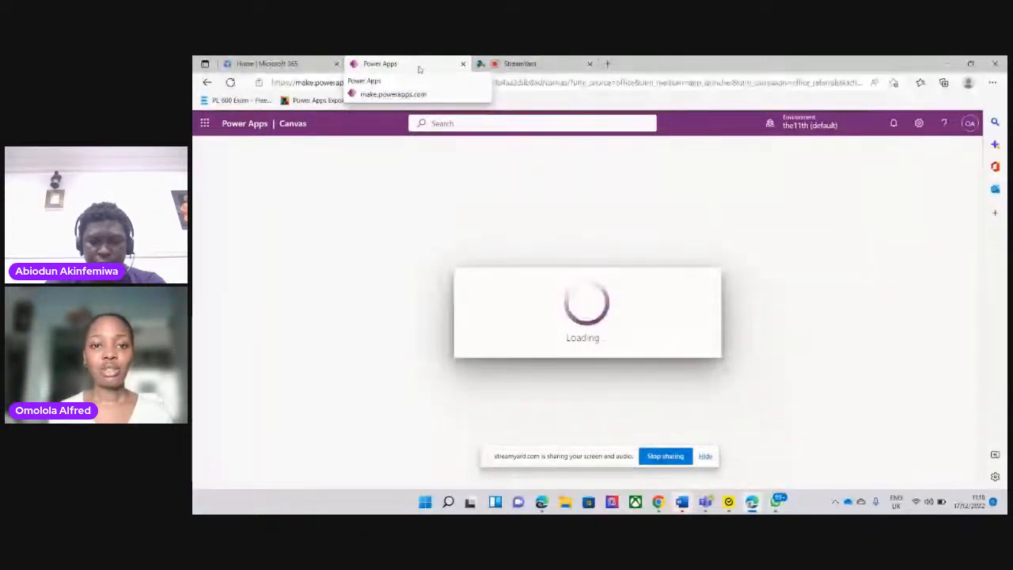
Skip the Power Apps Studio welcome dialog and dismiss the WhatsApp notification
left_click(520, 65)
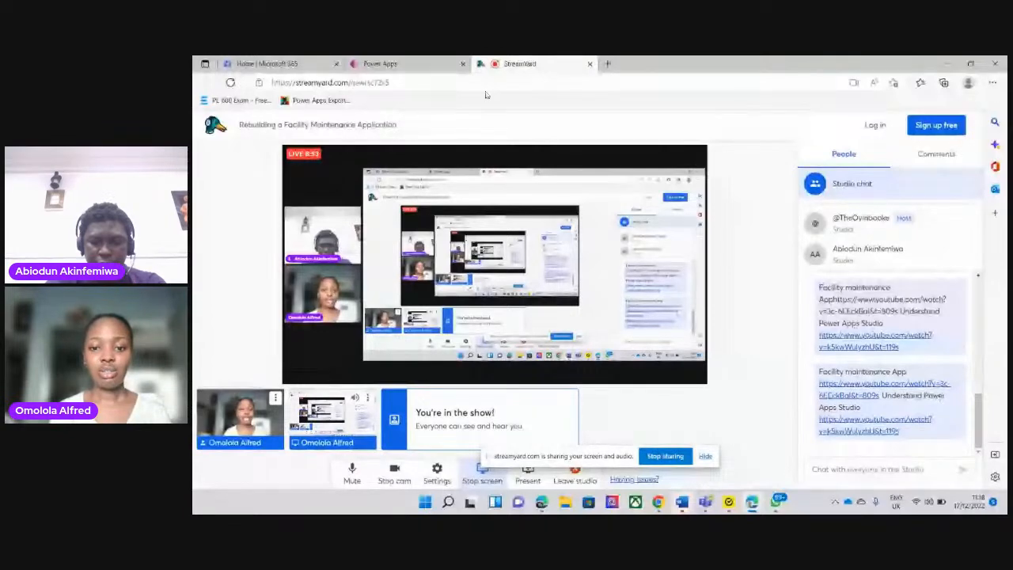
left_click(416, 65)
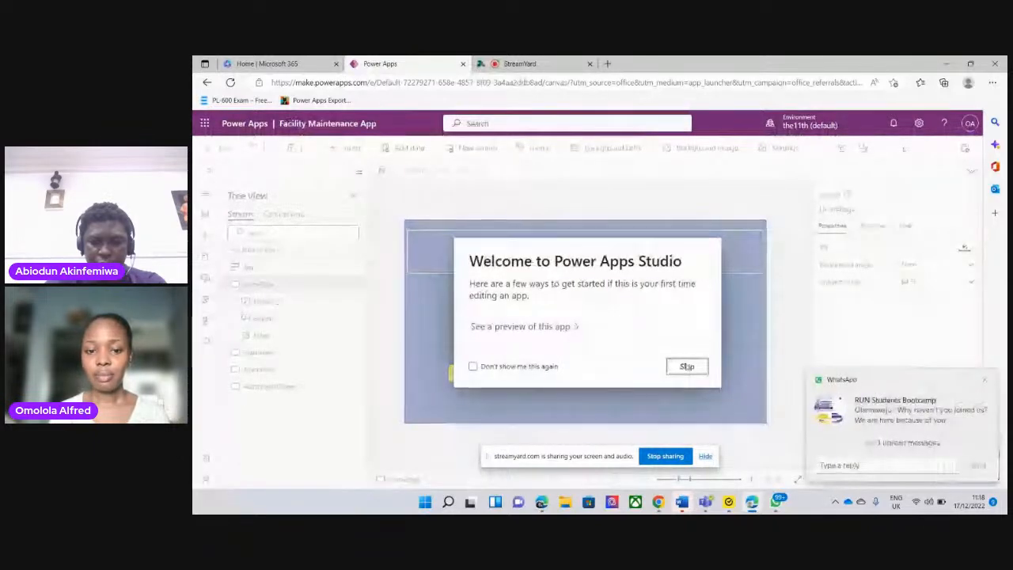
left_click(686, 367)
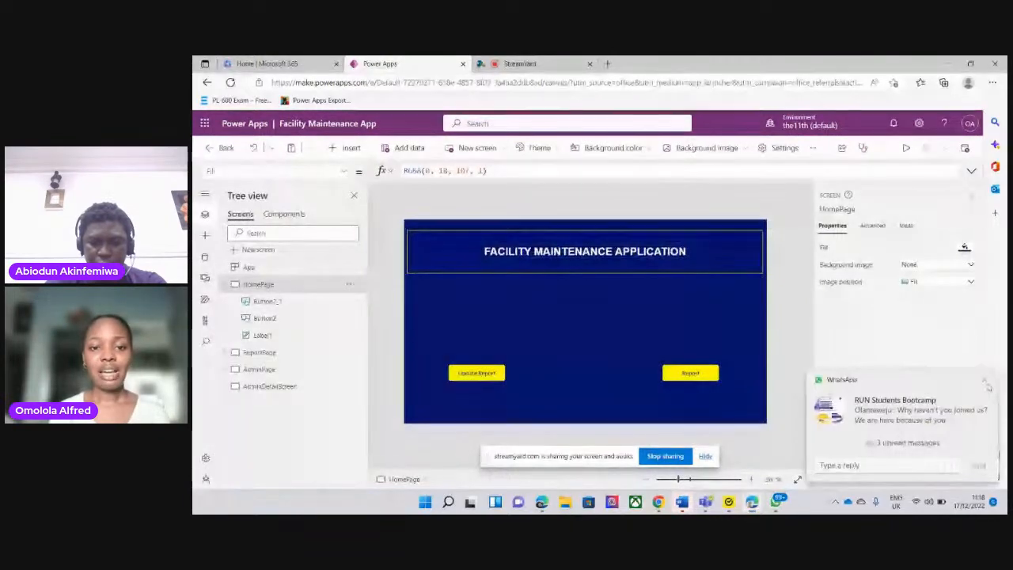
left_click(984, 381)
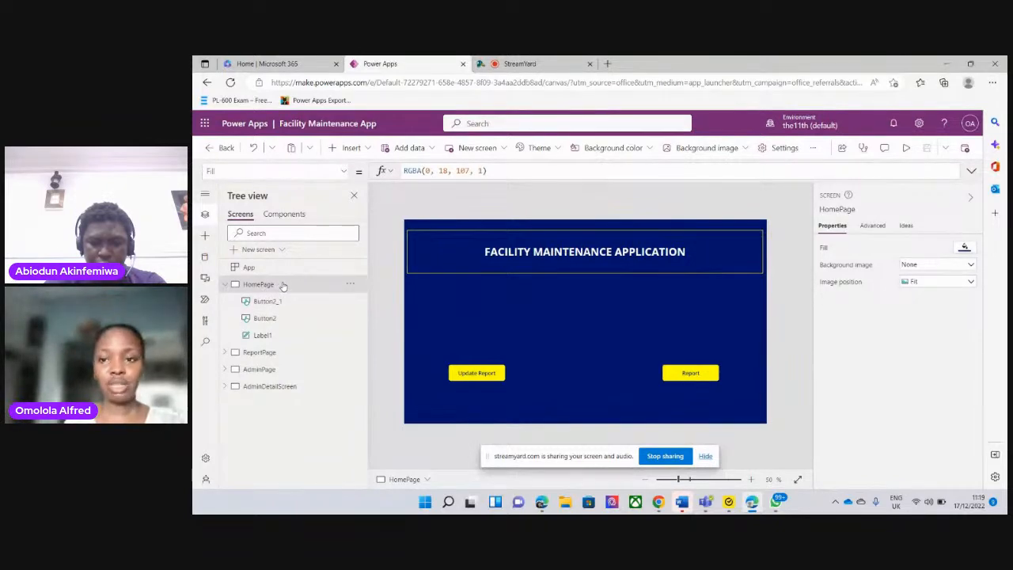
Collapse HomePage in the screen tree and view ReportPage, AdminPage and AdminDetailScreen in turn
left_click(225, 285)
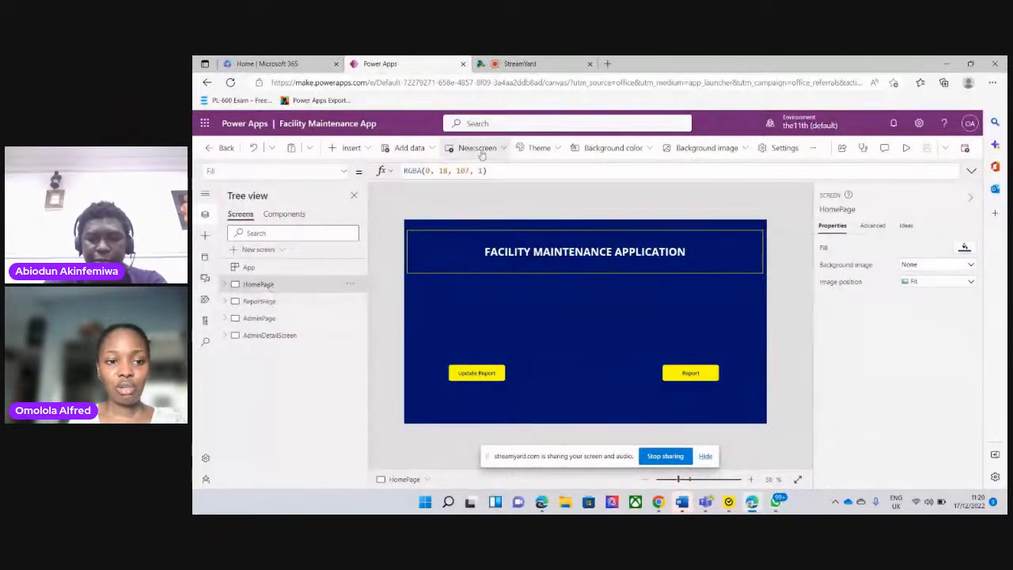
left_click(261, 301)
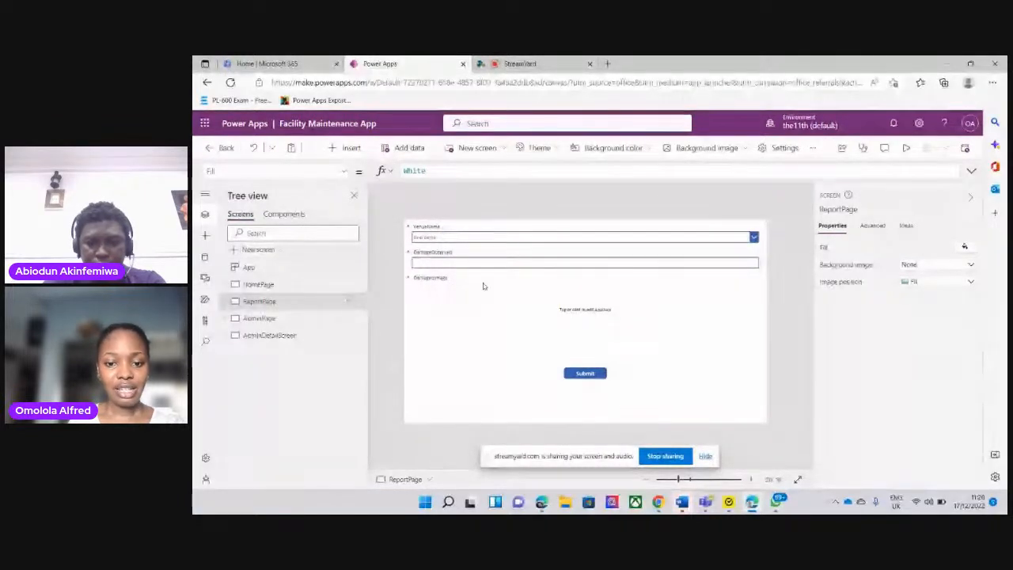
left_click(269, 318)
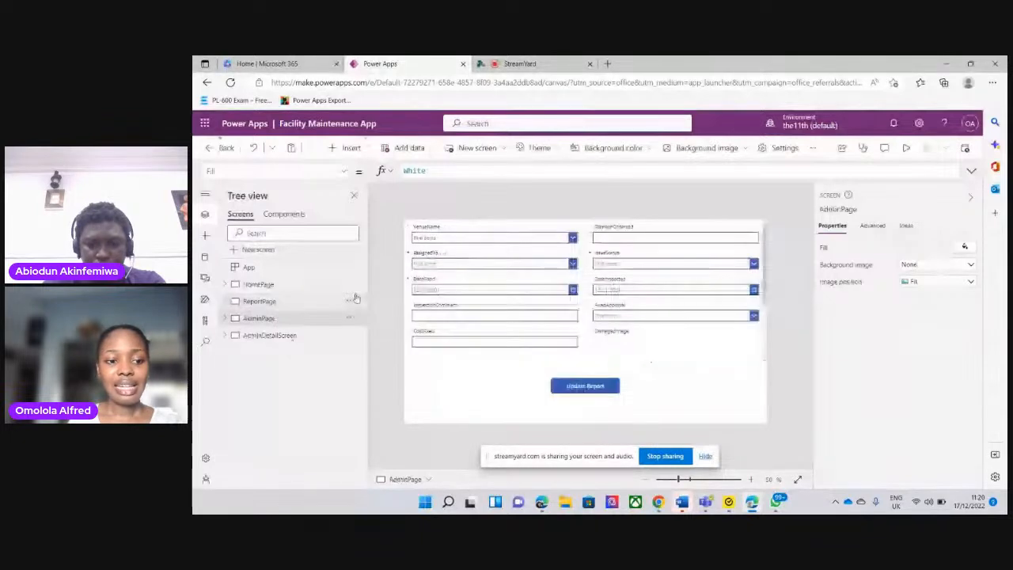
left_click(273, 335)
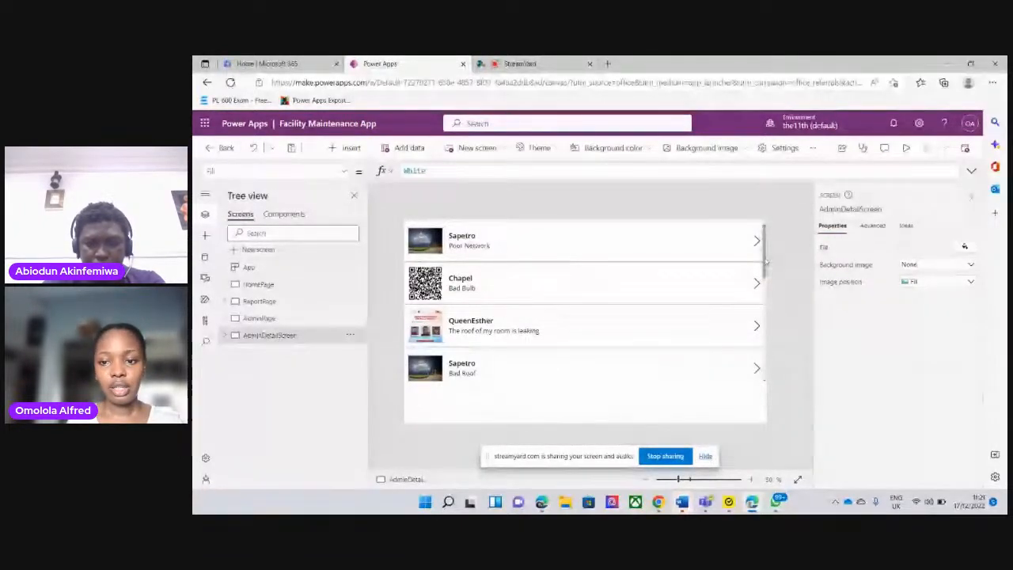
Browse the report gallery on AdminDetailScreen and open the Chapel report about broken windows
left_click_drag(766, 262, 764, 228)
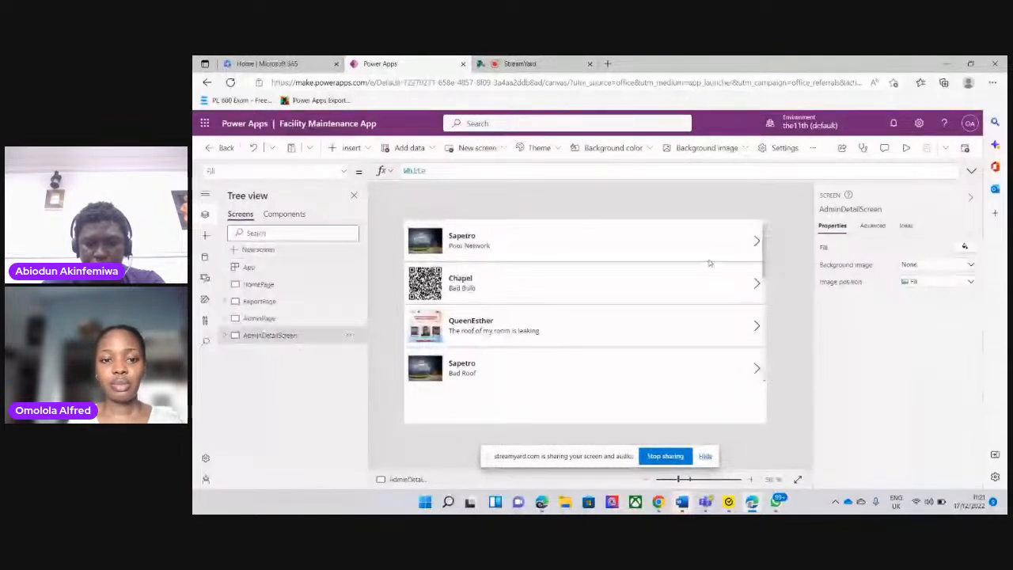
left_click_drag(766, 259, 754, 402)
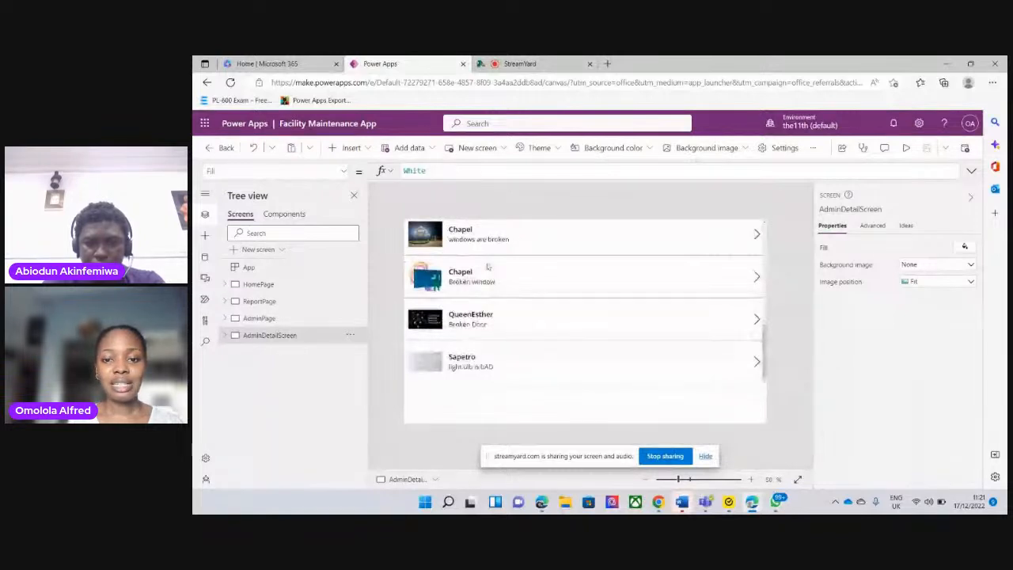
left_click(629, 236)
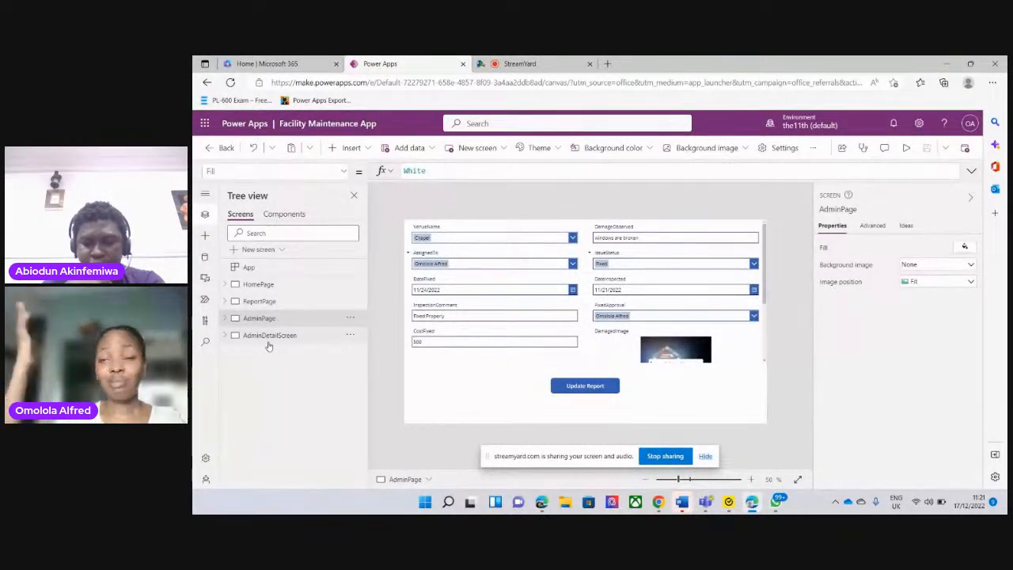
Go back through AdminPage and ReportPage to display the HomePage screen
left_click(259, 317)
left_click(258, 301)
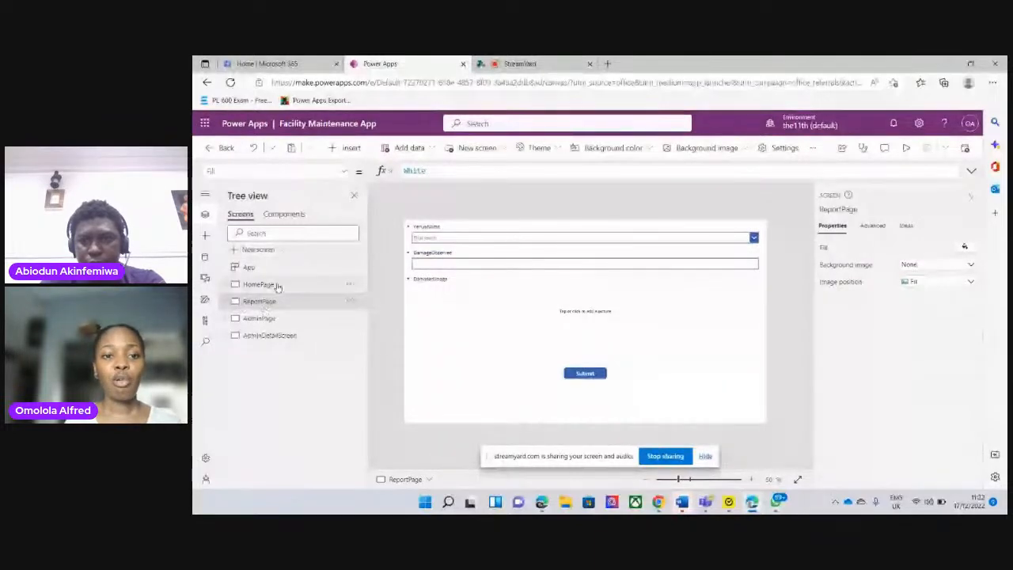
left_click(269, 284)
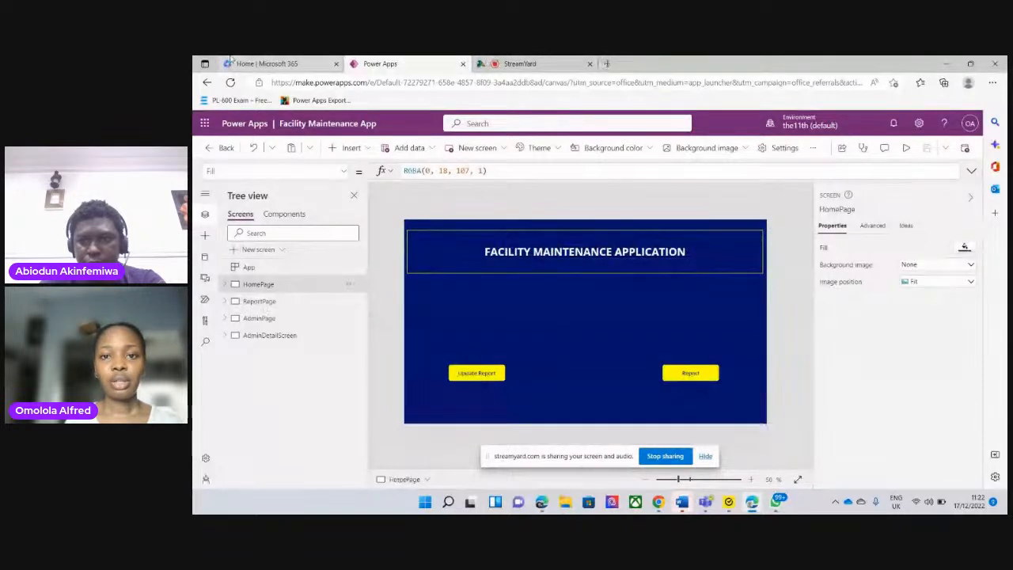
Open make.powerapps.com in a new browser tab and dismiss the service URL warning on its home page
left_click(607, 63)
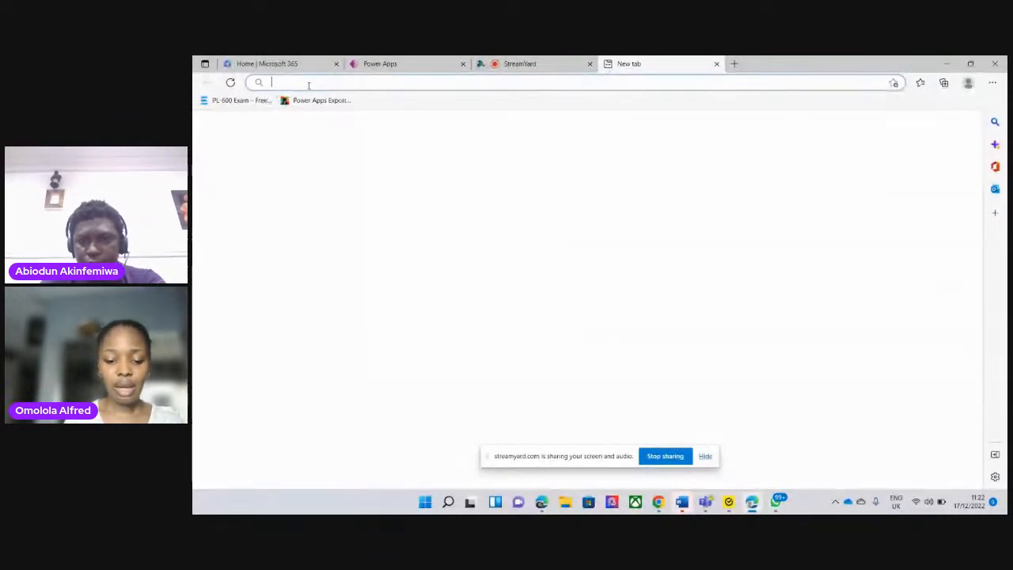
type("make.power")
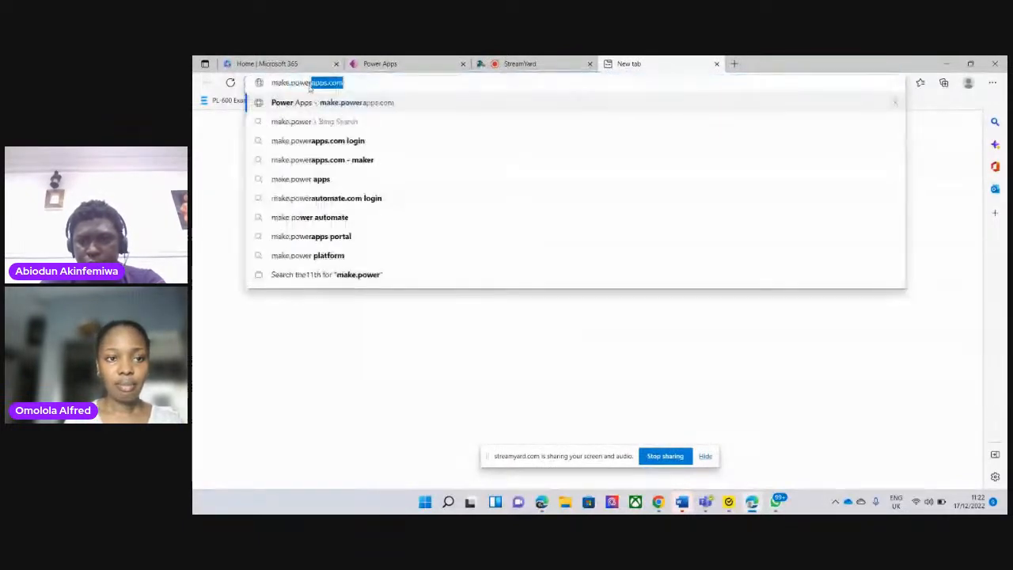
type("ap")
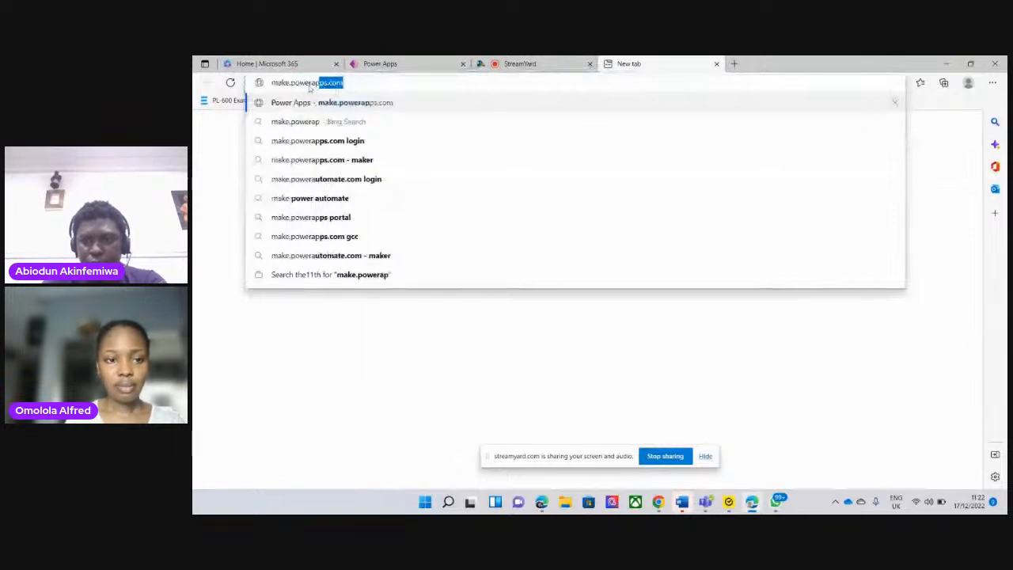
type("ps.")
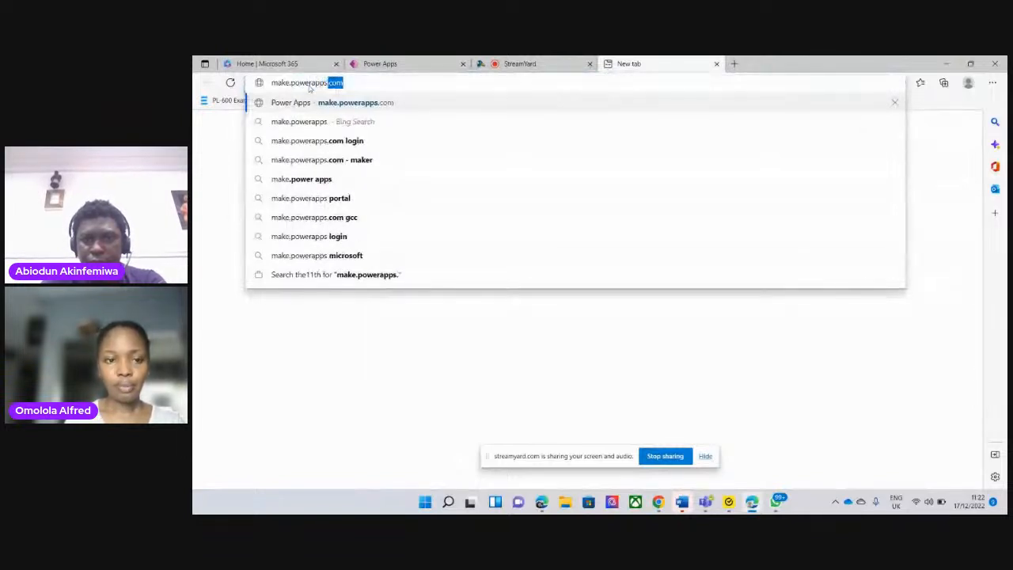
type("com")
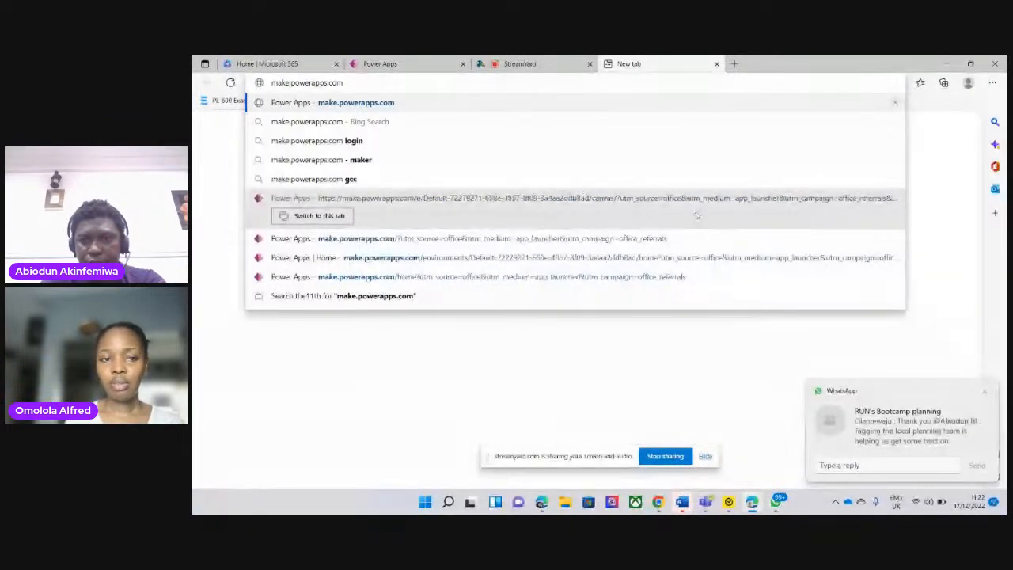
key("Return")
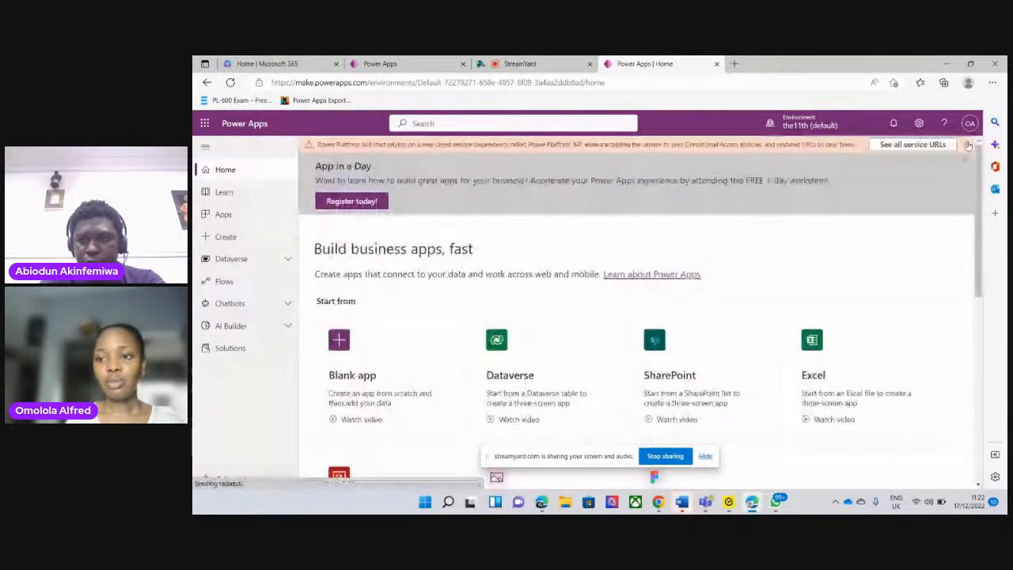
left_click(968, 145)
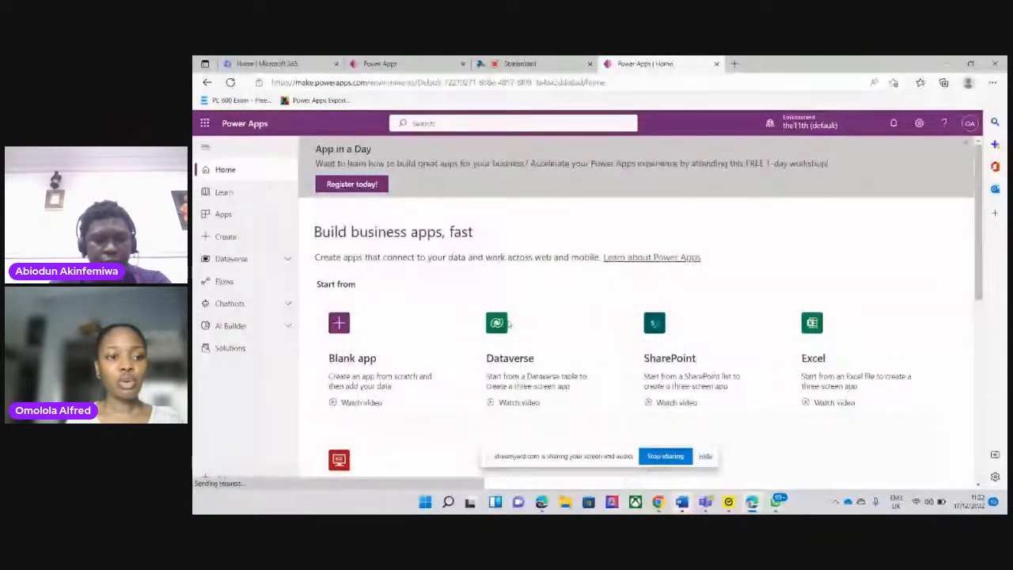
Create a blank canvas app named Post Bootcamp App in Tablet format
left_click(226, 235)
left_click(405, 279)
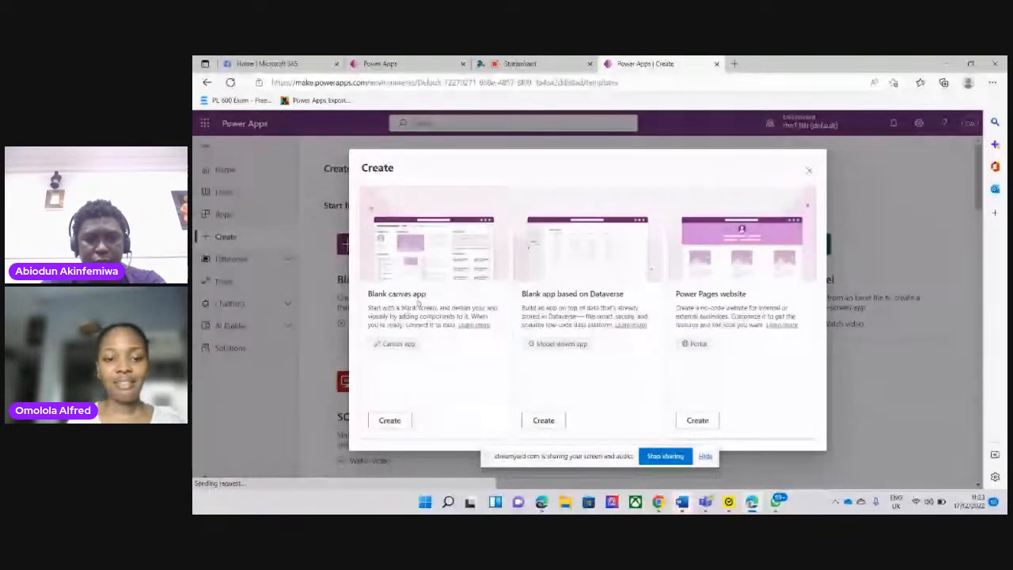
left_click(389, 420)
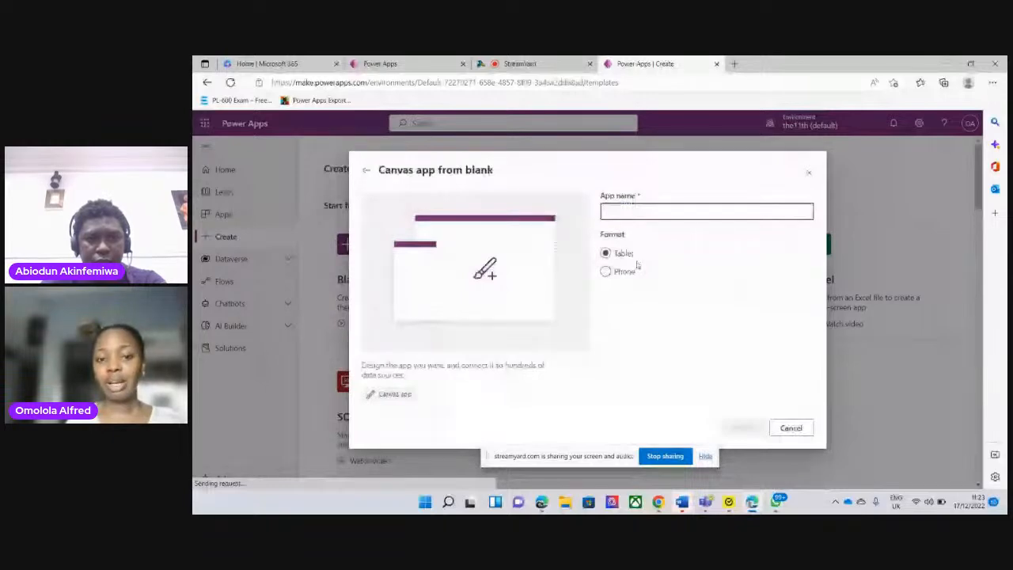
left_click(613, 208)
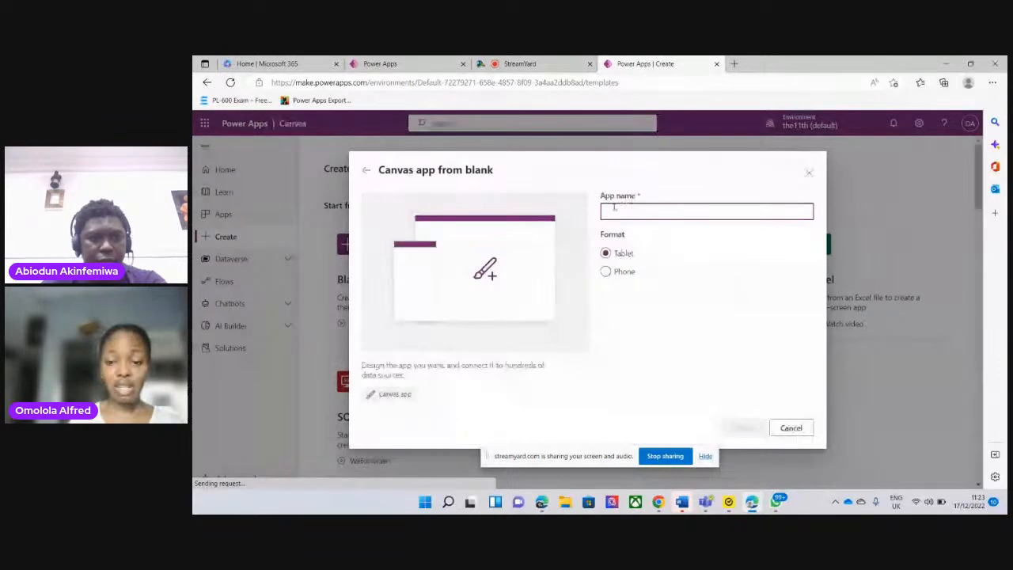
type("Poll")
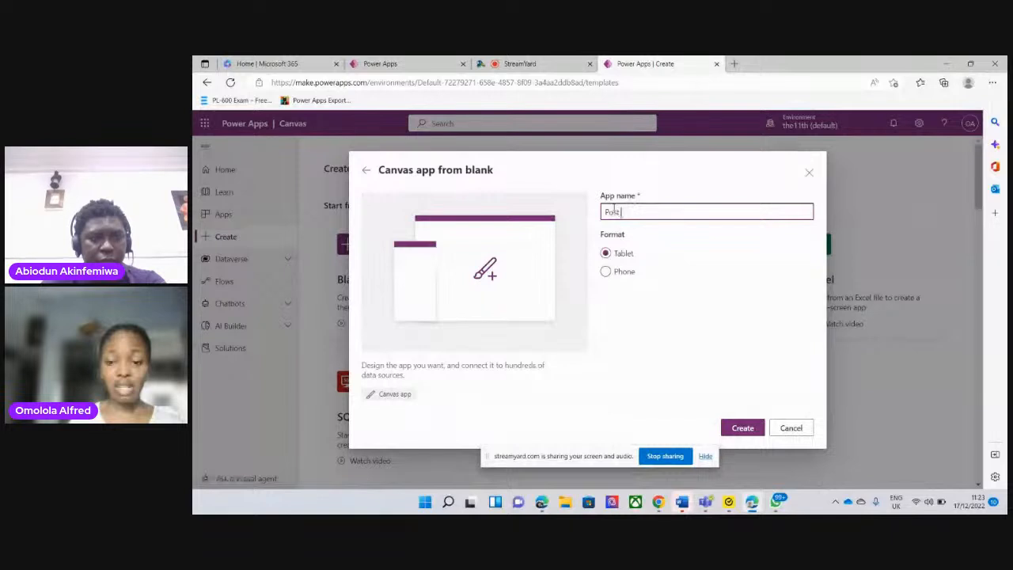
type("t Bp")
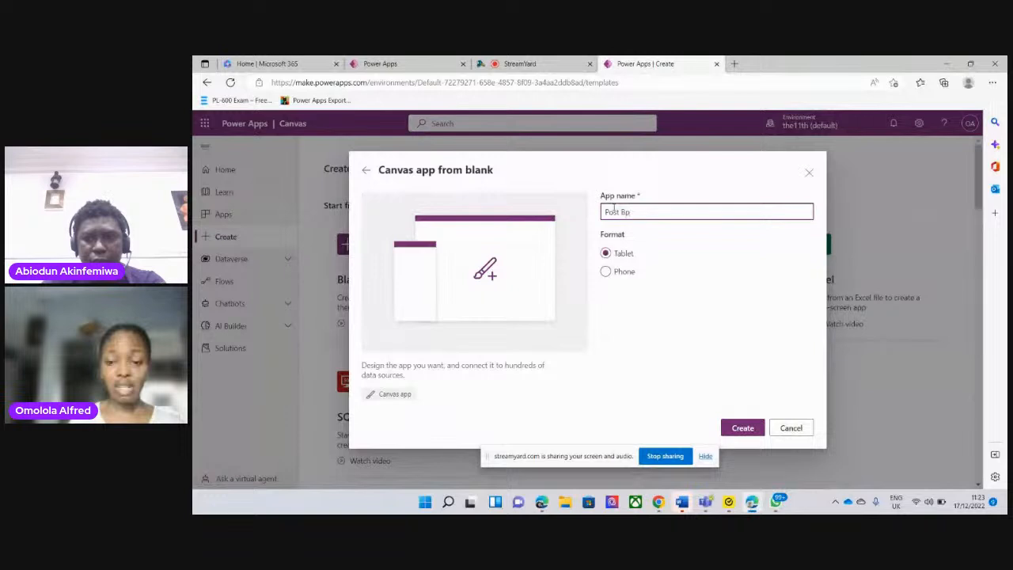
key("BackSpace")
type("ootcamp")
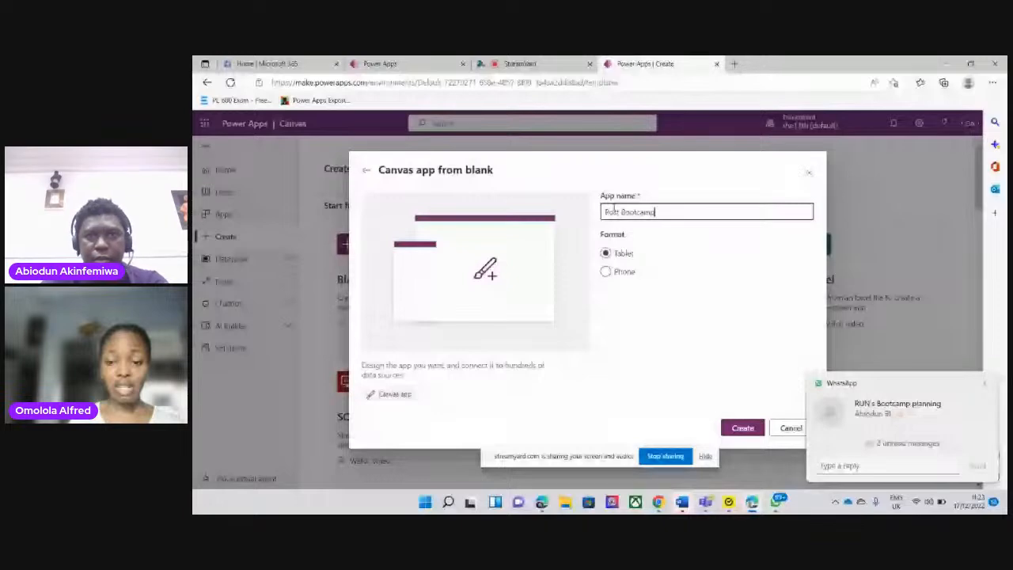
type("App")
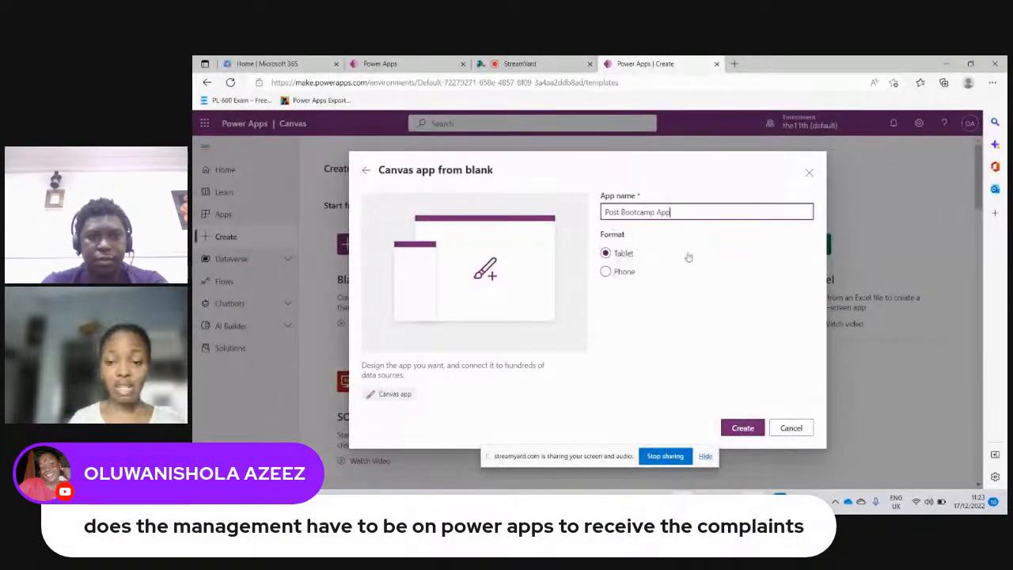
left_click(744, 428)
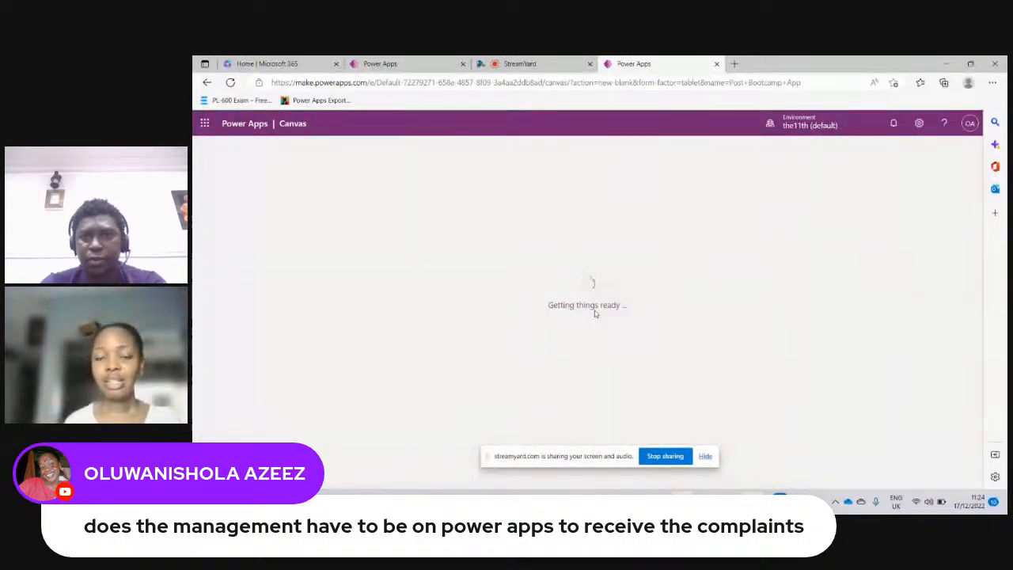
mouse_move(777, 500)
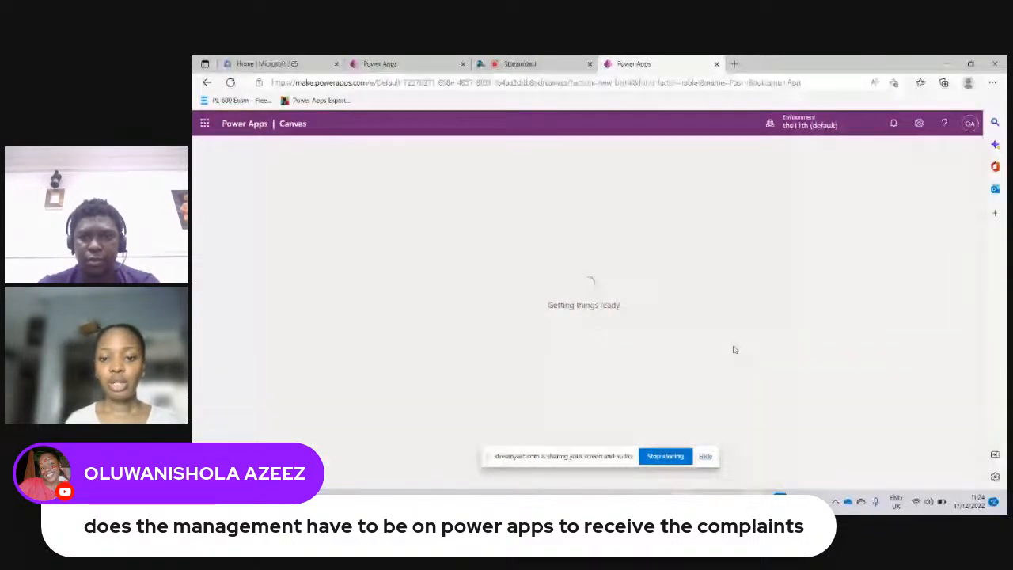
left_click(264, 65)
left_click(634, 64)
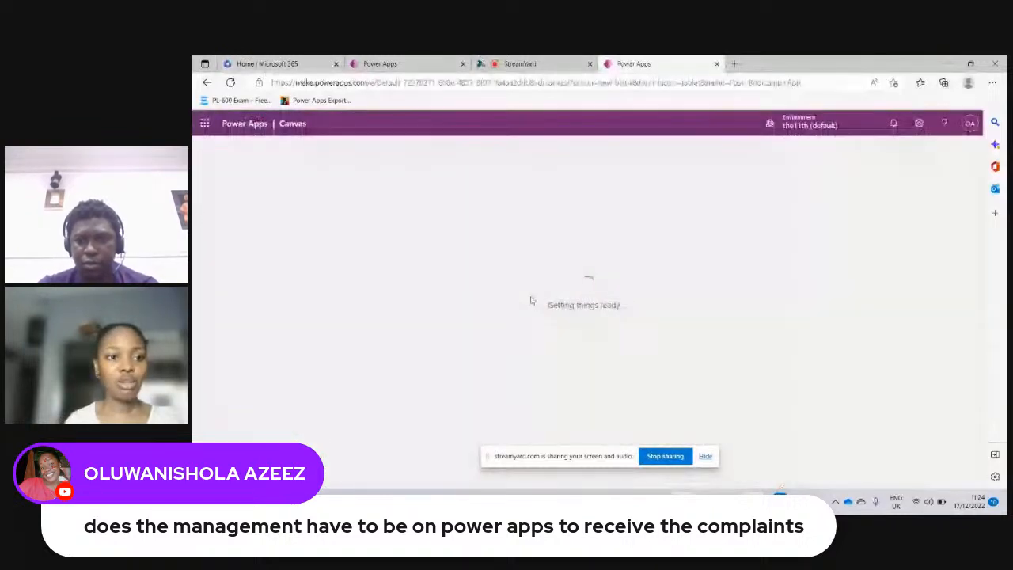
Open Microsoft Lists from the Microsoft 365 home page and look through the Facility Maintanace App list
left_click(263, 64)
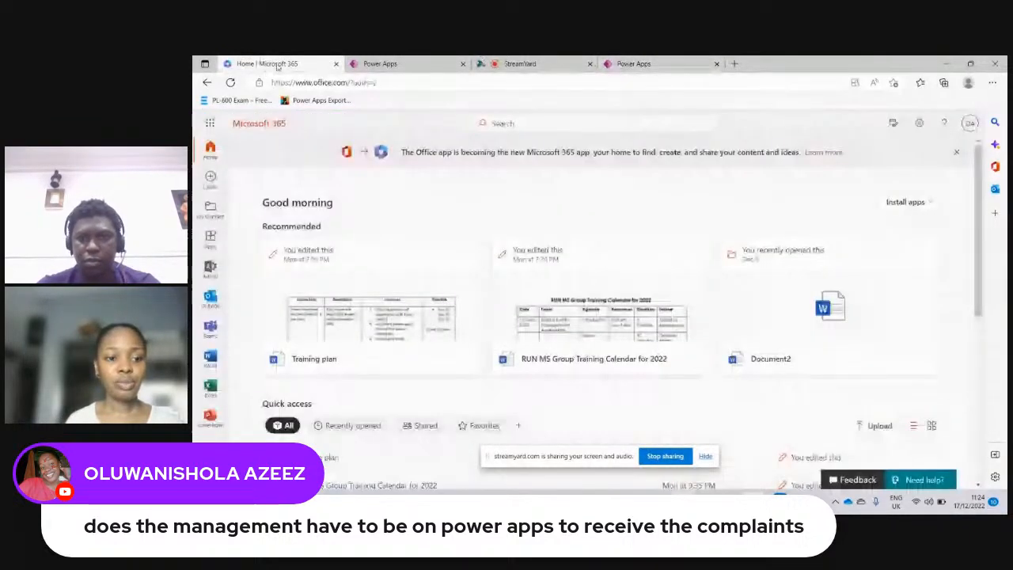
left_click(209, 124)
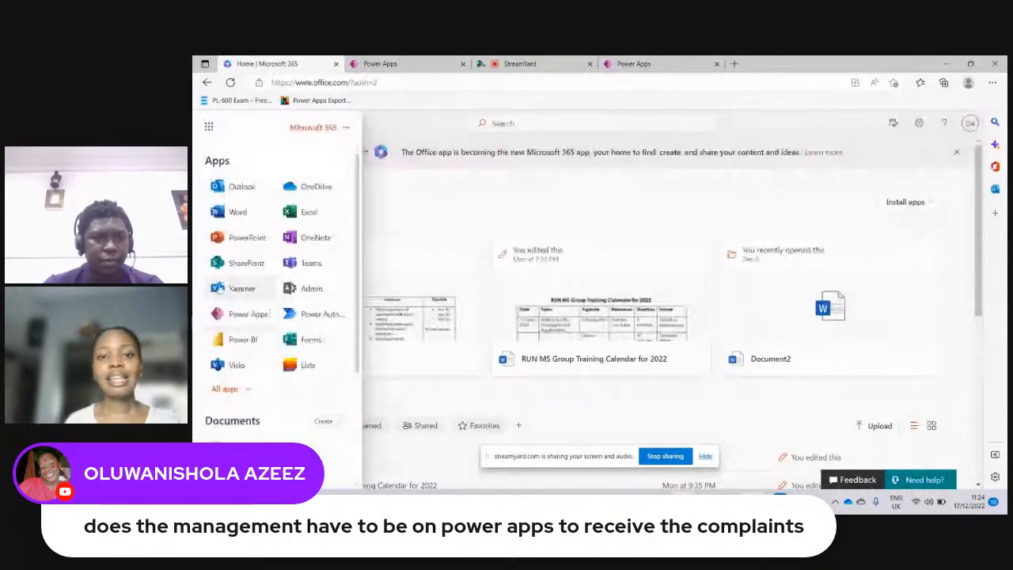
left_click(308, 366)
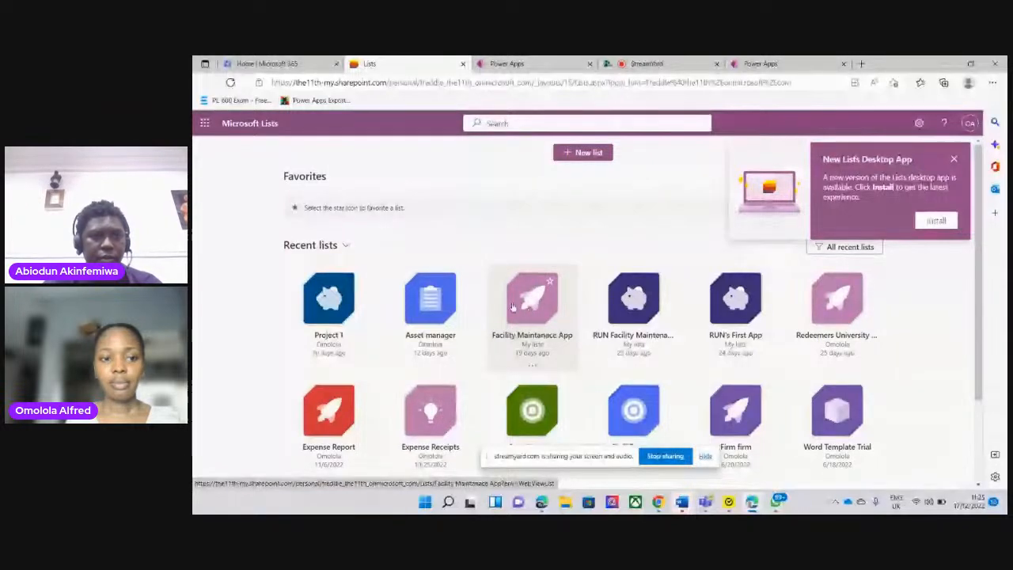
left_click(537, 306)
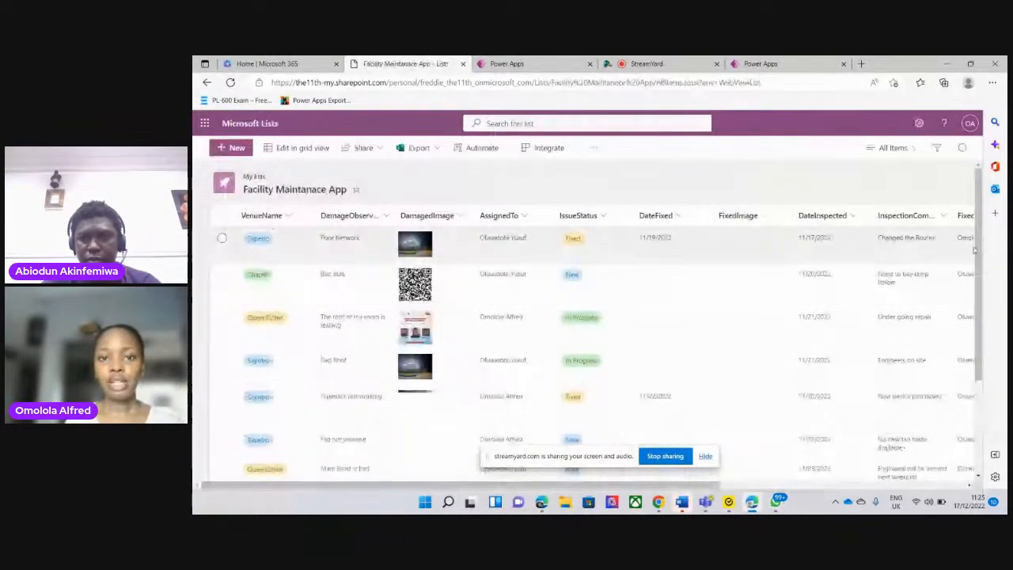
scroll(965, 347, "down", 2)
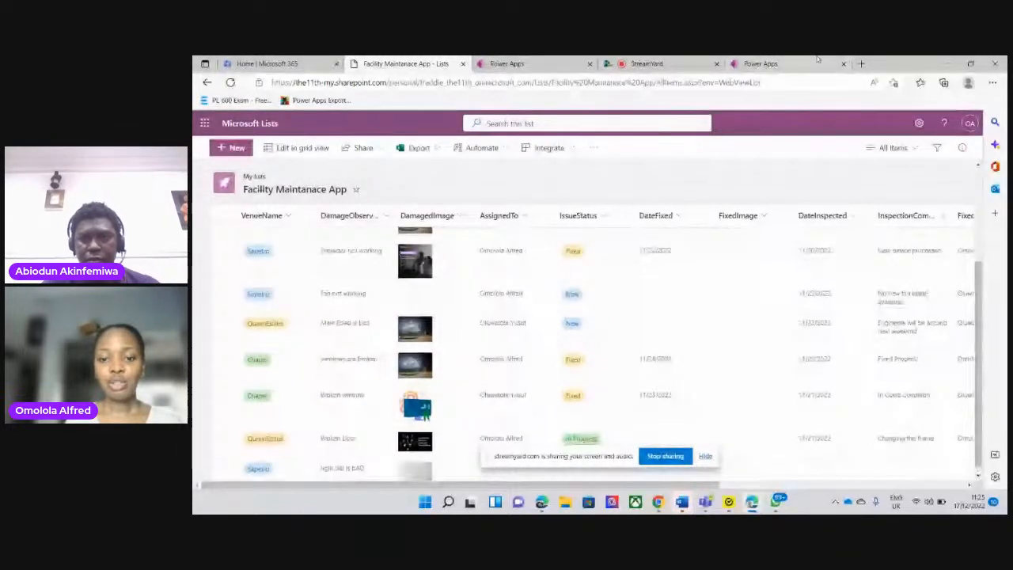
Return to the Post Bootcamp App in Power Apps Studio and skip the welcome dialog
left_click(762, 65)
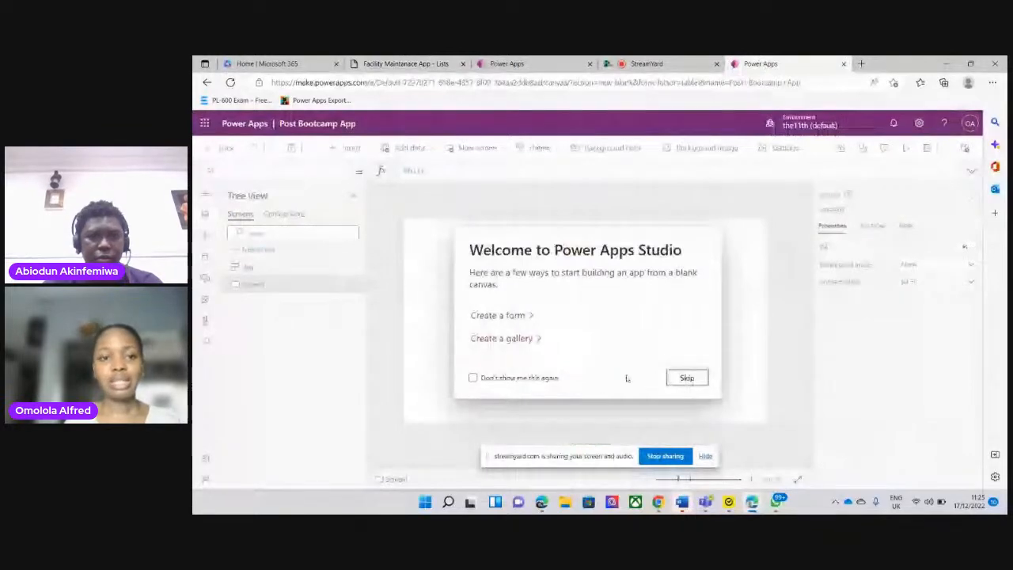
left_click(687, 379)
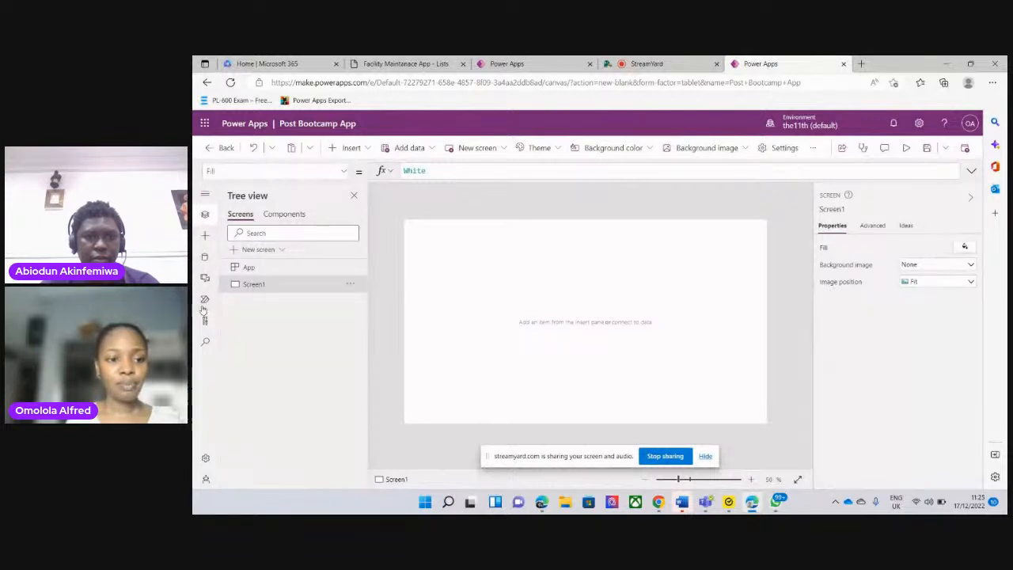
Search the app's data sources for SharePoint and choose the first existing SharePoint connection
left_click(205, 259)
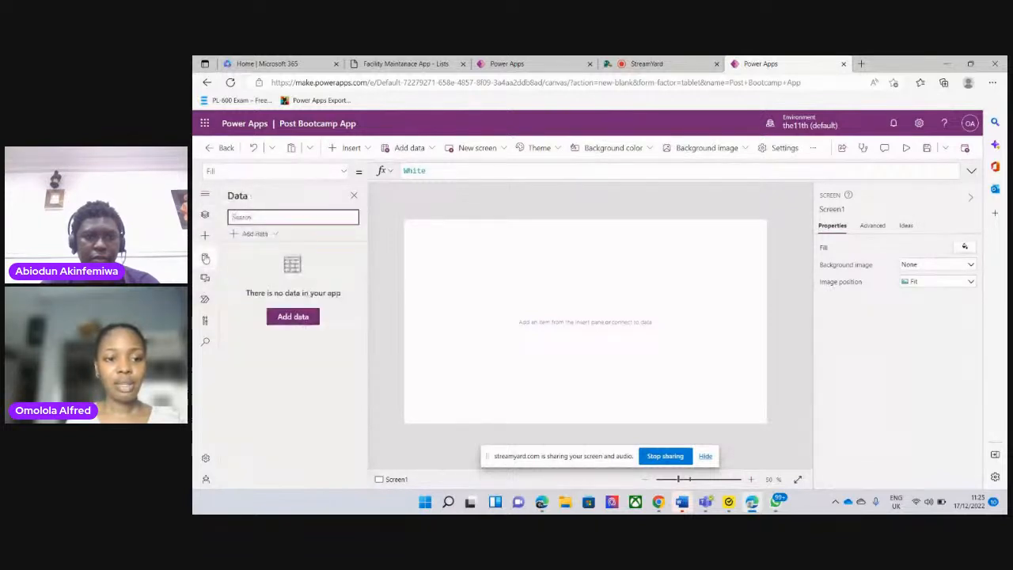
left_click(269, 237)
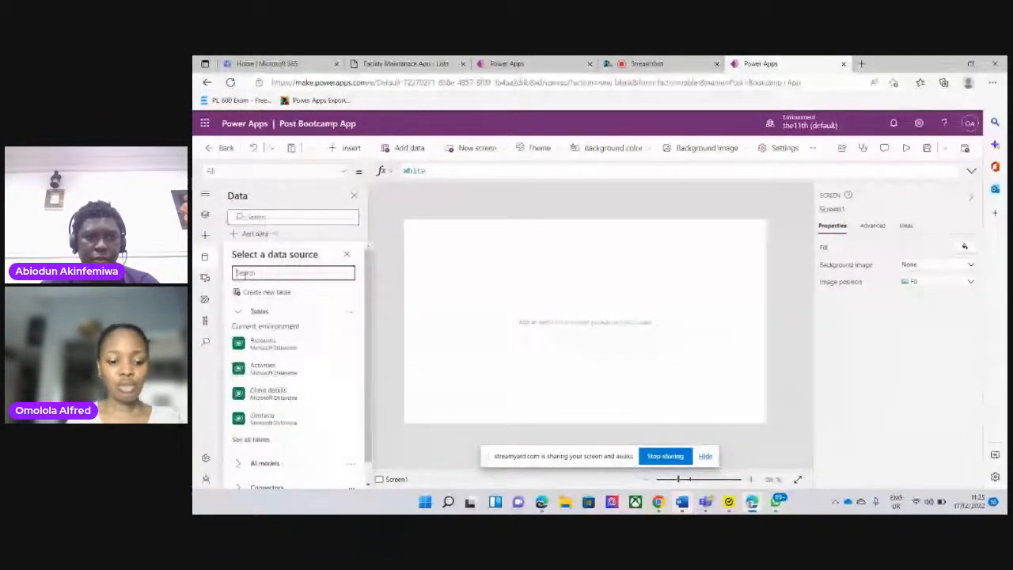
type("a")
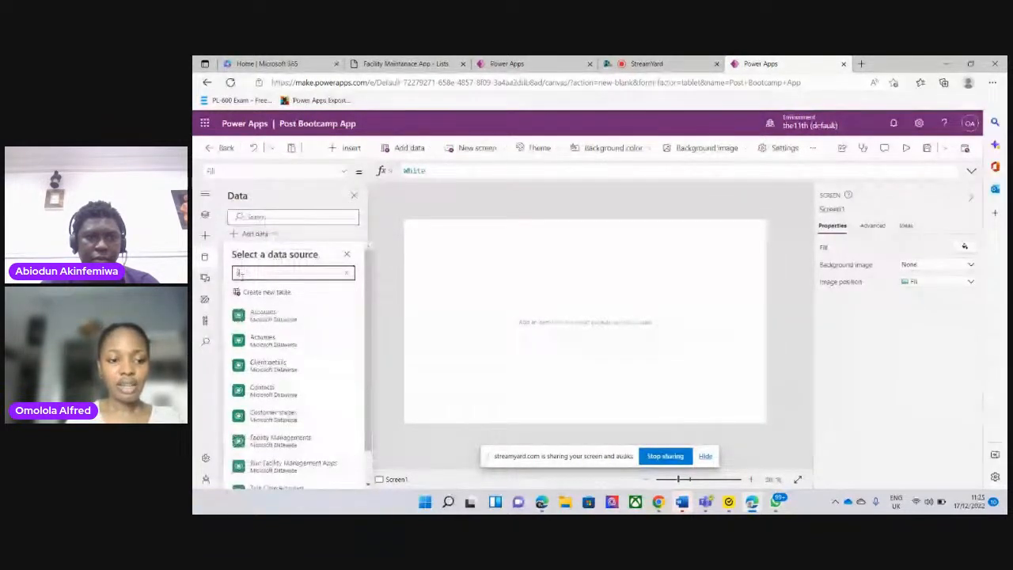
type("hare")
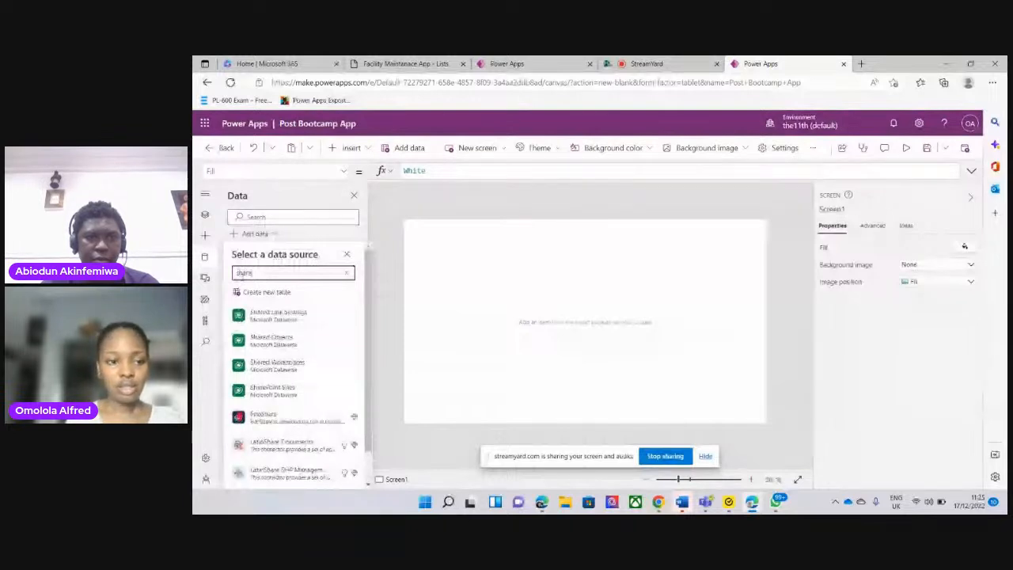
type("p")
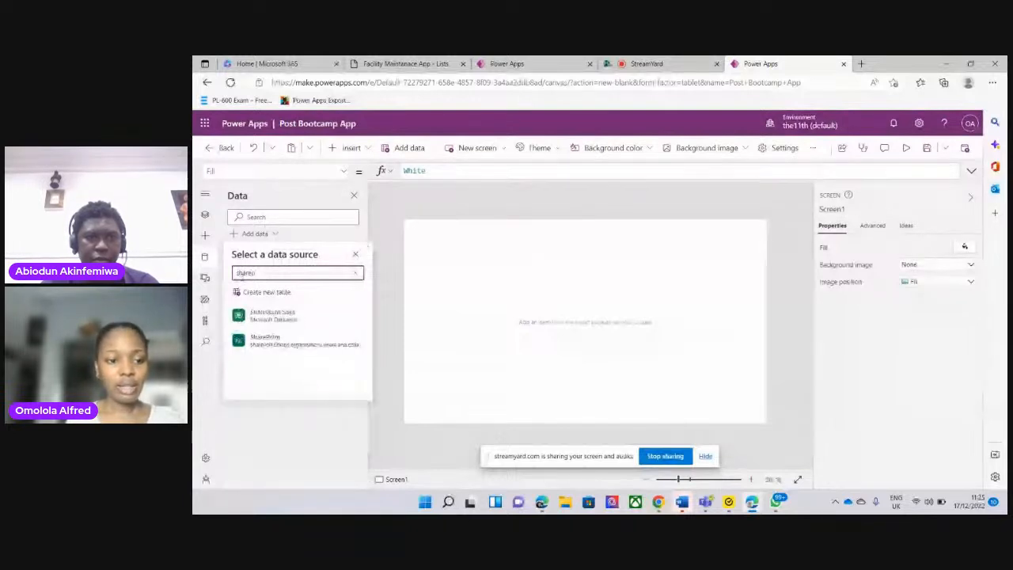
type("oi")
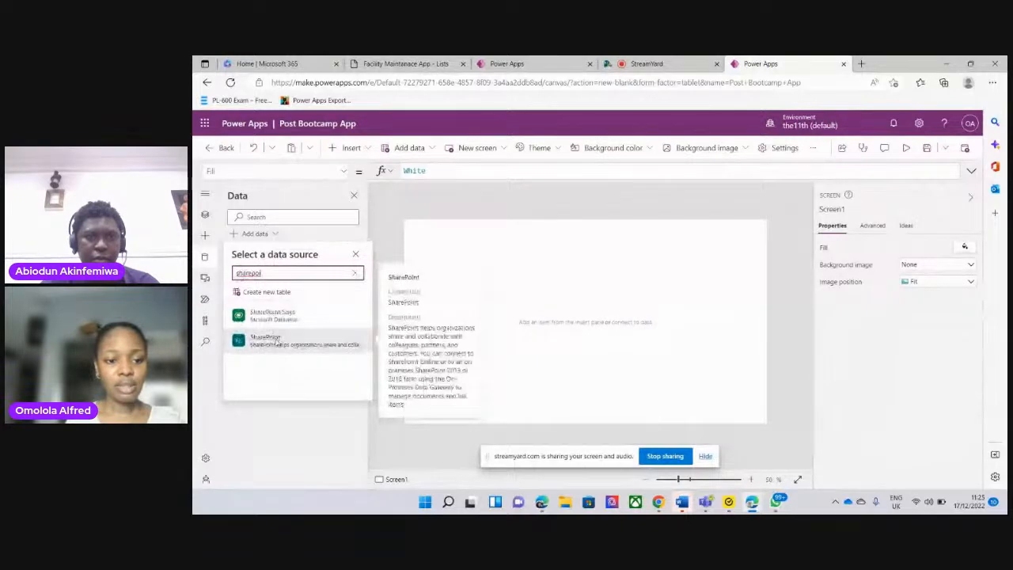
left_click(269, 339)
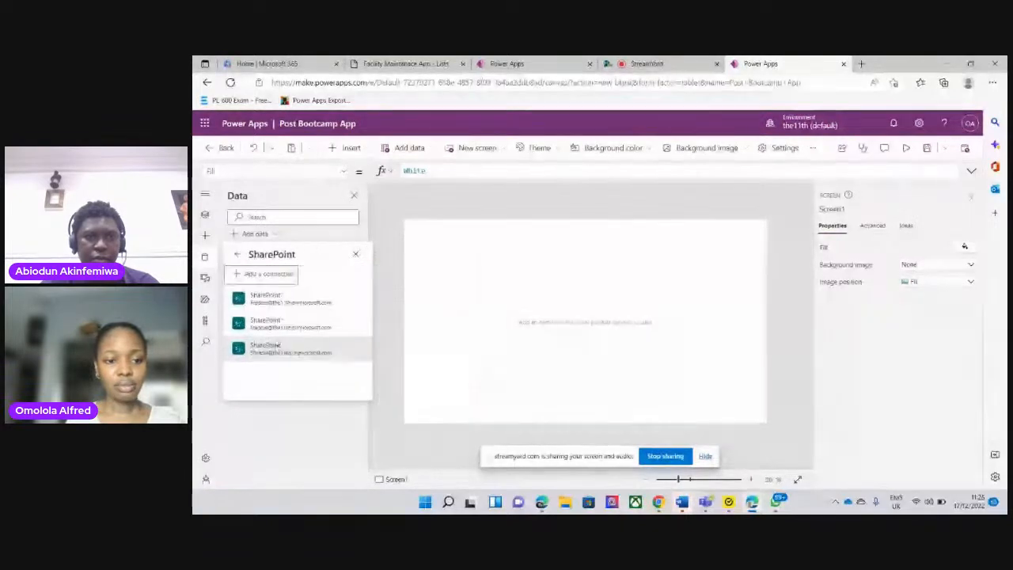
left_click(278, 300)
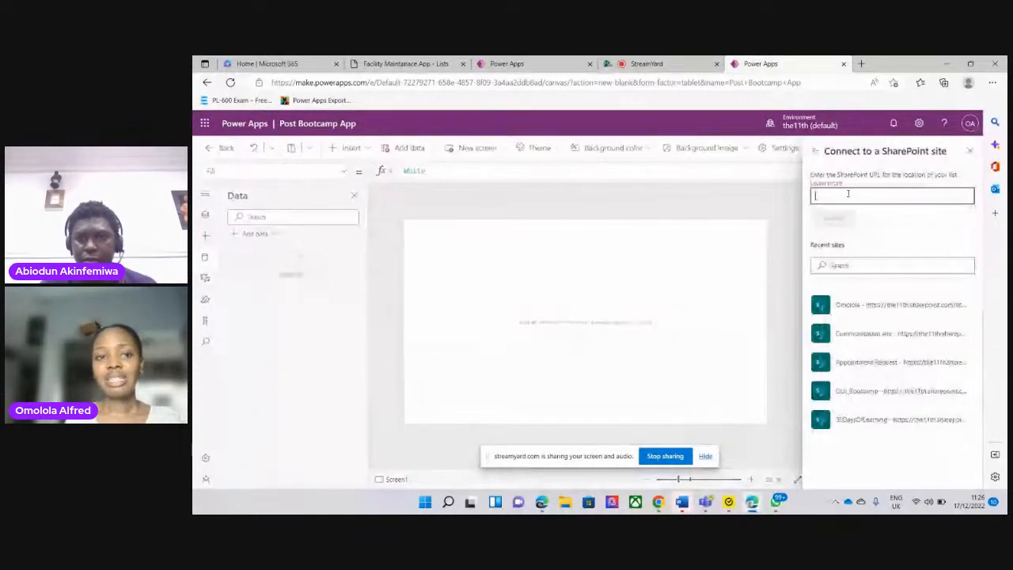
Connect to SharePoint with only the site portion of the Facility Maintanace App list's URL, then dismiss the list selection
left_click(404, 64)
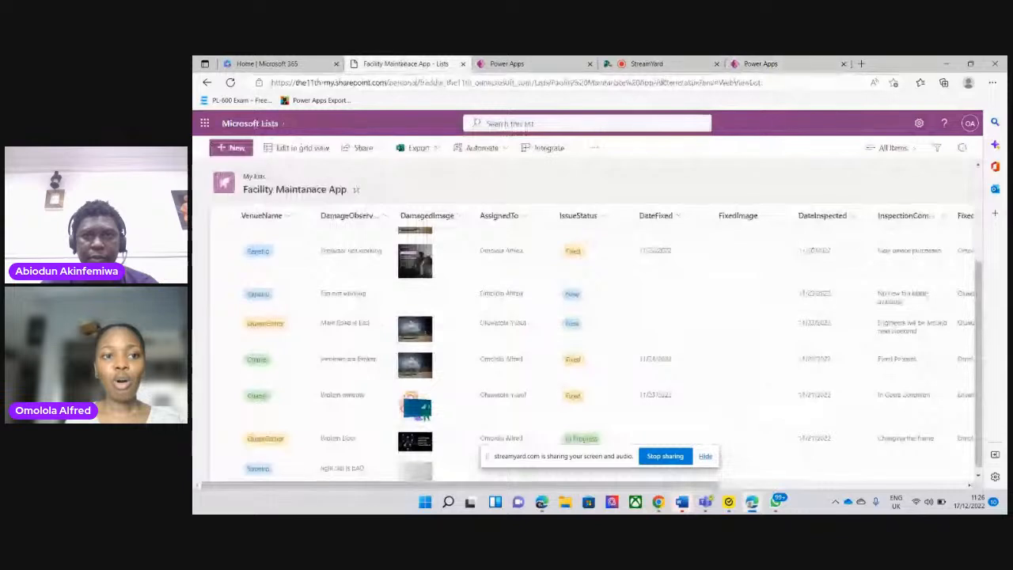
left_click(272, 83)
left_click_drag(273, 83, 531, 76)
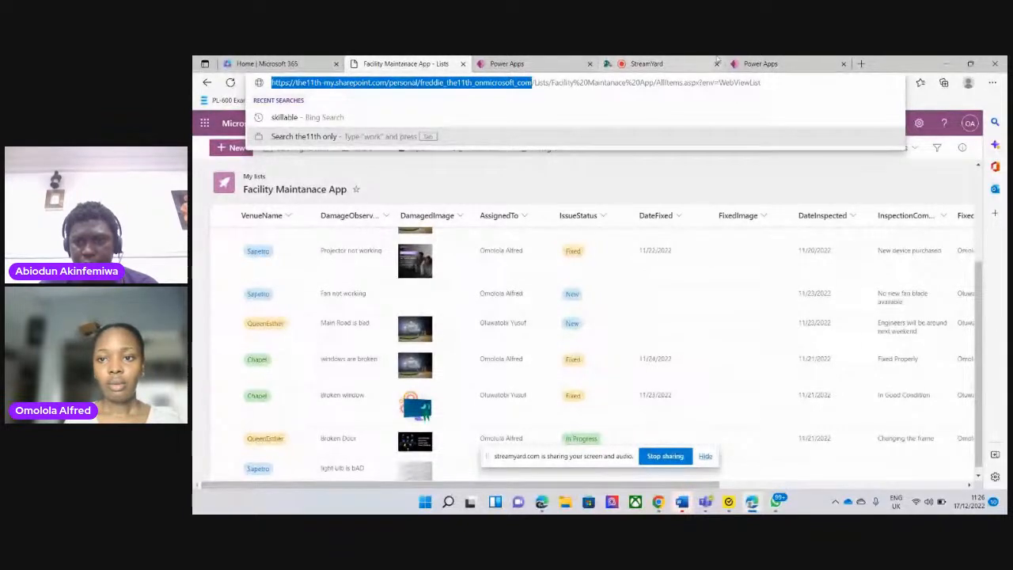
left_click(760, 64)
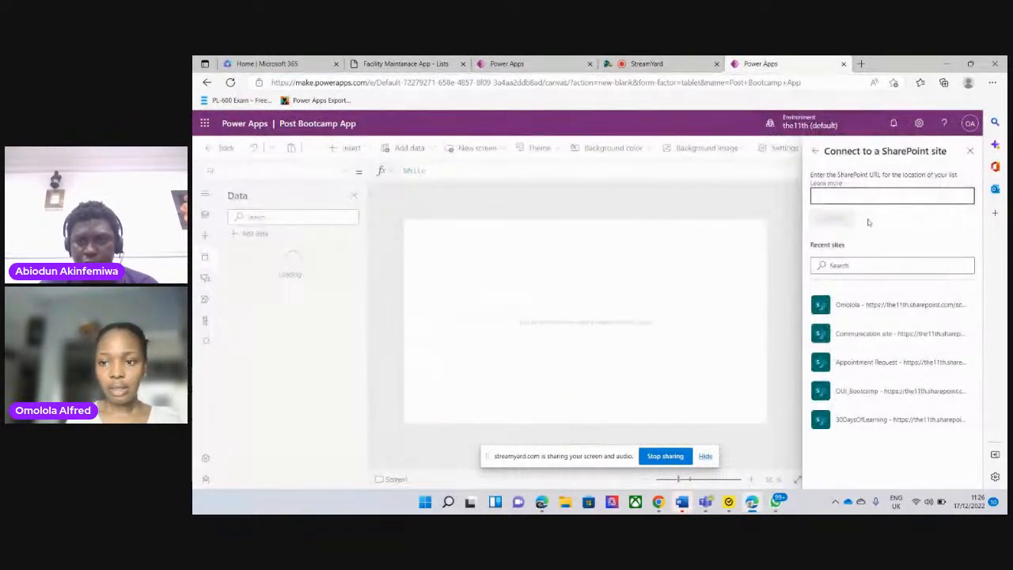
left_click(820, 195)
type("https://the11th-my.sharepoint.com/personal/freddie_the11th_onmicrosoft_com/")
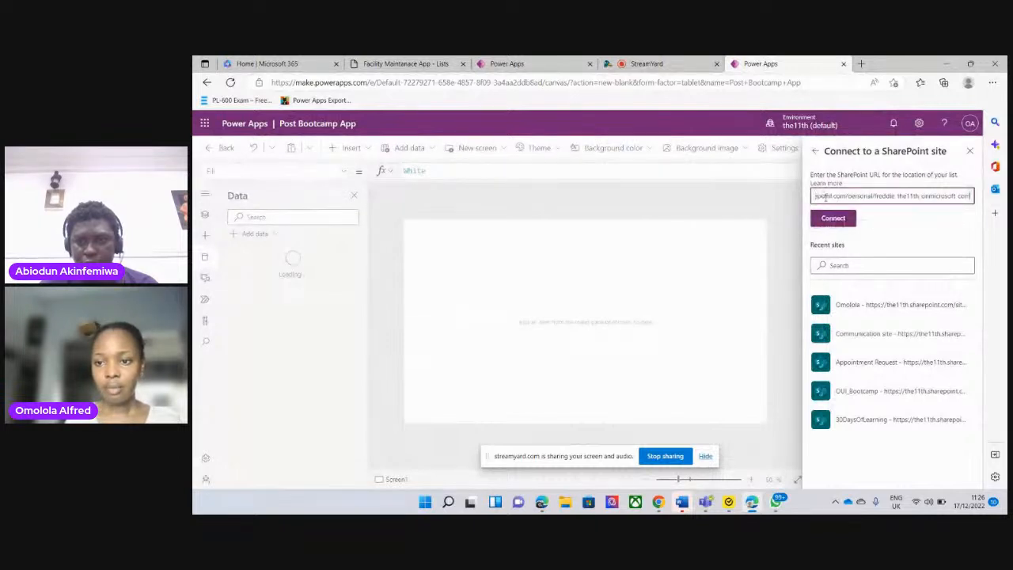
left_click(833, 218)
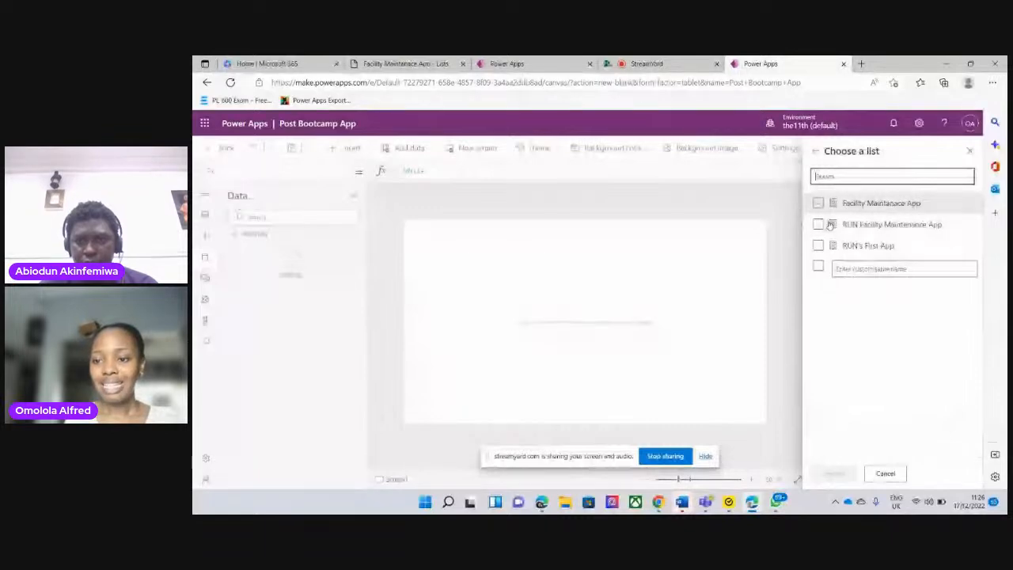
left_click(905, 215)
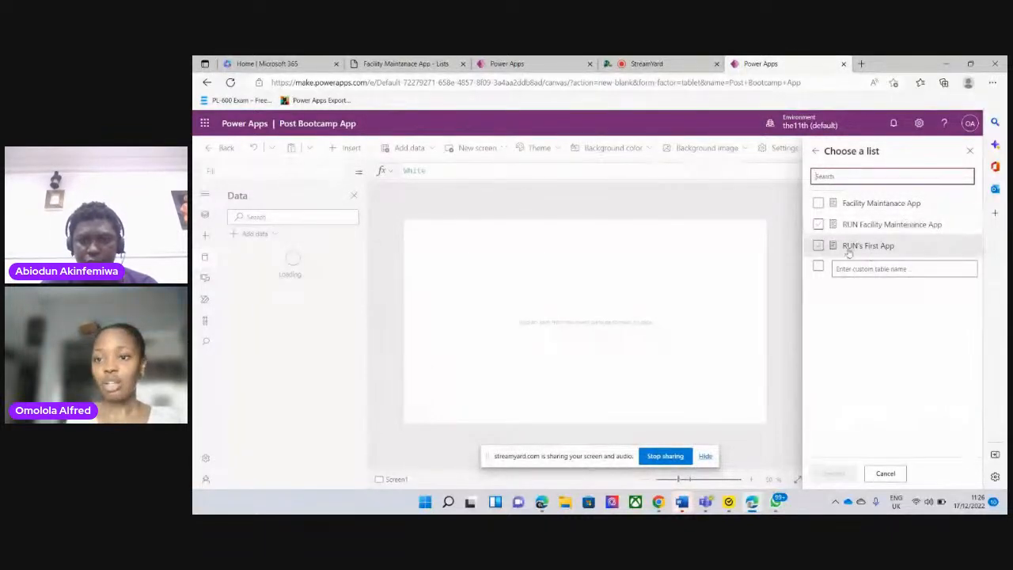
left_click(970, 151)
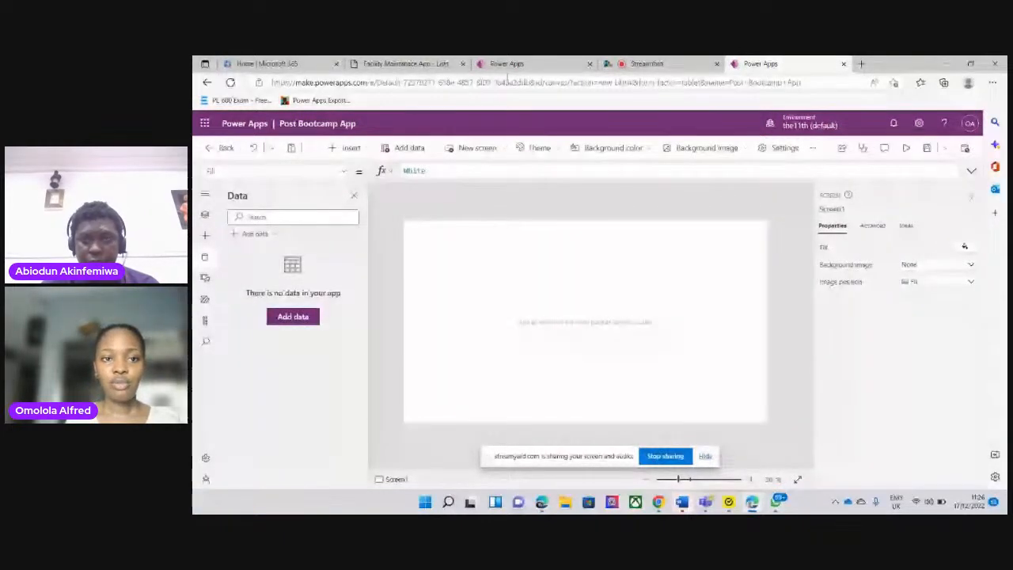
Select and copy the full URL of the Facility Maintanace App list, through its WebViewList ending
left_click(399, 64)
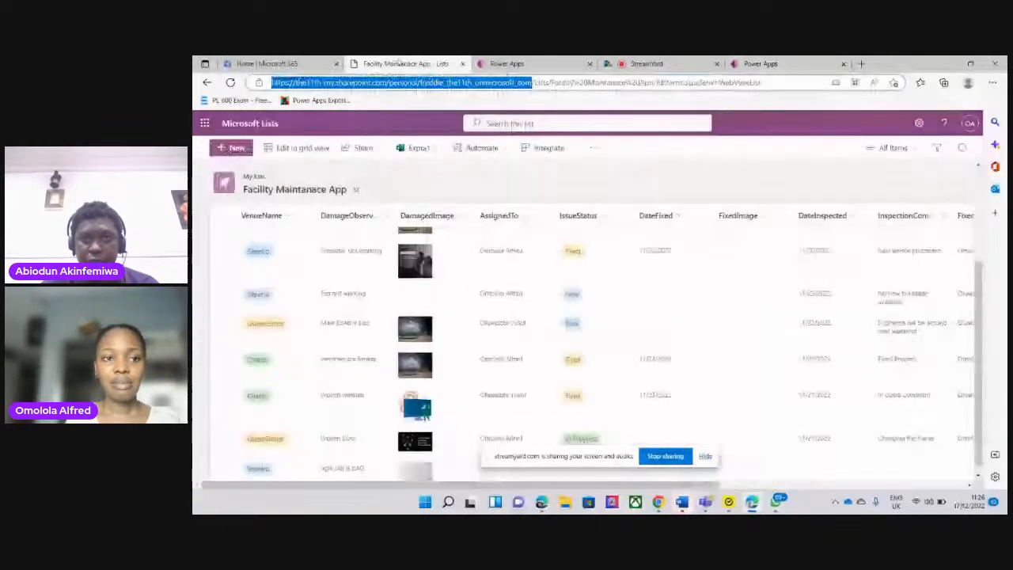
left_click(270, 83)
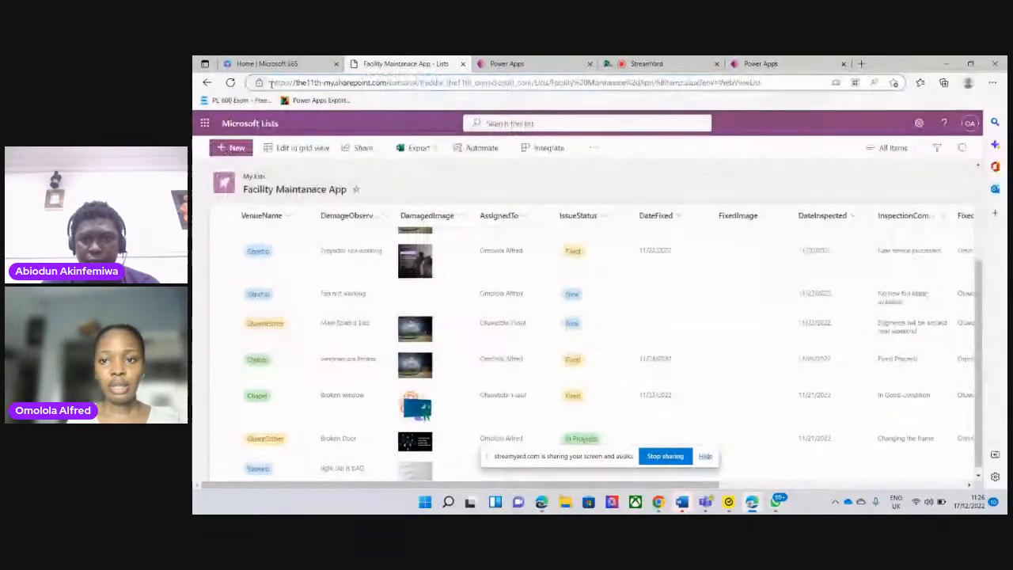
left_click_drag(270, 84, 476, 91)
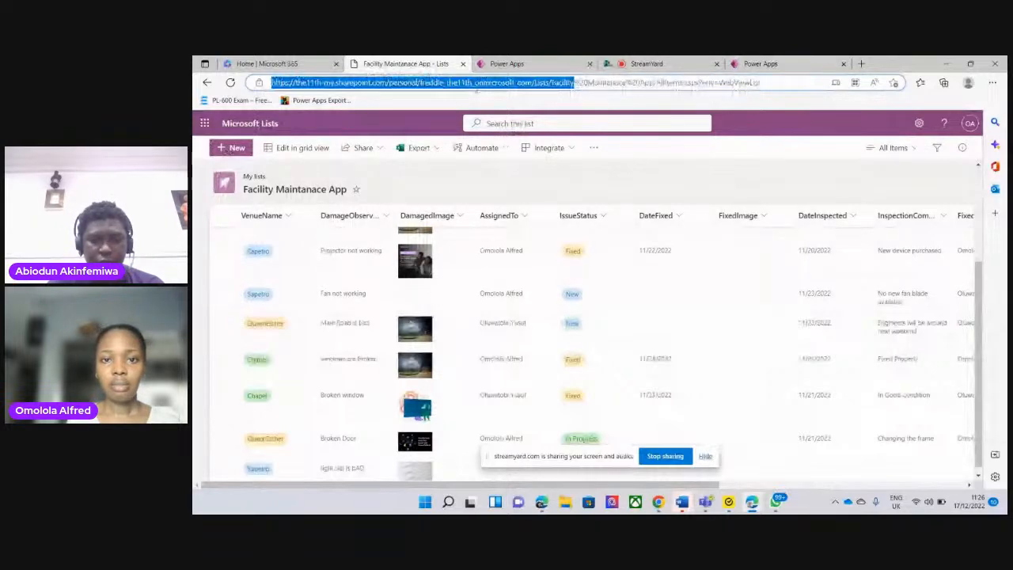
left_click_drag(574, 87, 760, 93)
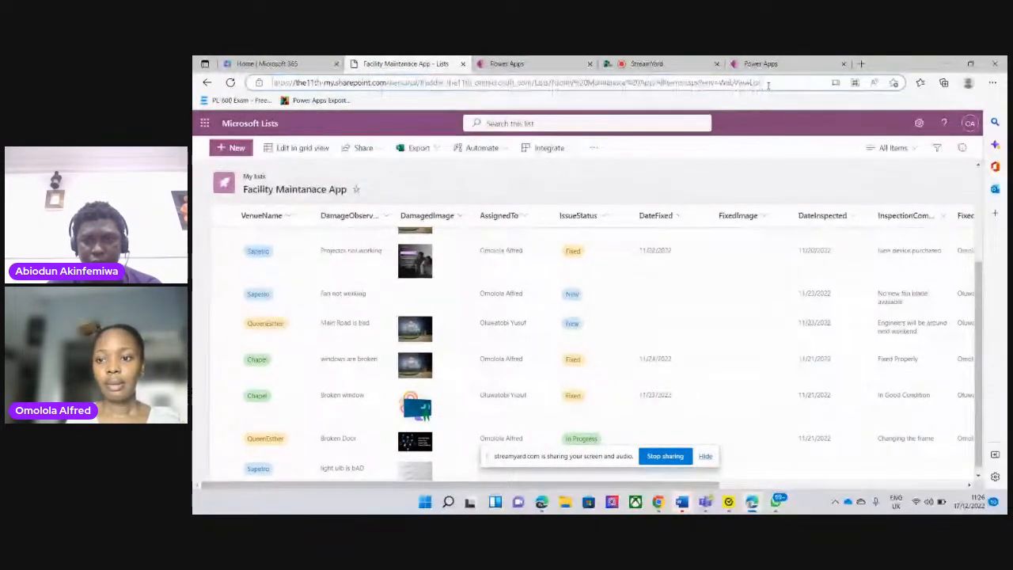
left_click(767, 85)
Back in the Post Bootcamp App, search the data sources for "sharepoint" and choose the second existing SharePoint connection
left_click(772, 63)
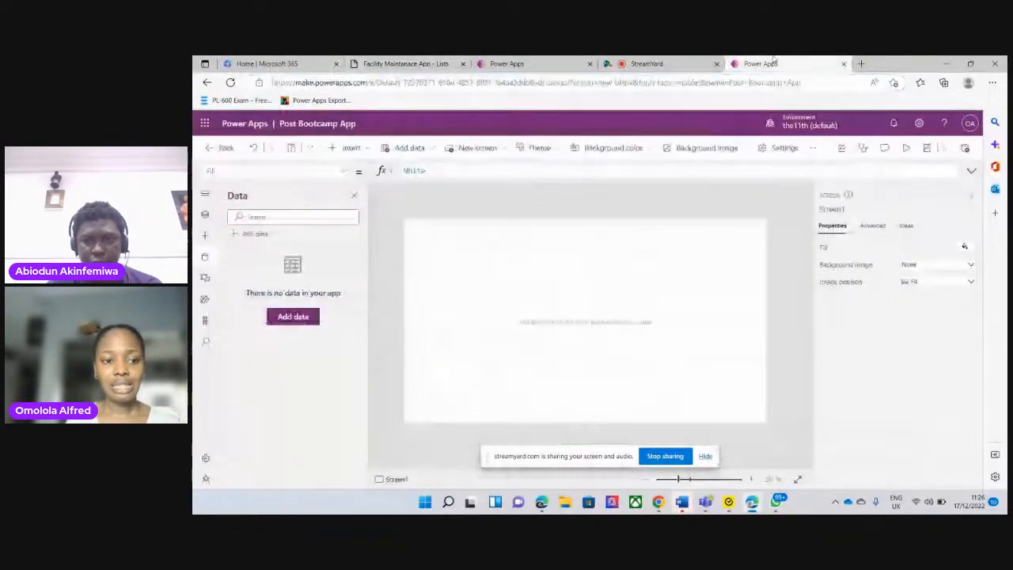
left_click(255, 234)
type("sha")
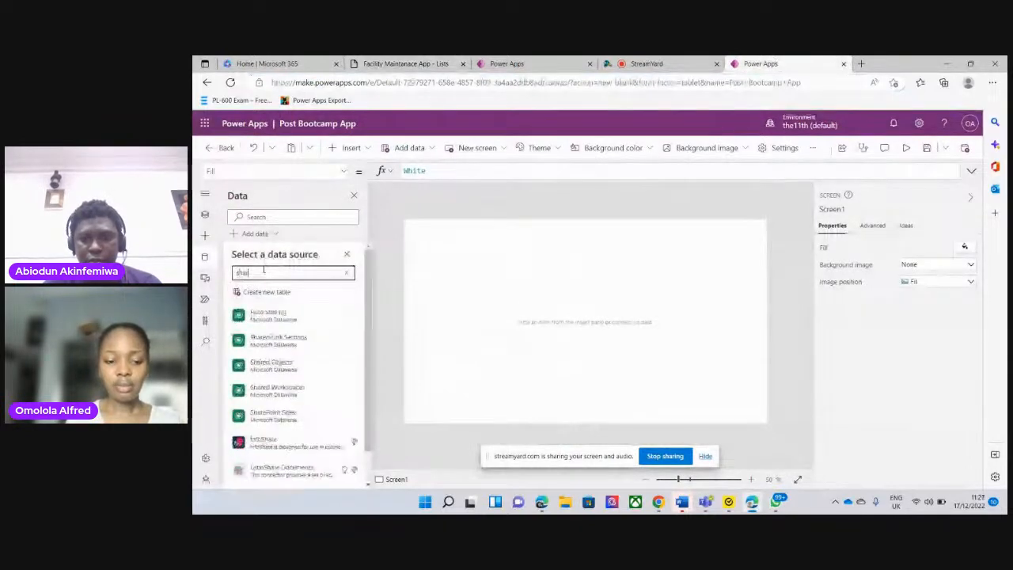
type("repoint")
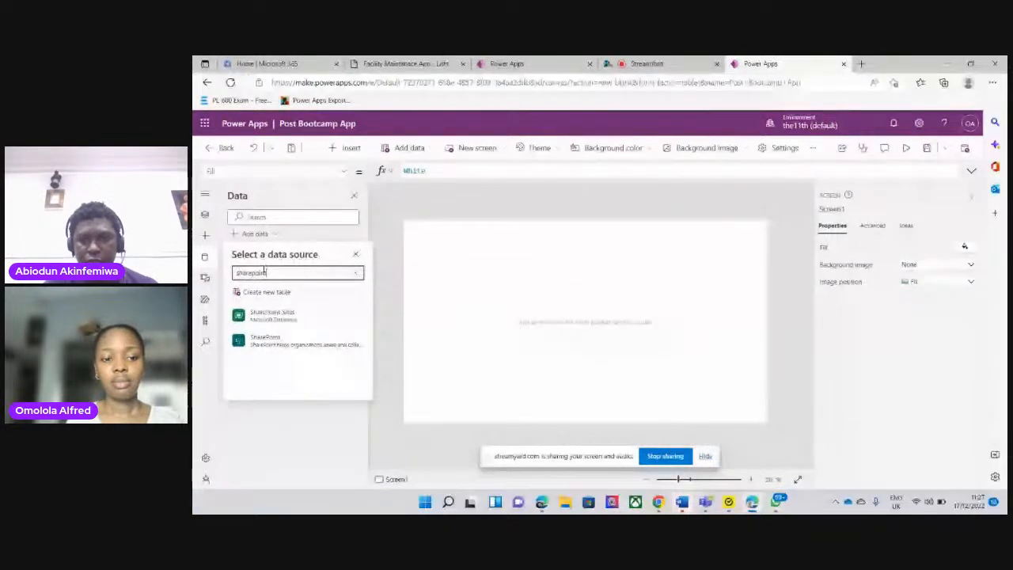
left_click(332, 340)
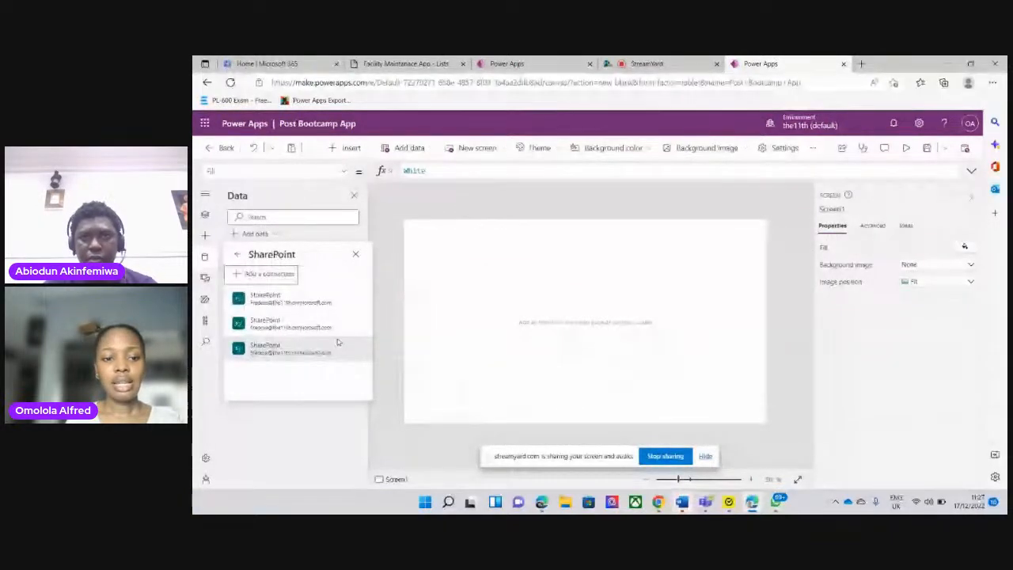
left_click(285, 323)
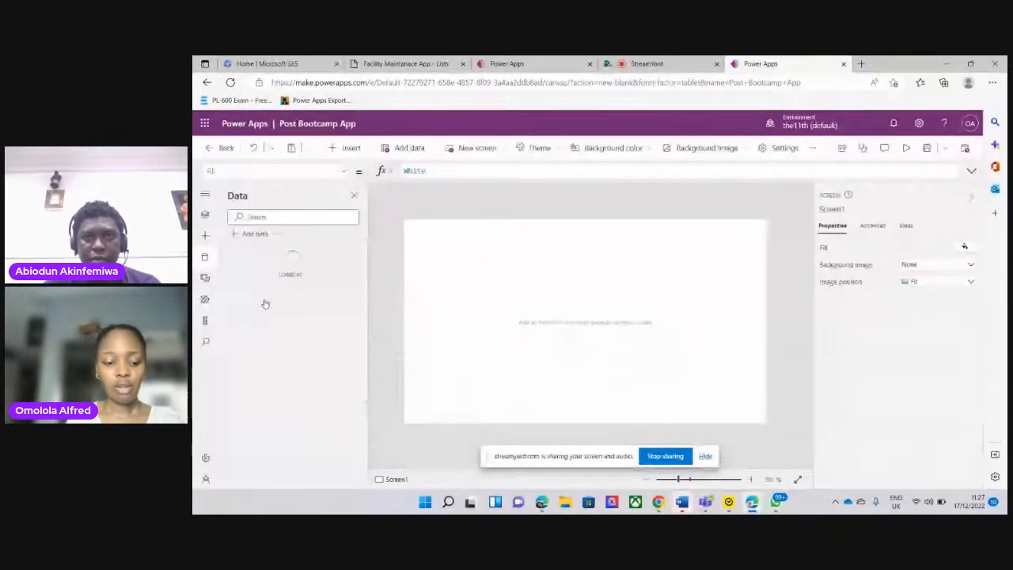
Connect to the SharePoint site using the copied full list URL, and recheck that URL on the Facility Maintanace App list page
left_click(830, 197)
key("ctrl+v")
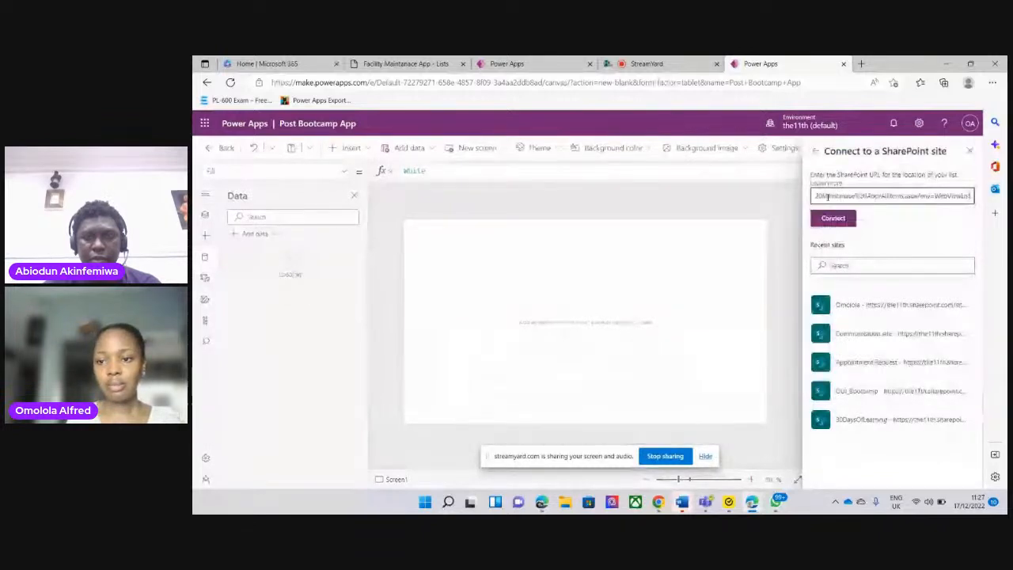
left_click(832, 217)
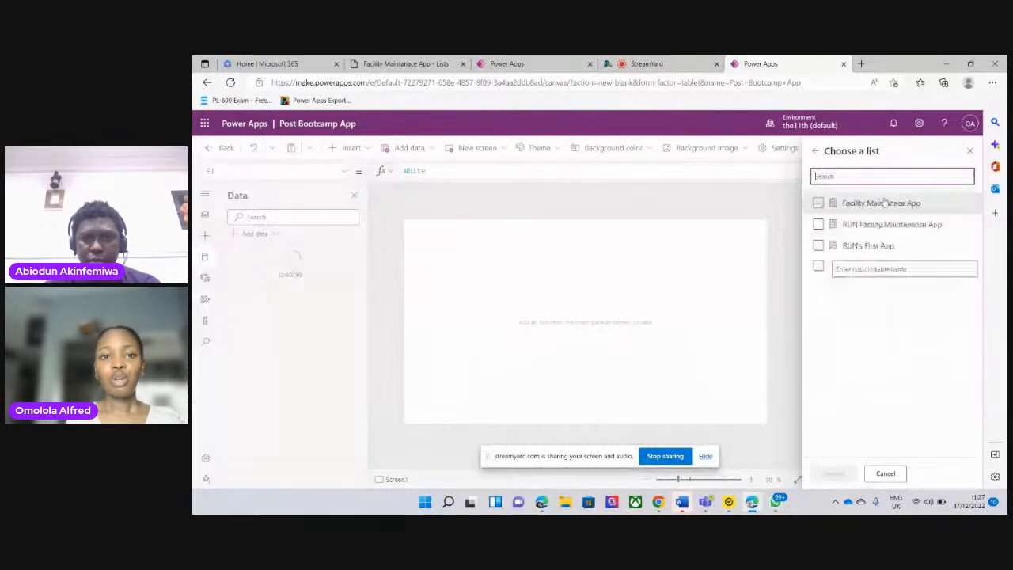
left_click(410, 64)
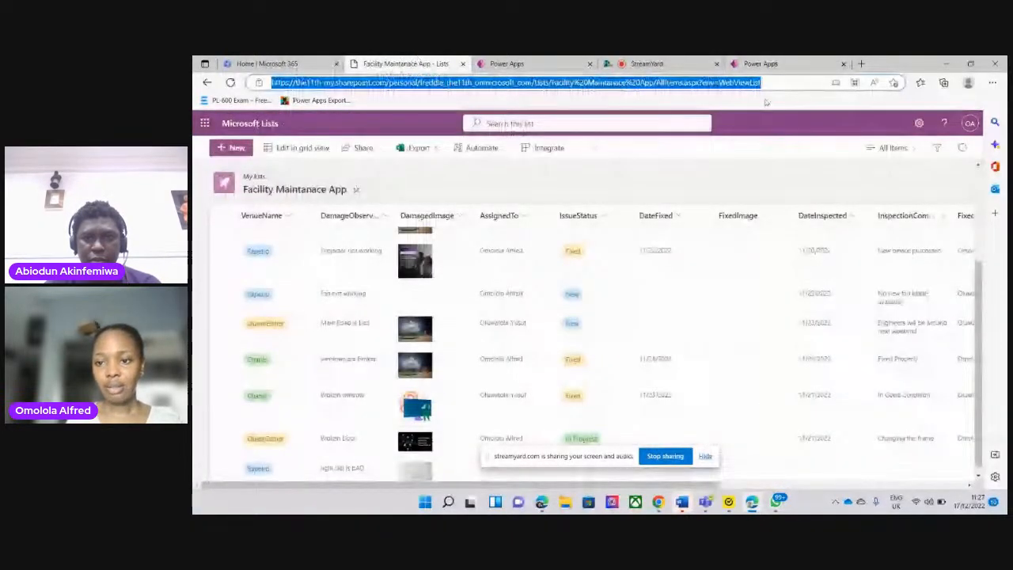
left_click(780, 63)
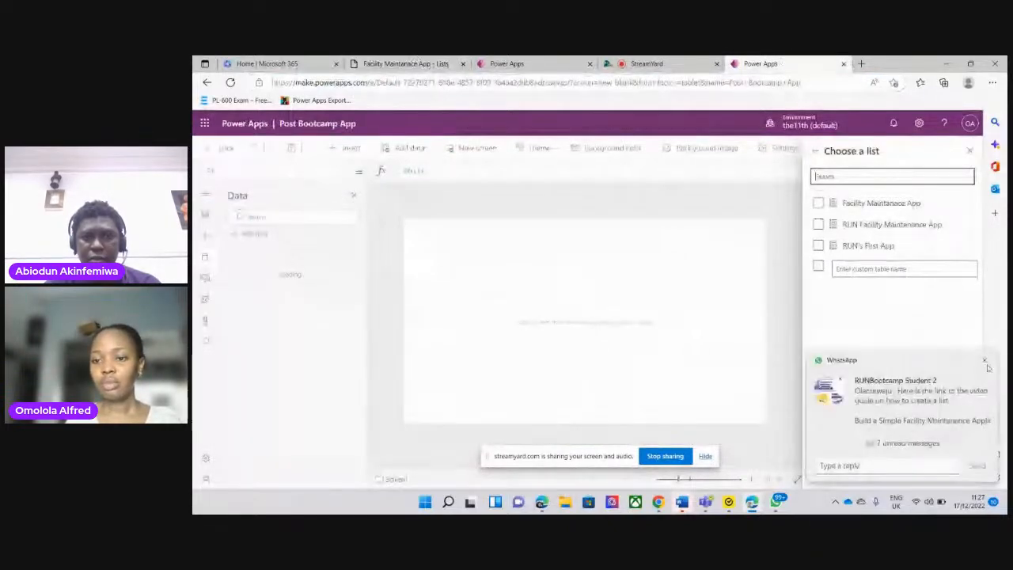
Choose the Facility Maintanace App list and connect it as the app's data source, dismissing the WhatsApp notifications
left_click(984, 361)
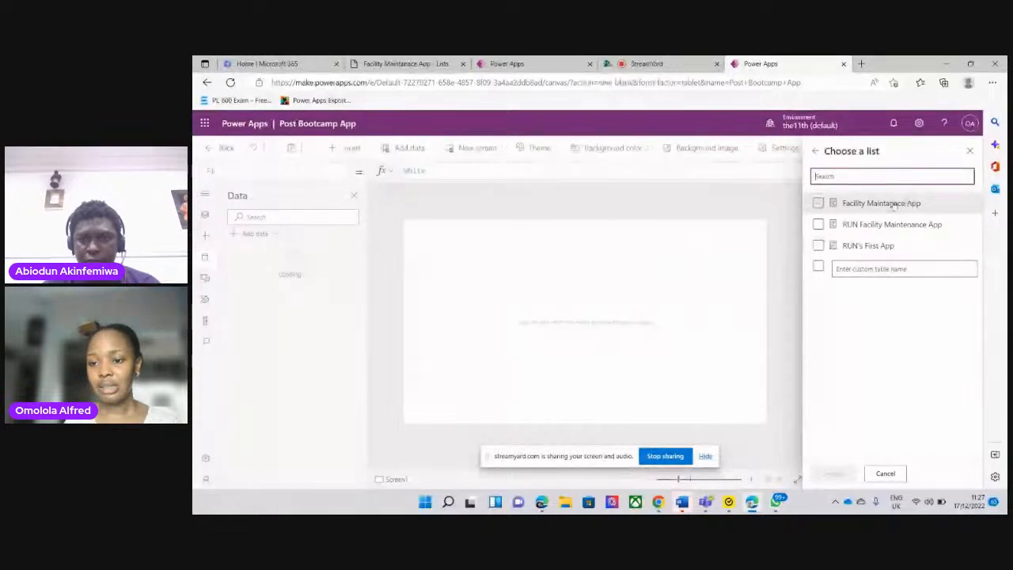
left_click(819, 203)
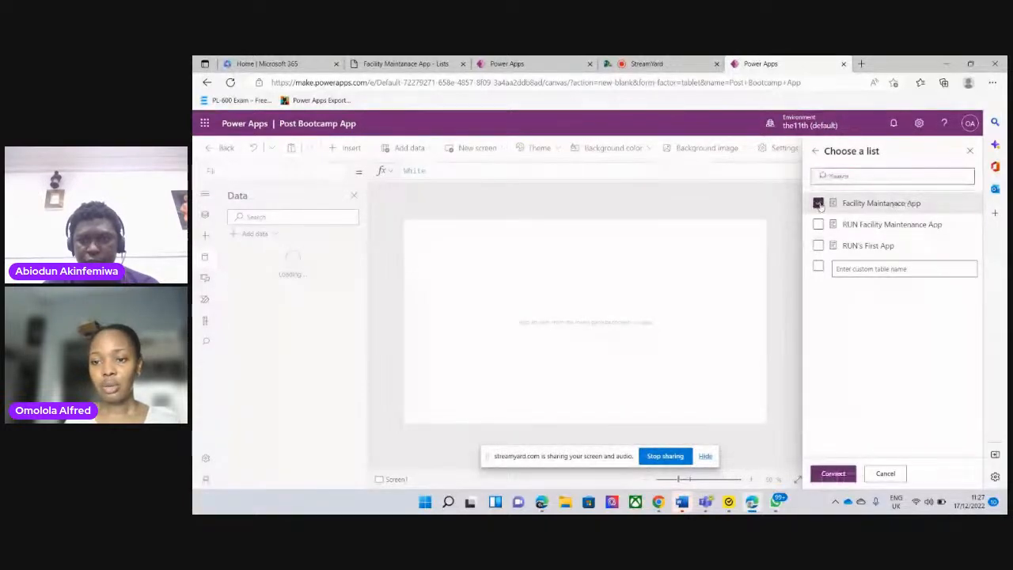
left_click(833, 473)
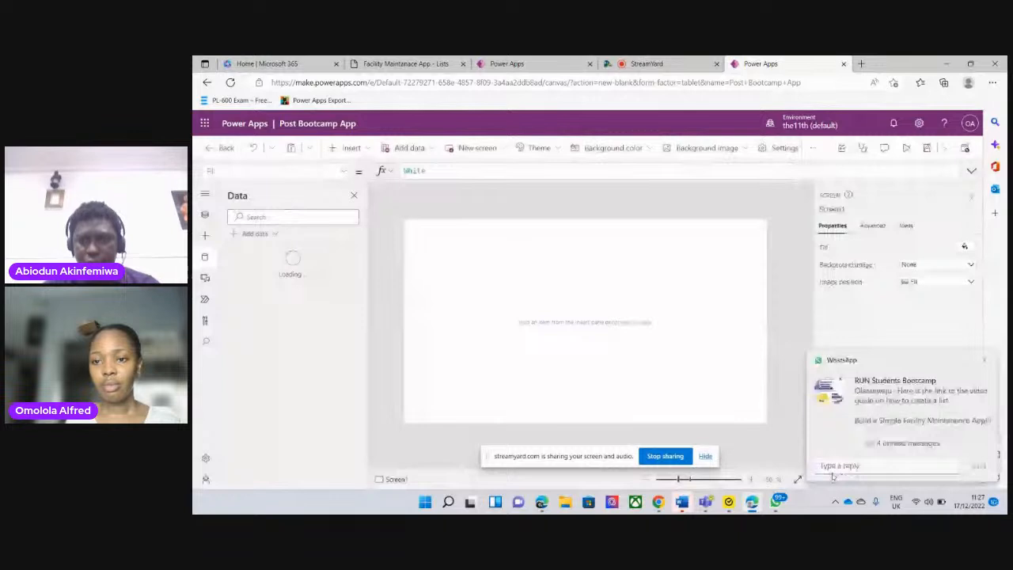
left_click(983, 360)
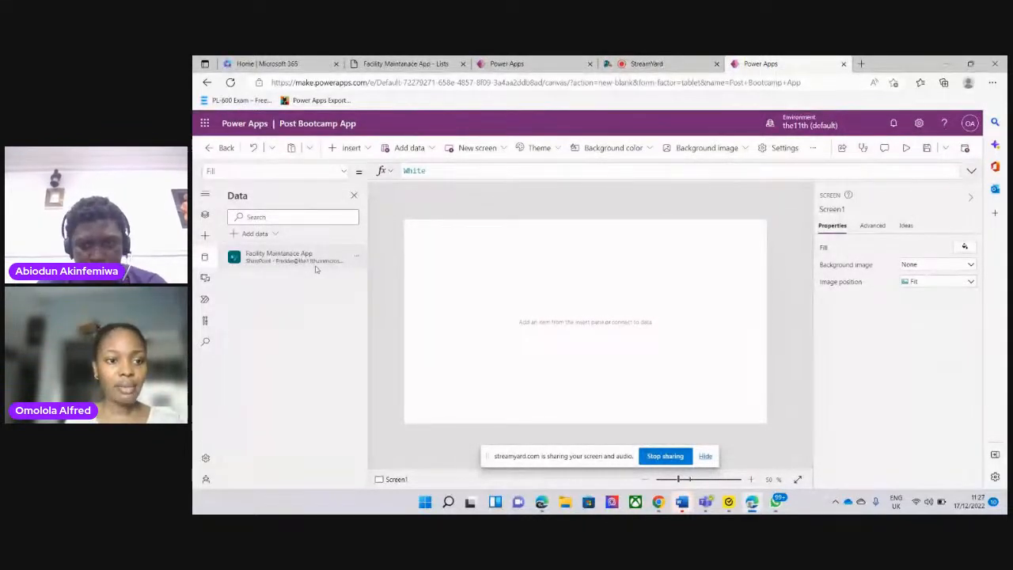
Rename Screen1 as Form Screen in the tree view
left_click(205, 214)
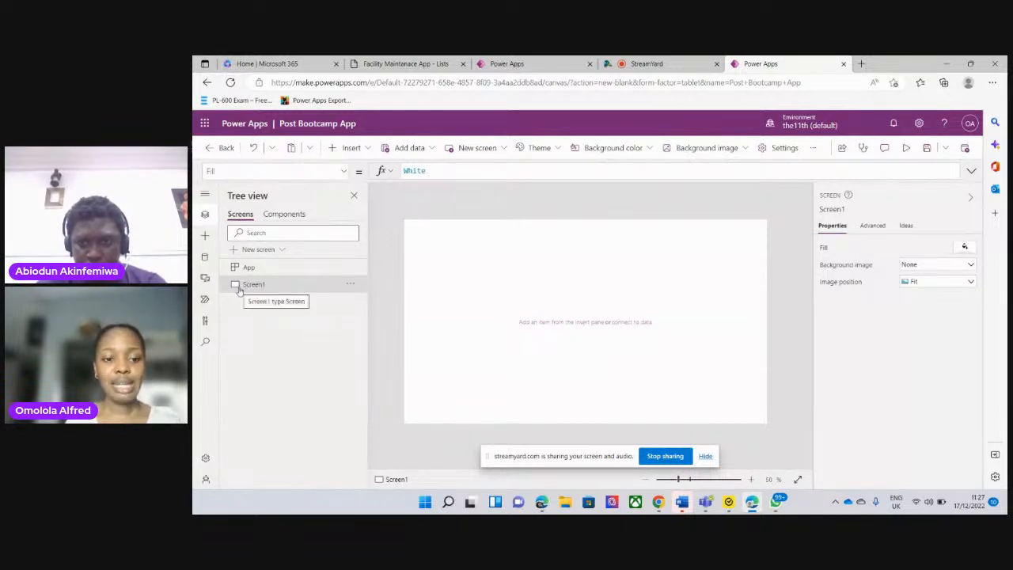
left_click(350, 285)
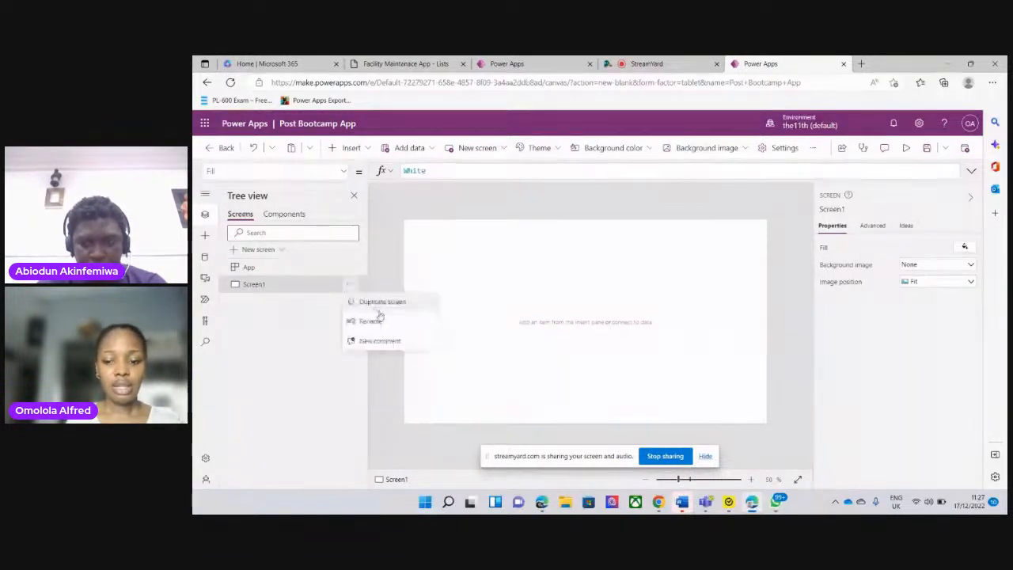
left_click(372, 322)
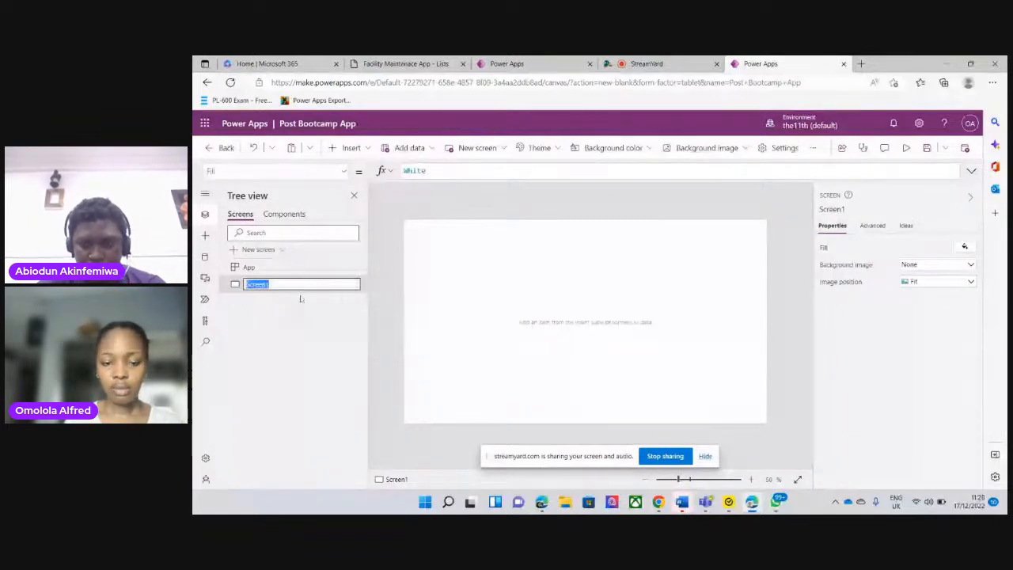
type("H")
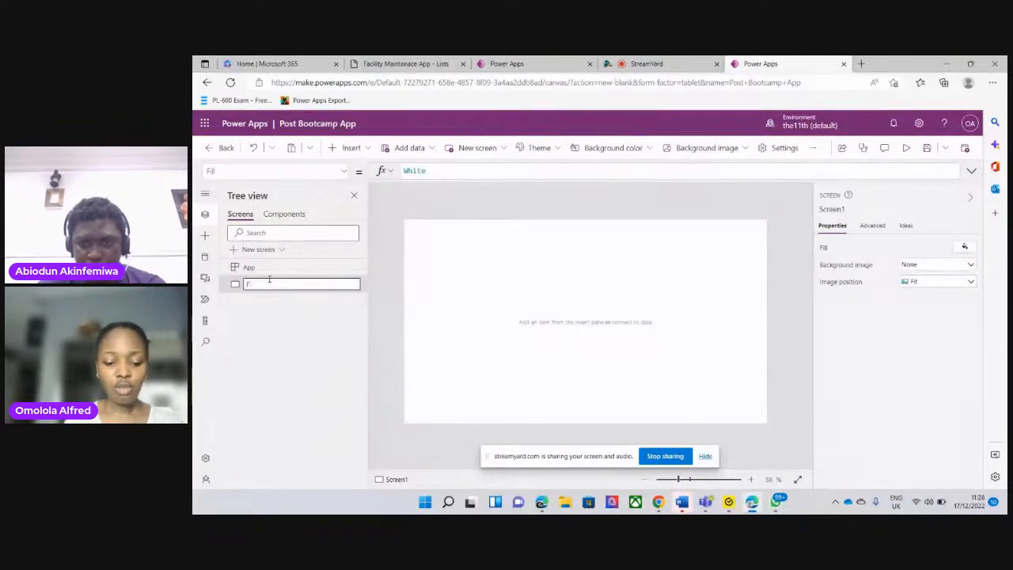
type("orm Screen")
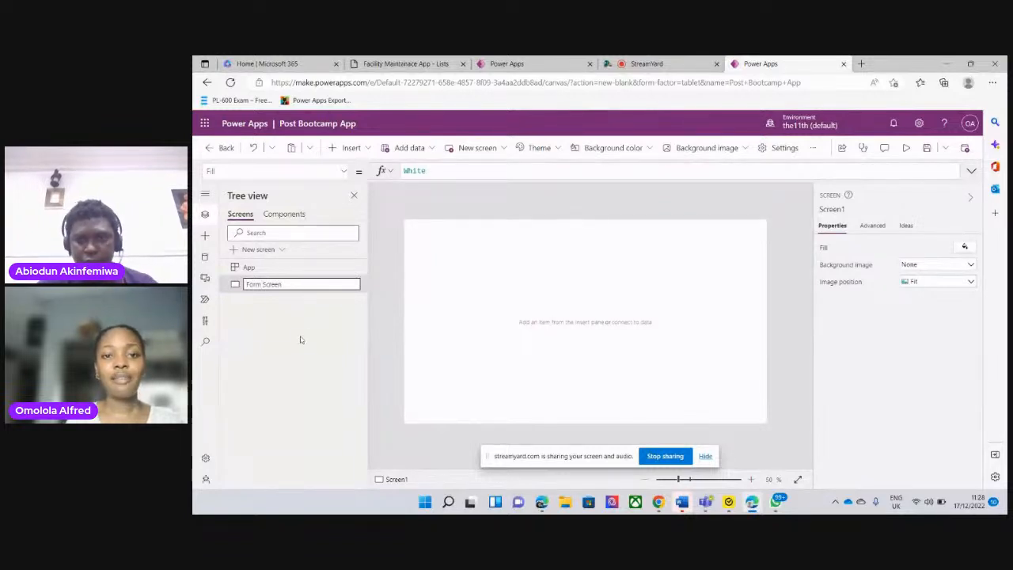
key("Return")
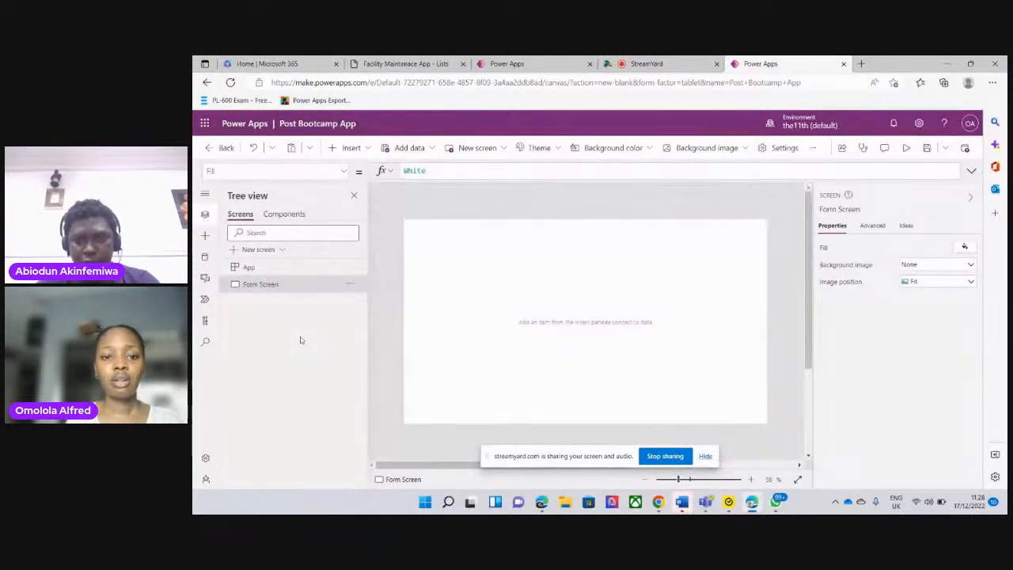
Using the original app's ReportPage as reference, insert an edit form on Form Screen with Facility Maintanace App as its data source
left_click(524, 63)
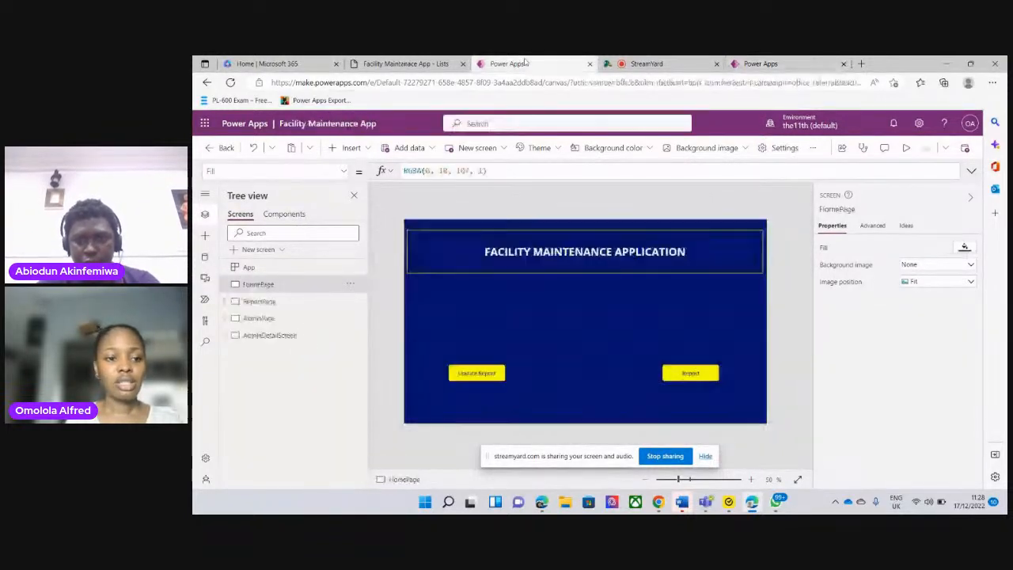
left_click(262, 301)
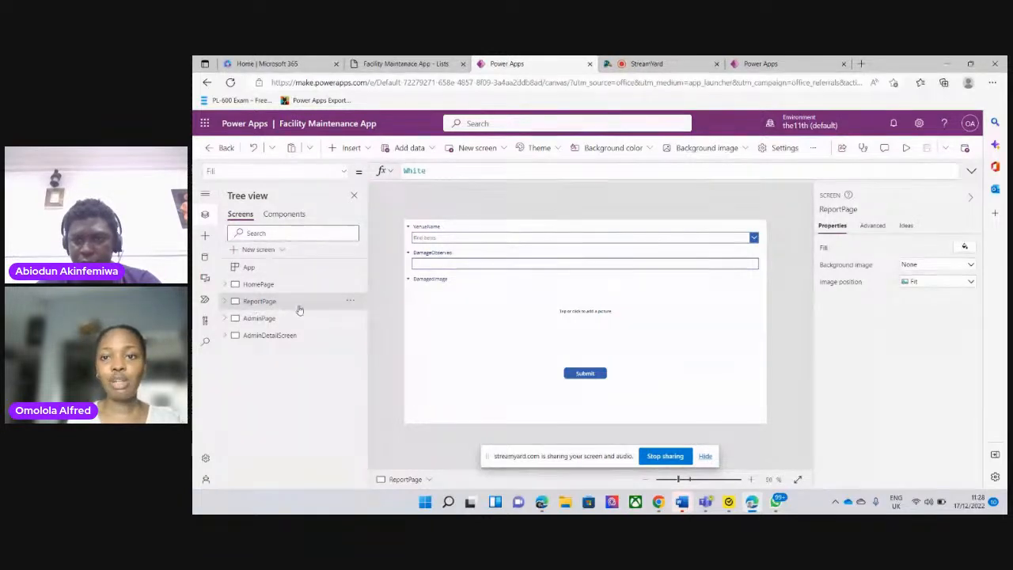
left_click(802, 62)
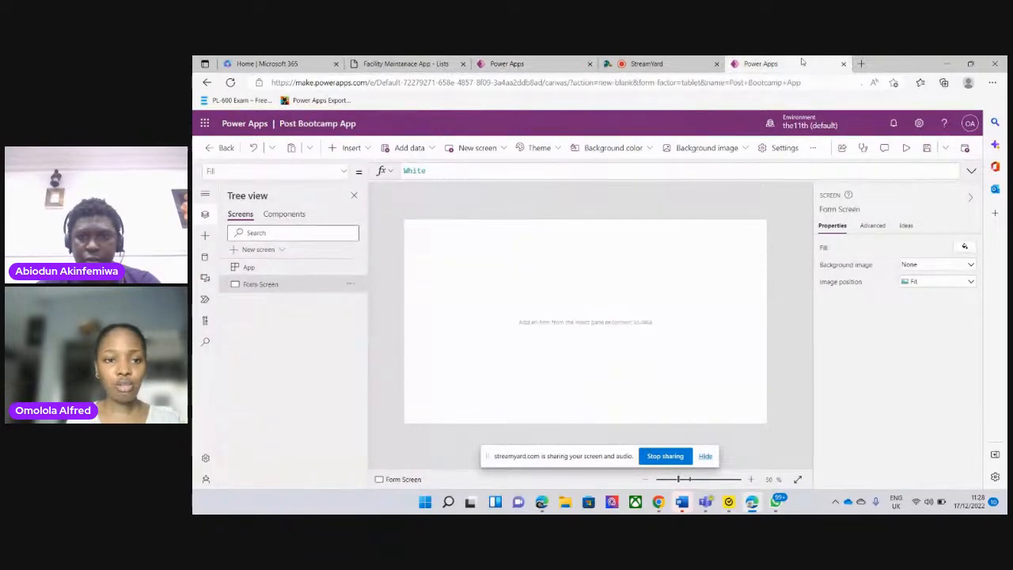
left_click(352, 149)
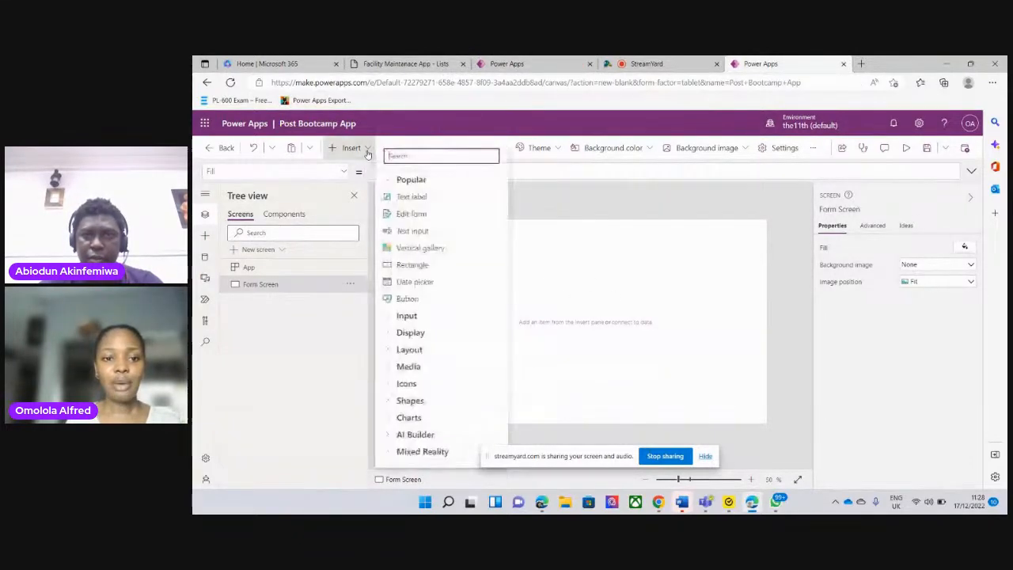
left_click(421, 216)
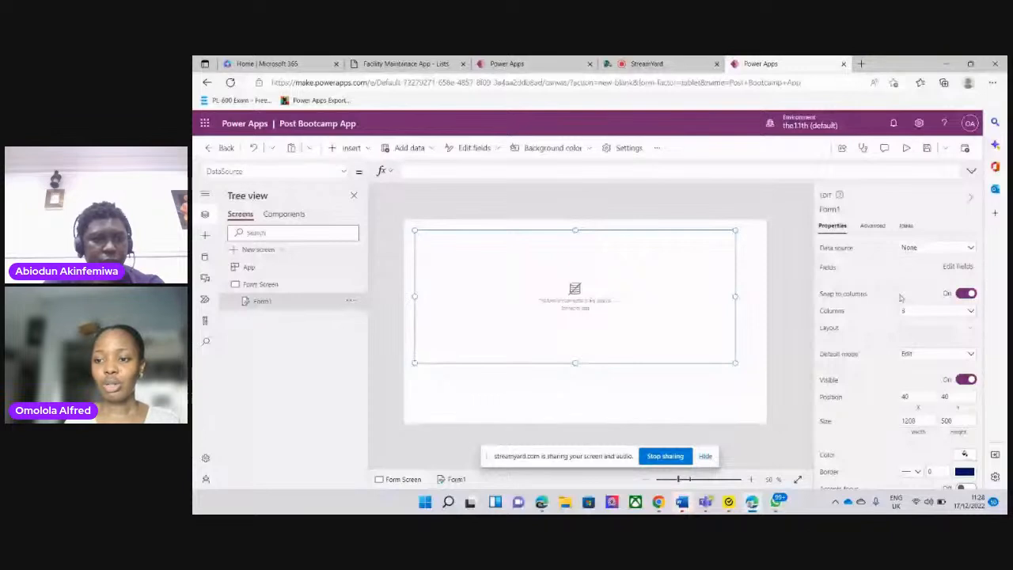
left_click(971, 250)
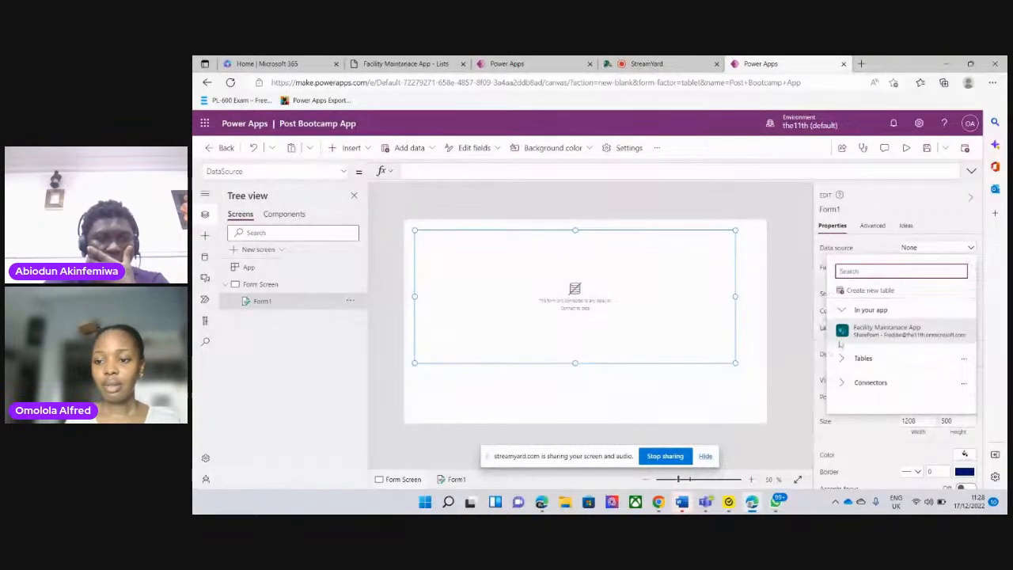
left_click(901, 332)
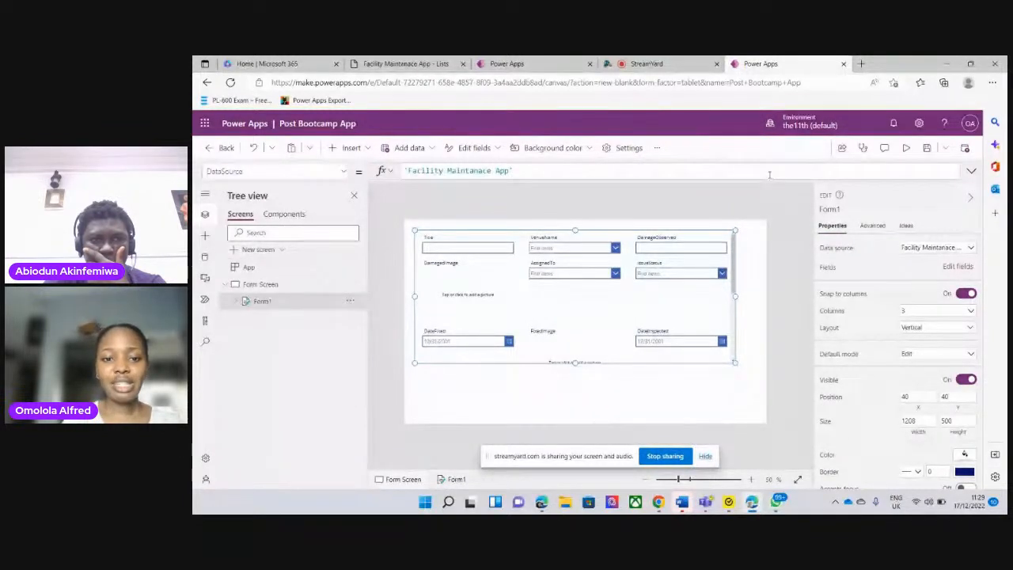
Compare the fields on the original app's ReportPage with the new form's field list, including the Title field's details
left_click(511, 64)
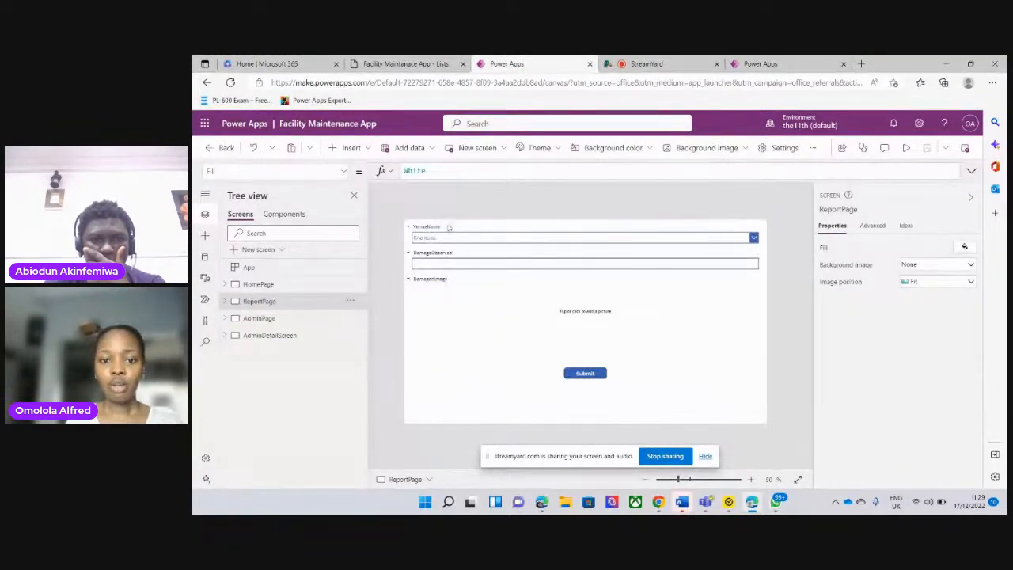
left_click(789, 64)
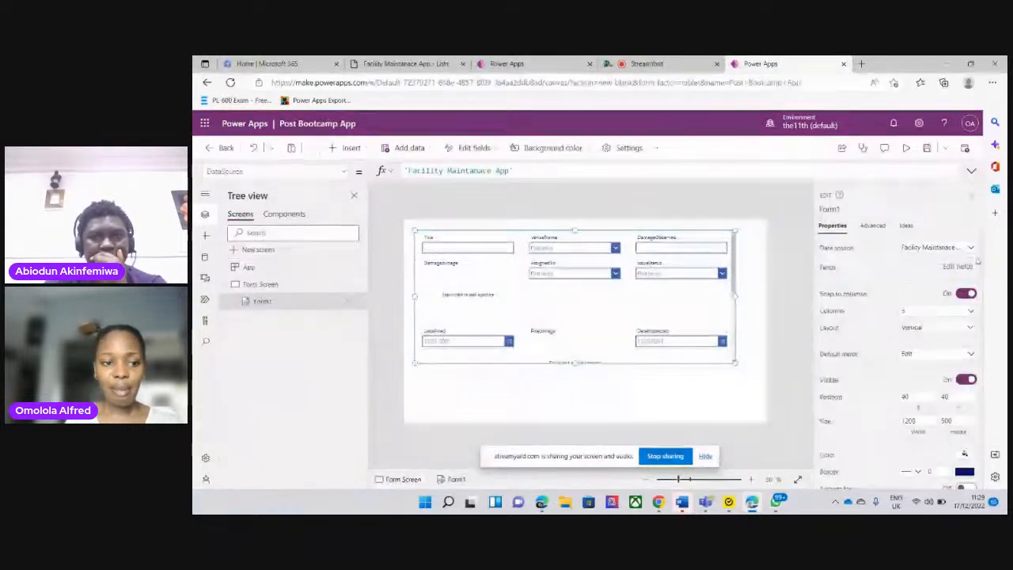
left_click(955, 267)
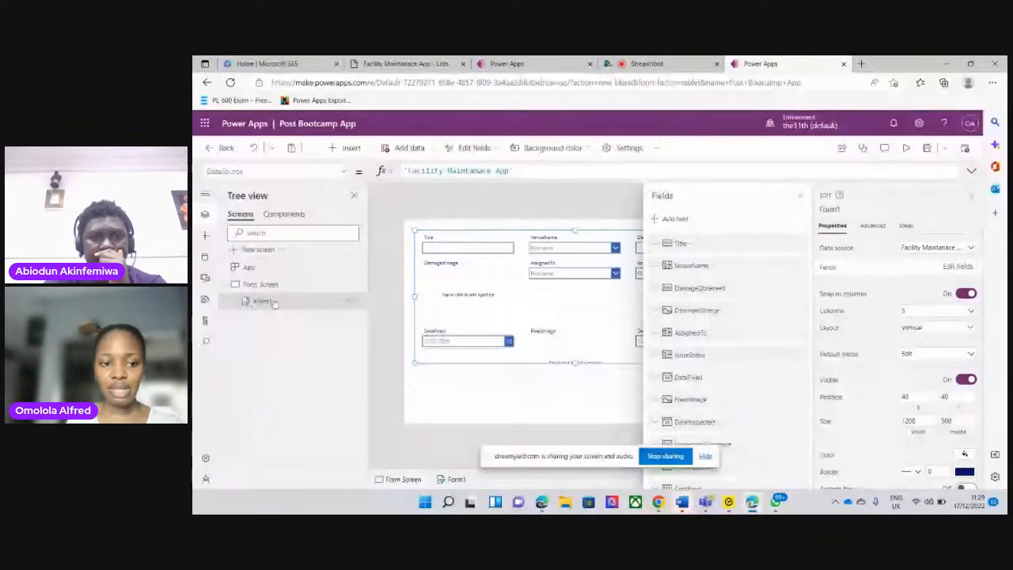
left_click(801, 197)
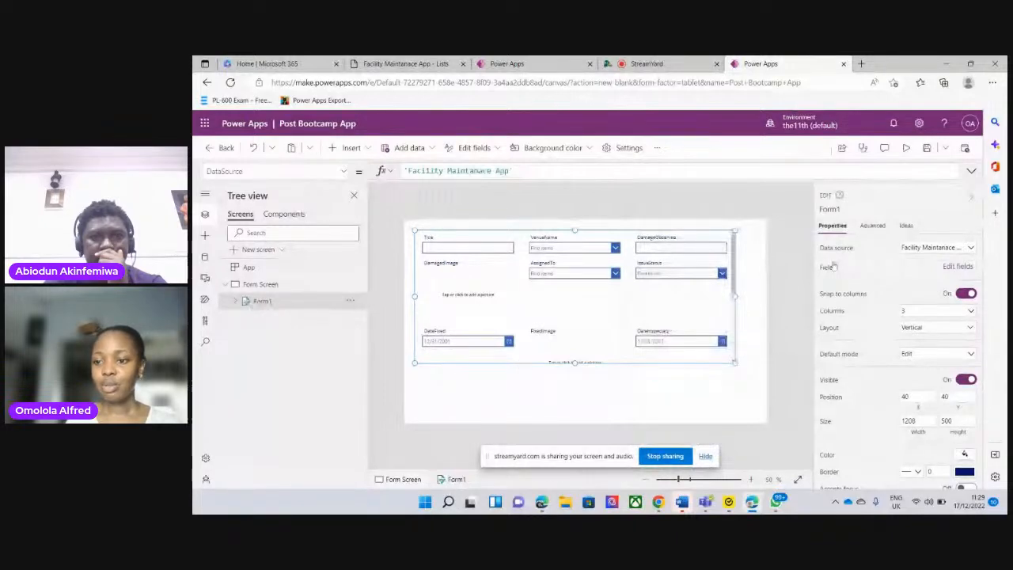
left_click(957, 266)
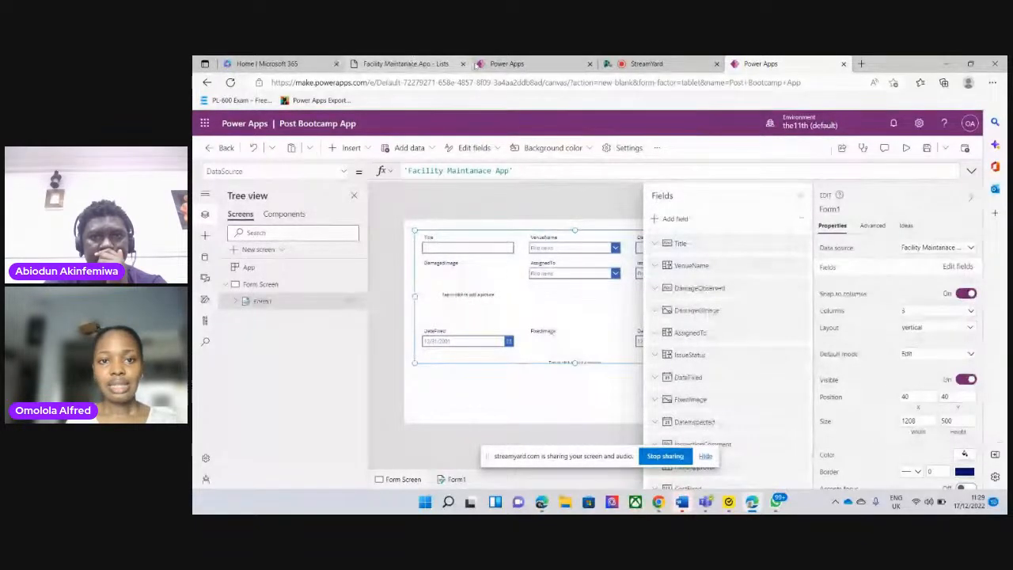
left_click(501, 65)
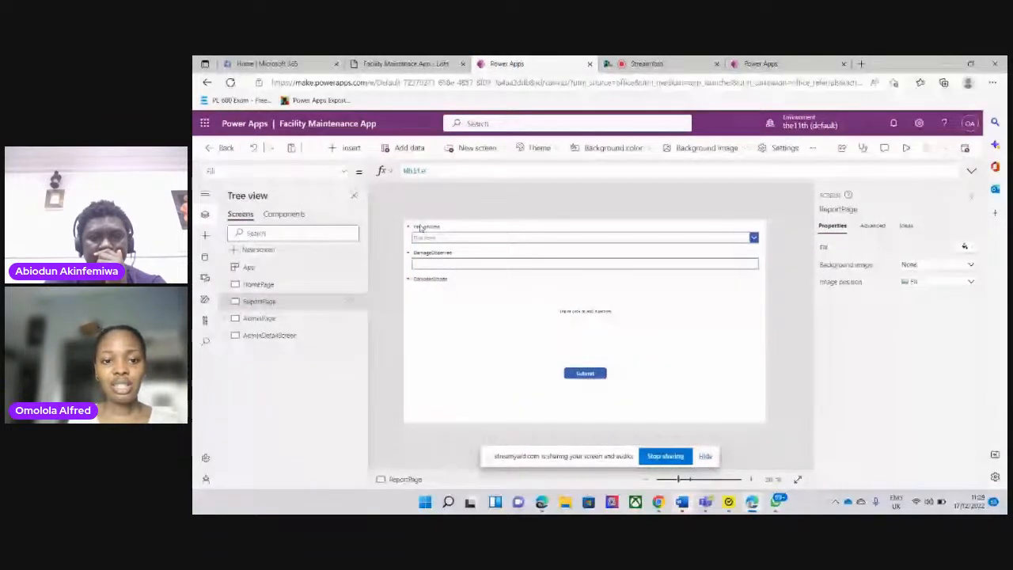
left_click(759, 63)
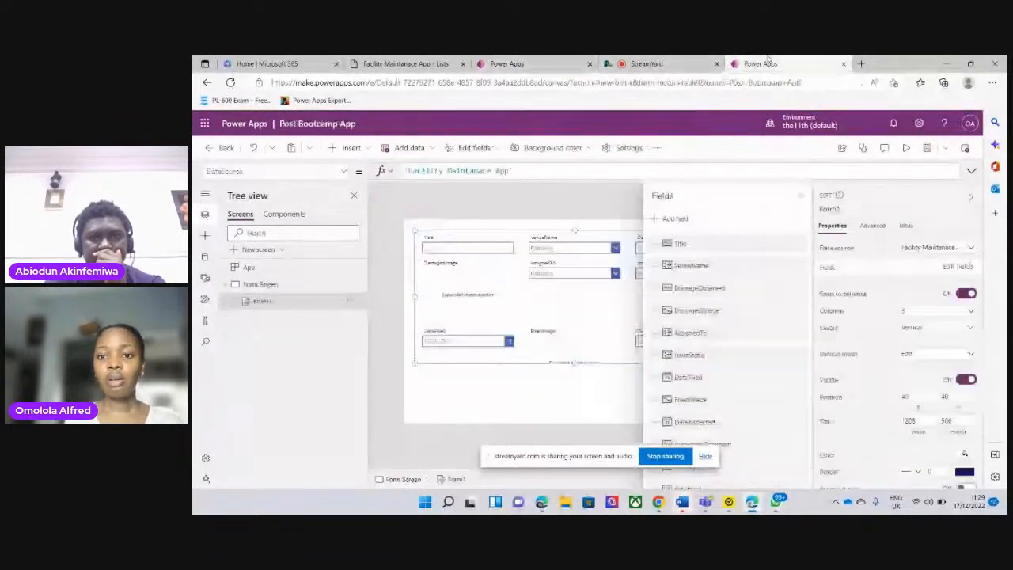
left_click(733, 245)
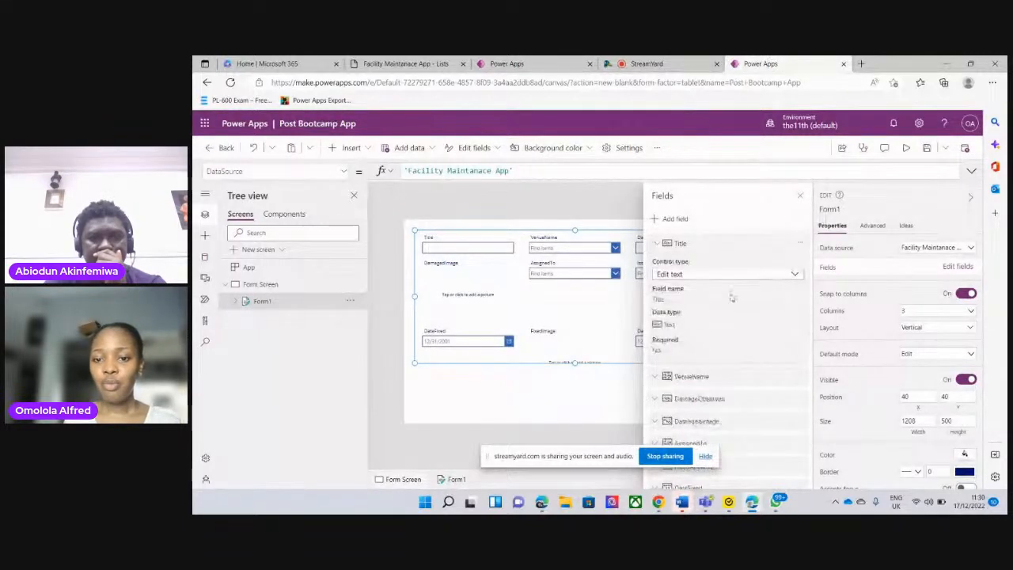
left_click(515, 65)
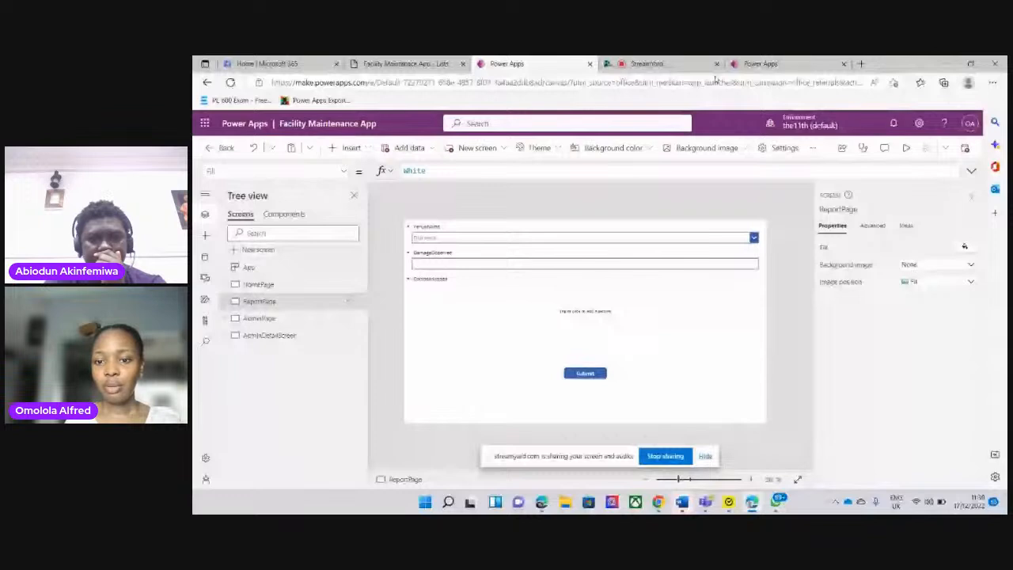
left_click(748, 65)
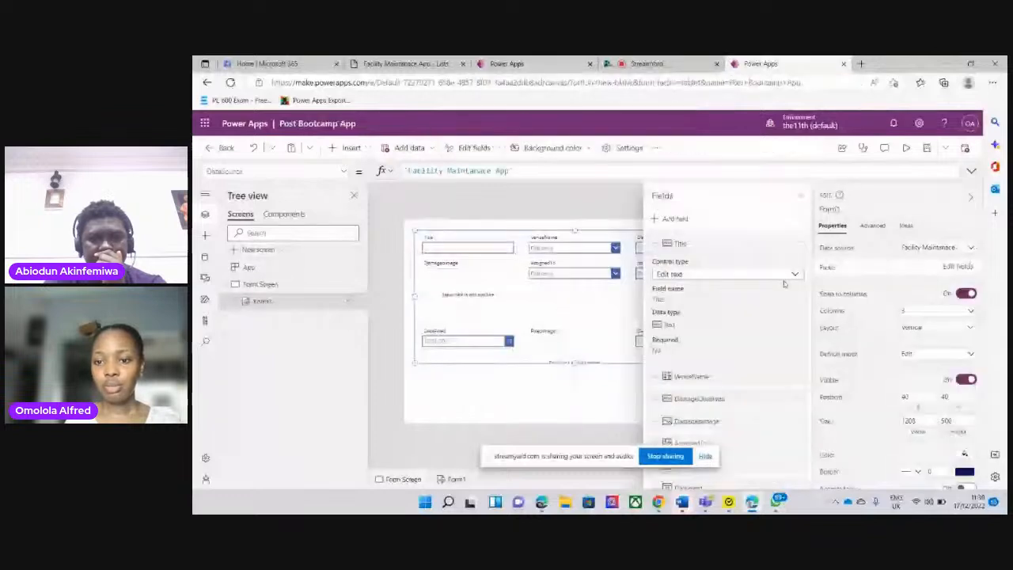
Remove the Title and AssignedTo fields from the form on Form Screen
left_click(801, 198)
left_click(957, 267)
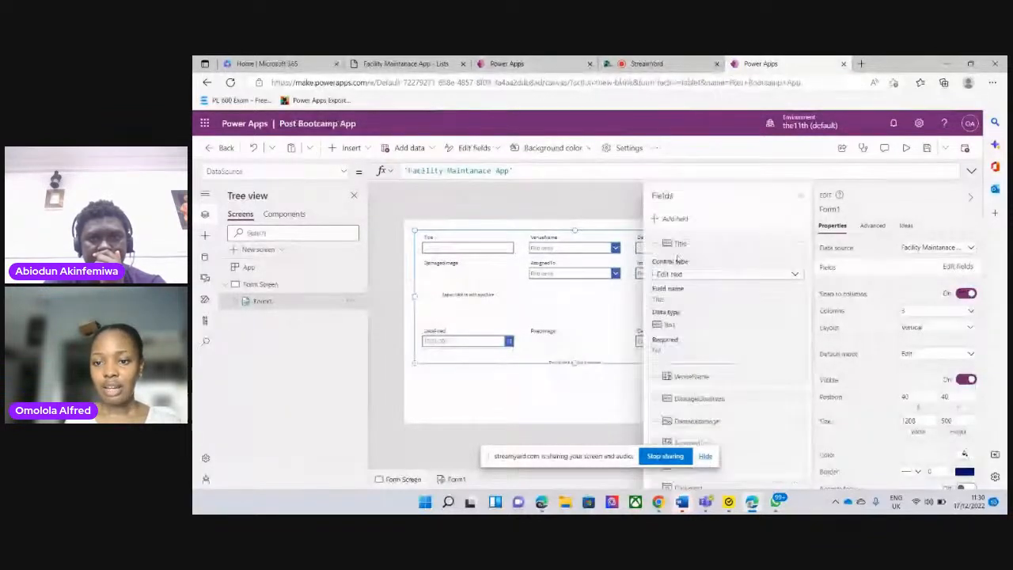
left_click(801, 245)
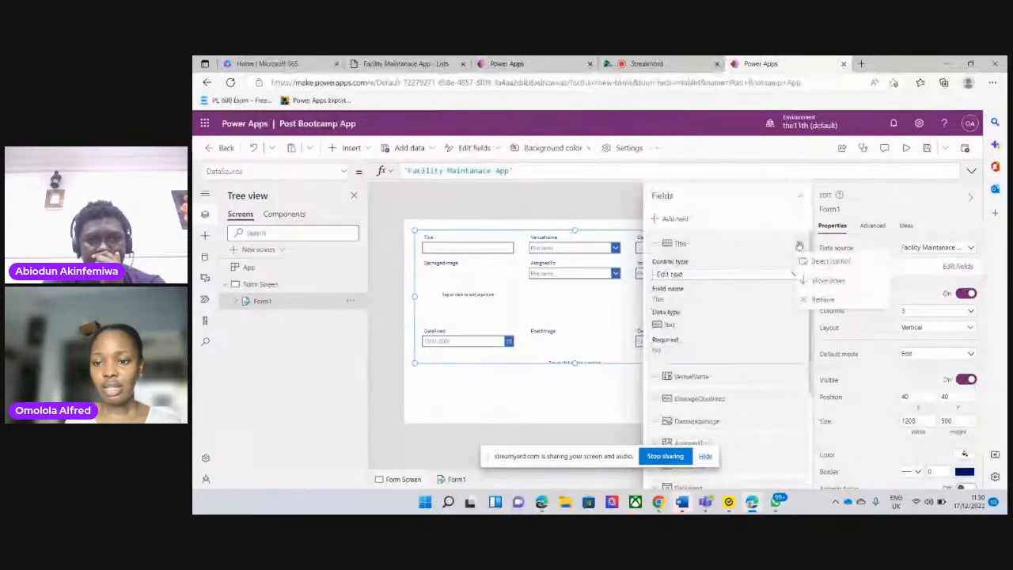
left_click(821, 301)
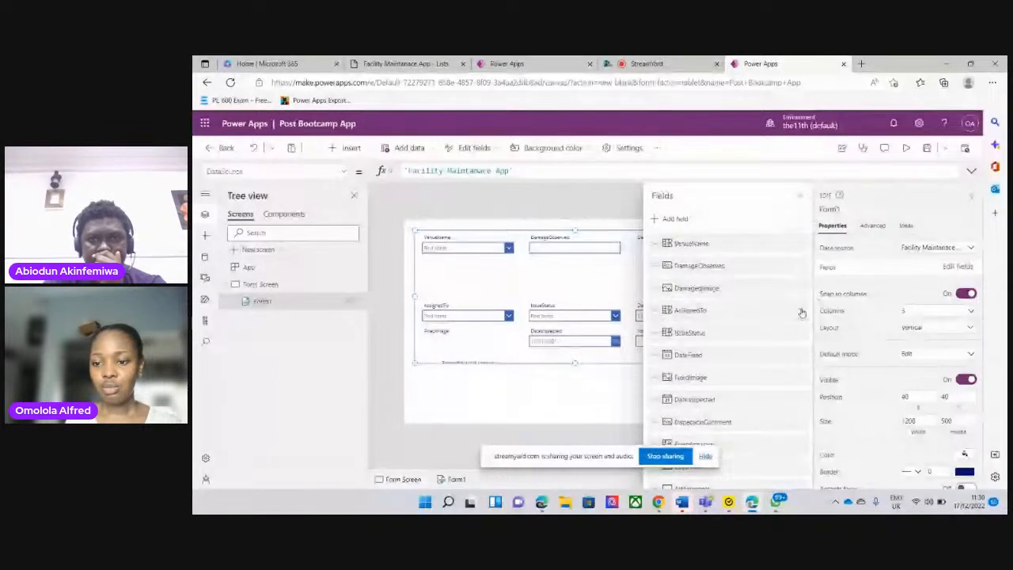
left_click(799, 310)
left_click(835, 379)
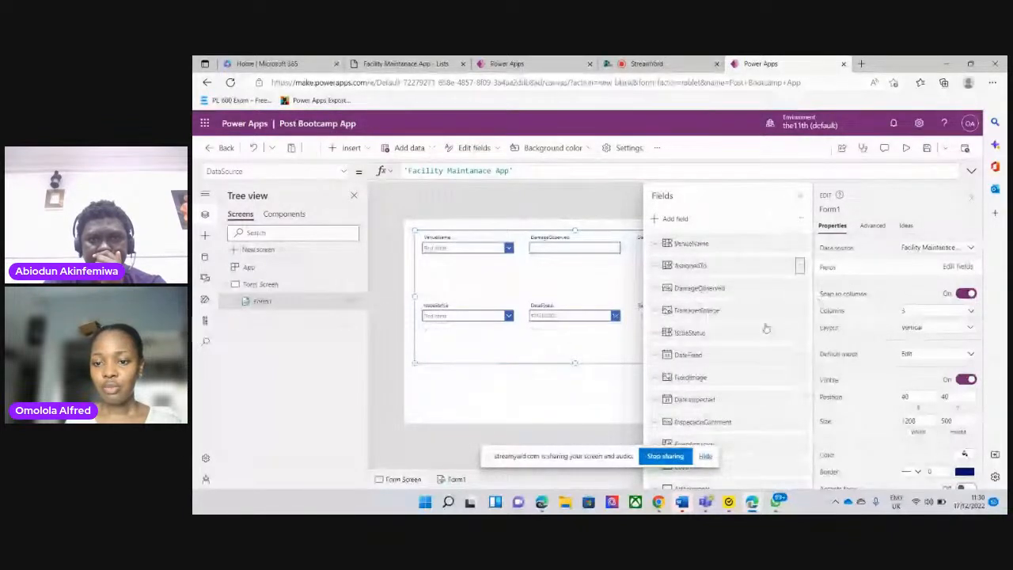
Remove the IssueStatus, FixedImage, DateInspected and InspectionComment fields from the form
left_click(800, 314)
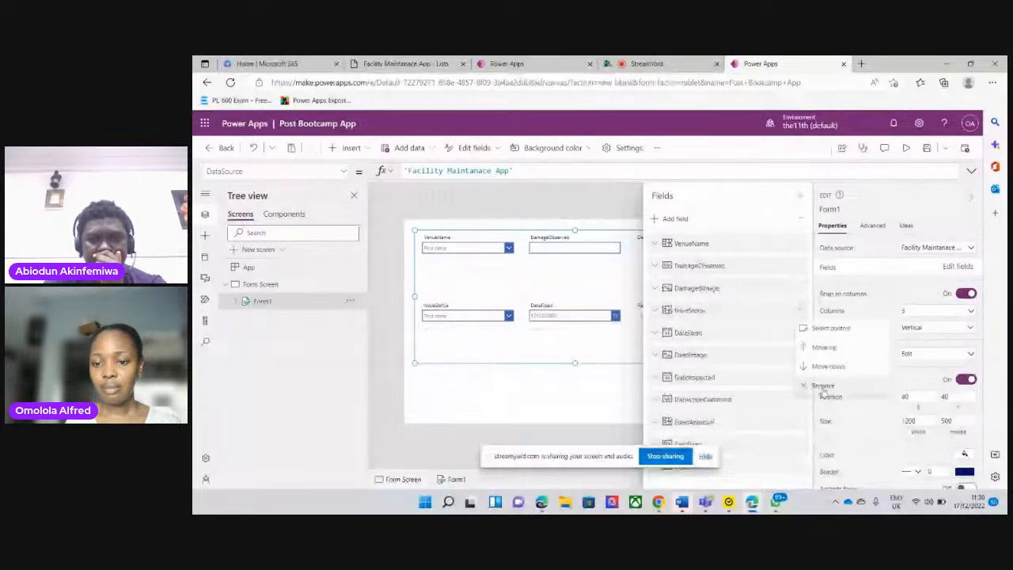
left_click(824, 388)
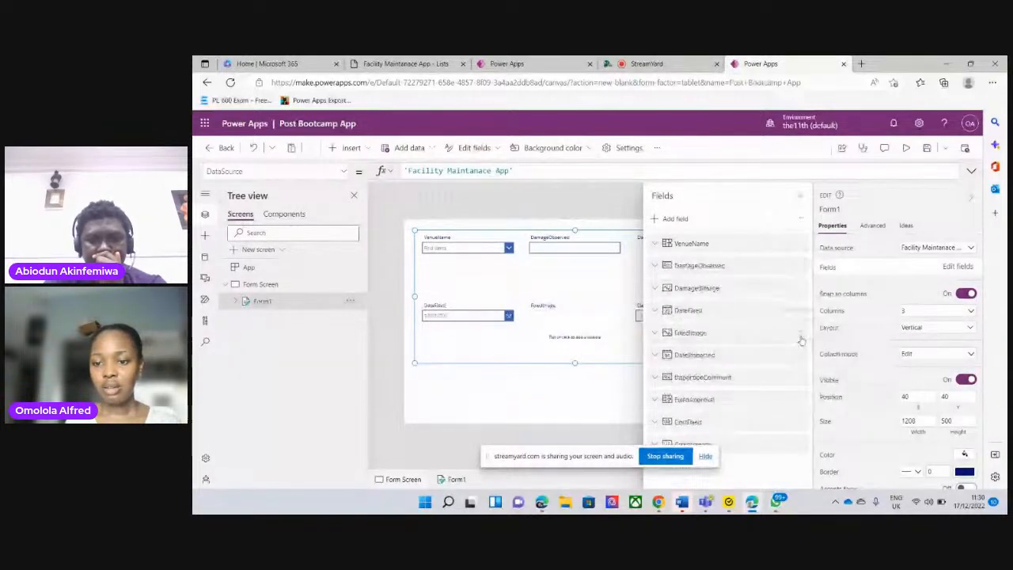
left_click(800, 335)
left_click(823, 407)
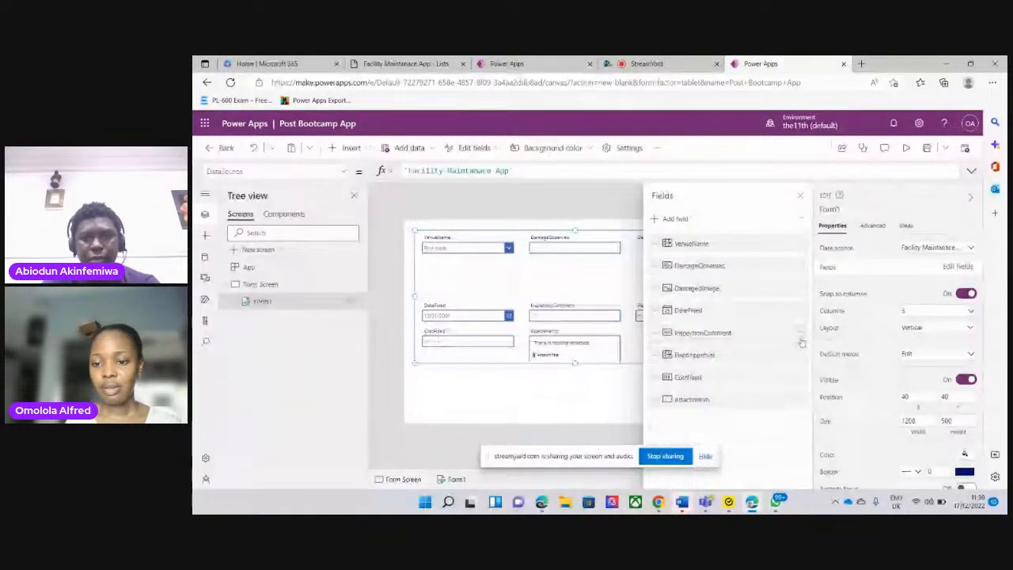
left_click(801, 335)
left_click(821, 406)
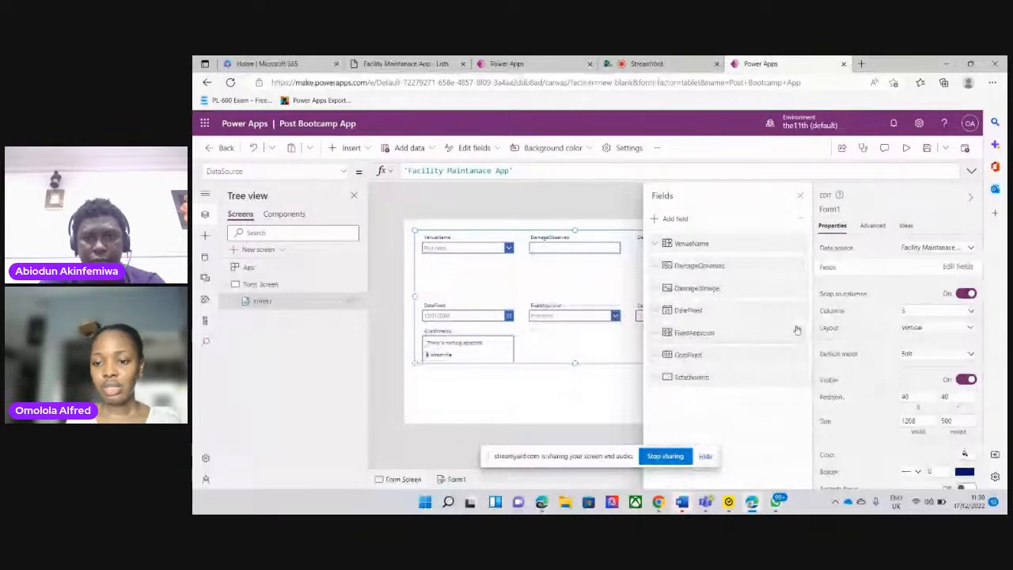
Remove the FixedApproval, DateFixed, CostFixed and Attachments fields from the form, keeping only VenueName, DamageObserved and DamagedImage
left_click(798, 331)
left_click(820, 371)
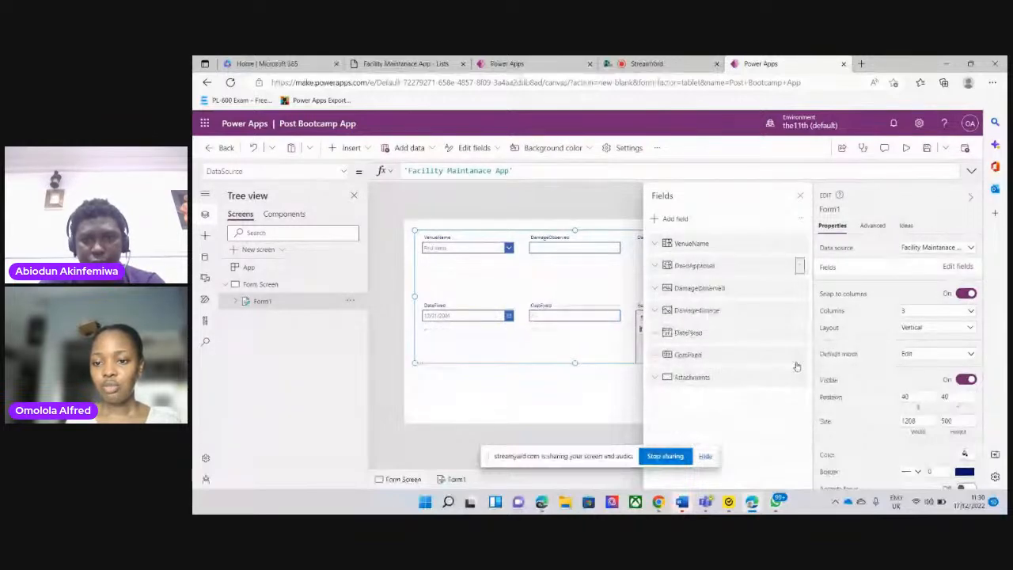
left_click(802, 311)
left_click(823, 345)
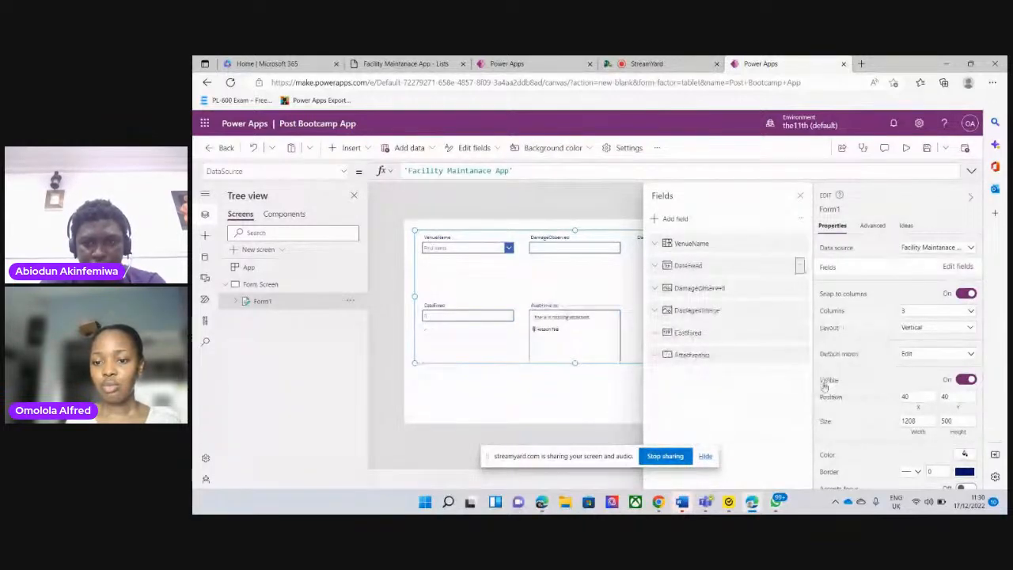
left_click(800, 311)
left_click(825, 385)
left_click(800, 311)
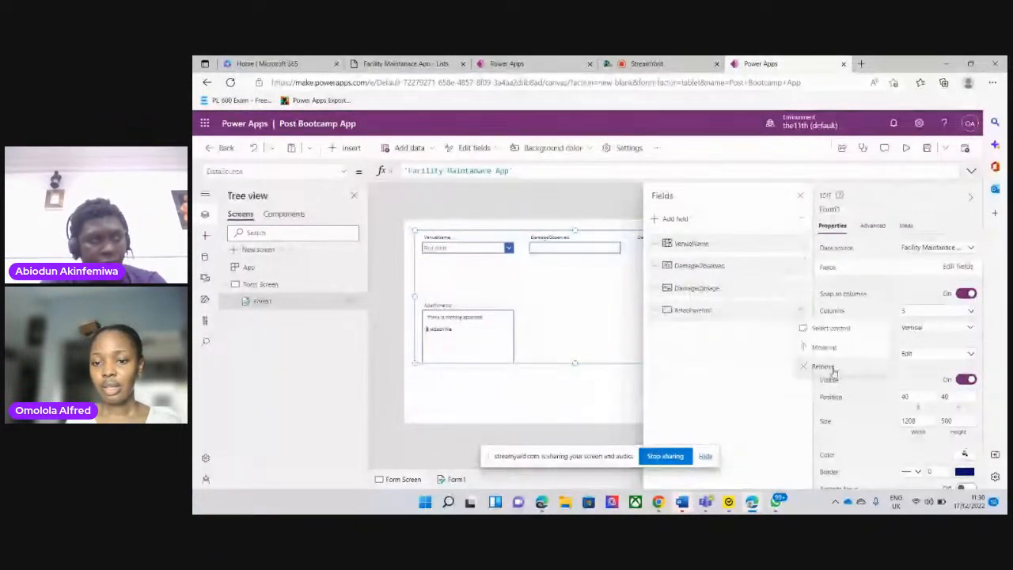
left_click(829, 368)
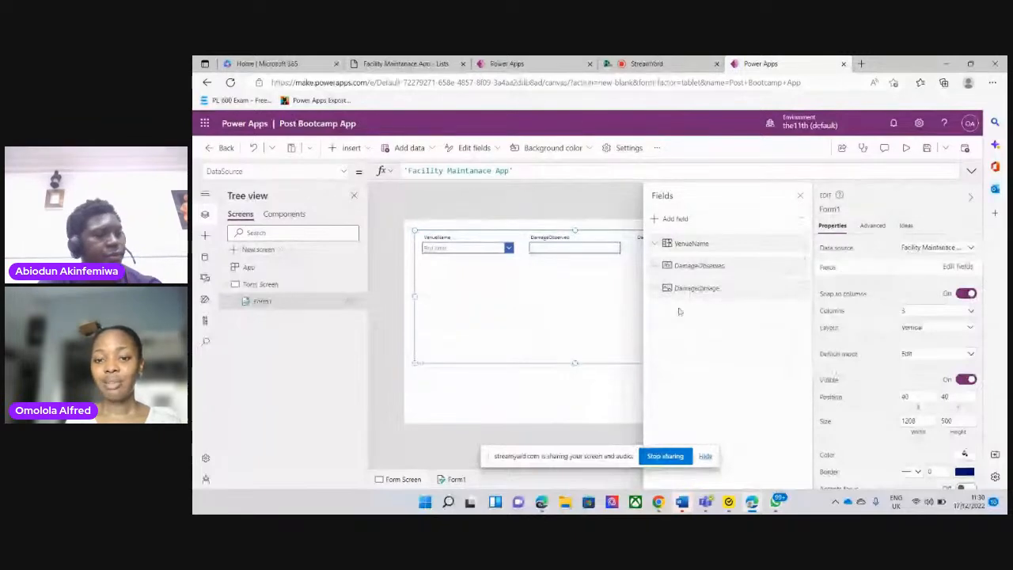
left_click(799, 195)
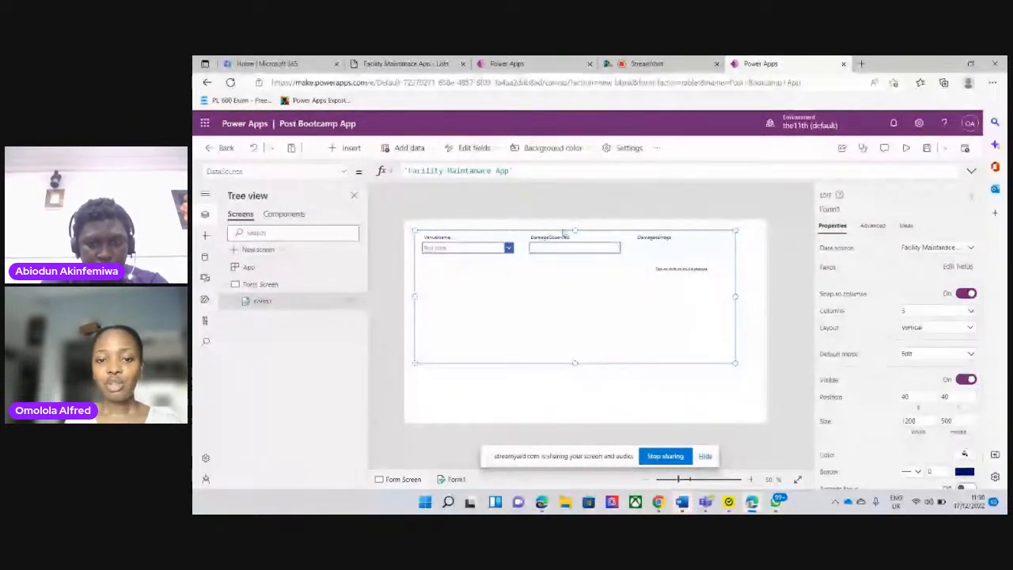
Using the original ReportPage as reference, stretch the form to the screen's side and lower edges, with its upper edge at about Y 138
left_click(529, 62)
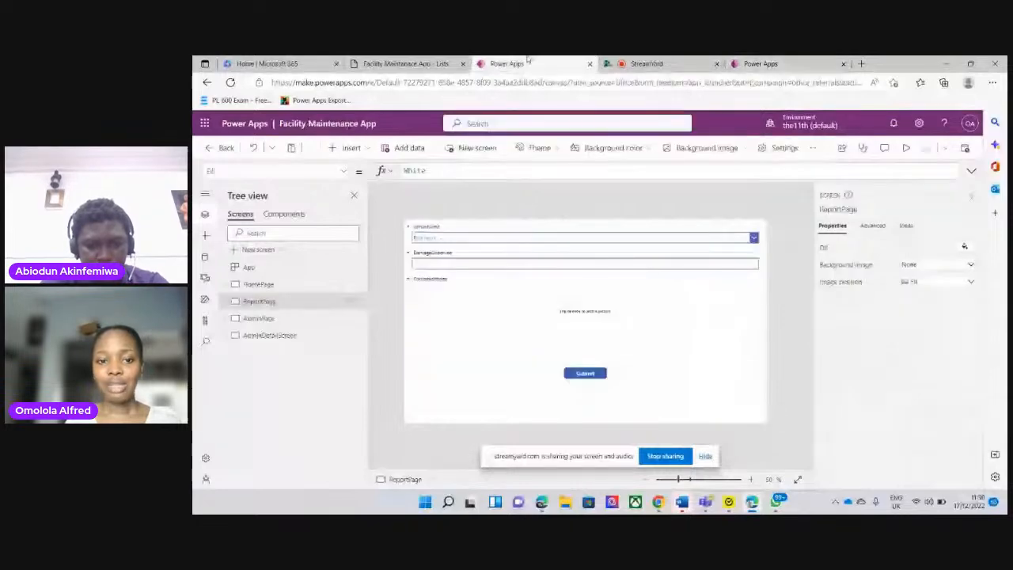
left_click(767, 63)
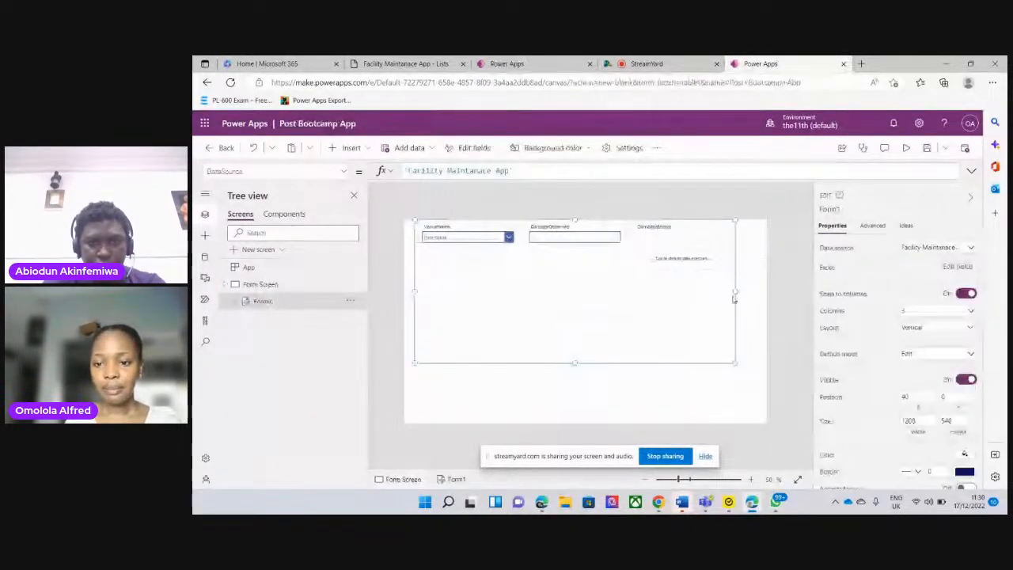
left_click_drag(733, 297, 741, 296)
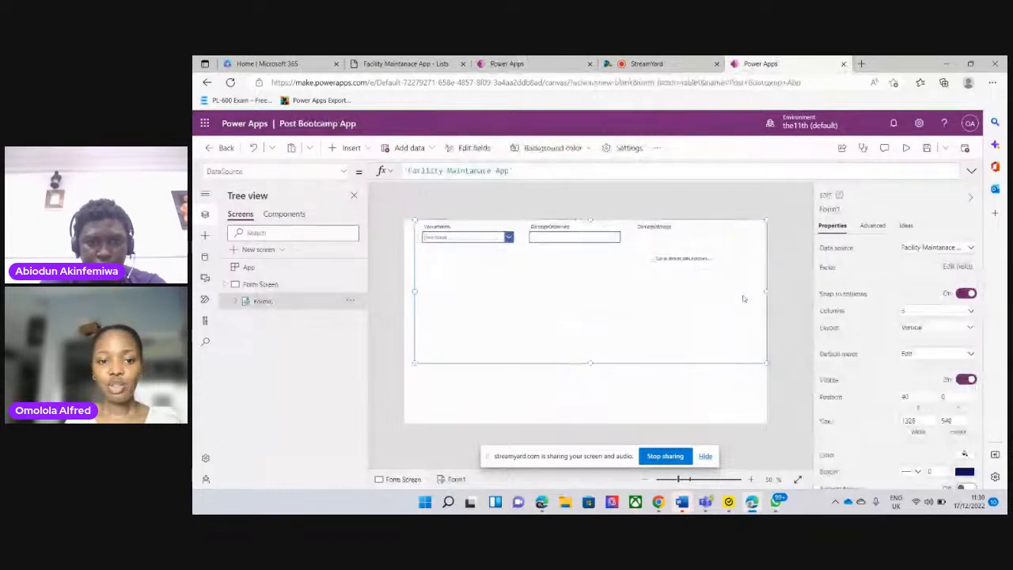
left_click(416, 292)
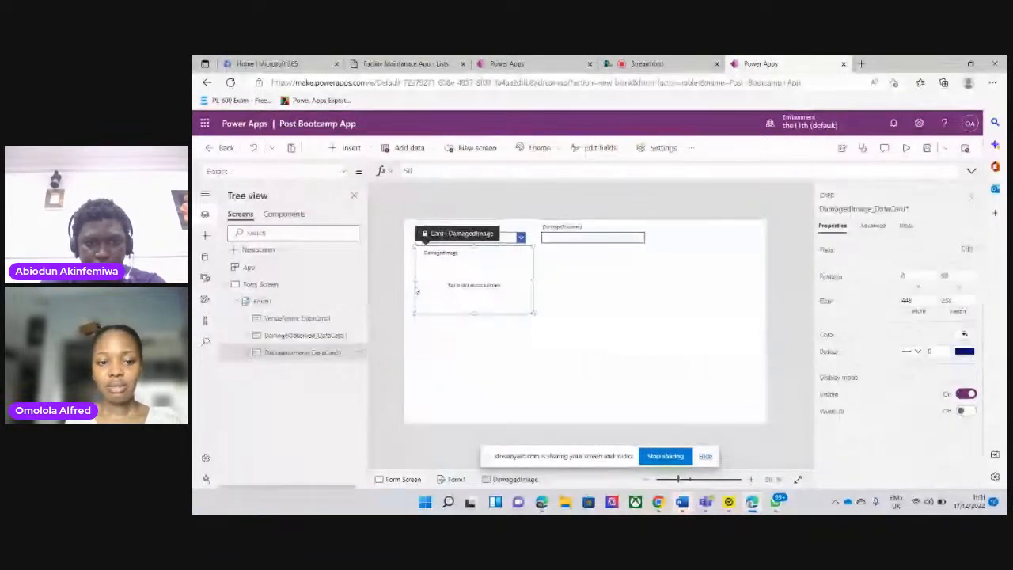
left_click(261, 302)
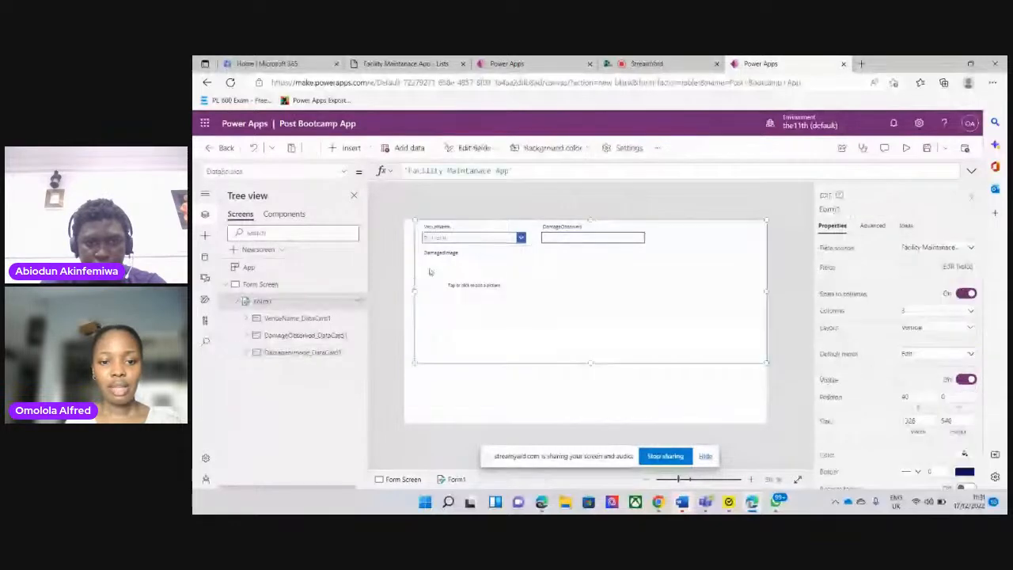
left_click_drag(415, 292, 403, 292)
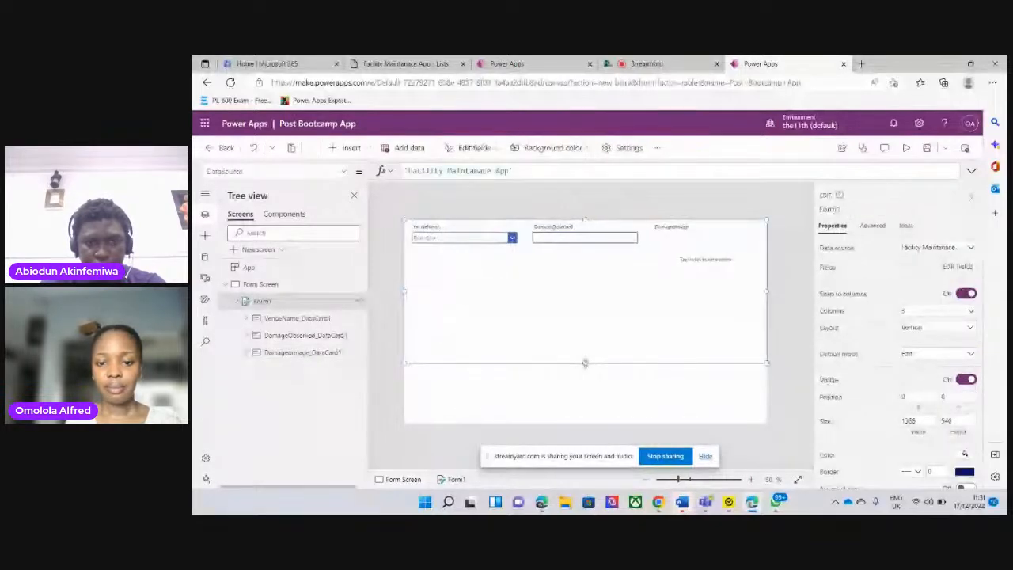
left_click_drag(585, 364, 587, 443)
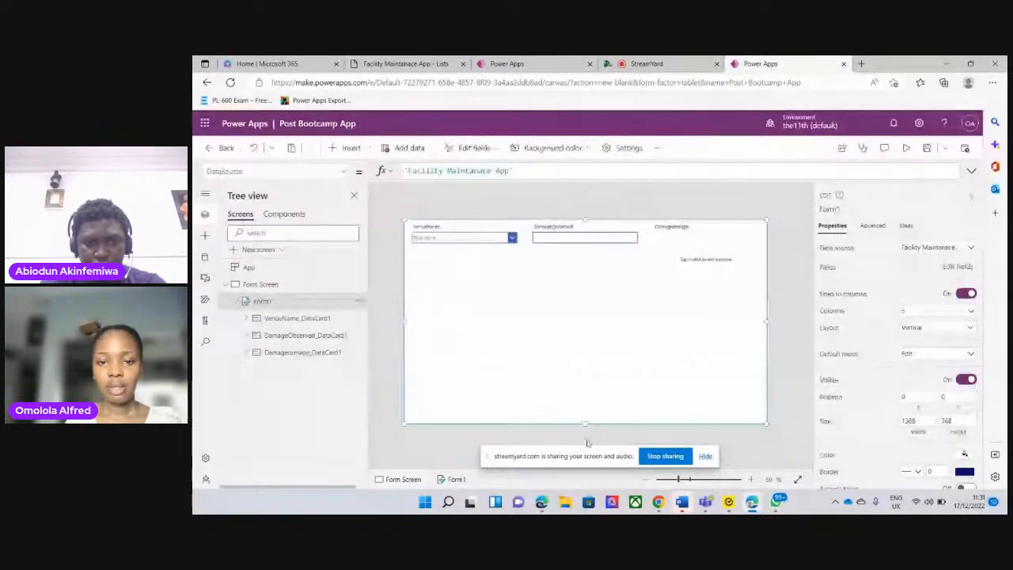
left_click_drag(586, 220, 587, 256)
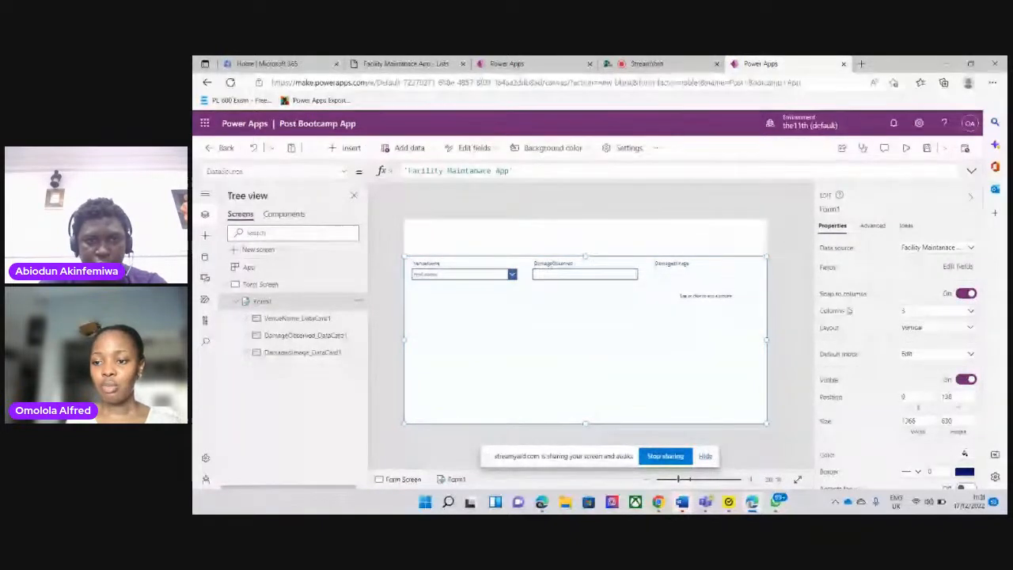
Set the form to 1 column and shorten it from below to a height of about 448
left_click(919, 311)
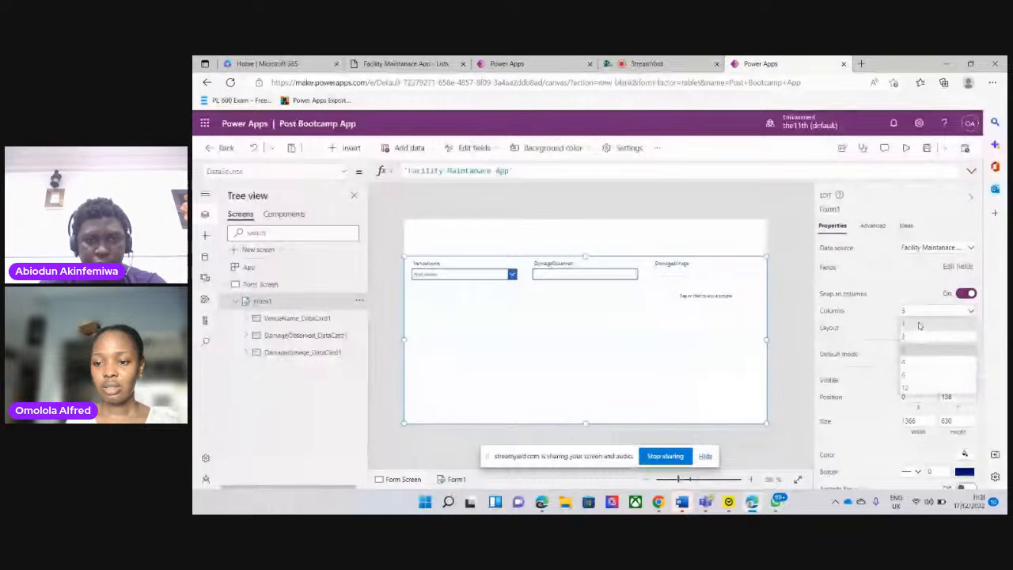
left_click(919, 324)
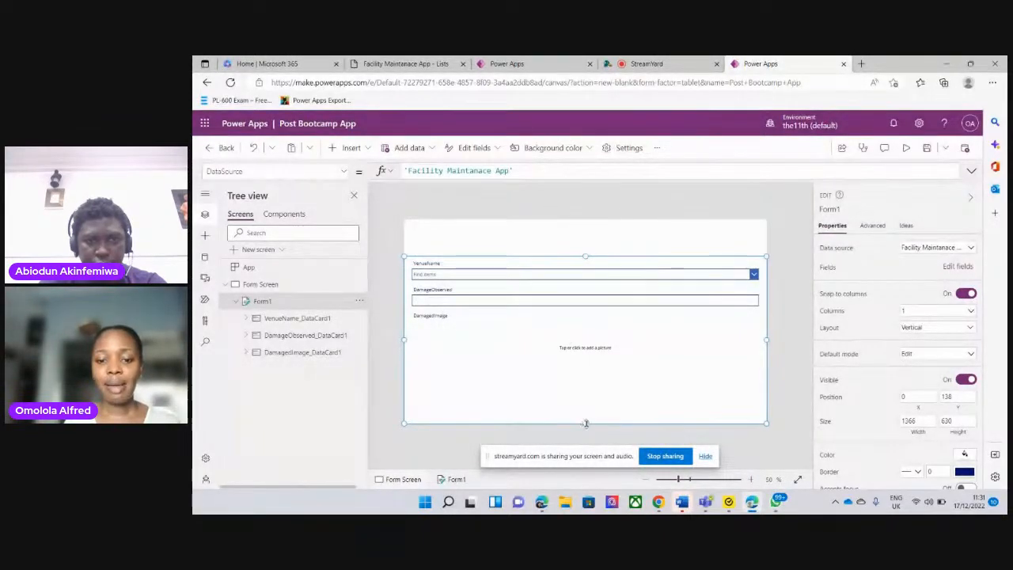
left_click_drag(586, 423, 596, 375)
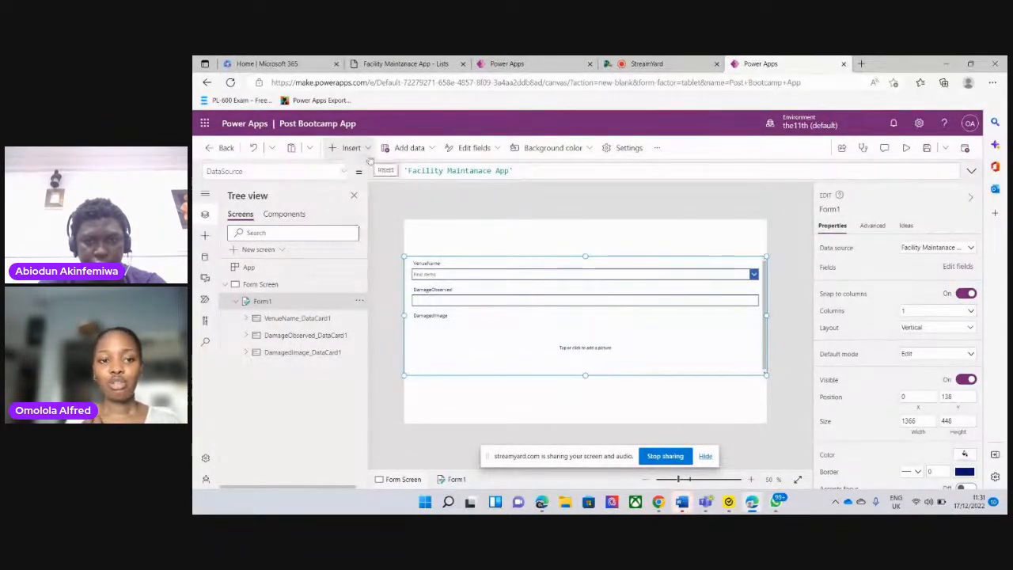
Insert a button and place it centred just below the form, at about X 603, Y 612
left_click(365, 149)
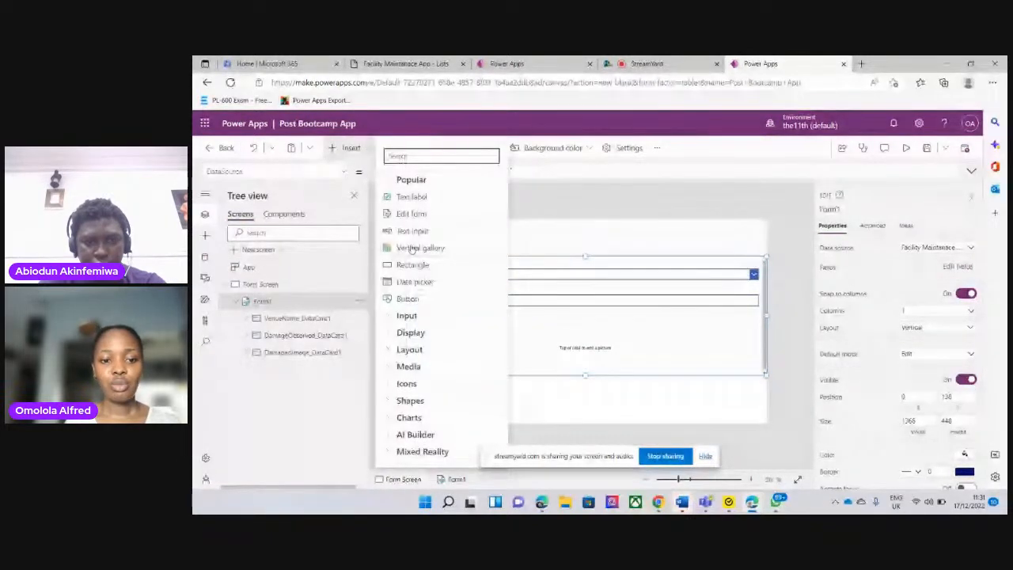
left_click(407, 299)
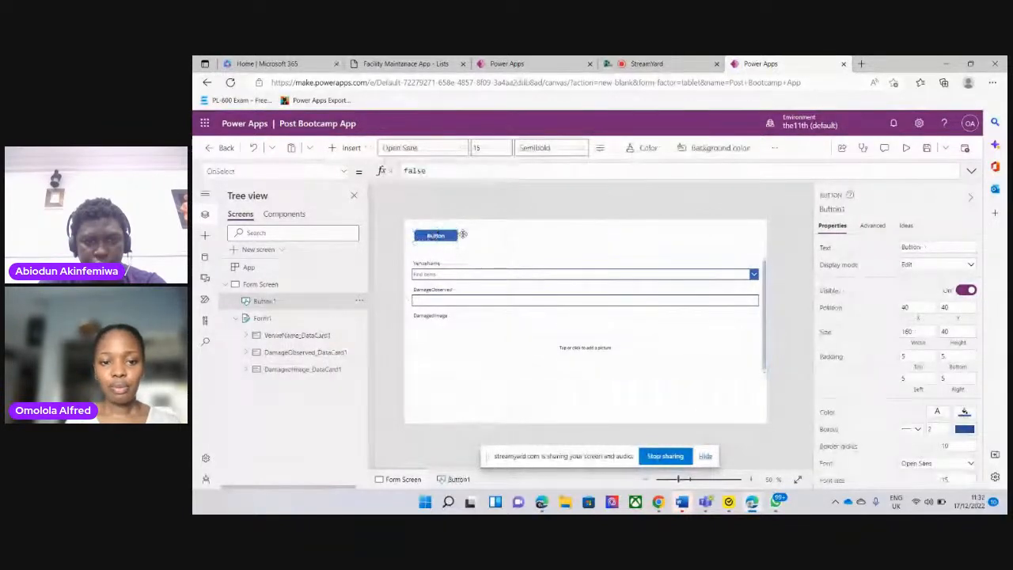
left_click_drag(424, 236, 568, 287)
left_click_drag(570, 335, 569, 388)
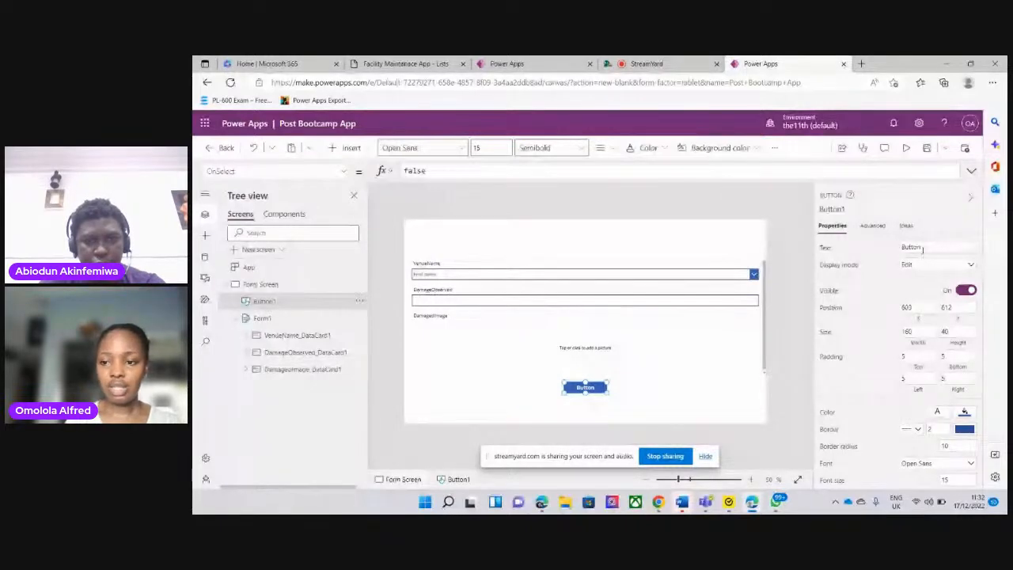
Set the new button's text to Submit Report
left_click(923, 247)
type("Submit")
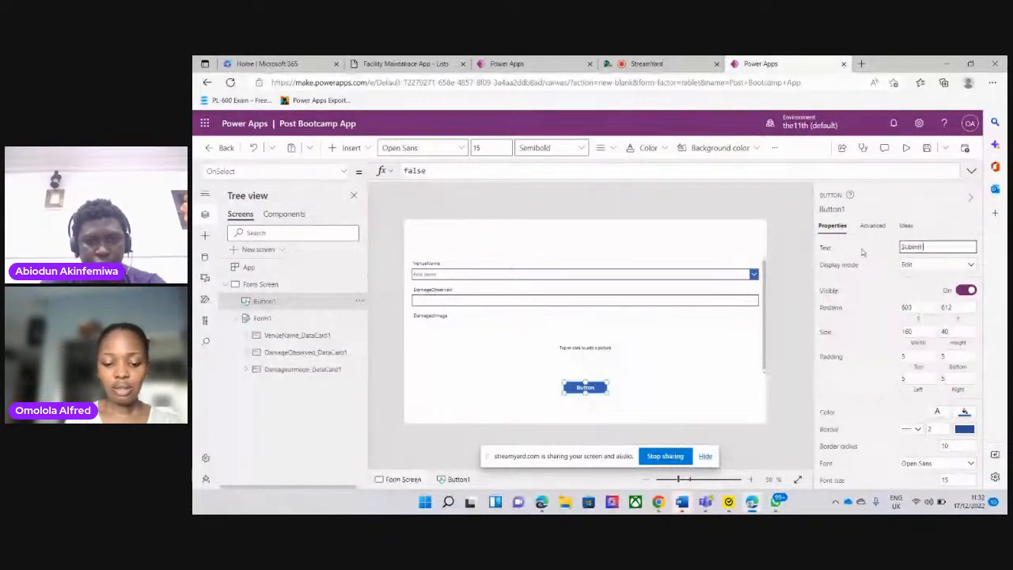
type(" repo")
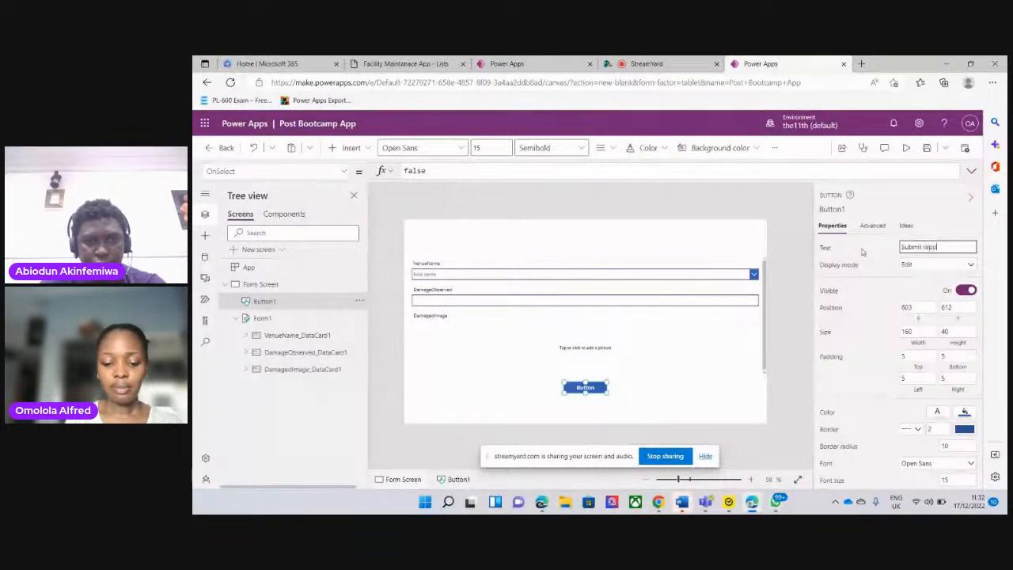
type("rt")
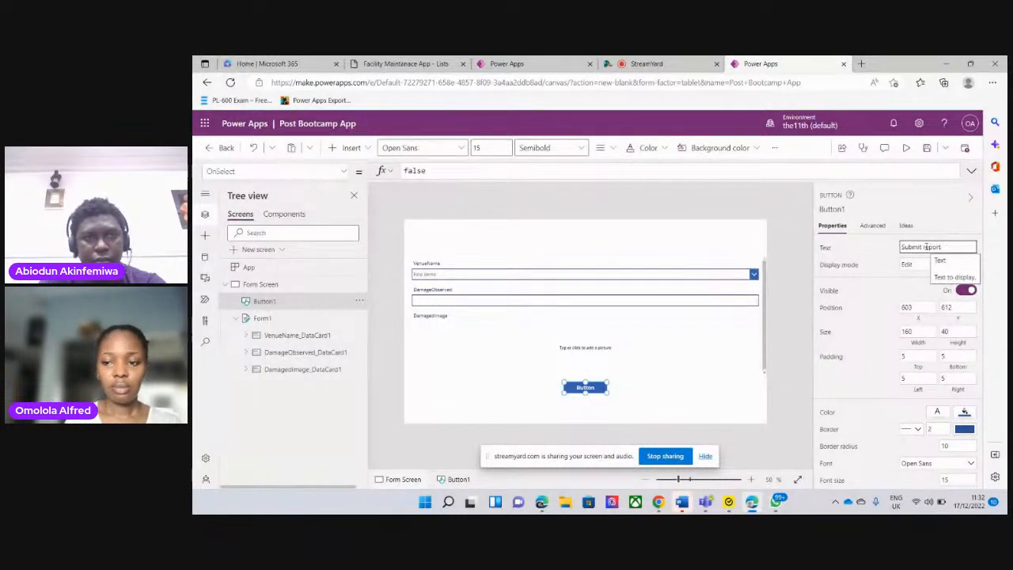
left_click(774, 365)
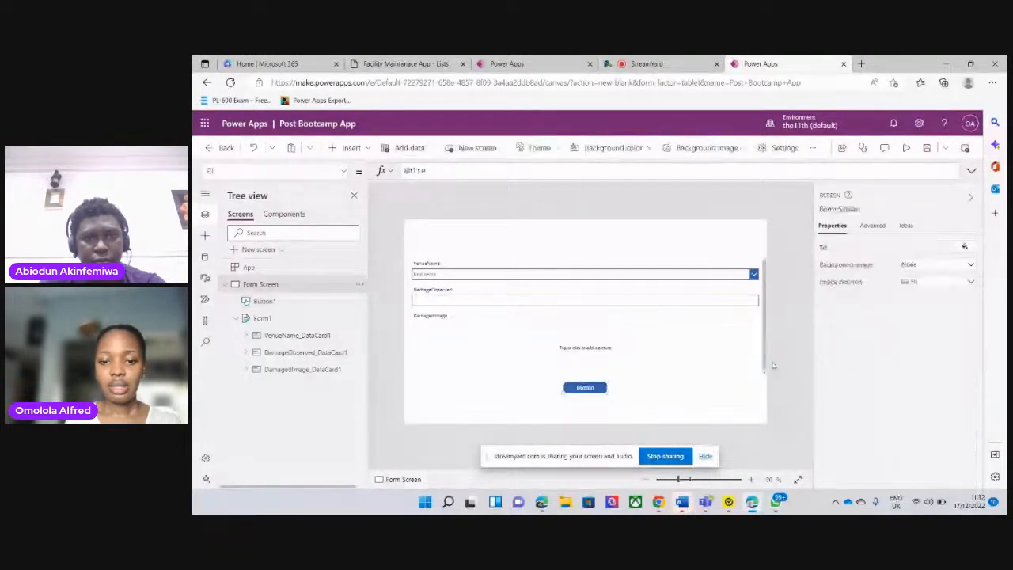
Enlarge the Submit Report button to about 448 by 66 and position it below the form at about X 441, Y 603
left_click(590, 389)
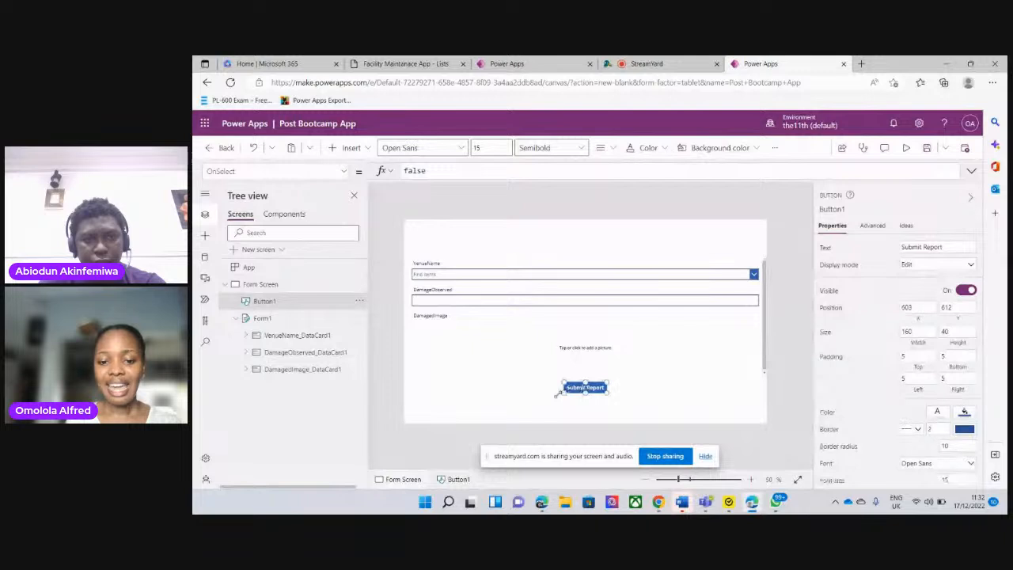
left_click_drag(562, 392, 646, 397)
mouse_move(581, 387)
left_mouse_down()
mouse_move(599, 386)
mouse_move(572, 389)
left_mouse_up()
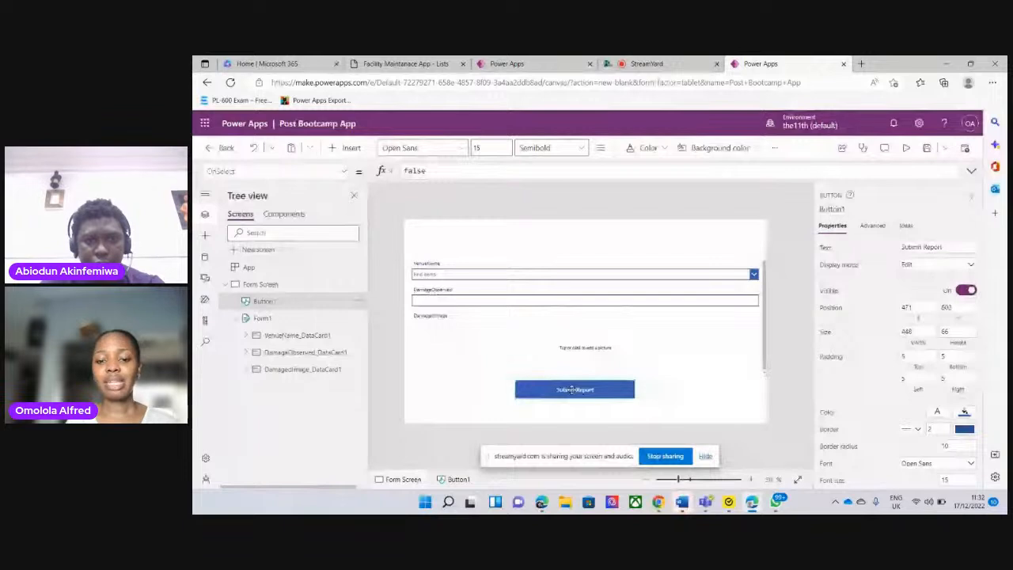
left_click_drag(571, 389, 579, 389)
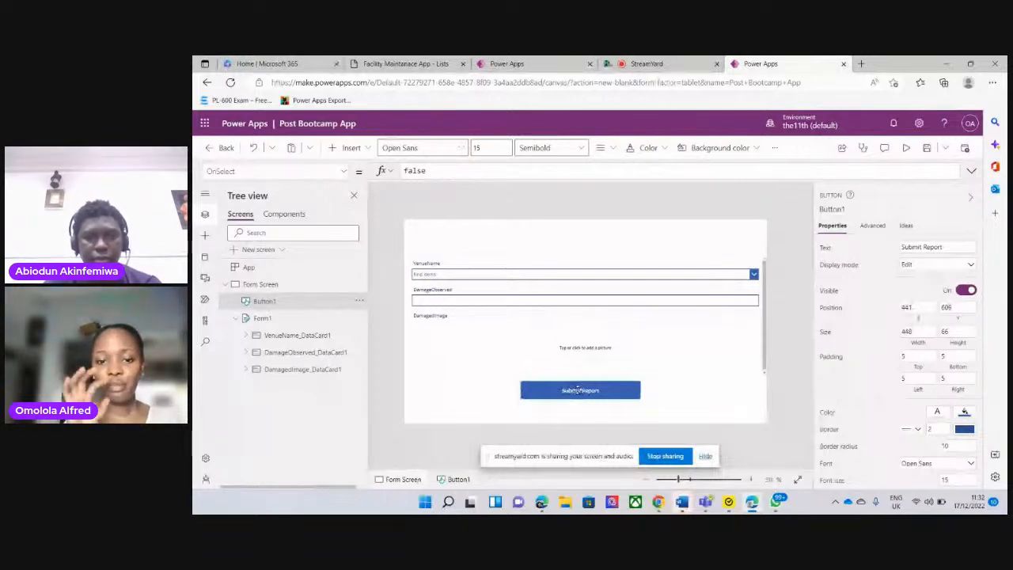
left_click_drag(579, 390, 580, 387)
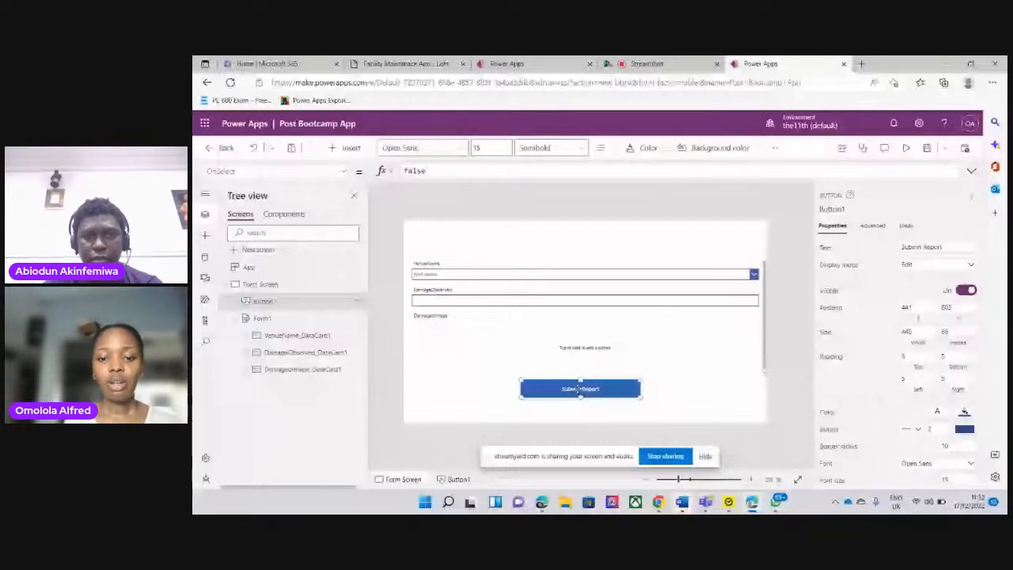
Preview Form Screen with its form and Submit Report button, and return to editing
left_click(582, 368)
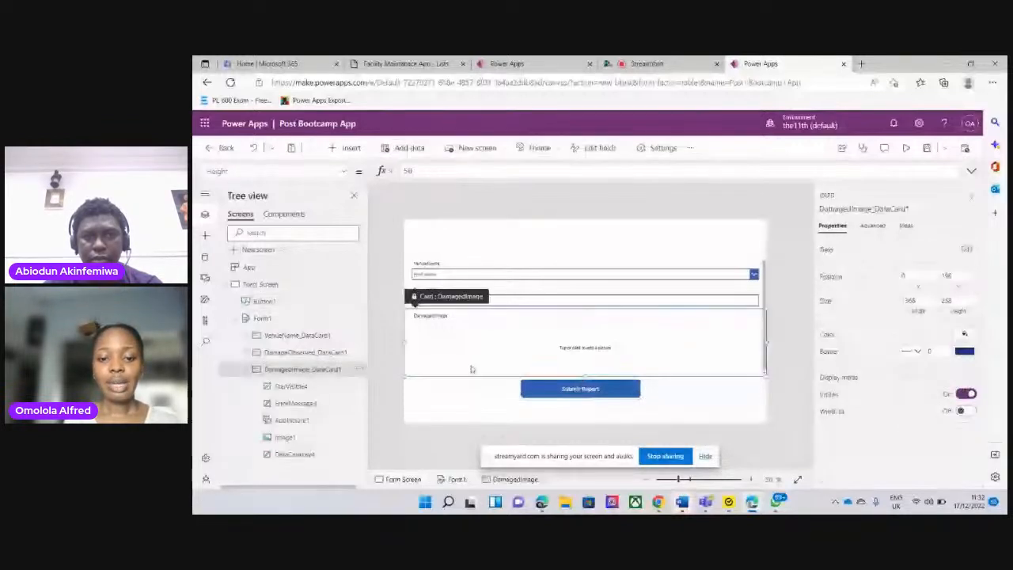
left_click(589, 395)
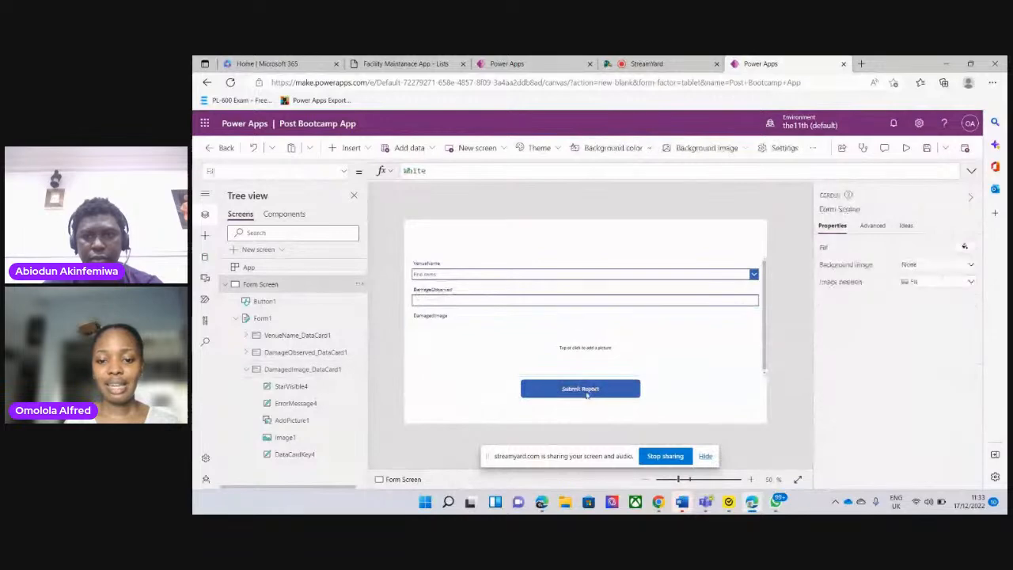
left_click(910, 149)
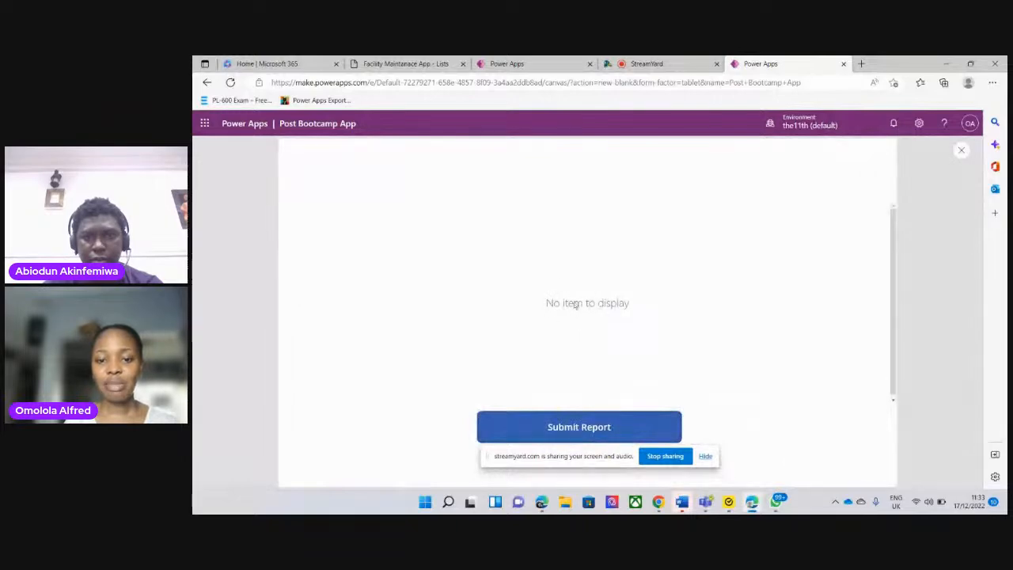
left_click(960, 148)
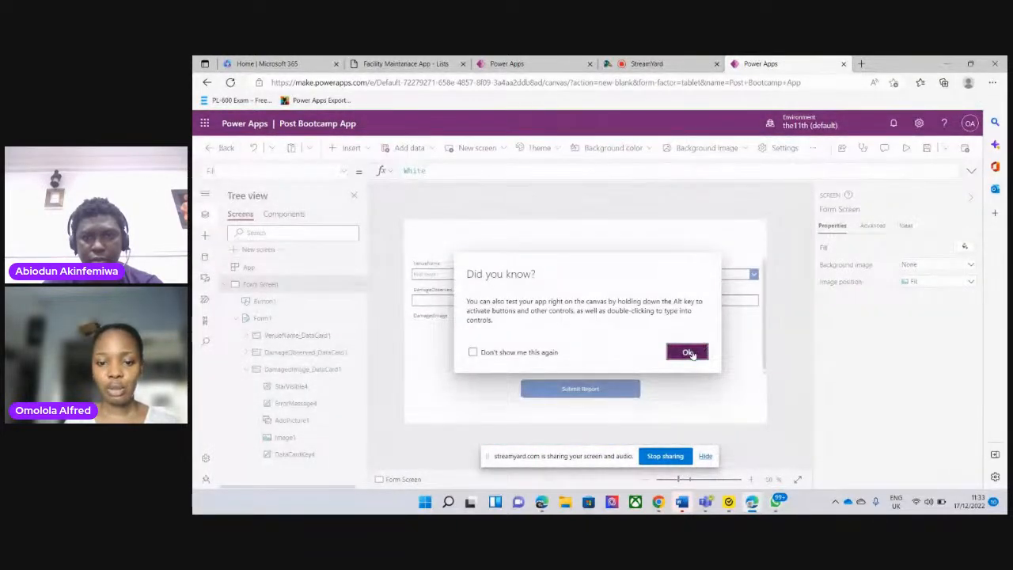
left_click(688, 352)
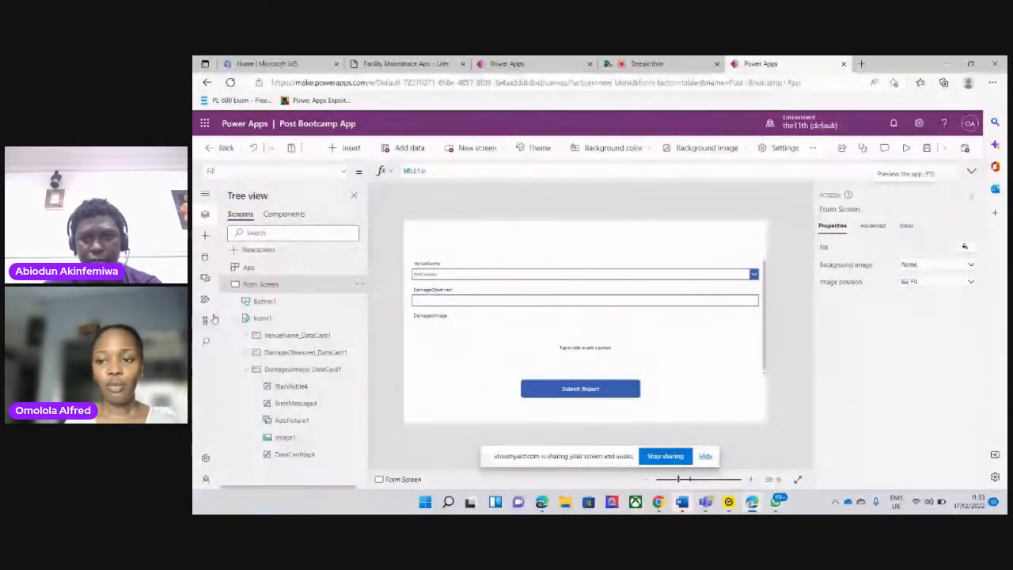
Replace the Submit Report button's OnSelect formula with the opening of a SubmitForm call
left_click(261, 319)
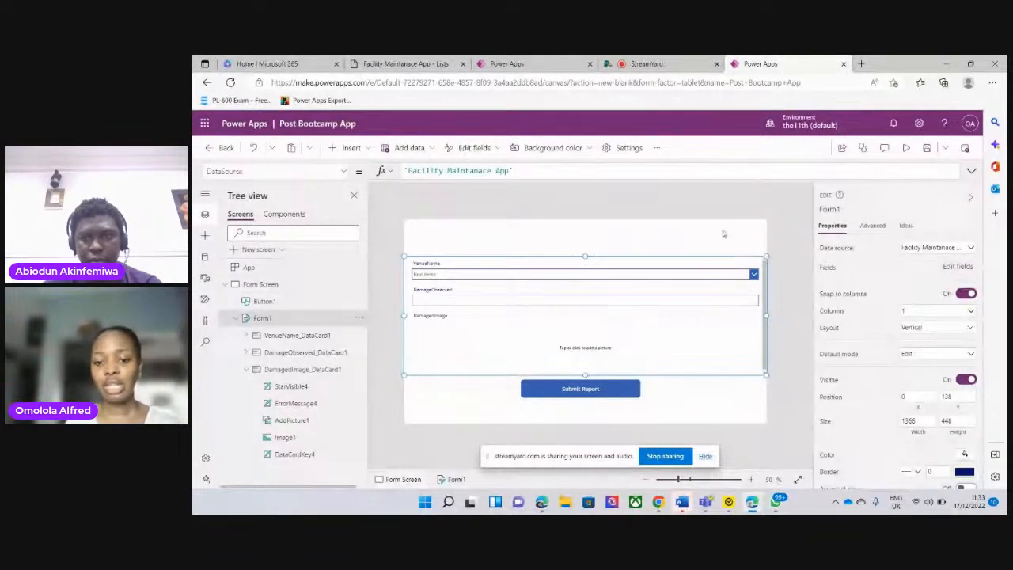
left_click(588, 389)
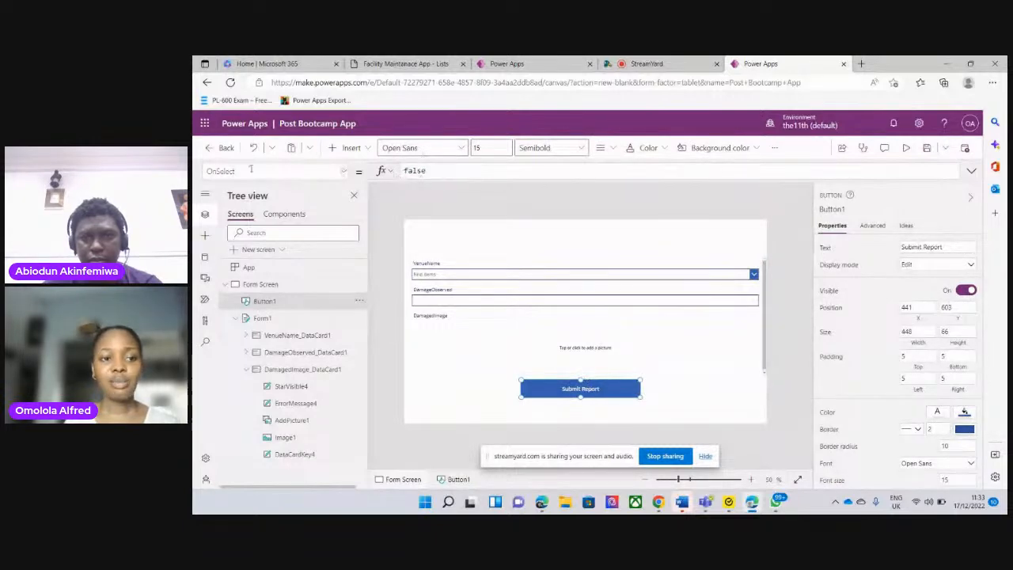
left_click(344, 171)
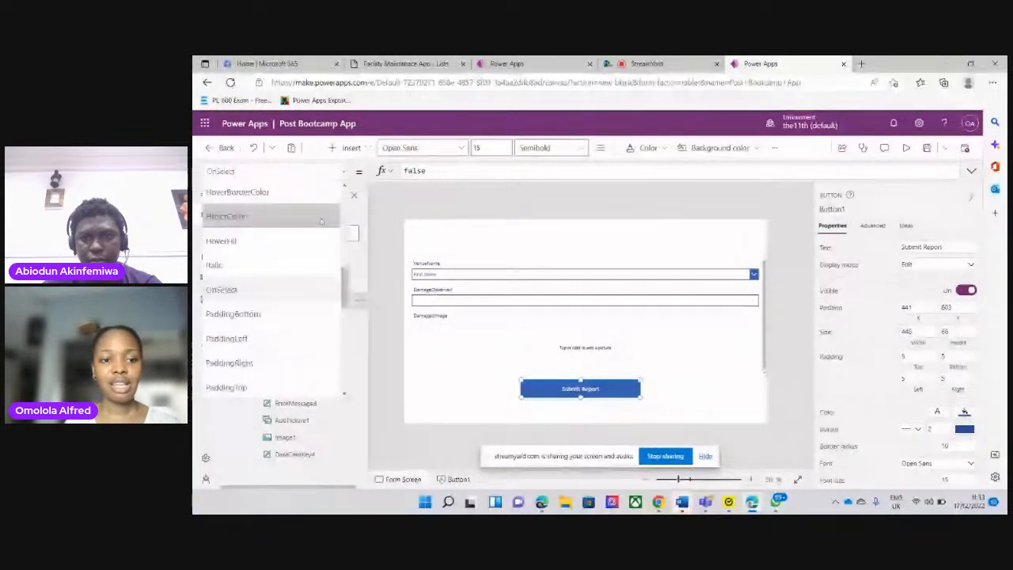
scroll(348, 299, "down", 3)
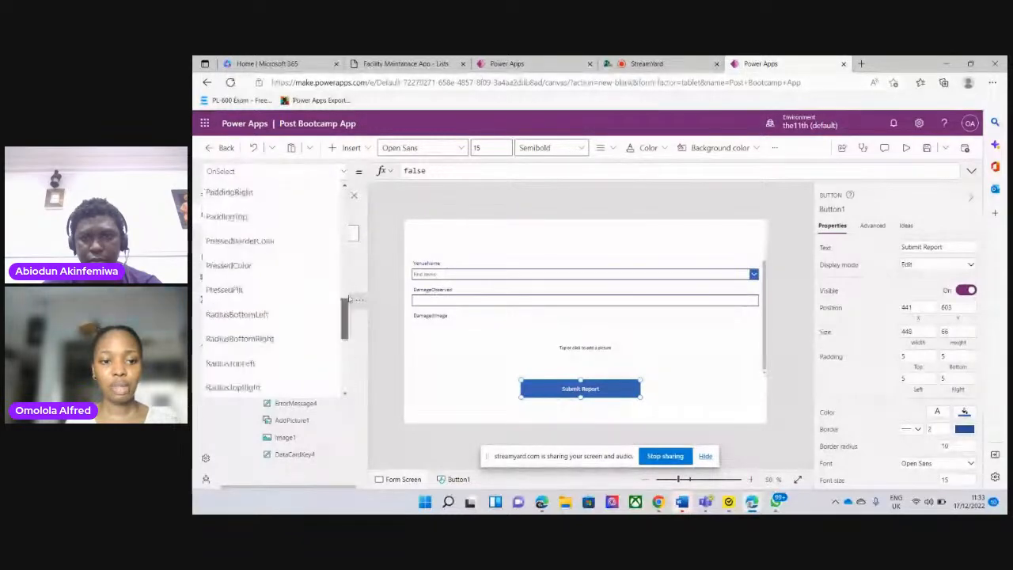
left_click_drag(349, 299, 354, 190)
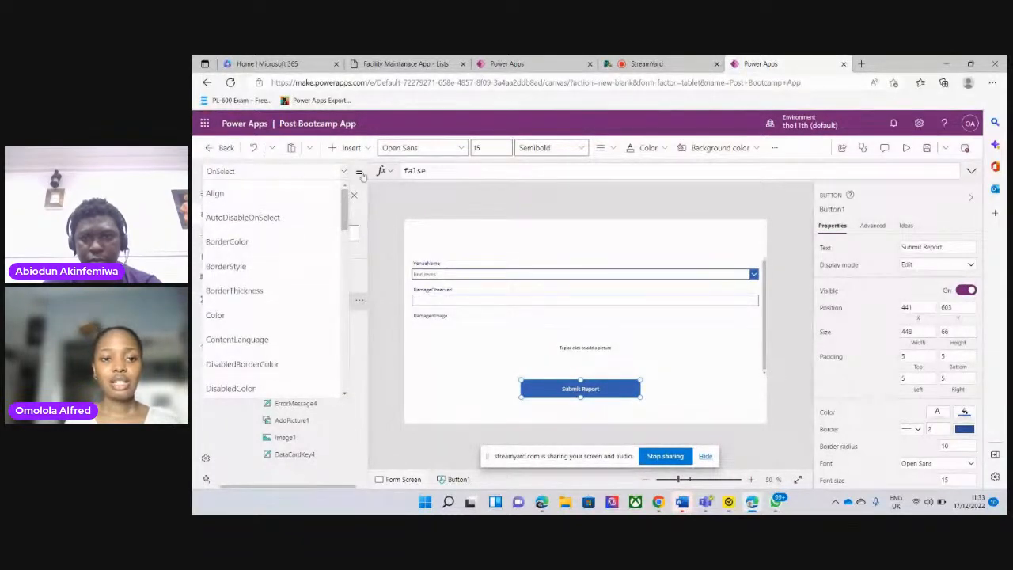
left_click_drag(347, 220, 344, 303)
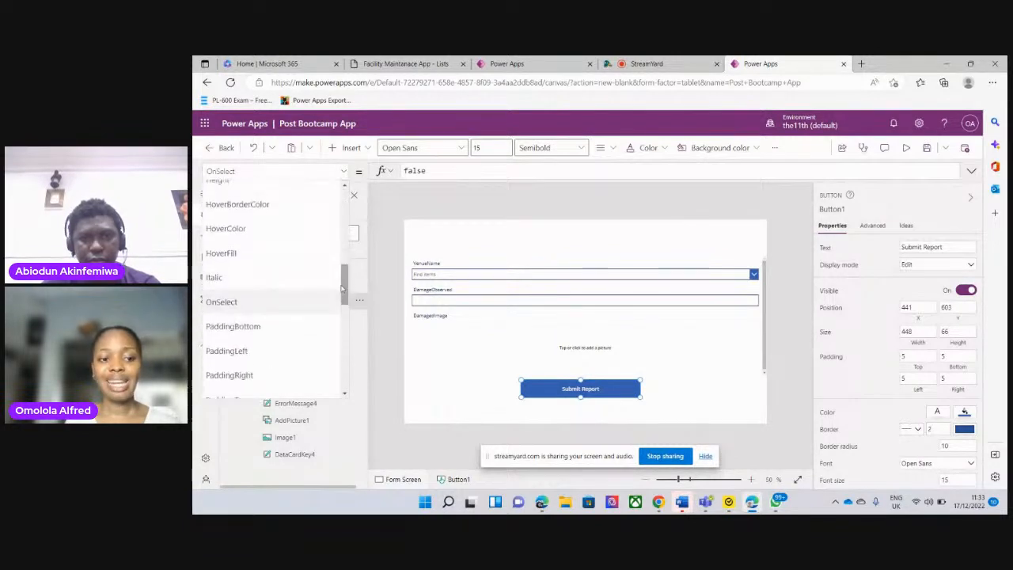
left_click(269, 304)
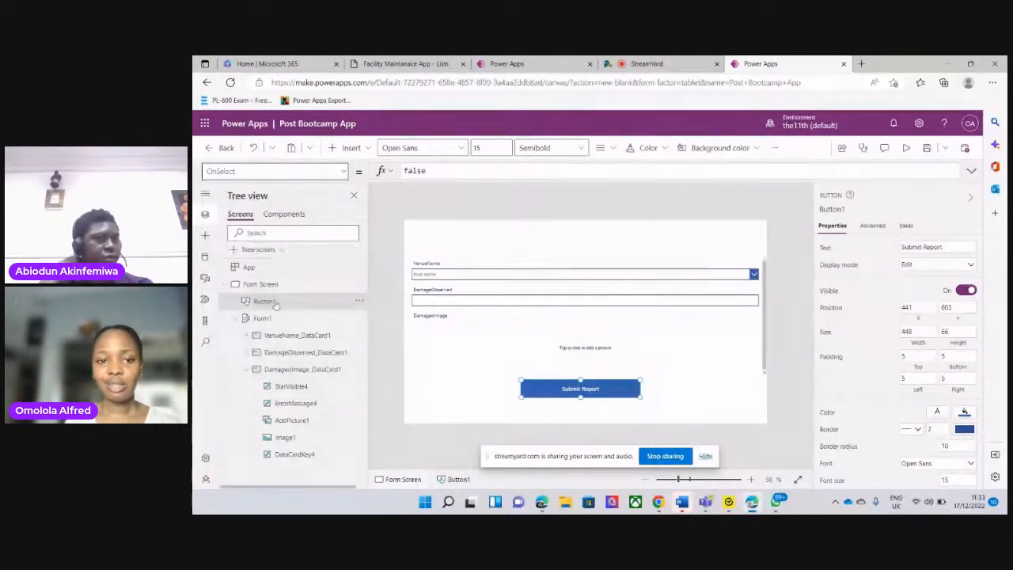
left_click(436, 169)
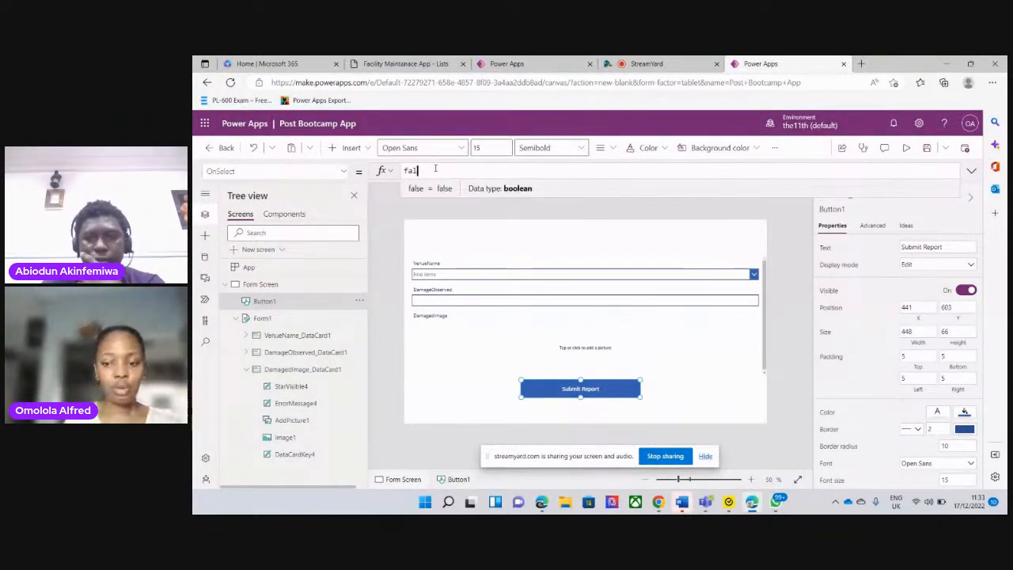
key("BackSpace")
key("BackSpace")
key("BackSpace")
key("BackSpace")
key("BackSpace")
type("submit")
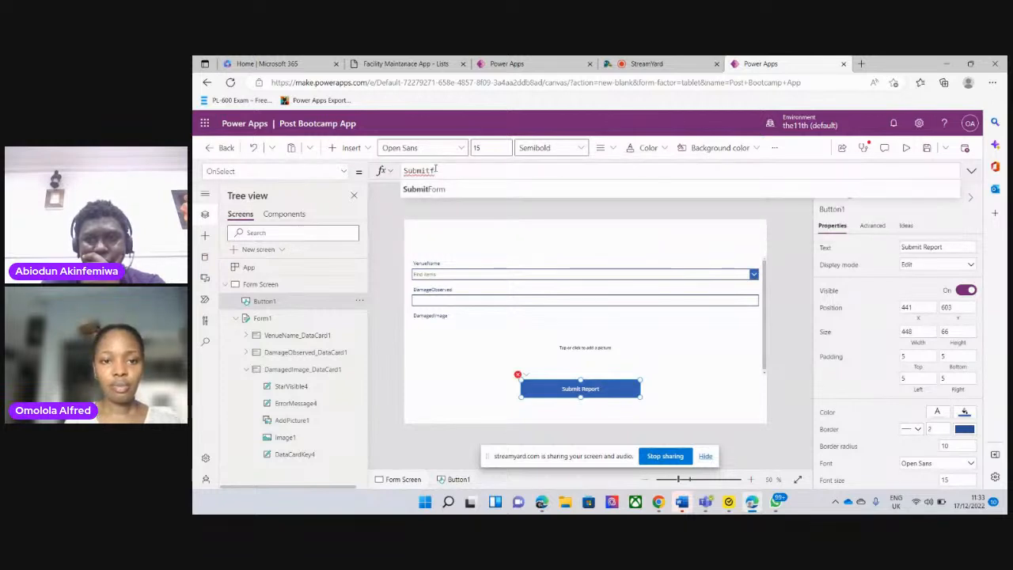
type("F")
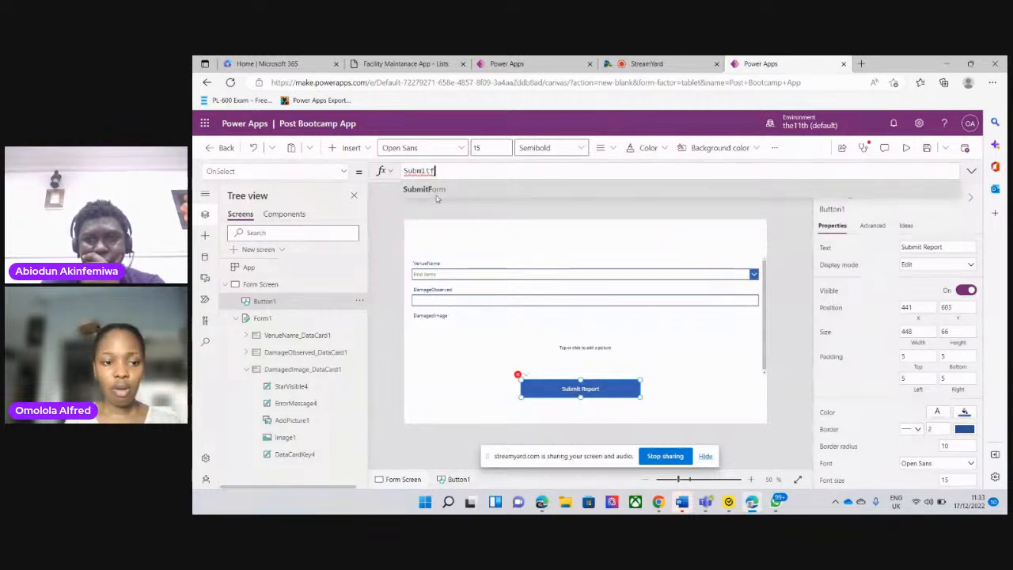
left_click(428, 190)
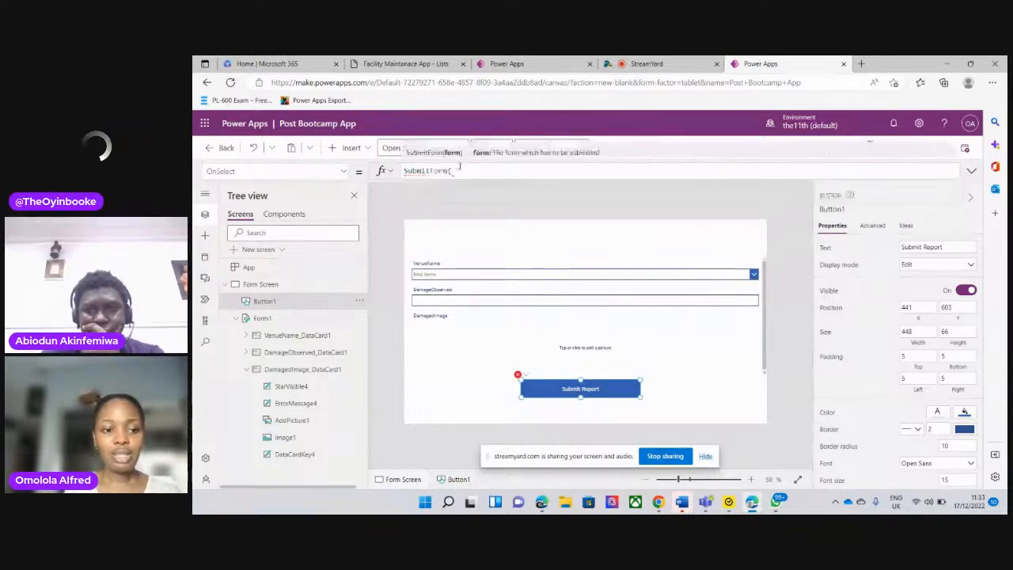
left_click(358, 318)
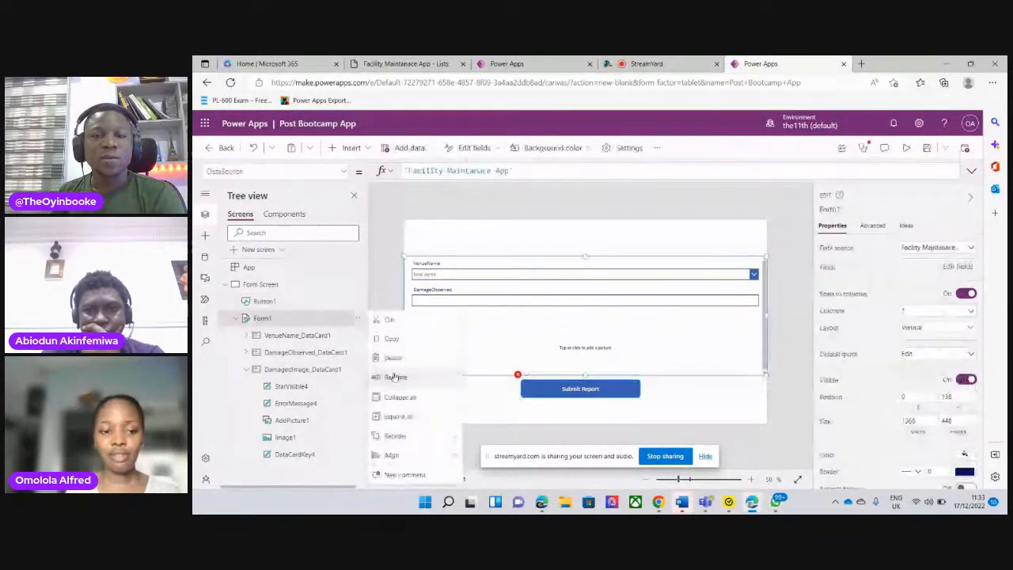
left_click(295, 324)
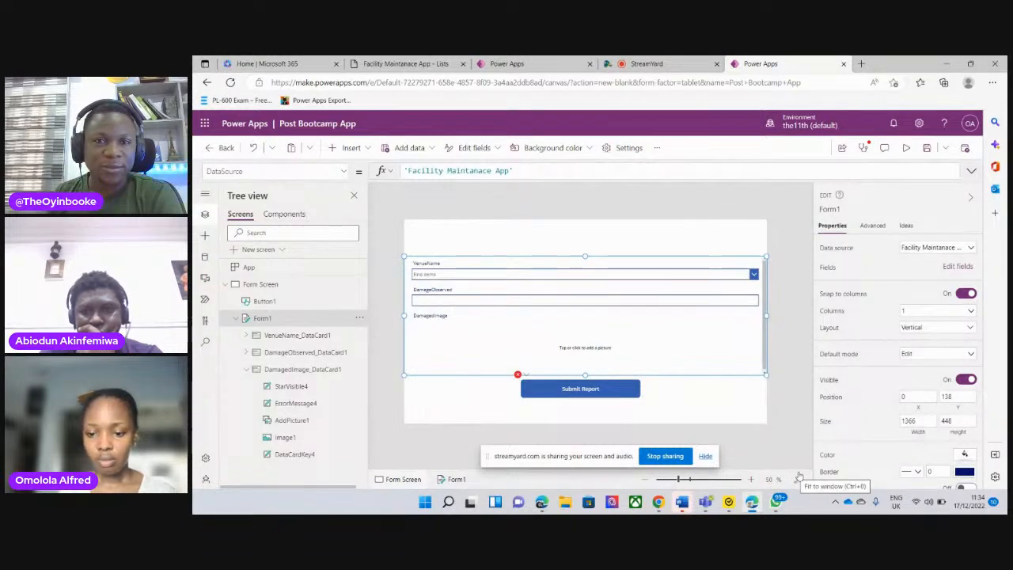
left_click(685, 480)
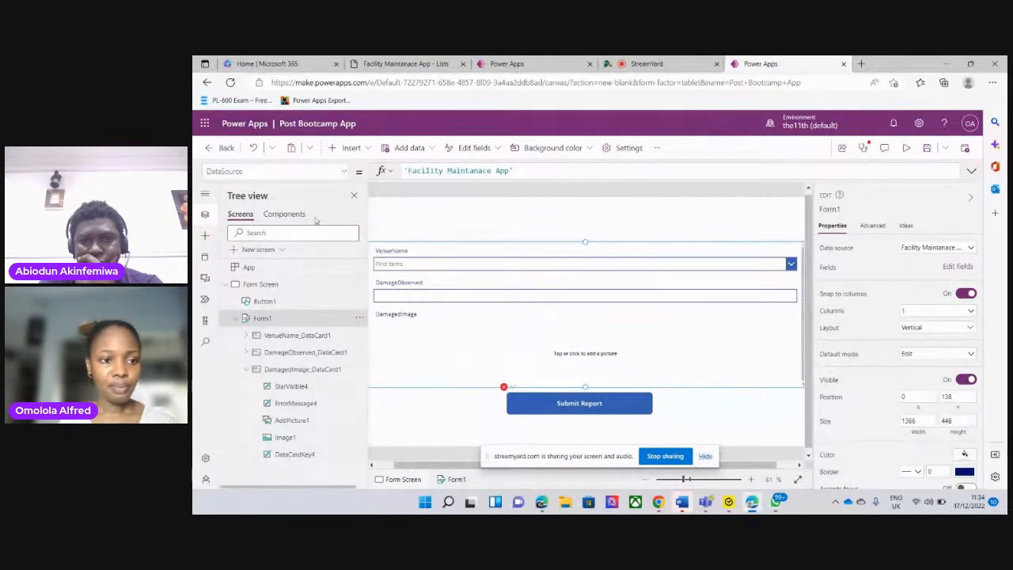
left_click(355, 196)
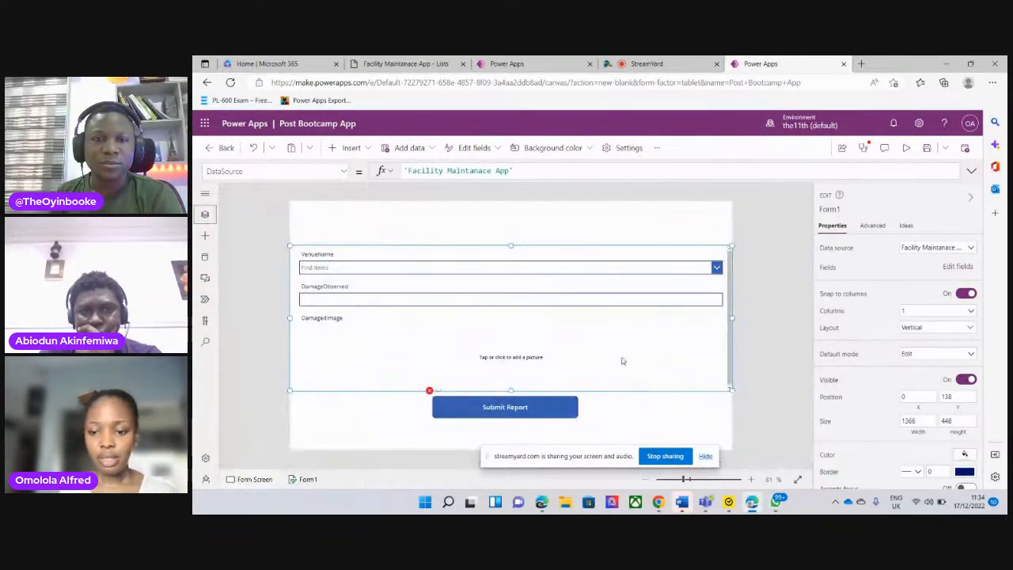
left_click(796, 480)
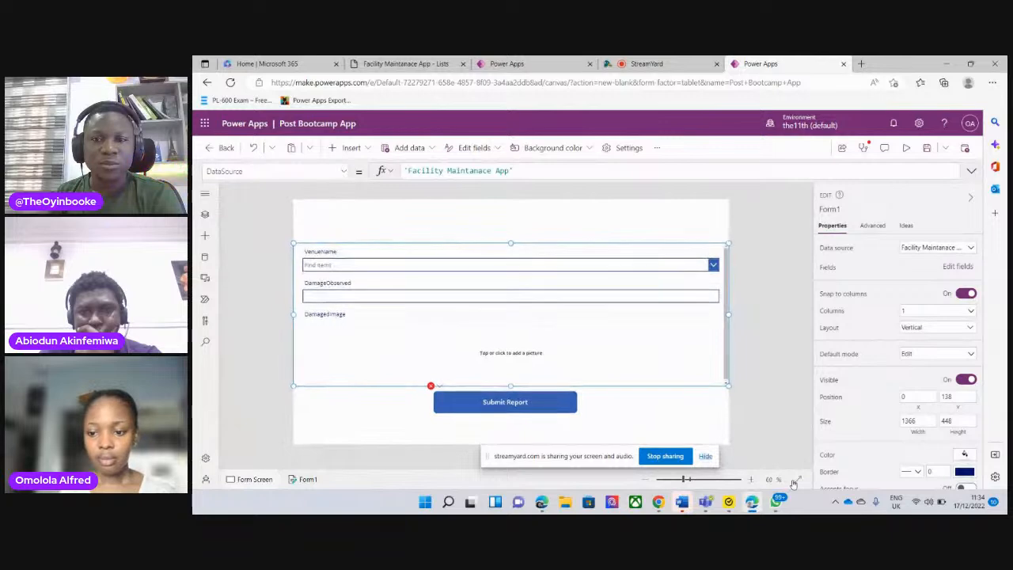
left_click(691, 479)
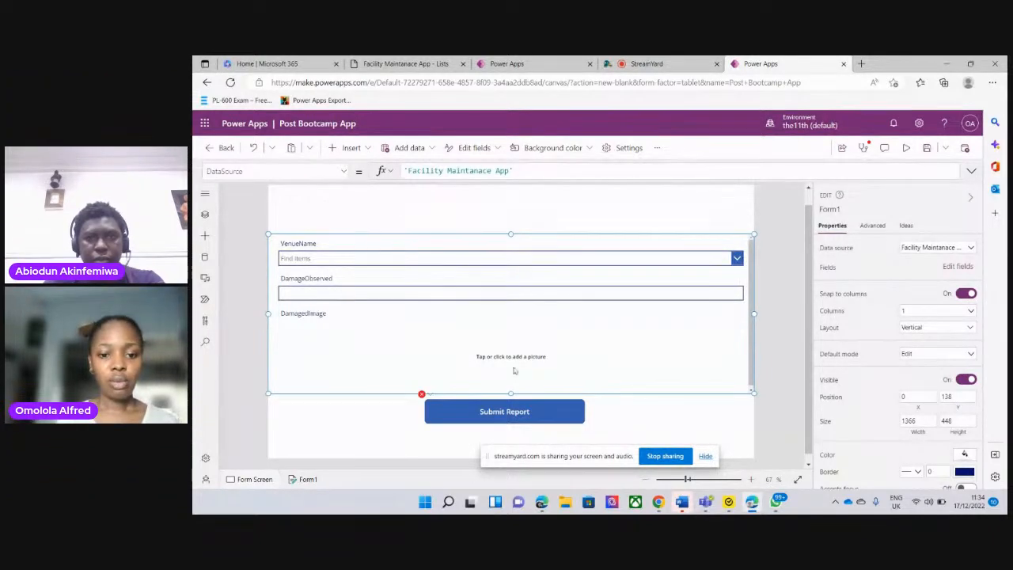
left_click(483, 410)
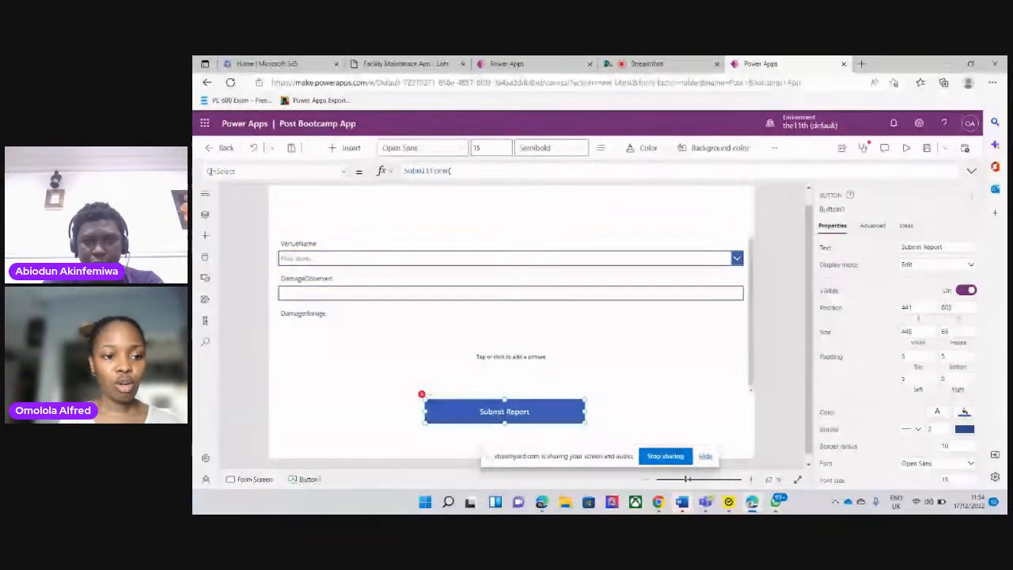
Rename the form on Form Screen to ReportForm in the tree view
left_click(206, 195)
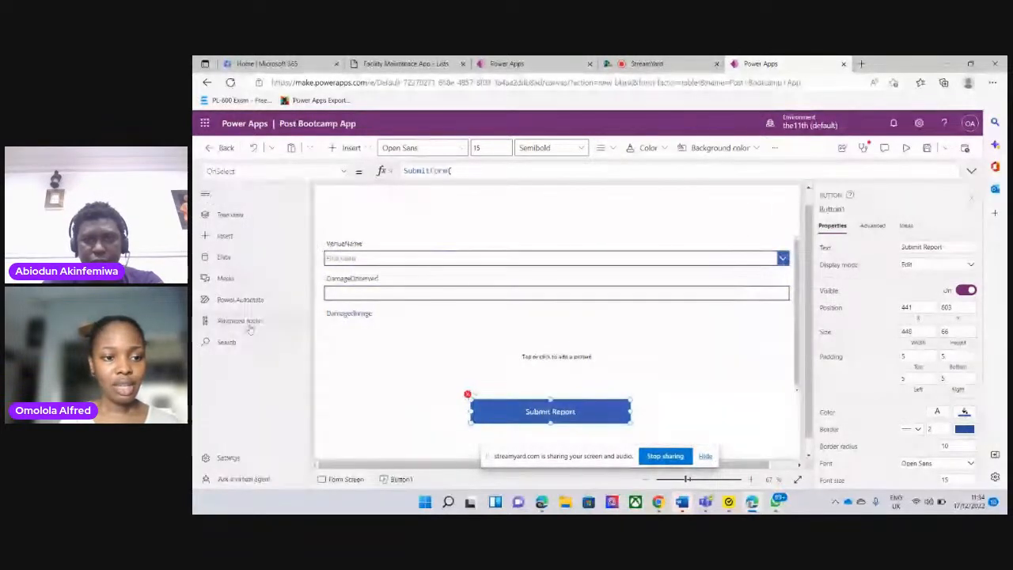
left_click(235, 219)
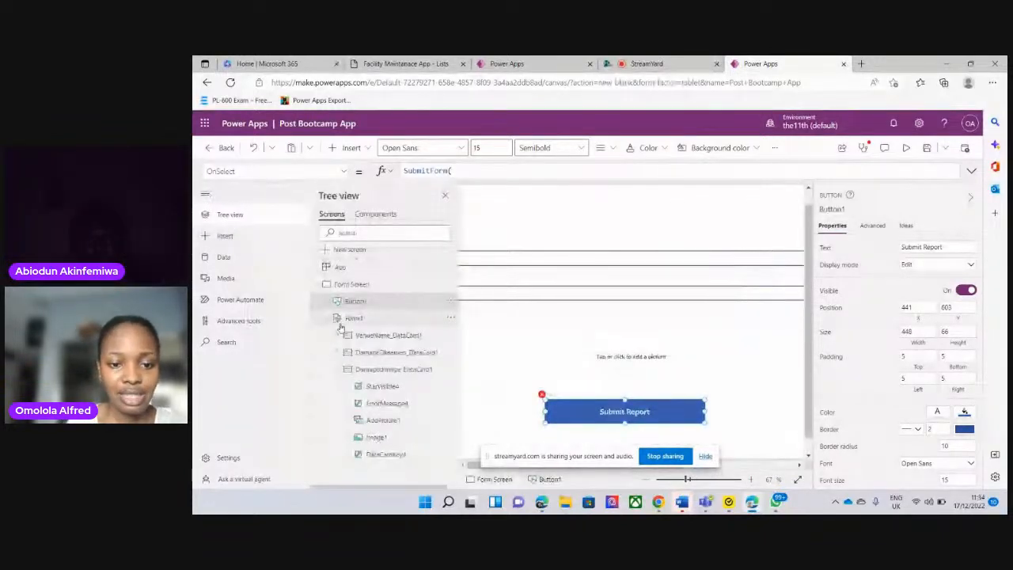
left_click(421, 316)
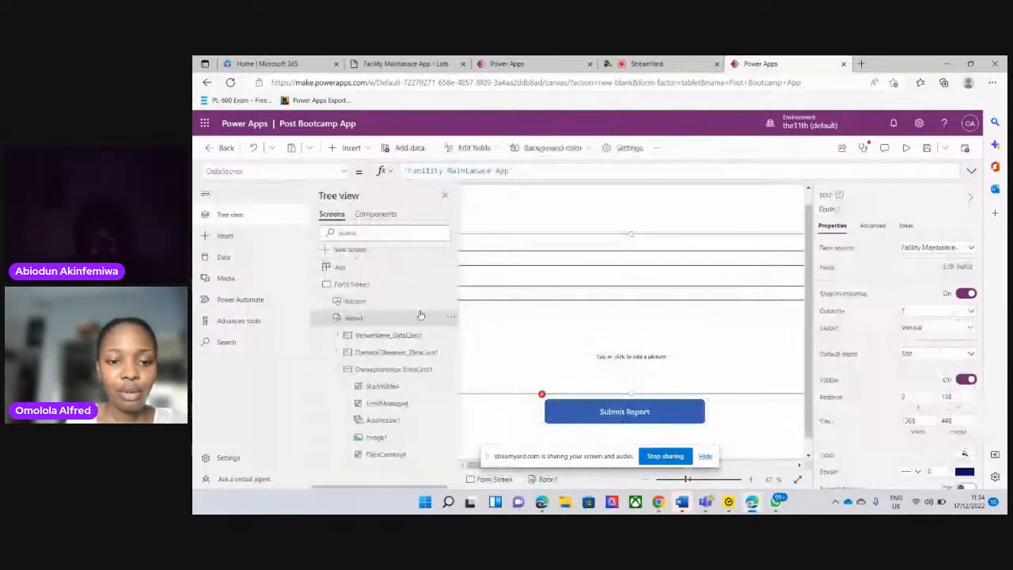
left_click(450, 316)
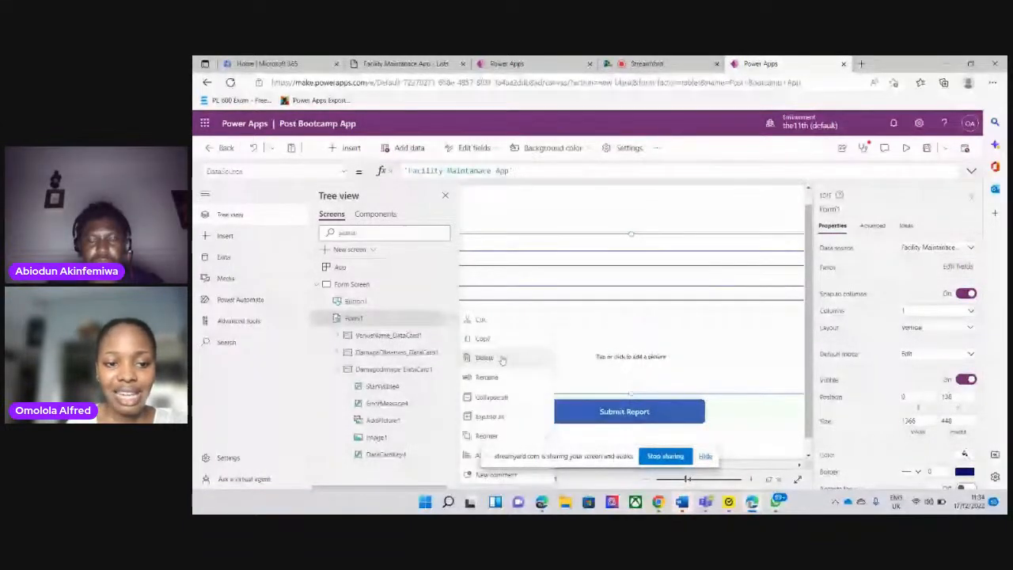
left_click(486, 378)
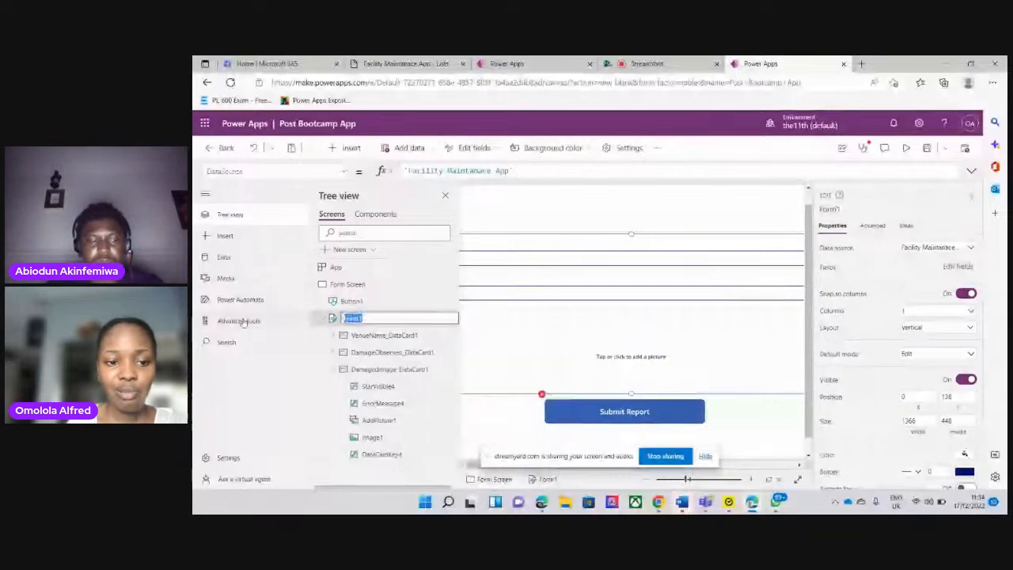
left_click(365, 318)
key("BackSpace")
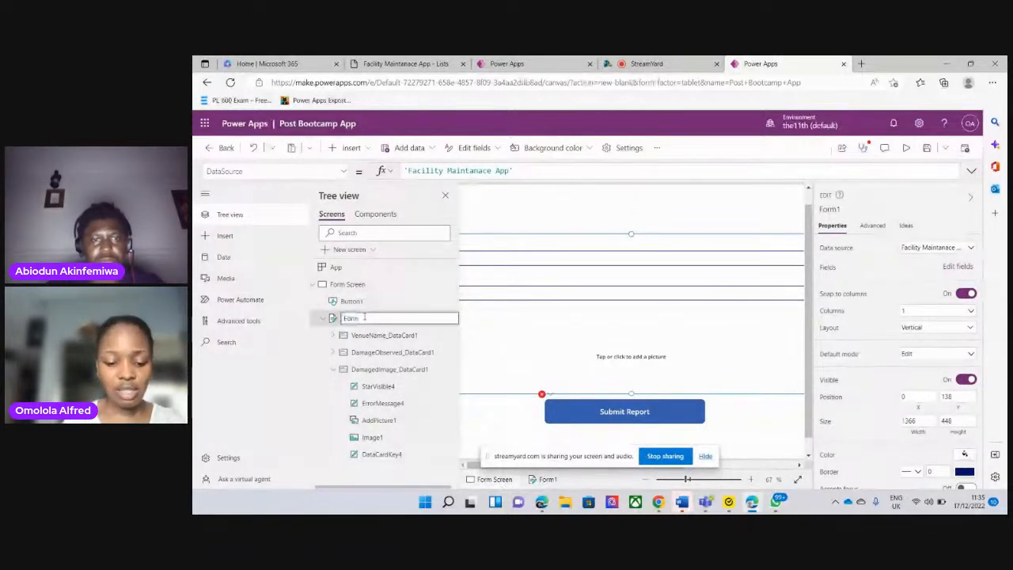
key("Left")
key("Left")
key("Left")
key("Left")
type("Faport")
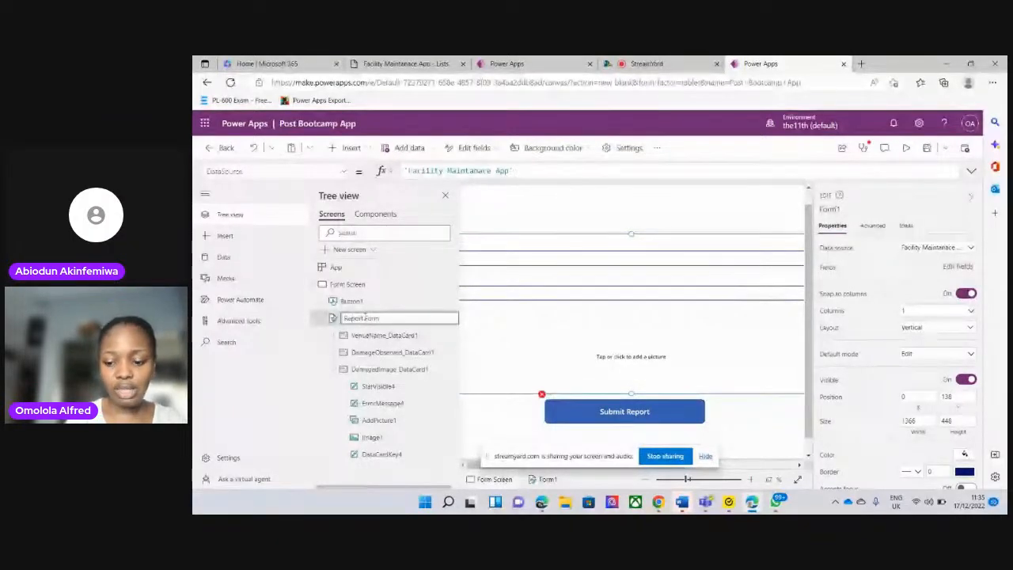
key("BackSpace")
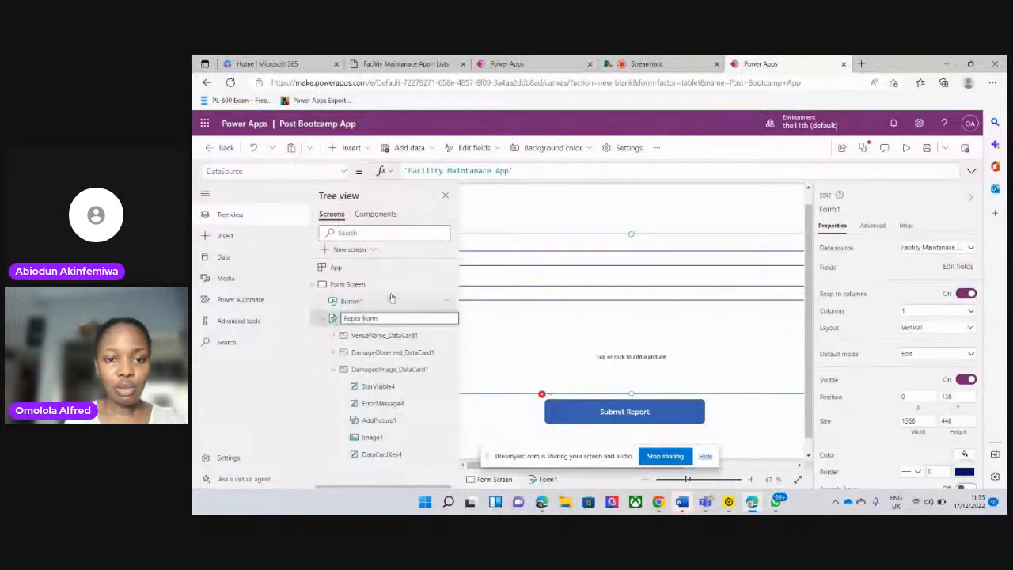
left_click(511, 204)
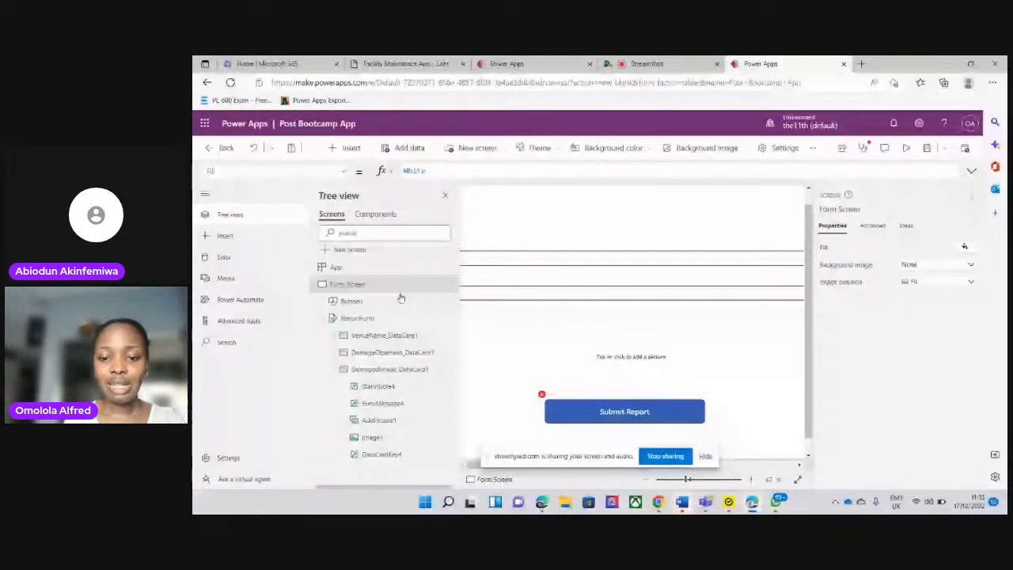
Complete the Submit Report button's OnSelect formula as SubmitForm(ReportForm)
left_click(582, 408)
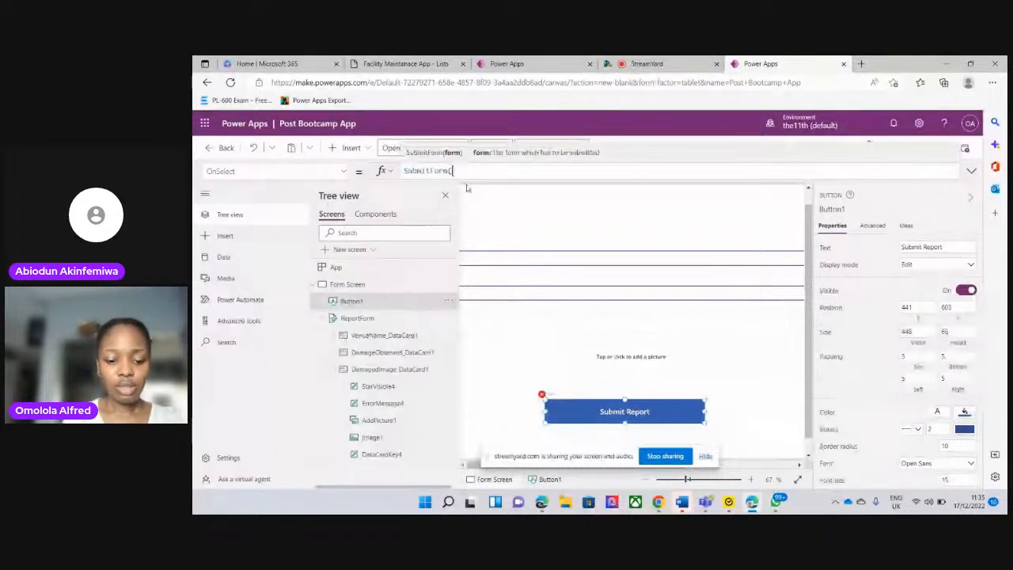
type("re")
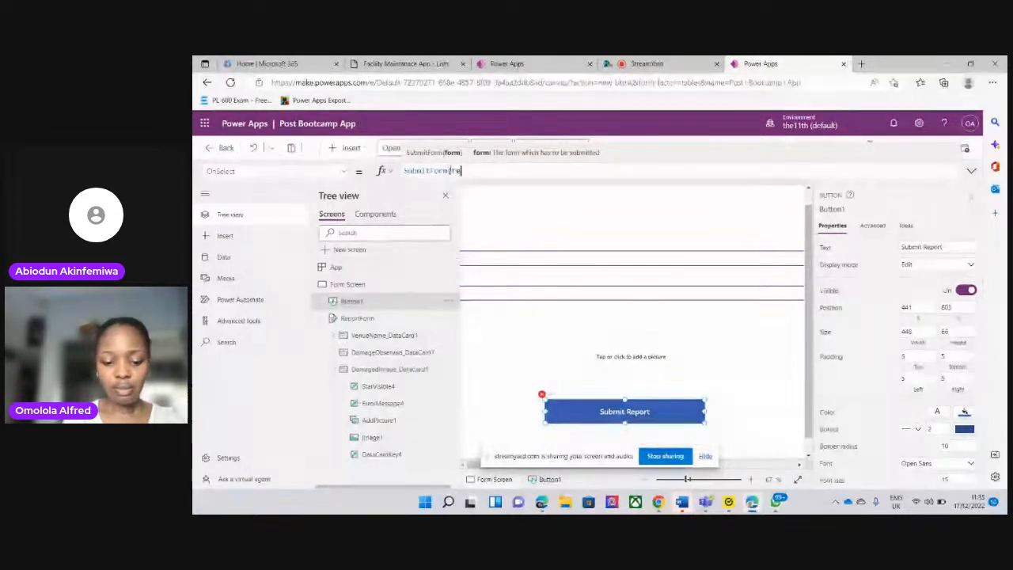
type("port")
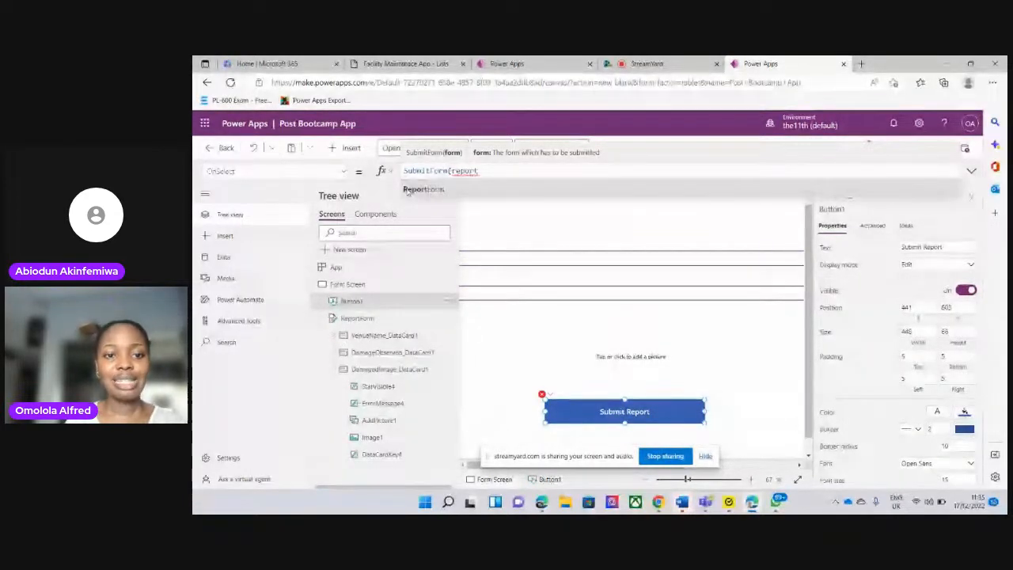
left_click(427, 191)
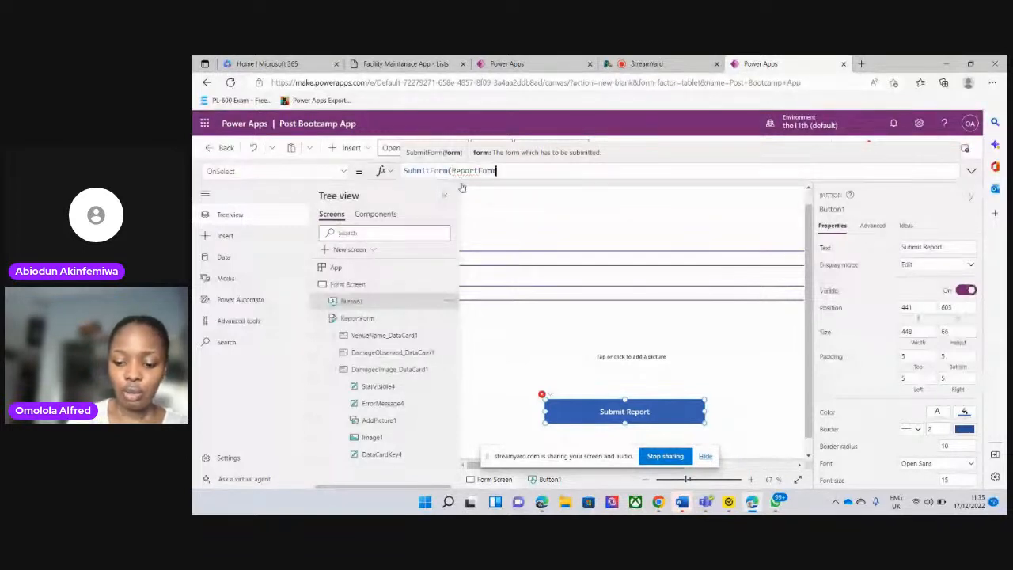
type(")")
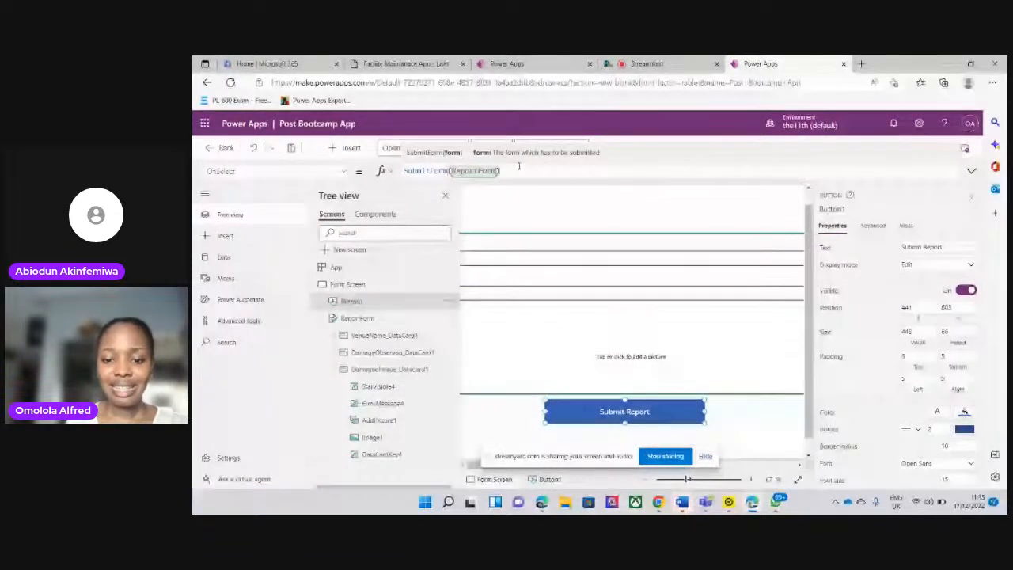
left_click(519, 166)
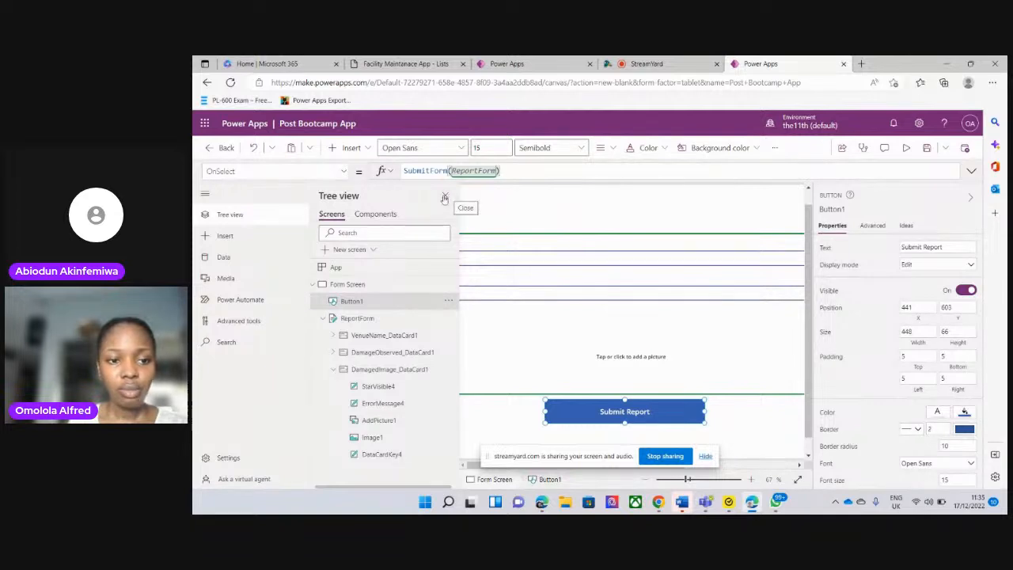
left_click(199, 194)
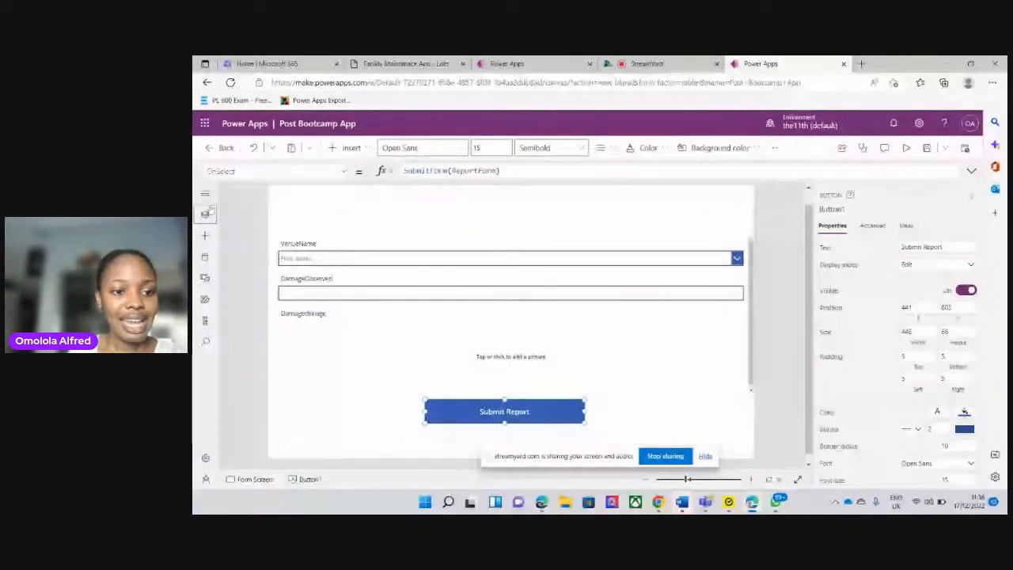
left_click(205, 214)
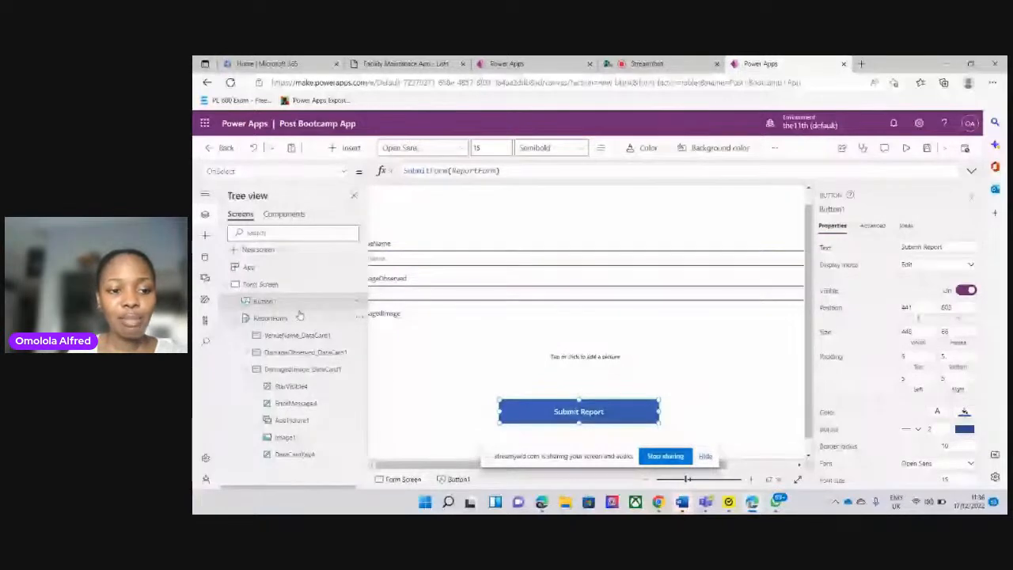
Open the OnSuccess property of ReportForm and clear its default formula
left_click(266, 318)
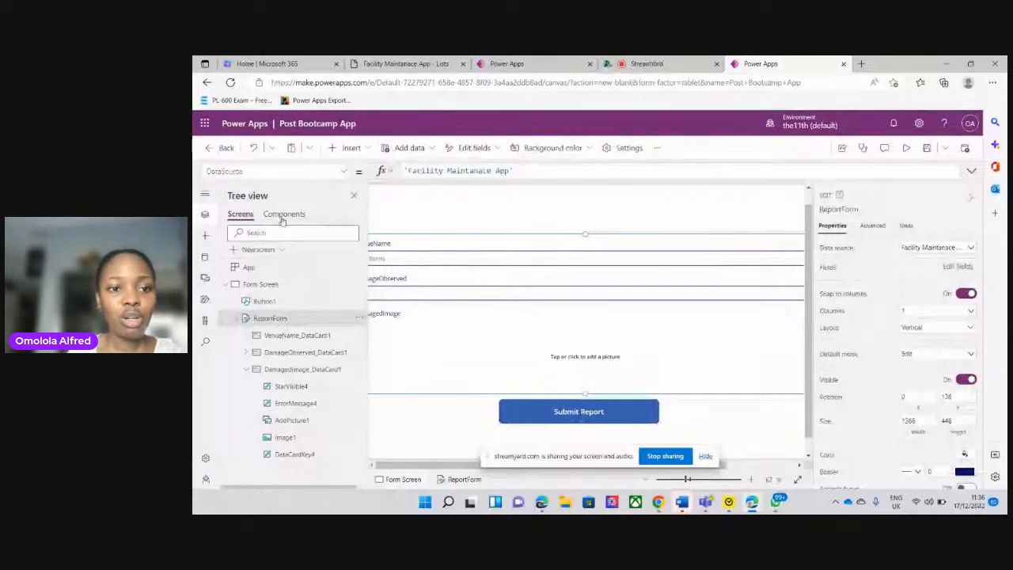
left_click(343, 172)
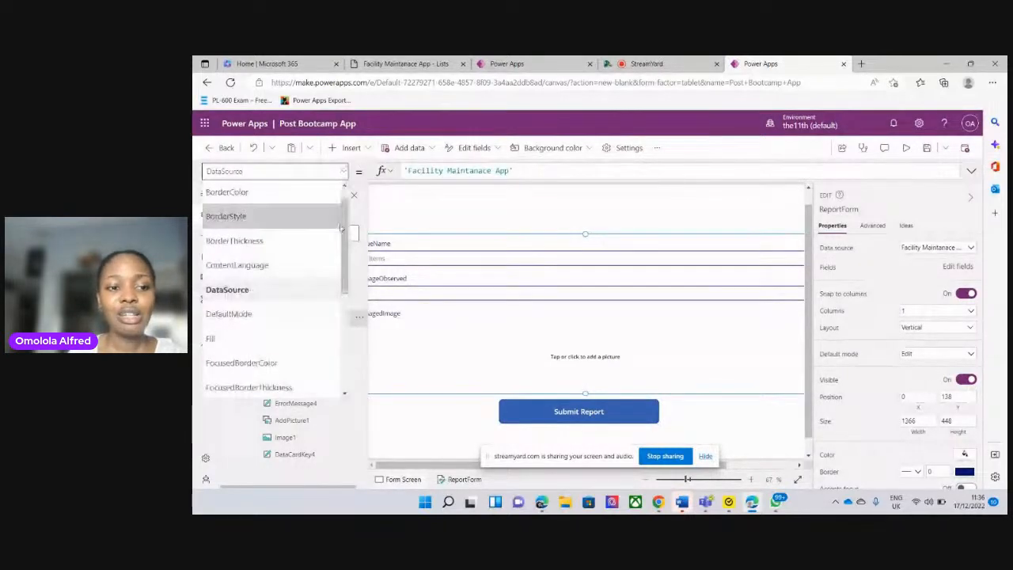
scroll(338, 326, "down", 5)
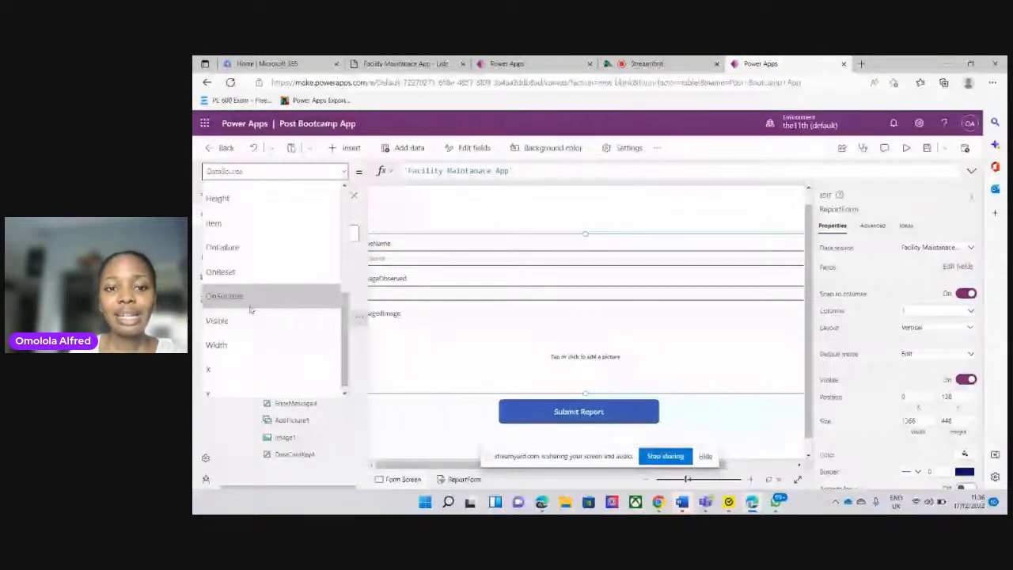
left_click(250, 304)
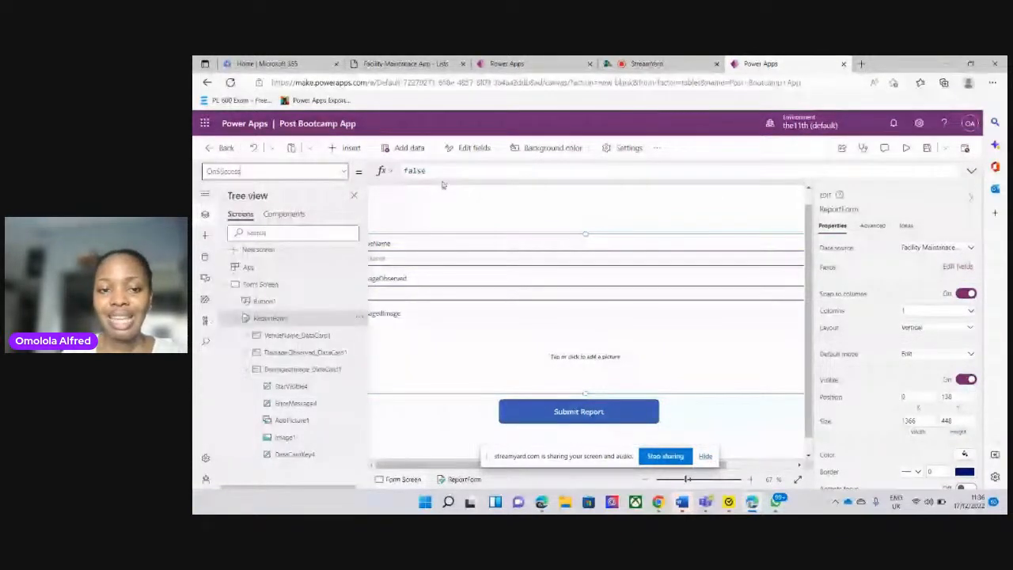
left_click(431, 170)
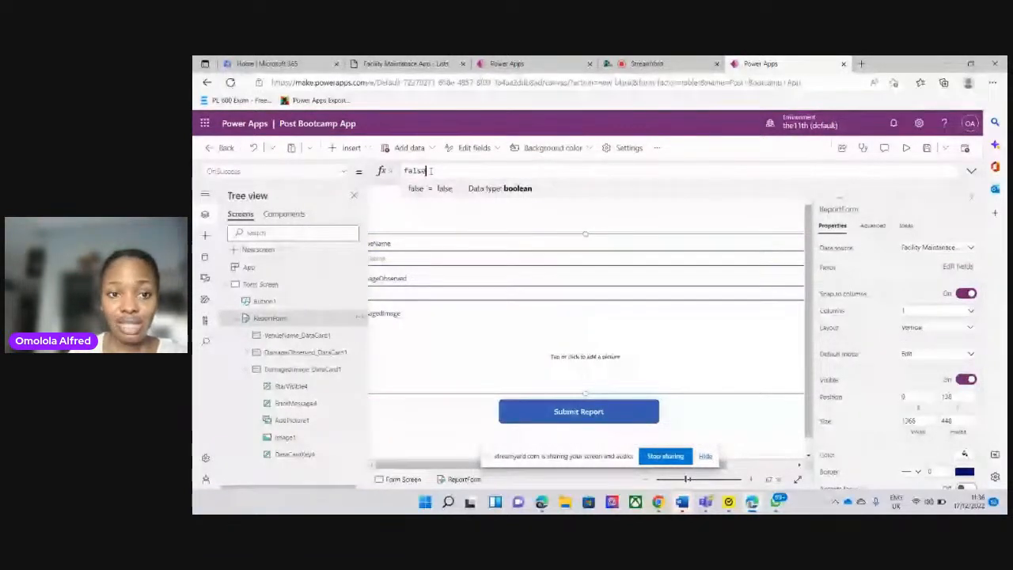
key("BackSpace")
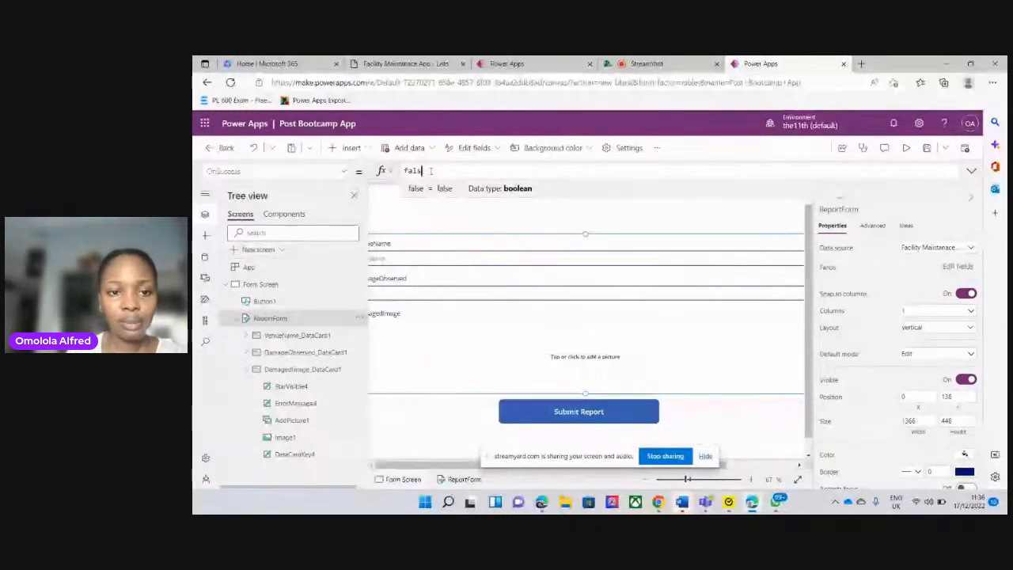
key("BackSpace")
key("BackSpace")
key("BackSpace")
key("BackSpace")
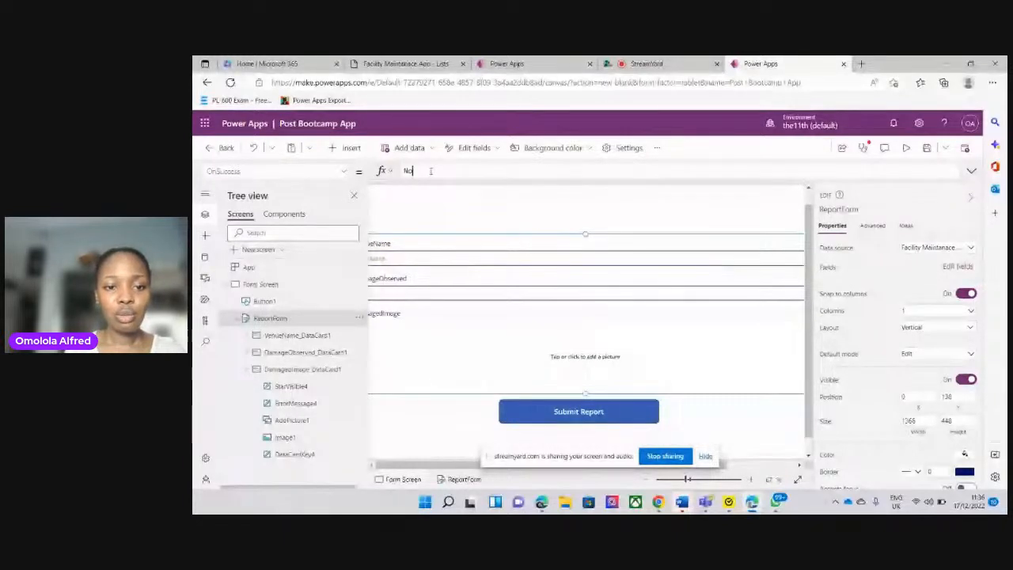
Begin a Notify call in ReportForm's OnSuccess formula and switch the keyboard layout to English (US)
type("Noti")
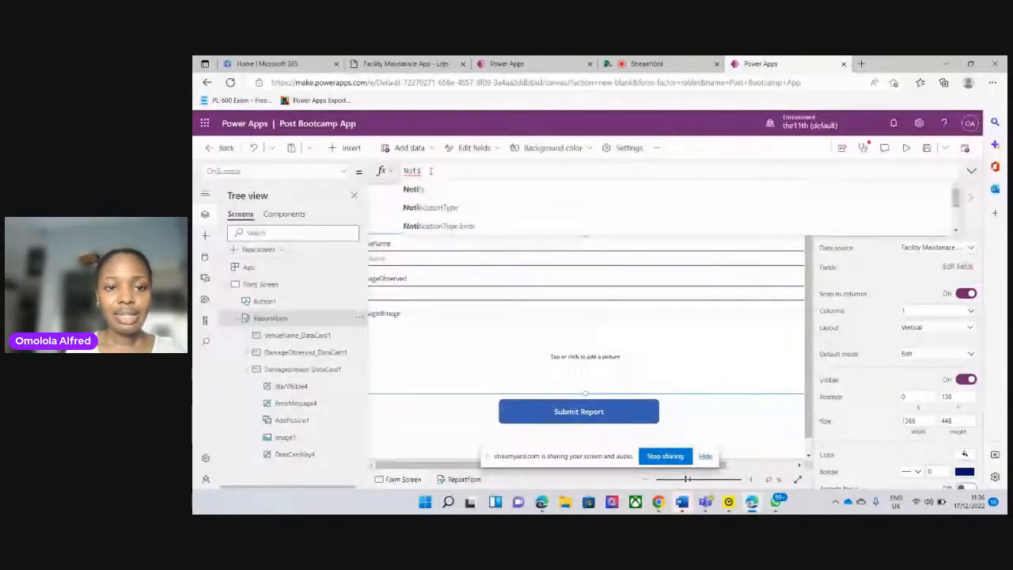
type("f")
left_click(415, 189)
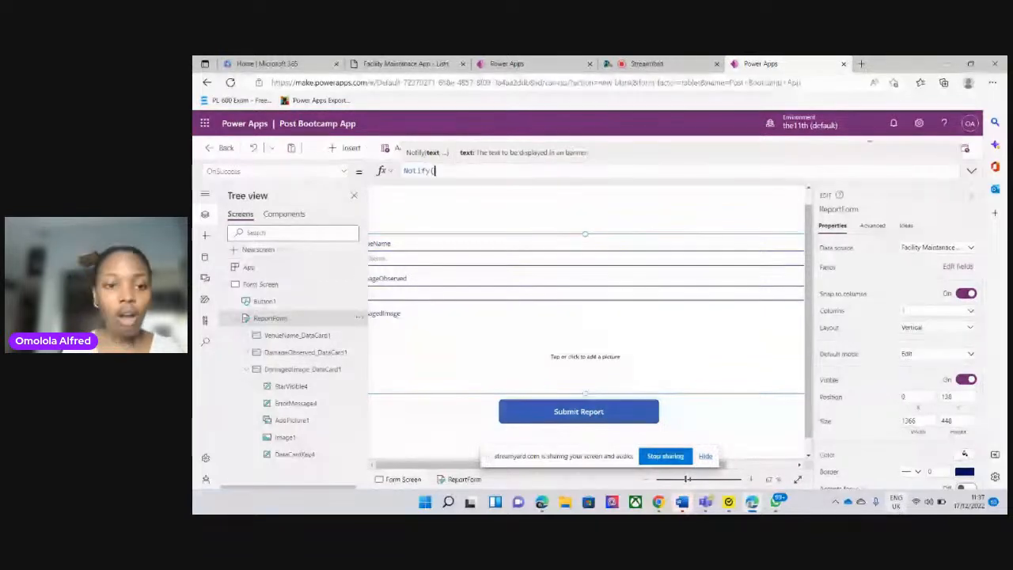
left_click(896, 502)
left_click(869, 451)
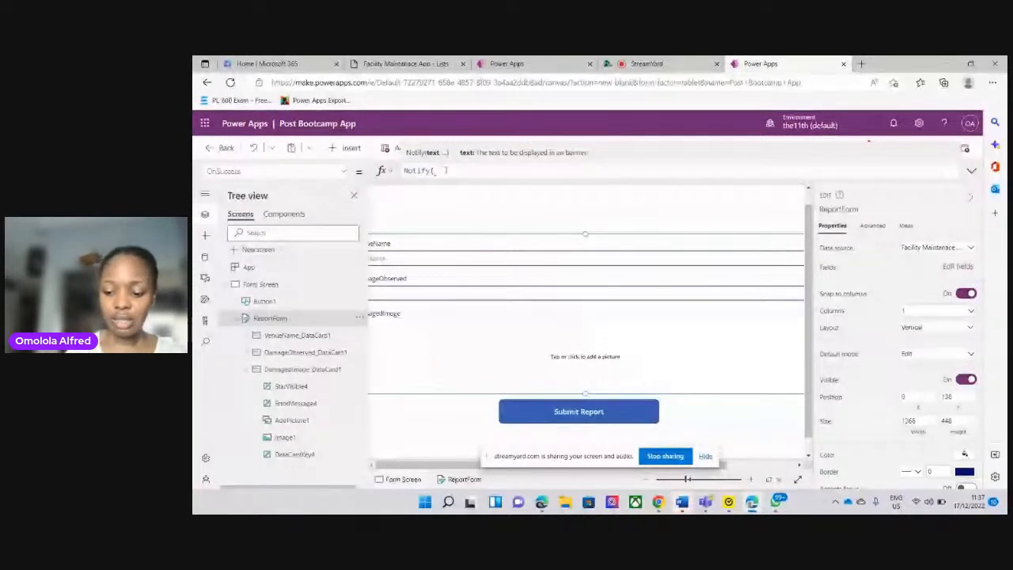
Enter "Form successfully submitted" as the message text of the Notify call
type("\"")
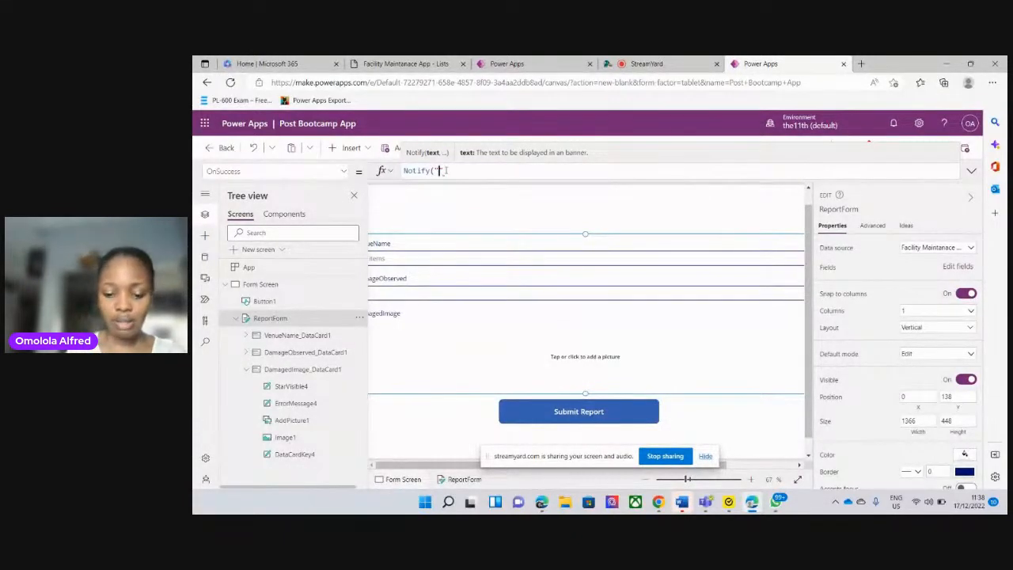
type("Fo")
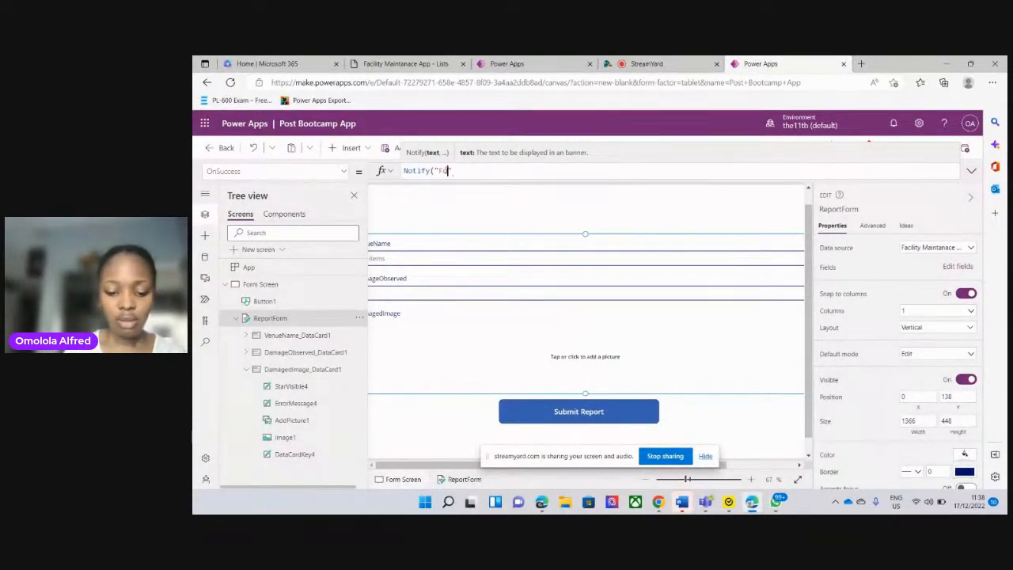
type("rm succe")
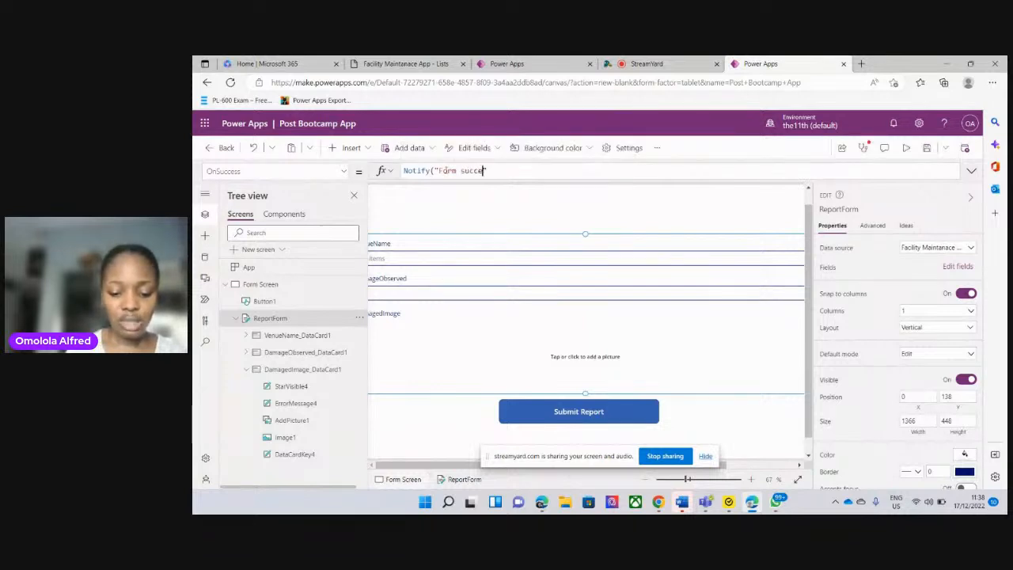
type("ssfully ")
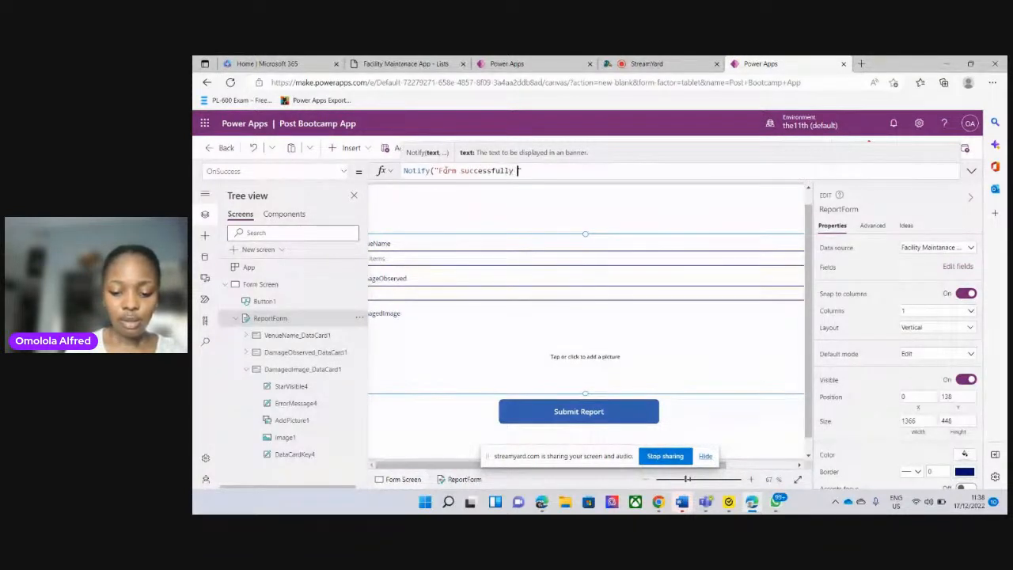
type("submitted")
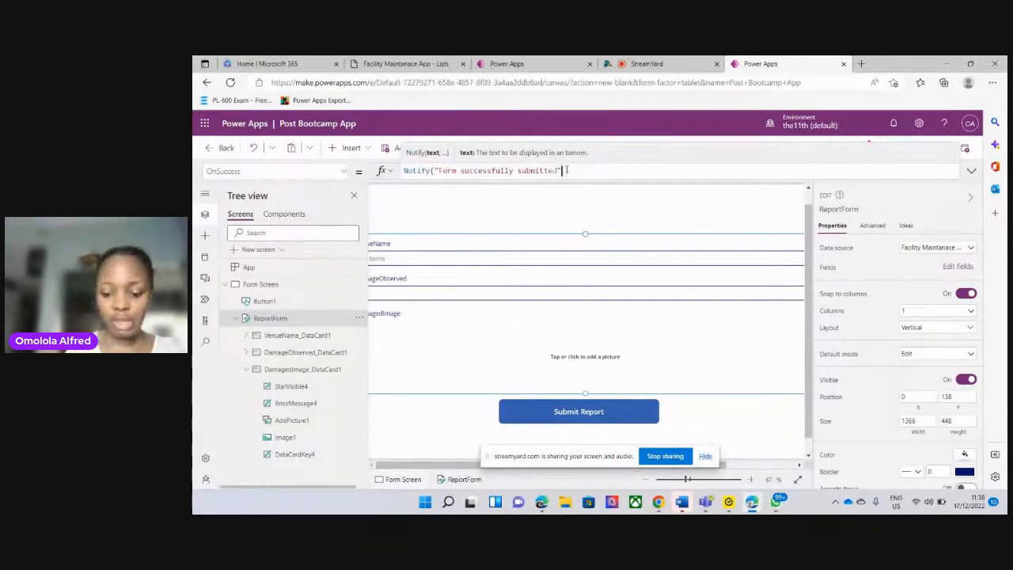
Complete the Notify call with NotificationType.Success and a timeout of 800 milliseconds
type(",")
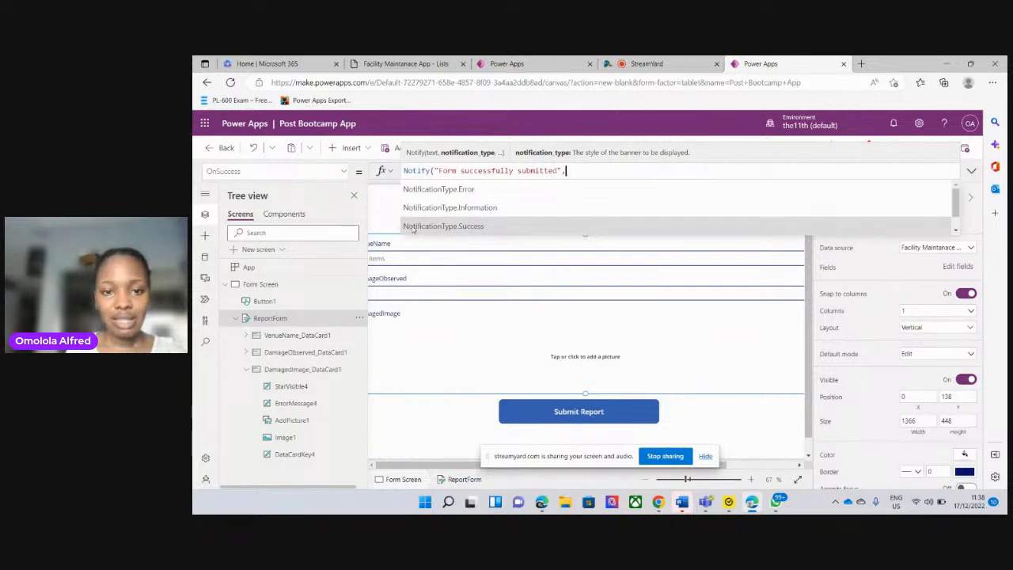
left_click(467, 228)
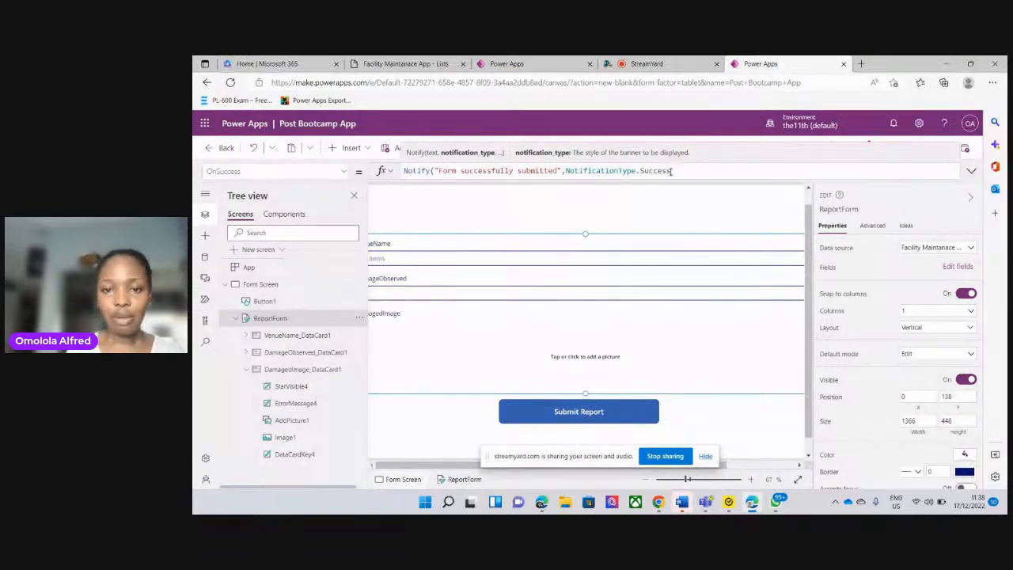
type(",")
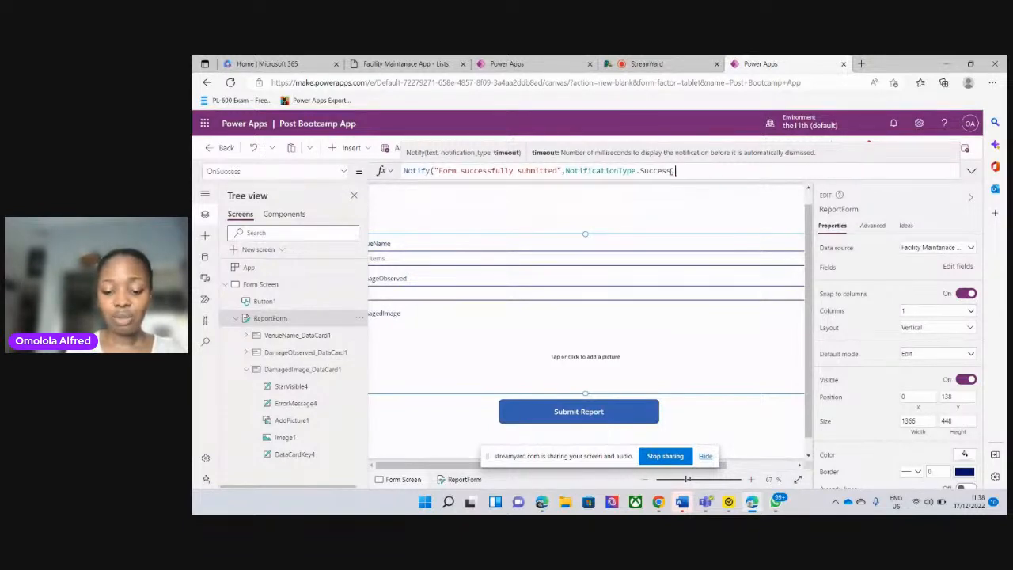
type("800")
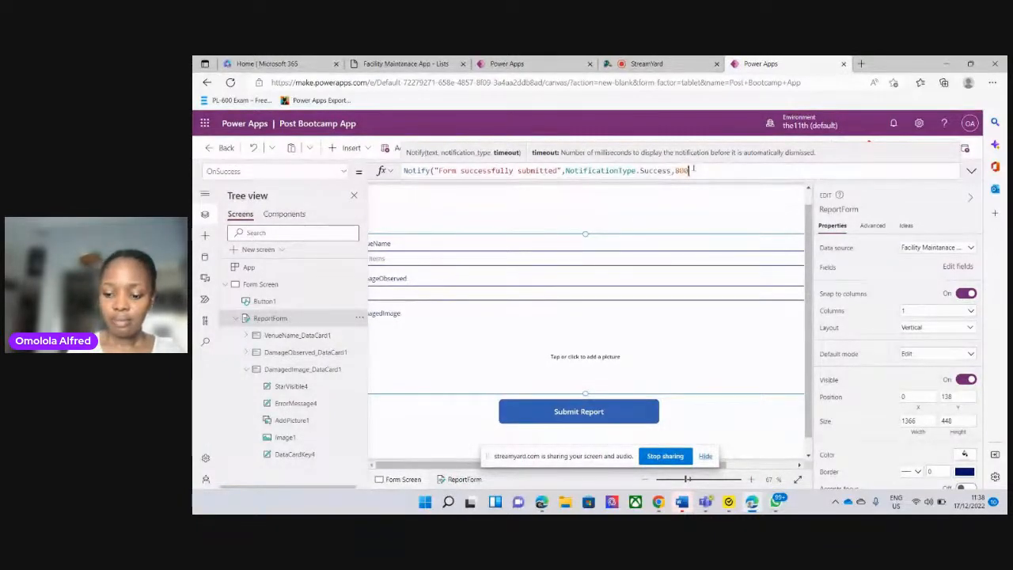
type(")")
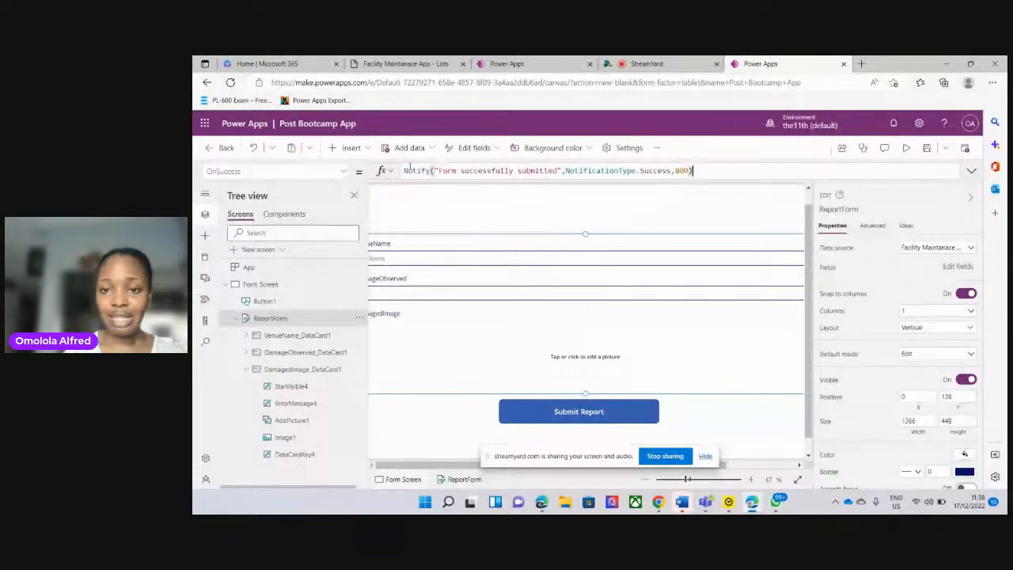
Append ;NewForm(ReportForm); after the Notify call in ReportForm's OnSuccess formula
type(";")
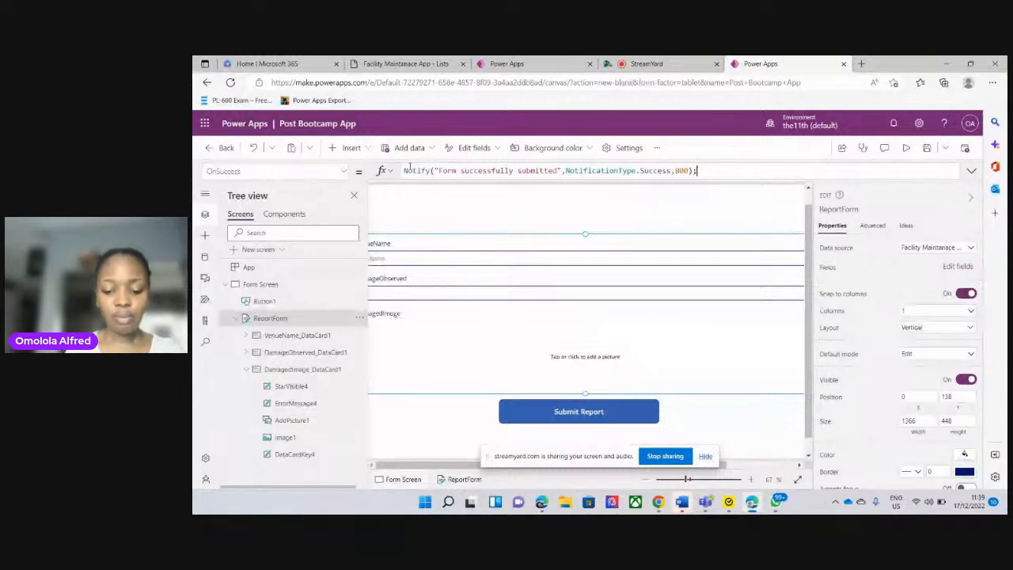
type("Ne")
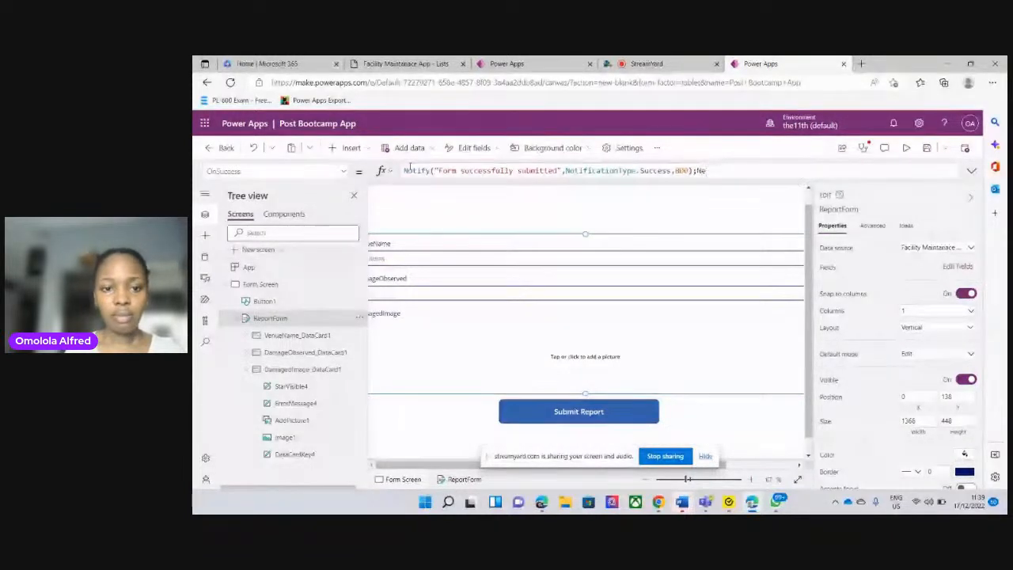
type("wForm")
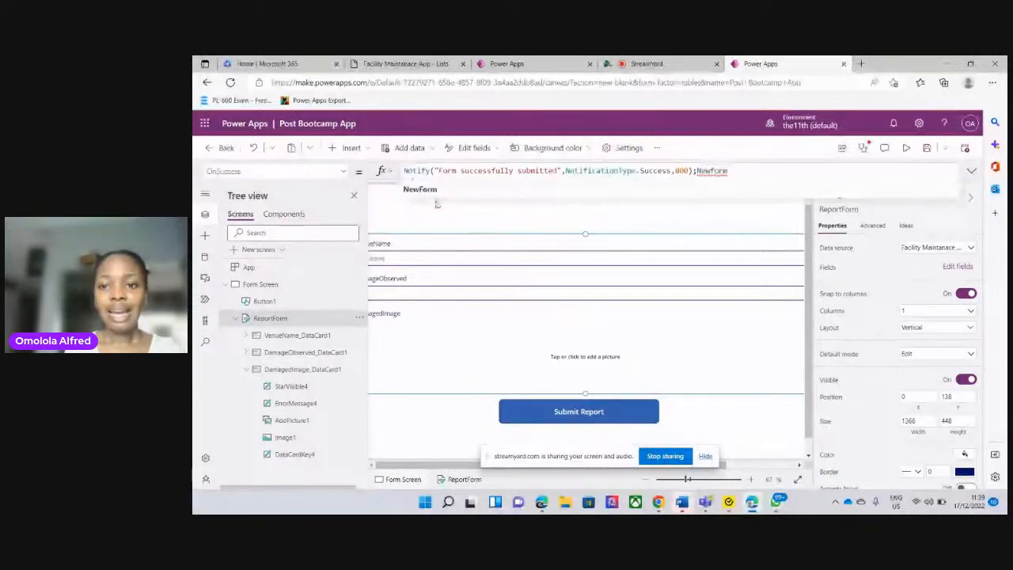
type("(")
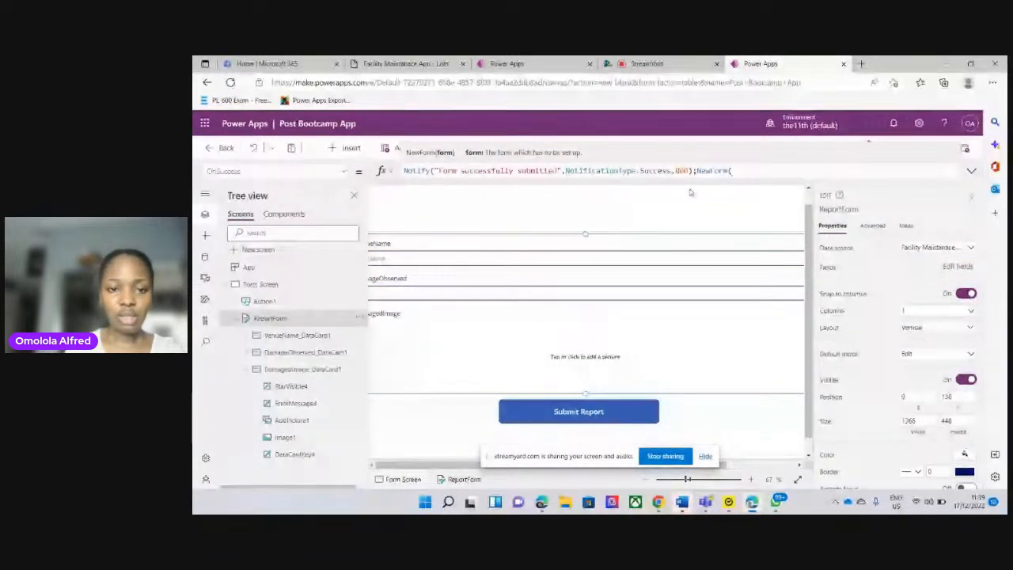
type("report")
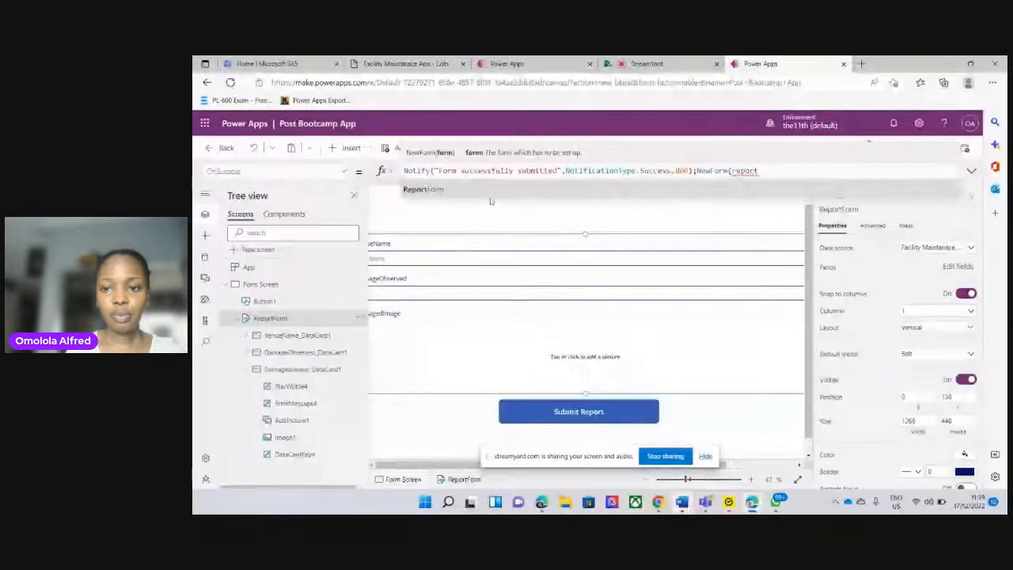
left_click(446, 195)
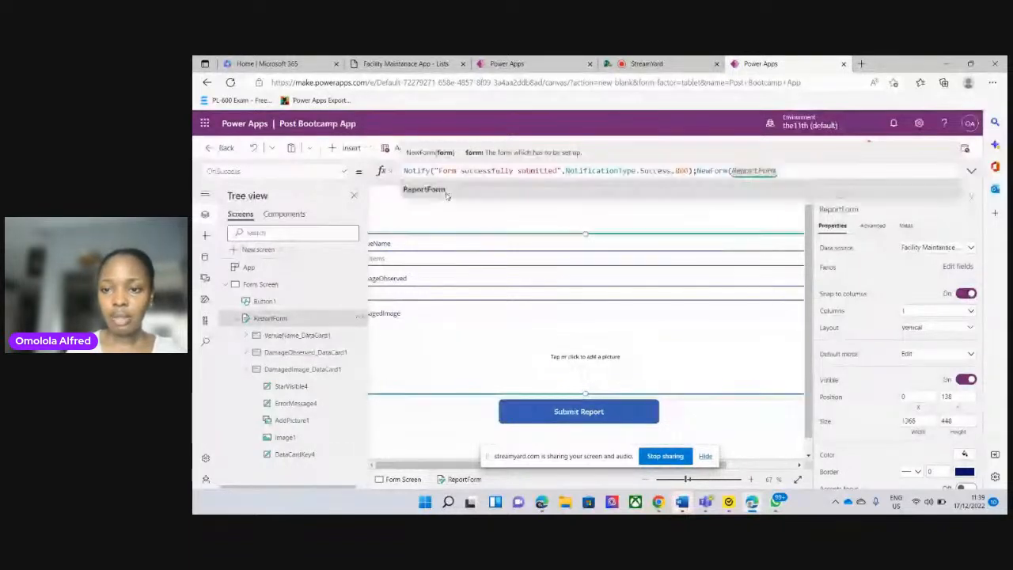
type(")")
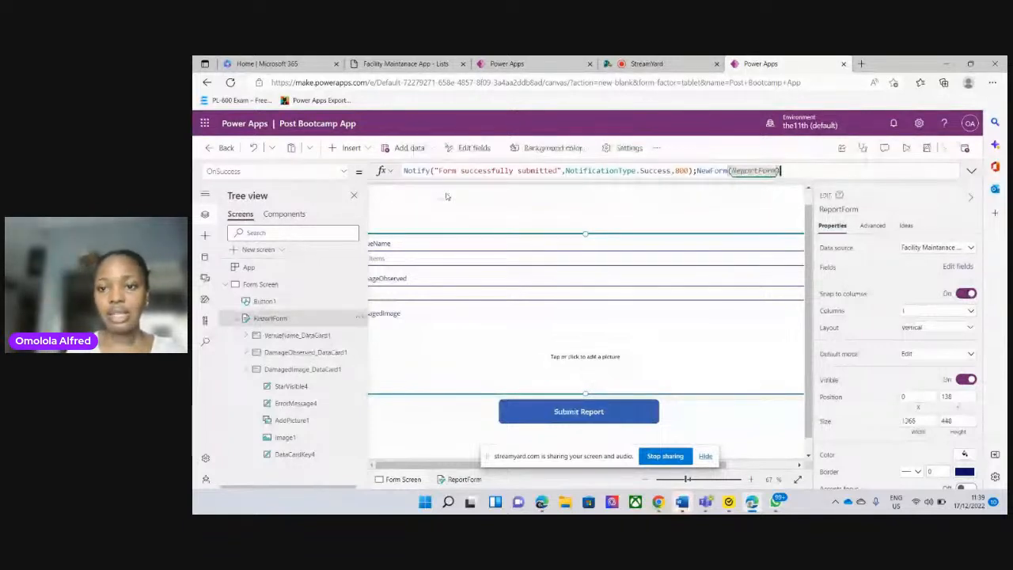
type(";")
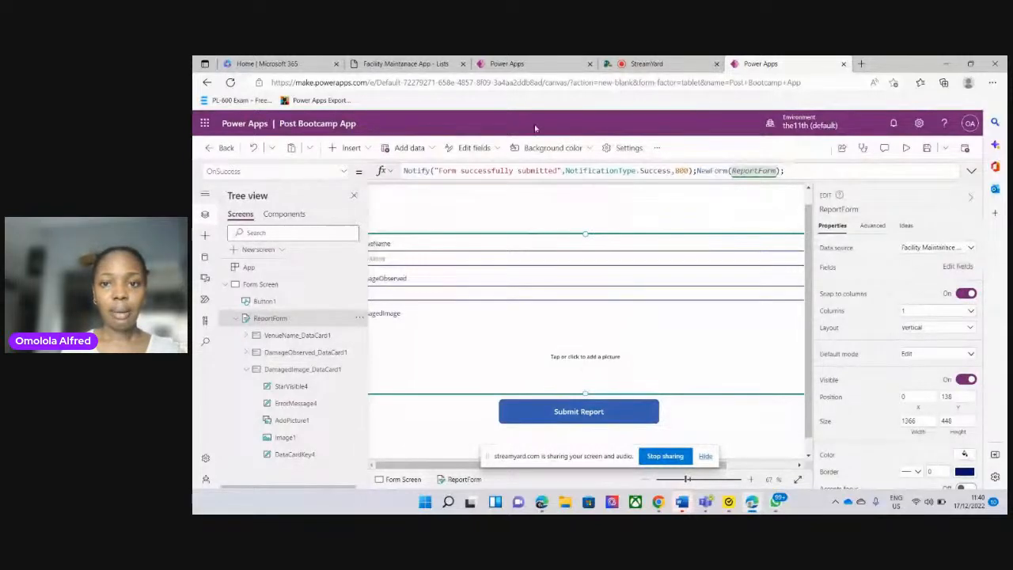
Switch to StreamYard, mute the microphone and turn the camera off, and unmute the microphone again
left_click(647, 63)
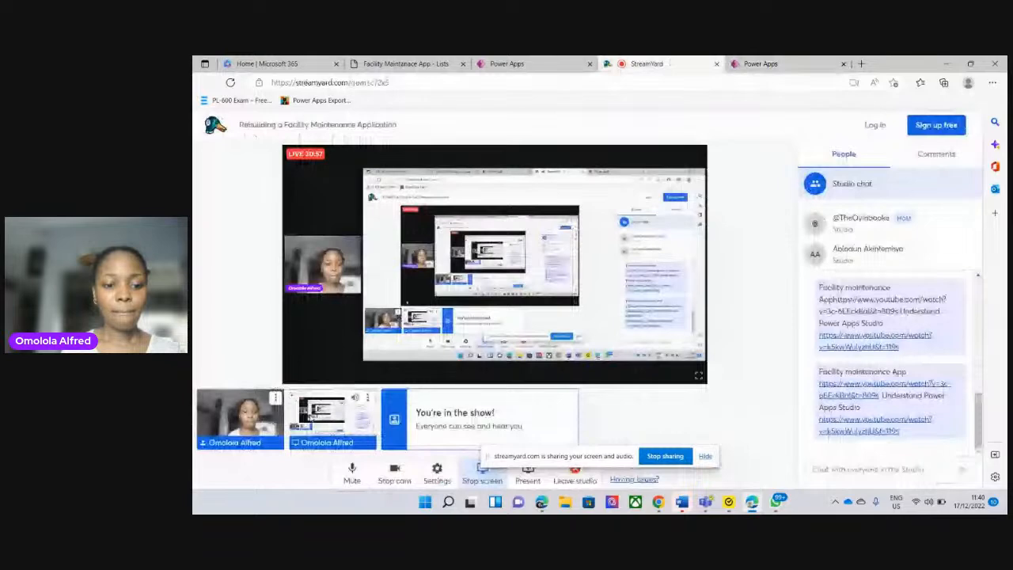
left_click(351, 469)
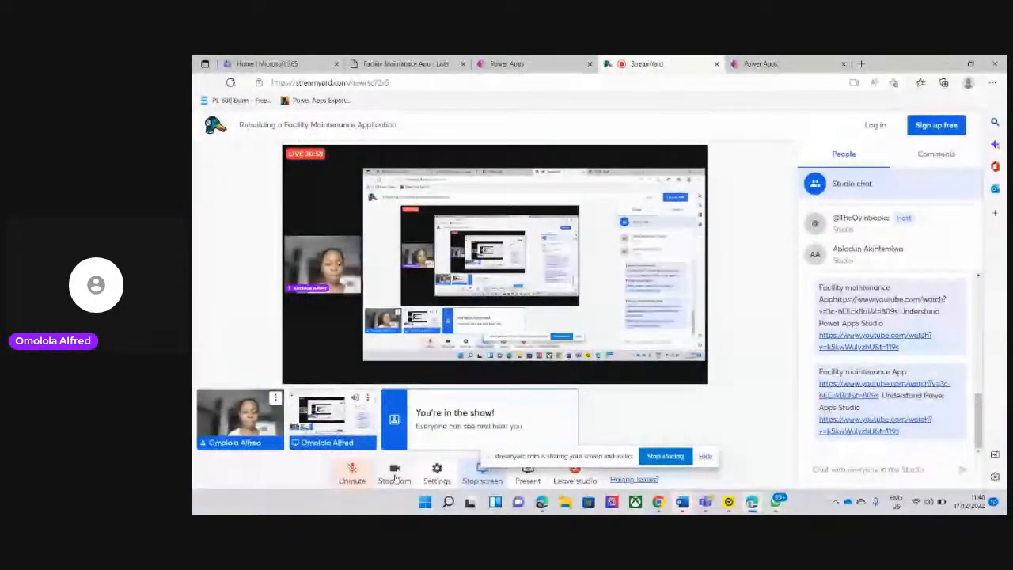
left_click(395, 471)
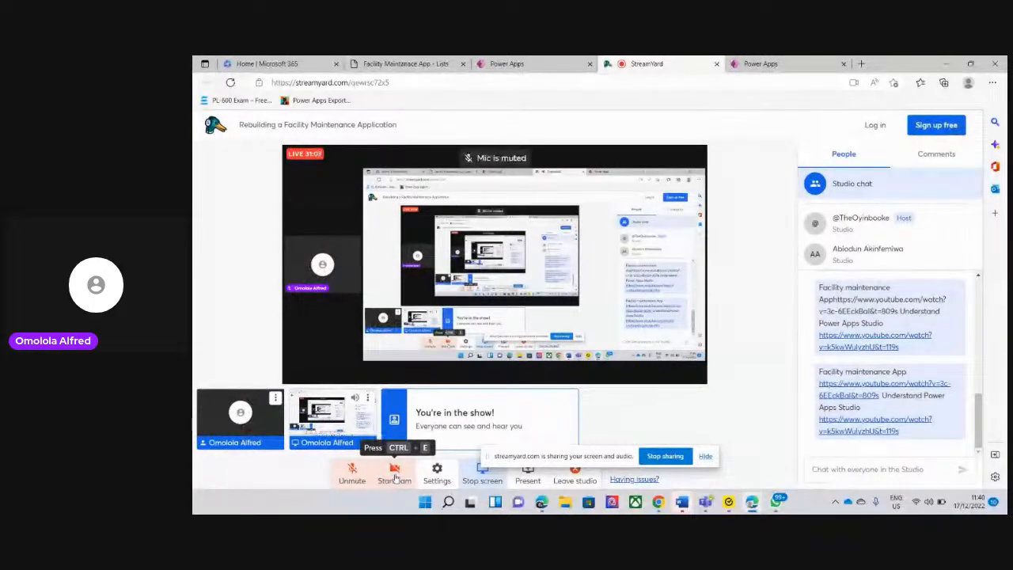
left_click(353, 474)
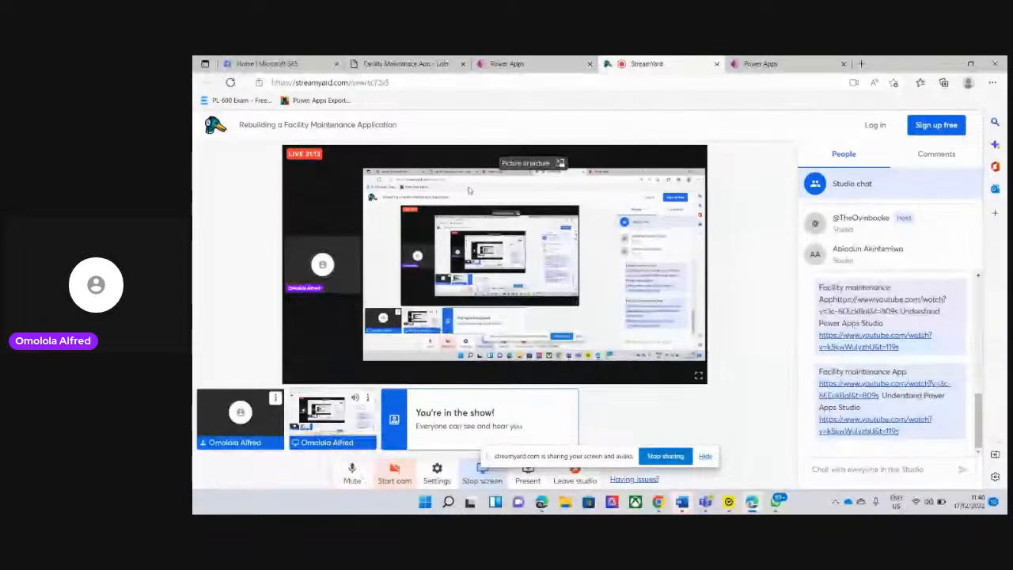
Check the Facility Maintenance App's report page, return to Post Bootcamp App and remove the trailing semicolon from ReportForm's OnSuccess formula
left_click(506, 64)
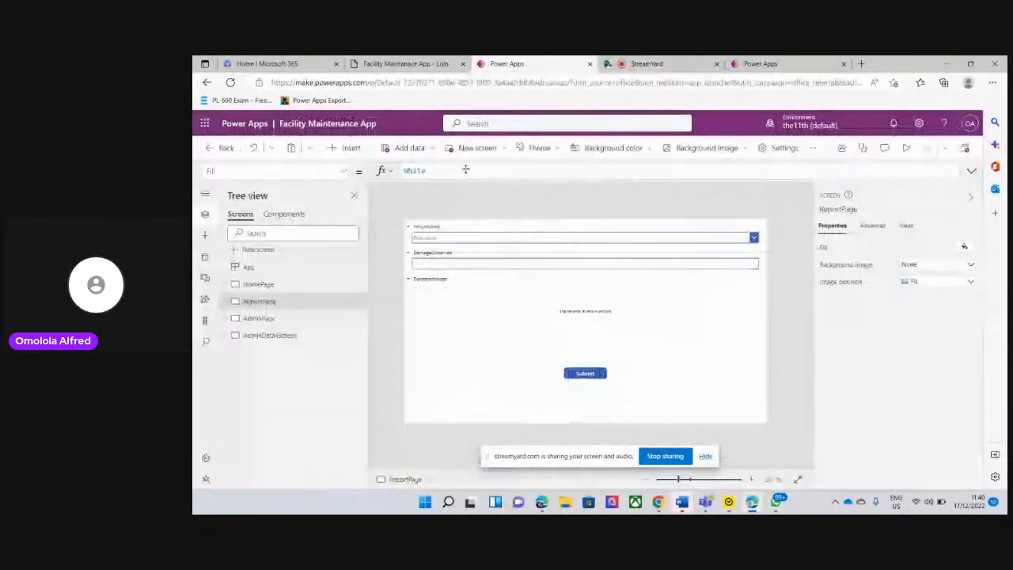
left_click(744, 64)
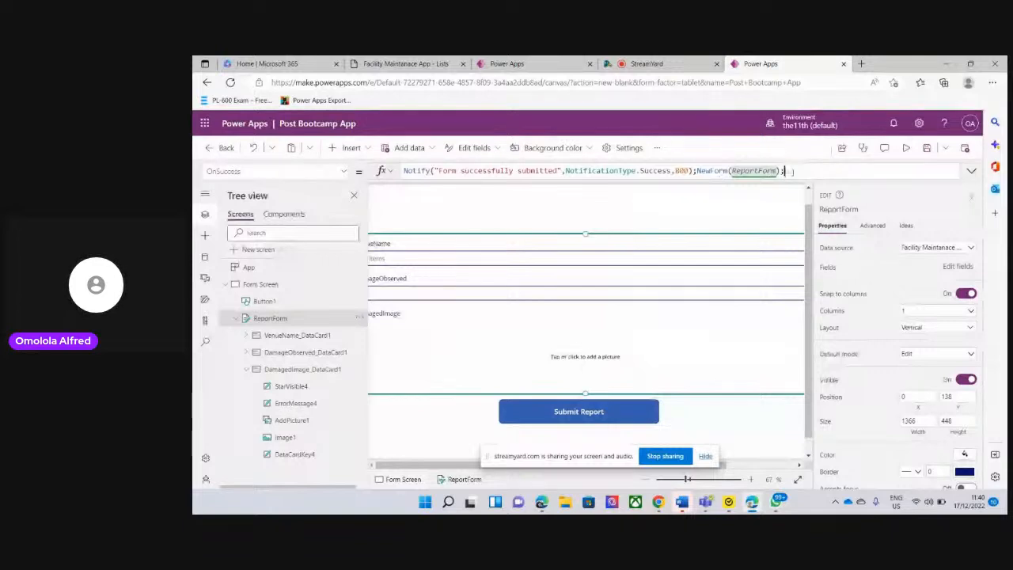
key("BackSpace")
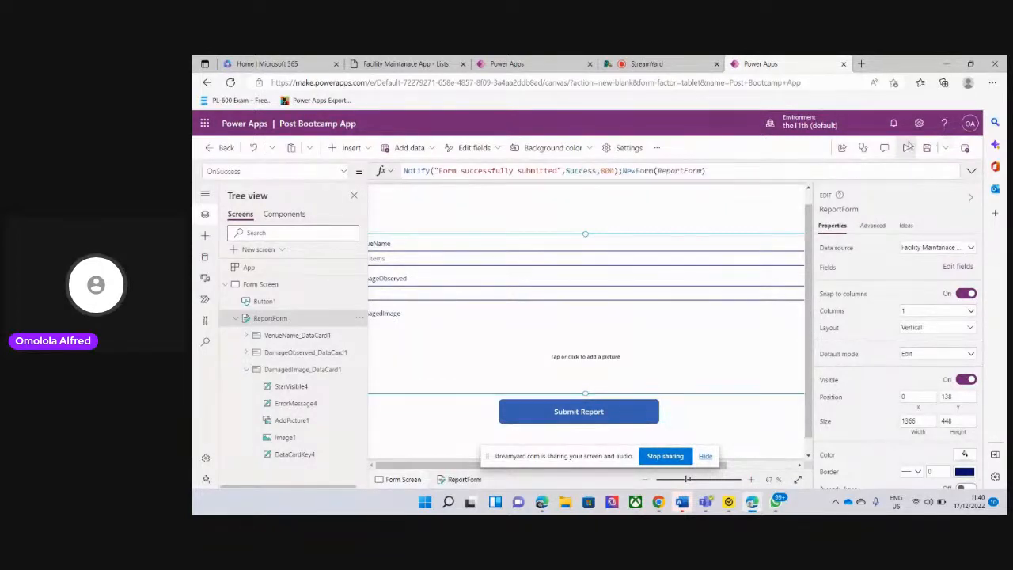
Preview Post Bootcamp App to check how the report form loads, and return to the editor
left_click(906, 148)
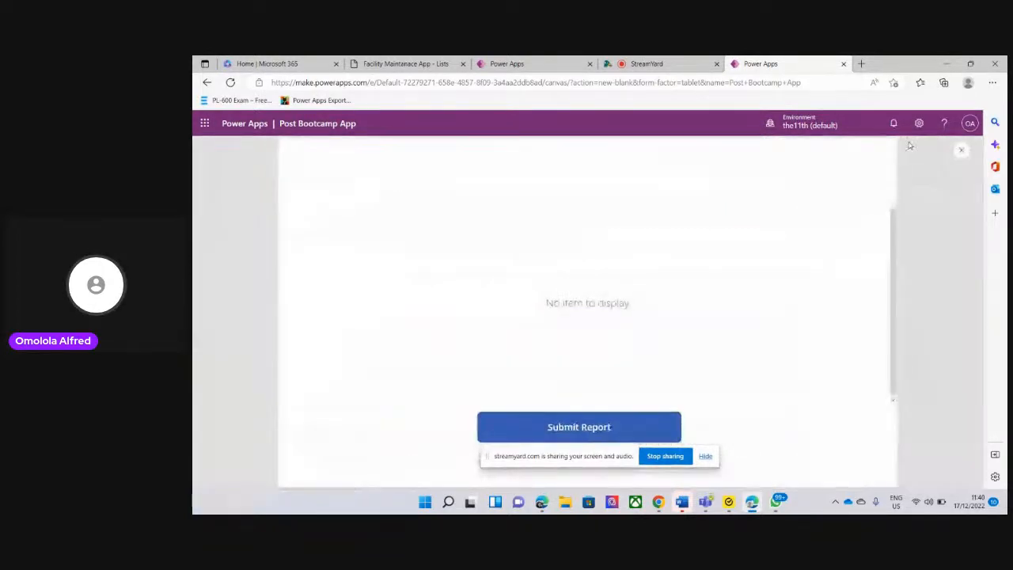
left_click(961, 153)
left_click(683, 351)
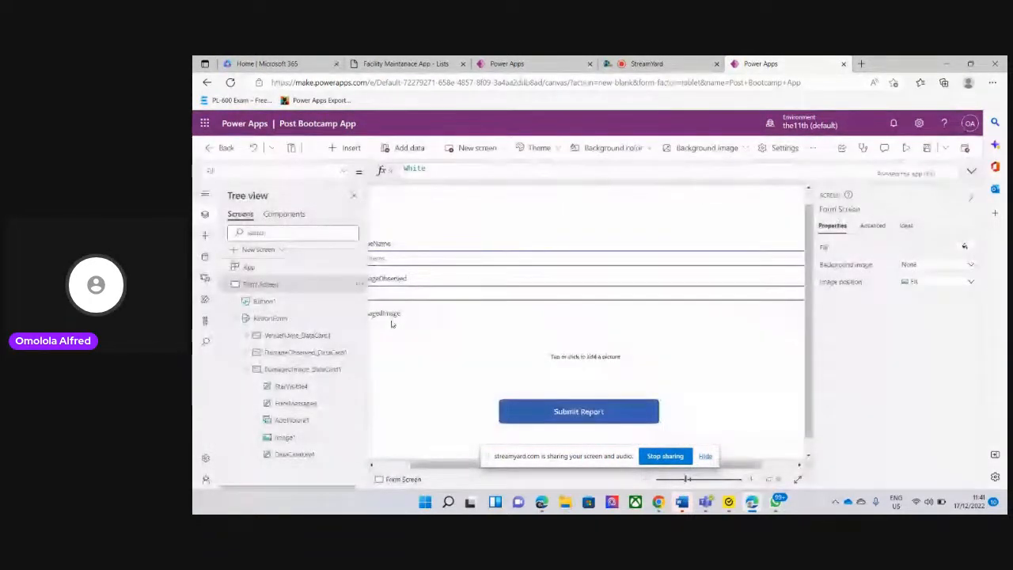
Set ReportForm's default mode to New
left_click(285, 318)
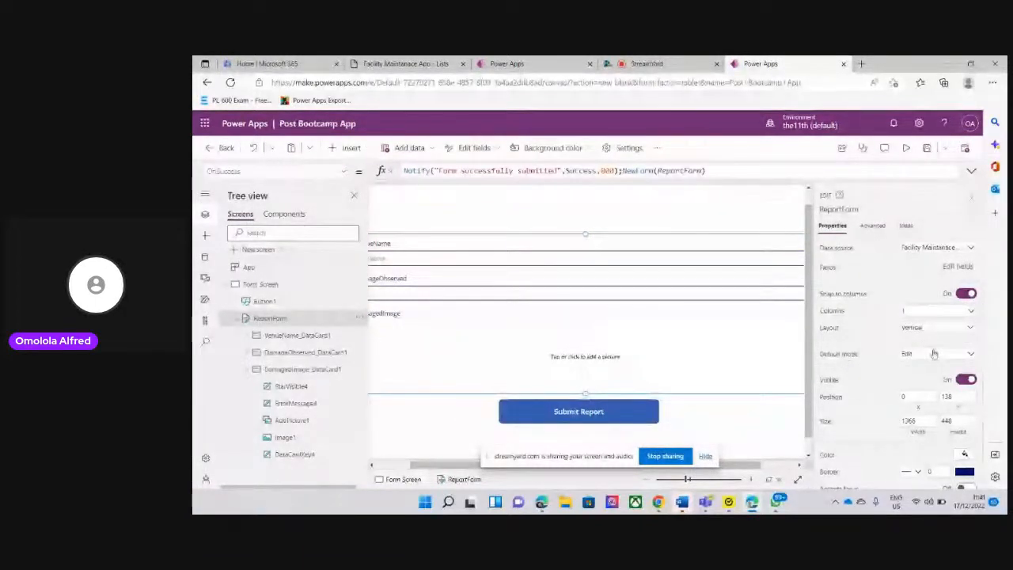
left_click(971, 354)
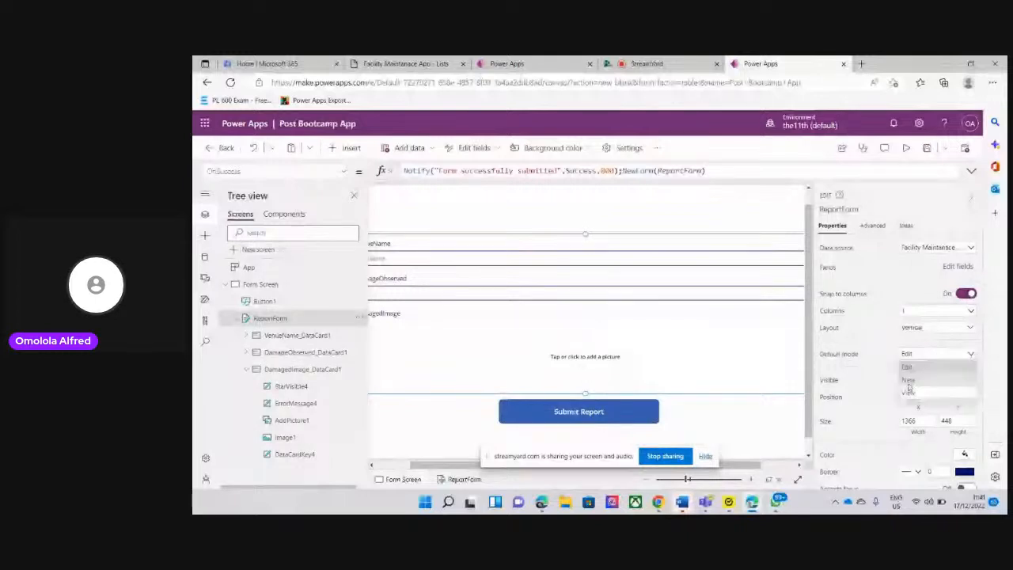
left_click(908, 382)
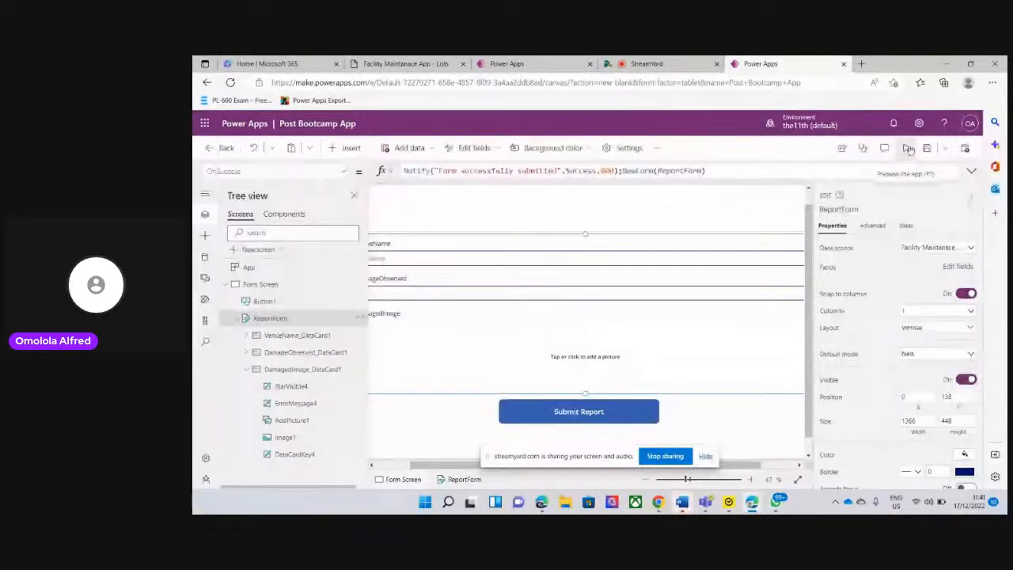
Preview the app and fill the report form with VenueName Sapetro and DamageObserved "Bad window"
left_click(909, 150)
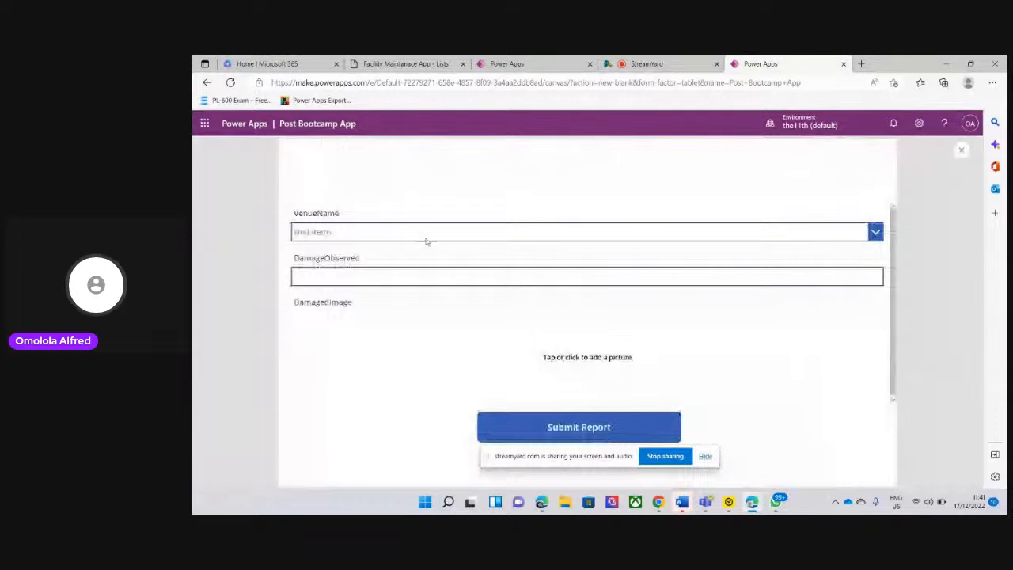
left_click(346, 230)
left_click(318, 253)
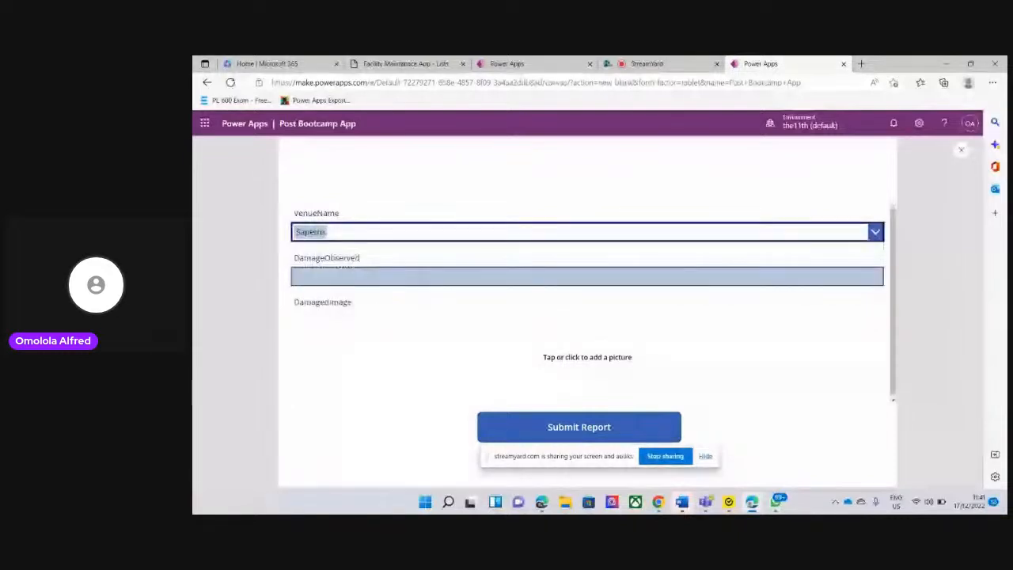
left_click(354, 275)
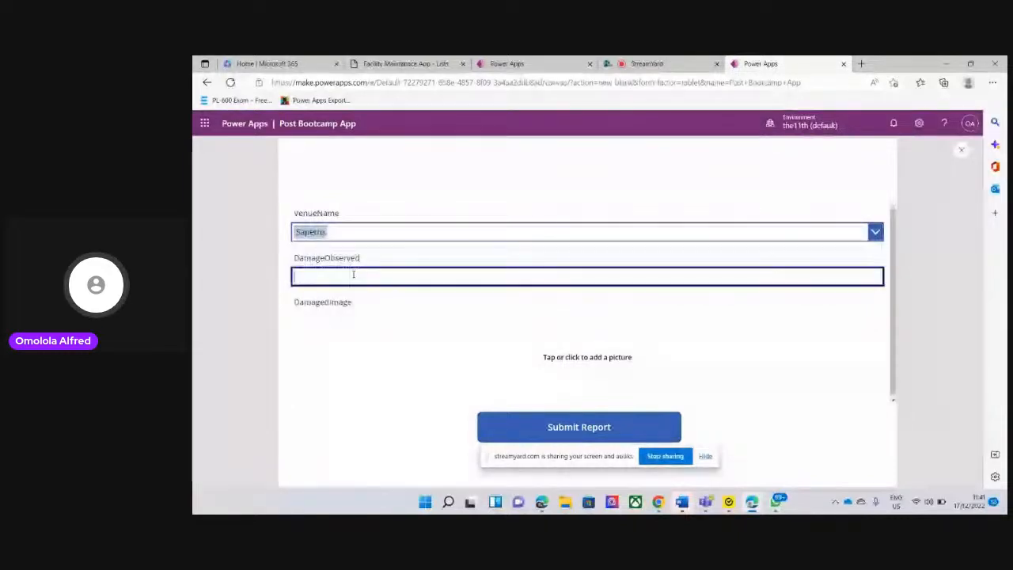
type("Bad windo")
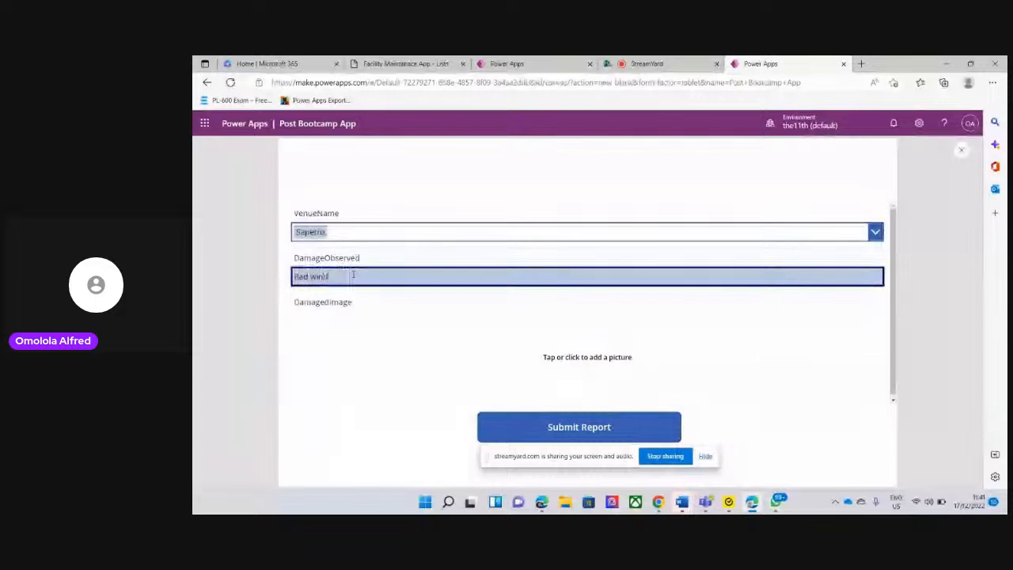
type("w")
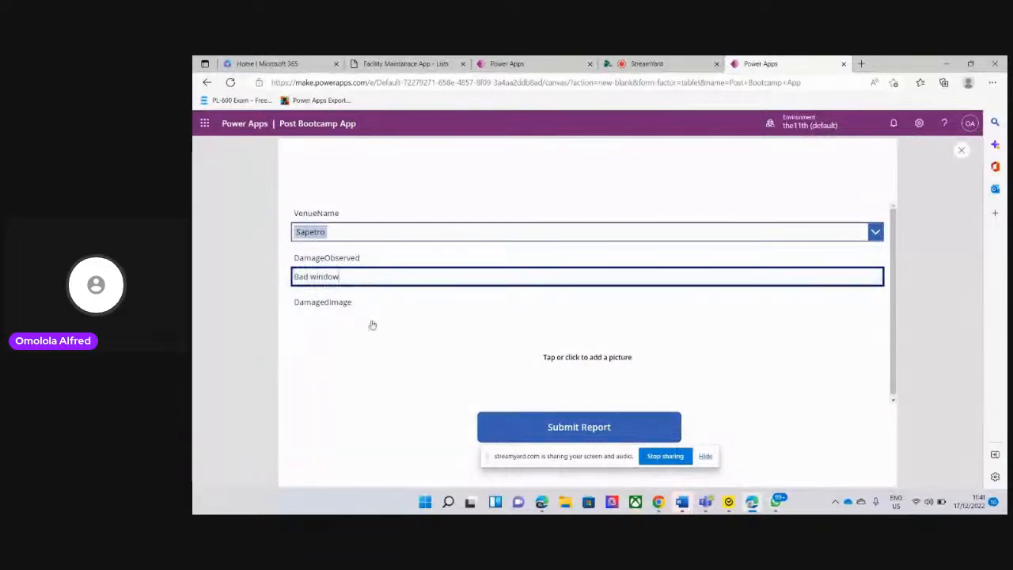
Add the image file New from the Pictures folder as the DamagedImage and submit the report
left_click(398, 324)
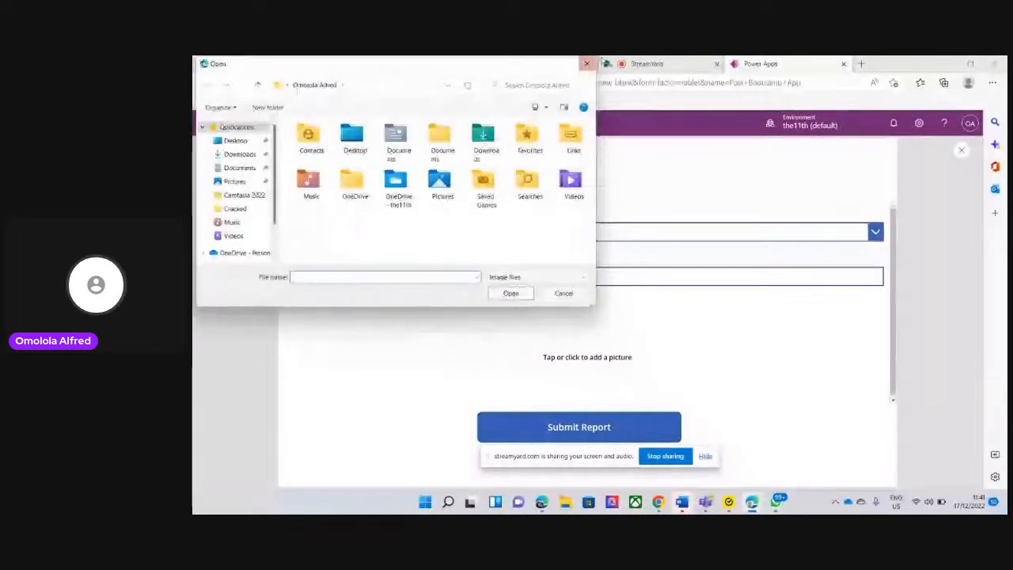
left_click(589, 66)
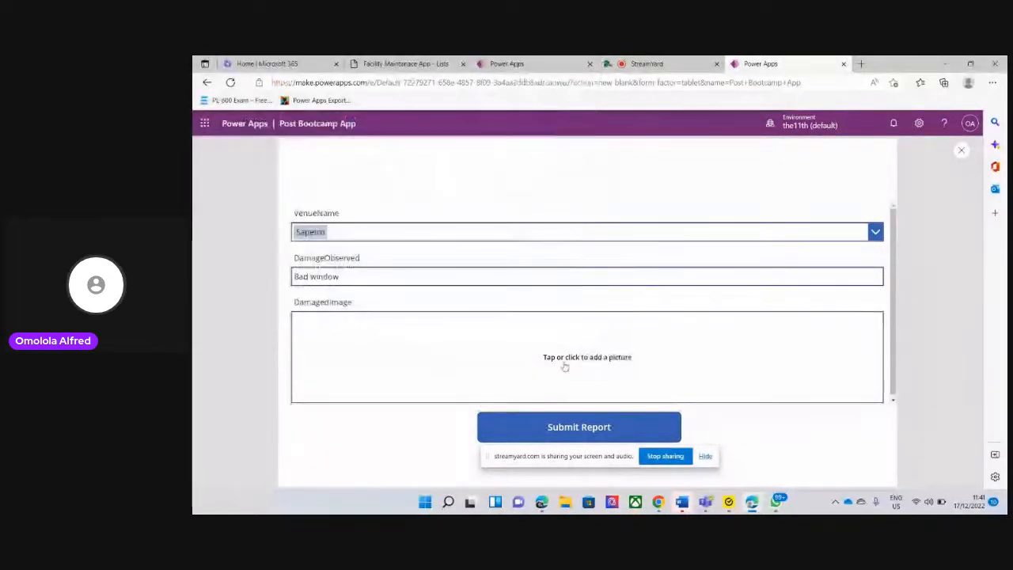
left_click(556, 361)
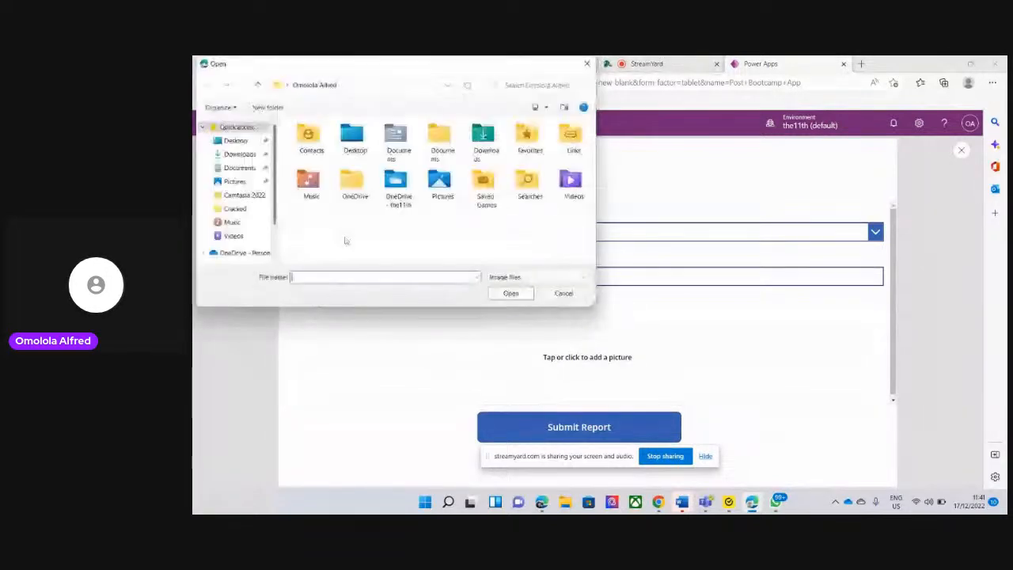
left_click(237, 182)
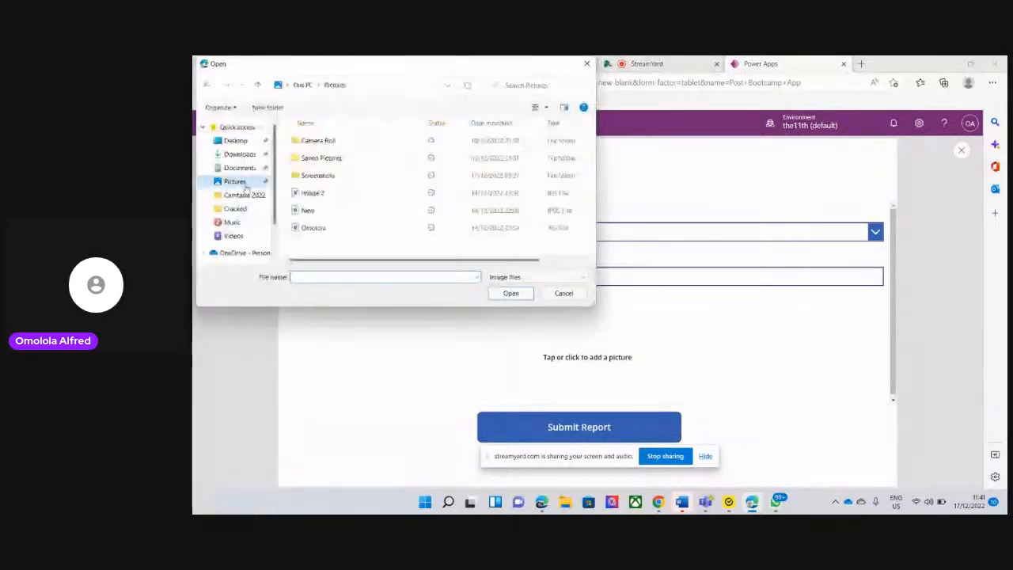
double_click(307, 211)
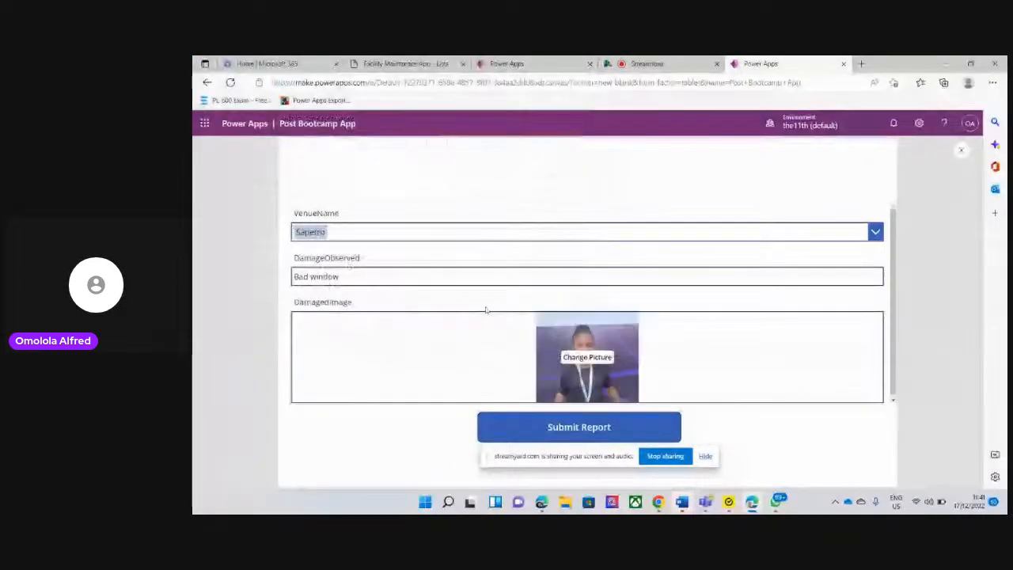
left_click(631, 433)
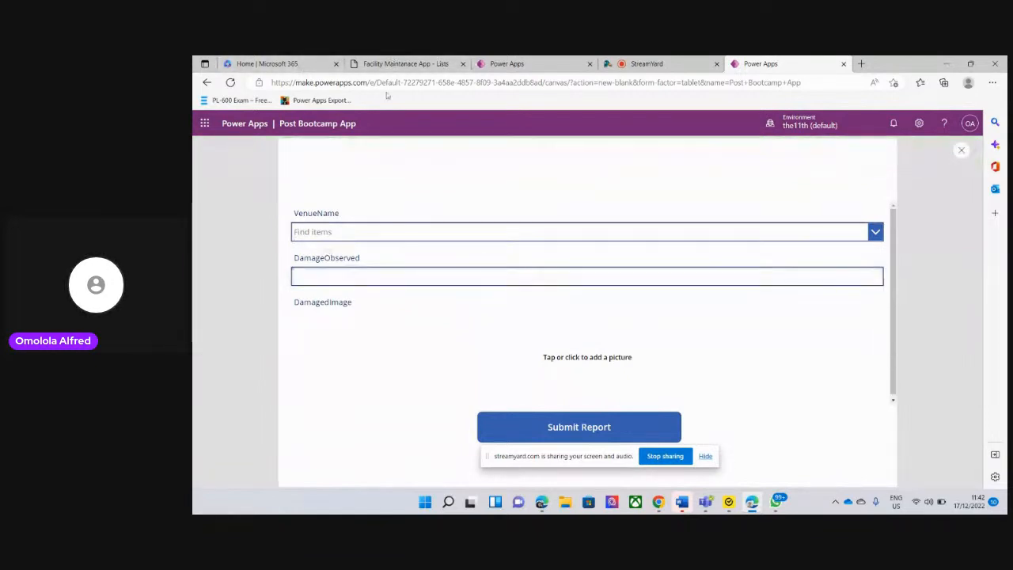
Switch to the Facility Maintanace App list in Microsoft Lists, refresh it and check its last rows for the submitted report
left_click(408, 63)
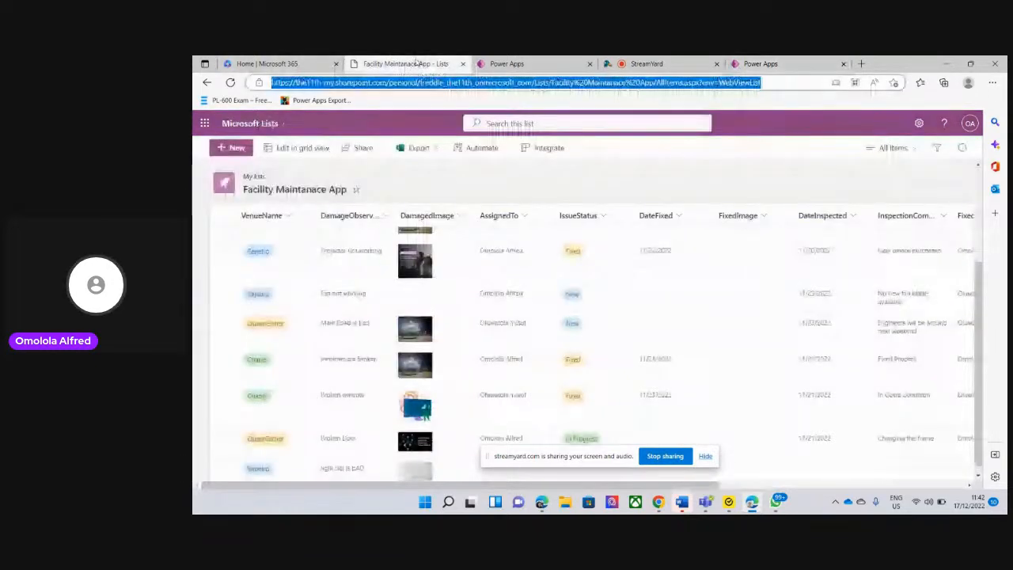
left_click_drag(978, 320, 976, 328)
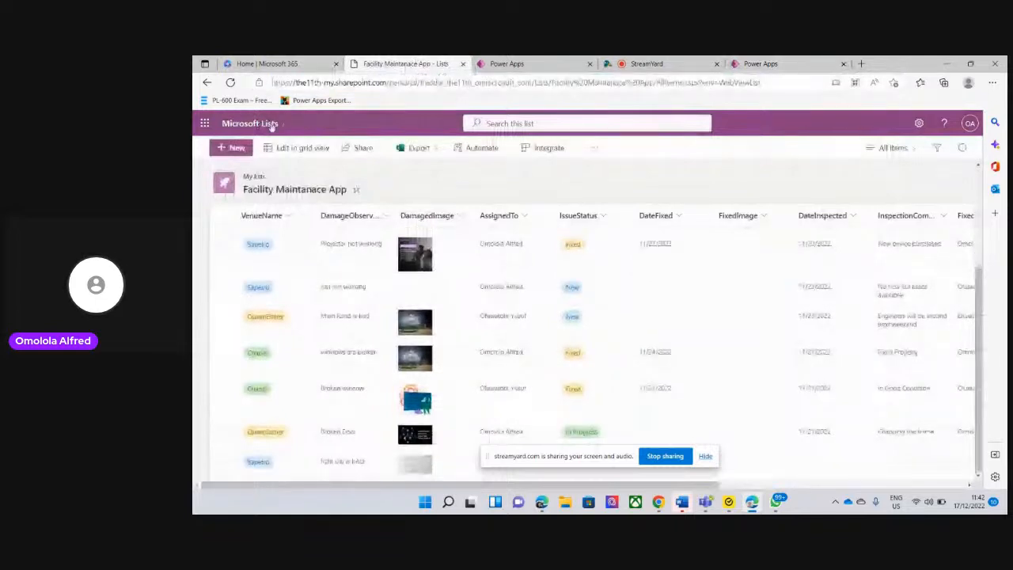
left_click(231, 83)
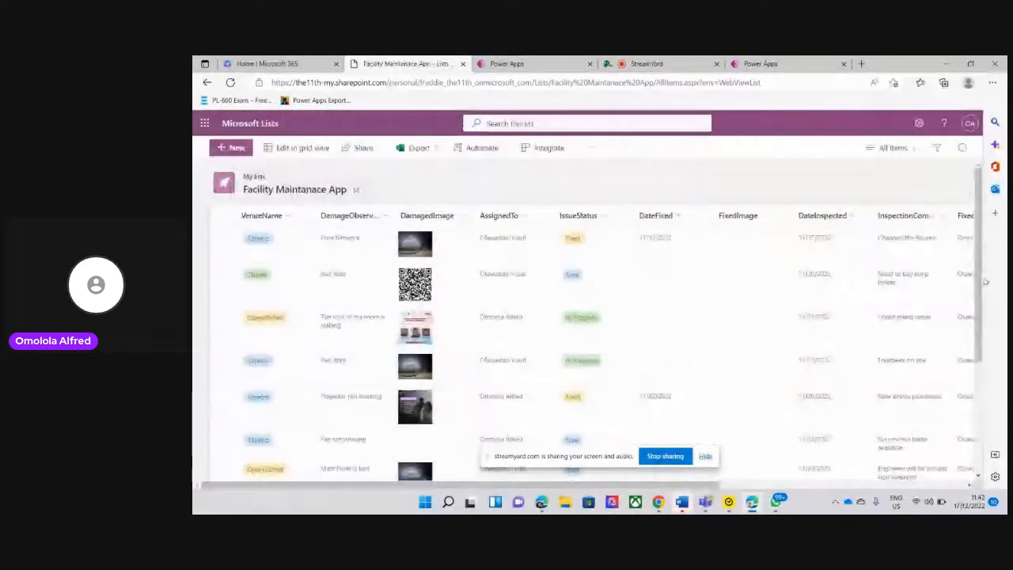
scroll(956, 441, "down", 5)
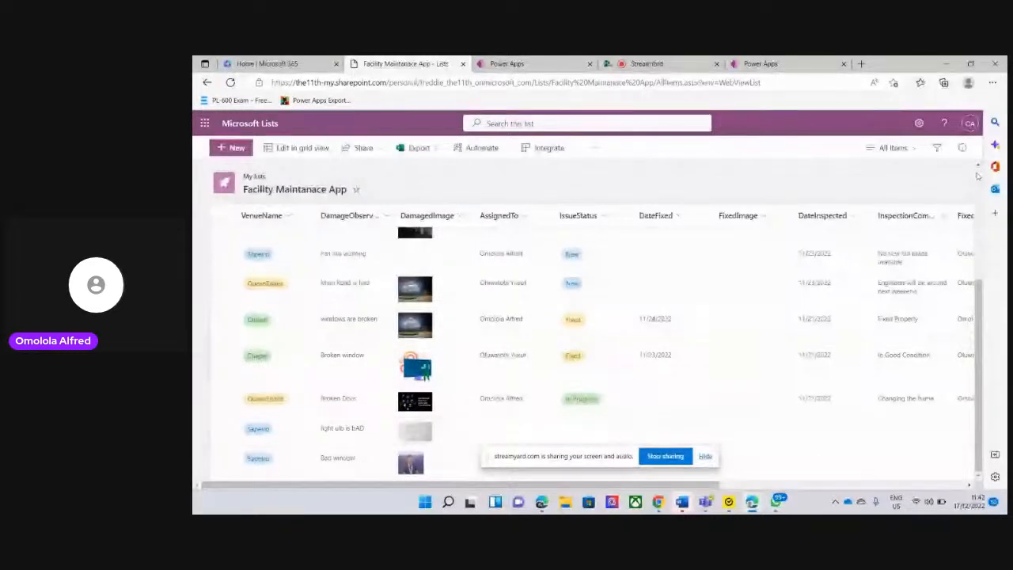
scroll(796, 303, "up", 5)
scroll(795, 303, "down", 5)
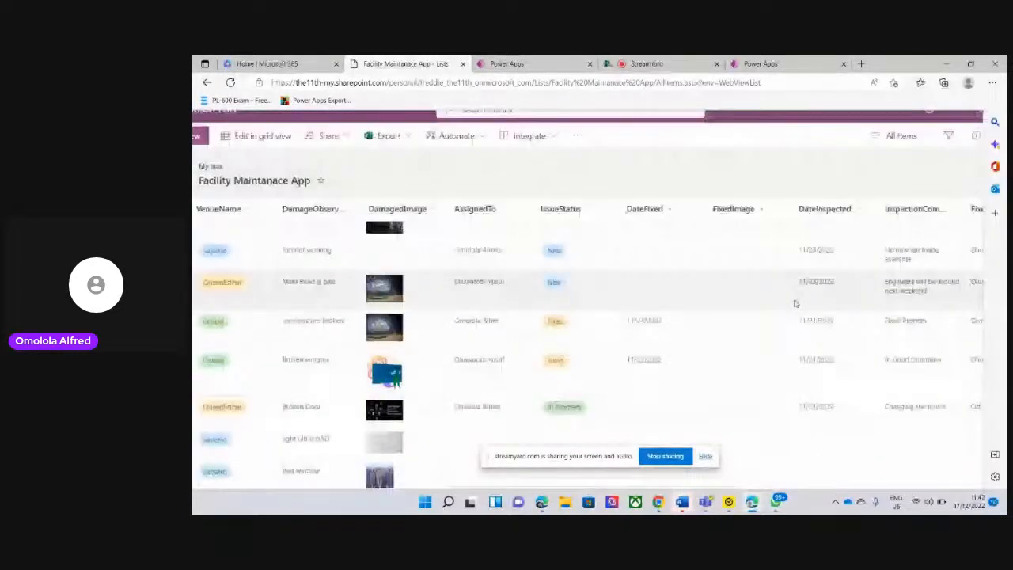
scroll(795, 303, "up", 1)
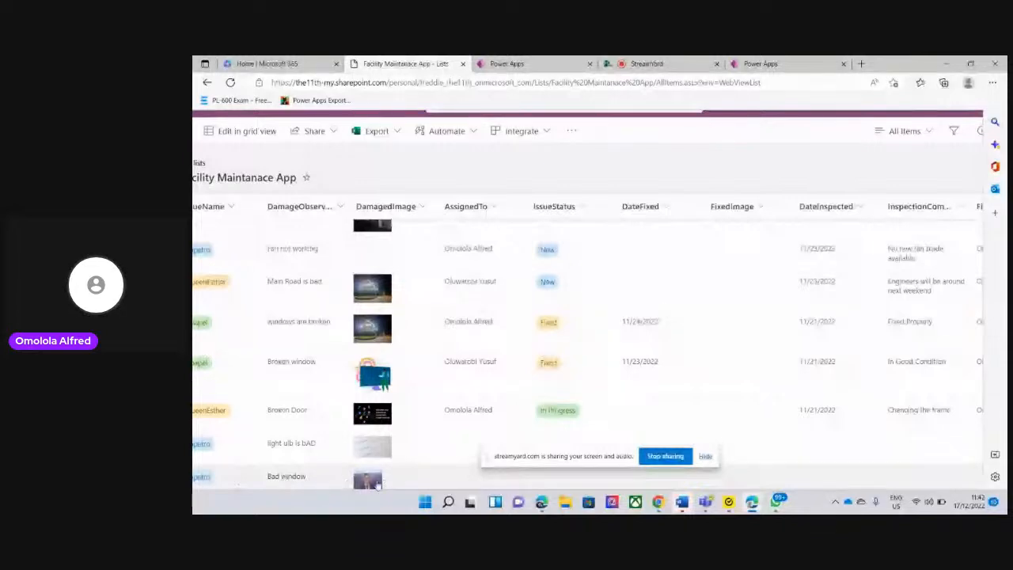
Return to the Post Bootcamp App editor, collapse Form Screen in the tree and add a new blank screen
left_click(794, 64)
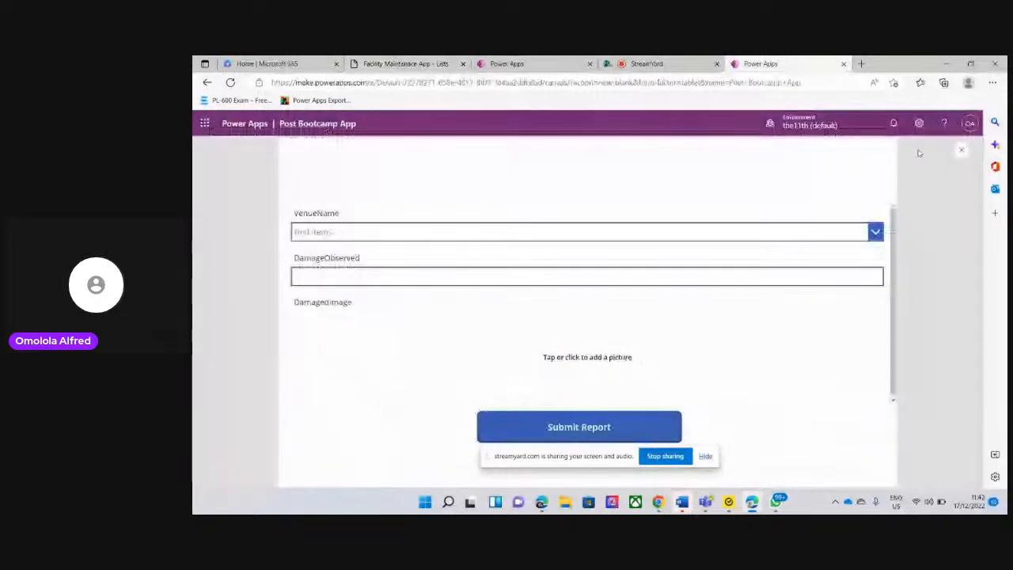
left_click(963, 152)
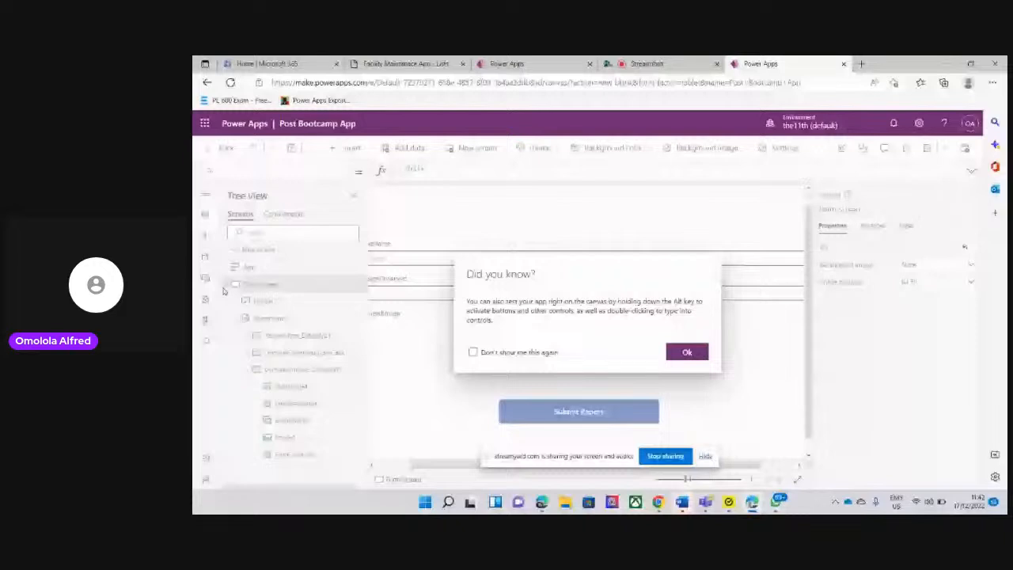
left_click(694, 356)
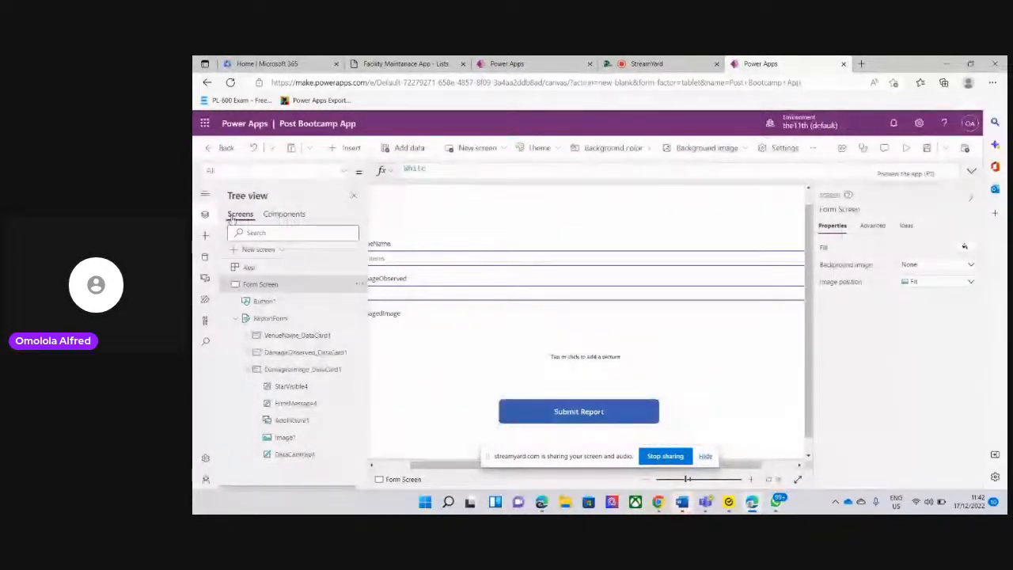
left_click(229, 285)
left_click(475, 148)
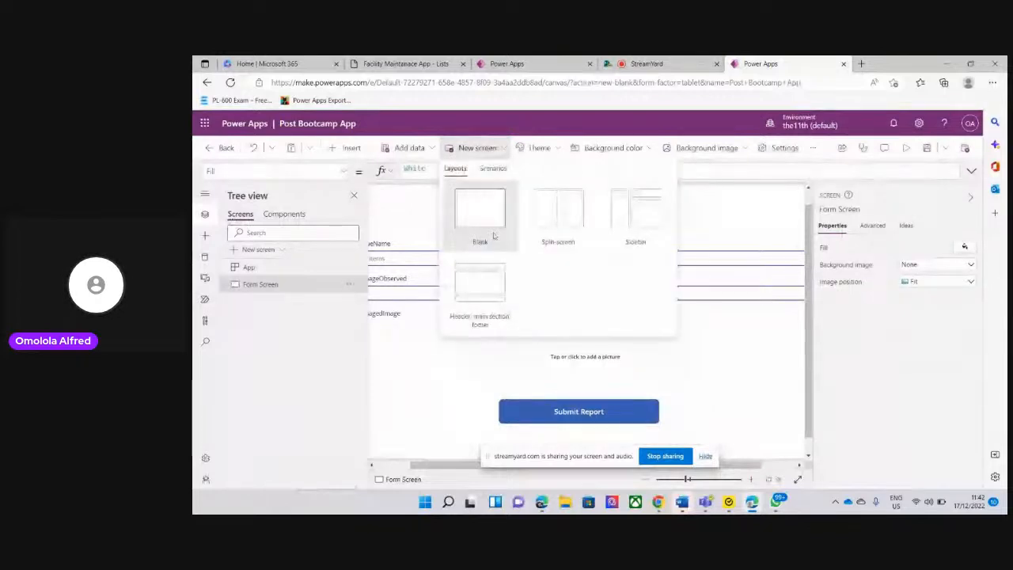
left_click(484, 243)
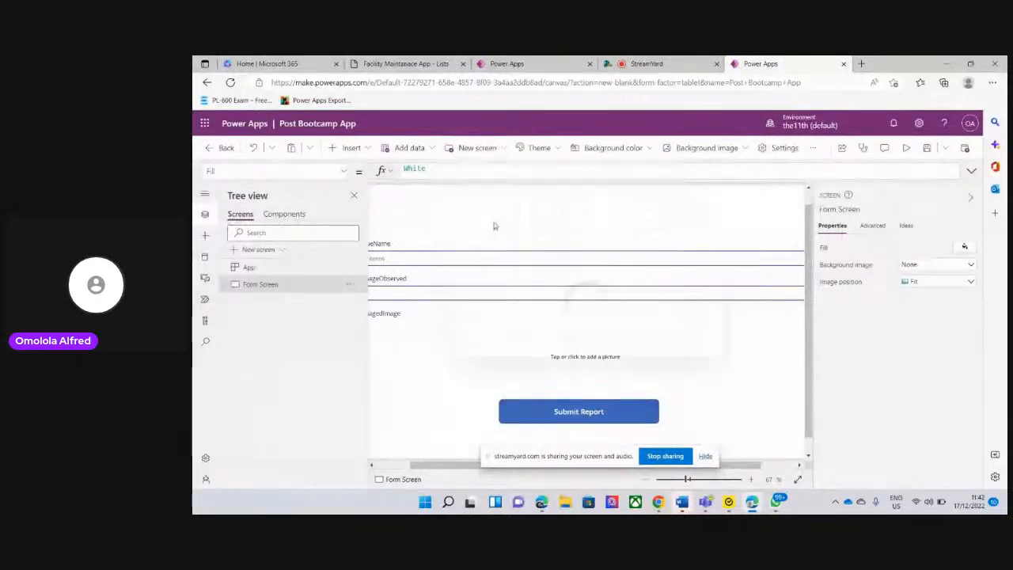
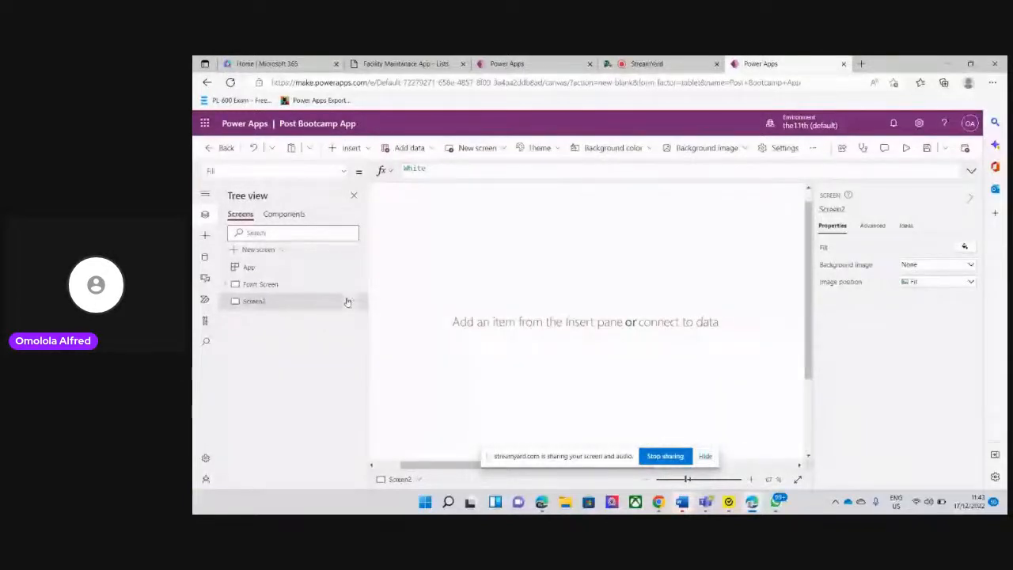
View the HomePage design in the Facility Maintenance App editor, then return to the Post Bootcamp App editor
left_click(532, 64)
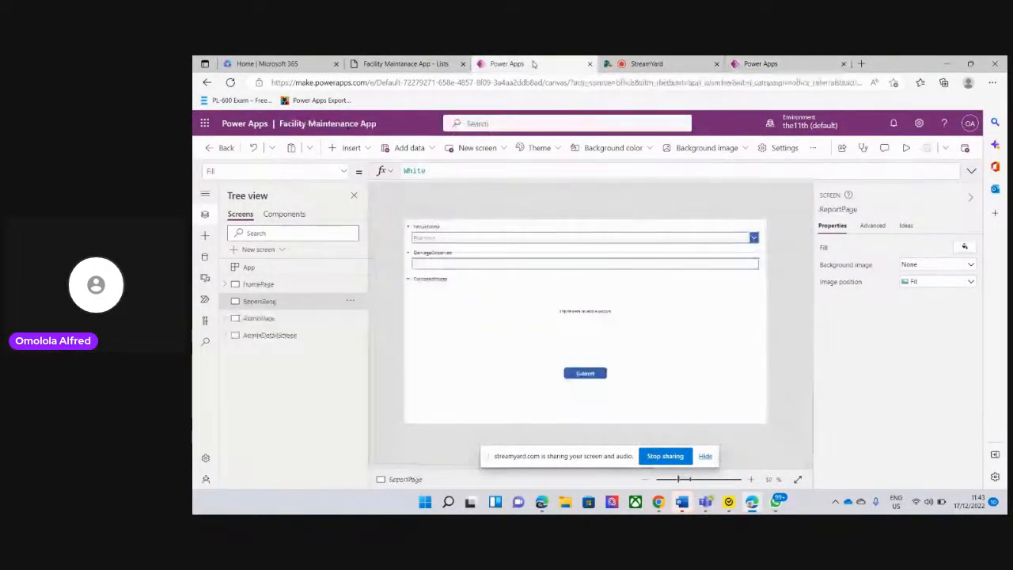
left_click(283, 286)
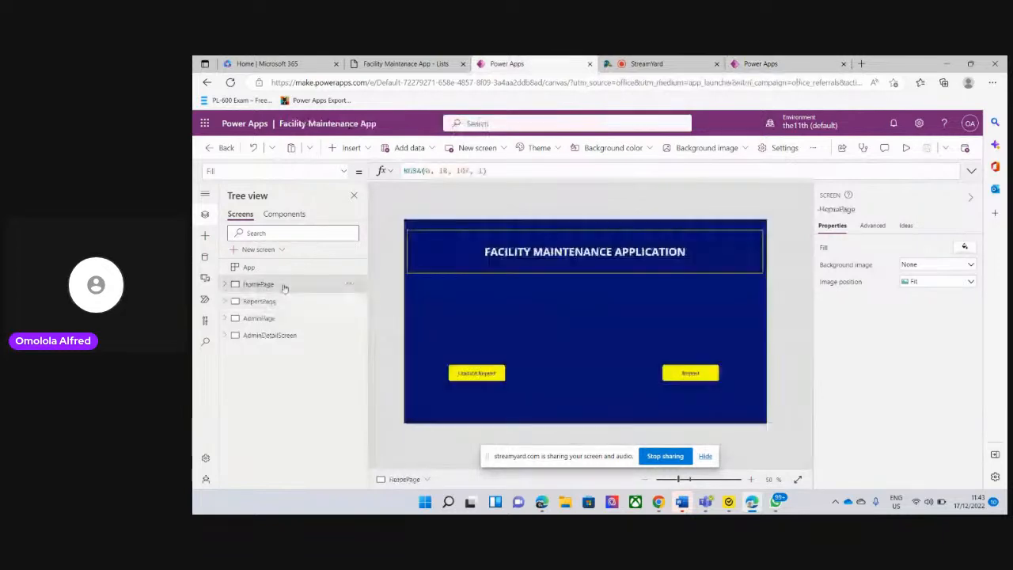
left_click(761, 64)
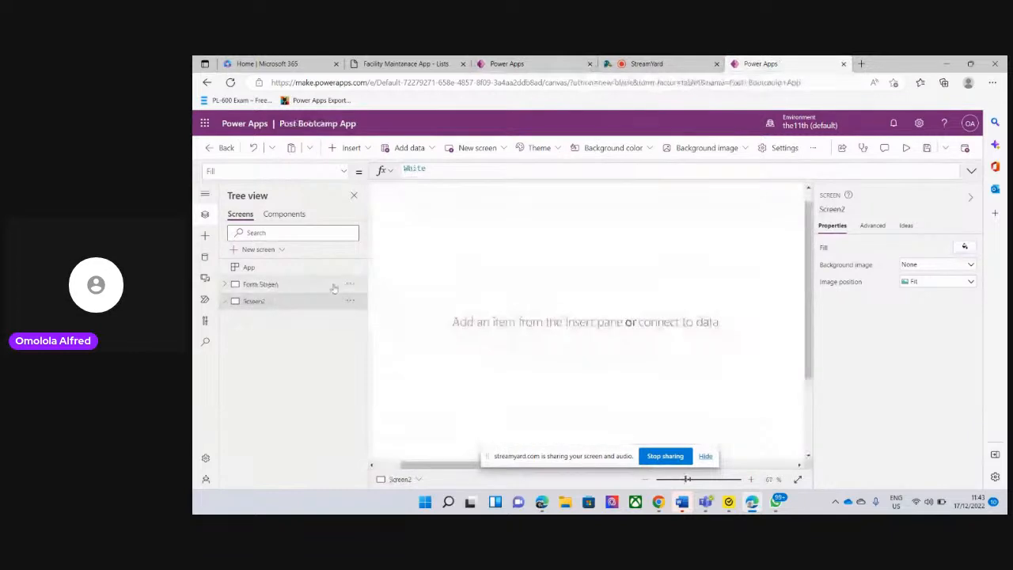
Move the new blank screen above Form Screen in the screen order
left_click(349, 287)
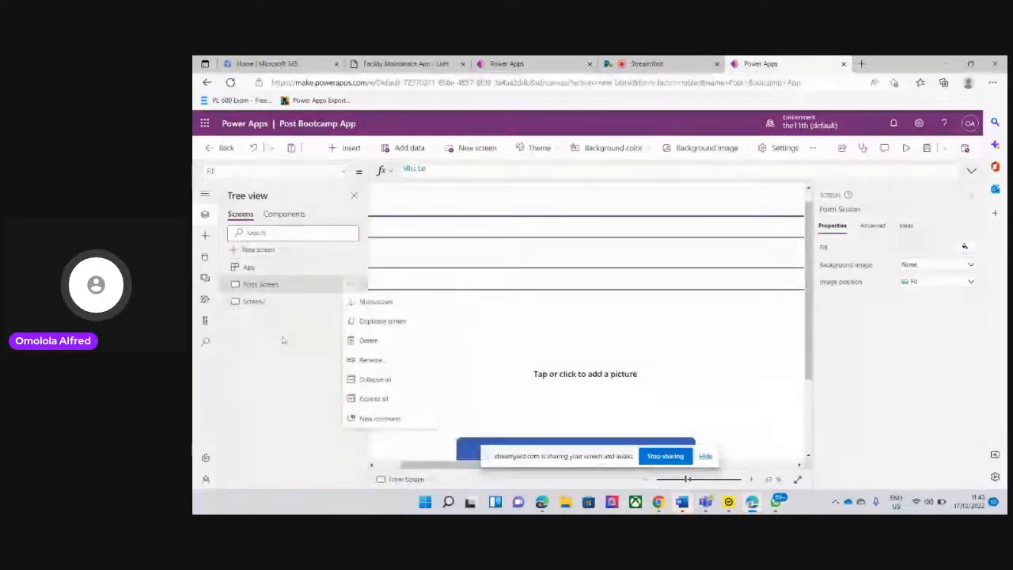
left_click(353, 302)
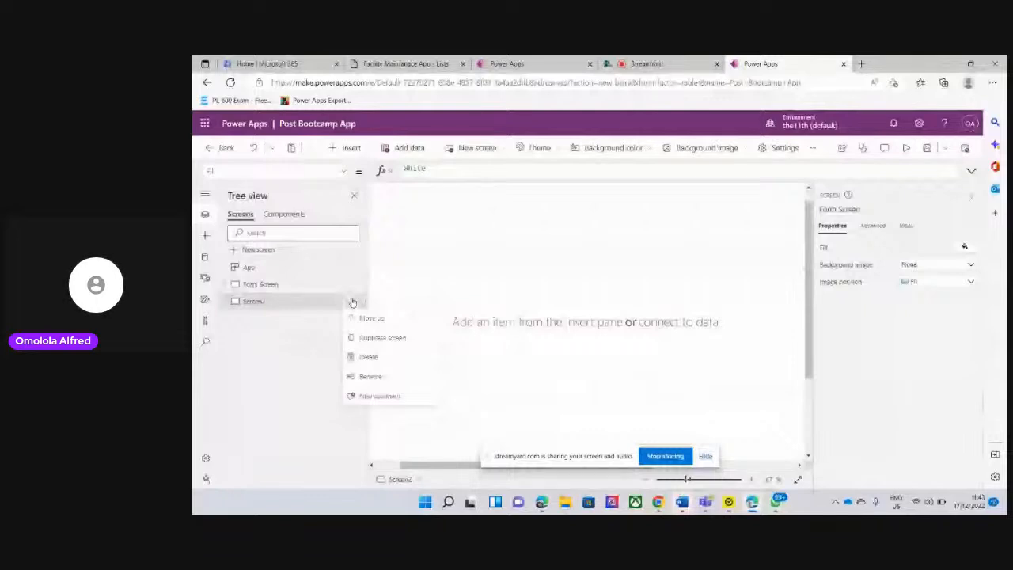
left_click(360, 317)
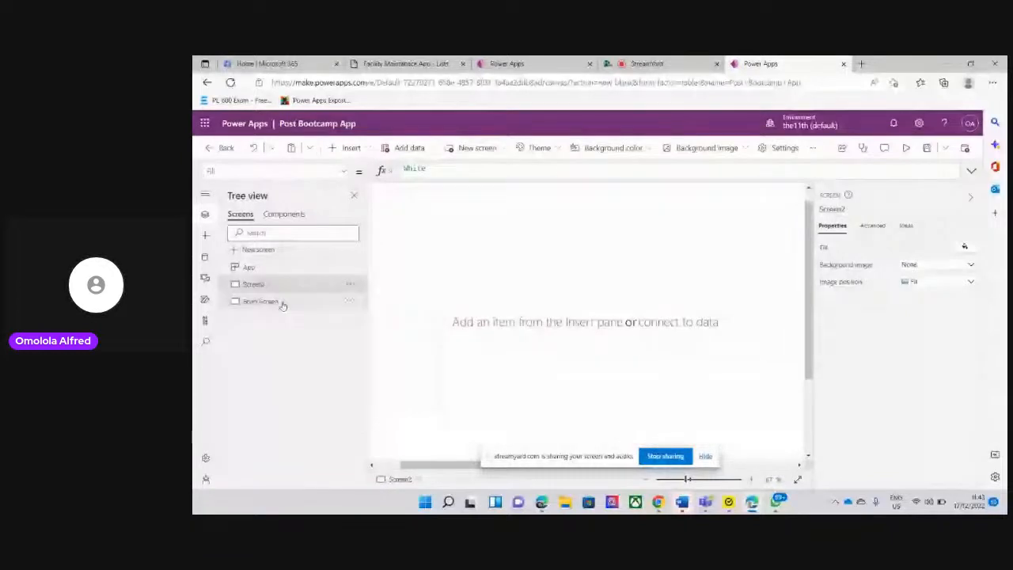
Rename the new blank screen as HomePage
left_click(351, 286)
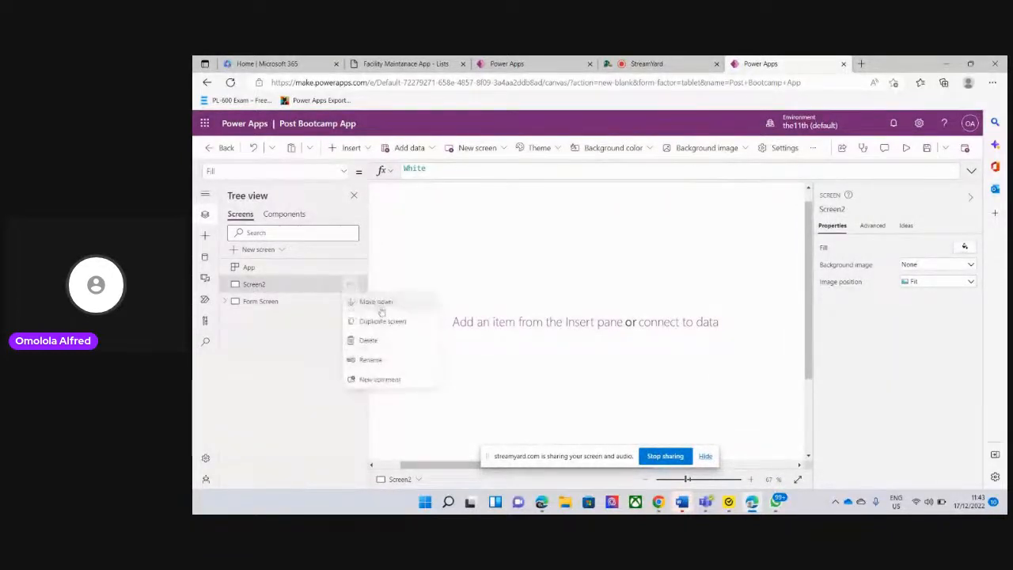
left_click(372, 360)
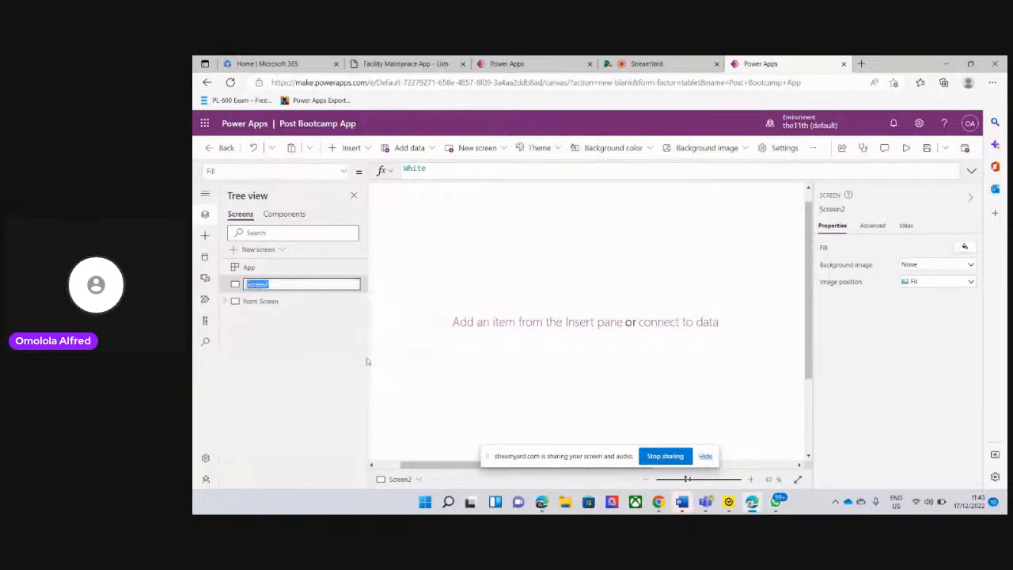
key("BackSpace")
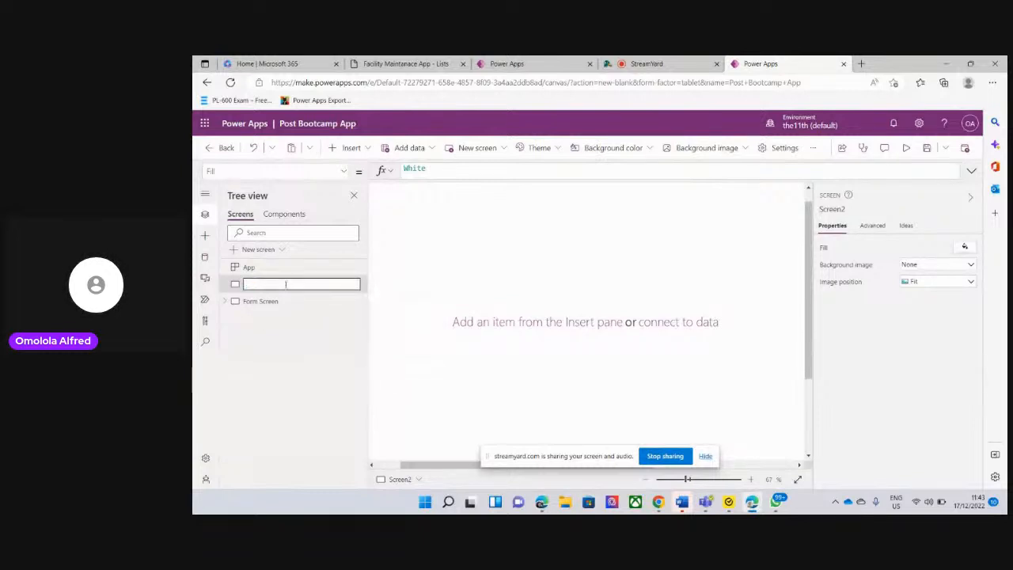
type("HomeP")
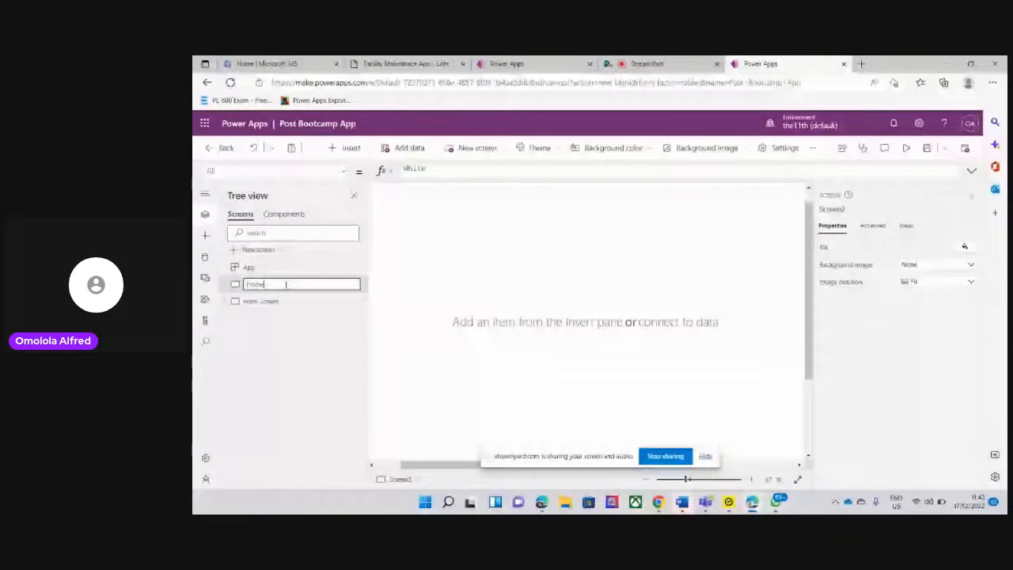
type("age")
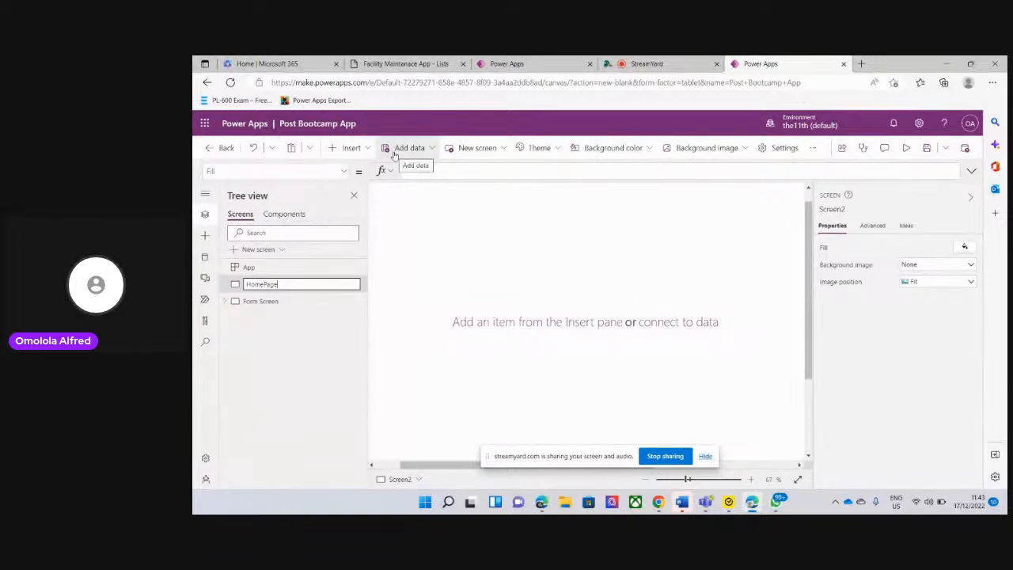
left_click(365, 148)
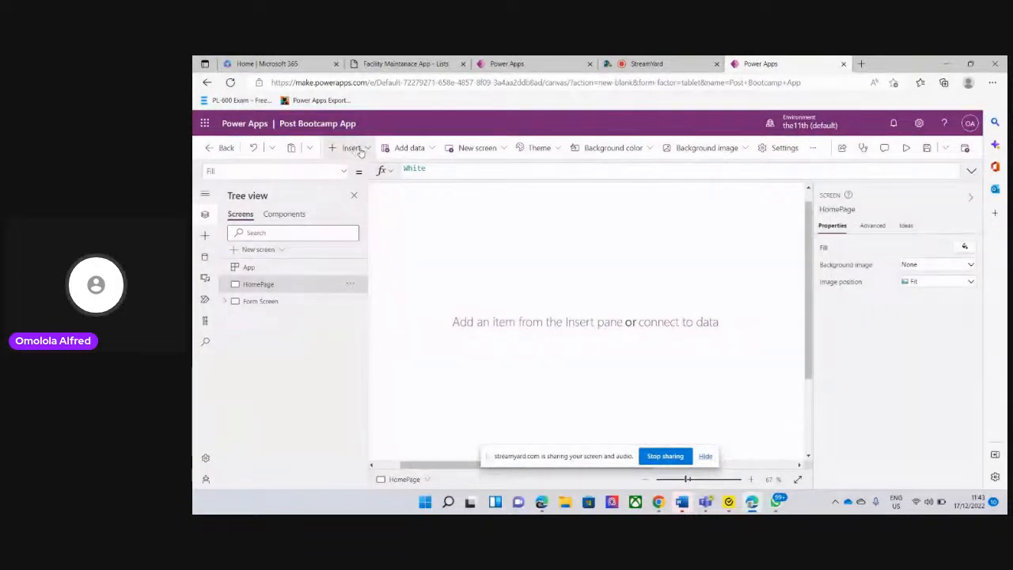
Insert a text label on HomePage, and clear the canvas view by closing the tree and hiding the screen-sharing notice
left_click(360, 150)
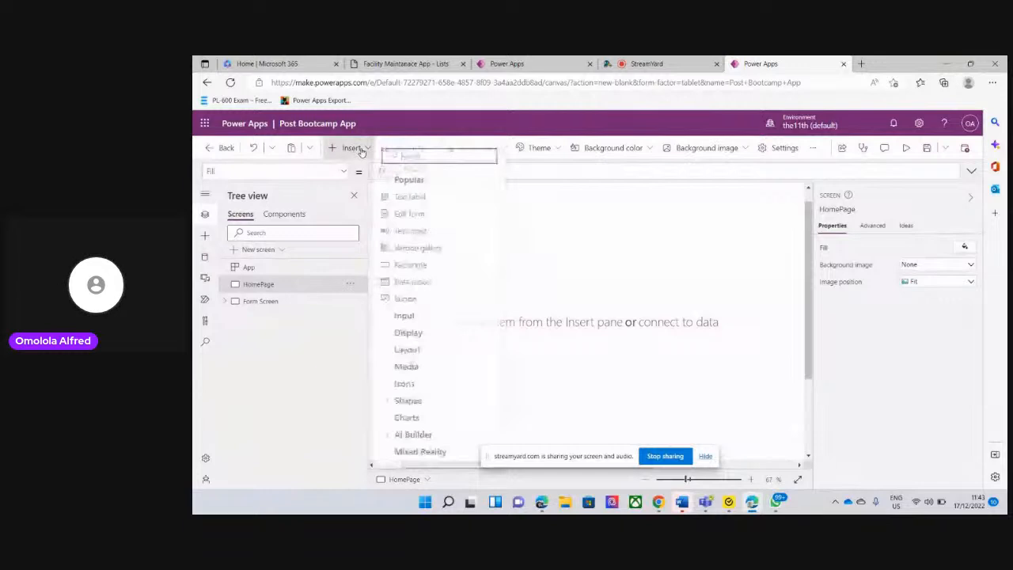
left_click(410, 196)
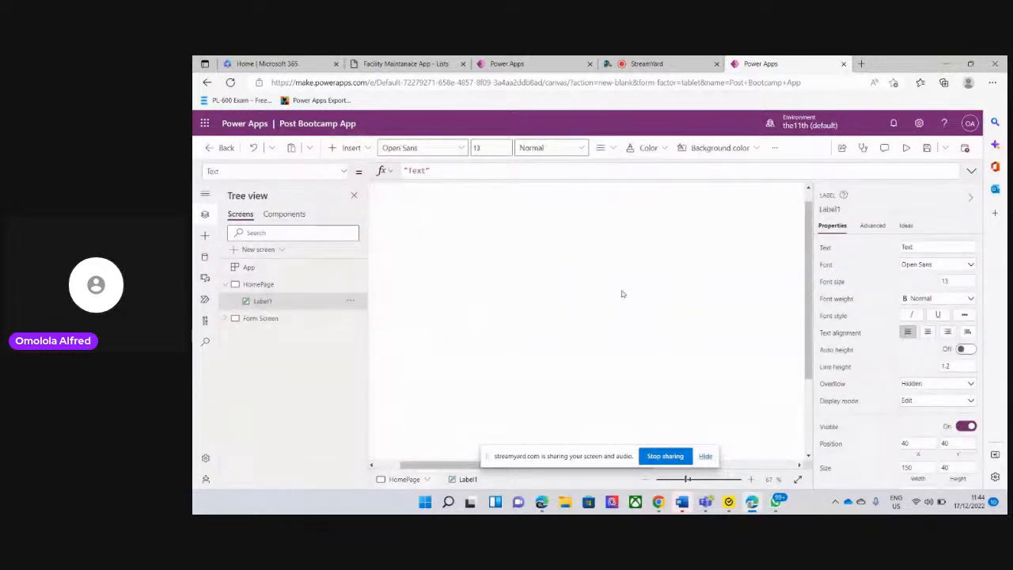
left_click(355, 196)
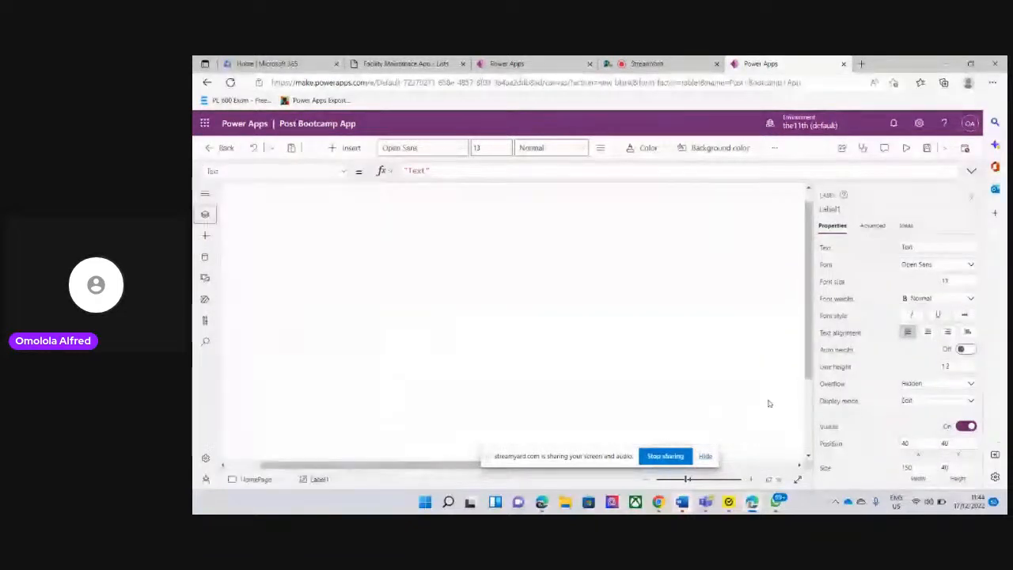
left_click(705, 457)
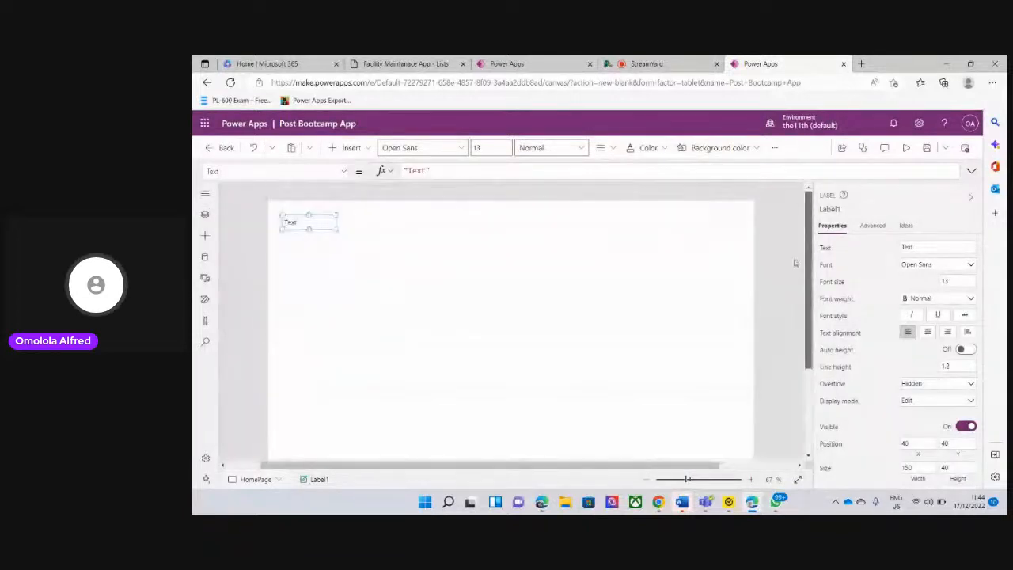
Stretch the text label to cover the whole HomePage, at position 0, 0 with a size of 1366 by 768
left_click_drag(322, 229, 267, 234)
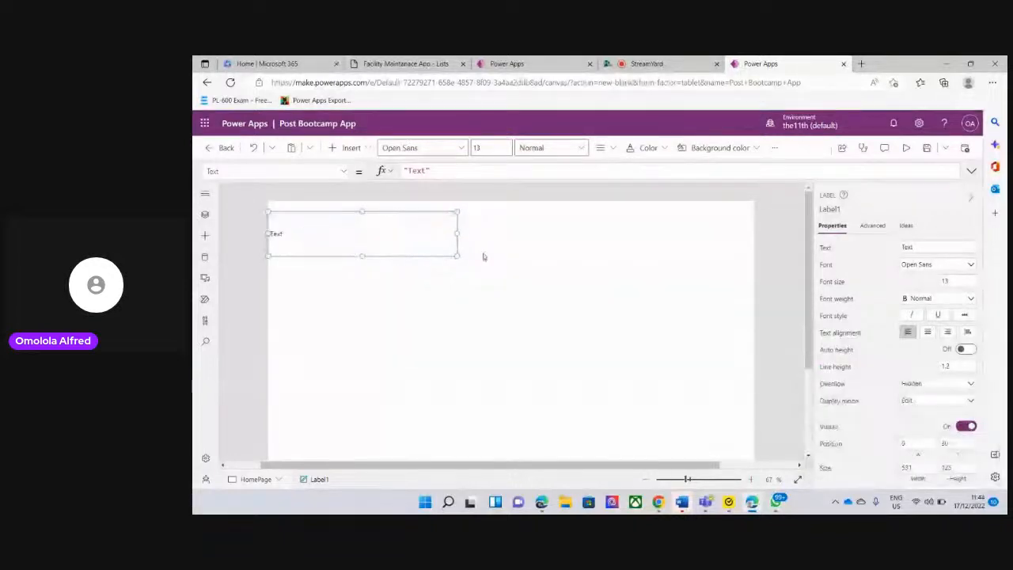
left_click_drag(457, 234, 755, 234)
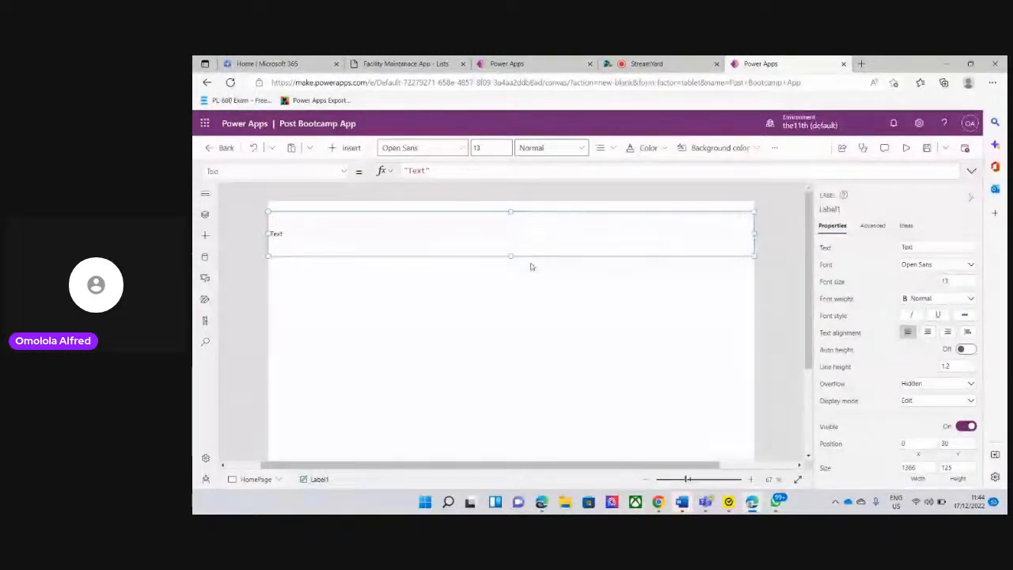
left_click_drag(512, 260, 515, 479)
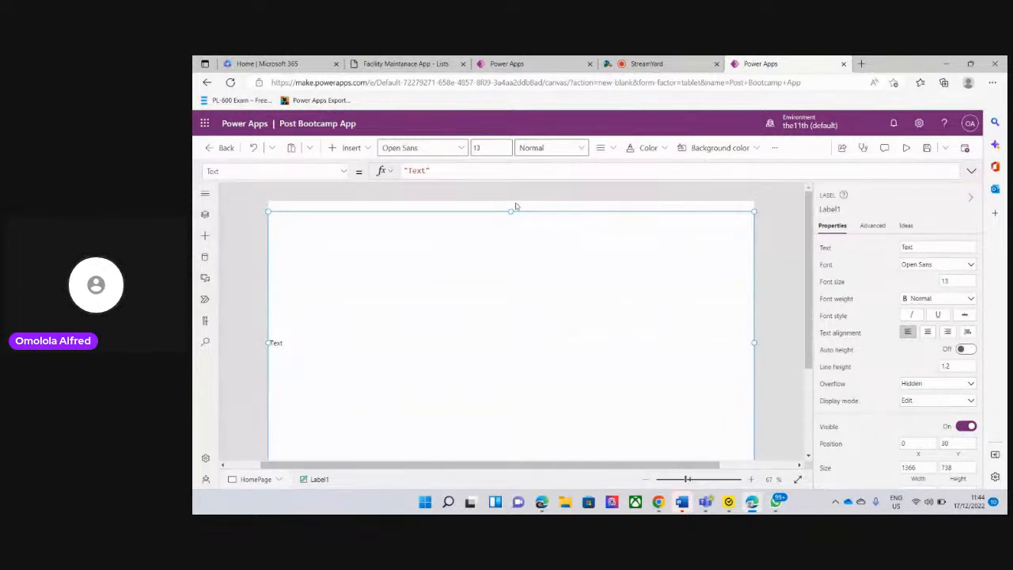
left_click_drag(512, 208, 512, 200)
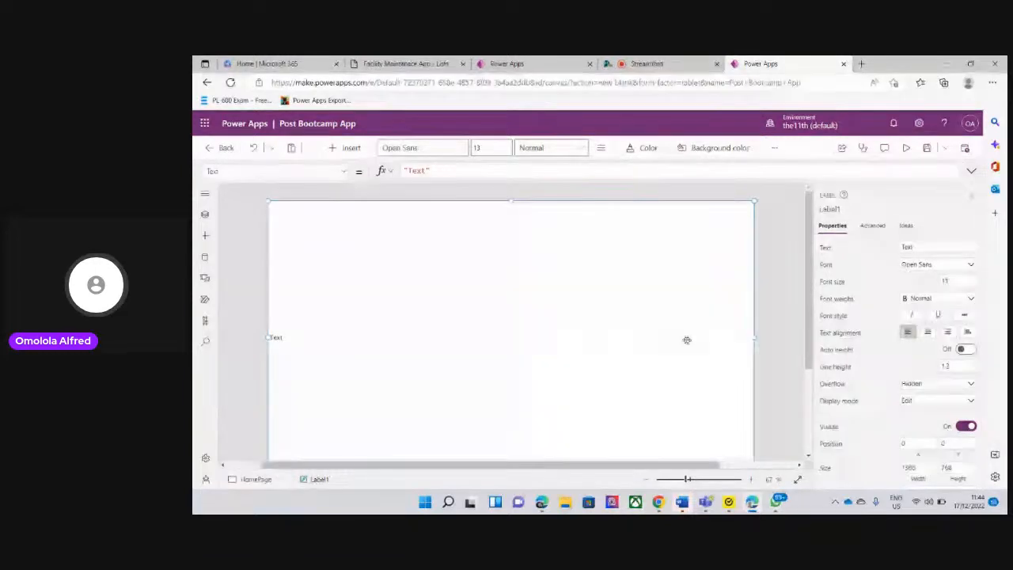
mouse_move(809, 296)
left_mouse_down()
mouse_move(811, 338)
mouse_move(812, 292)
left_mouse_up()
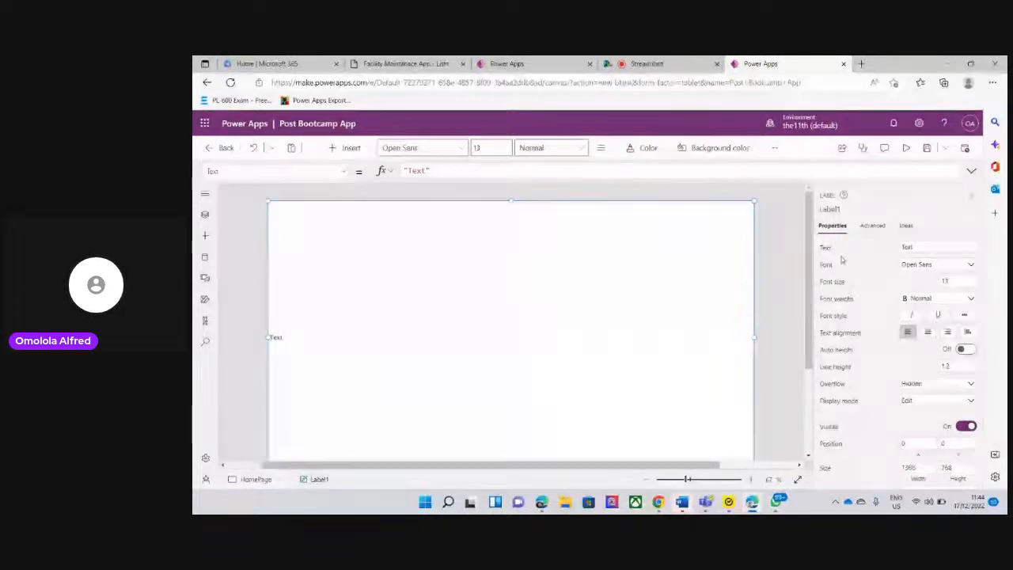
Clear the full-screen label's text so that it has no value
left_click(915, 247)
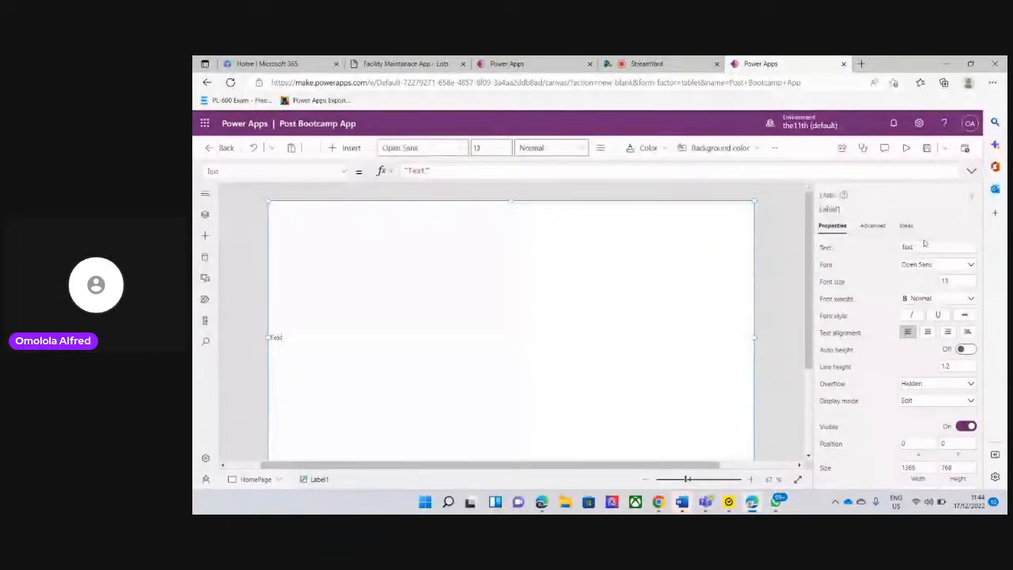
key("BackSpace")
key("BackSpace")
key("BackSpace")
key("BackSpace")
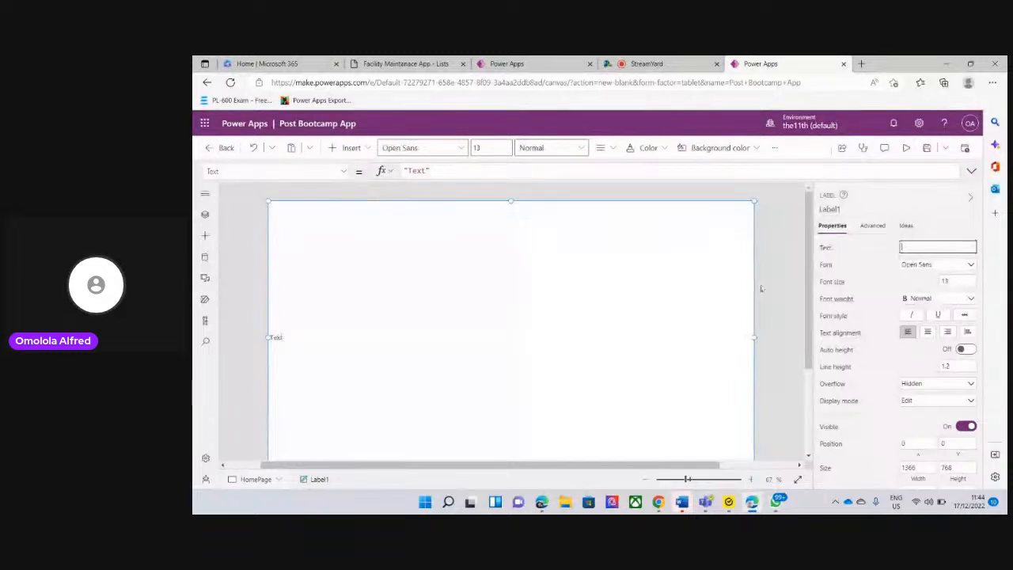
left_click(665, 290)
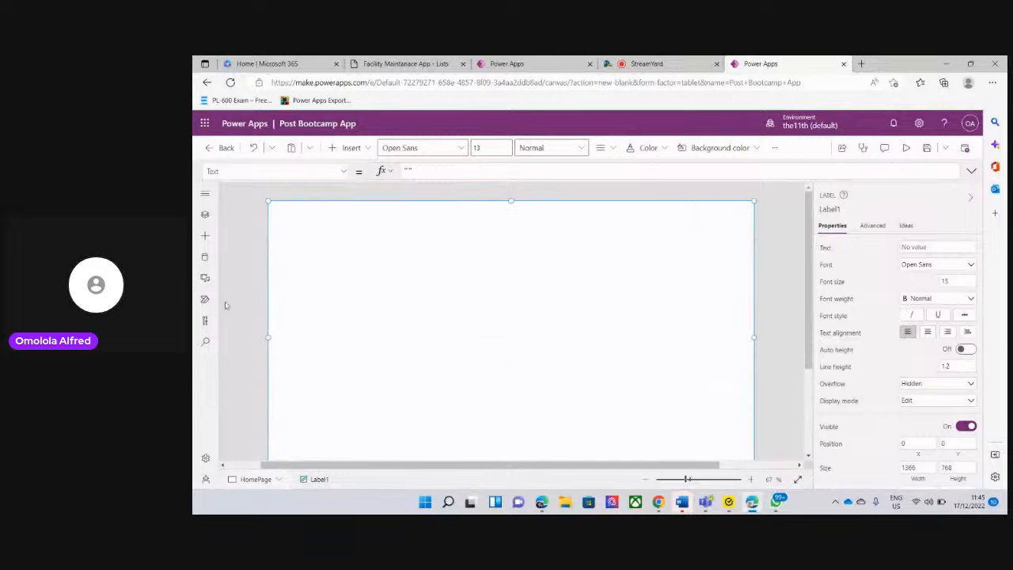
Reopen the tree of screens and rename the HomePage label as Background
left_click(204, 213)
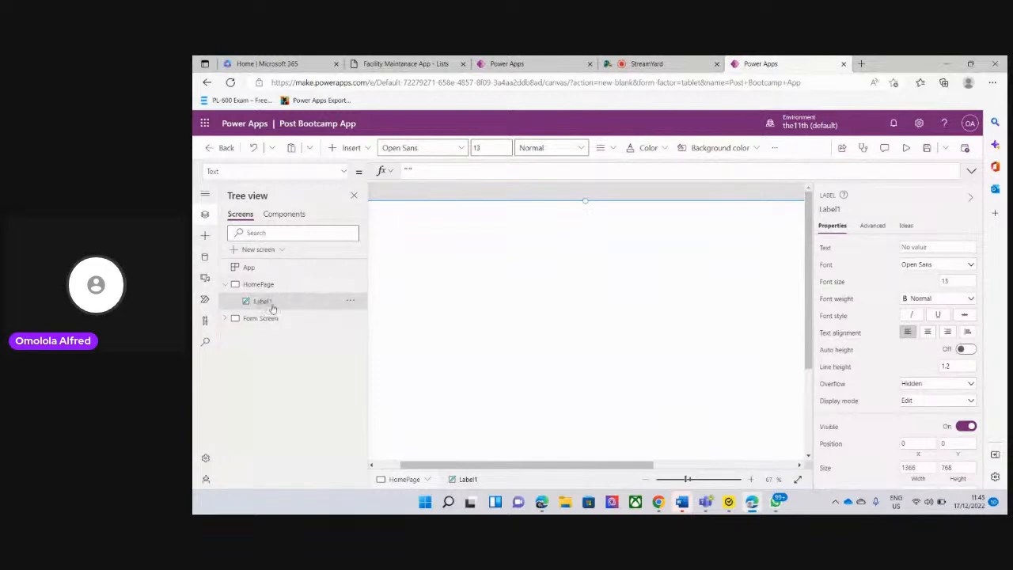
left_click(352, 301)
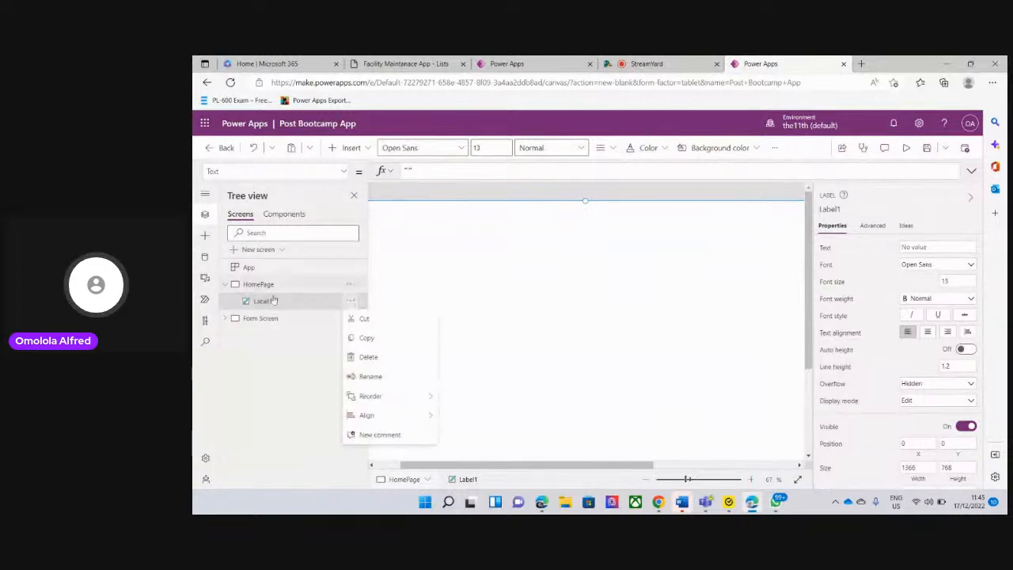
left_click(315, 358)
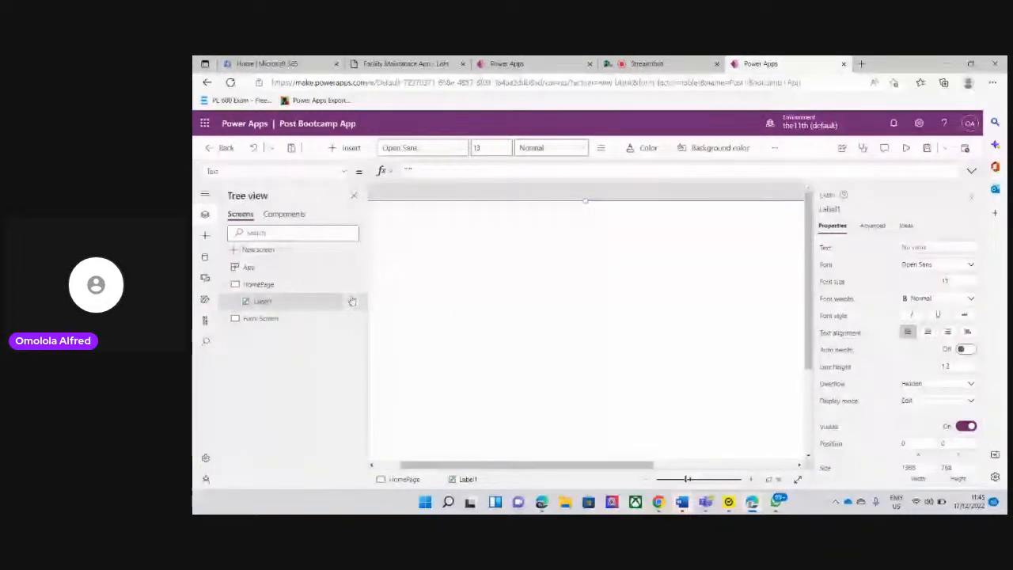
left_click(352, 301)
left_click(369, 377)
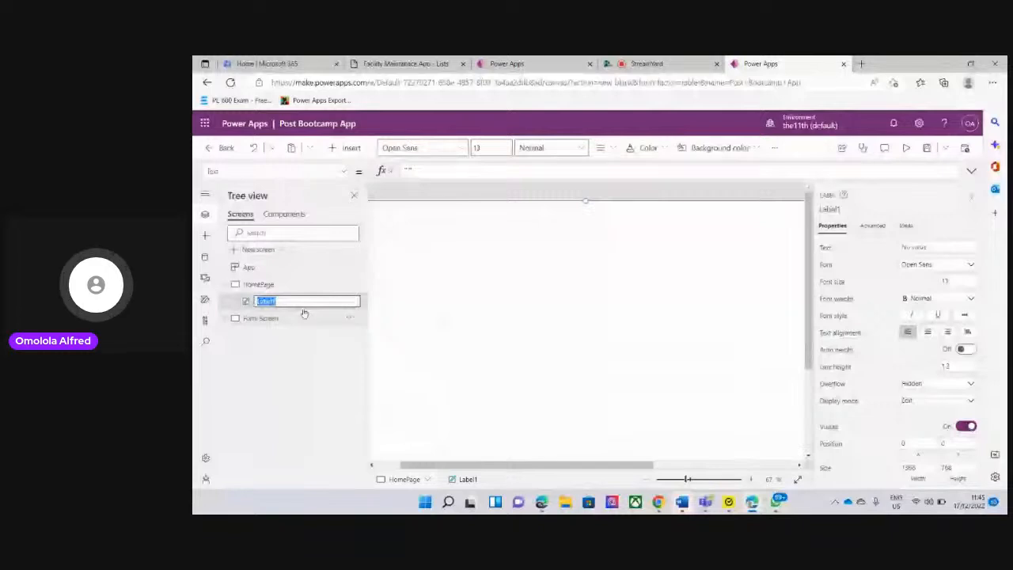
type("Backgroun")
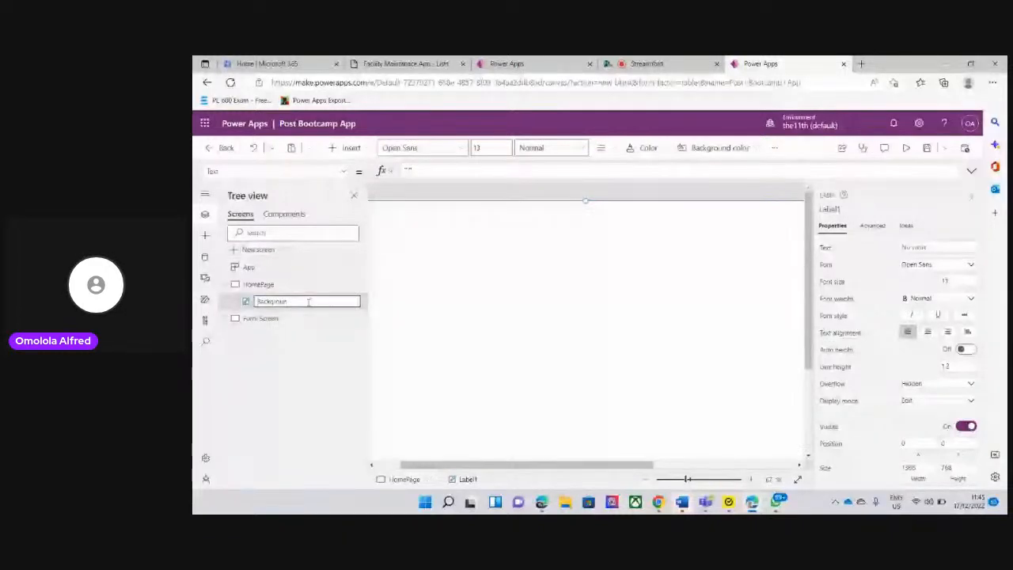
type("d")
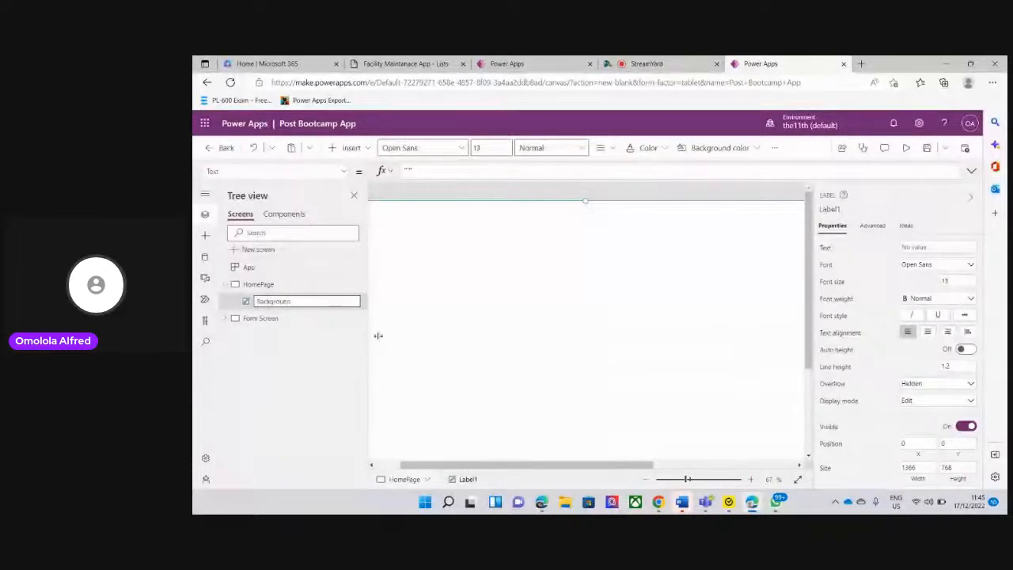
key("Return")
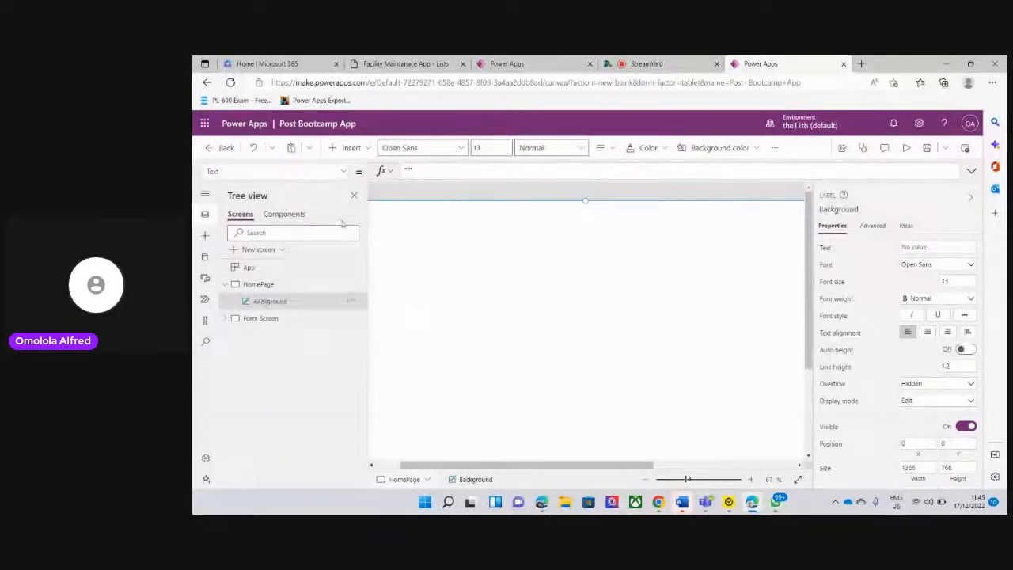
Fill the Background label with the darkest red theme colour, after checking the original app's HomePage for reference
left_click(354, 195)
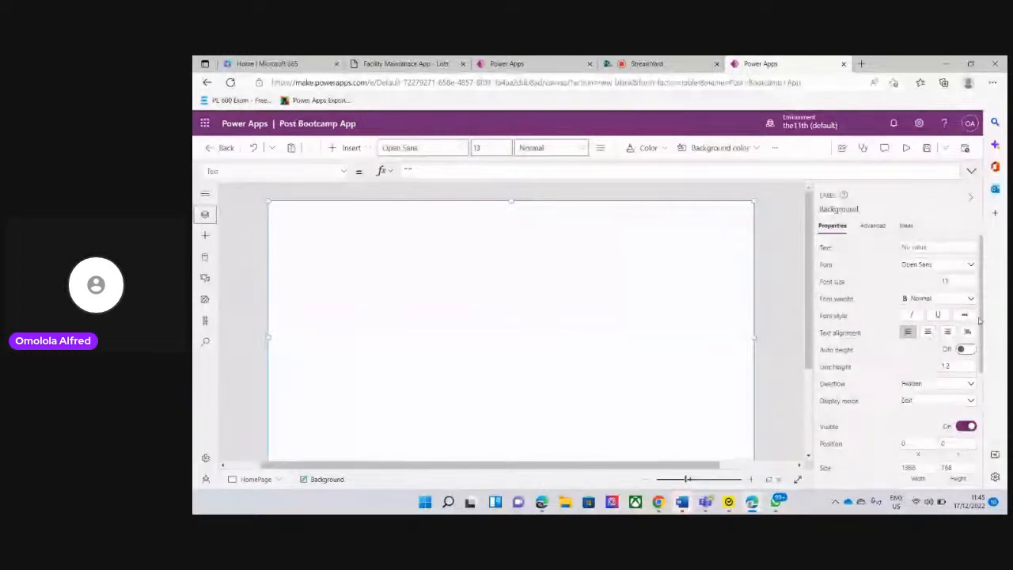
left_click_drag(979, 320, 973, 454)
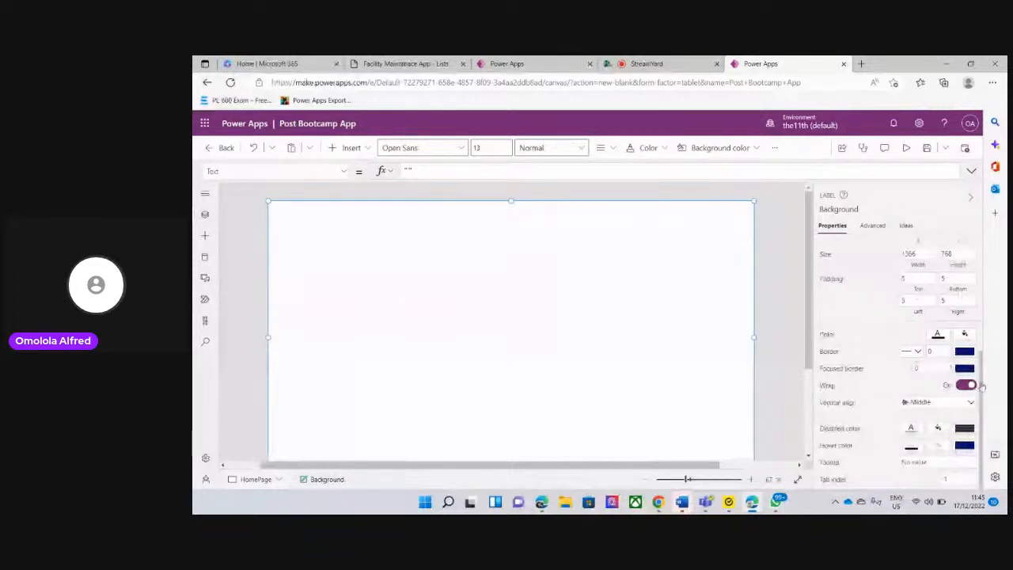
left_click_drag(983, 378, 978, 399)
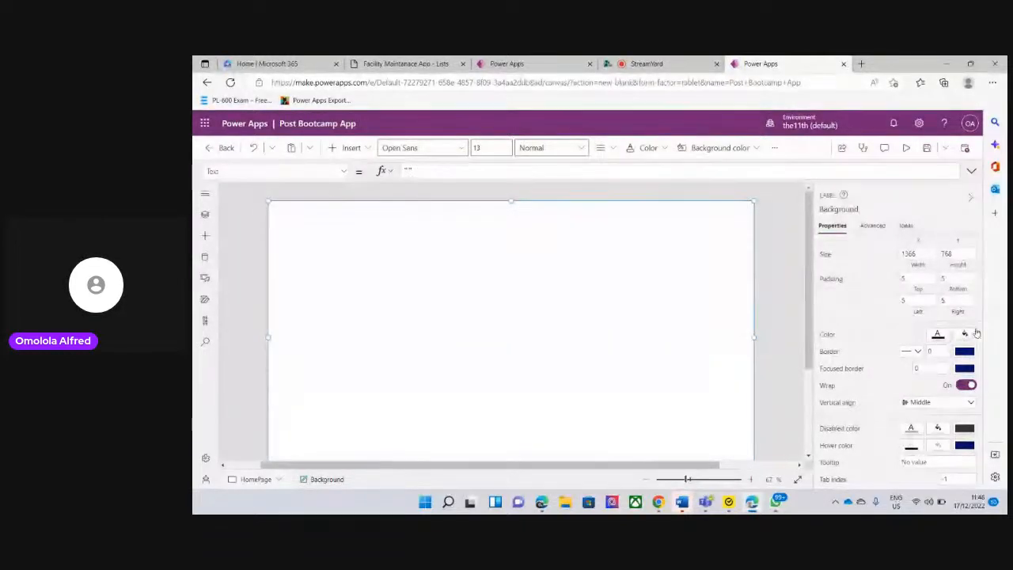
left_click(967, 336)
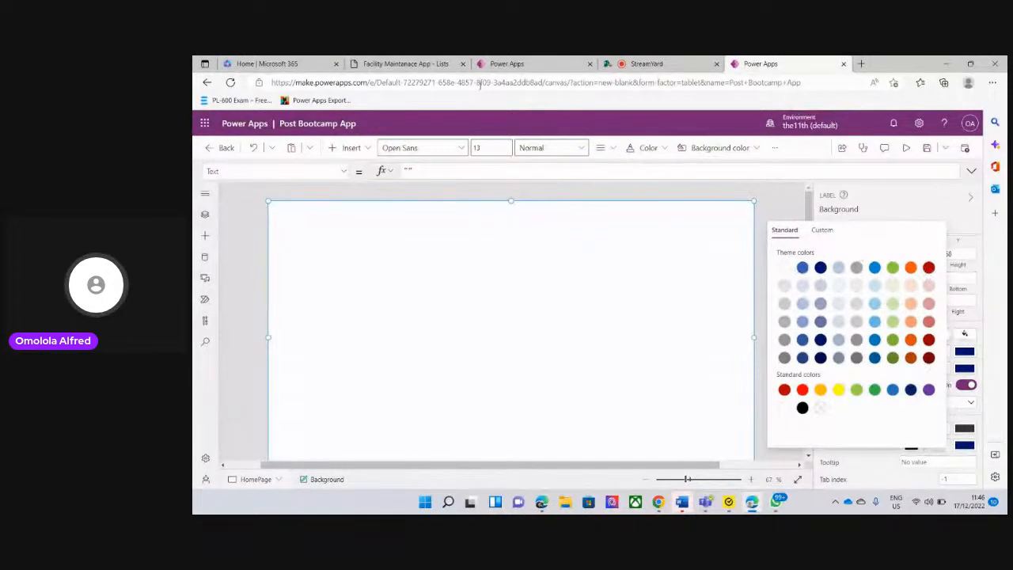
left_click(518, 63)
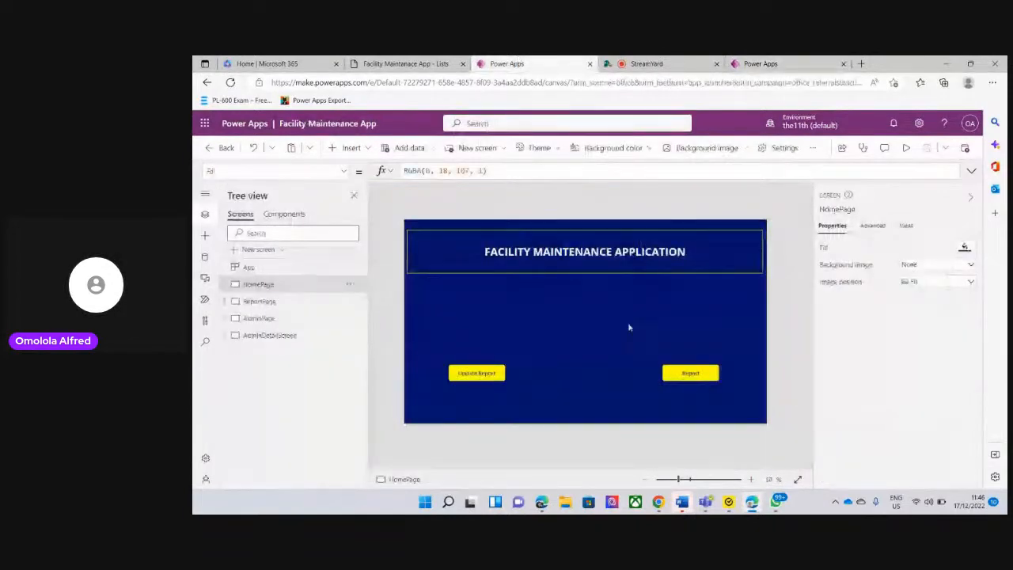
left_click(774, 64)
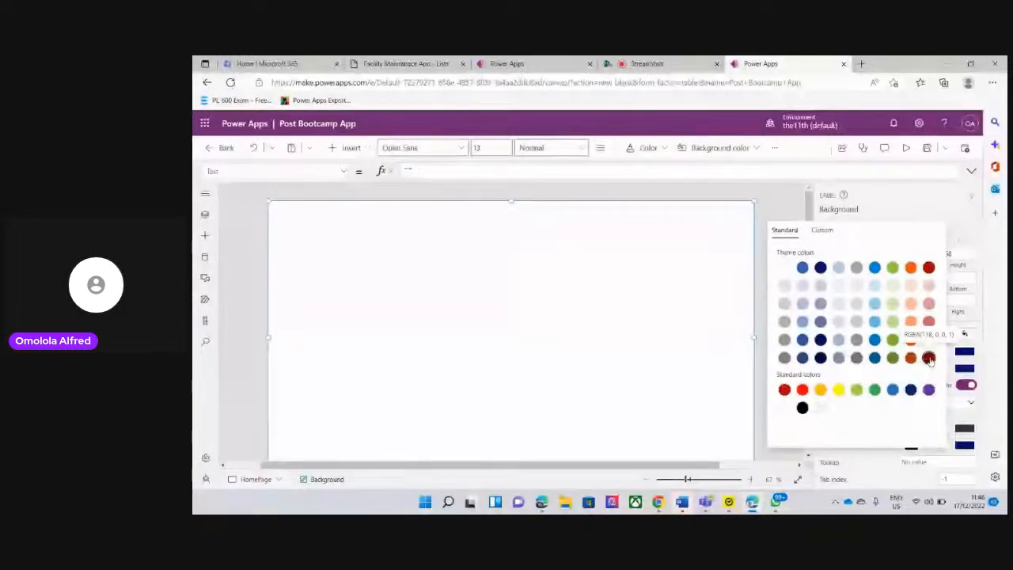
left_click(929, 360)
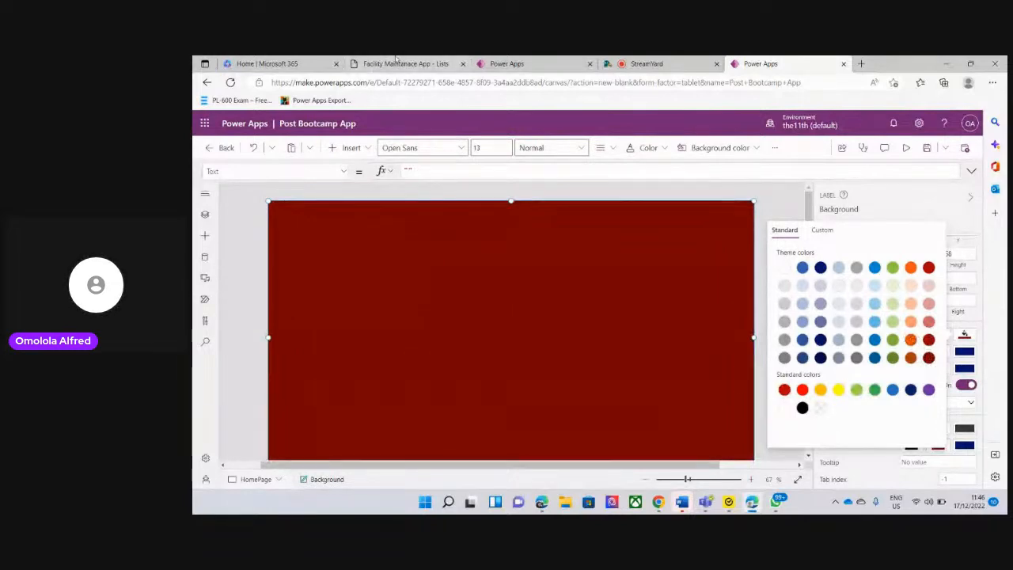
Compare against the Facility Maintenance App's HomePage design, and return to Post Bootcamp App with the colour palette closed
left_click(504, 72)
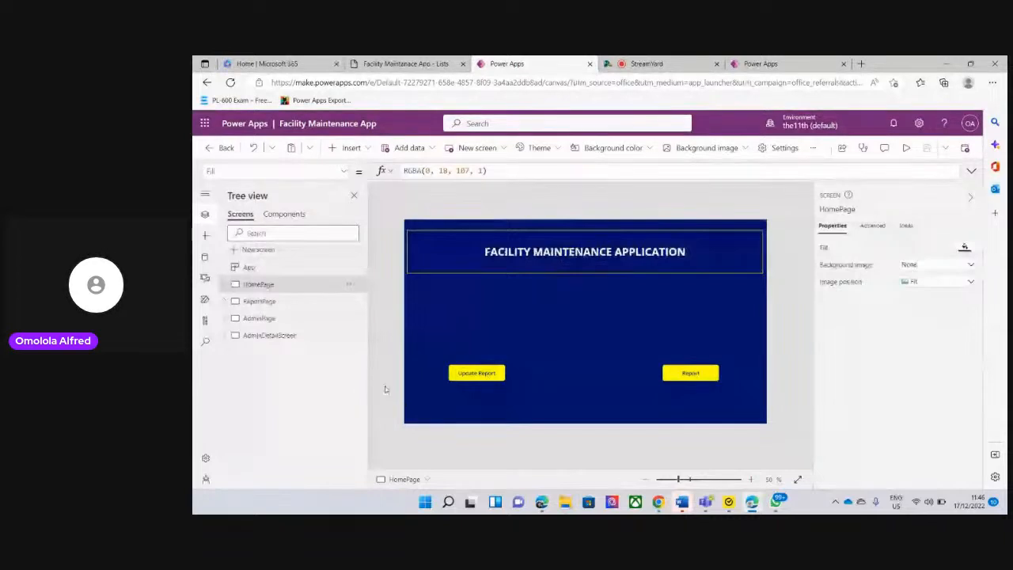
left_click(754, 62)
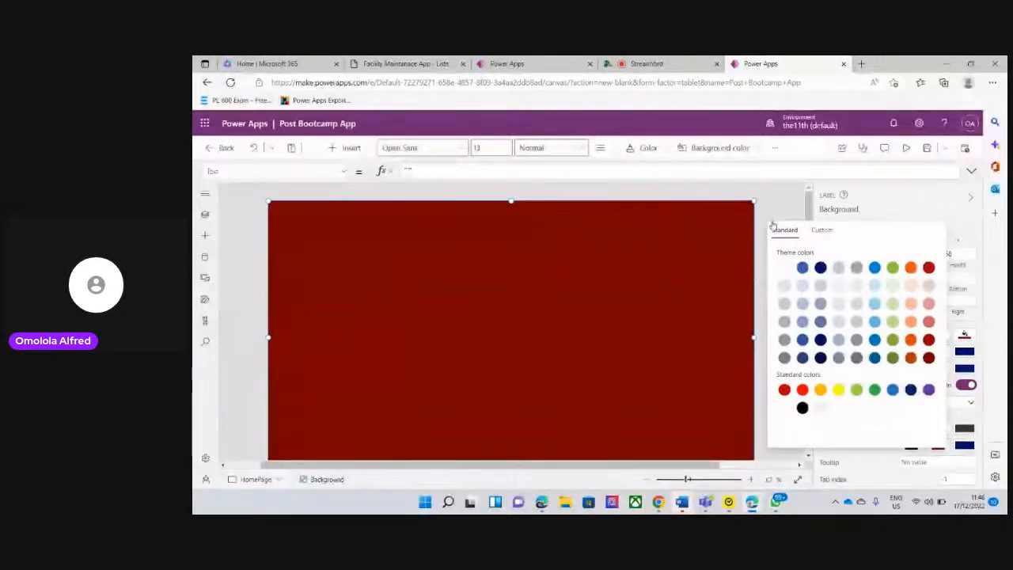
left_click(792, 194)
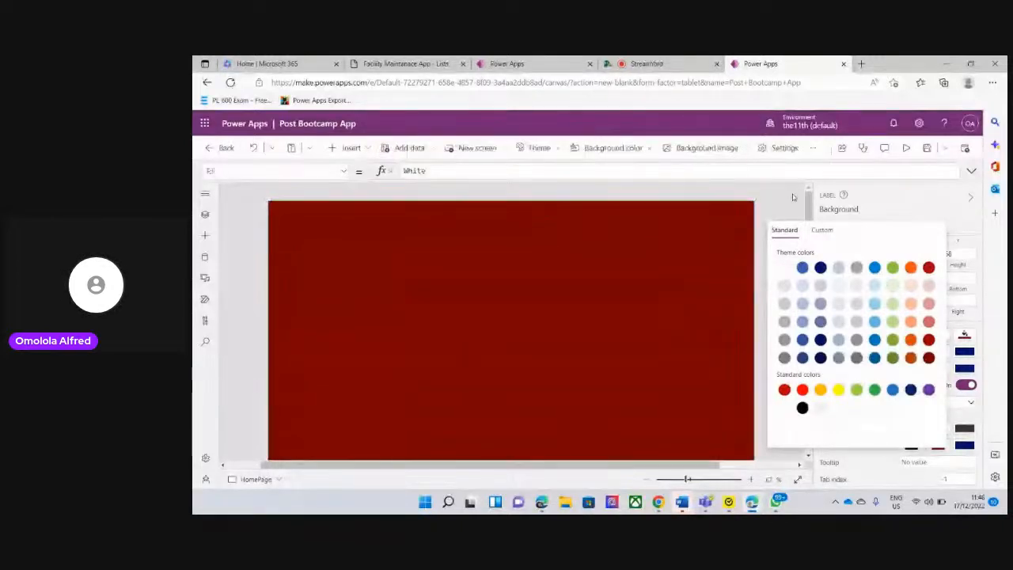
Insert a text label across the upper part of HomePage, at about position 96, 111 with a size of about 1156 by 119
left_click(549, 260)
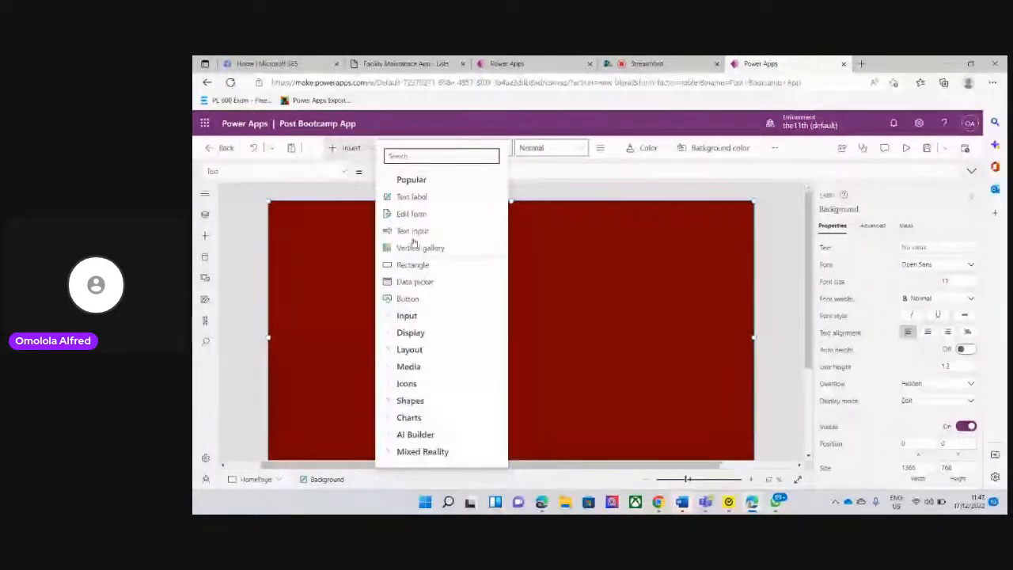
left_click(411, 196)
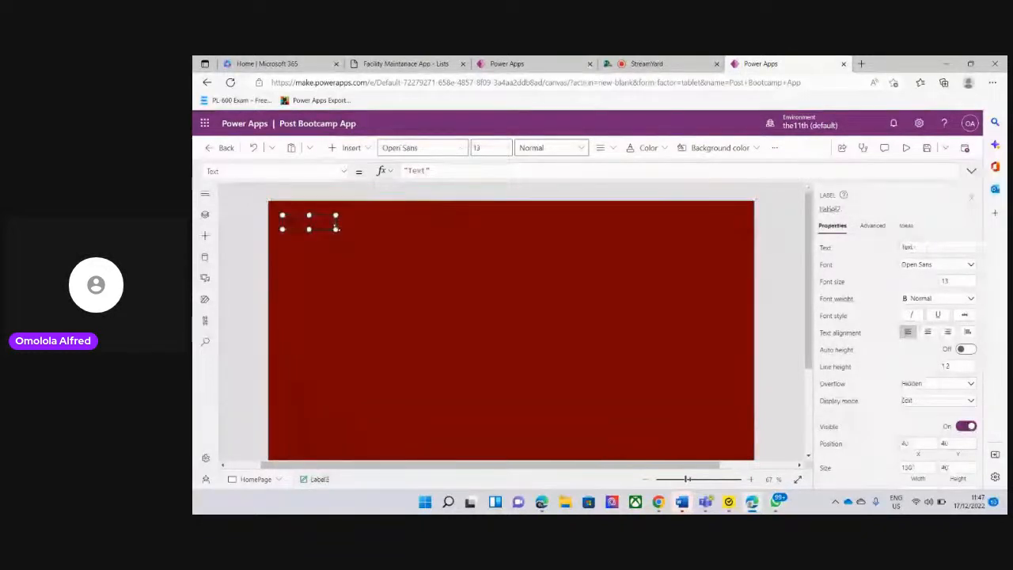
left_click_drag(337, 225, 742, 257)
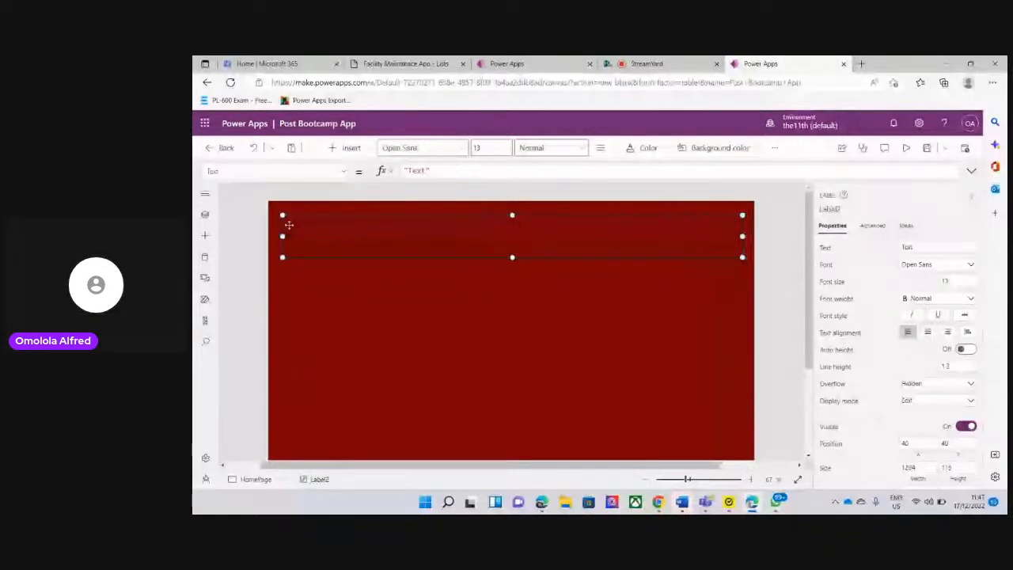
left_click_drag(282, 236, 274, 235)
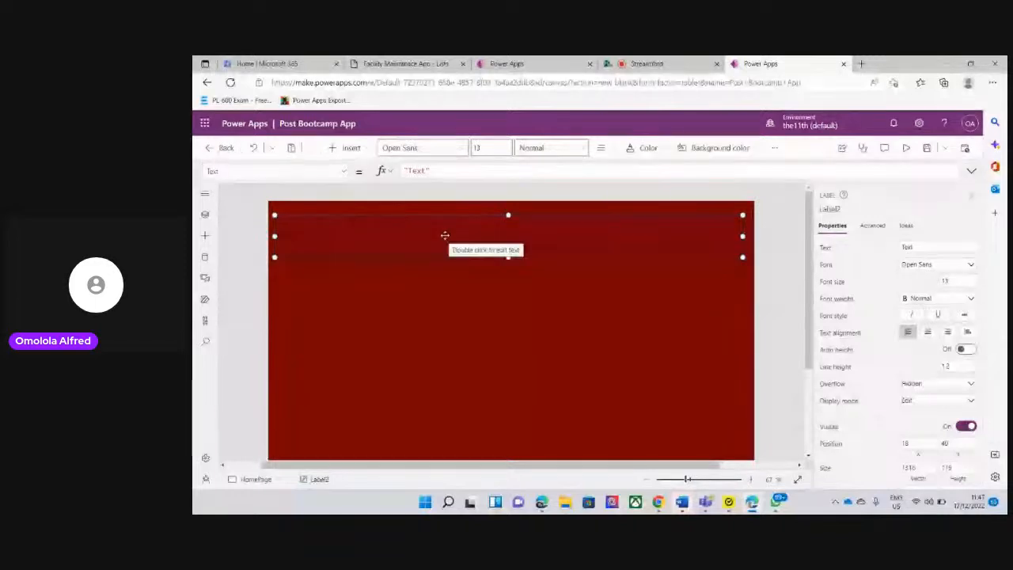
left_click_drag(443, 235, 462, 261)
left_click_drag(277, 261, 302, 261)
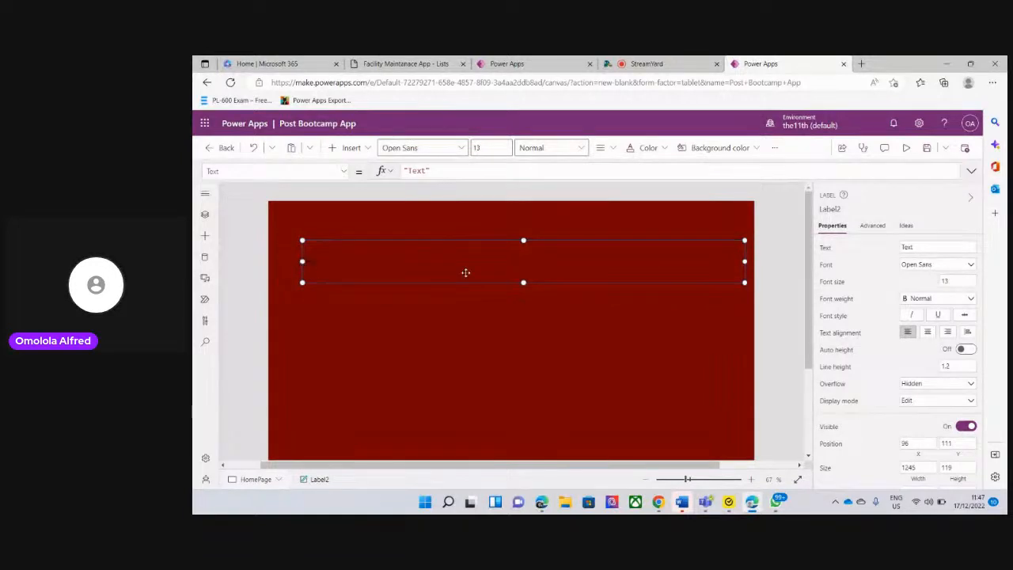
left_click_drag(744, 261, 715, 262)
left_click(399, 383)
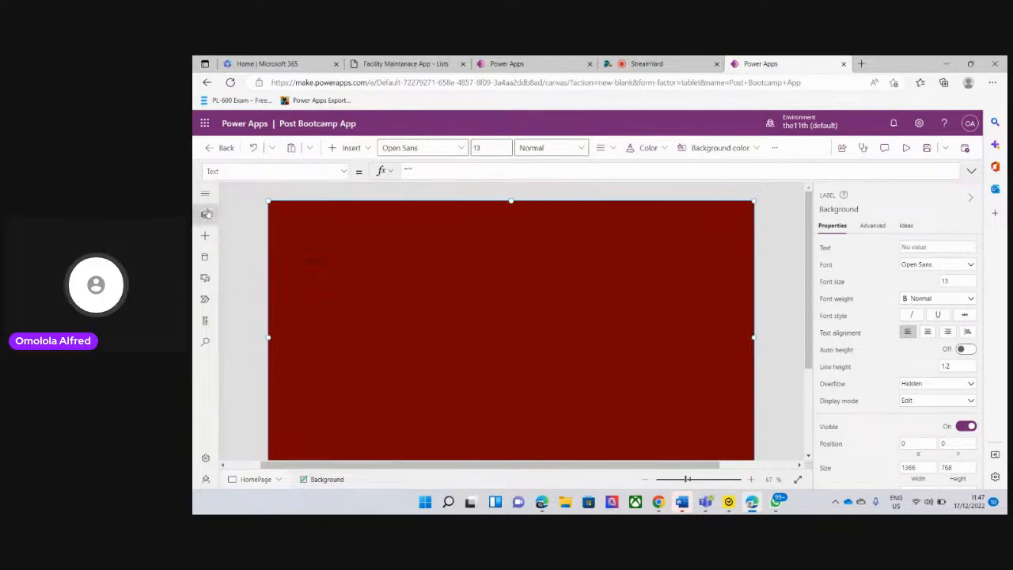
Reopen the tree of screens and rename the new HomePage label as AppName
left_click(206, 215)
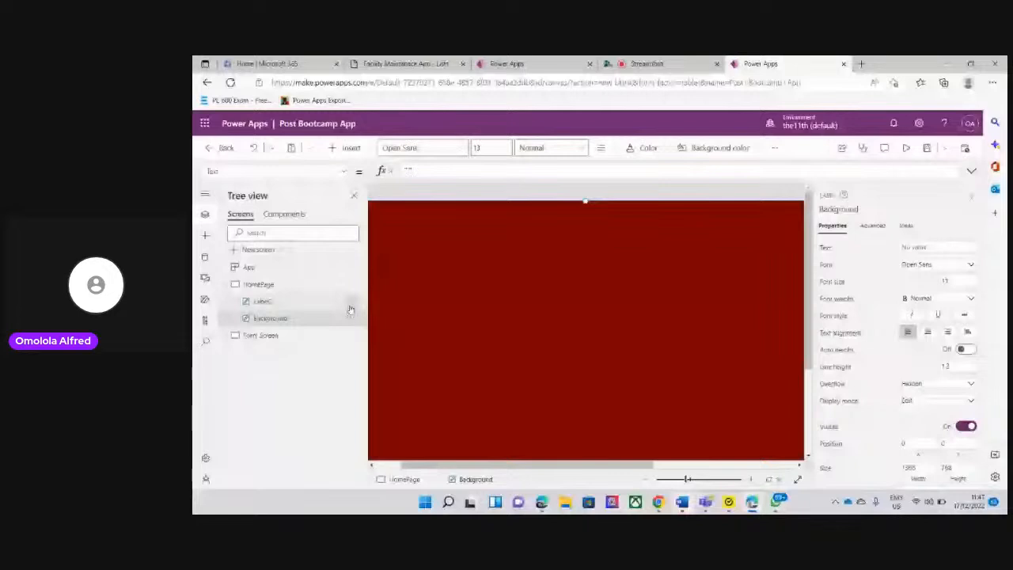
left_click(265, 302)
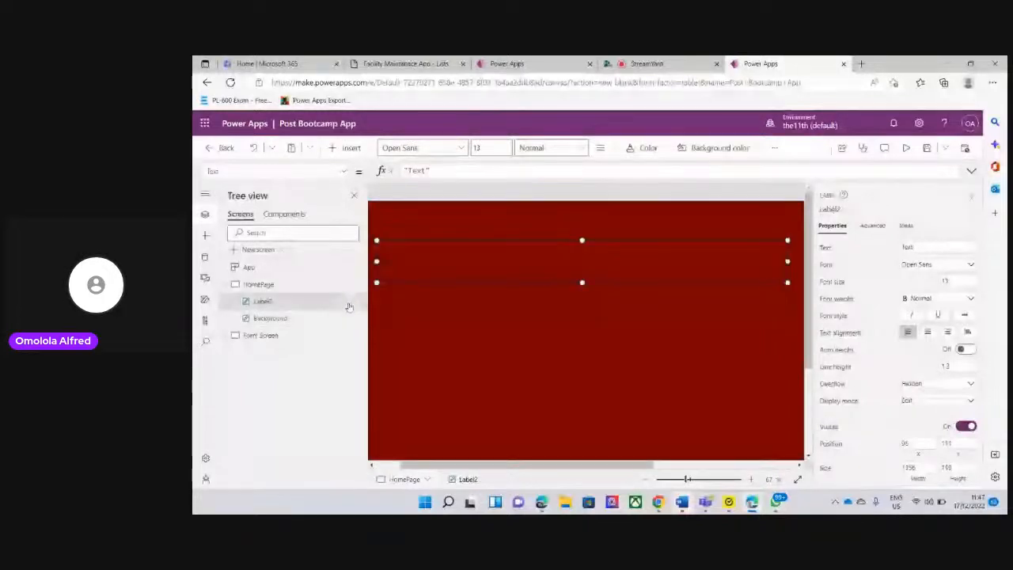
left_click(349, 305)
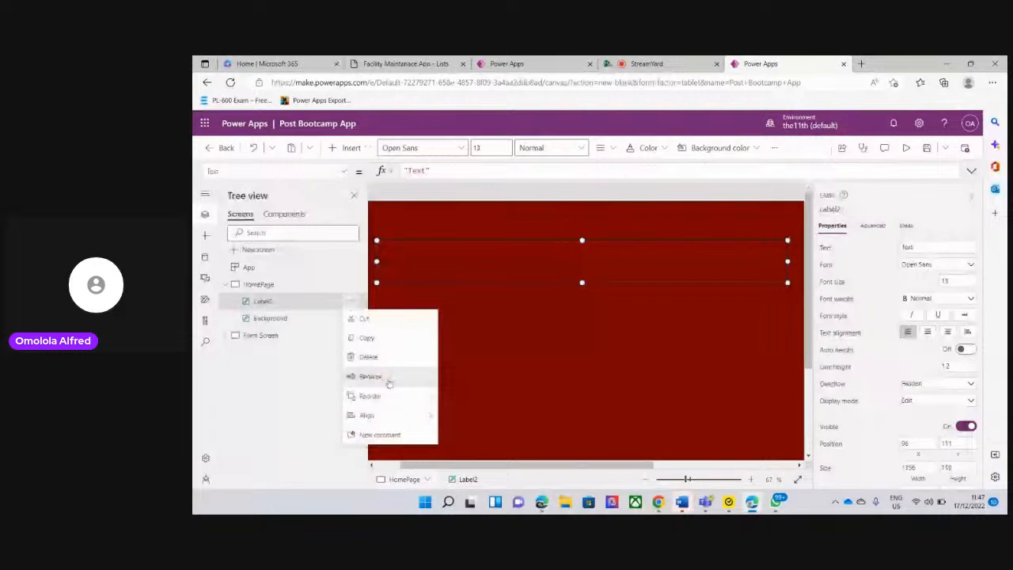
left_click(388, 381)
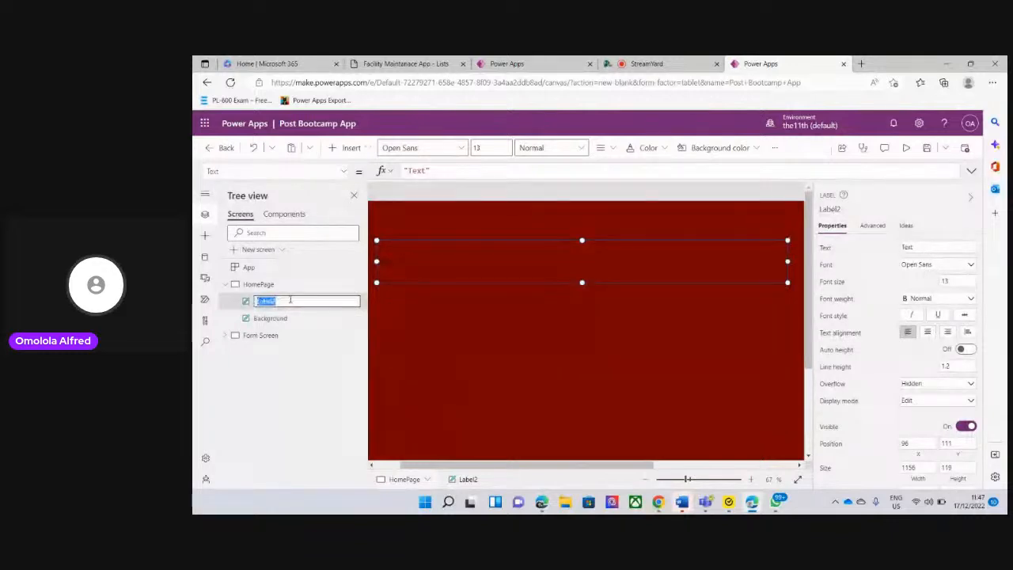
key("BackSpace")
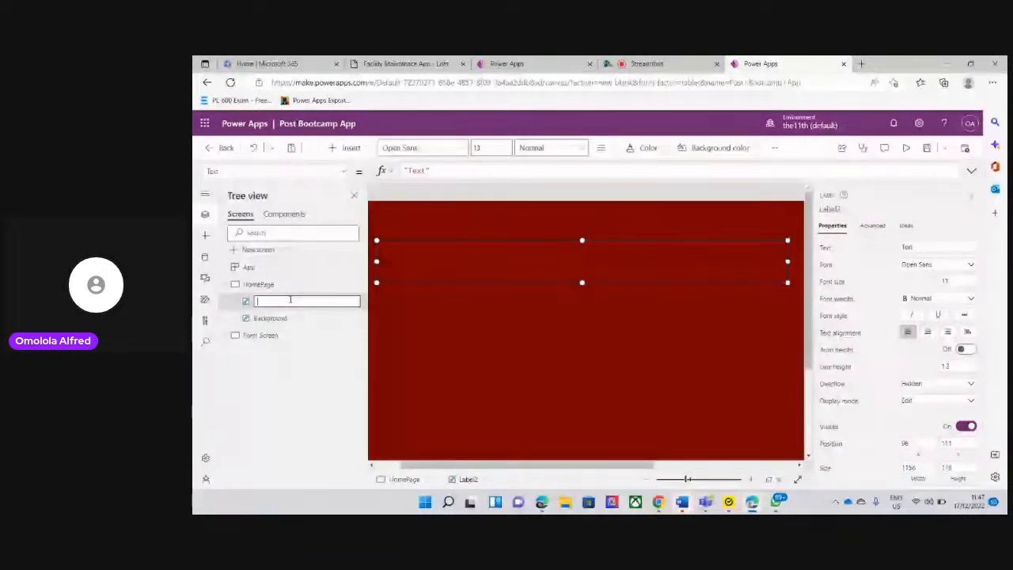
type("App")
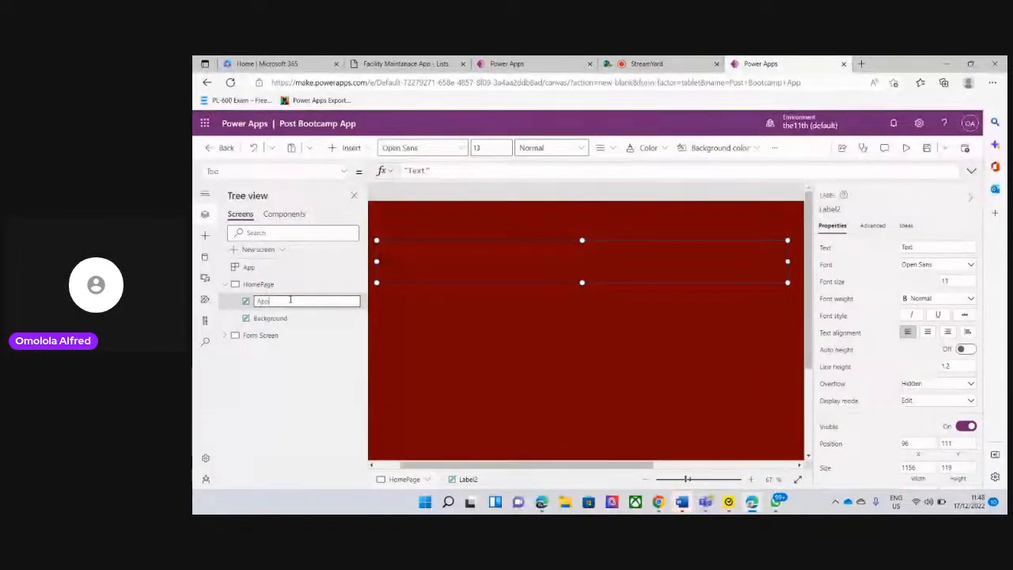
type("Name")
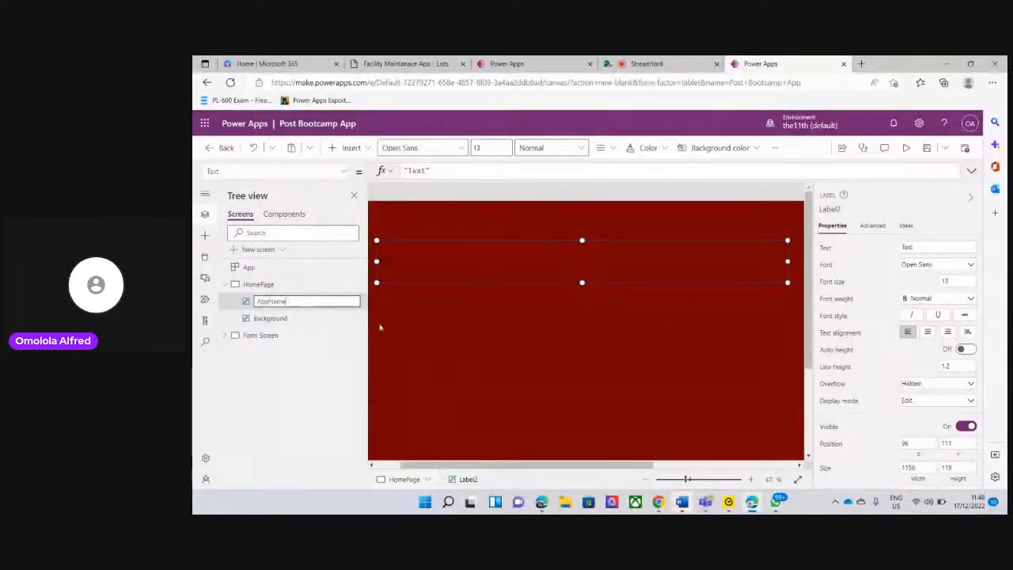
left_click(380, 328)
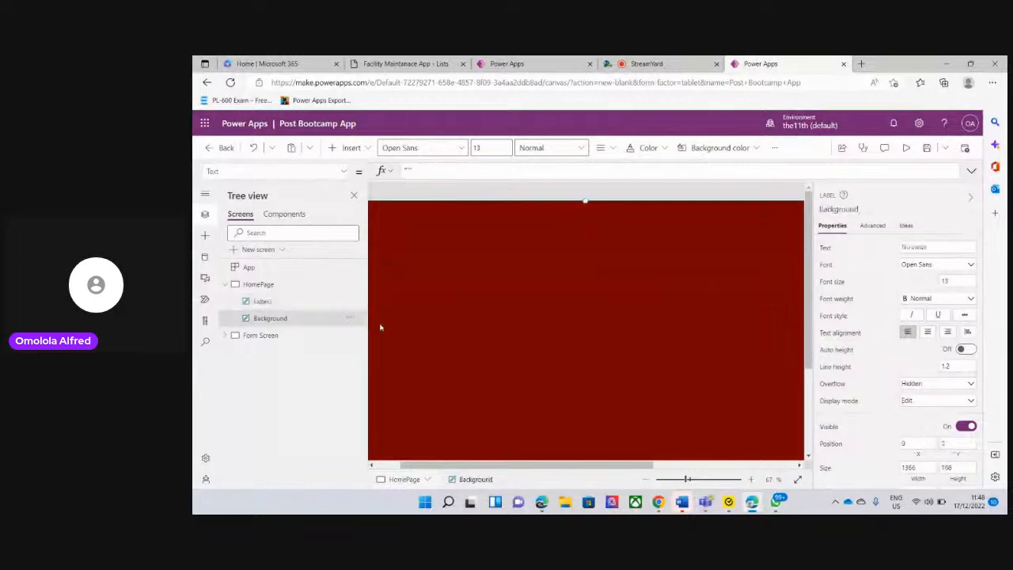
Set the AppName label's text to "Post Bootcamp"
left_click(277, 303)
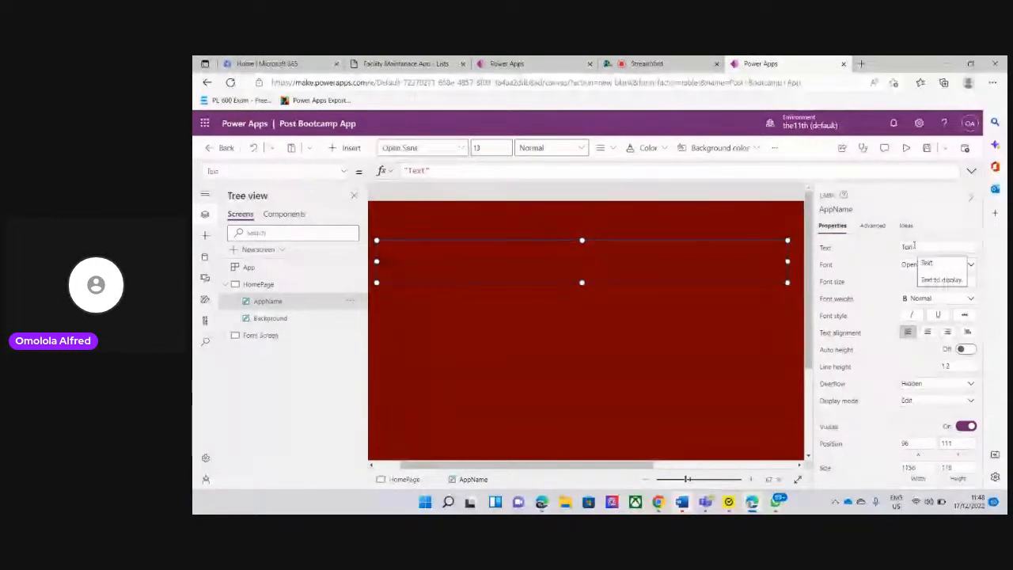
left_click(914, 245)
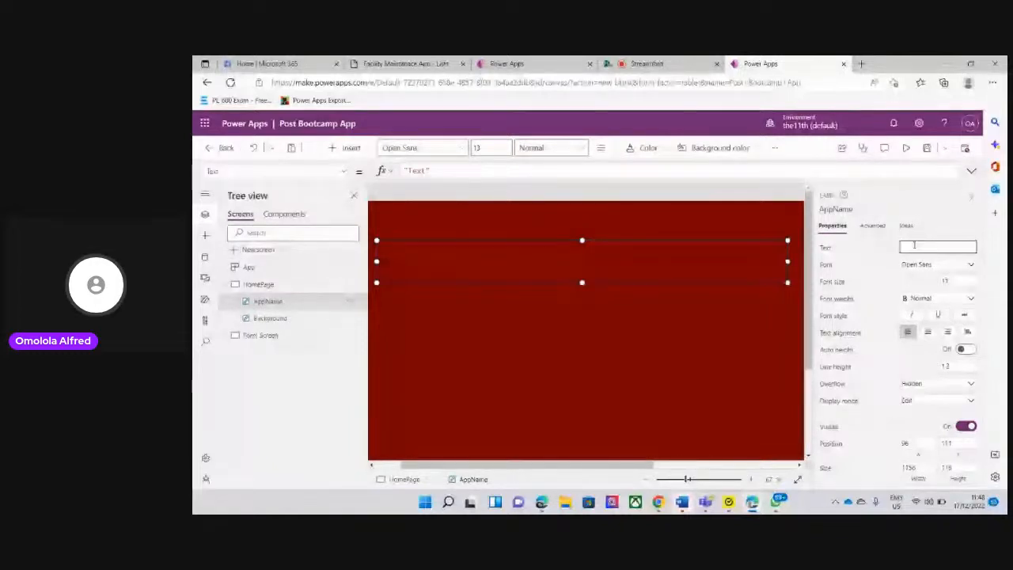
type("P")
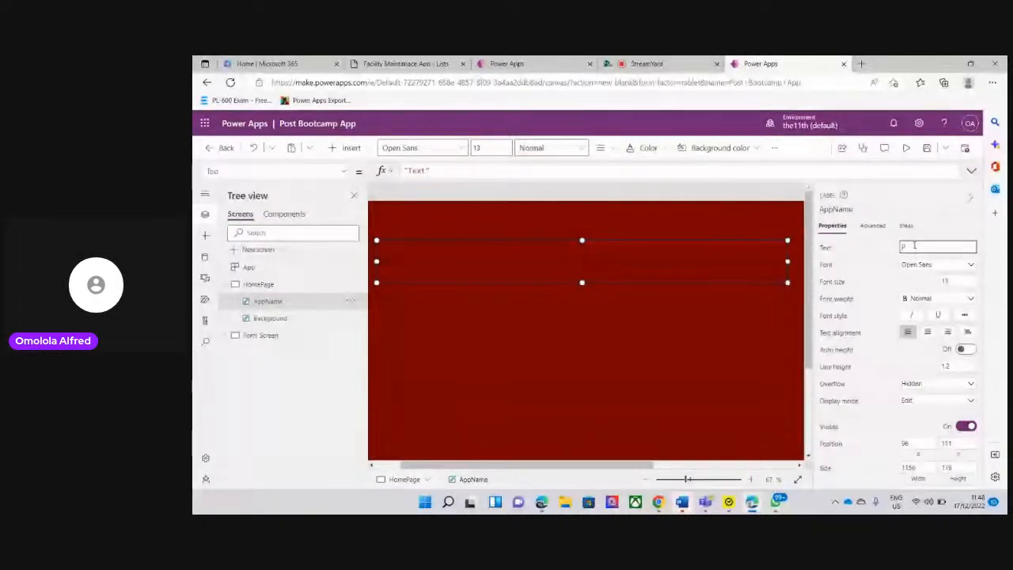
type("ost Bootc")
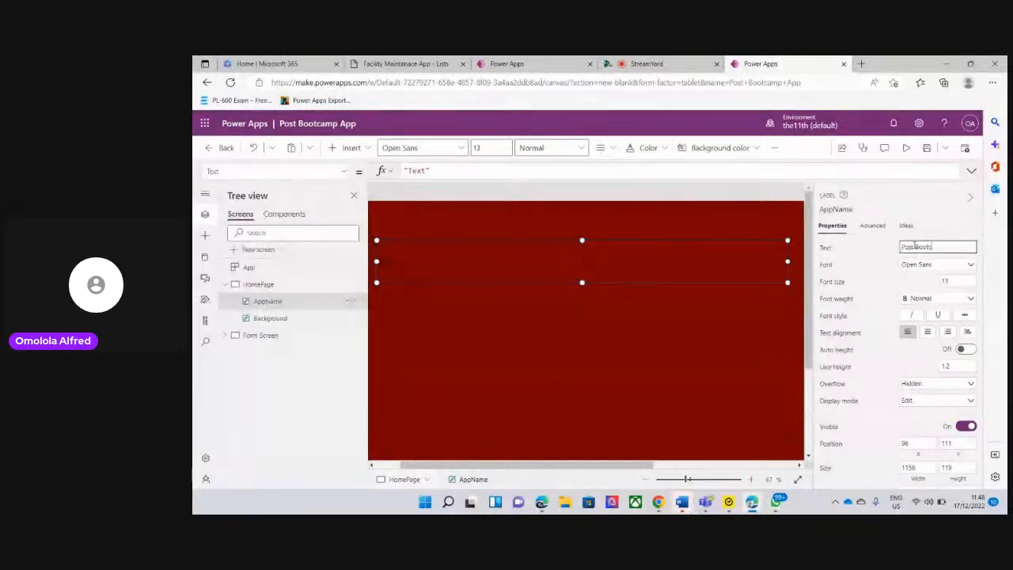
type("amp")
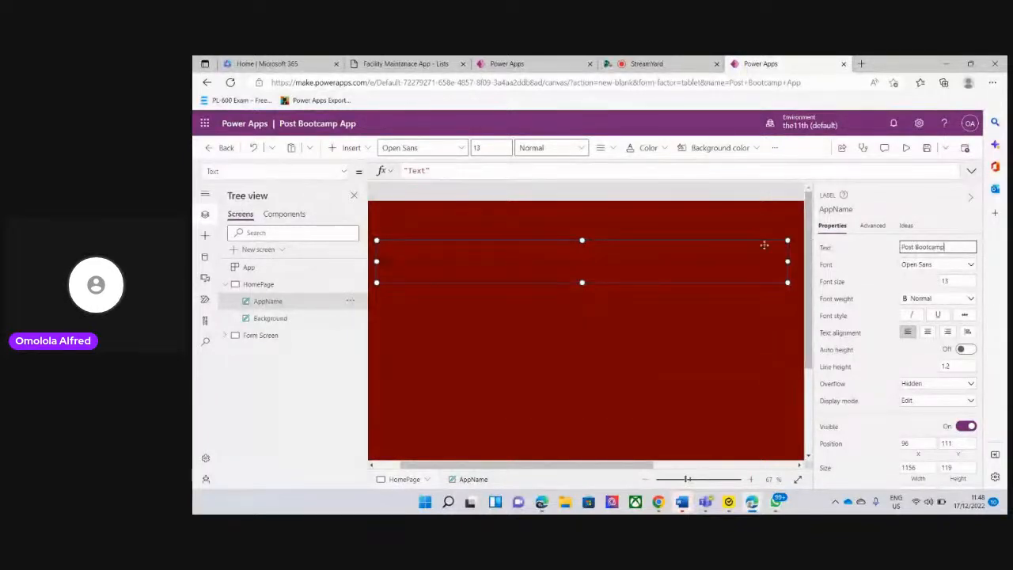
left_click(729, 266)
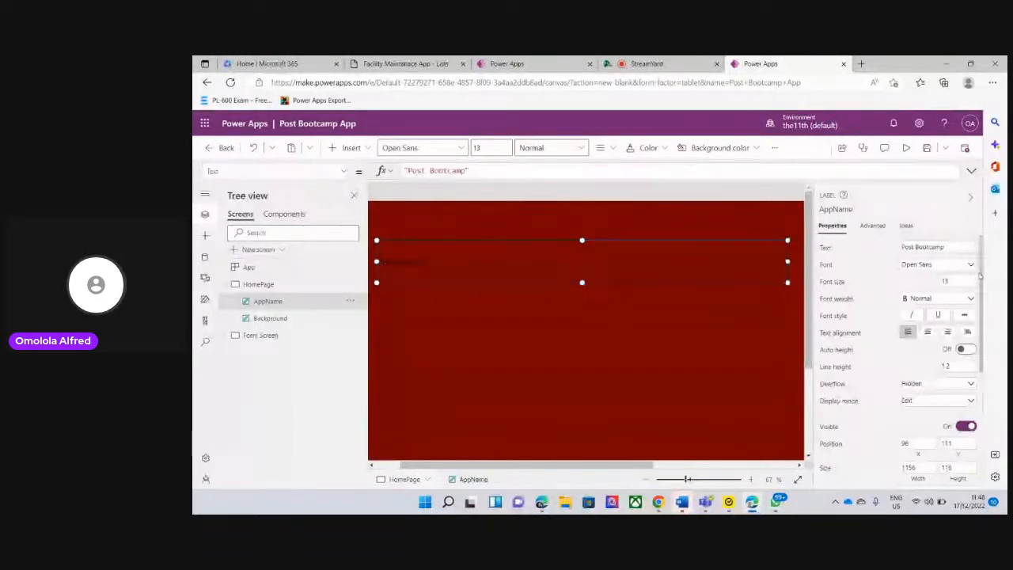
scroll(980, 332, "down", 2)
scroll(980, 330, "up", 2)
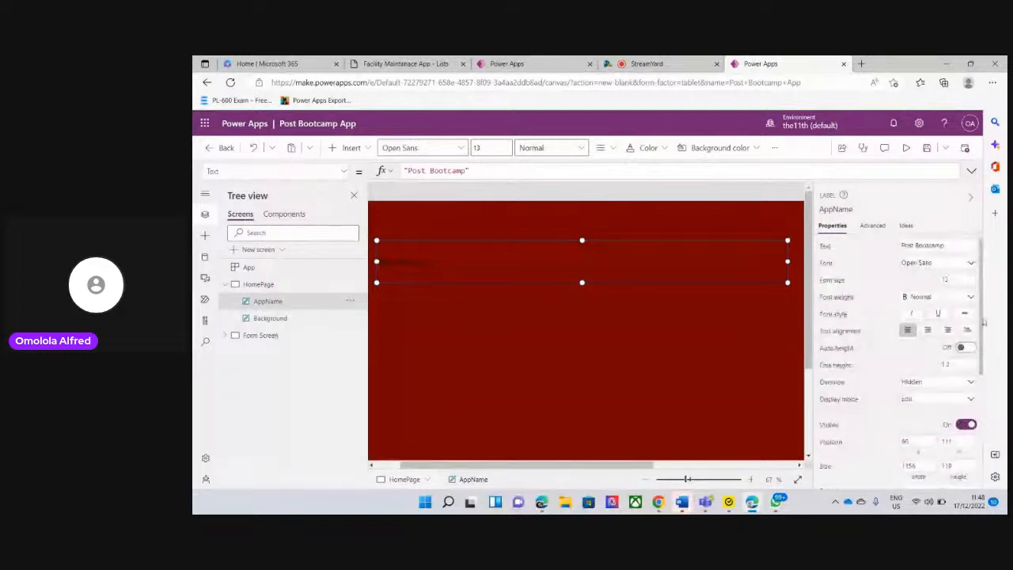
scroll(980, 324, "down", 2)
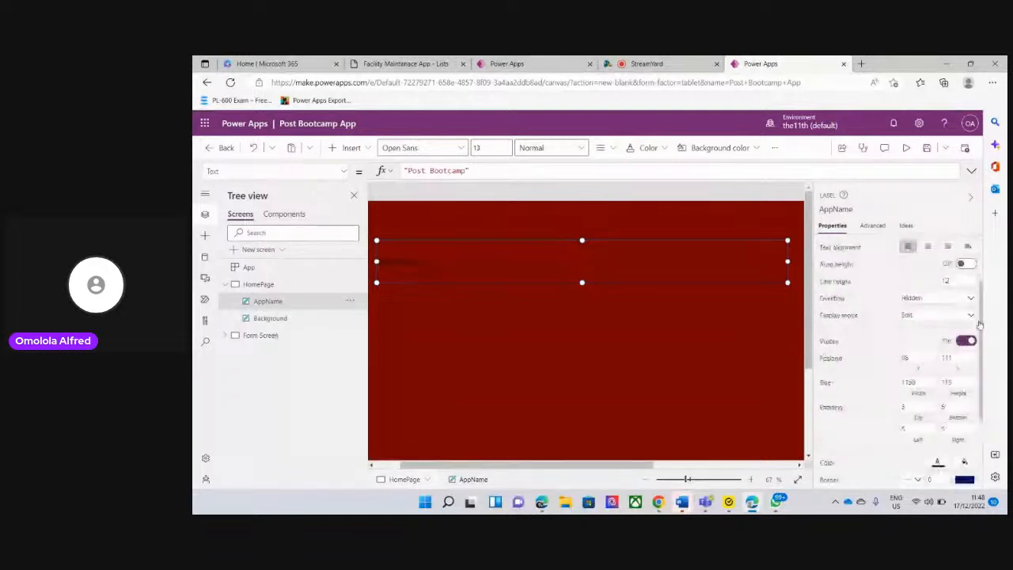
scroll(979, 324, "up", 2)
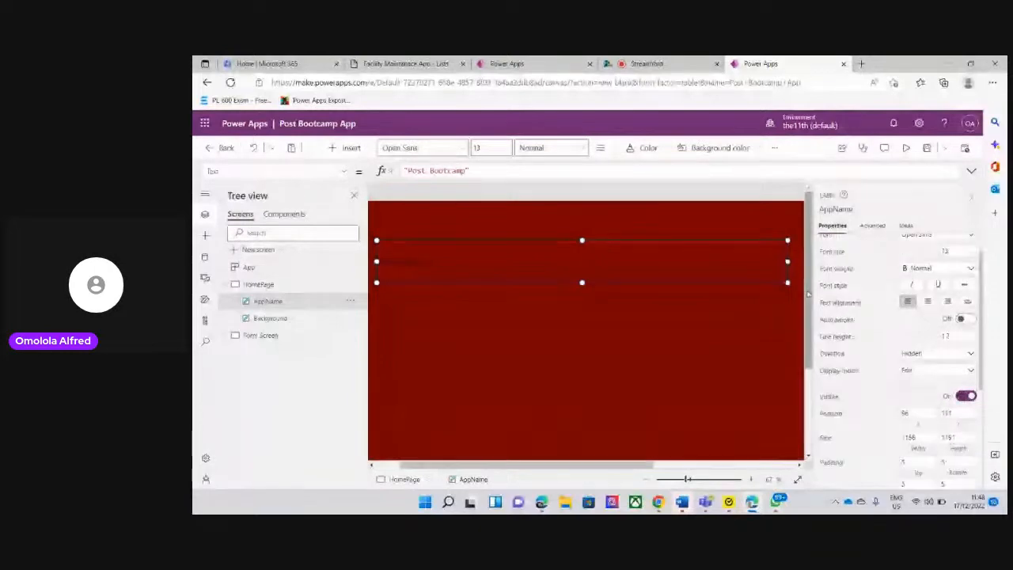
scroll(852, 273, "up", 1)
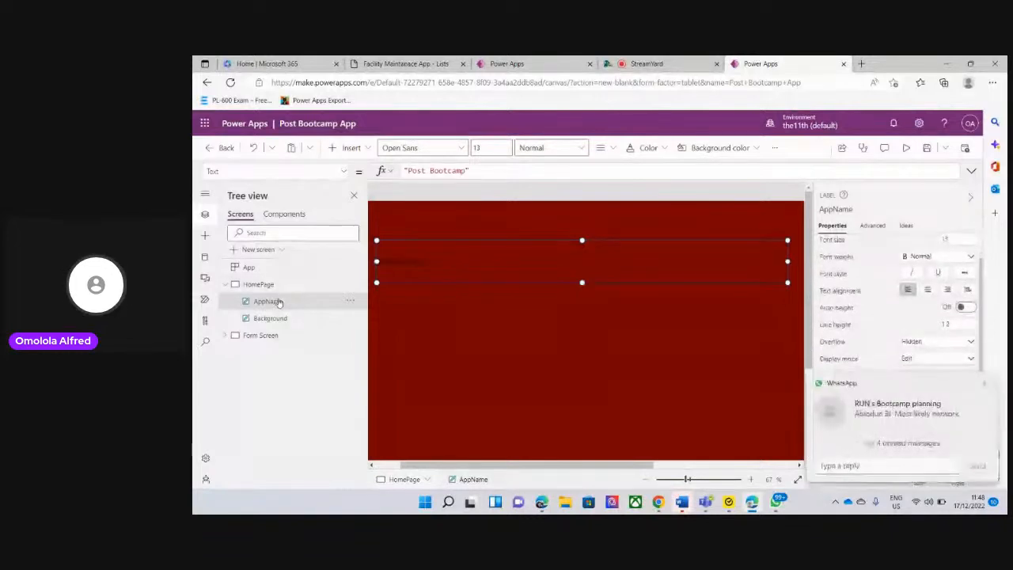
double_click(279, 302)
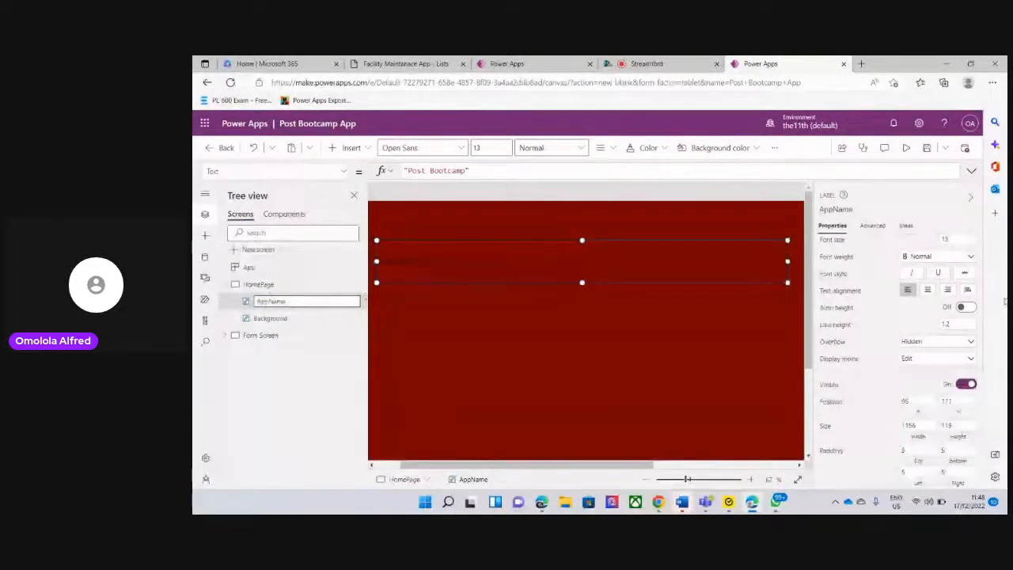
Set the AppName label's font size to 40
scroll(980, 372, "up", 1)
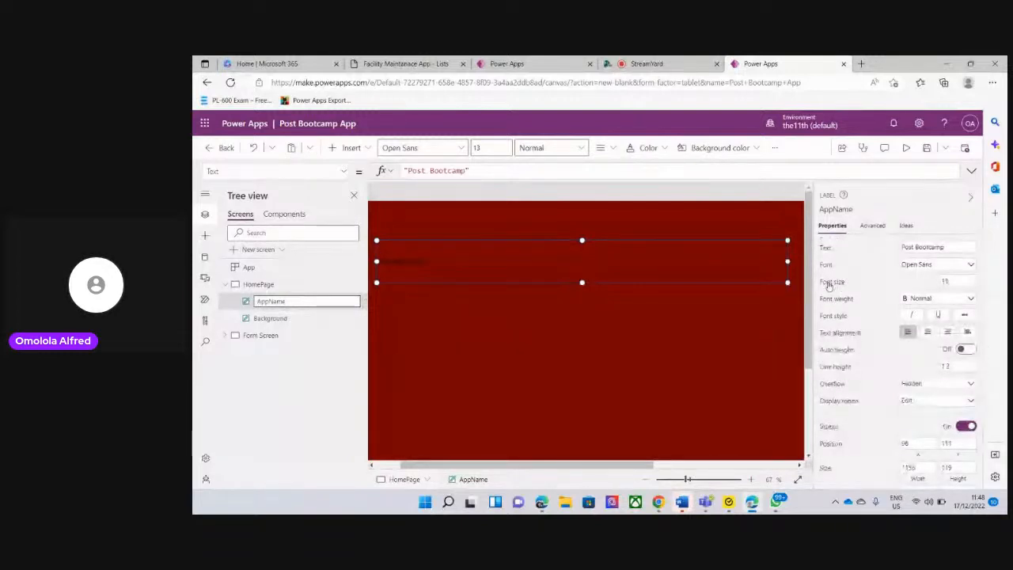
left_click(951, 283)
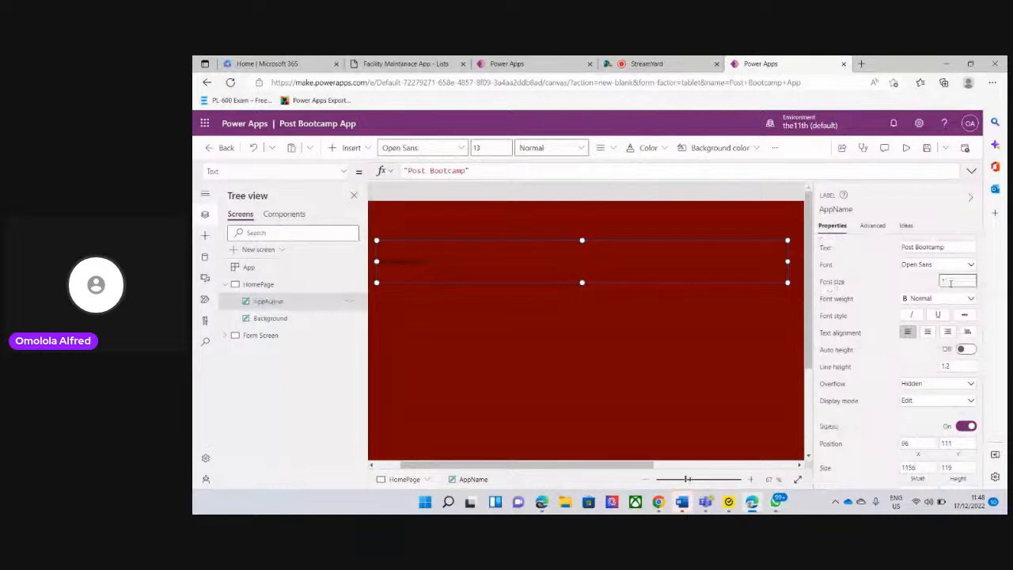
key("BackSpace")
key("BackSpace")
type("40")
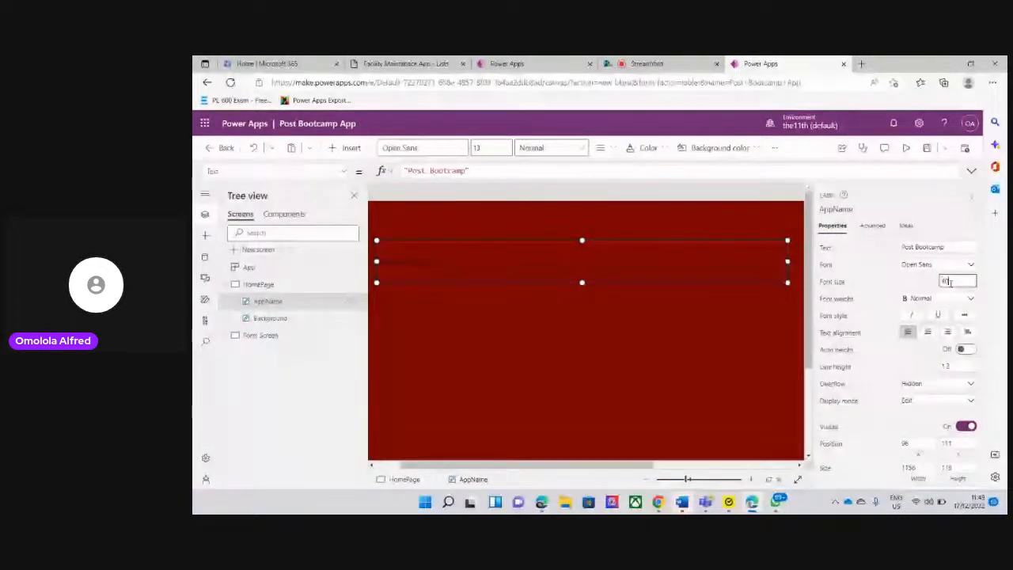
left_click(713, 269)
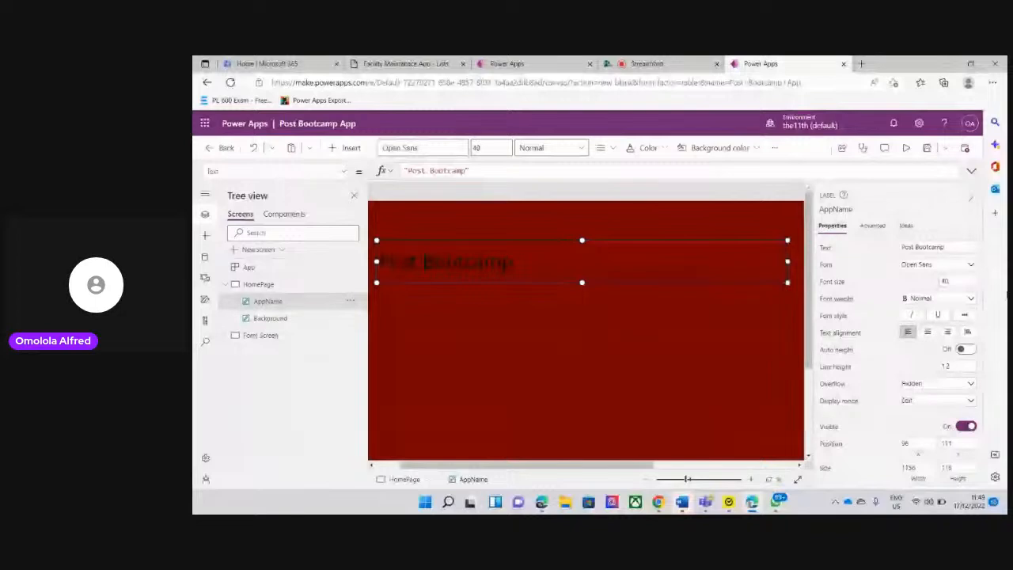
Make the AppName label's text bold and centre-align it
left_click(959, 299)
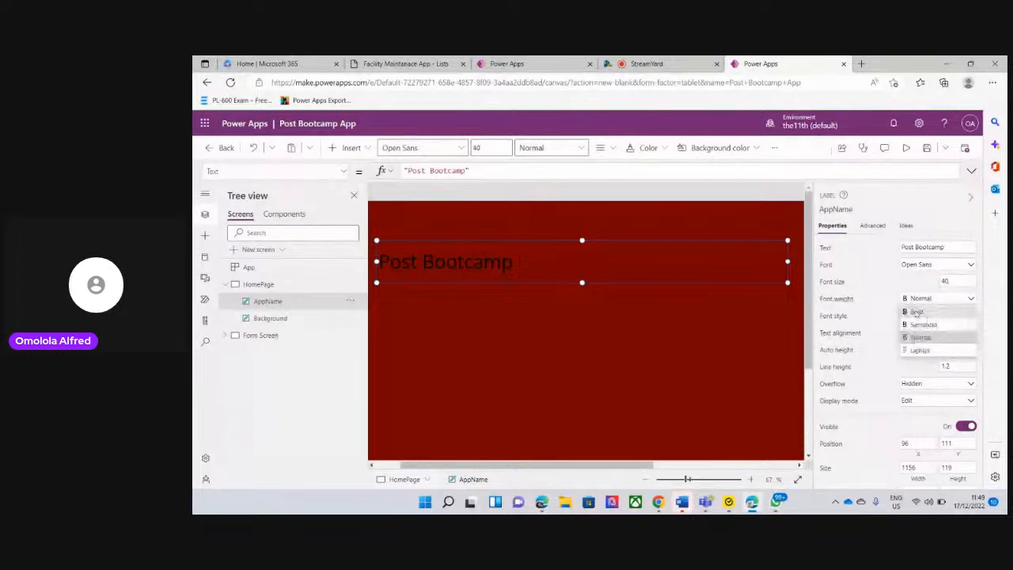
left_click(915, 312)
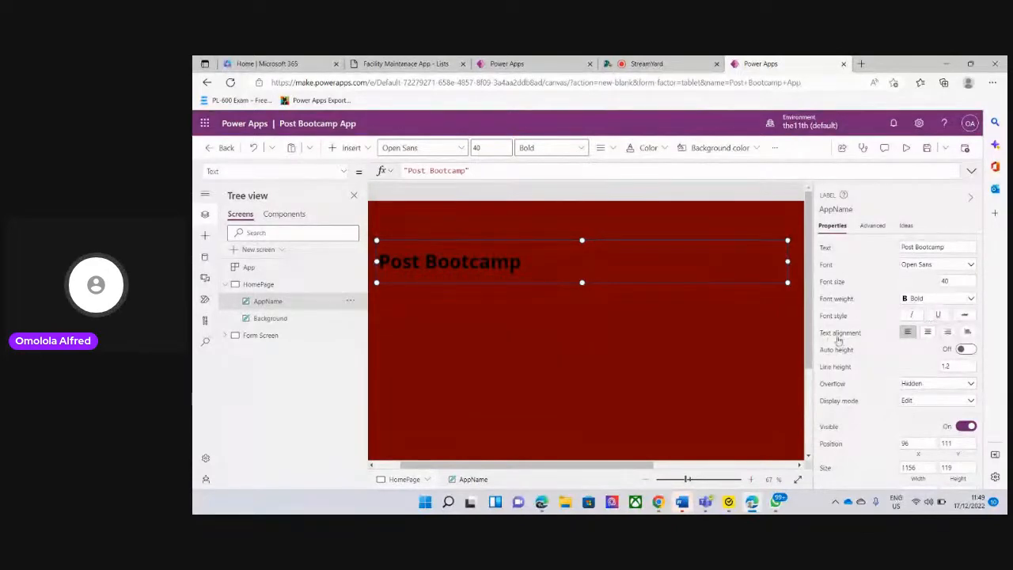
left_click(930, 332)
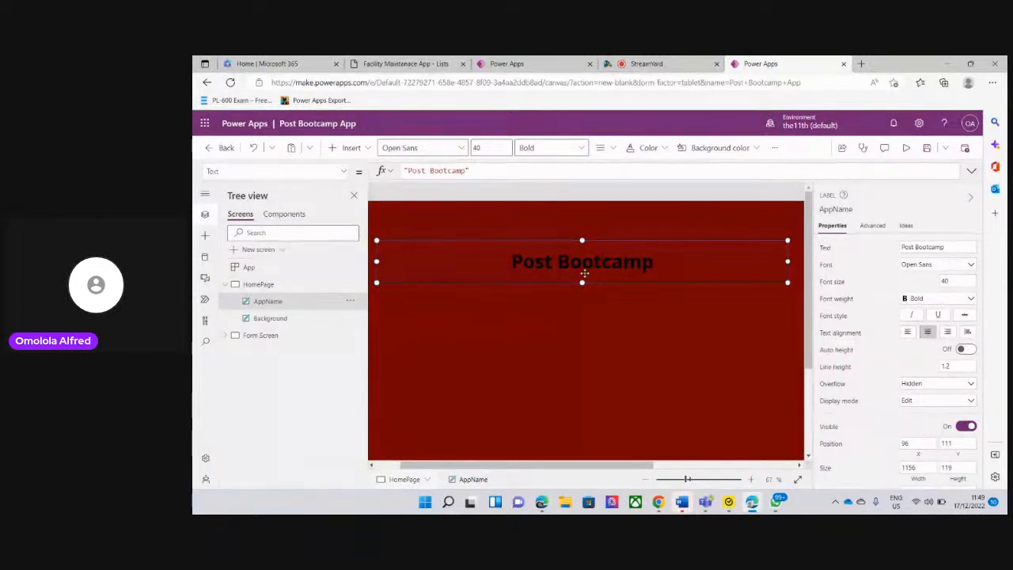
Change the AppName label's text colour to white
scroll(942, 357, "down", 3)
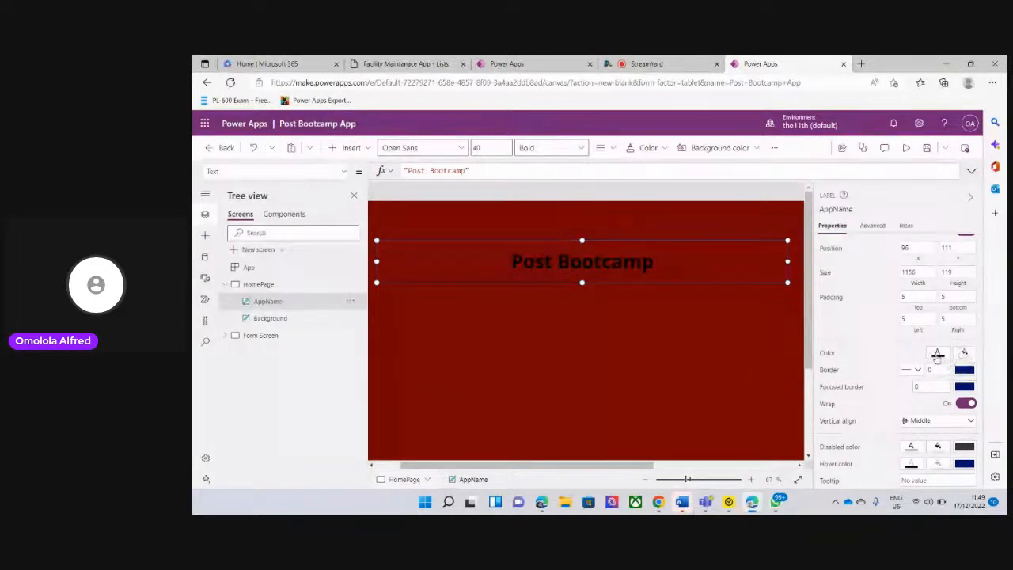
left_click(937, 356)
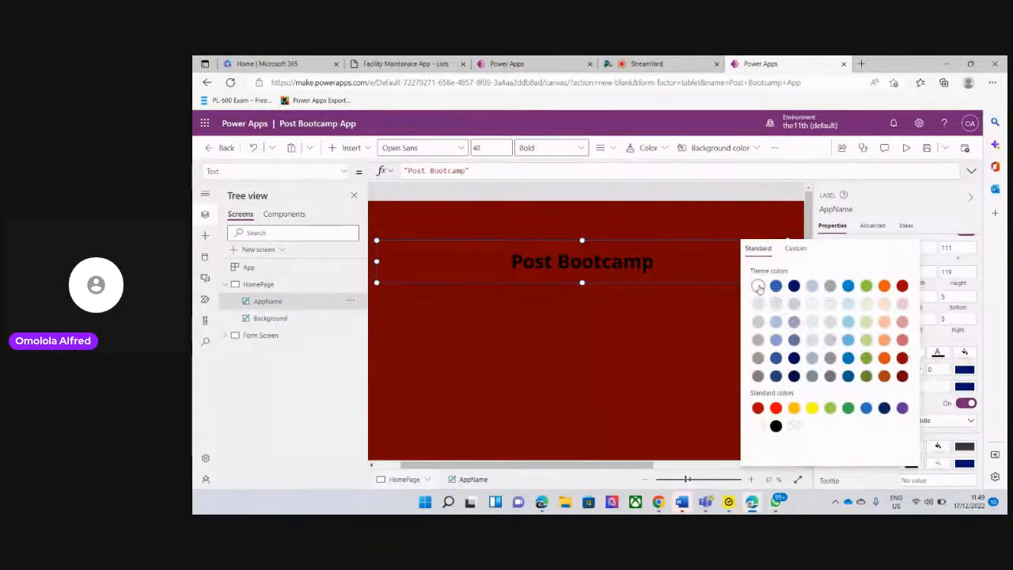
left_click(758, 286)
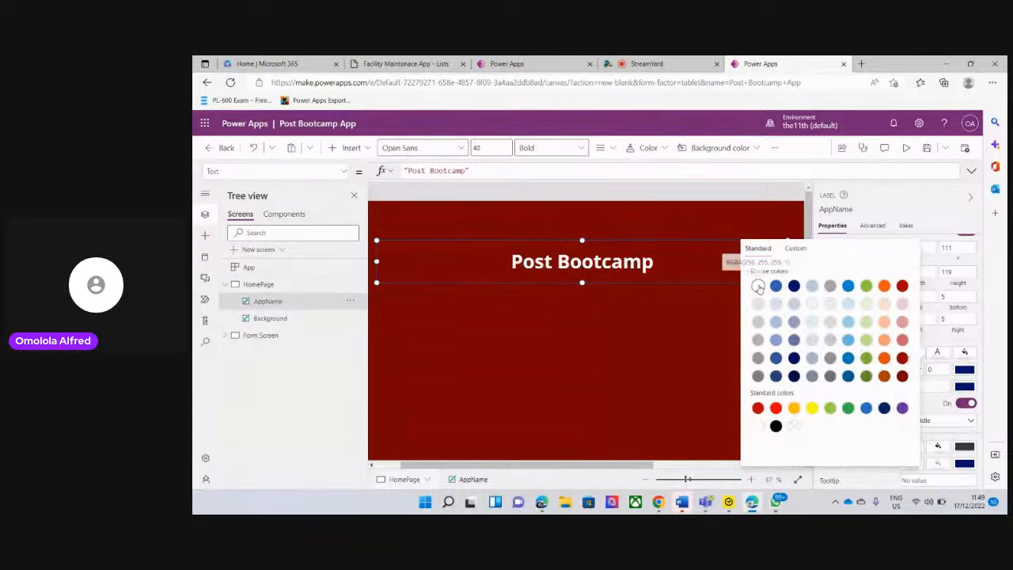
left_click(604, 329)
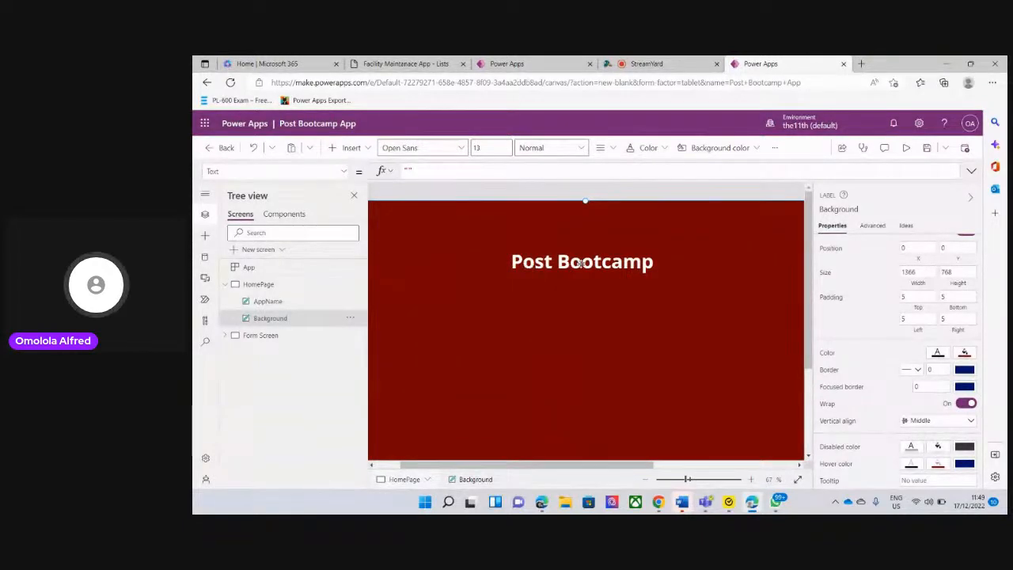
Look through the border styles for the AppName label, check the title border in Facility Maintenance App, and return to Post Bootcamp App
left_click(275, 301)
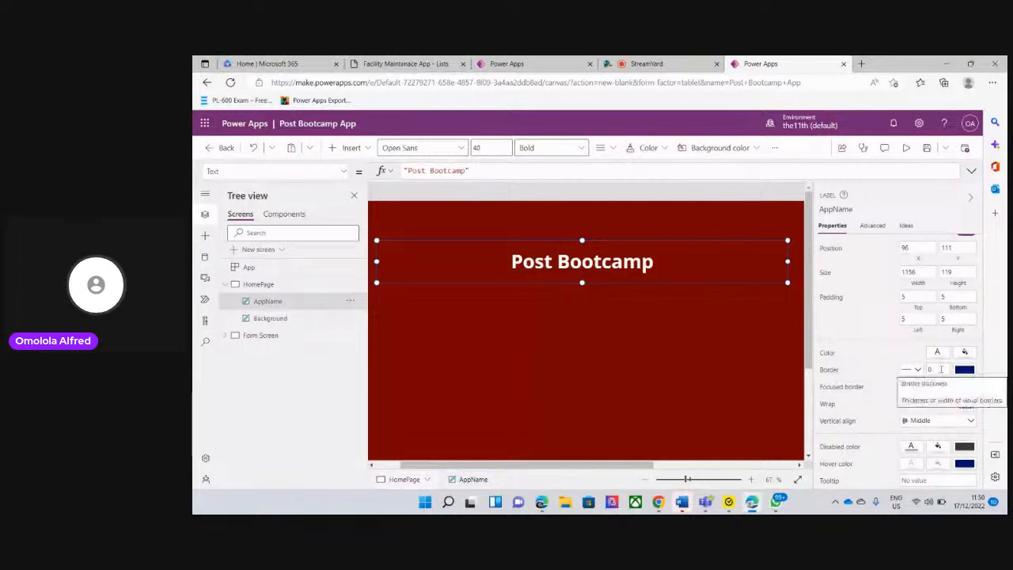
left_click(916, 370)
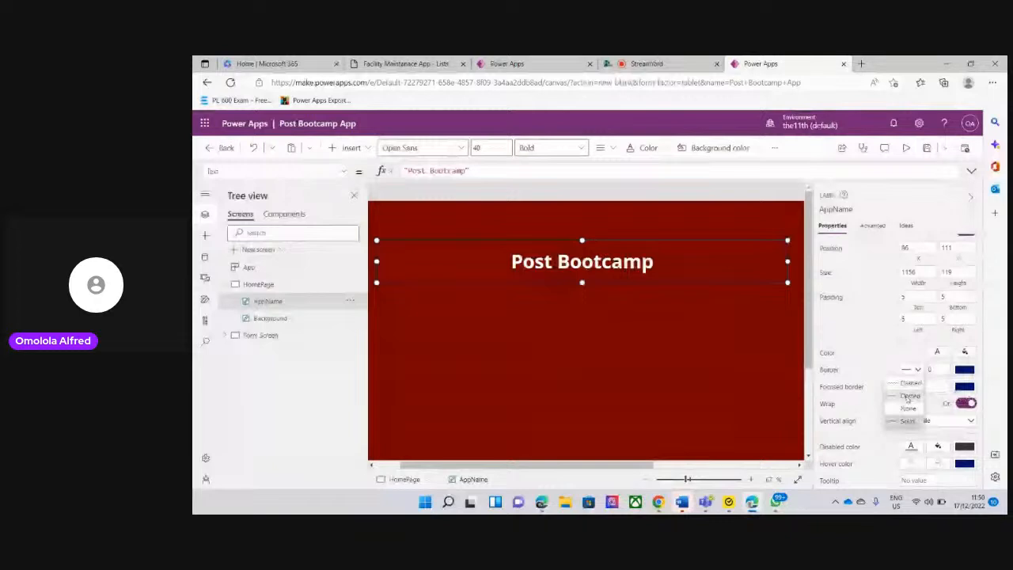
left_click(518, 64)
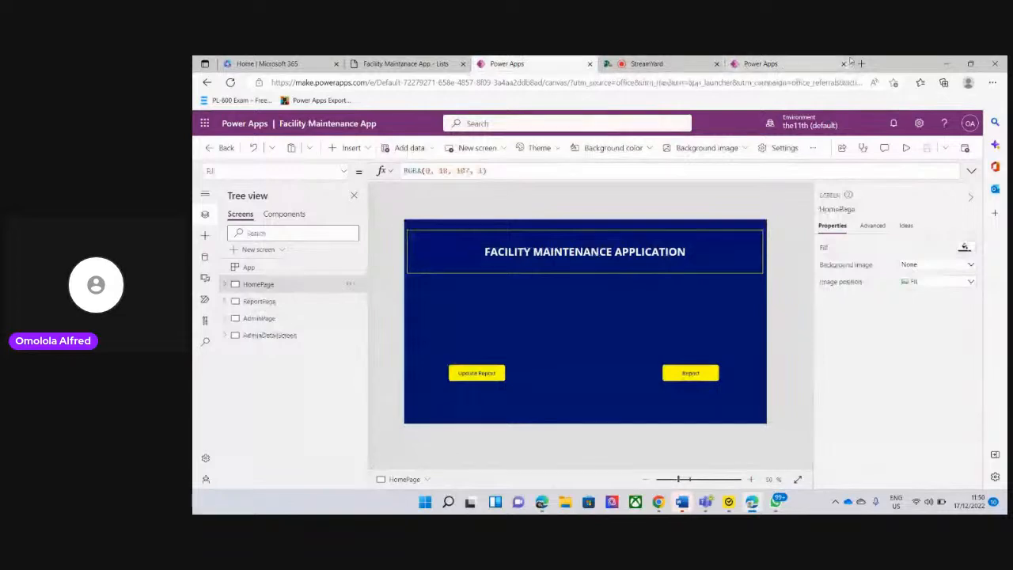
left_click(792, 63)
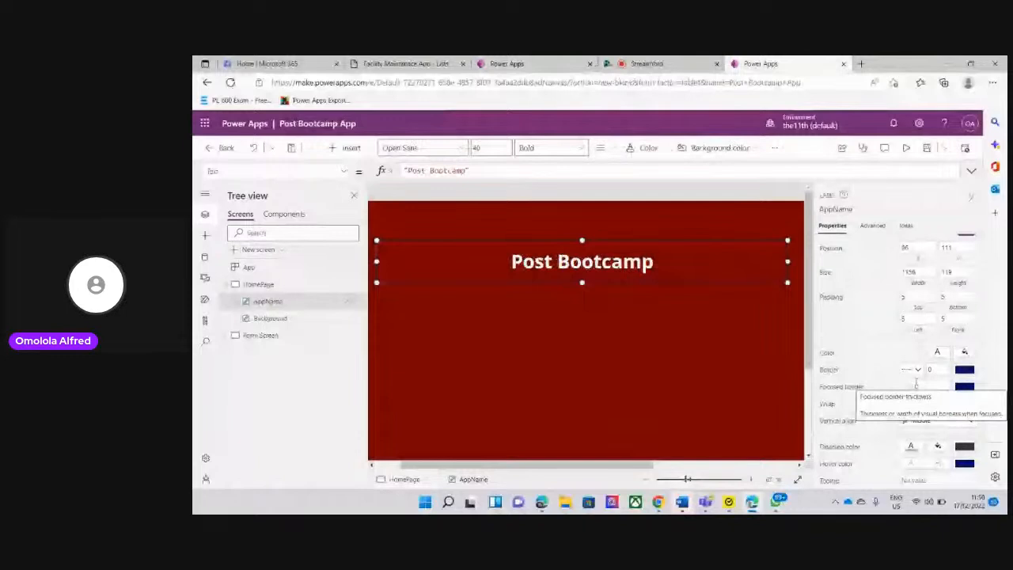
Set the Background label's border thickness to 6 and check the whole HomePage with the label deselected
left_click(645, 339)
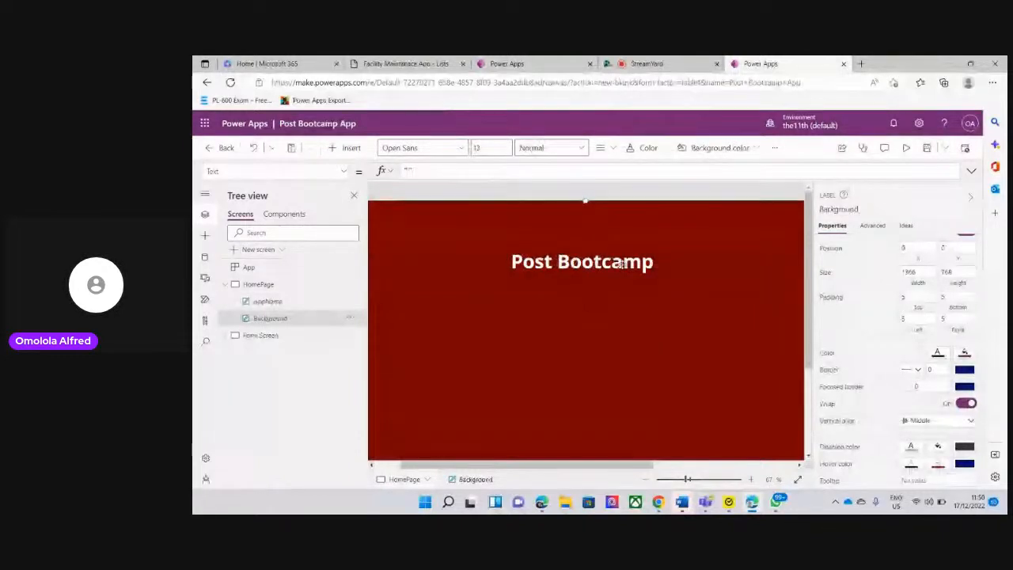
left_click(939, 370)
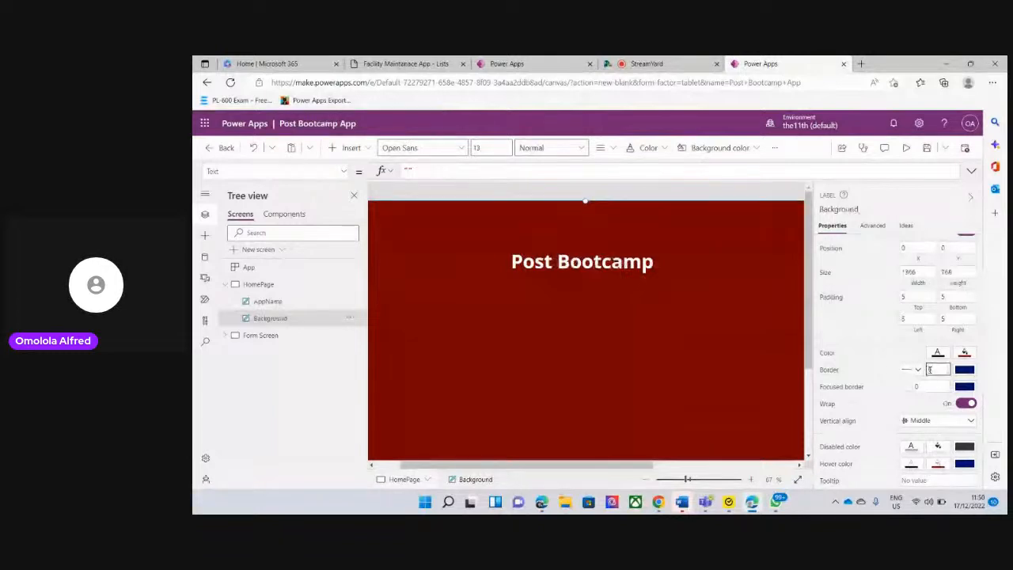
left_click(733, 344)
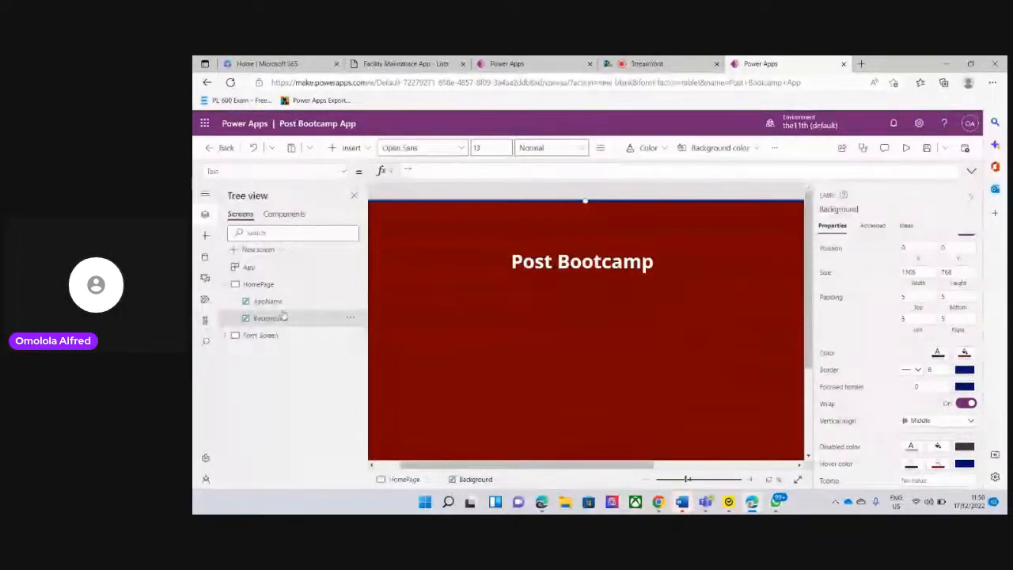
left_click(798, 480)
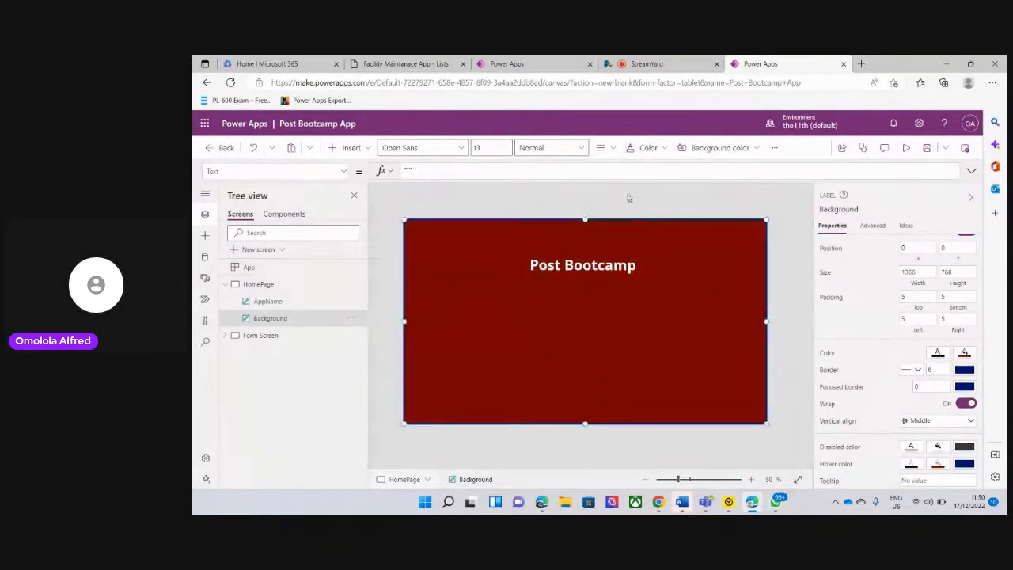
left_click(613, 201)
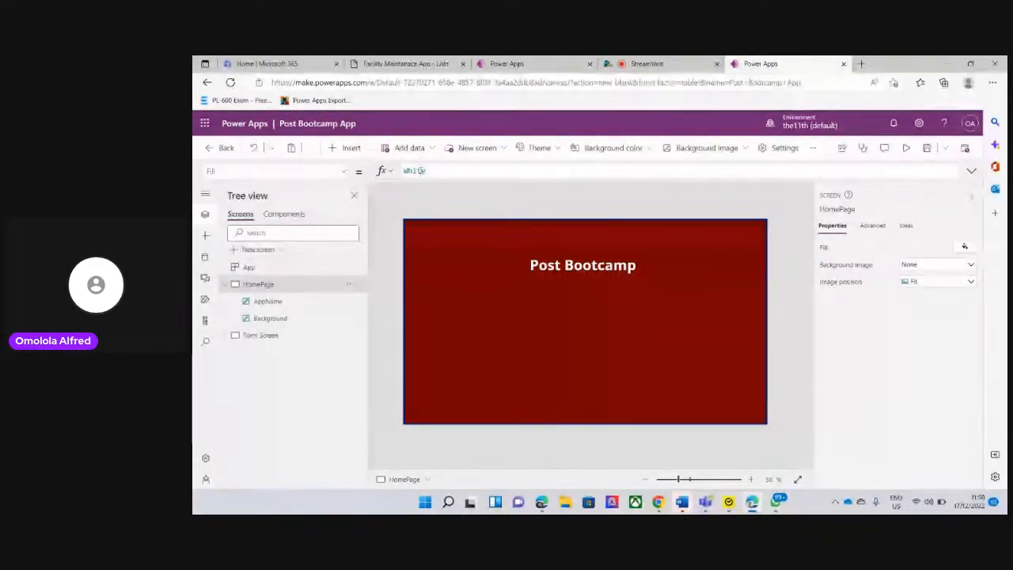
Reset the Background label's border thickness to 0
left_click(271, 318)
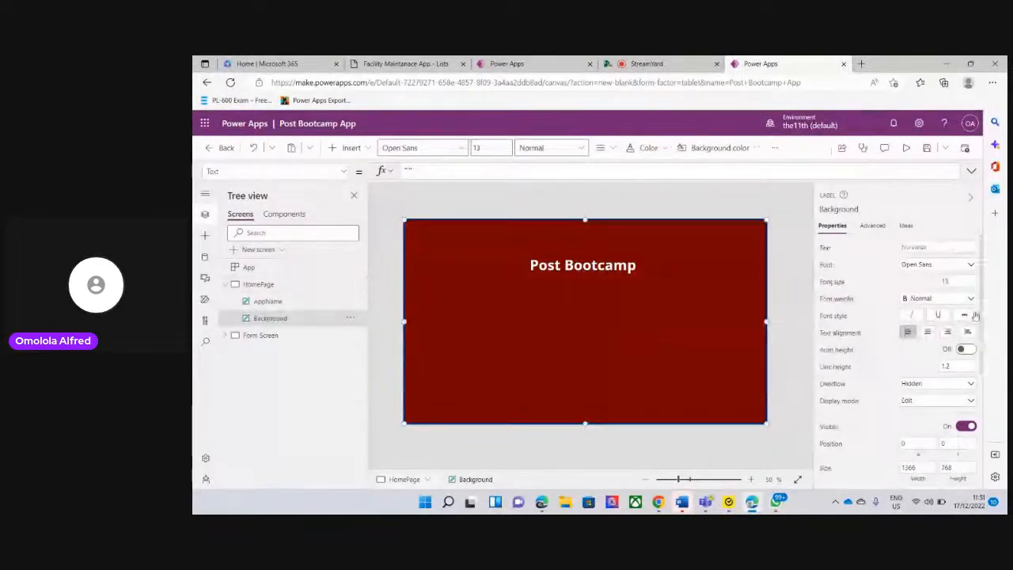
scroll(979, 329, "down", 1)
scroll(979, 329, "down", 3)
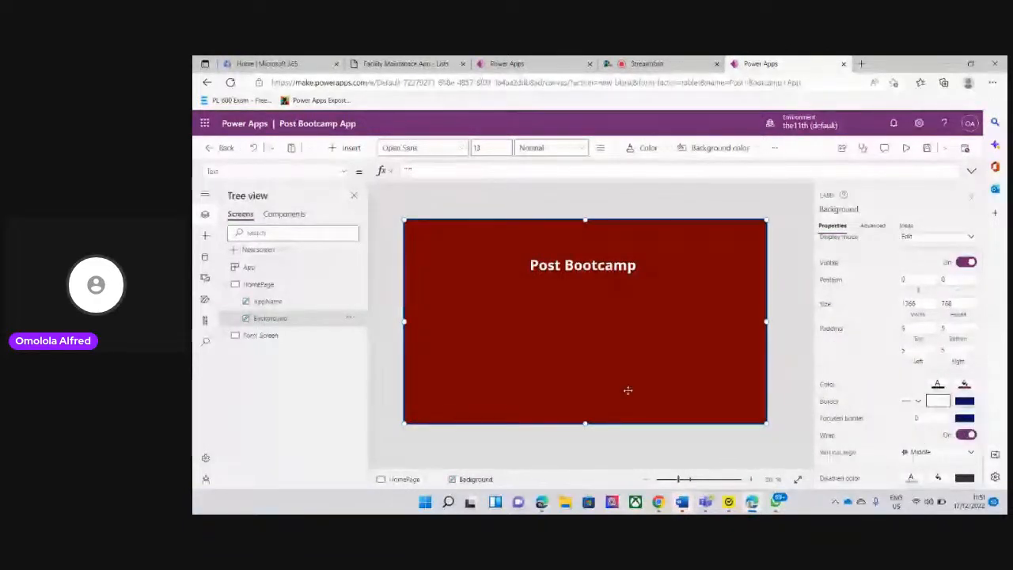
Give the AppName label a dashed border with a thickness of 6
left_click(269, 302)
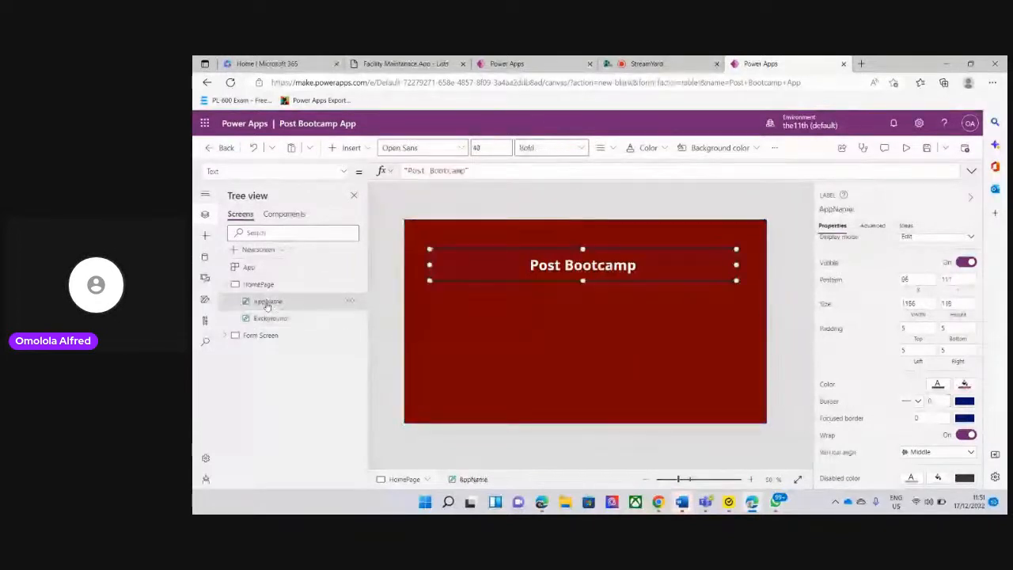
left_click(914, 402)
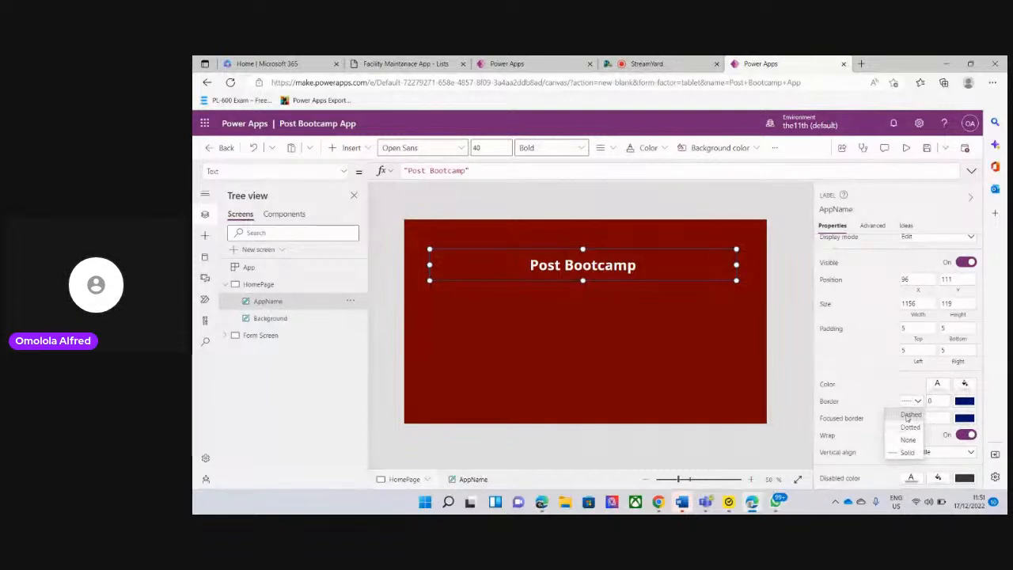
left_click(909, 415)
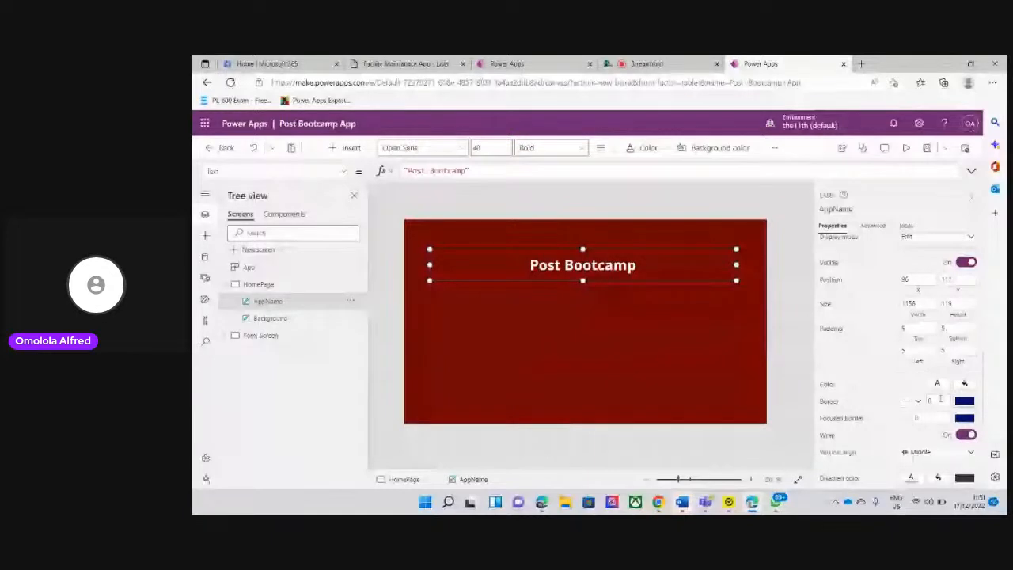
left_click(939, 400)
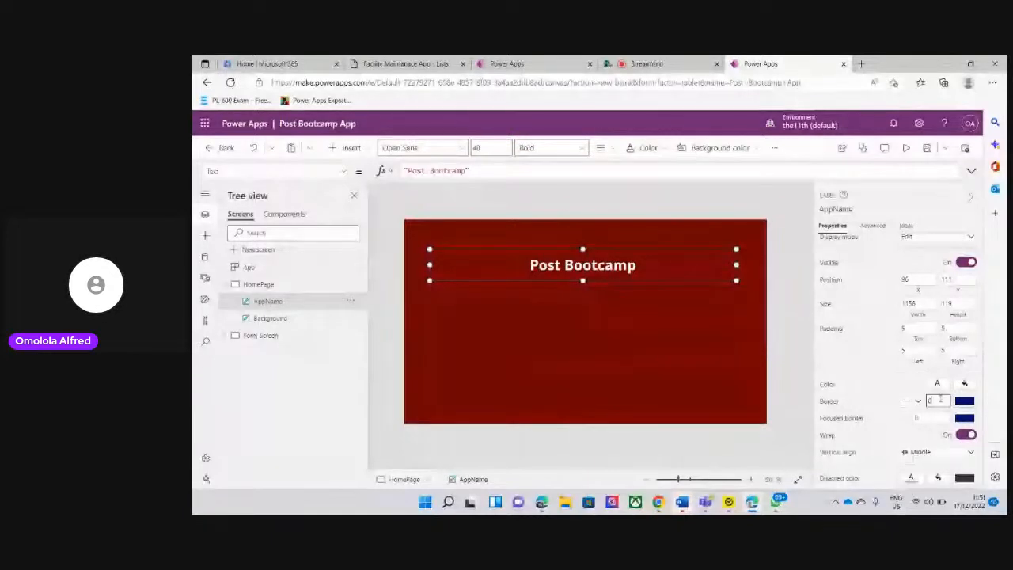
left_click(654, 339)
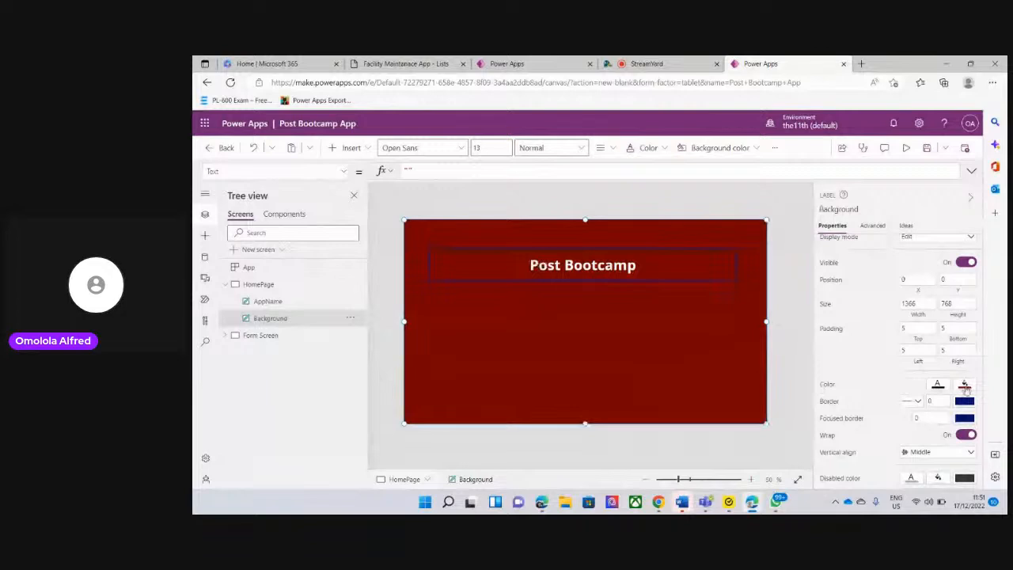
Set the Background label's border style to Dashed
left_click(831, 407)
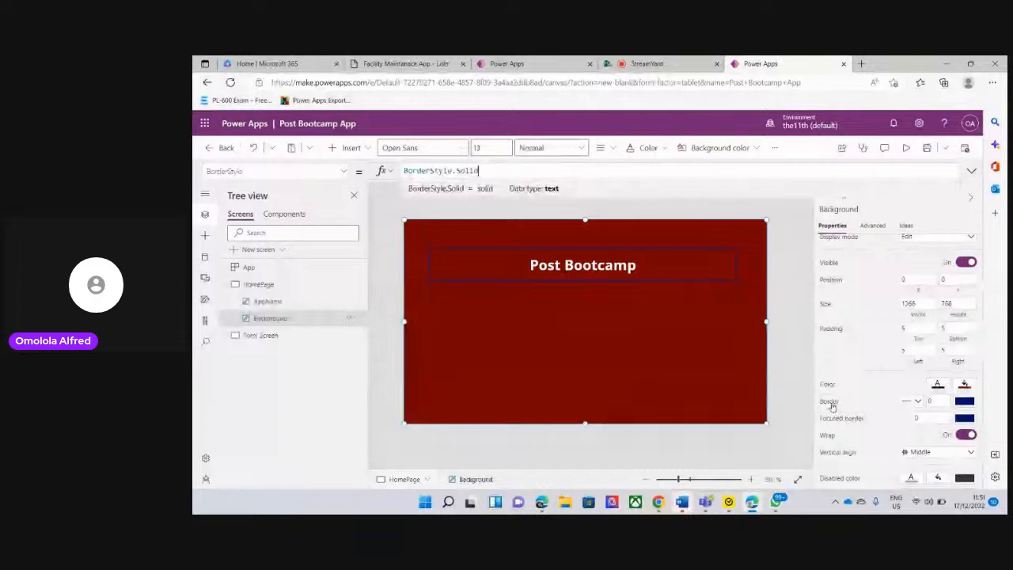
left_click(917, 401)
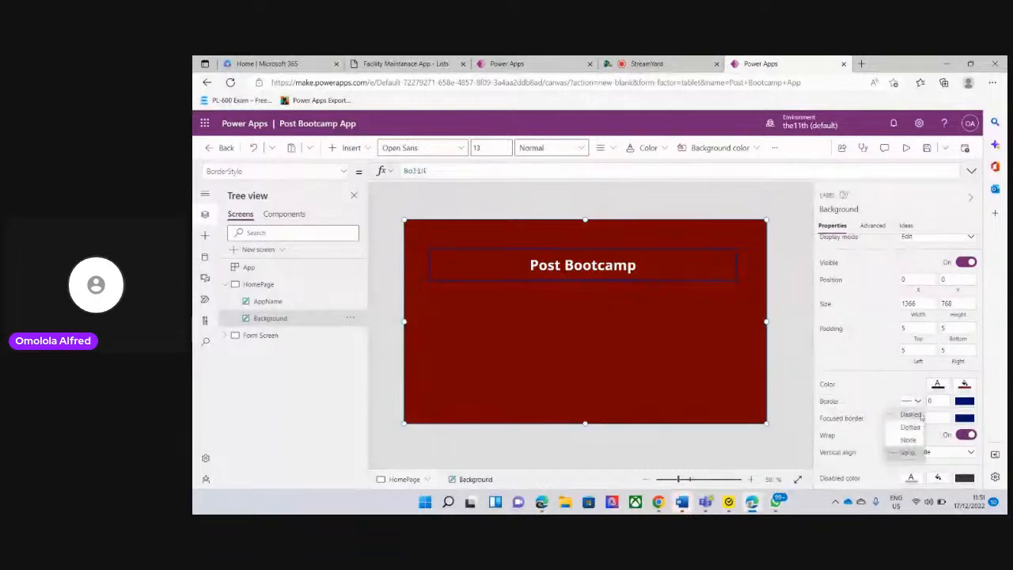
left_click(912, 415)
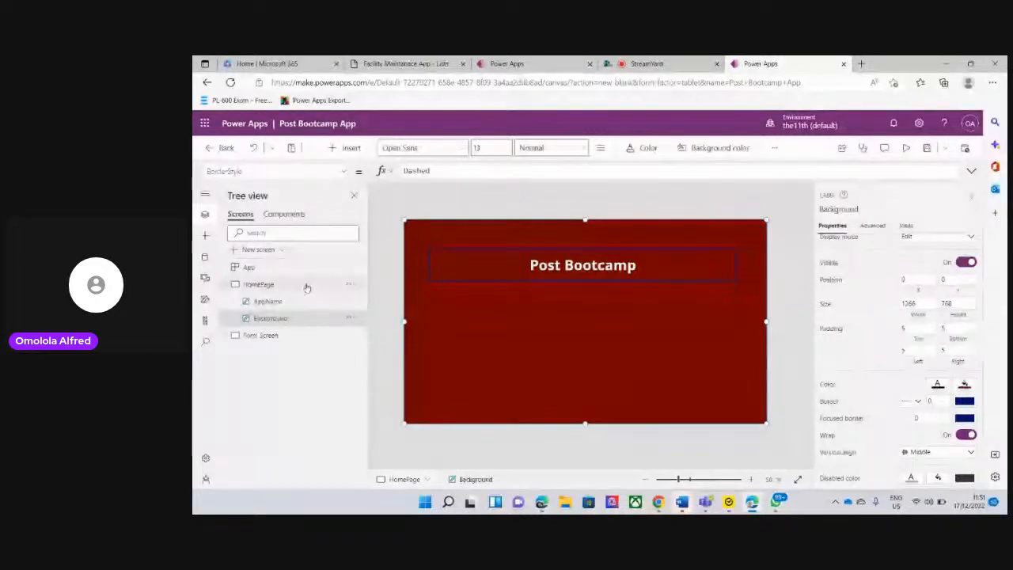
Apply the Dashed border style to the AppName label again and change its border colour to white
left_click(290, 301)
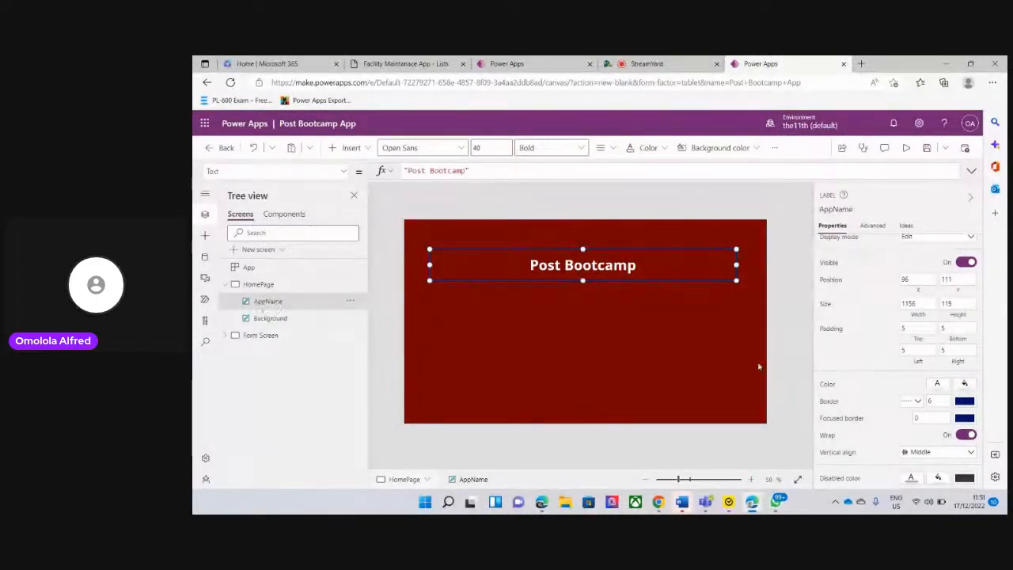
left_click(916, 402)
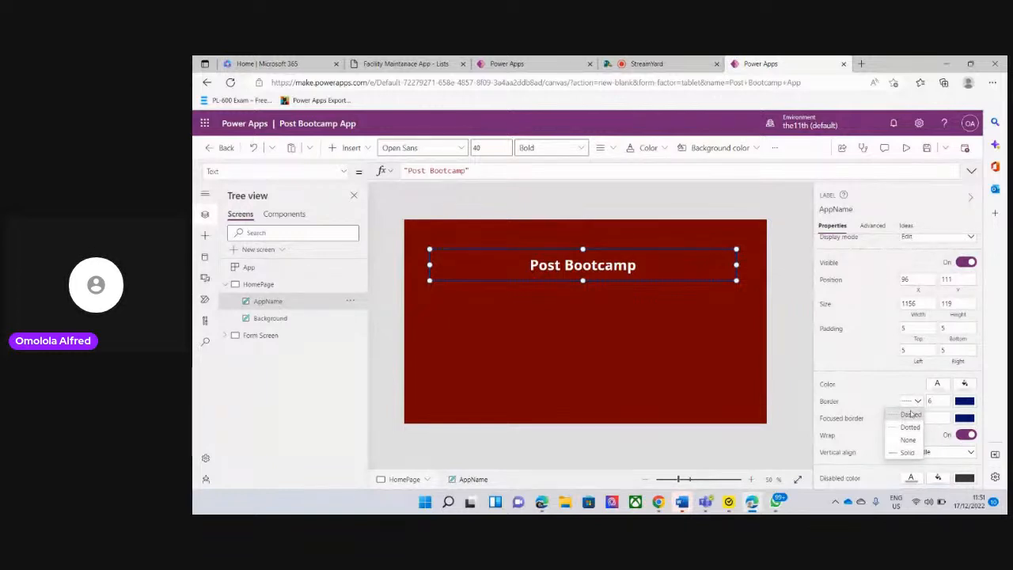
left_click(918, 409)
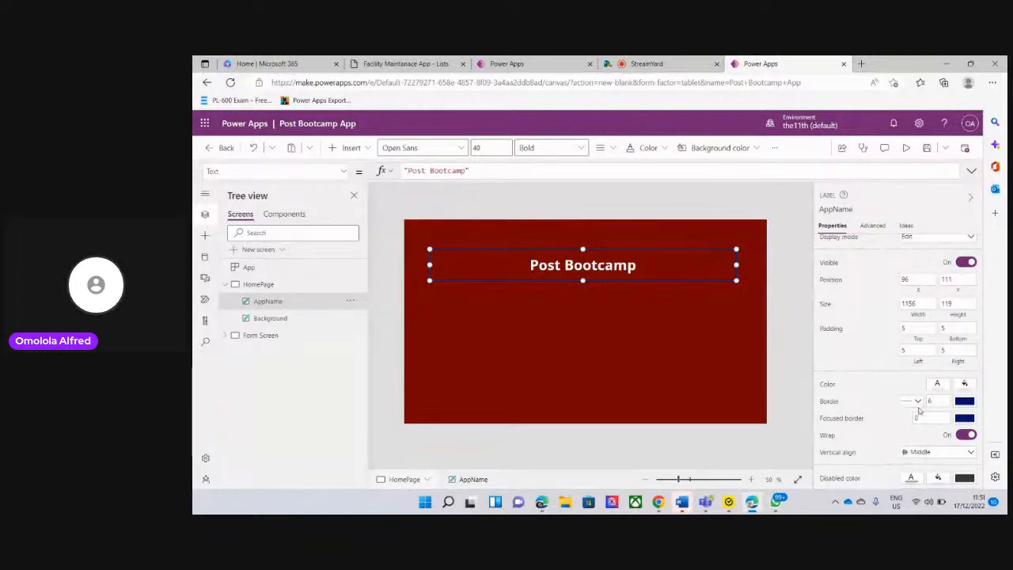
left_click(964, 404)
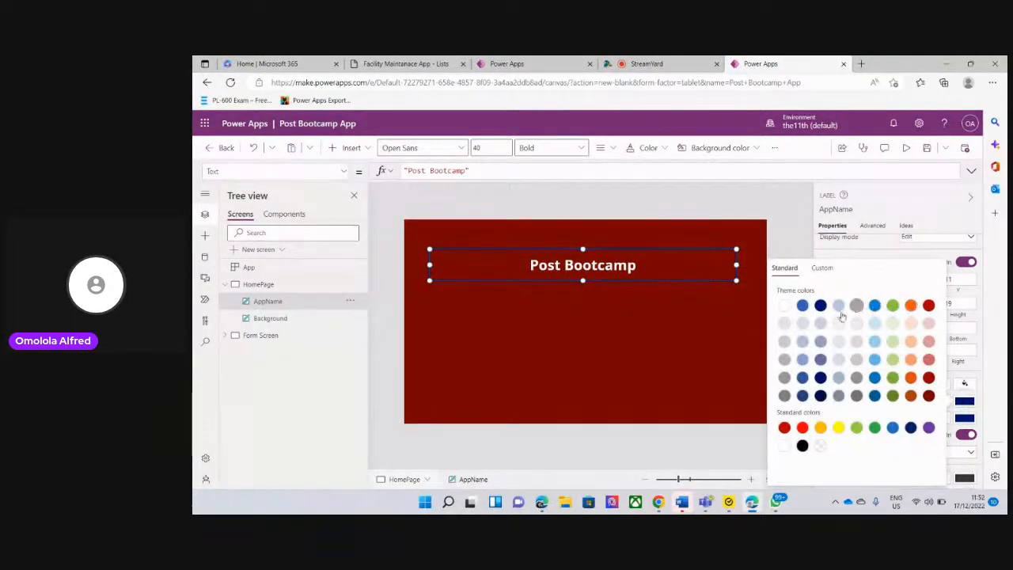
left_click(784, 304)
left_click(644, 300)
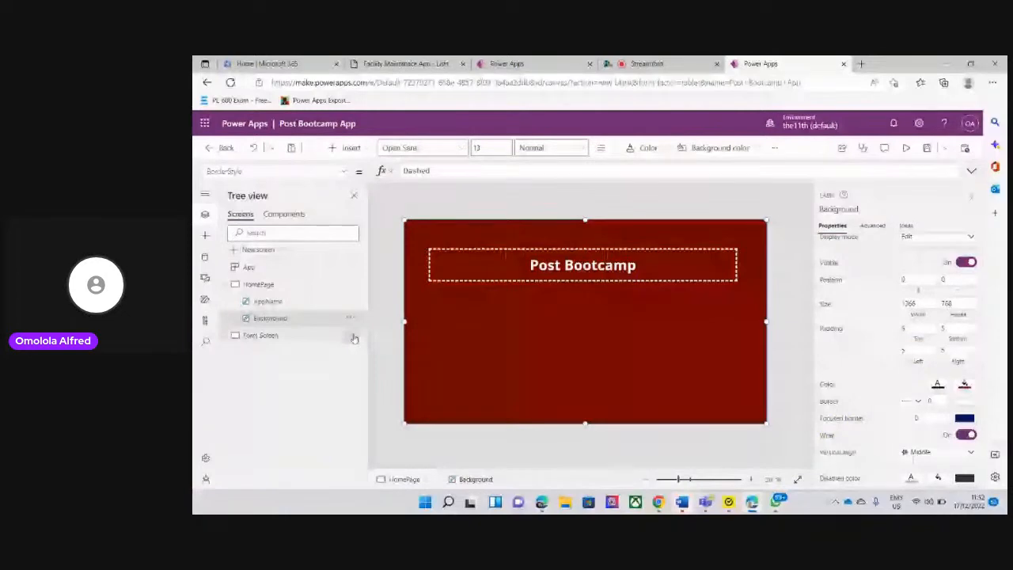
Change the AppName label's border colour to the standard yellow
left_click(279, 303)
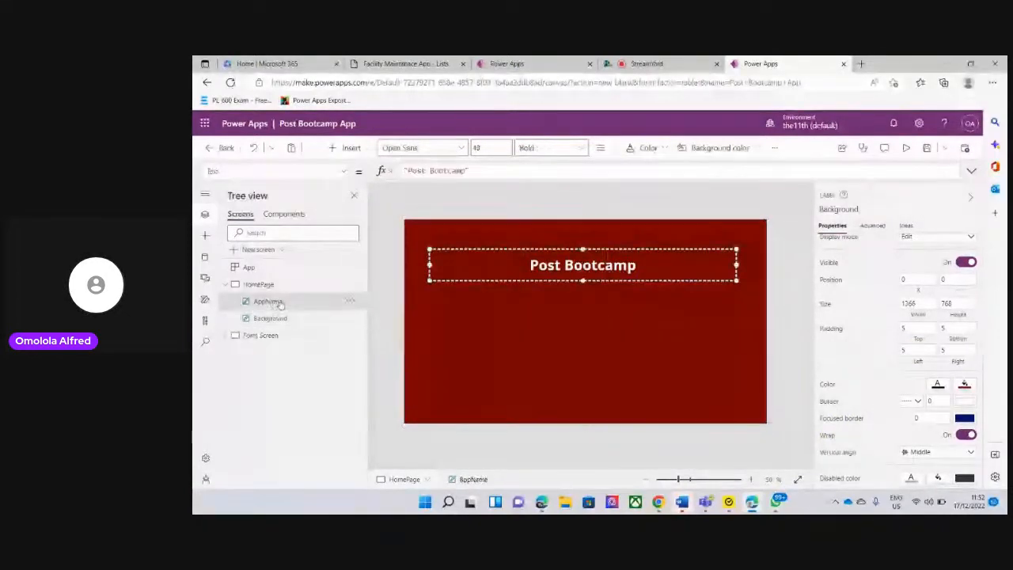
left_click(965, 403)
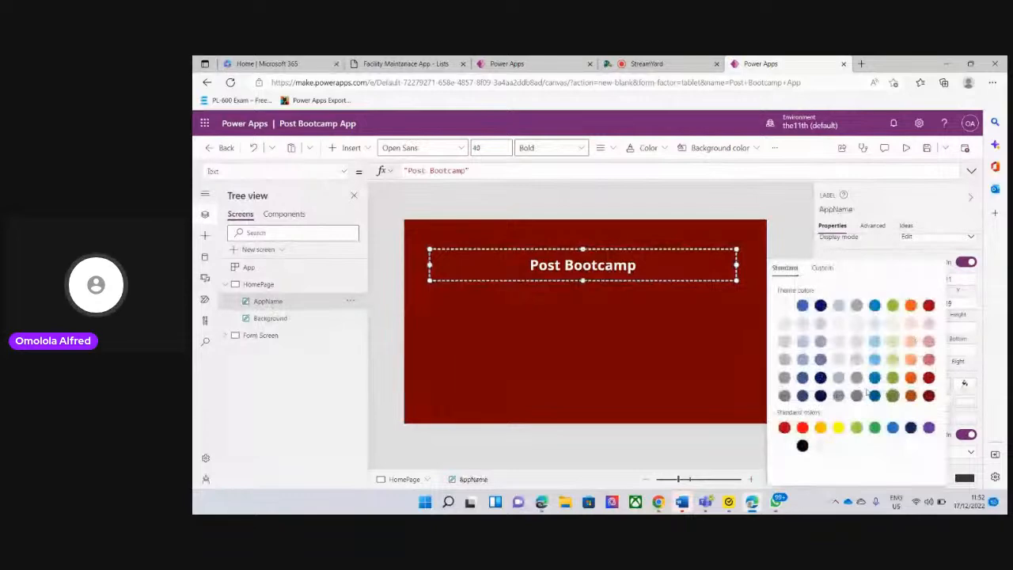
left_click(839, 430)
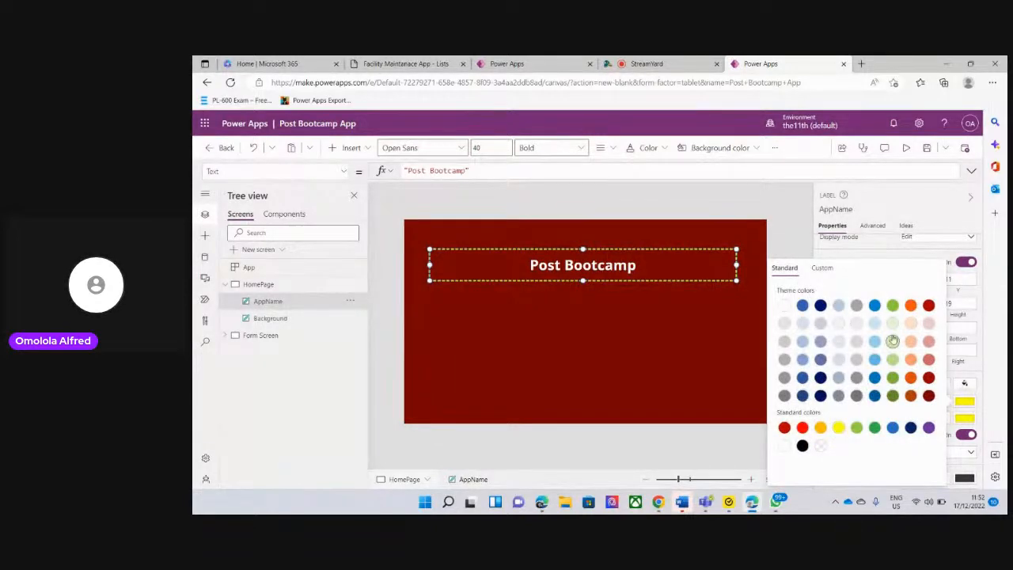
left_click(786, 231)
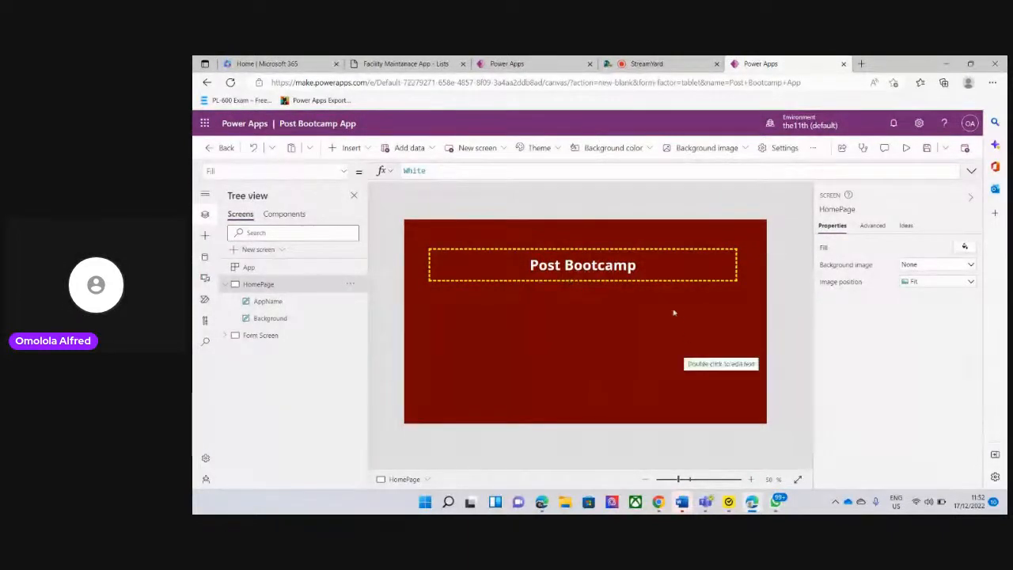
left_click(228, 284)
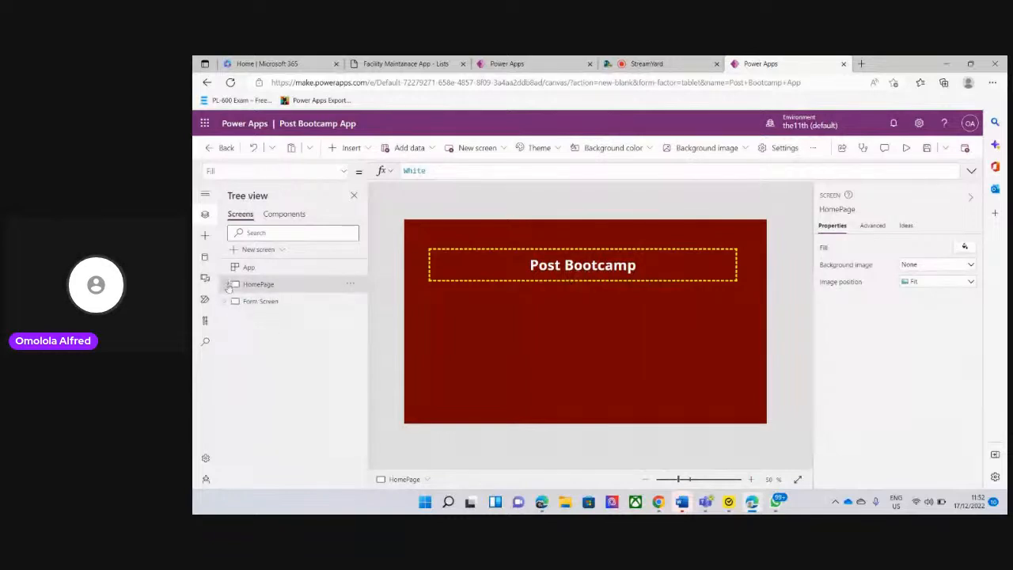
left_click(228, 285)
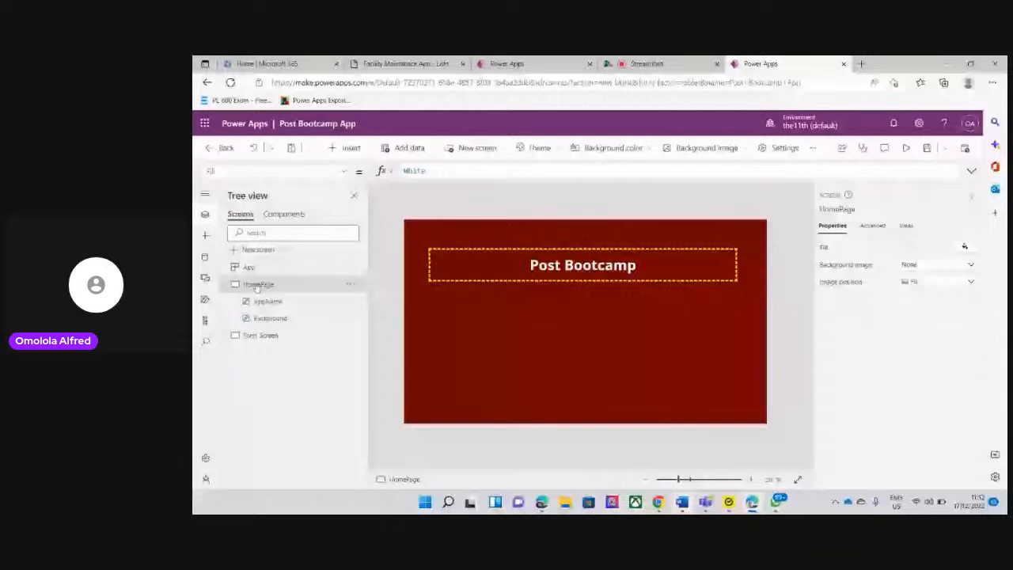
Switch to the StreamYard studio, start the camera, and return to the Post Bootcamp App
left_click(653, 66)
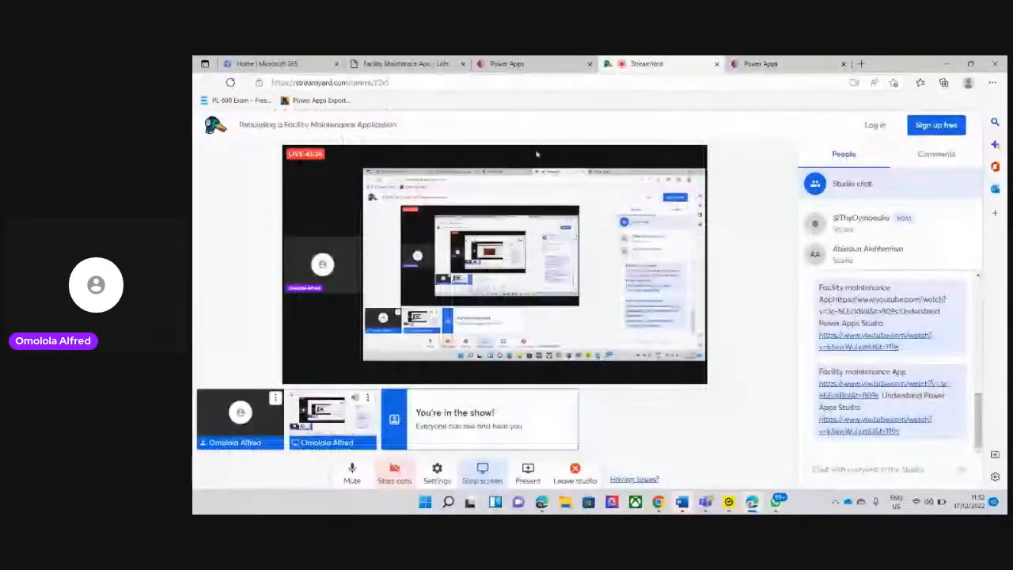
left_click(394, 473)
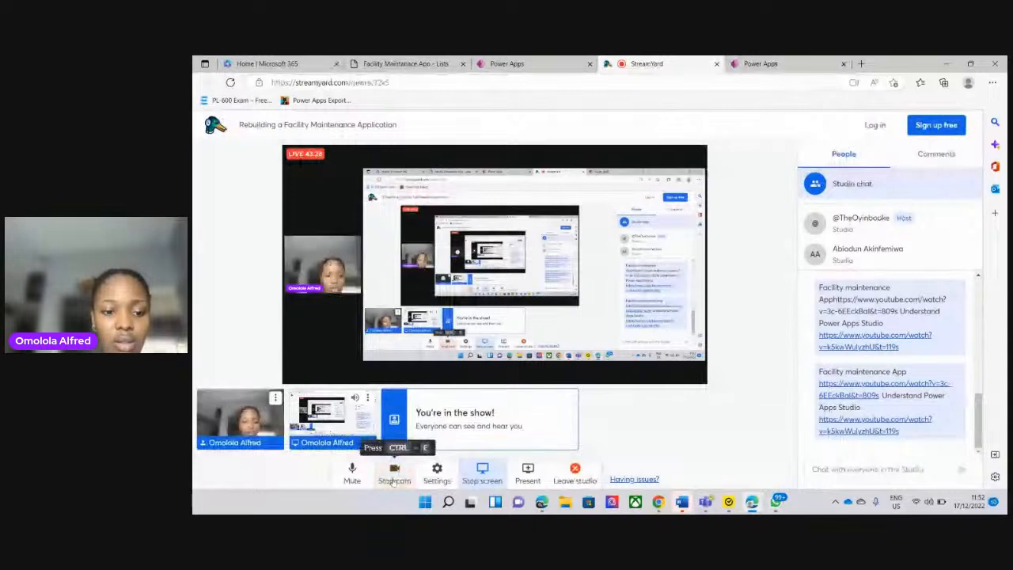
left_click(766, 65)
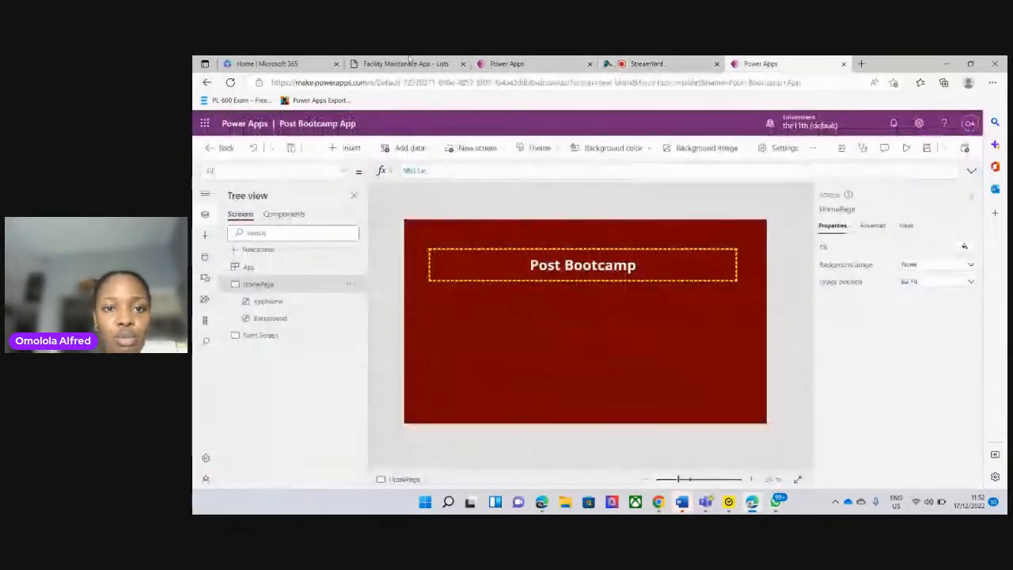
Using the Facility Maintenance App's home page as reference, insert a button on HomePage and place it in the lower-right area at about X 1044, Y 605
left_click(522, 63)
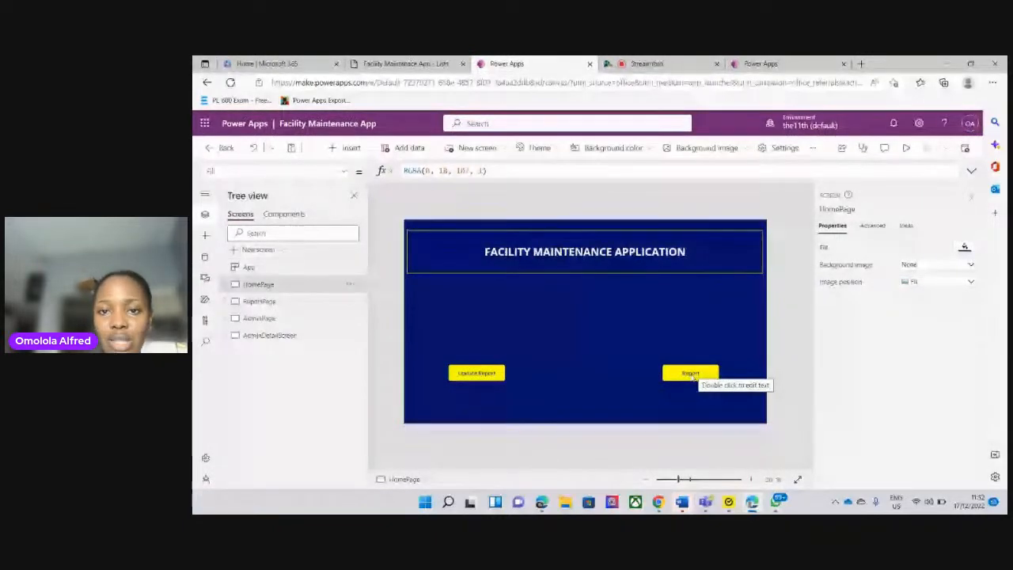
left_click(791, 64)
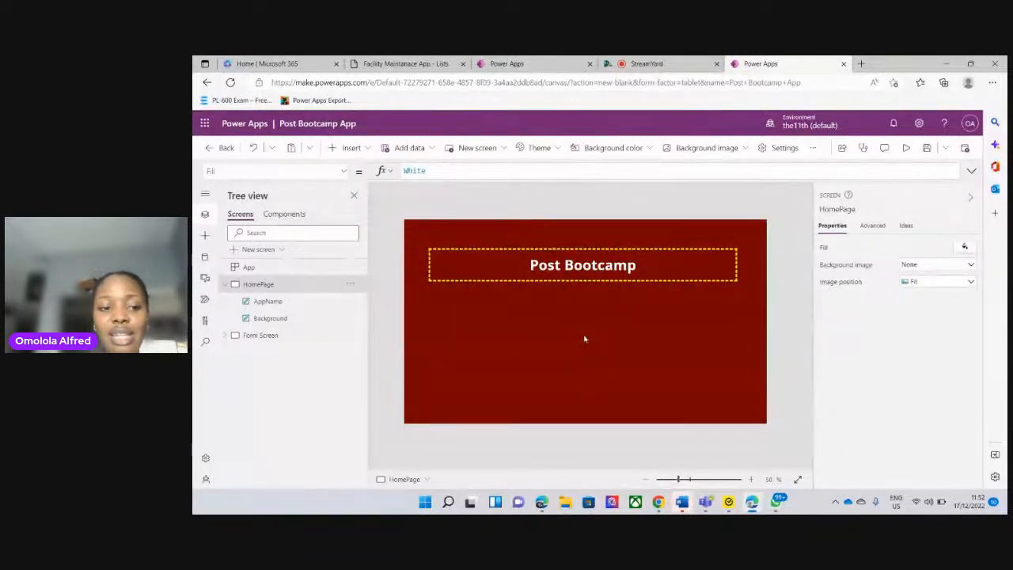
left_click(261, 336)
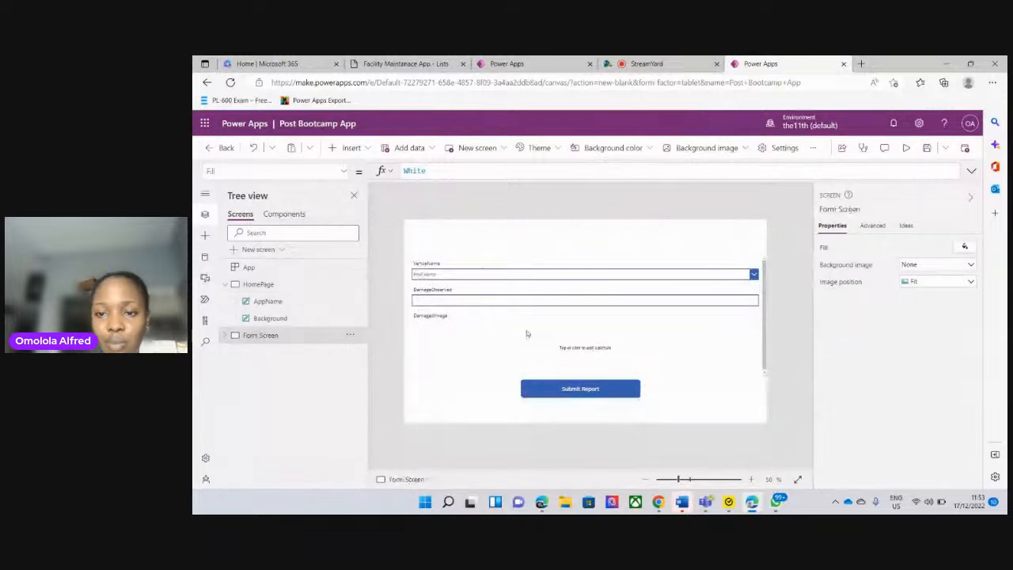
left_click(261, 284)
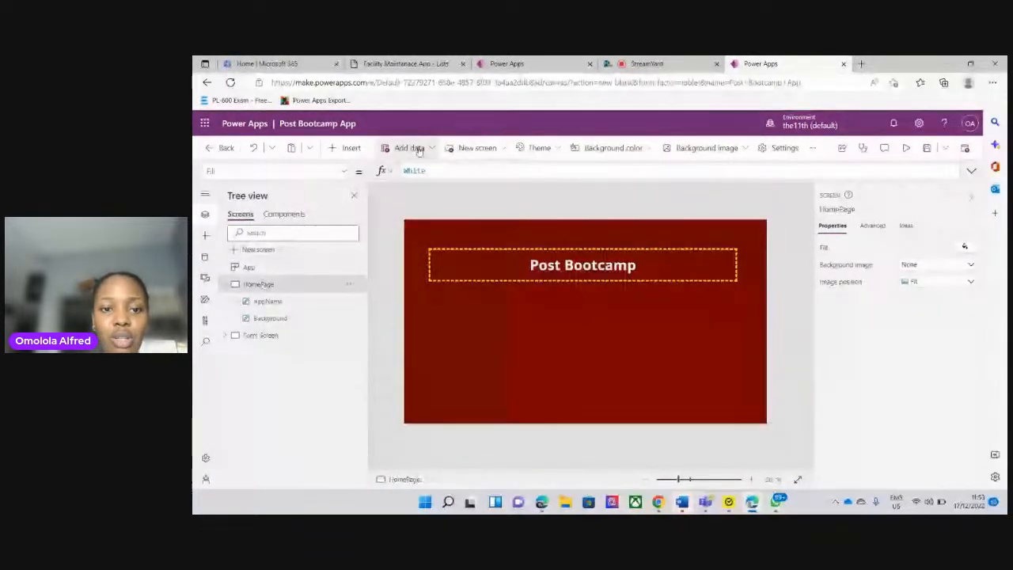
left_click(347, 148)
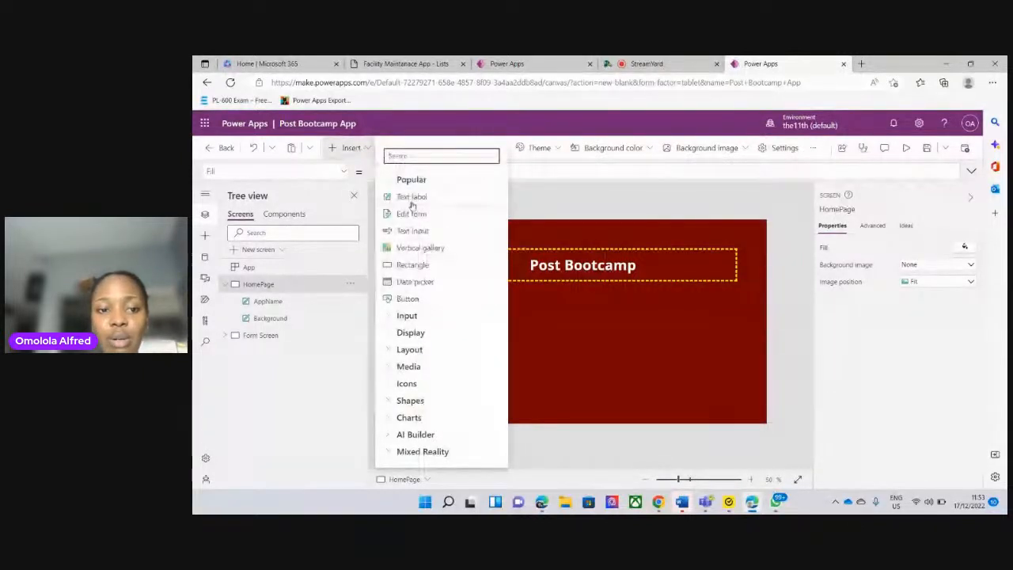
left_click(422, 304)
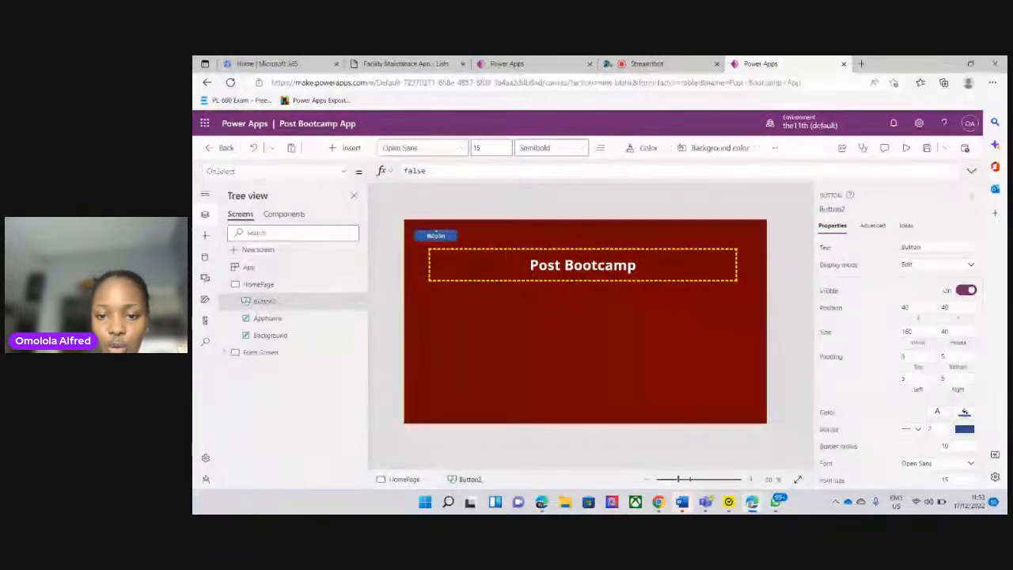
left_click_drag(436, 234, 702, 387)
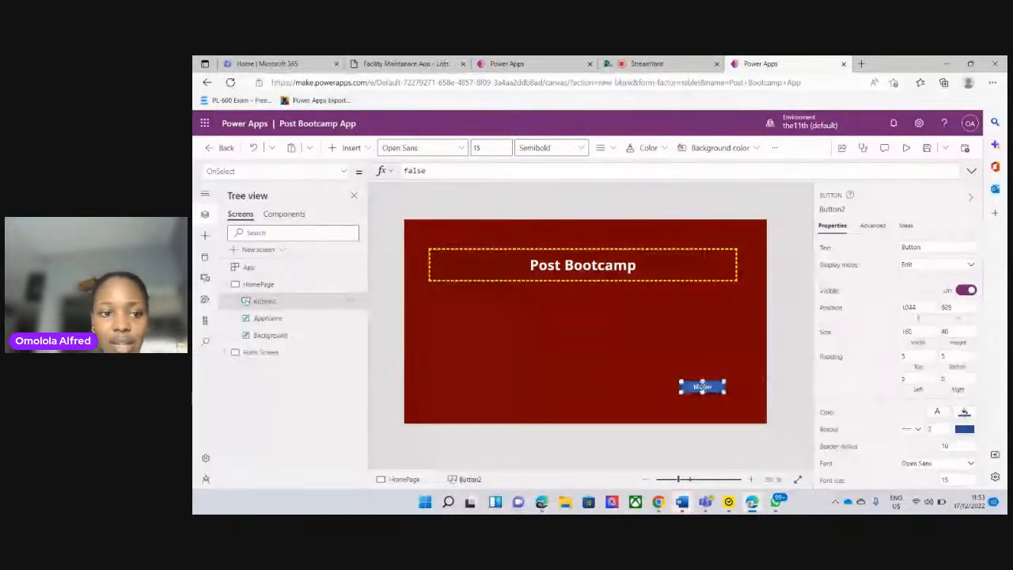
Enlarge the new HomePage button to about 288 wide by 68 high, extending it towards the lower left
left_click(265, 352)
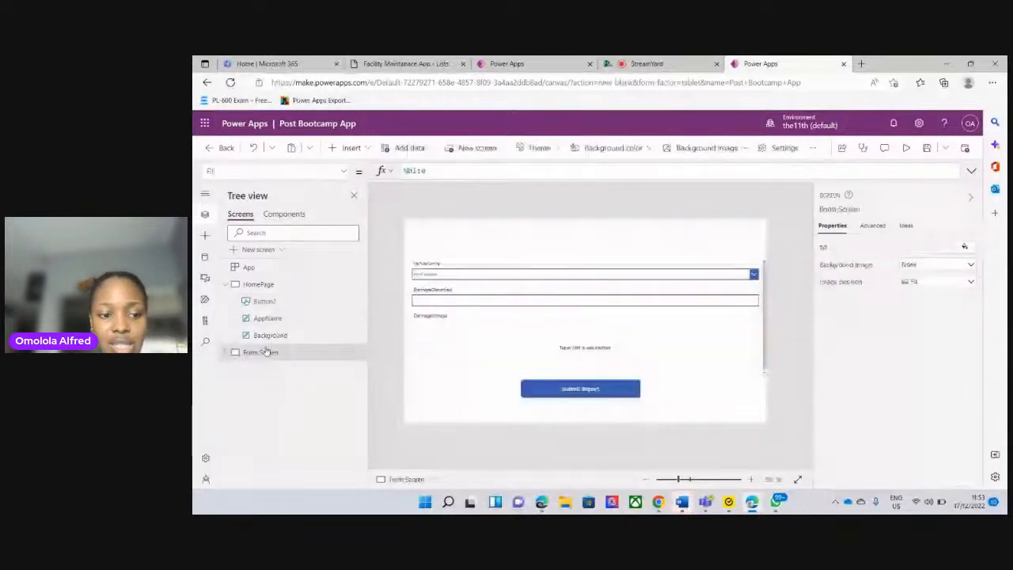
left_click(261, 284)
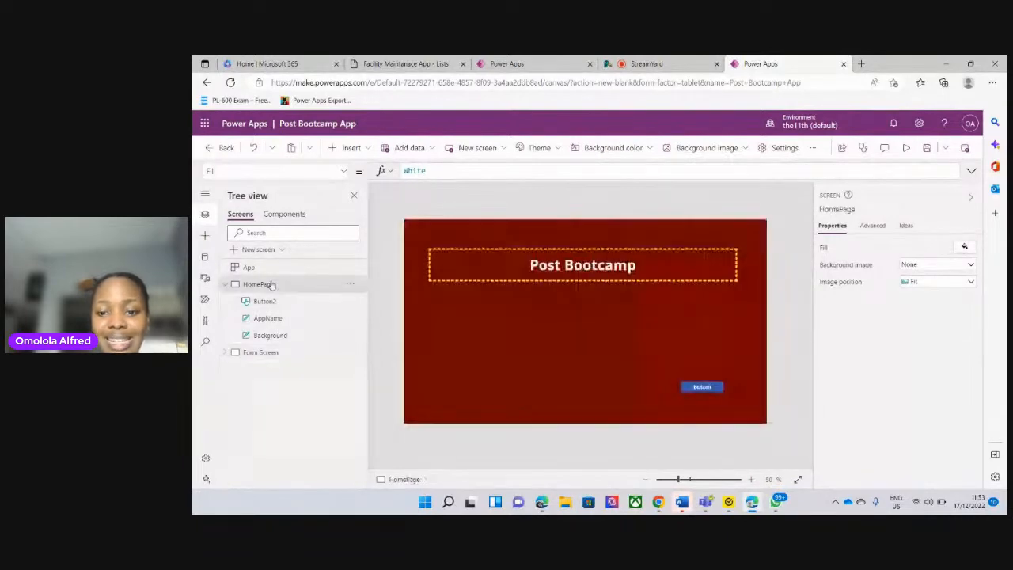
left_click(700, 392)
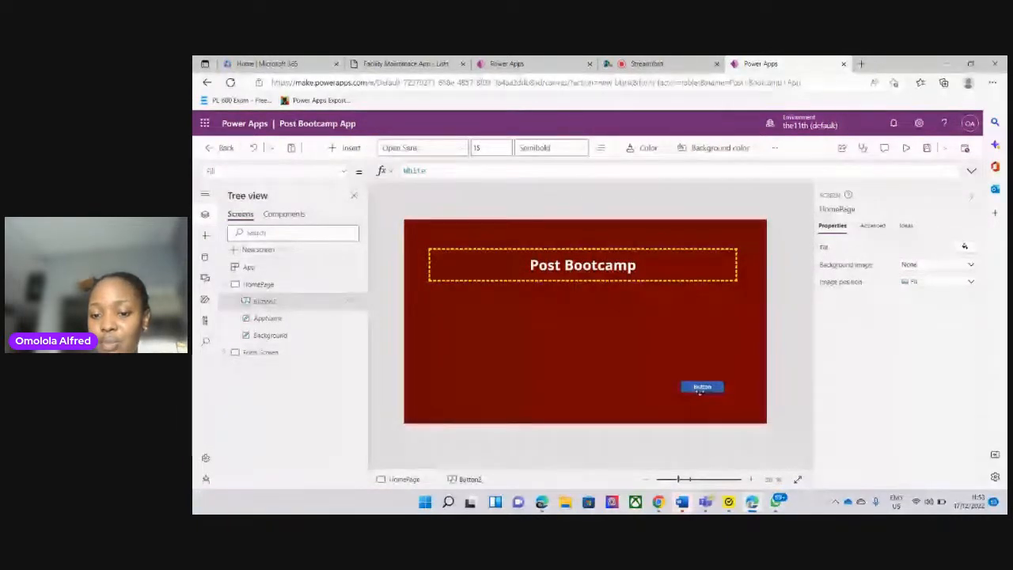
left_click_drag(681, 393, 646, 399)
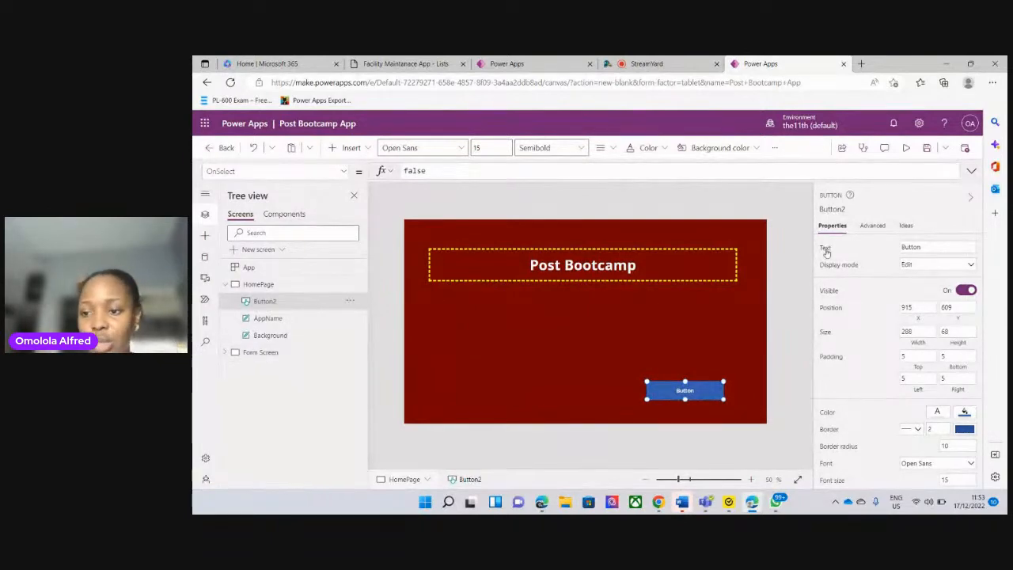
left_click(927, 248)
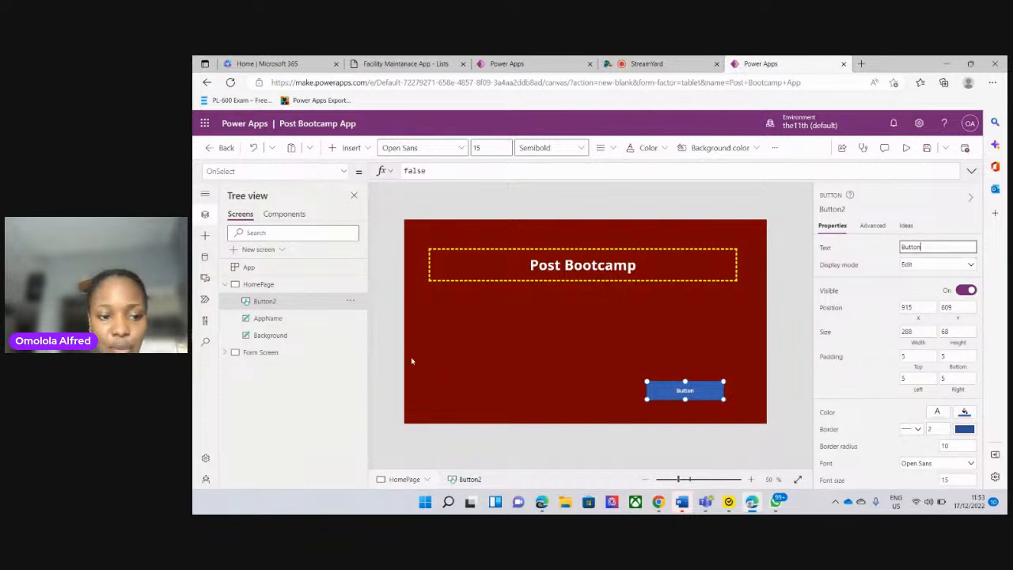
Start renaming the new button in the HomePage screen tree and clear its current name
left_click(271, 307)
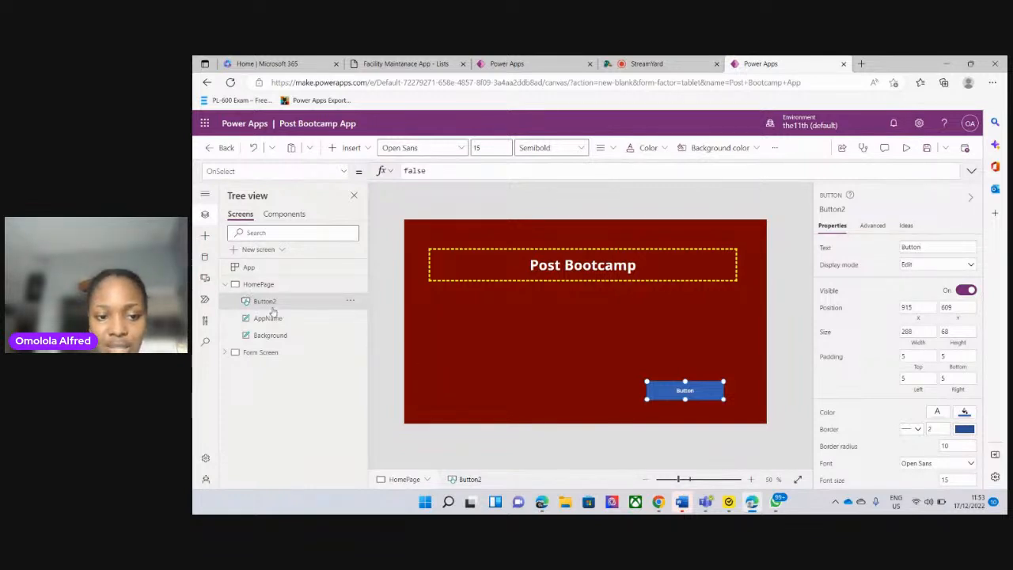
left_click(351, 305)
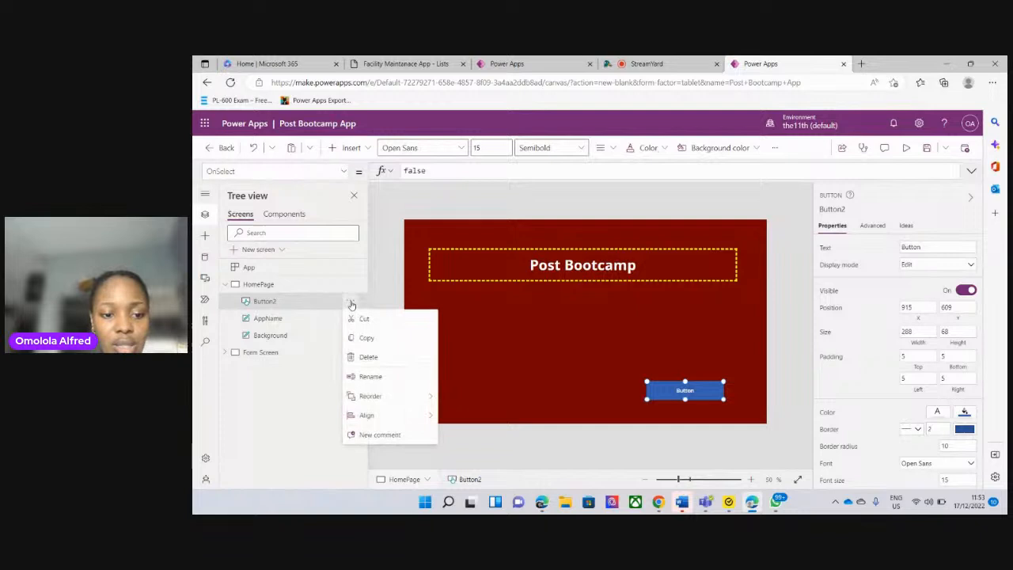
left_click(368, 375)
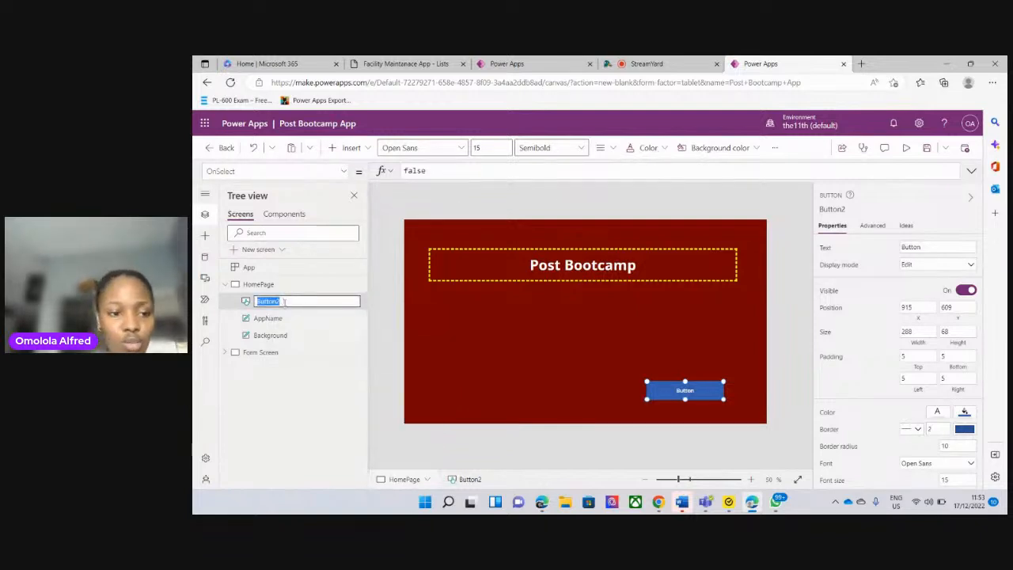
key("BackSpace")
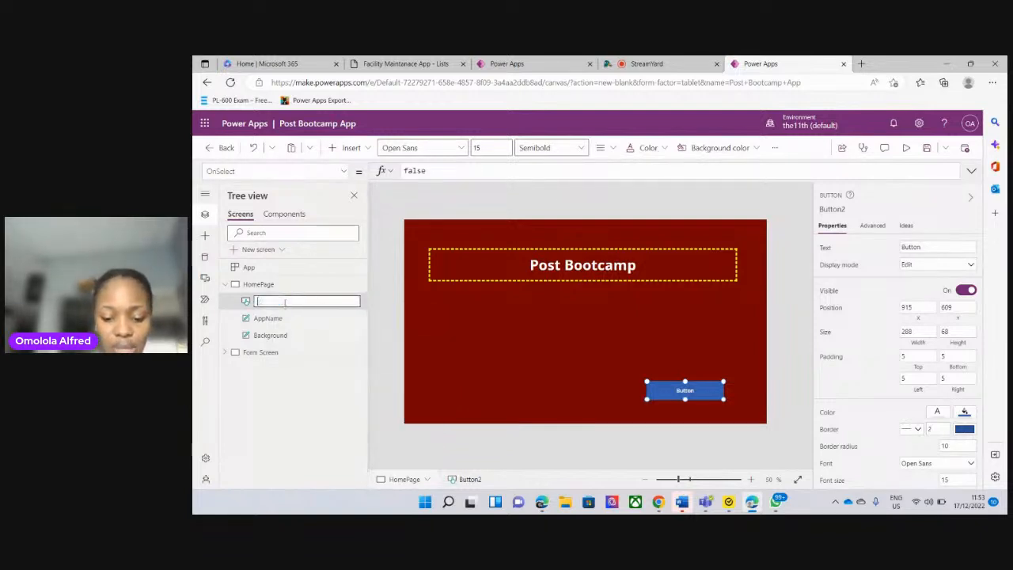
type("Submit a reques")
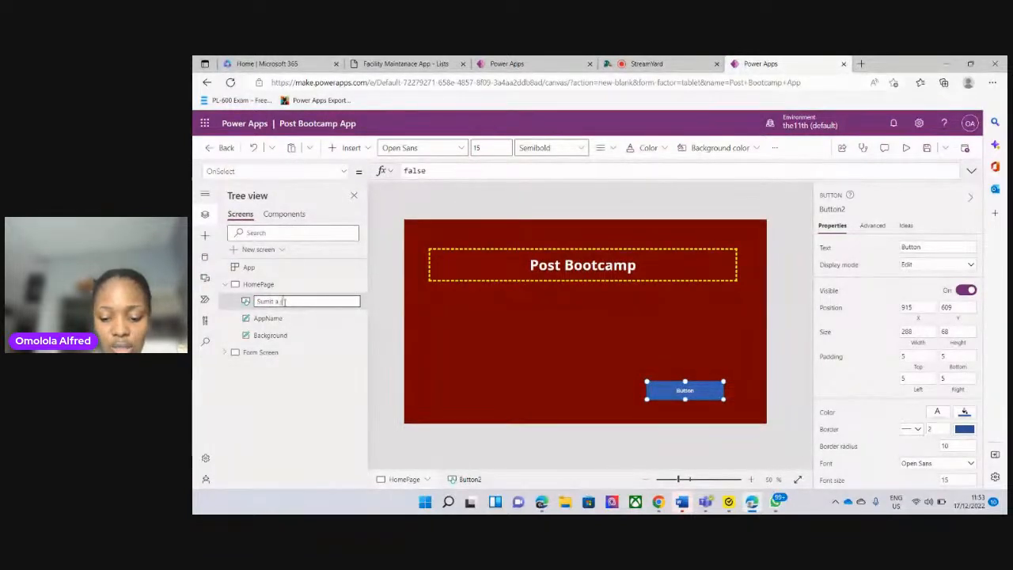
type("t")
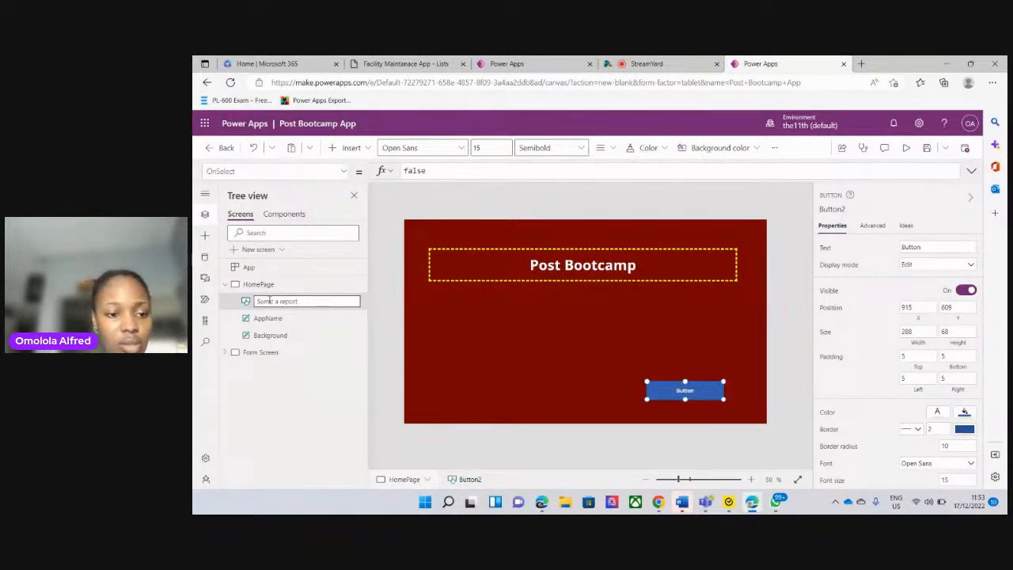
left_click_drag(302, 300, 223, 306)
key("BackSpace")
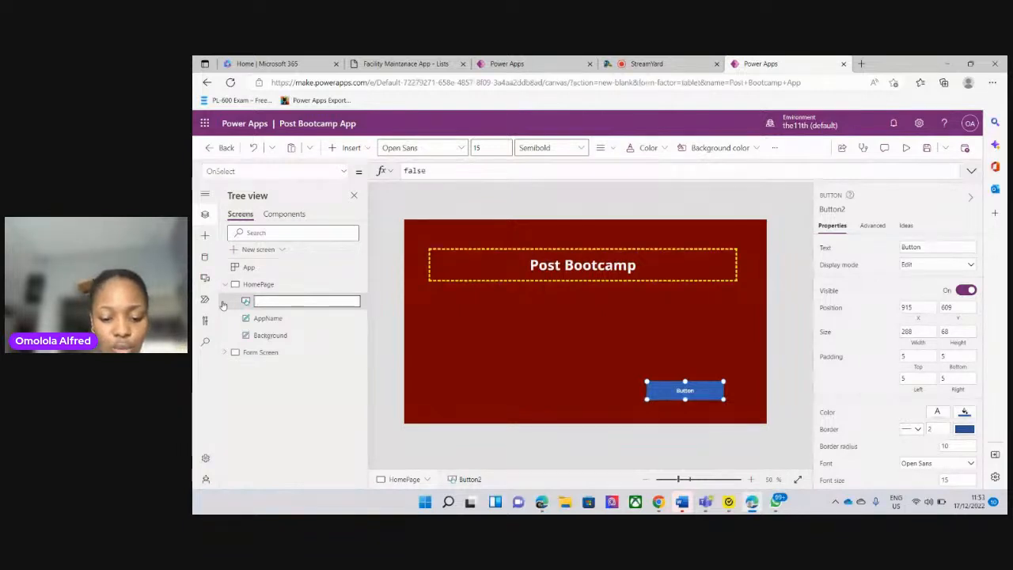
Name the HomePage button ReportButton and select it again
type("Report")
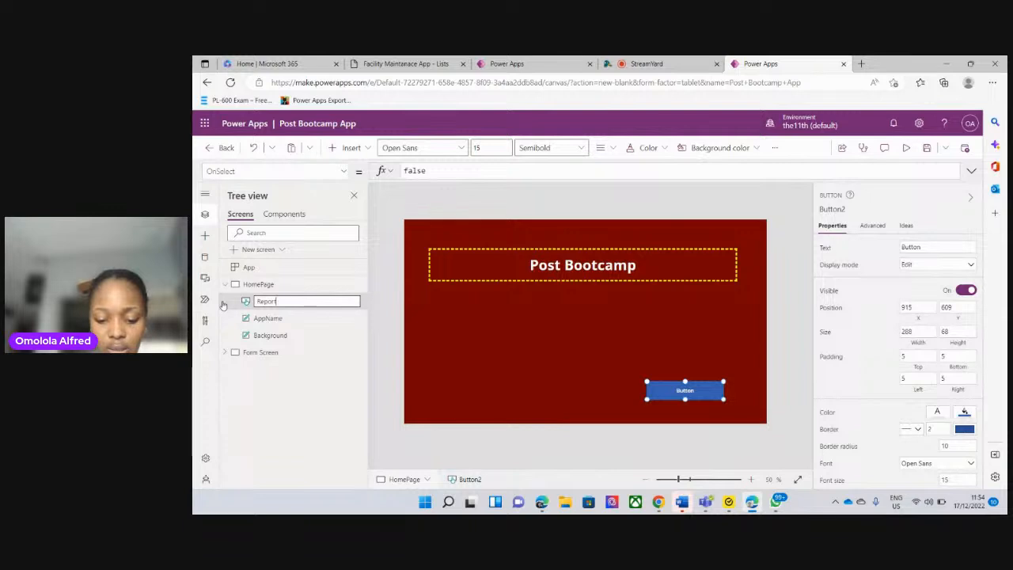
type("Button")
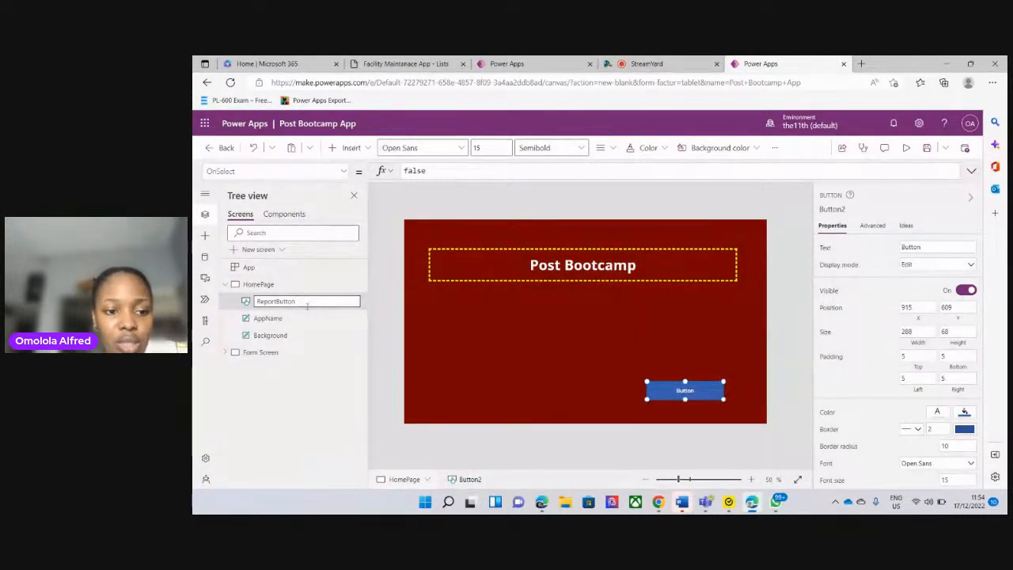
left_click(386, 291)
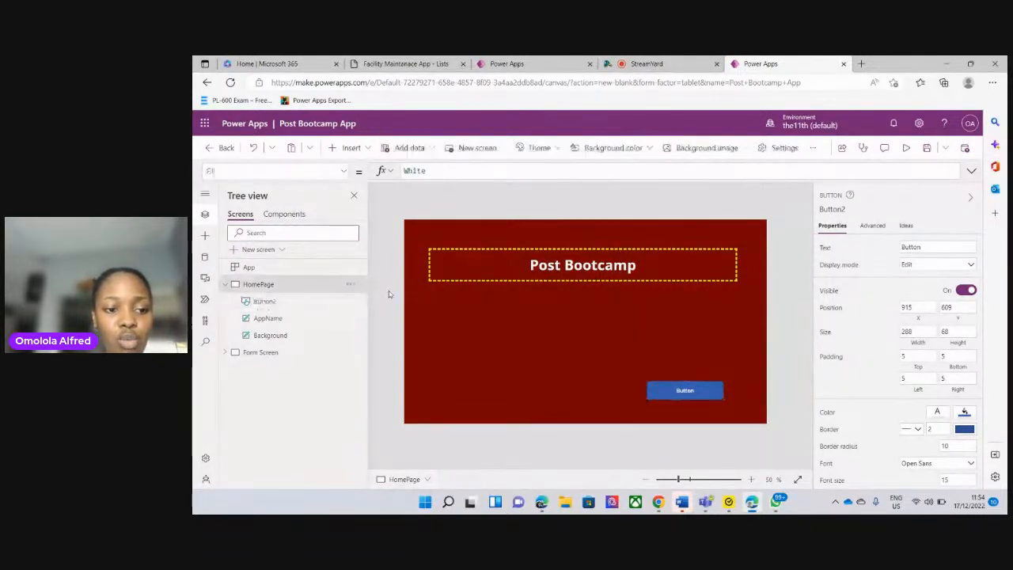
left_click(288, 306)
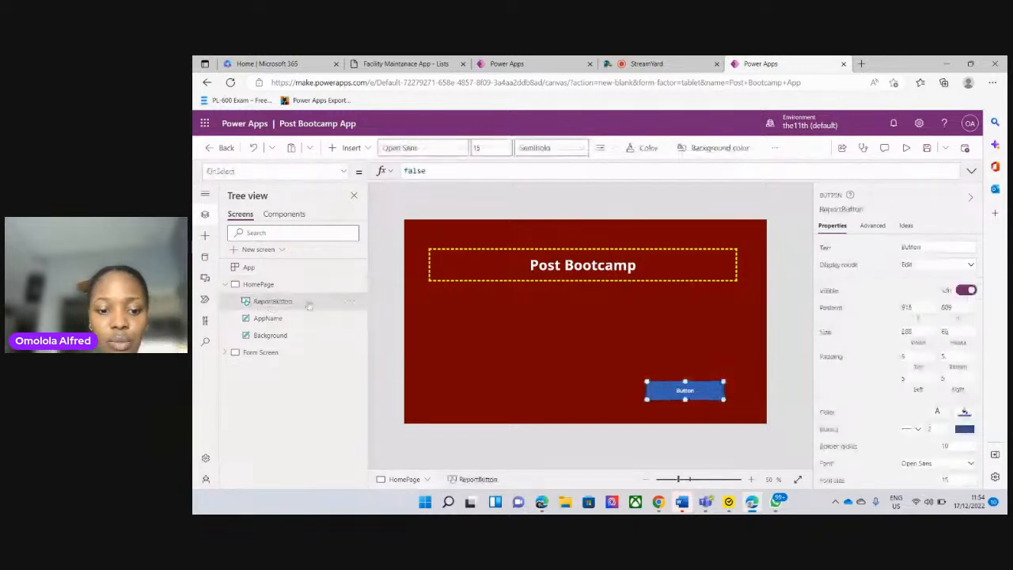
left_click(645, 65)
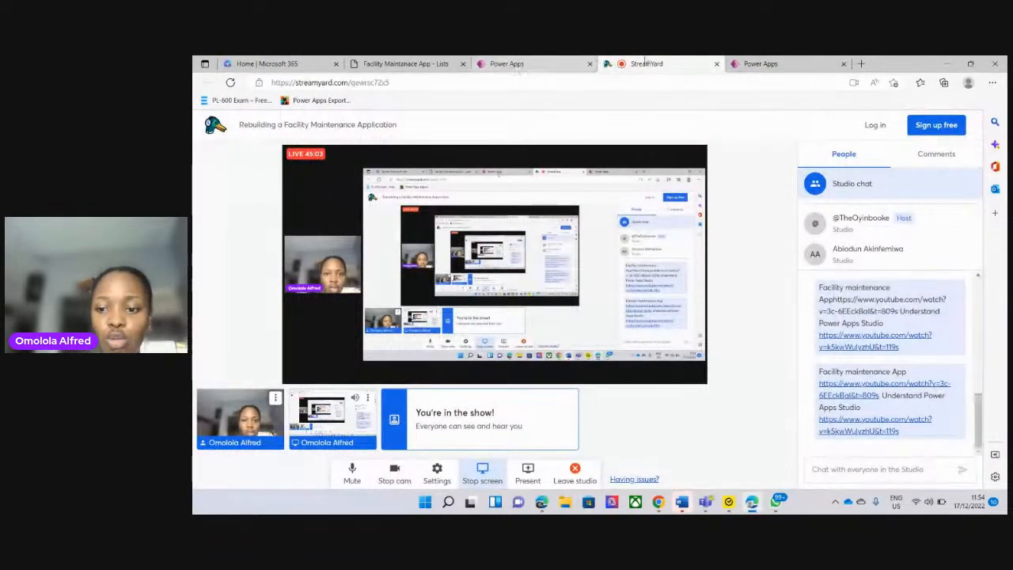
left_click(760, 65)
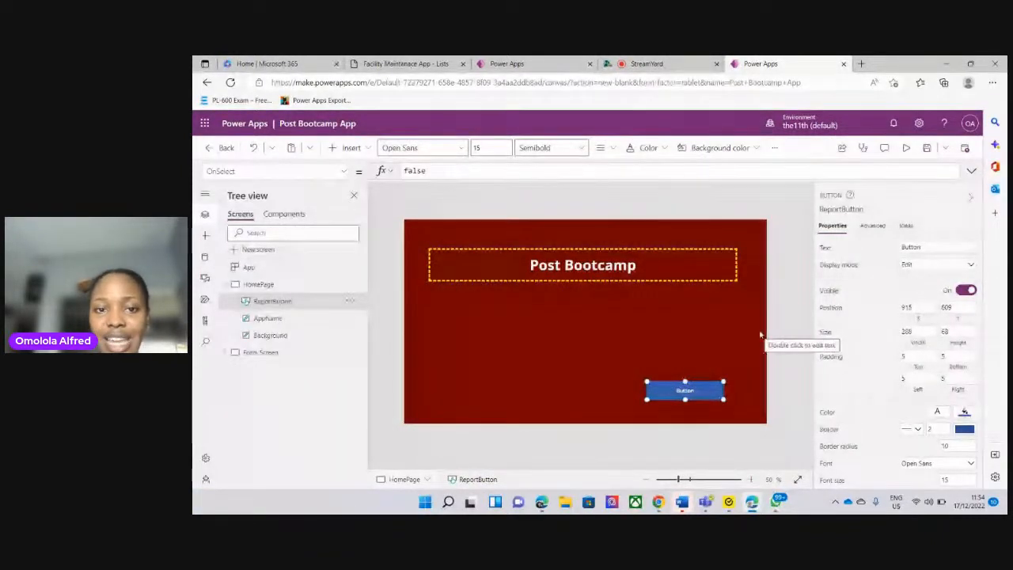
left_click(506, 63)
left_click(756, 62)
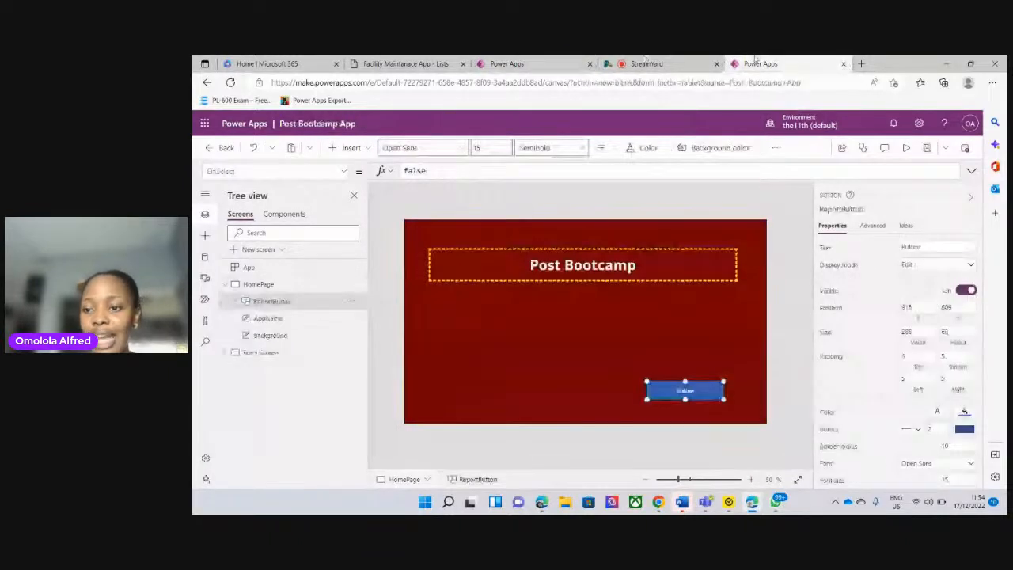
left_click(936, 248)
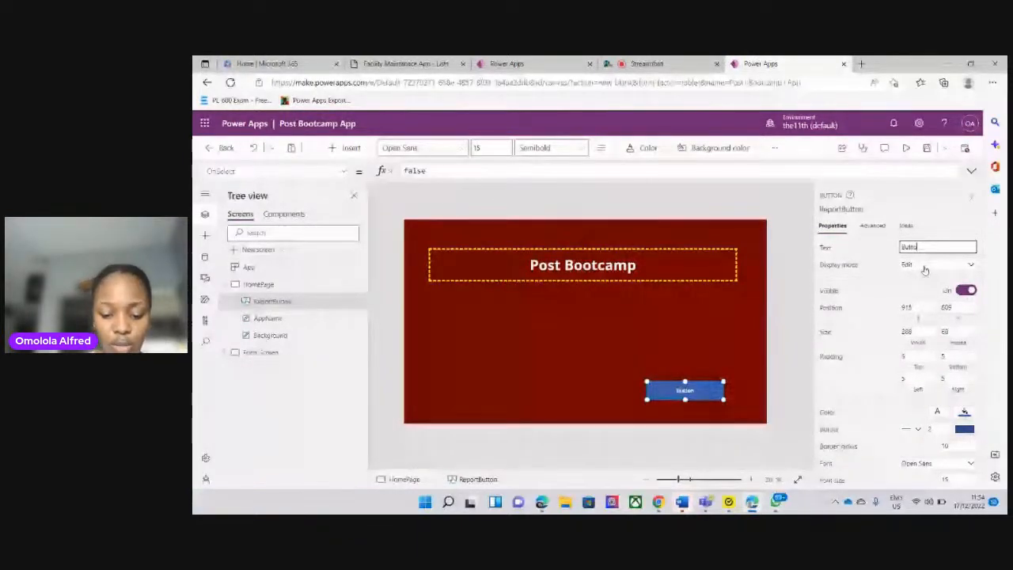
key("BackSpace")
key("BackSpace")
key("BackSpace")
key("BackSpace")
key("BackSpace")
type("Subo")
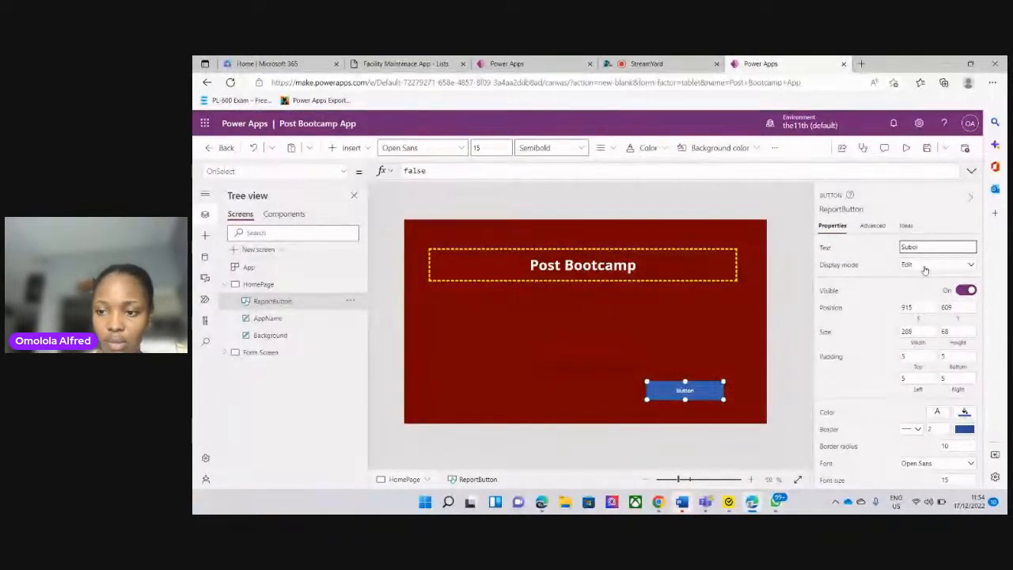
type("mit")
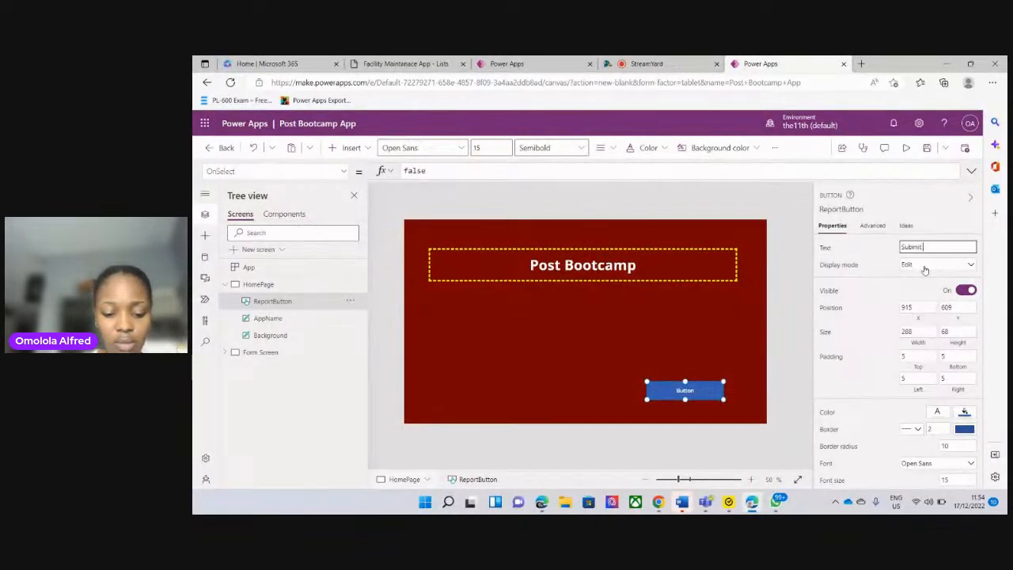
type(" a report")
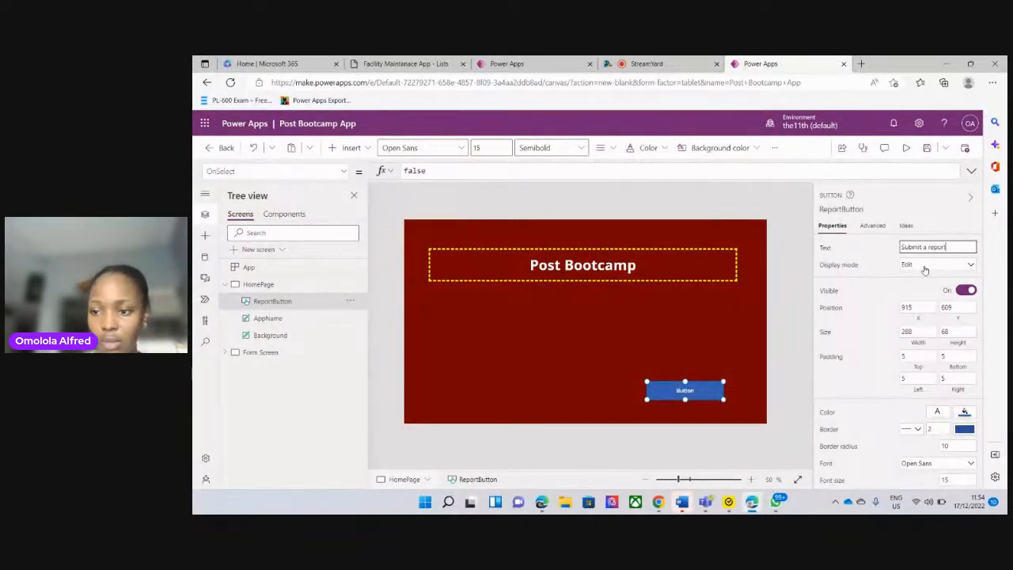
Replace the ReportButton's text with "Report a Building", dismissing the chat notification that pops up
key("BackSpace")
key("BackSpace")
key("BackSpace")
key("BackSpace")
key("BackSpace")
key("BackSpace")
key("BackSpace")
key("BackSpace")
key("BackSpace")
key("BackSpace")
key("BackSpace")
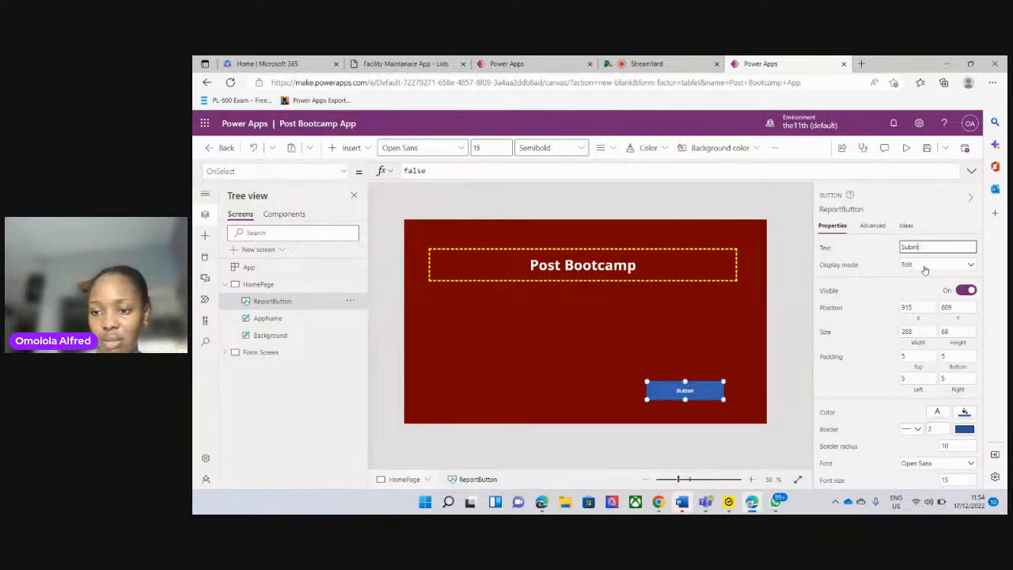
key("BackSpace")
key("BackSpace")
key("BackSpace")
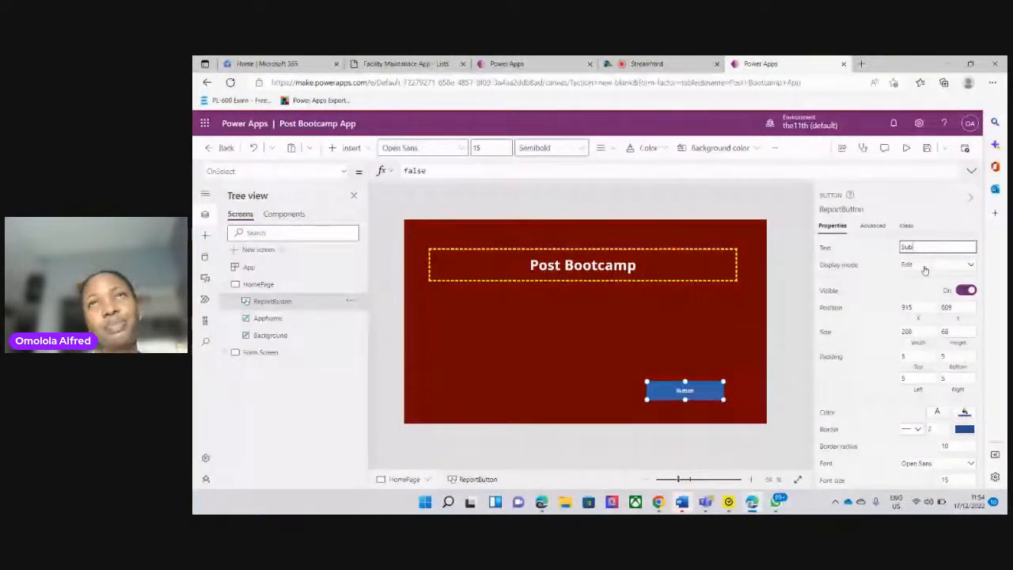
key("BackSpace")
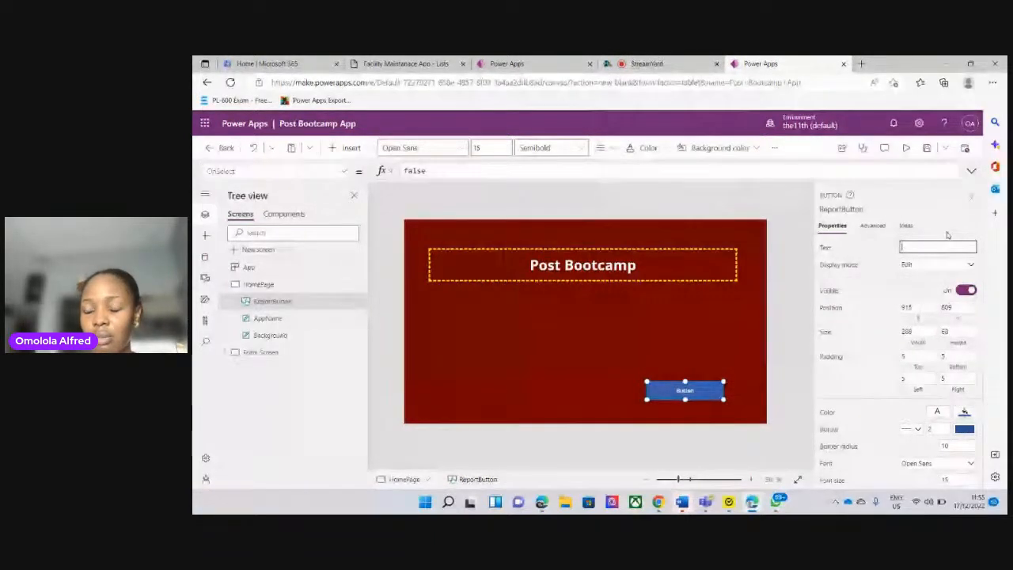
type("r")
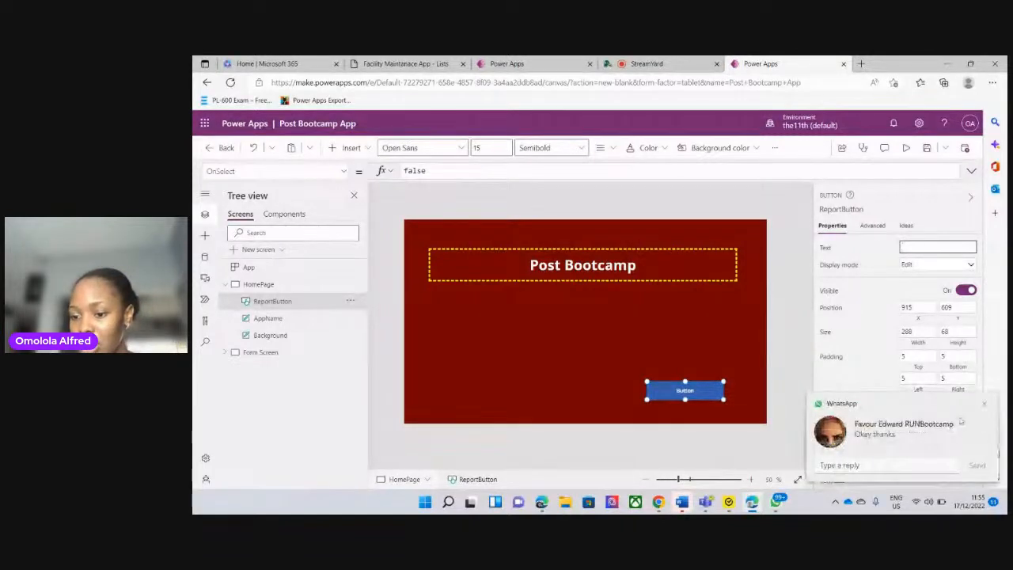
left_click(987, 409)
left_click(787, 412)
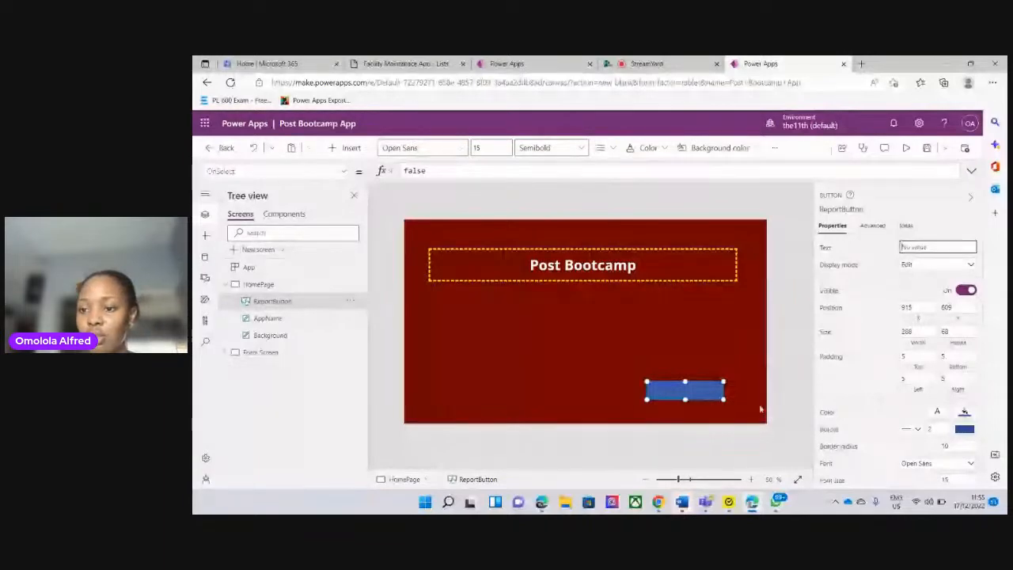
left_click(902, 247)
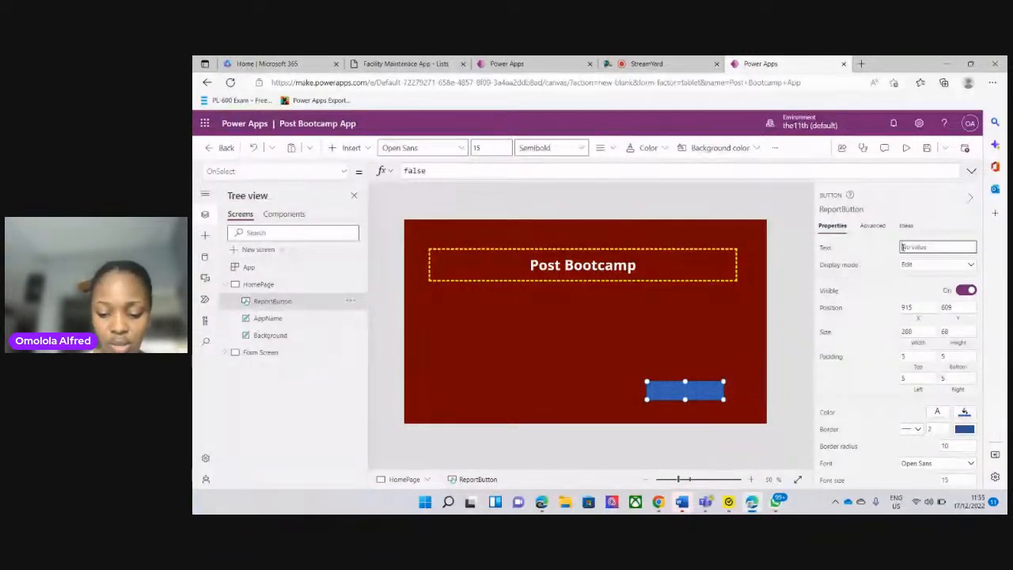
type("Report a")
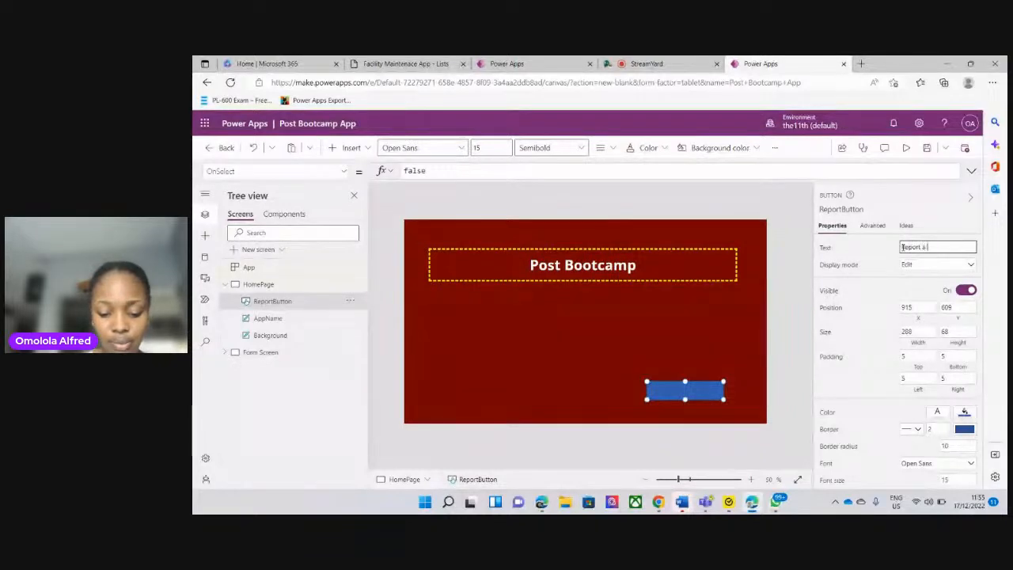
type(" Building")
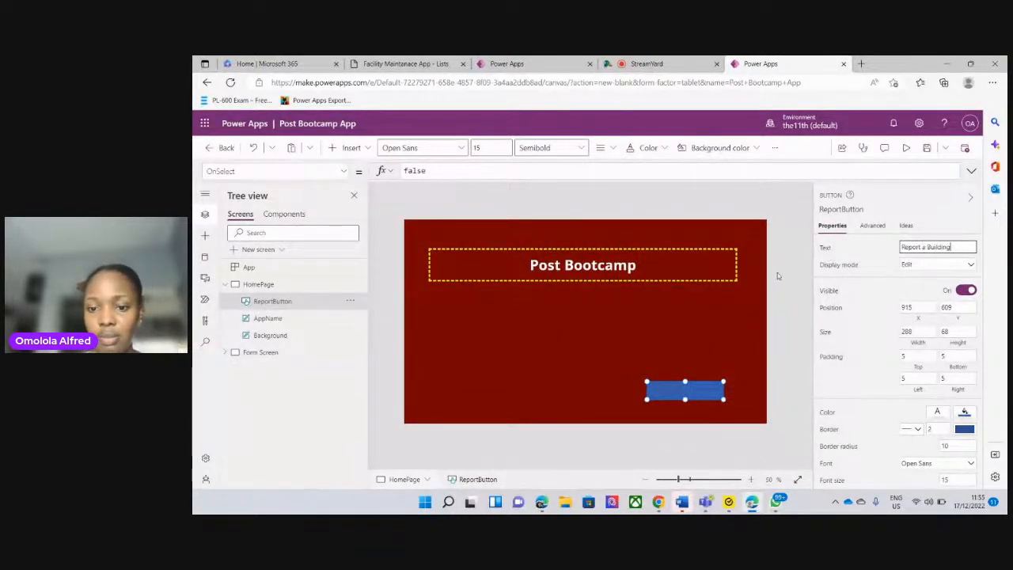
left_click(736, 290)
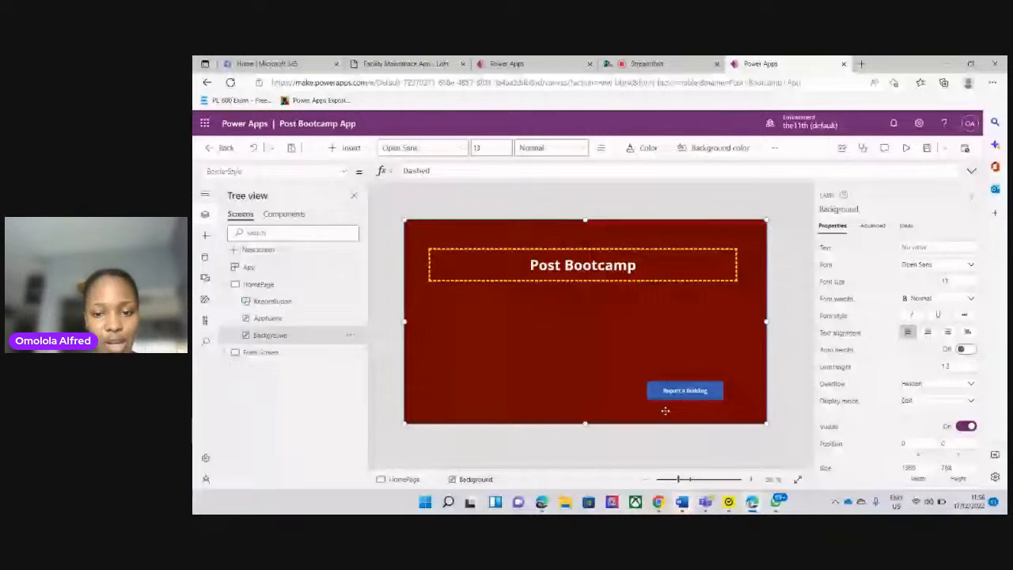
Replace the ReportButton's OnSelect formula with Navigate('Form Screen')
left_click(789, 362)
left_click(672, 391)
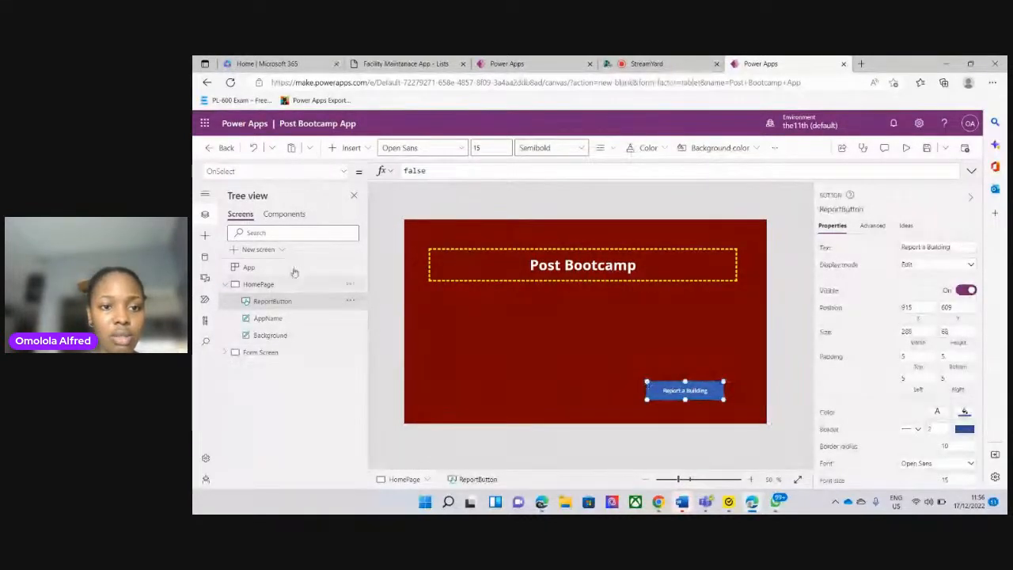
left_click(431, 171)
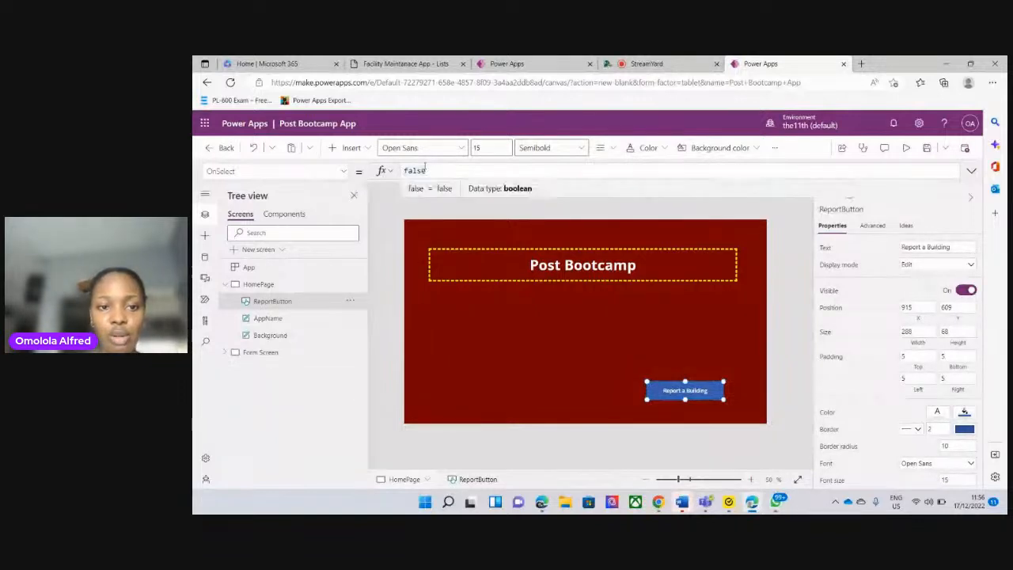
left_click_drag(429, 171, 377, 172)
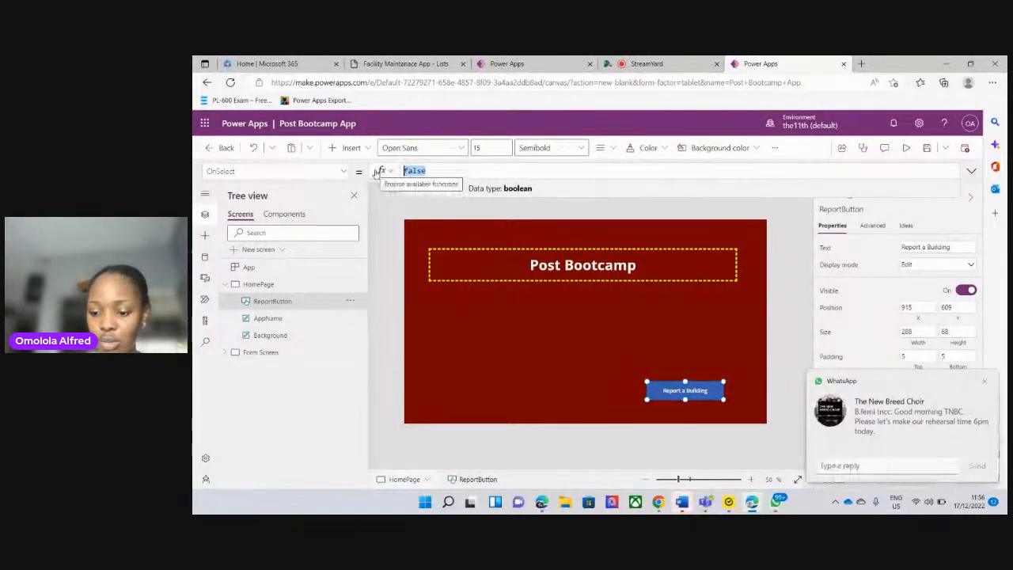
key("BackSpace")
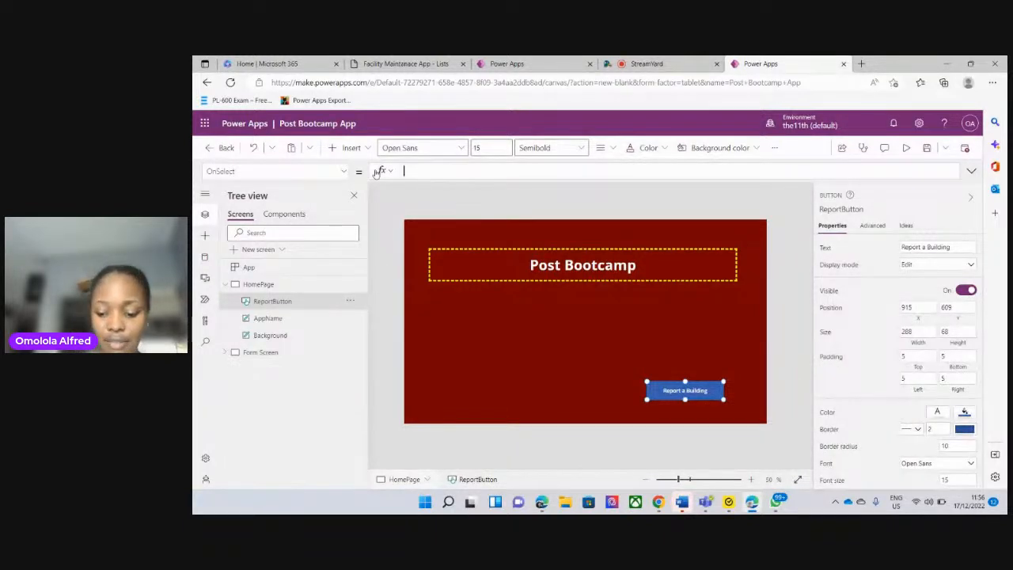
type("Naviga")
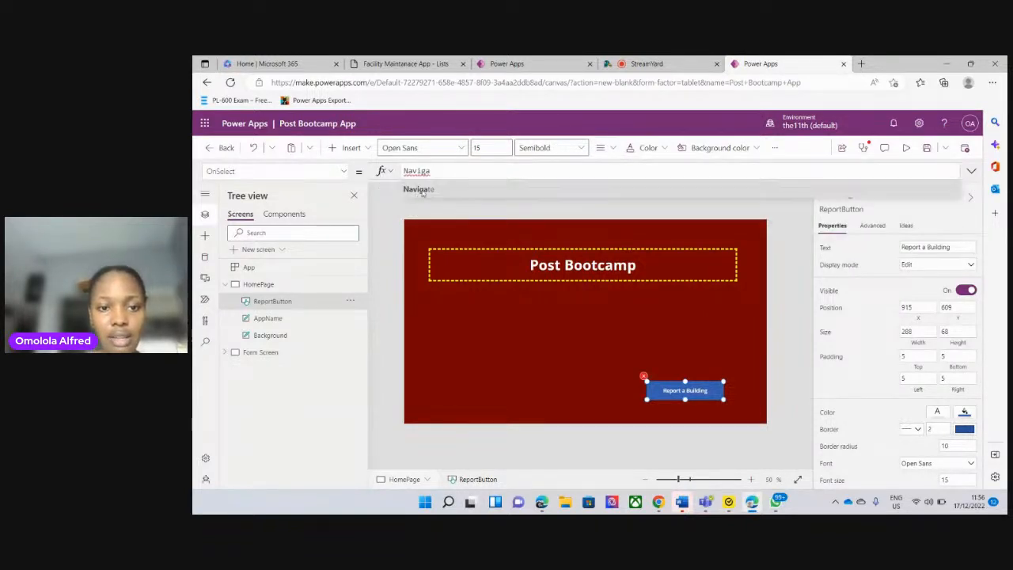
left_click(417, 190)
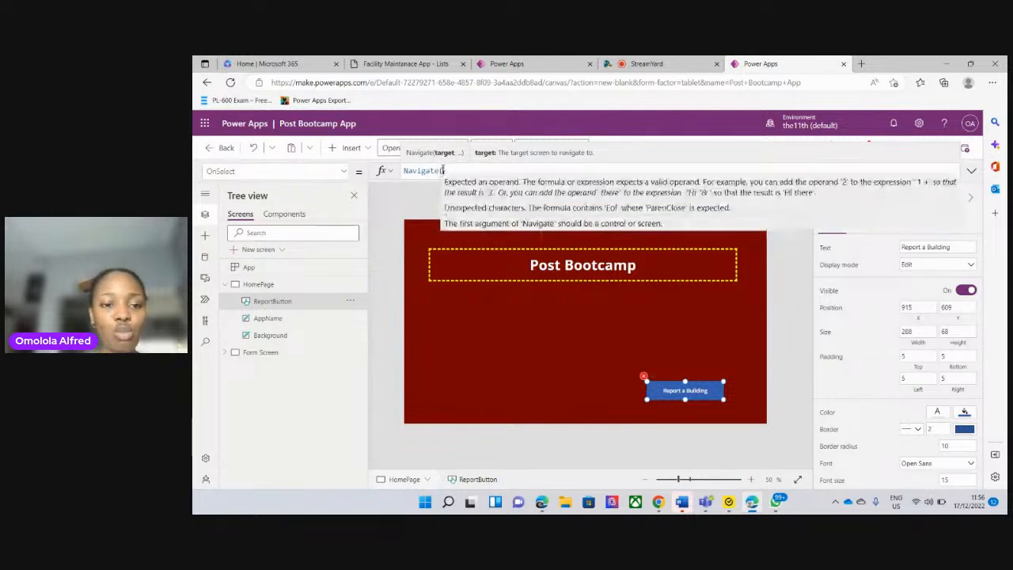
type("F")
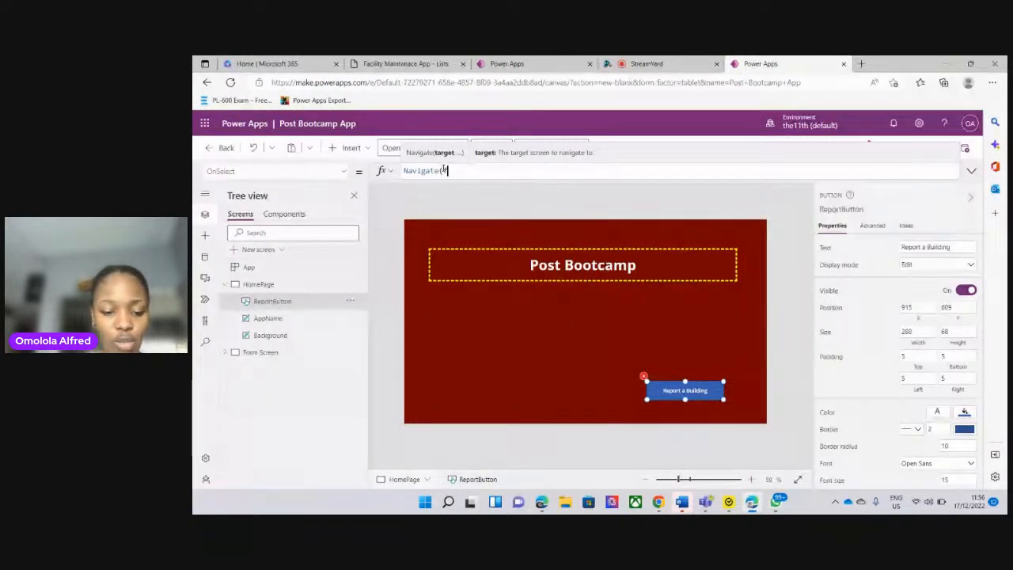
type("or")
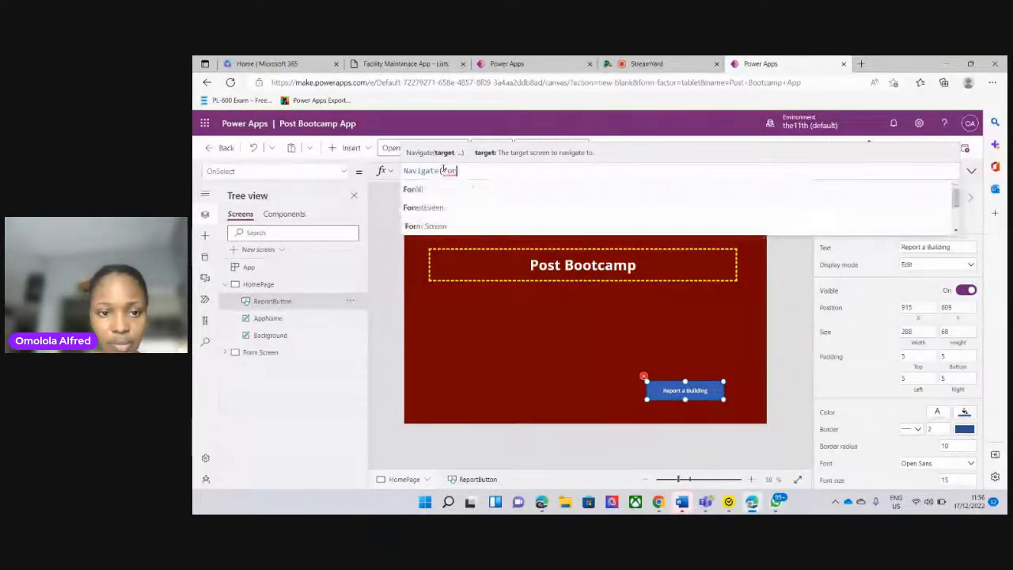
type("m")
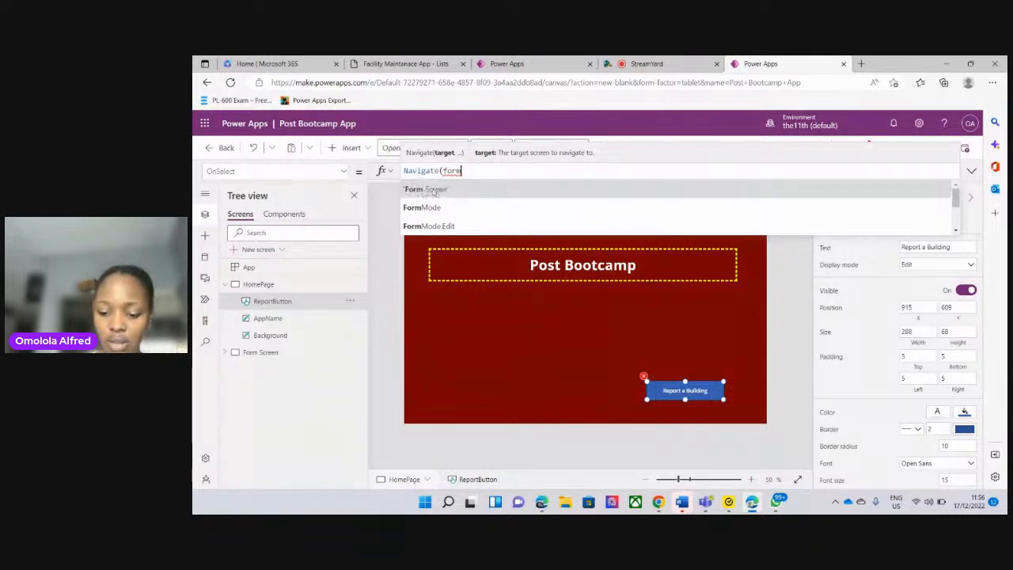
left_click(436, 190)
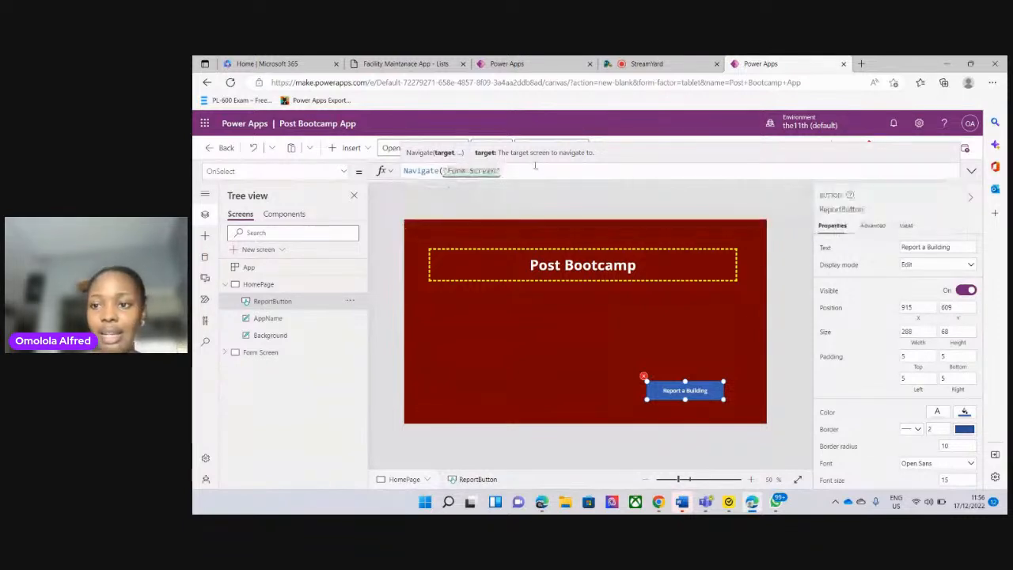
type(")")
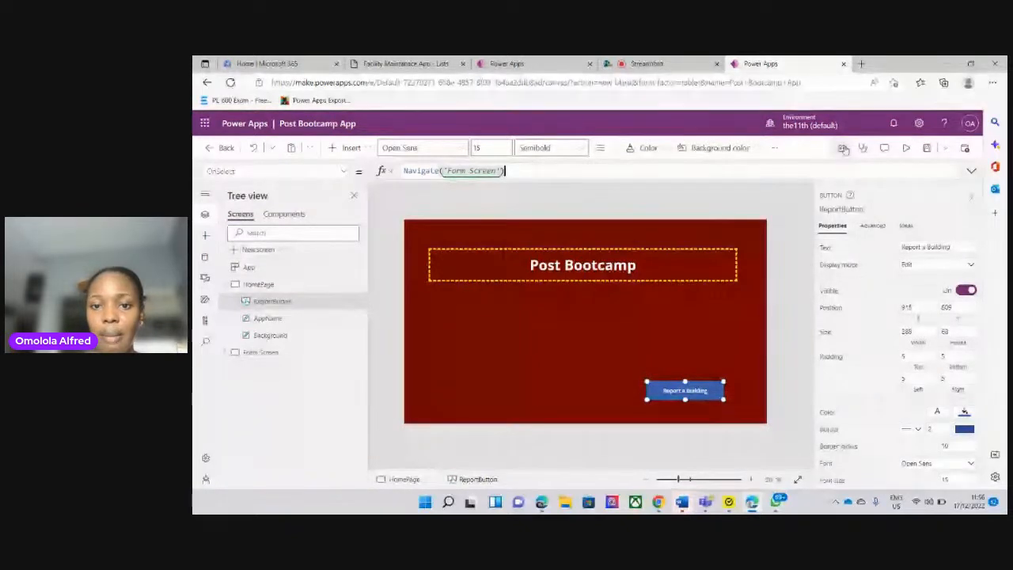
Preview the app, test the Report a Building button's navigation, and return to the editor, dismissing the tip
left_click(905, 149)
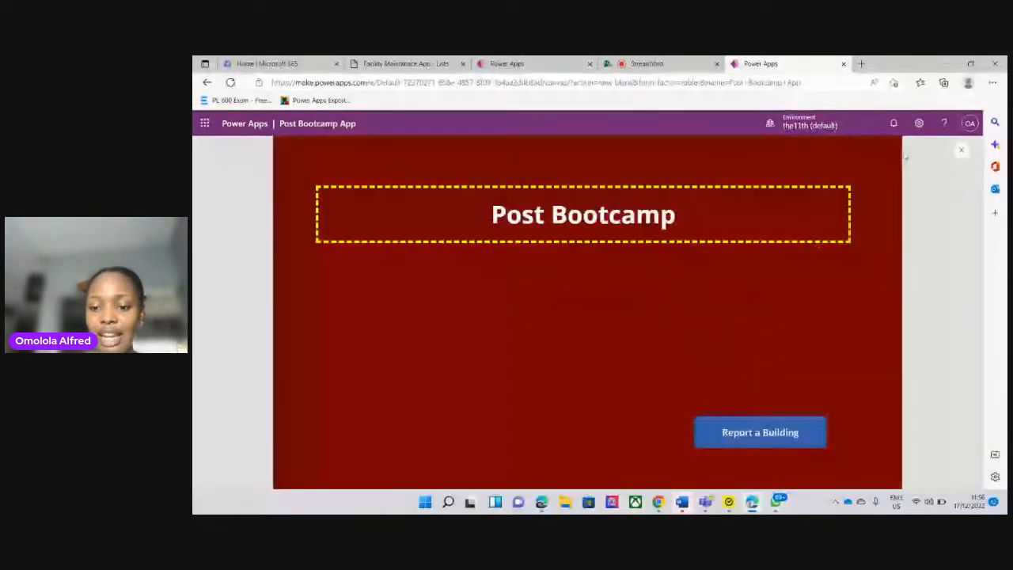
left_click(737, 441)
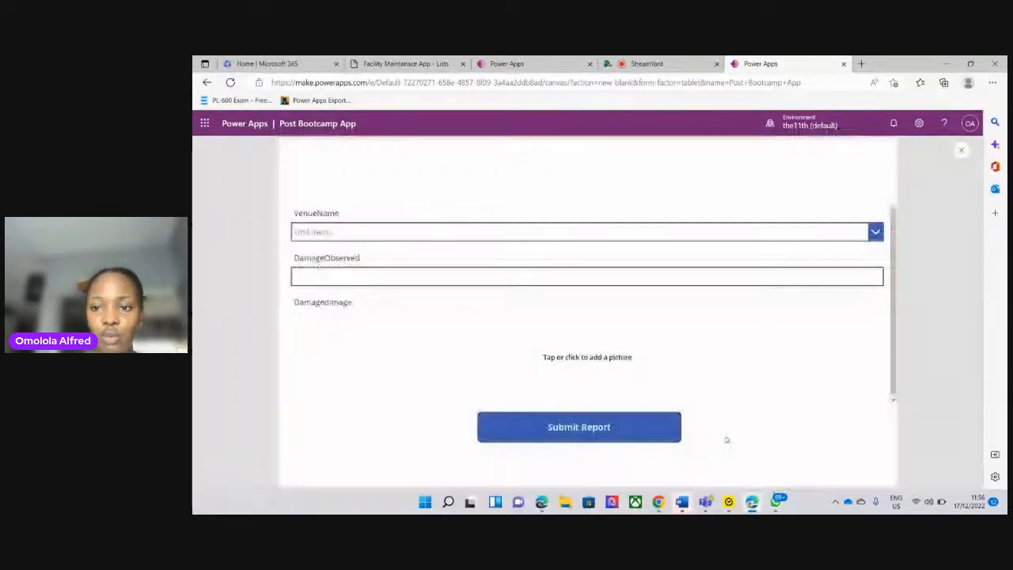
left_click(963, 151)
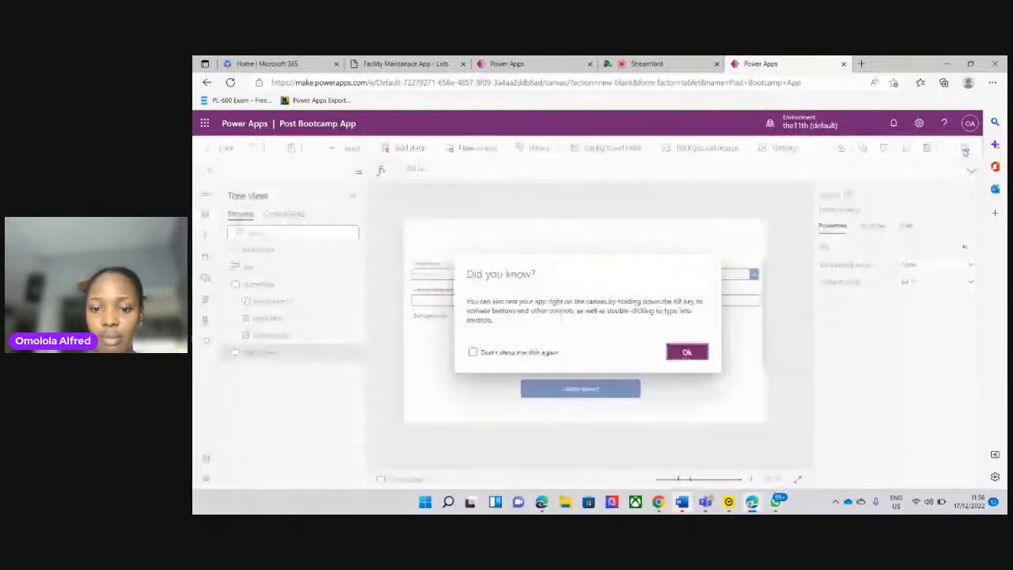
left_click(686, 352)
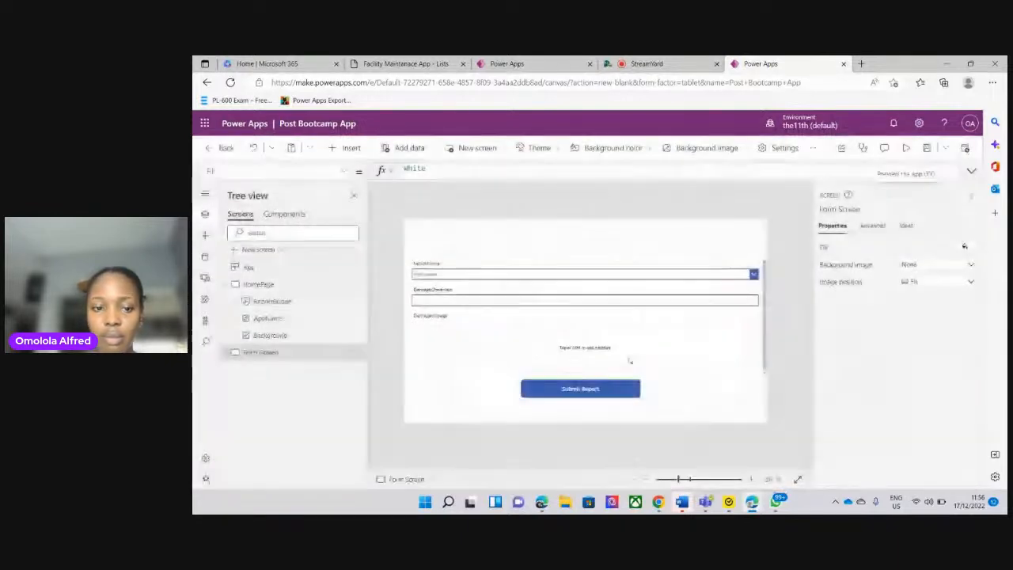
Set the fill of HomePage's ReportButton to the darkest red theme color, matching the background
left_click(268, 283)
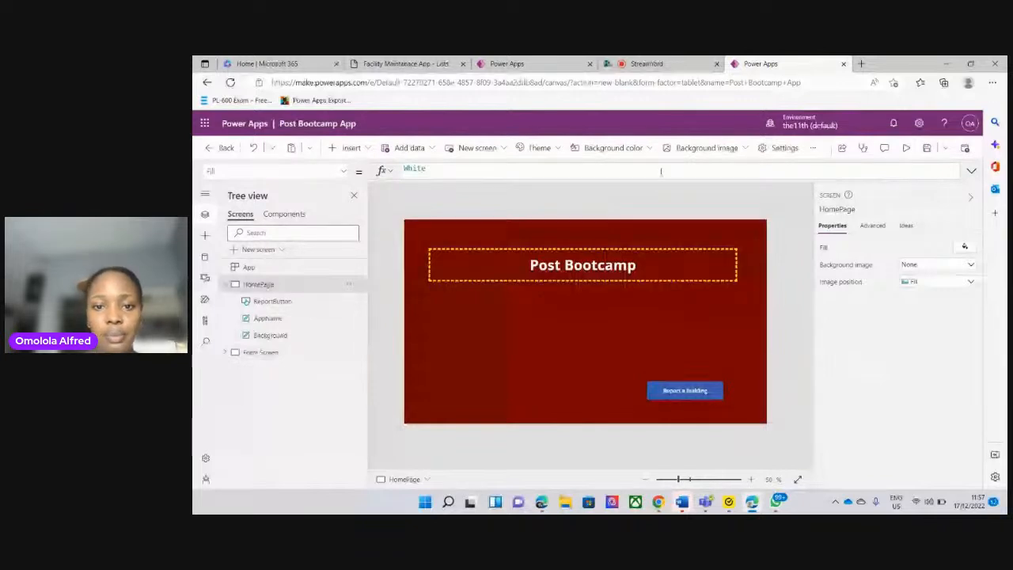
left_click(690, 393)
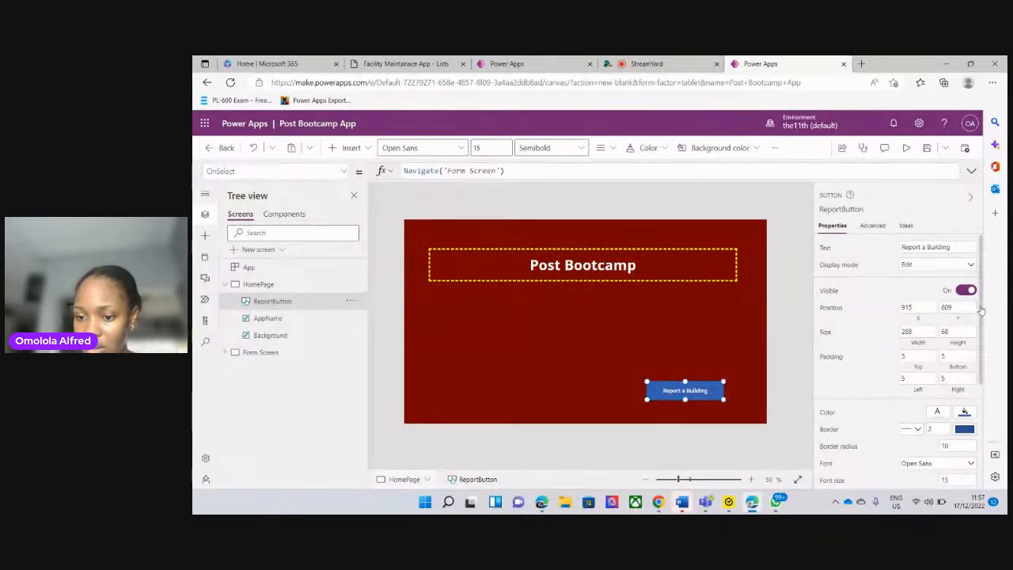
left_click_drag(981, 311, 980, 338)
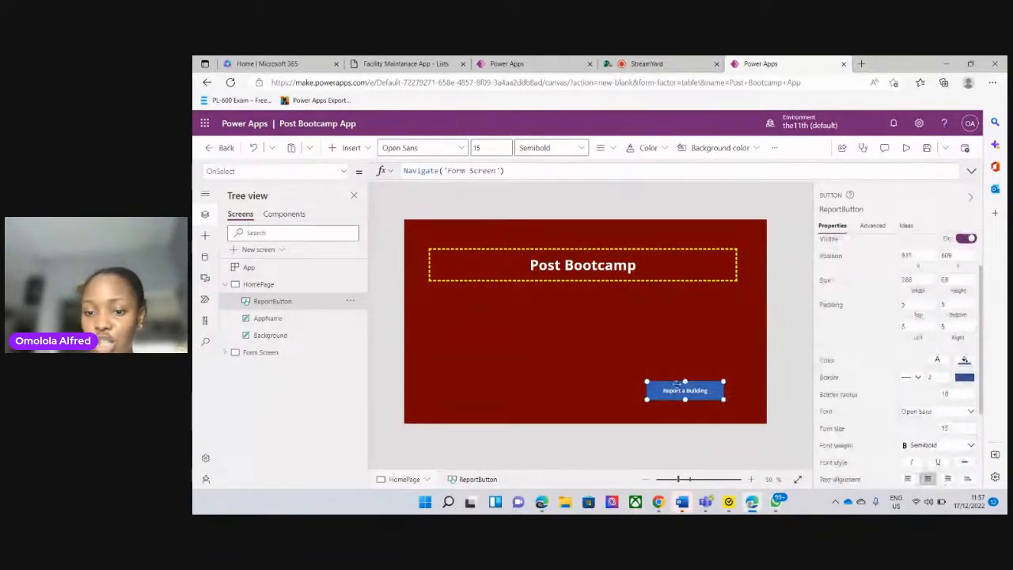
left_click(963, 362)
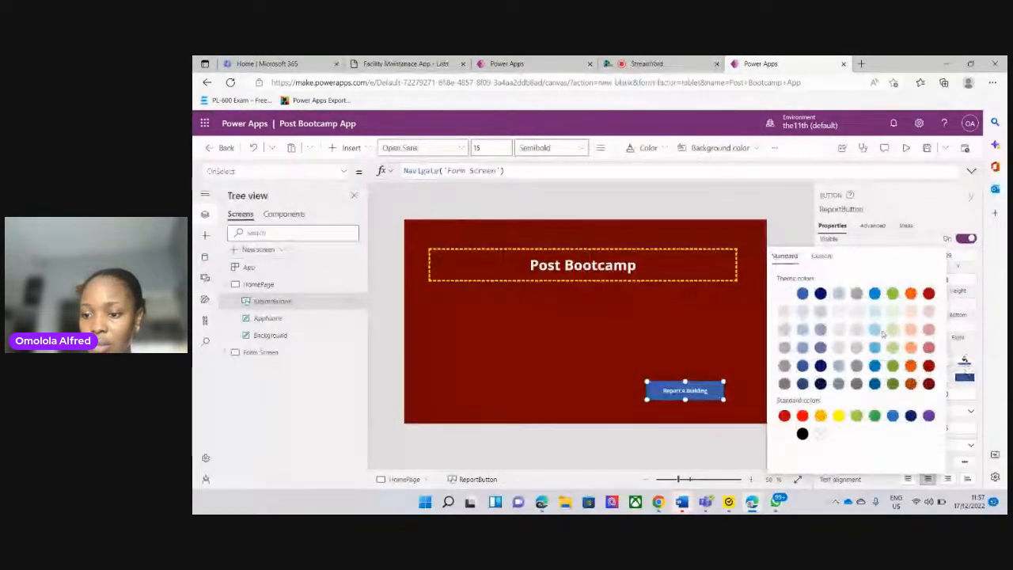
left_click(929, 384)
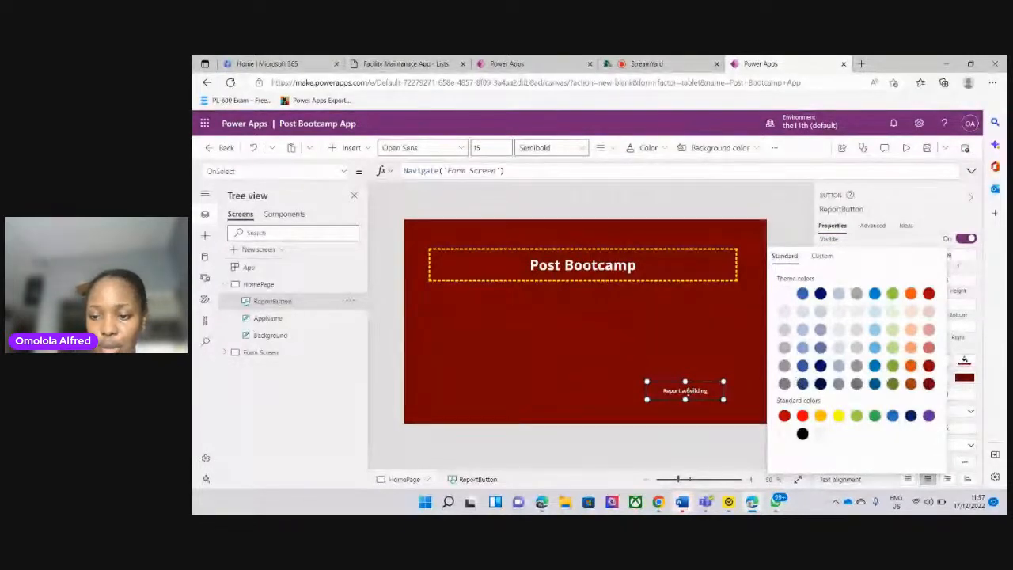
left_click(667, 398)
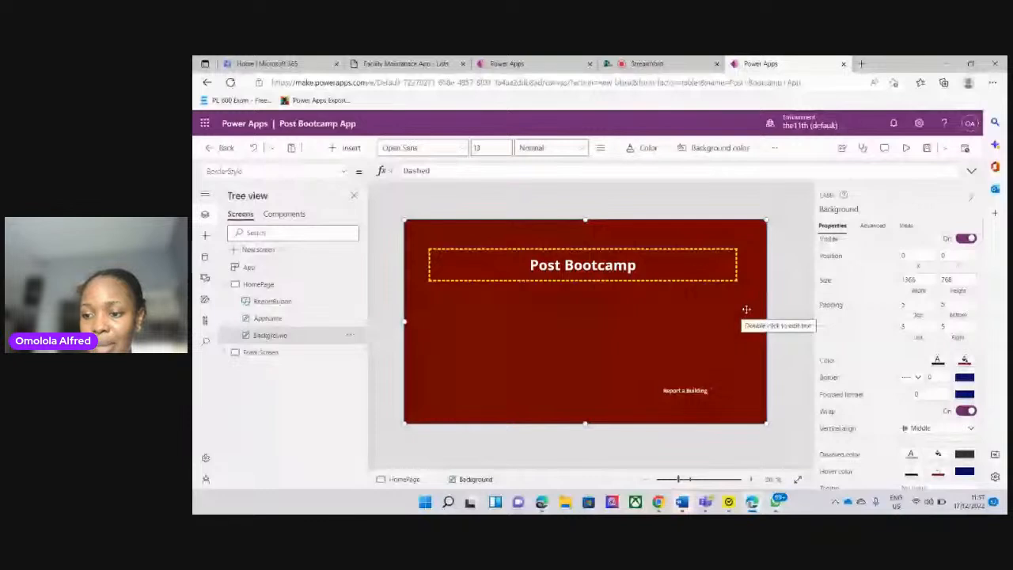
mouse_move(979, 388)
left_mouse_down()
mouse_move(982, 345)
mouse_move(979, 379)
left_mouse_up()
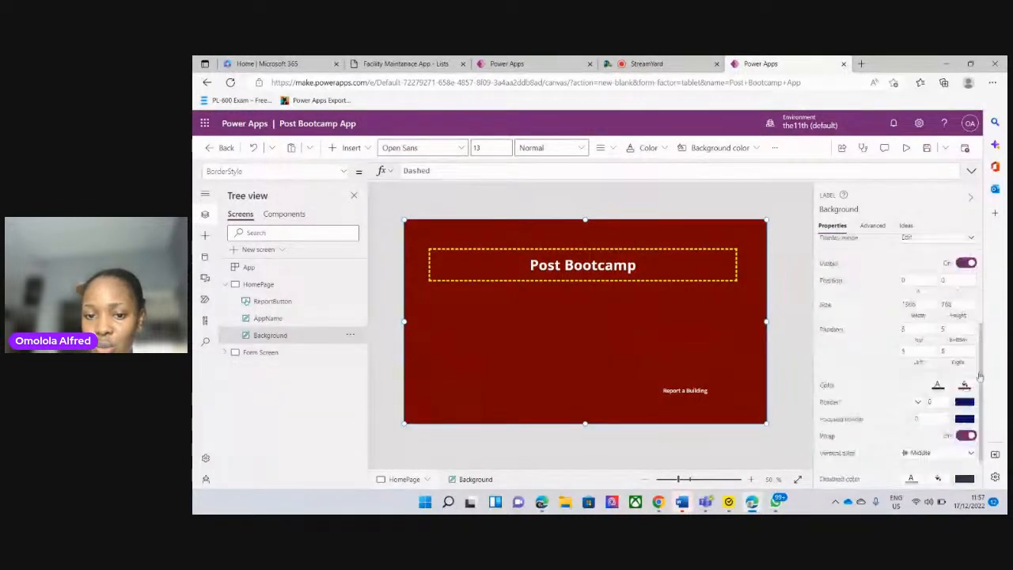
Try a standard yellow fill on HomePage's Background label and restore its darkest red theme color
left_click(964, 386)
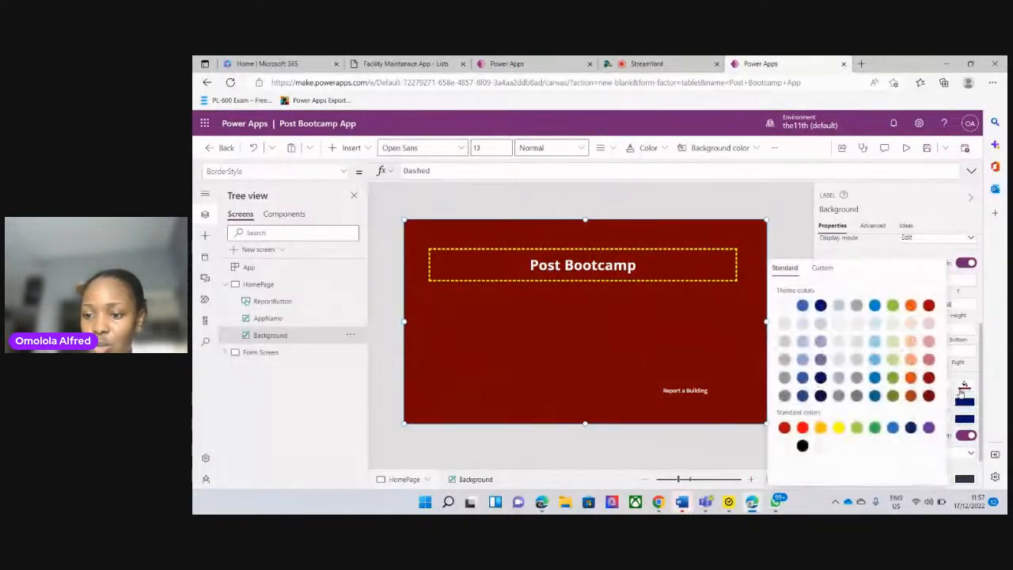
left_click(839, 428)
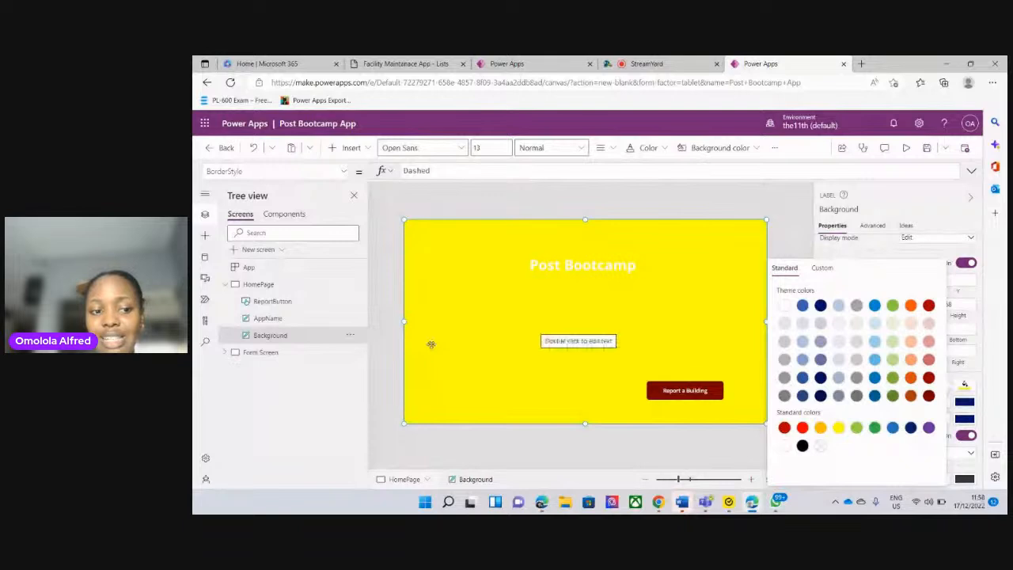
left_click(263, 342)
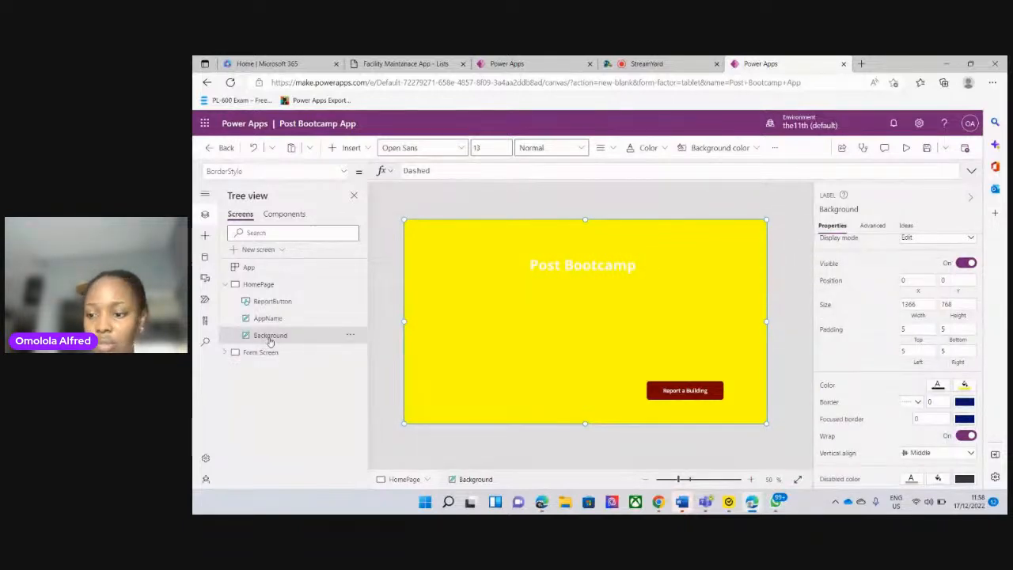
left_click(964, 385)
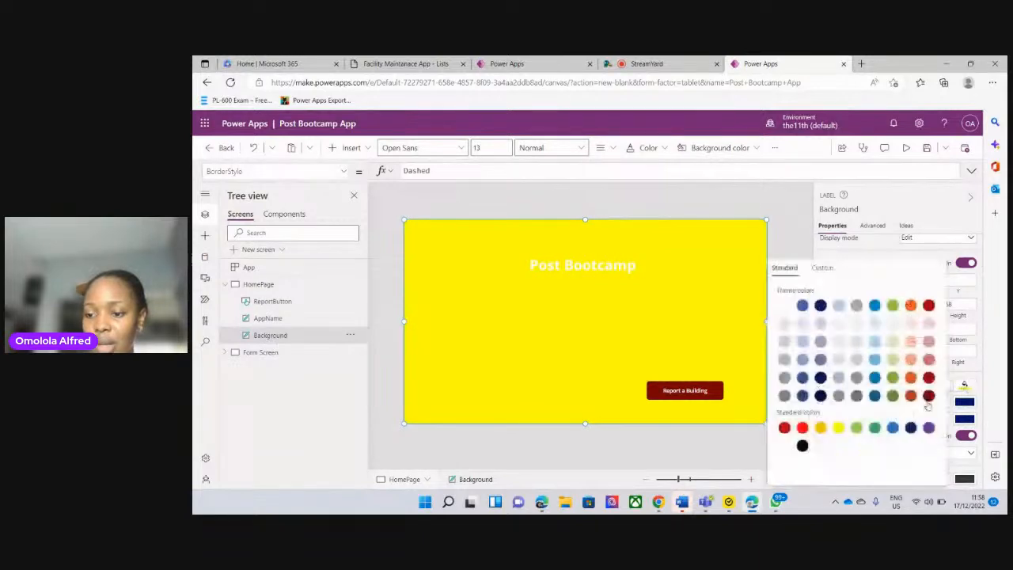
left_click(929, 396)
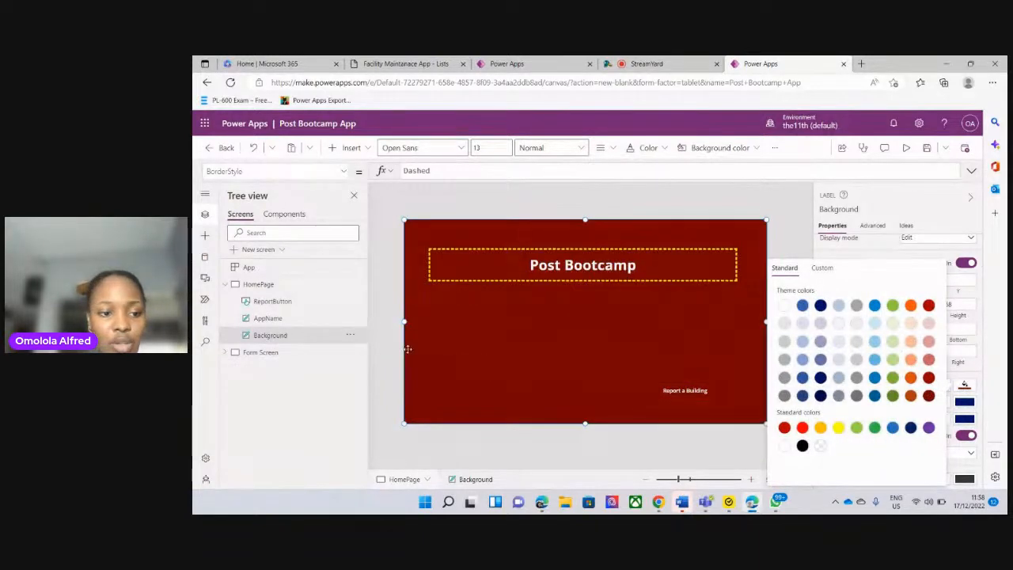
Try a standard yellow fill on HomePage's ReportButton and return it to the darkest red theme color
left_click(273, 302)
left_click(273, 301)
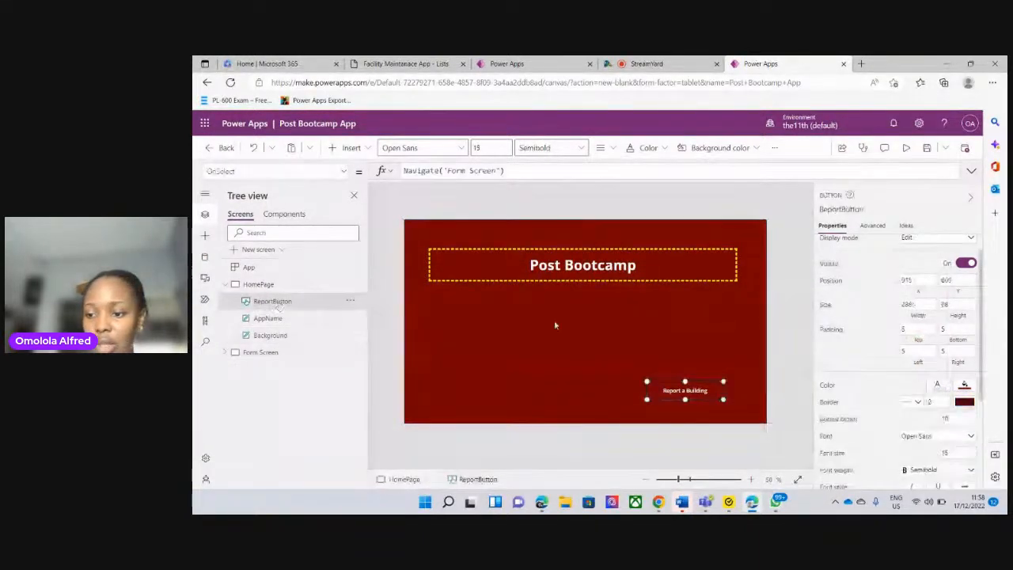
left_click(964, 384)
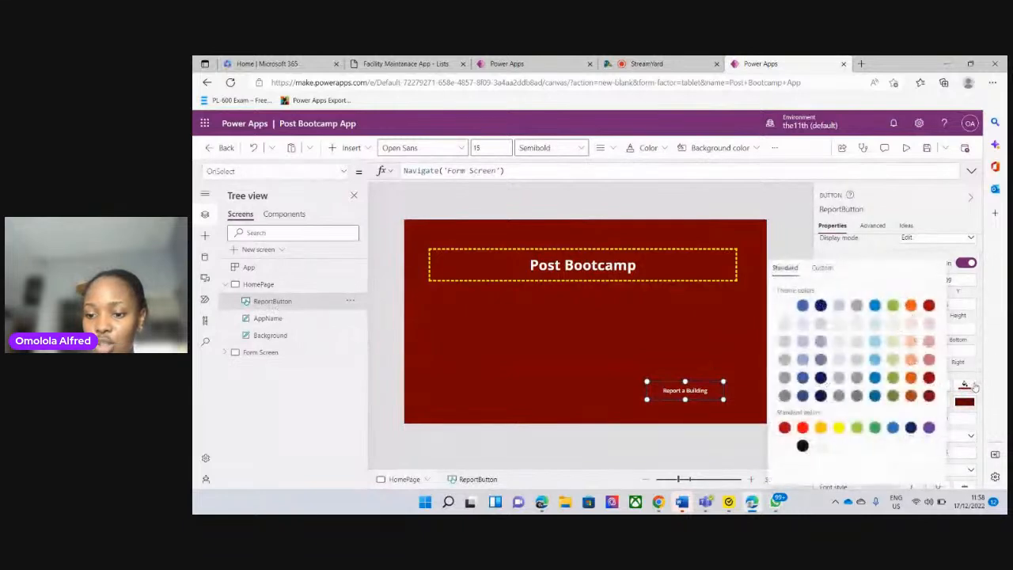
left_click(838, 428)
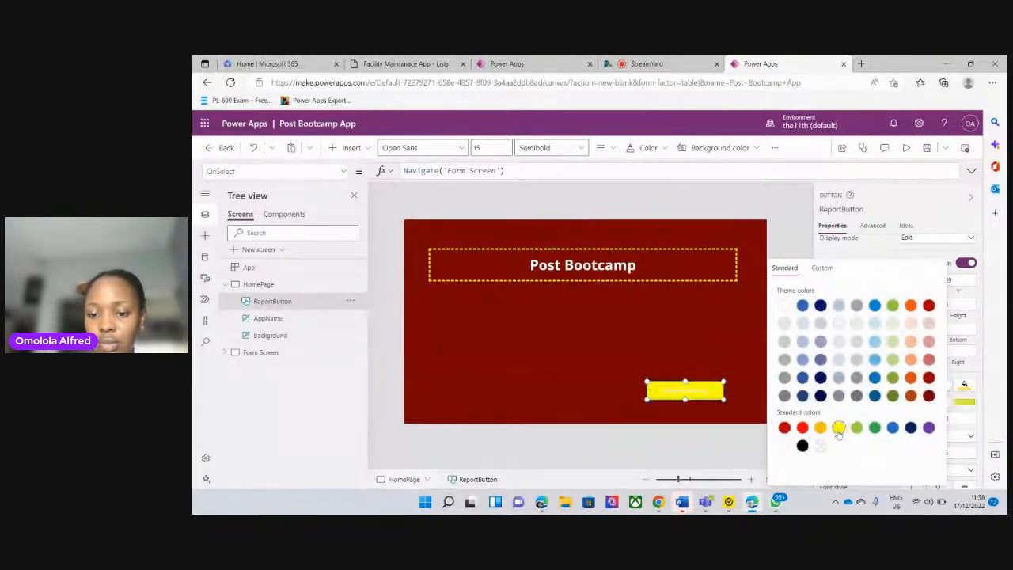
left_click(713, 368)
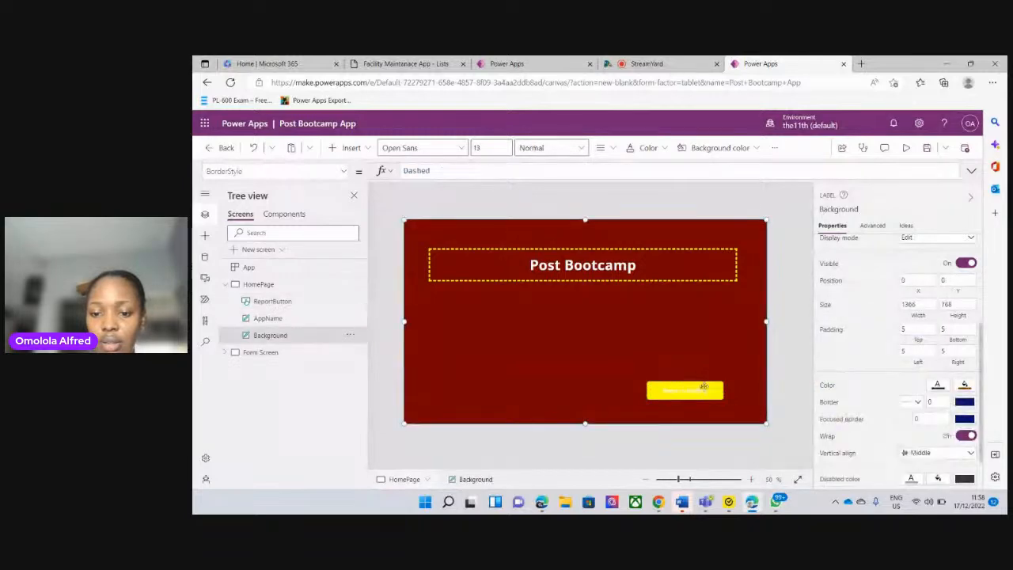
left_click(303, 306)
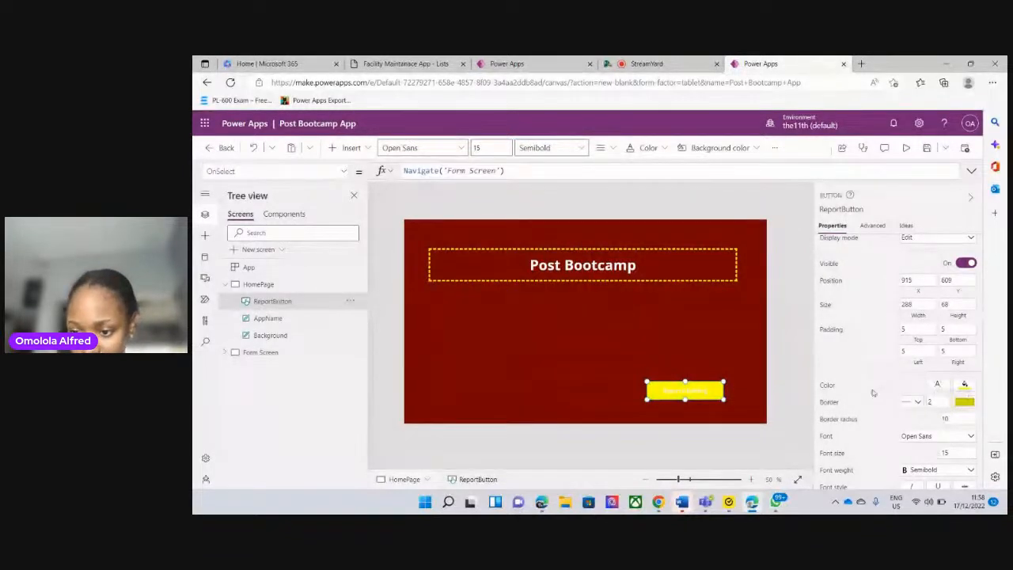
left_click(964, 386)
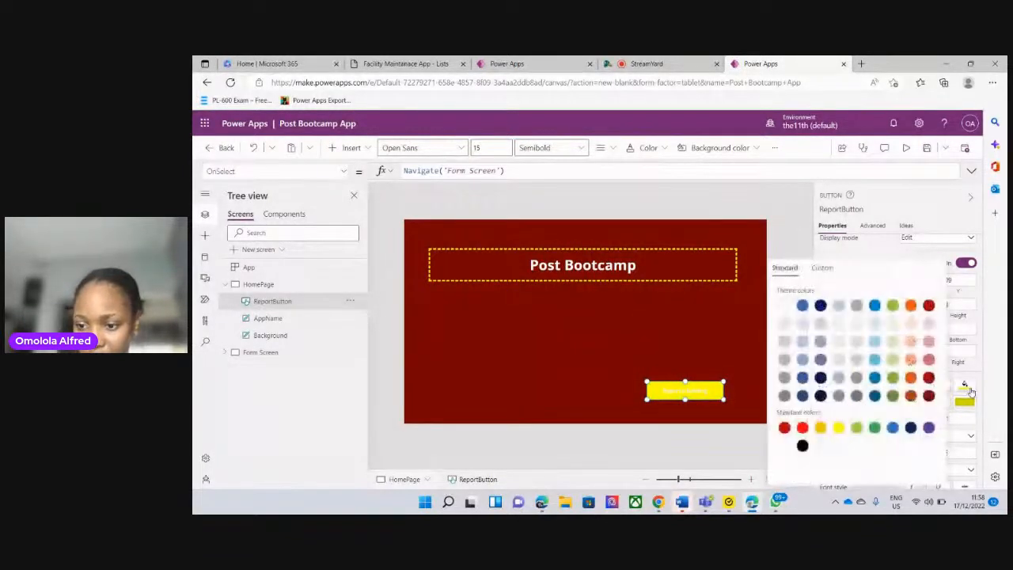
left_click(929, 396)
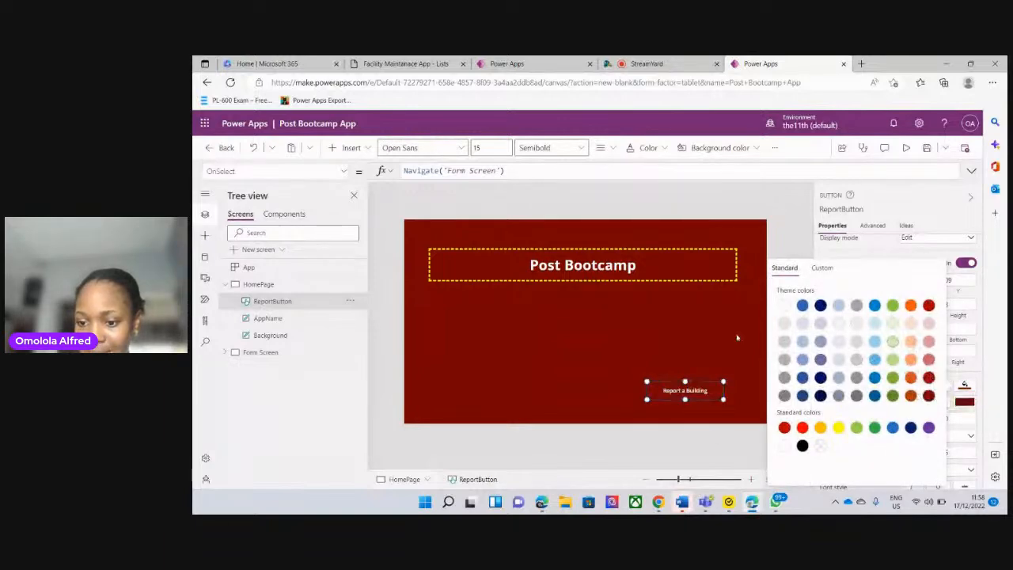
left_click(780, 239)
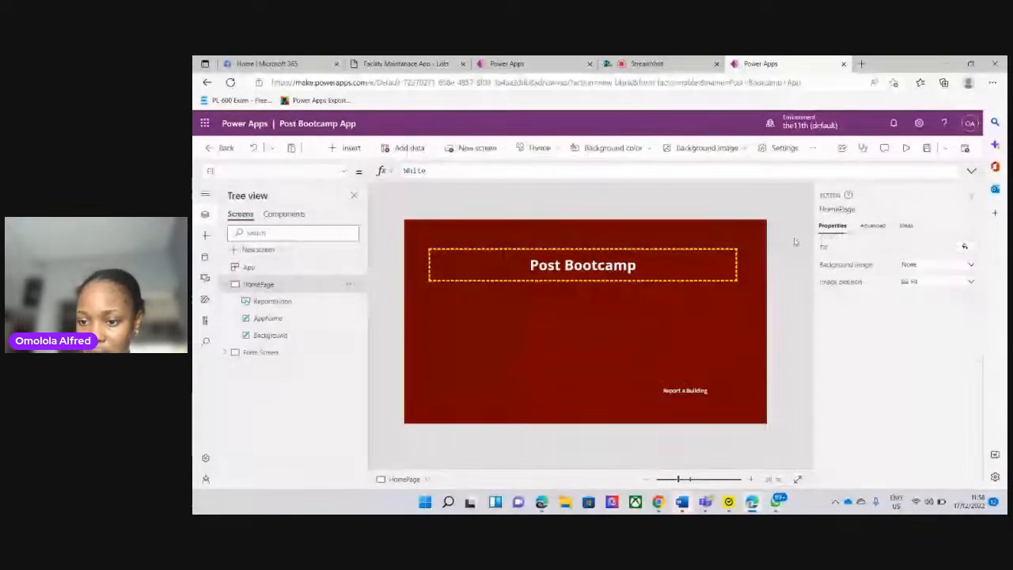
Set the border thickness of HomePage's ReportButton to 5
left_click(279, 301)
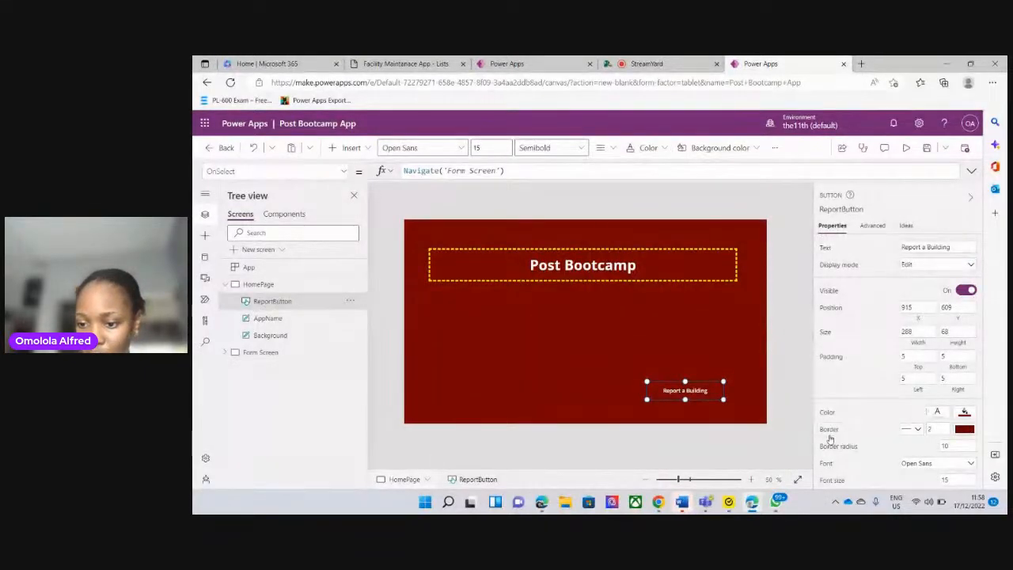
left_click(915, 430)
left_click(908, 416)
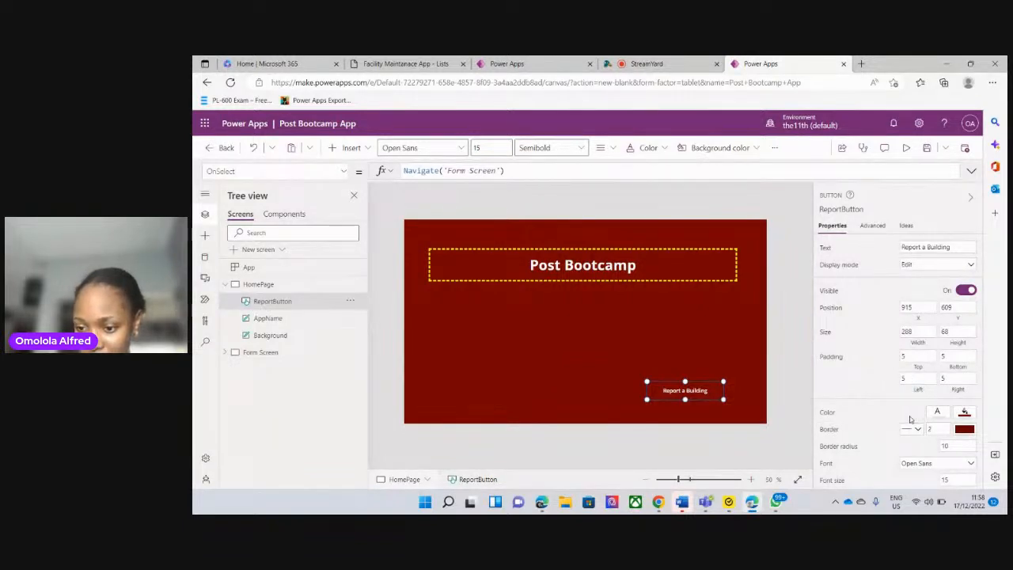
left_click(940, 430)
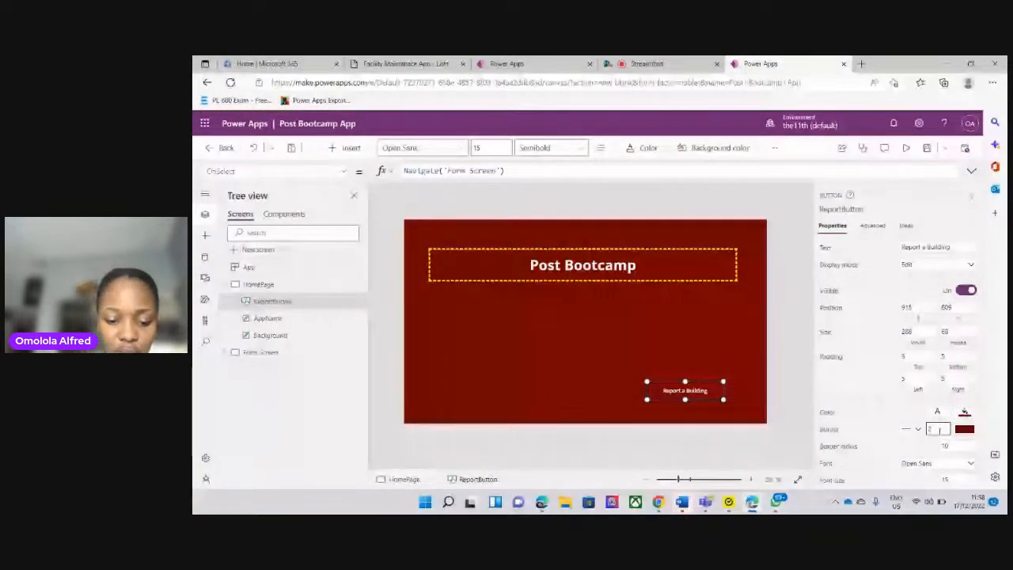
key("BackSpace")
type("5")
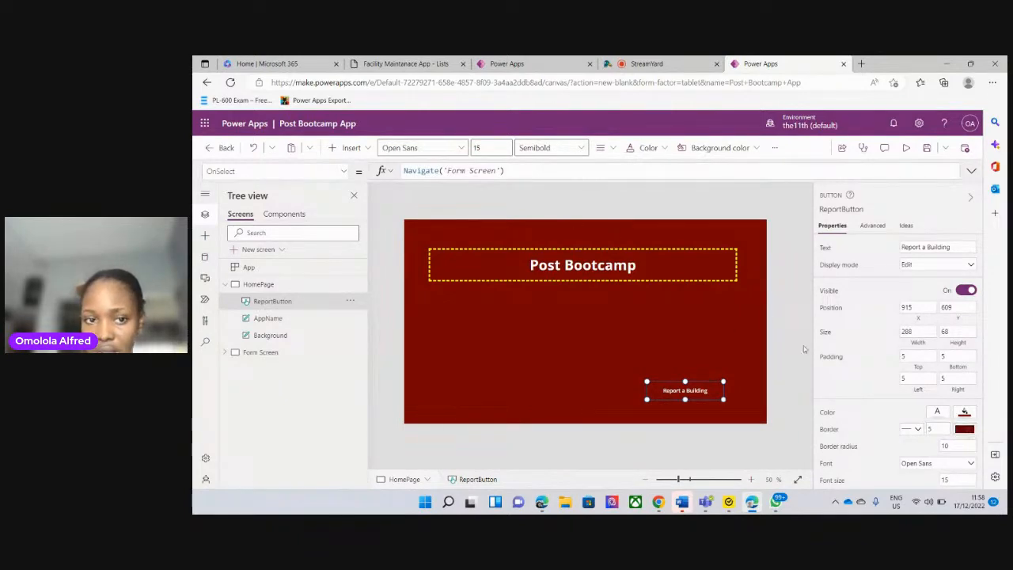
Clear the ReportButton's BorderColor formula and set the border to standard yellow, dismissing the chat notification that pops up
left_click(964, 429)
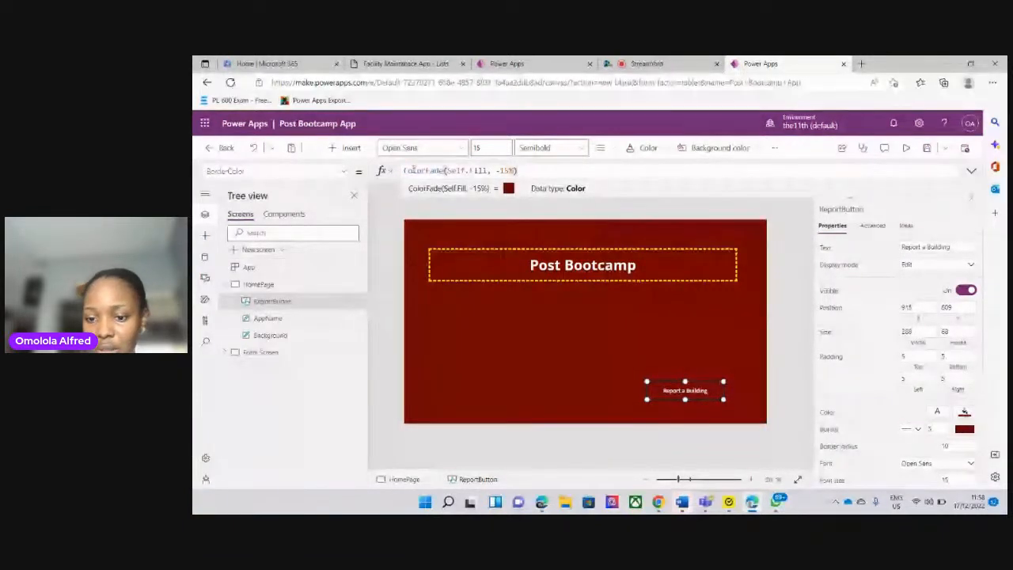
triple_click(412, 169)
key("BackSpace")
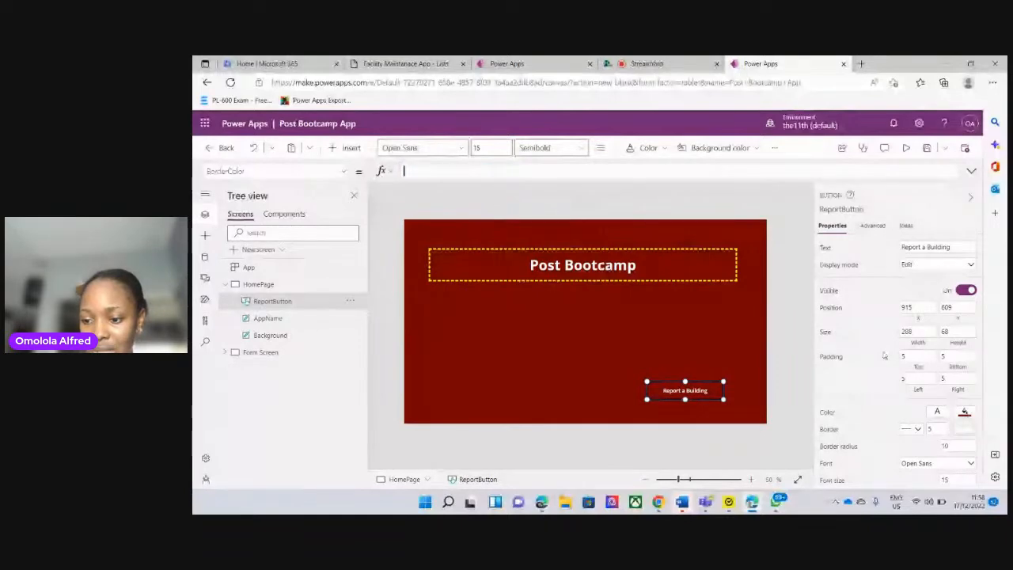
left_click(967, 429)
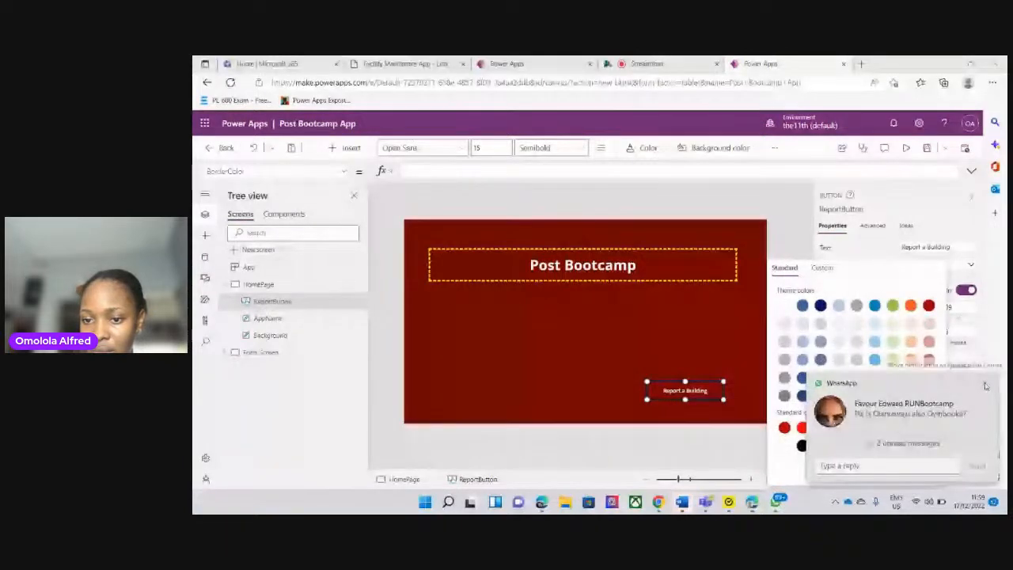
left_click(985, 386)
left_click(737, 359)
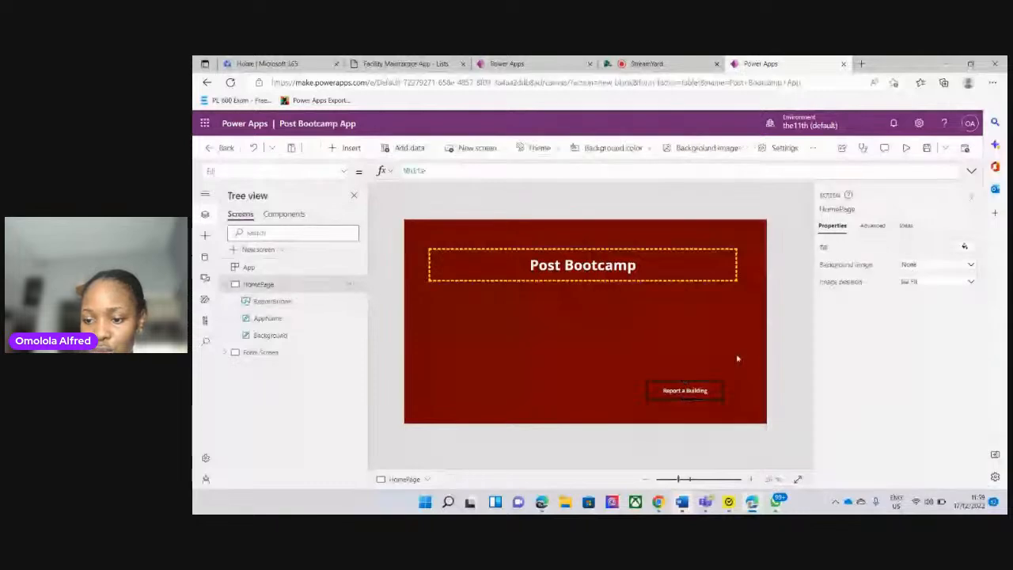
left_click(711, 391)
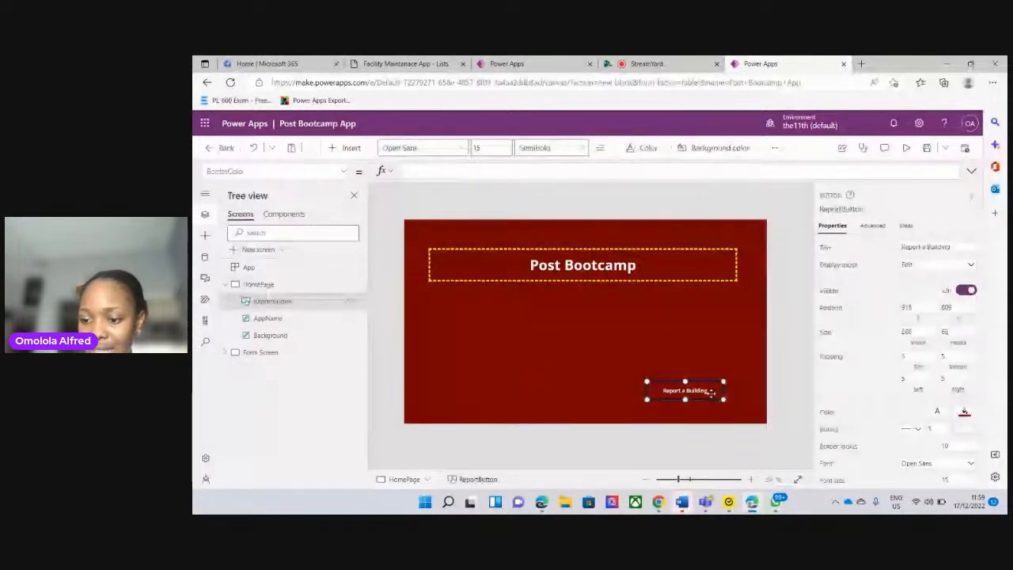
left_click(957, 431)
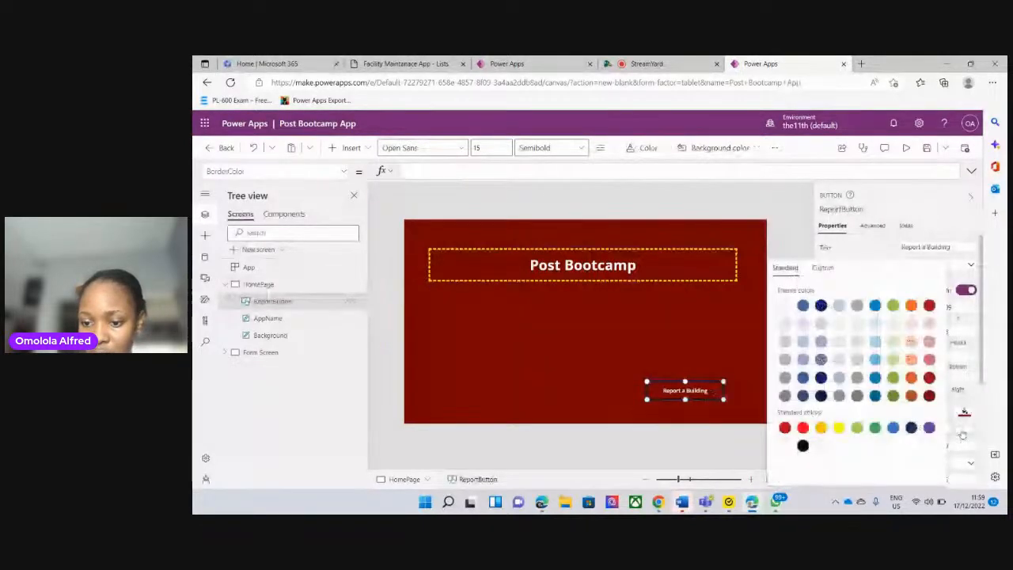
left_click(839, 428)
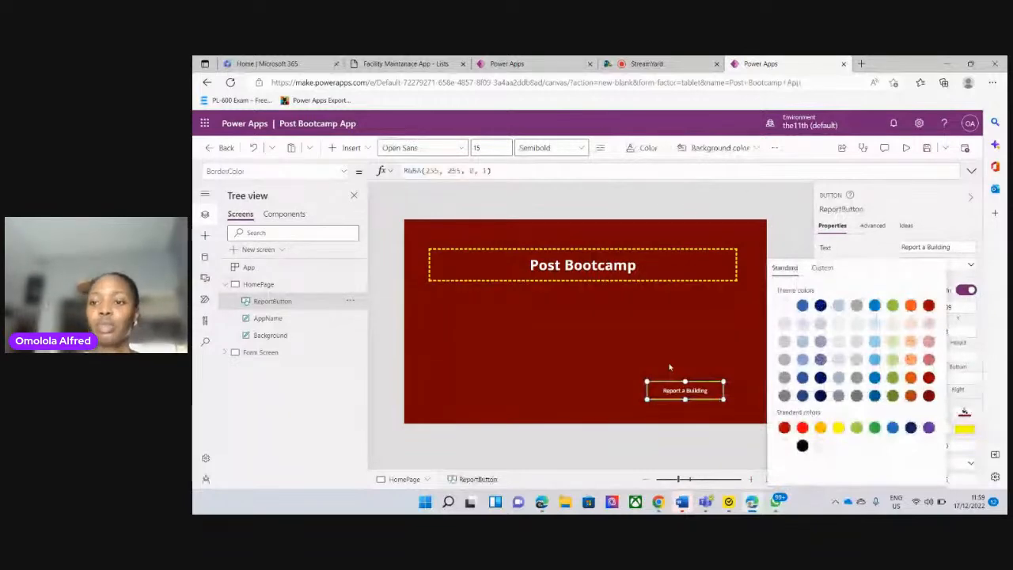
left_click(640, 355)
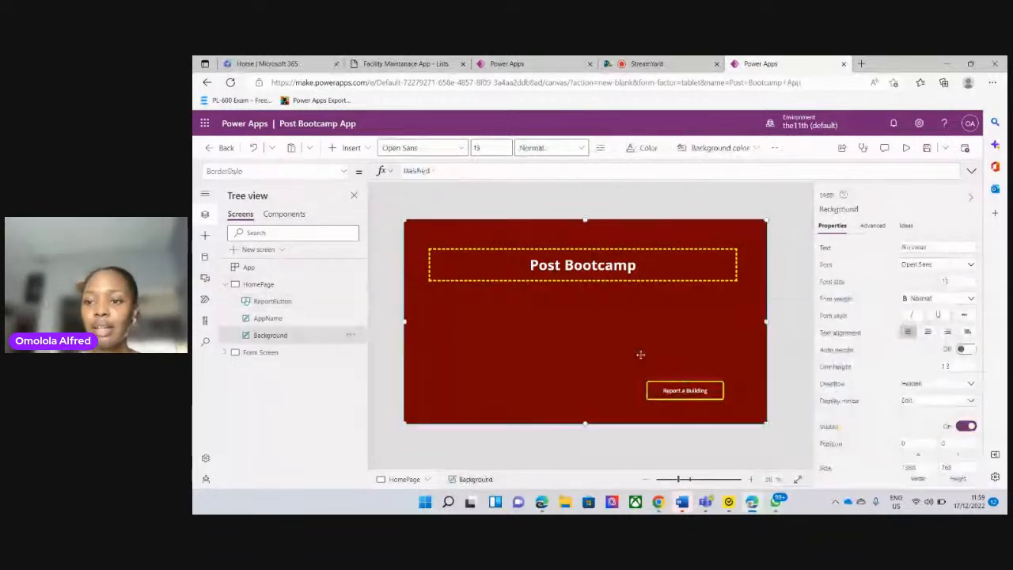
Preview the app to check the styled HomePage, return to the editor and dismiss the tip
left_click(905, 152)
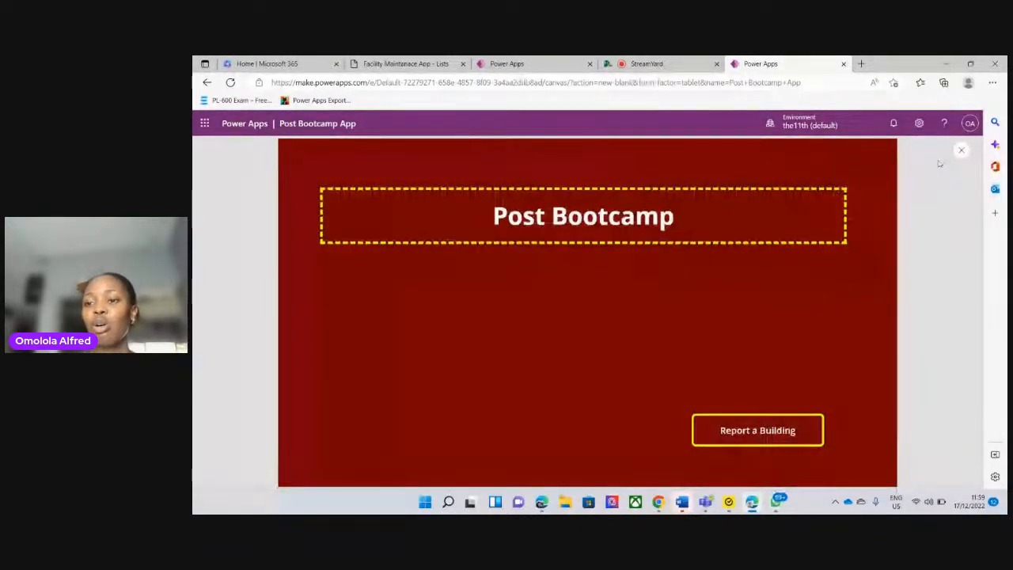
left_click(961, 150)
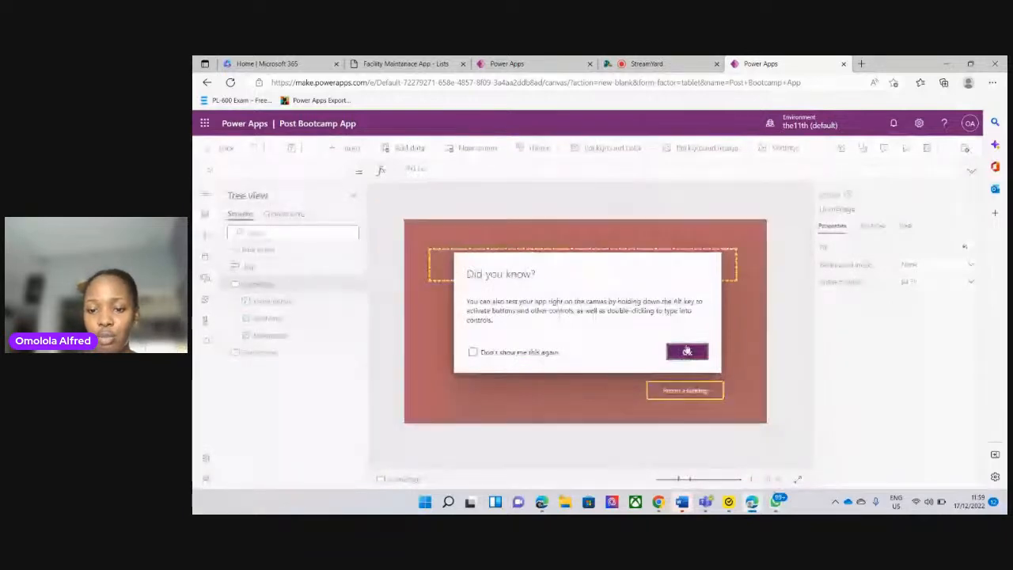
left_click(687, 351)
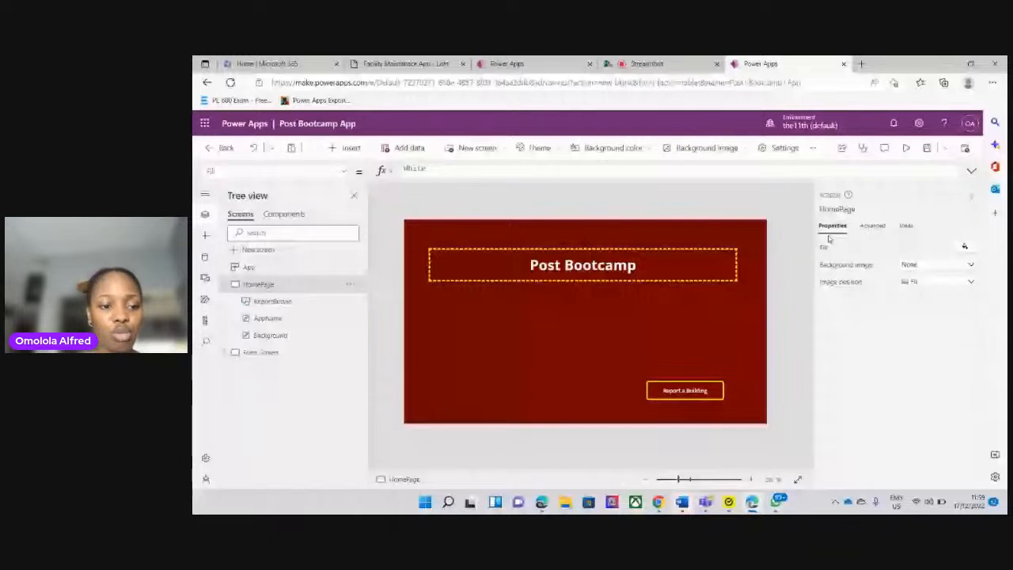
Clear the ReportButton's HoverFill formula and set its hover fill to the darkest red theme color
left_click(271, 301)
scroll(982, 391, "down", 5)
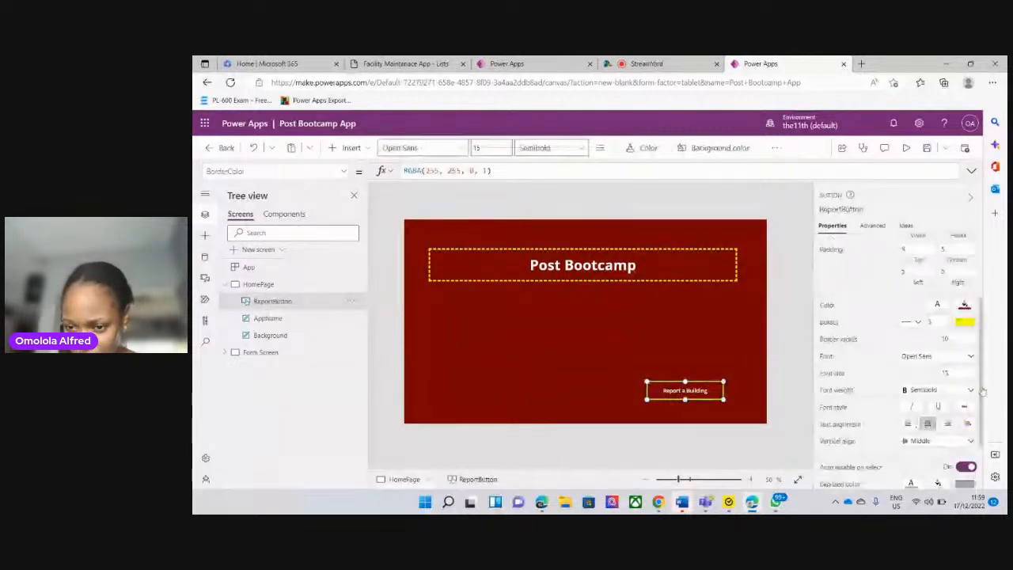
scroll(982, 391, "down", 1)
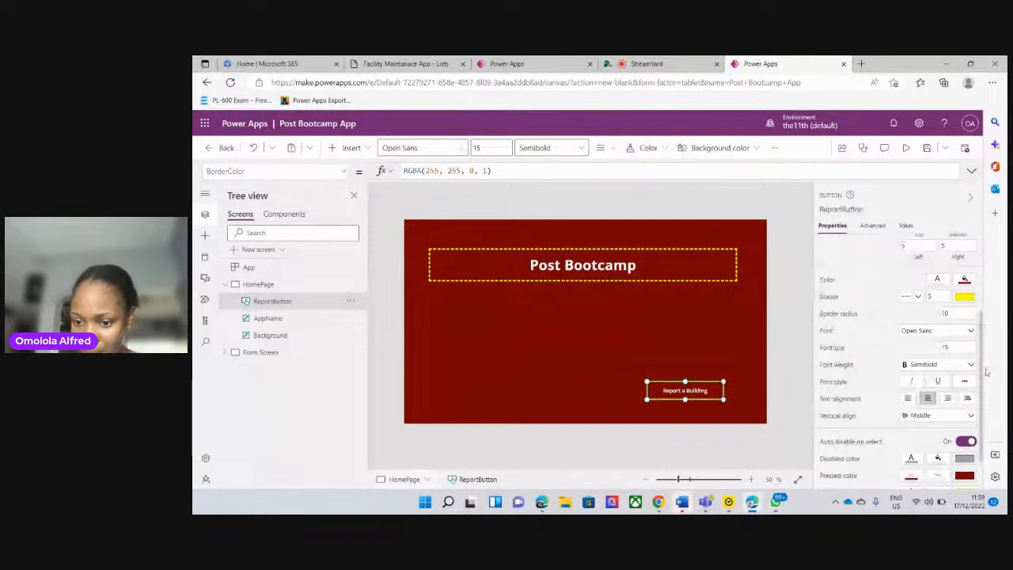
scroll(979, 378, "down", 2)
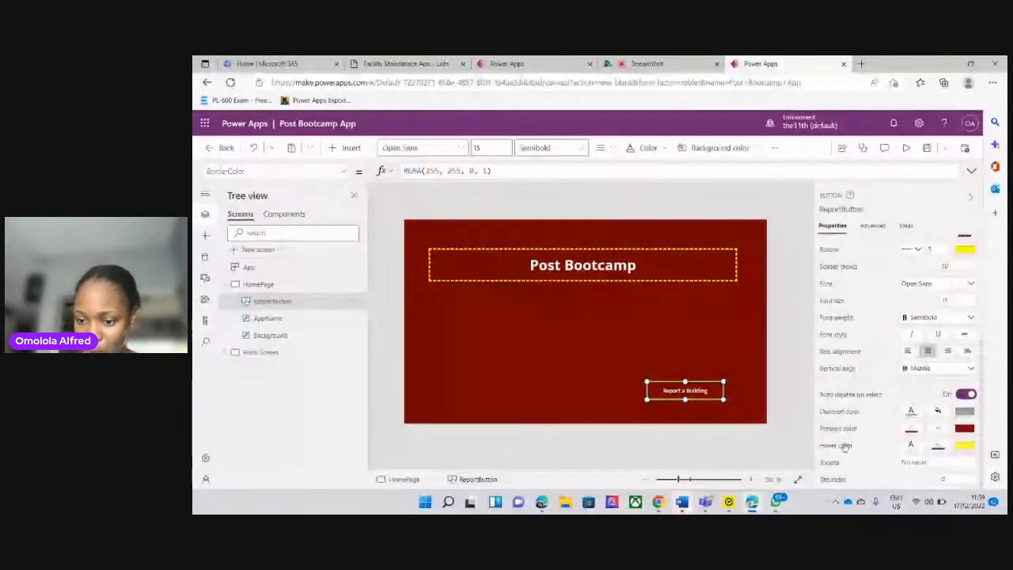
left_click(938, 446)
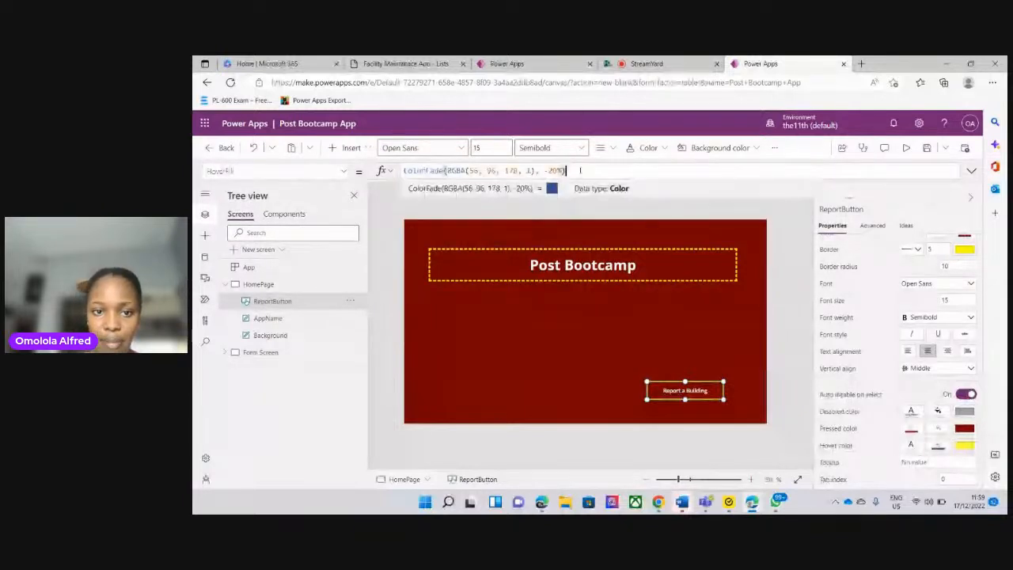
key("ctrl+a")
key("BackSpace")
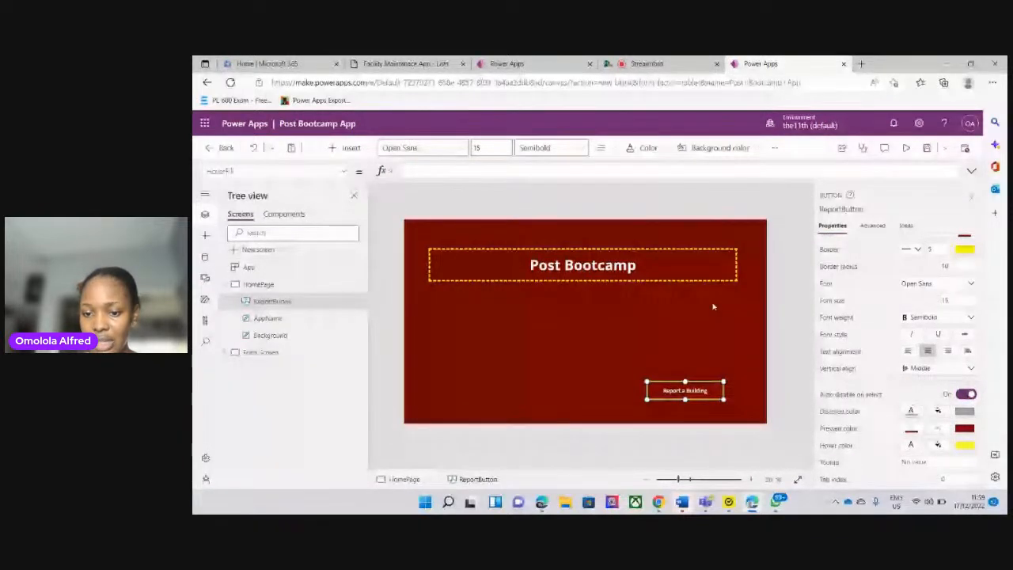
left_click(937, 445)
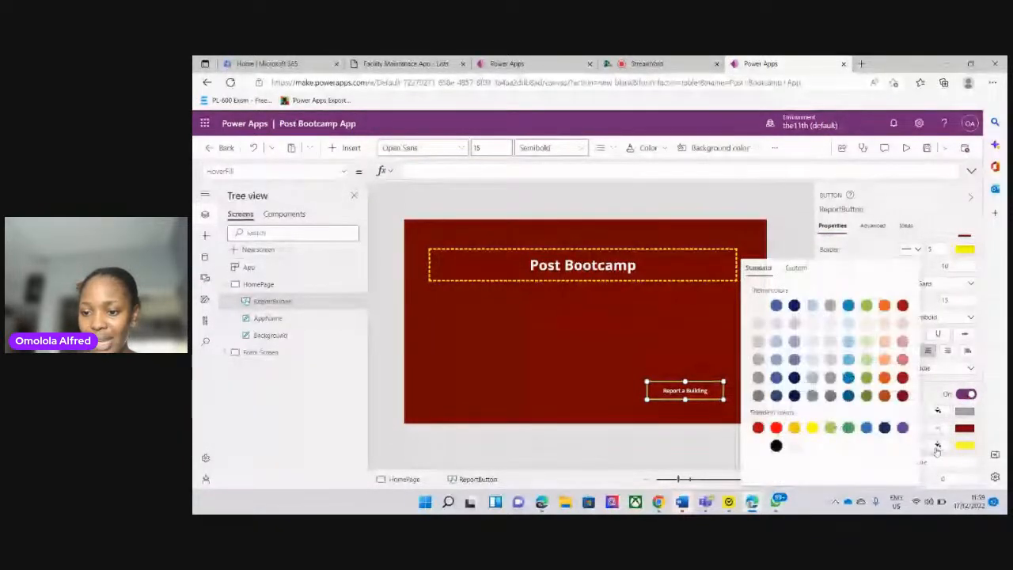
left_click(902, 396)
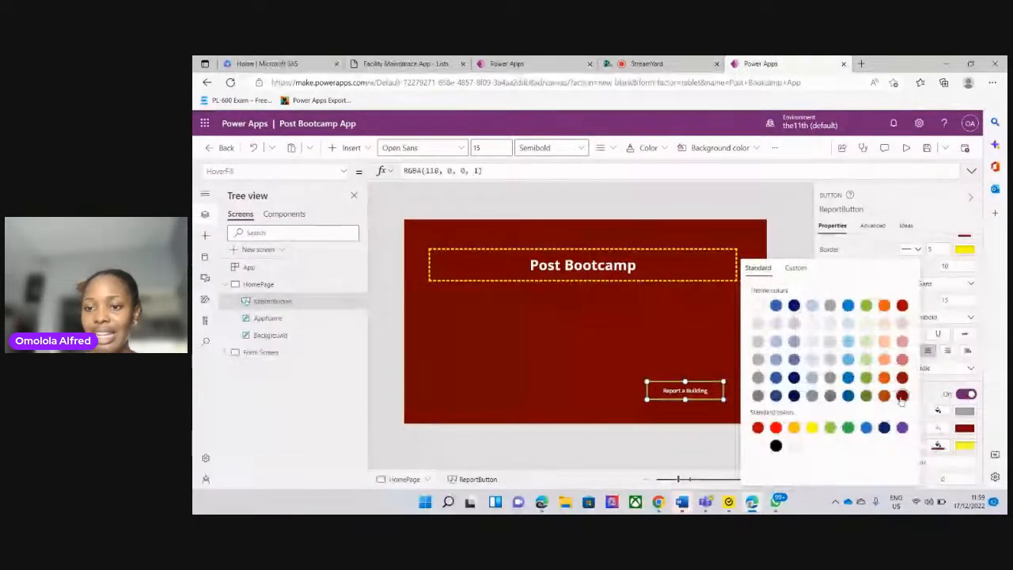
Preview the app, test that the Report a Building button opens the form, return to the editor and dismiss the tip
left_click(907, 148)
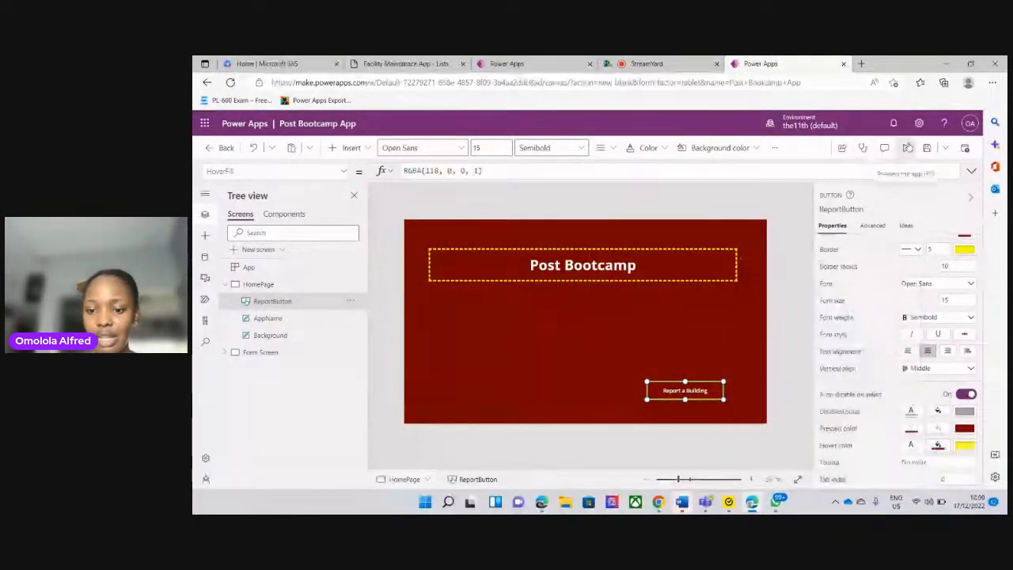
left_click(907, 148)
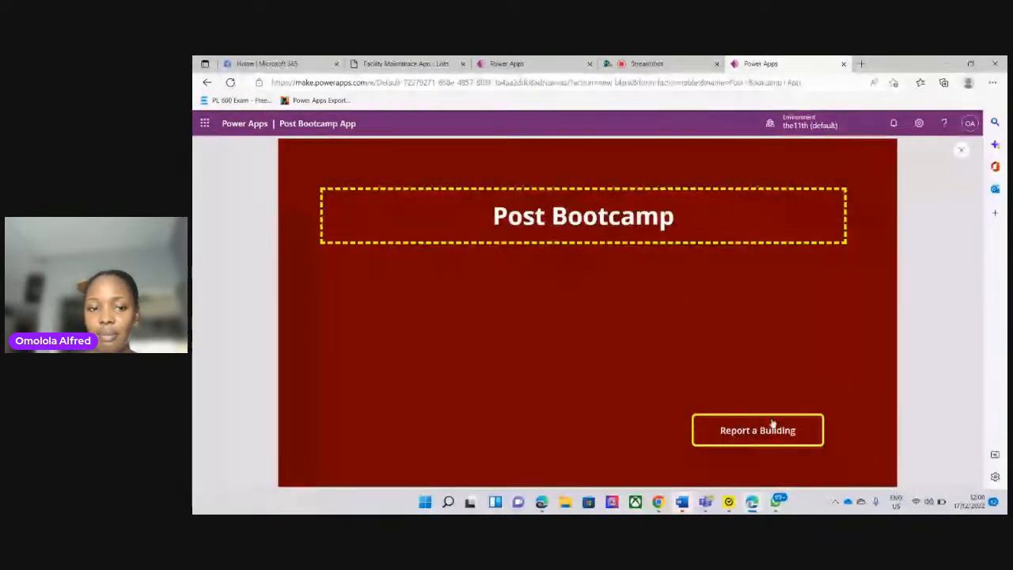
left_click(773, 424)
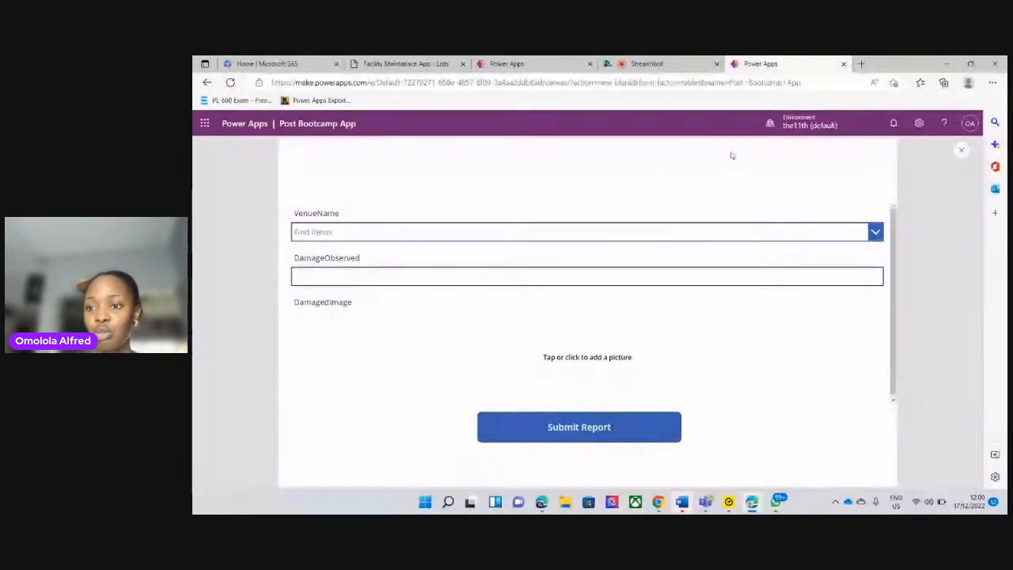
left_click(962, 150)
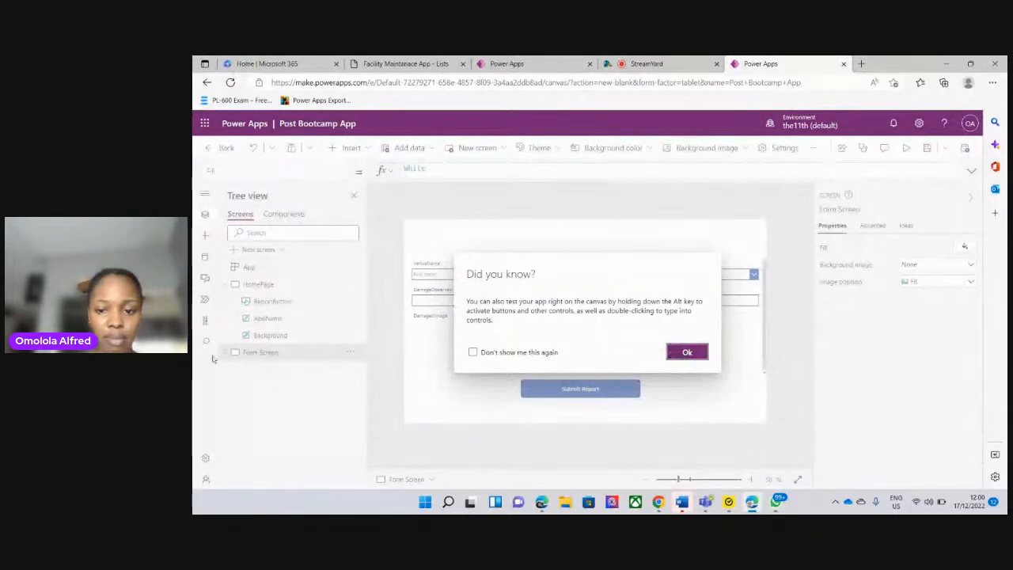
left_click(687, 351)
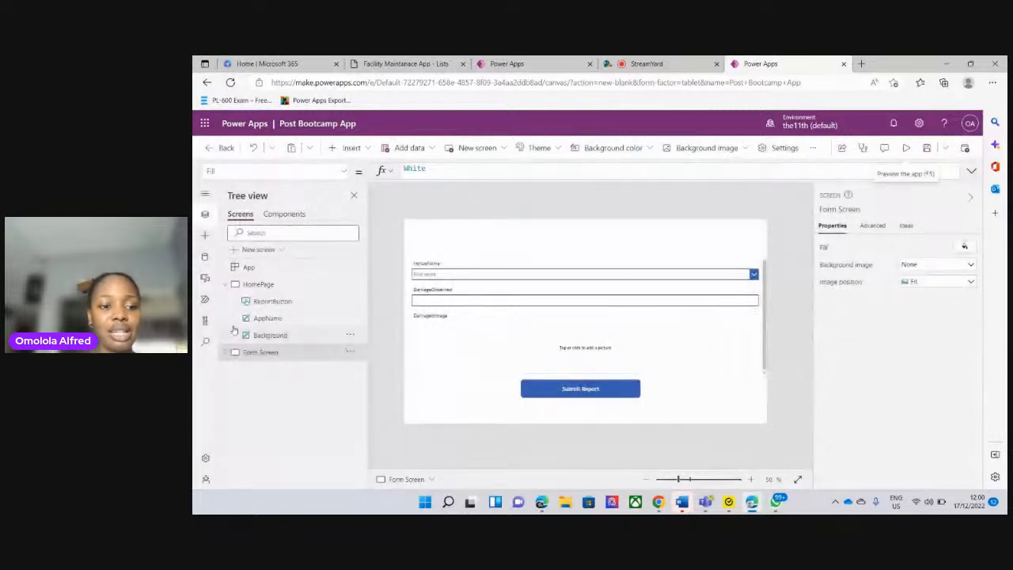
Switch between HomePage and Form Screen to compare the two screens, ending on HomePage
left_click(258, 285)
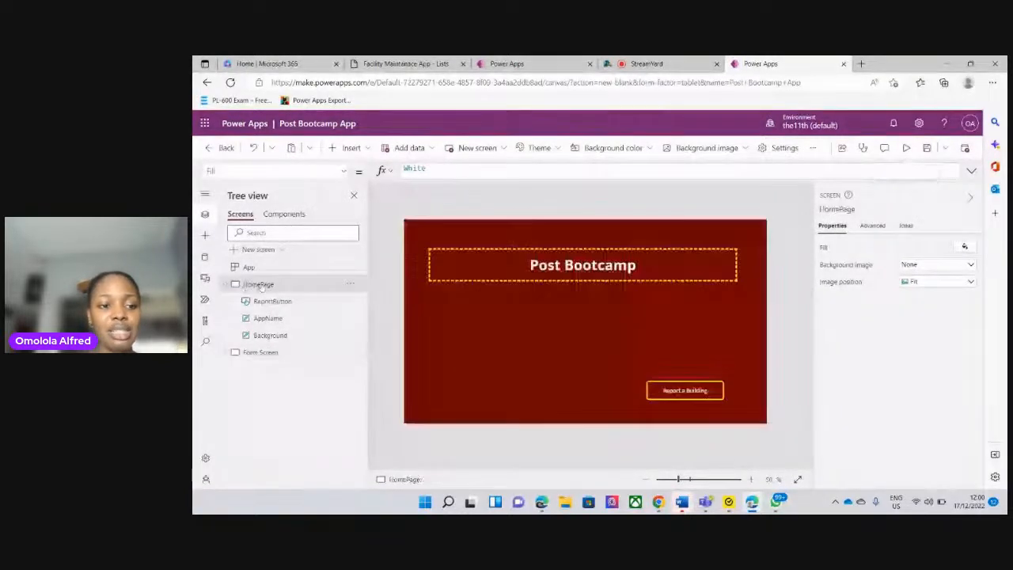
left_click(264, 356)
left_click(285, 284)
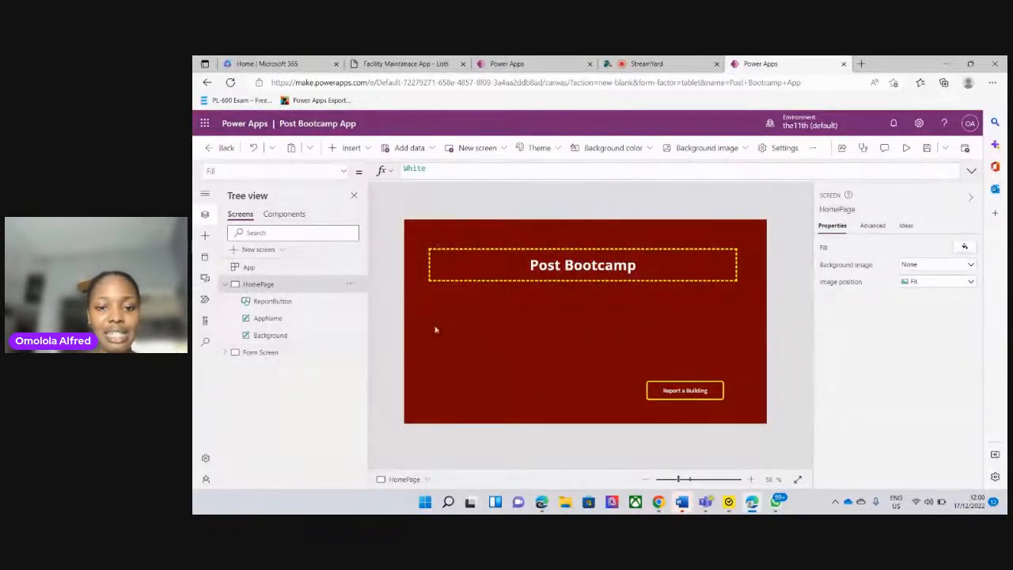
left_click(268, 355)
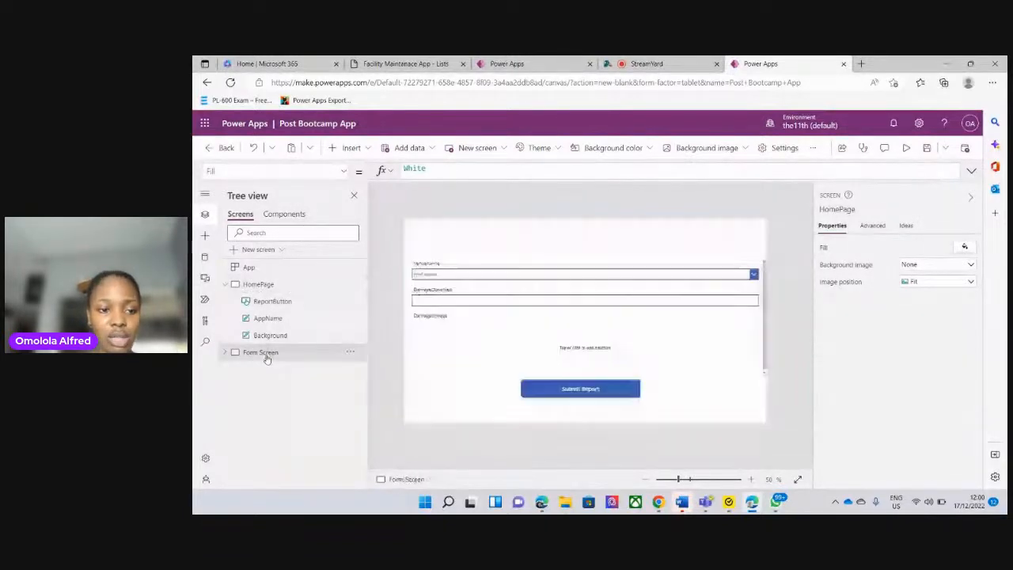
left_click(266, 286)
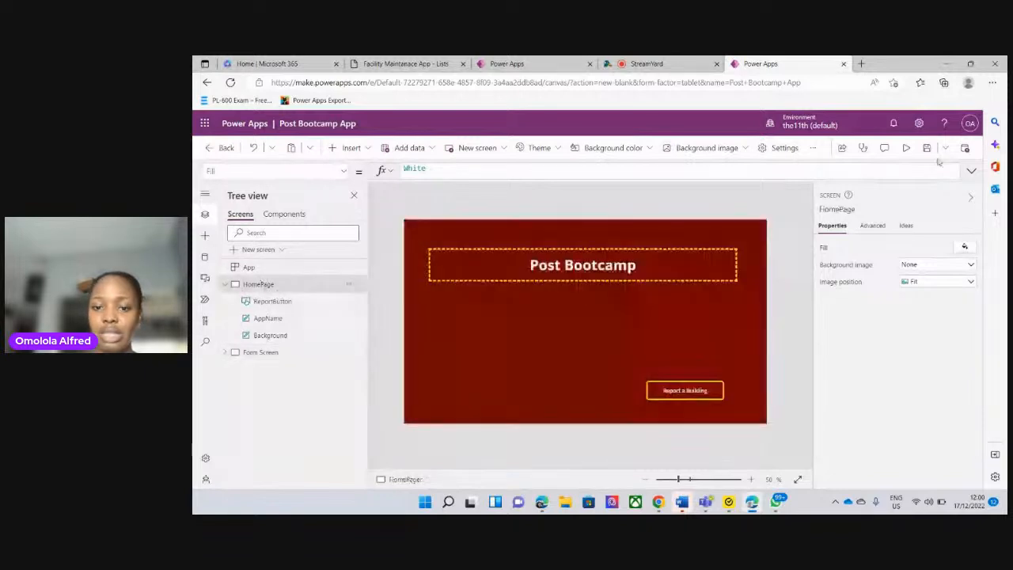
Preview the app again from HomePage, open the report form through its button, and return to the editor, dismissing the tip
left_click(906, 149)
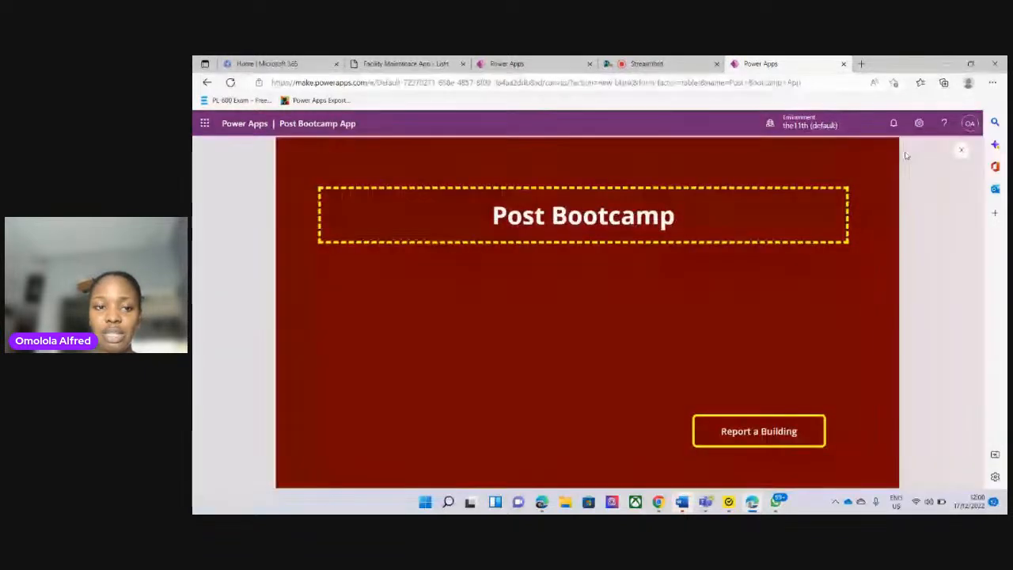
left_click(735, 434)
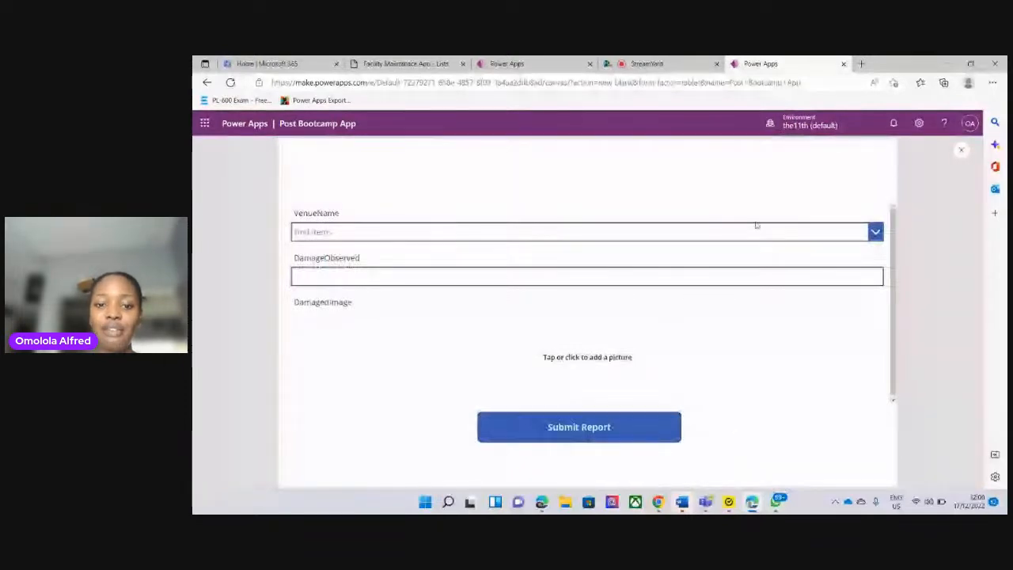
left_click(962, 152)
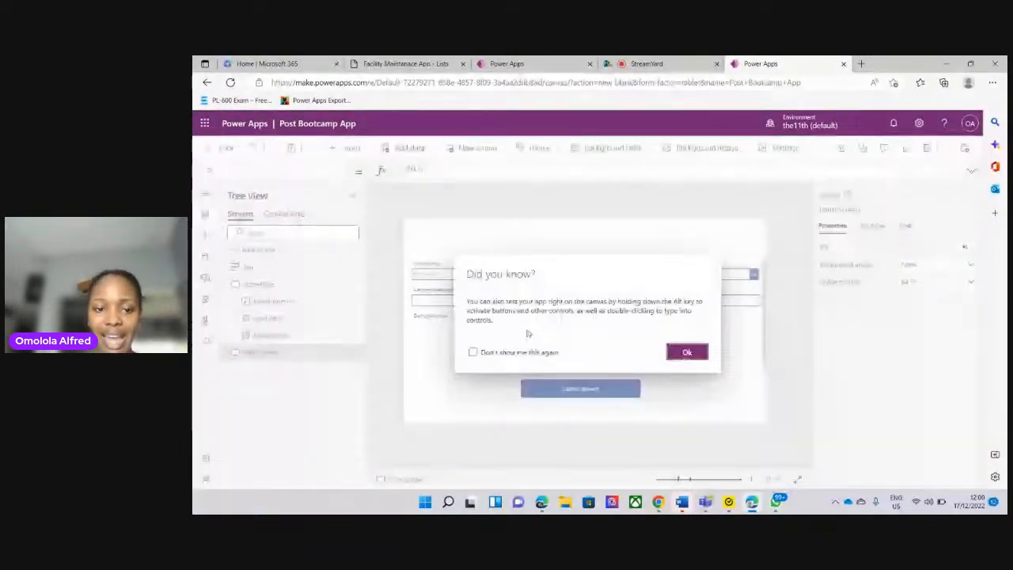
left_click(685, 350)
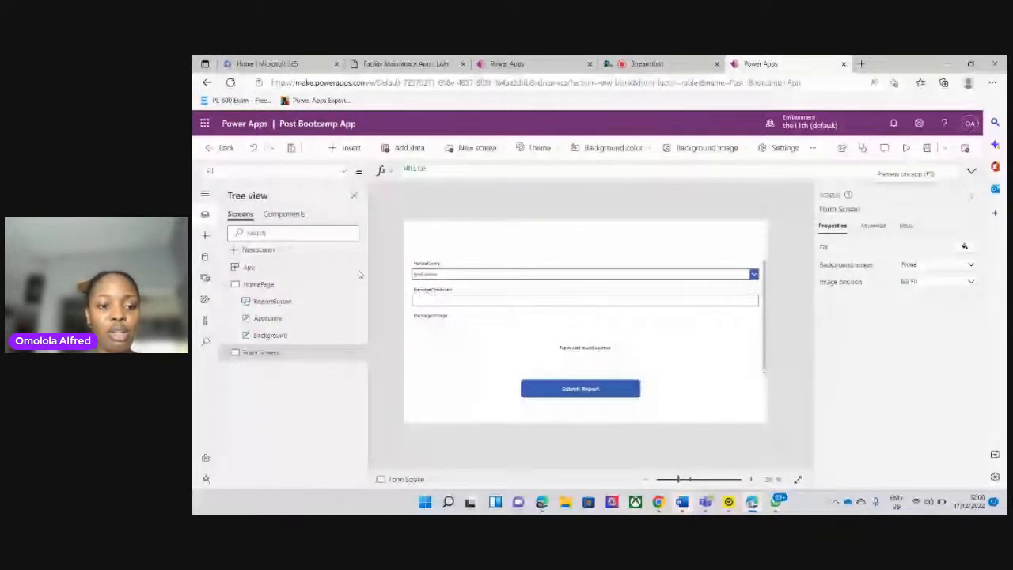
Expand Form Screen and collapse HomePage in the tree view, dismissing the chat notification that pops up
left_click(224, 353)
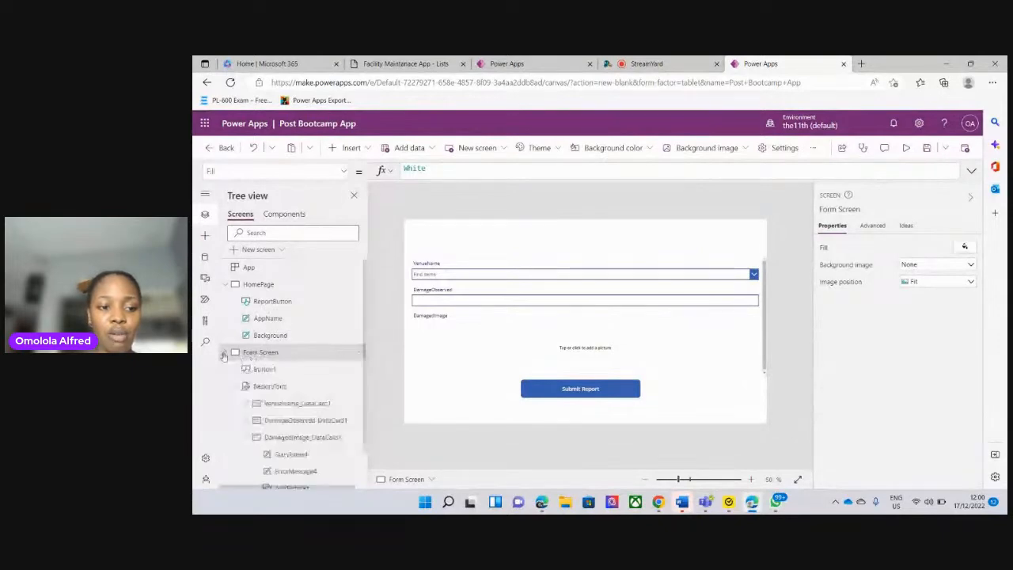
left_click(225, 284)
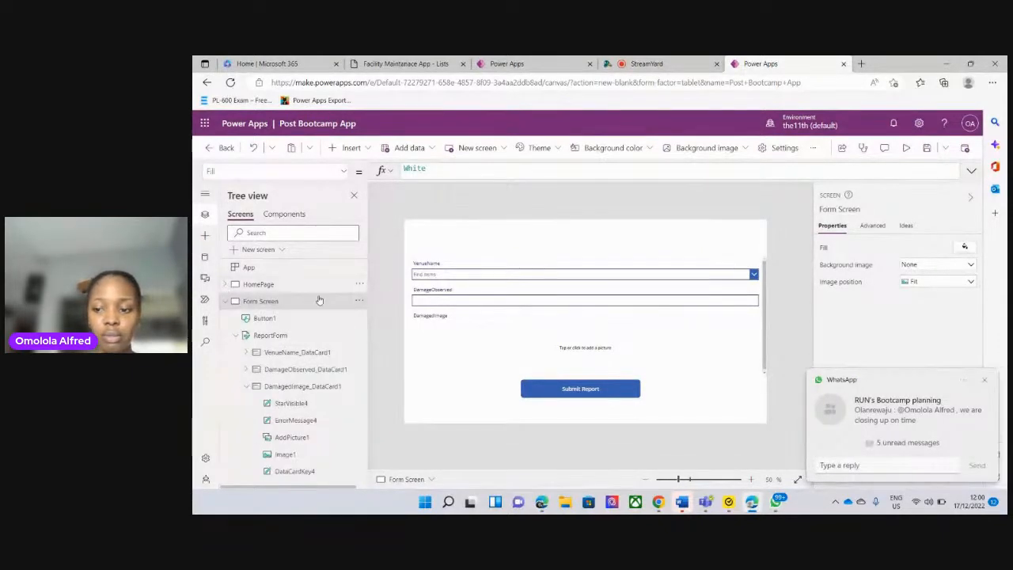
left_click(983, 379)
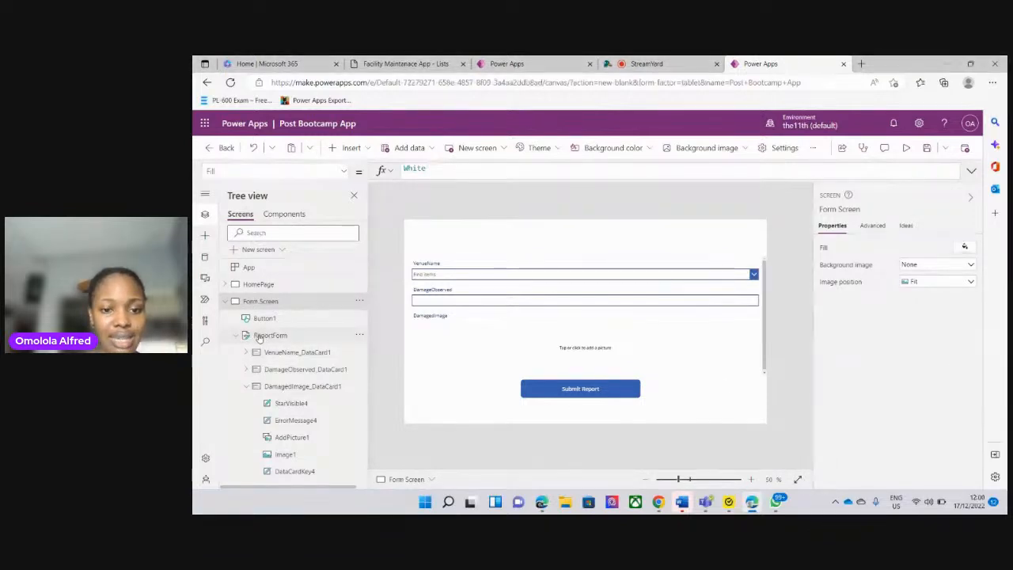
Append ;Navigate(HomePage) after NewForm(ReportForm) in the ReportForm's OnSuccess formula, dismissing the chat notification
left_click(261, 335)
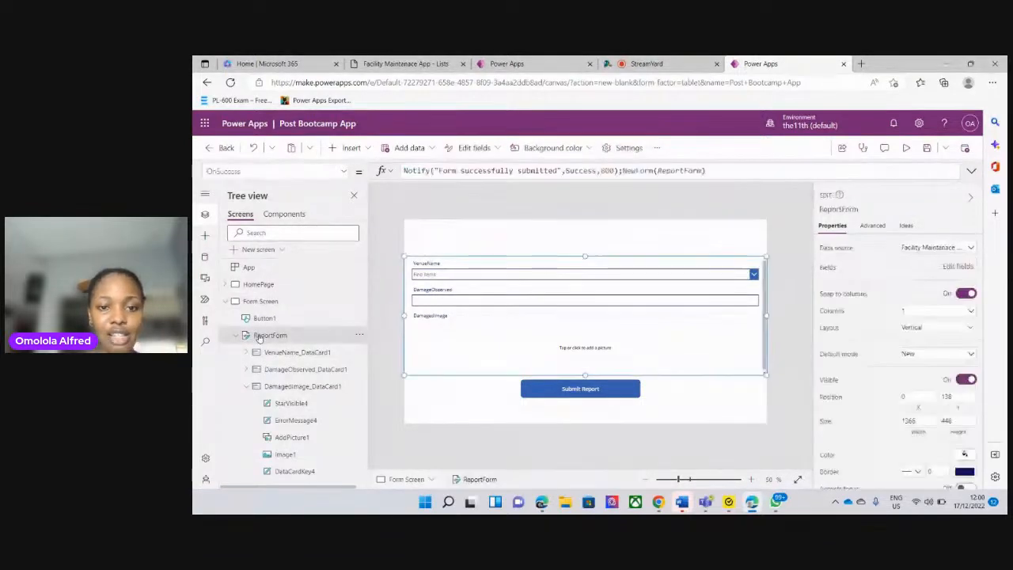
left_click(715, 170)
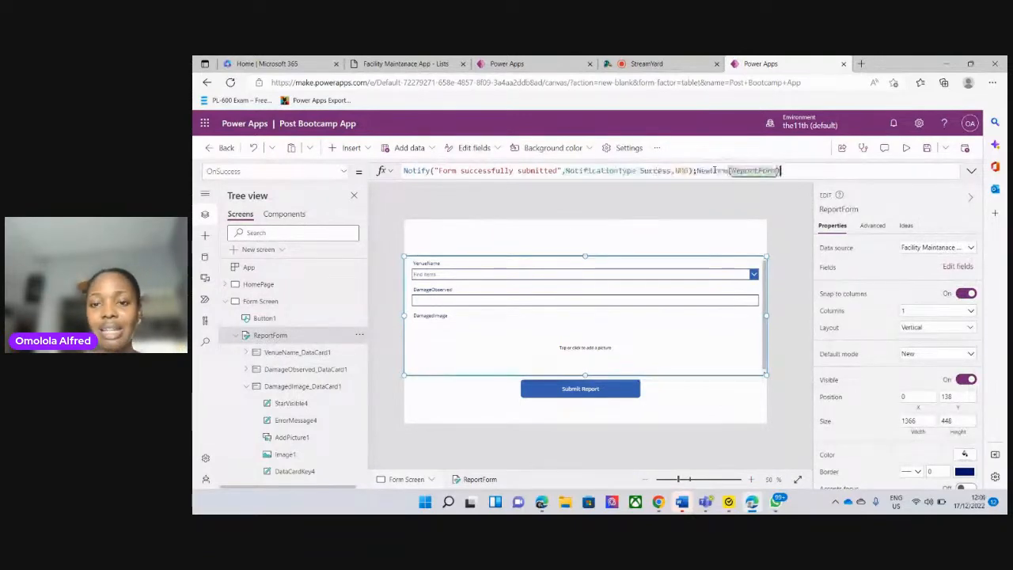
type(";")
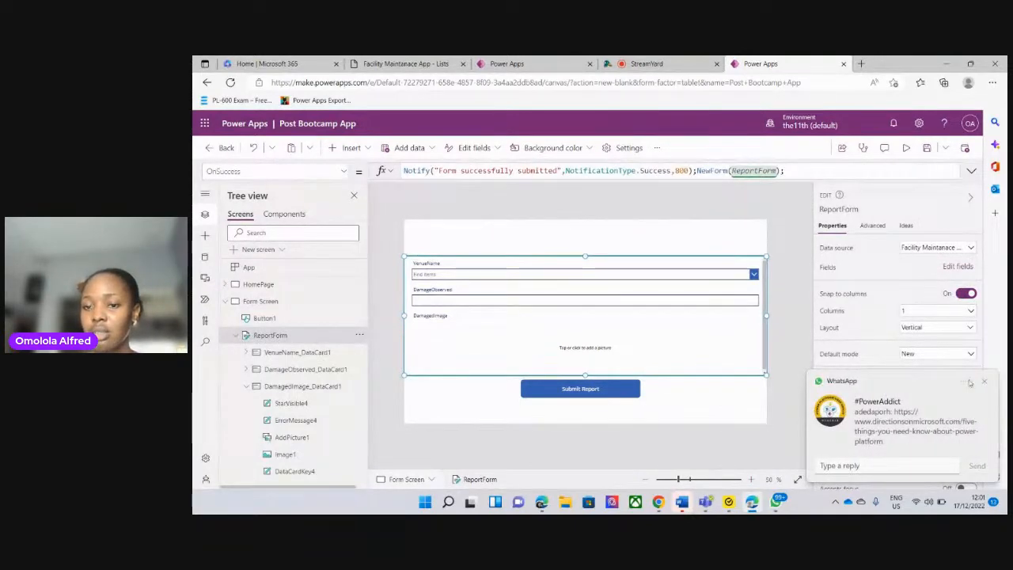
left_click(984, 381)
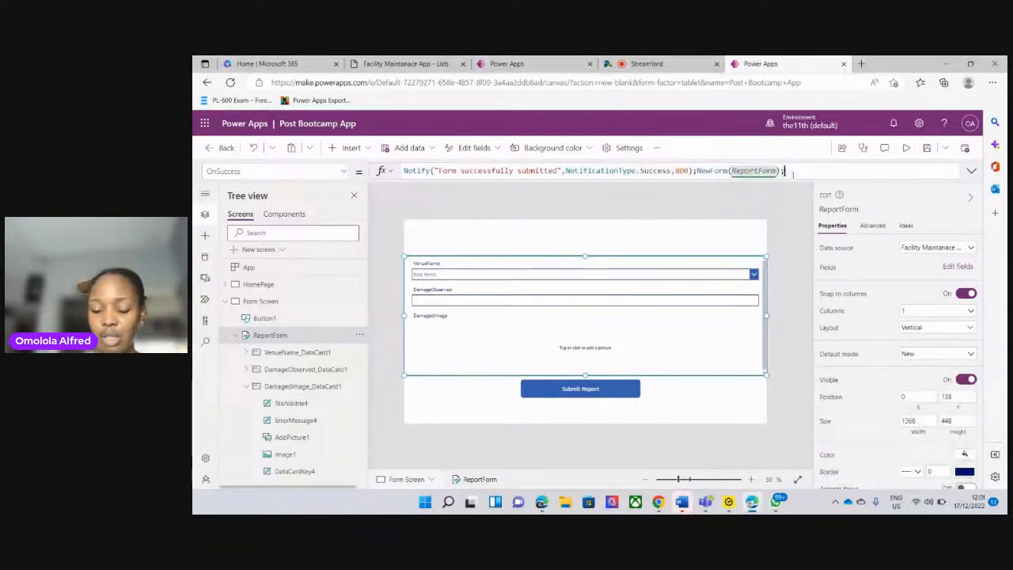
key("BackSpace")
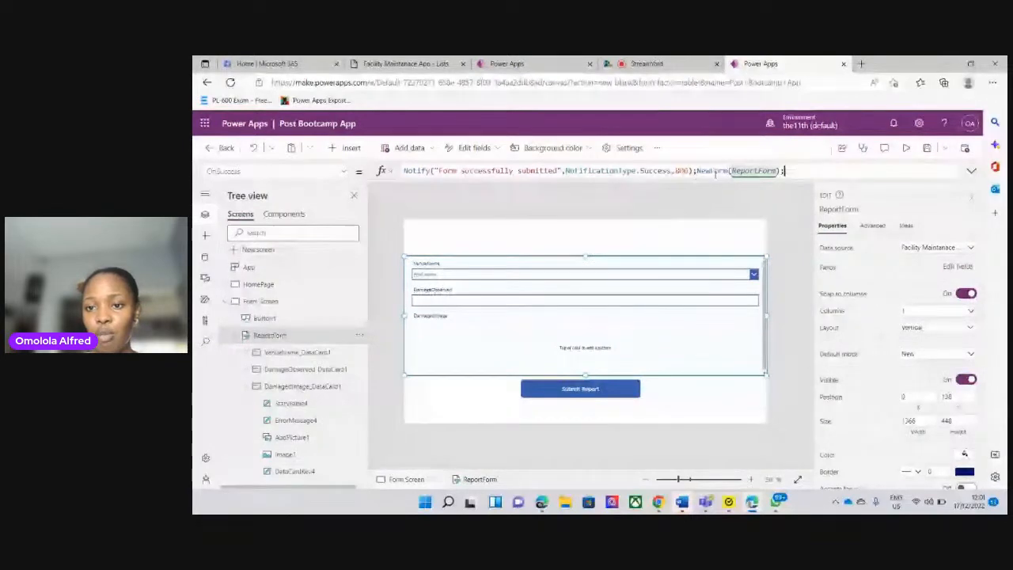
type(";")
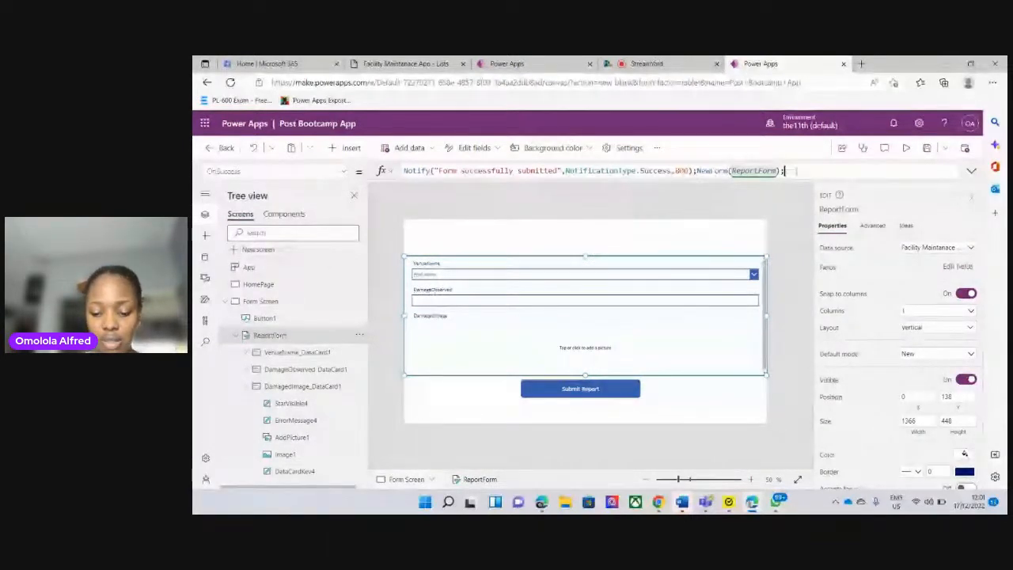
type("N")
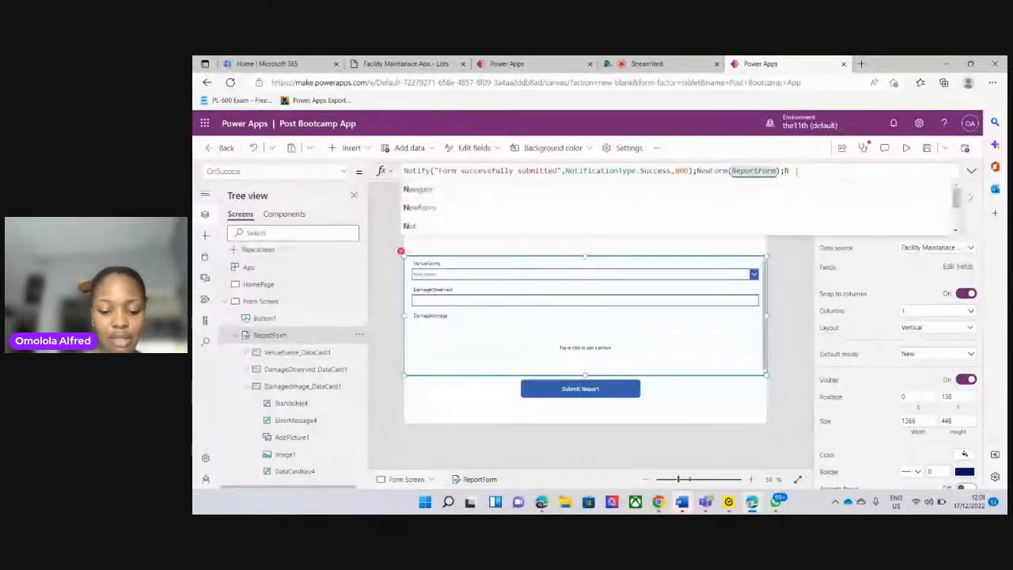
type("avig")
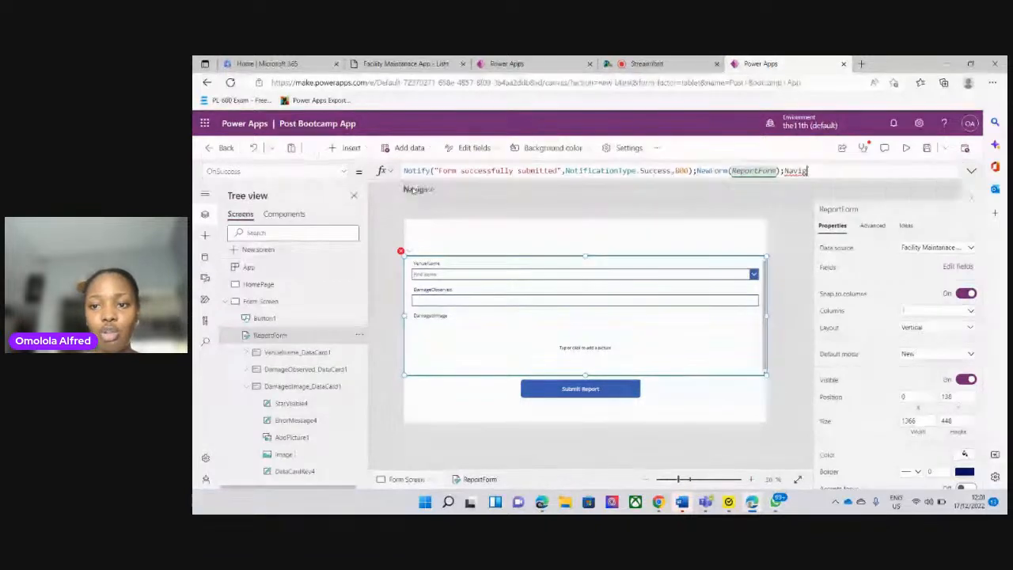
left_click(412, 190)
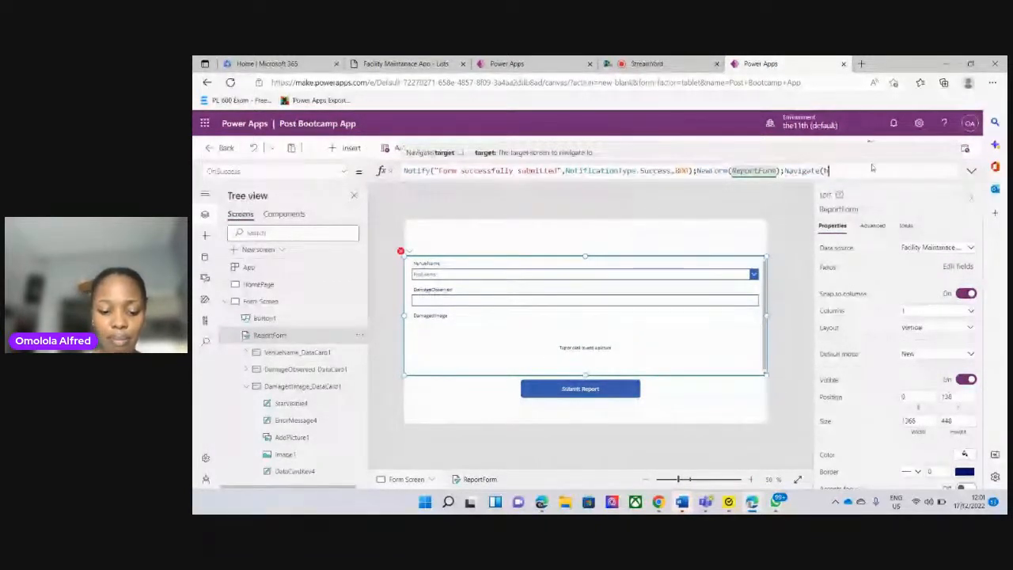
type("Homepage")
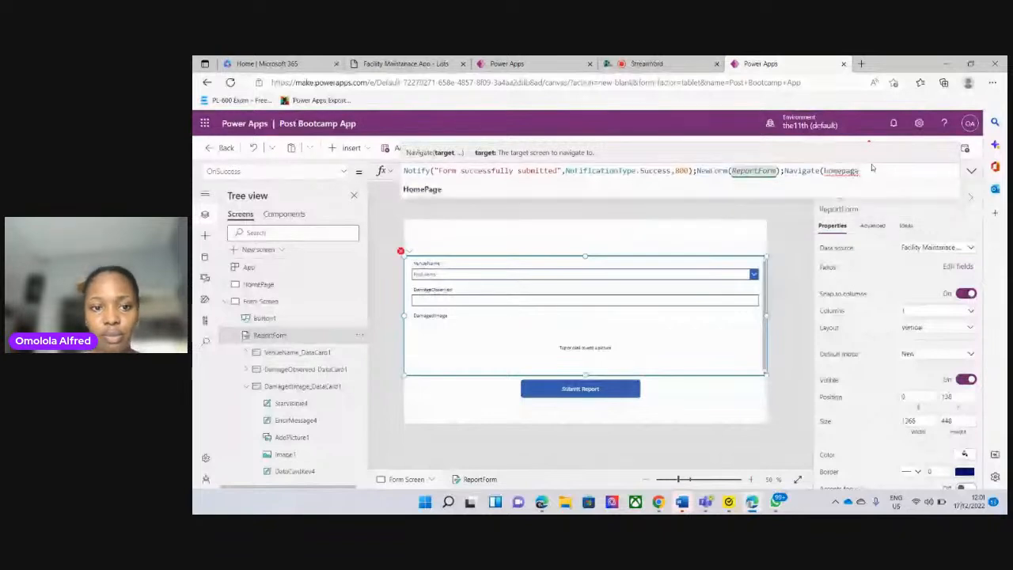
left_click(475, 187)
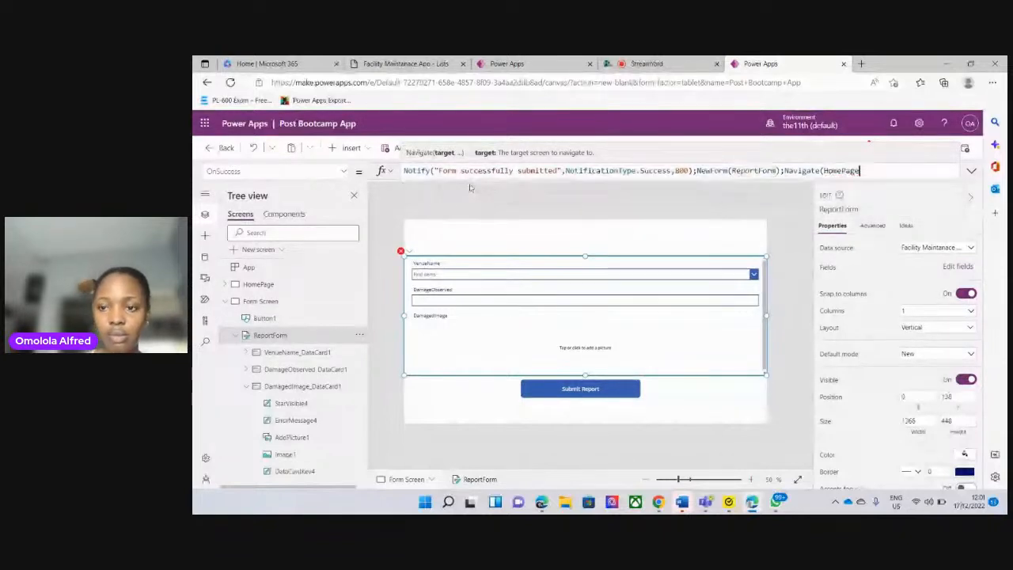
type(")")
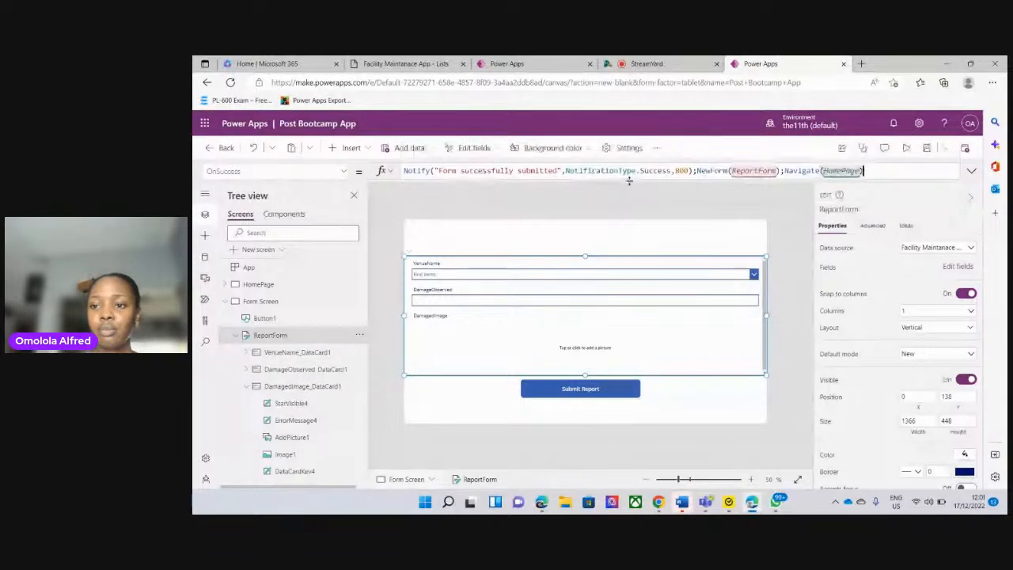
Preview Form Screen and fill in a test report with VenueName Chapel and DamageObserved Bulb
left_click(906, 148)
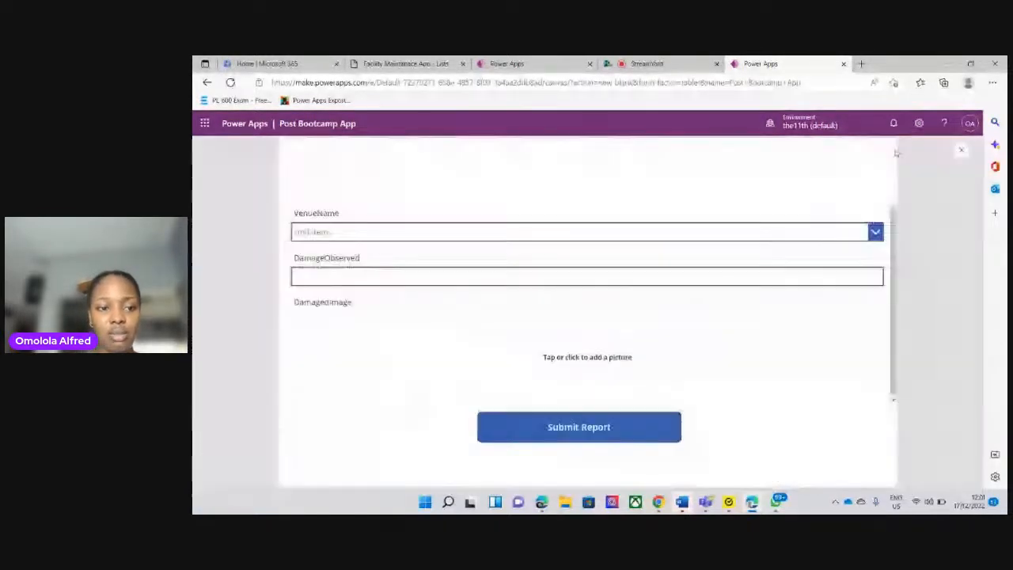
left_click(387, 233)
left_click(357, 278)
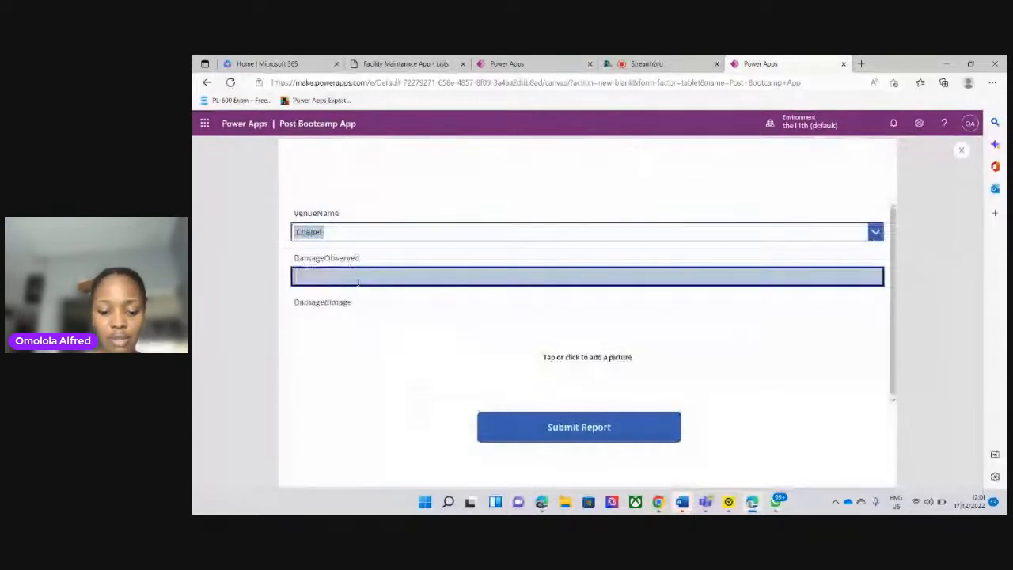
type("Bulb")
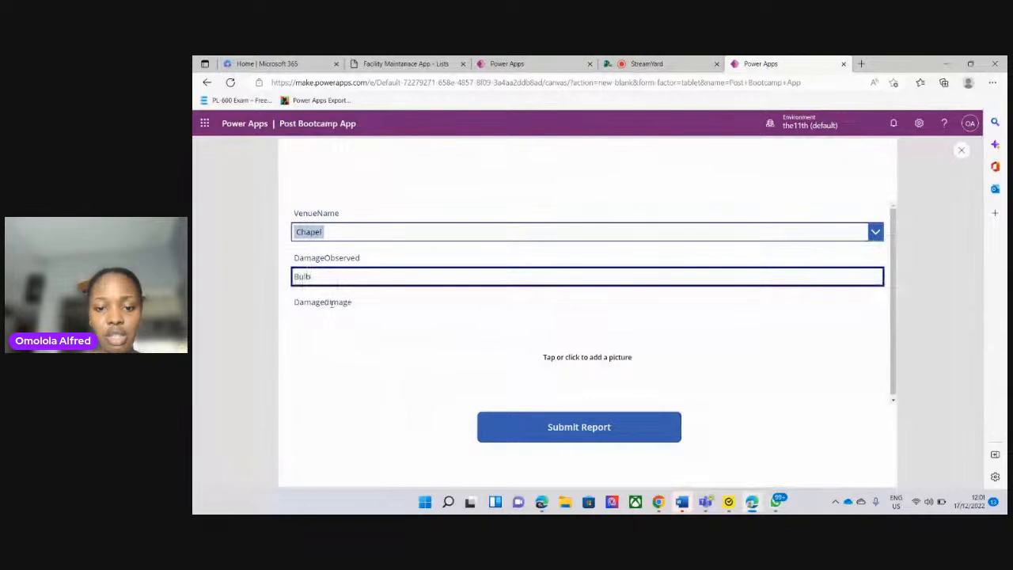
left_click(345, 315)
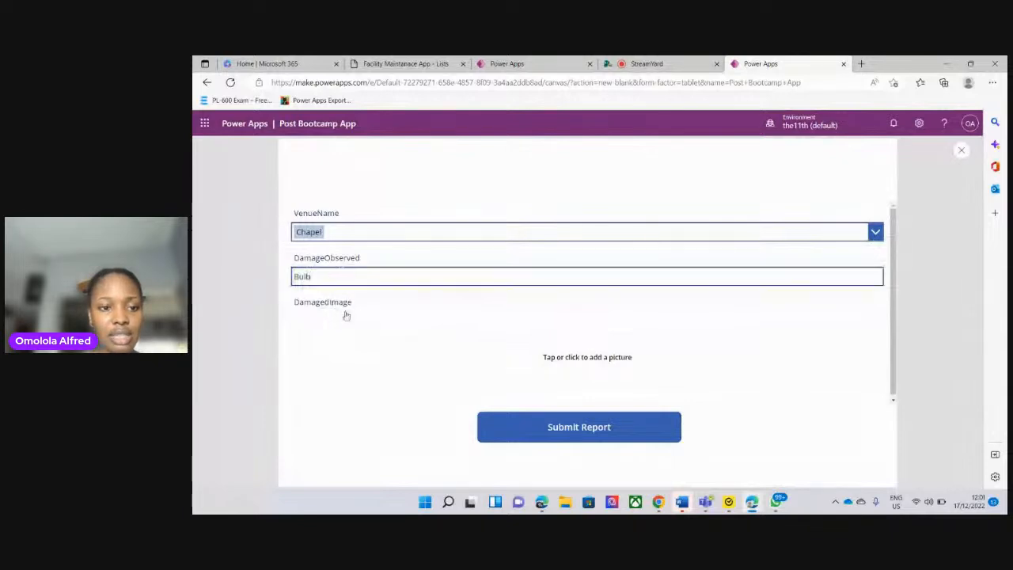
Add the picture file New from the Pictures folder as the report's DamagedImage
left_click(576, 360)
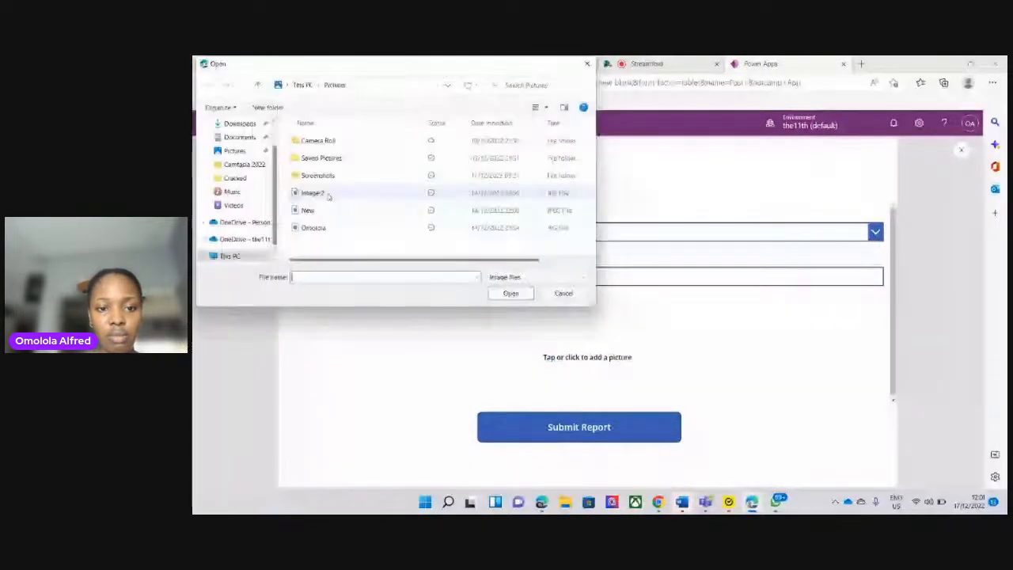
left_click(312, 210)
left_click(520, 294)
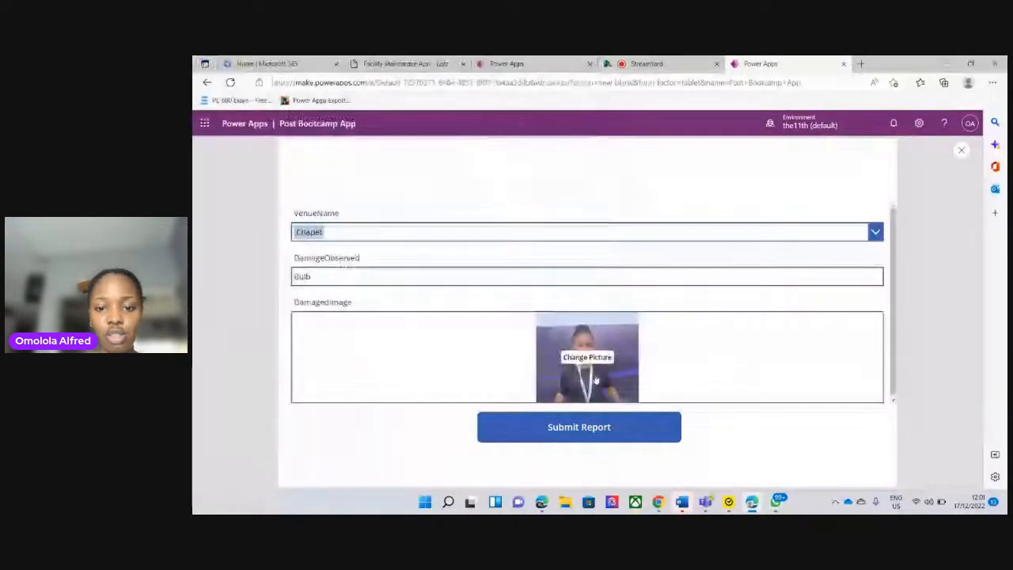
Change the DamagedImage to the black-and-white portrait from the Pictures folder and submit the report
left_click(592, 384)
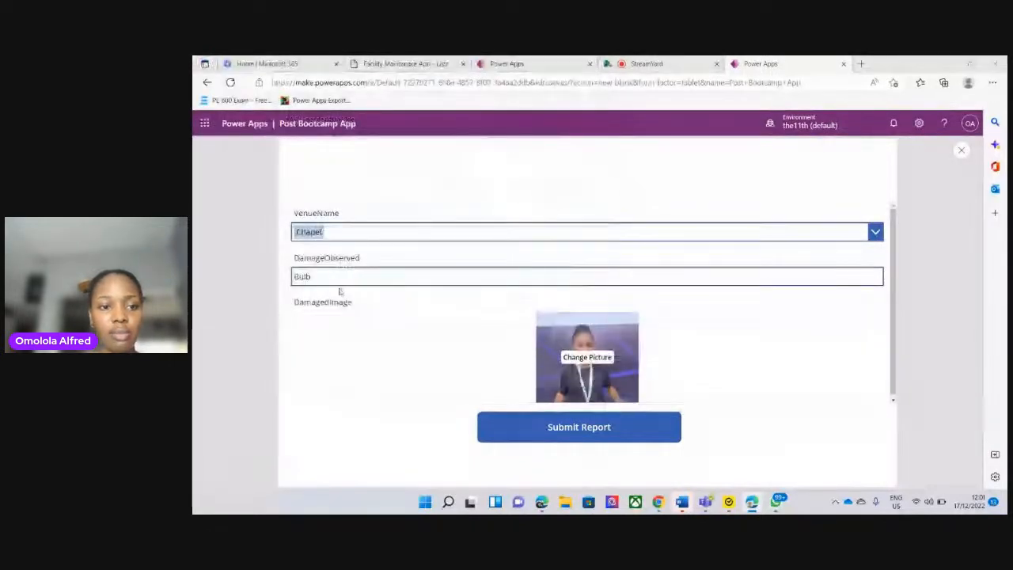
left_click(316, 228)
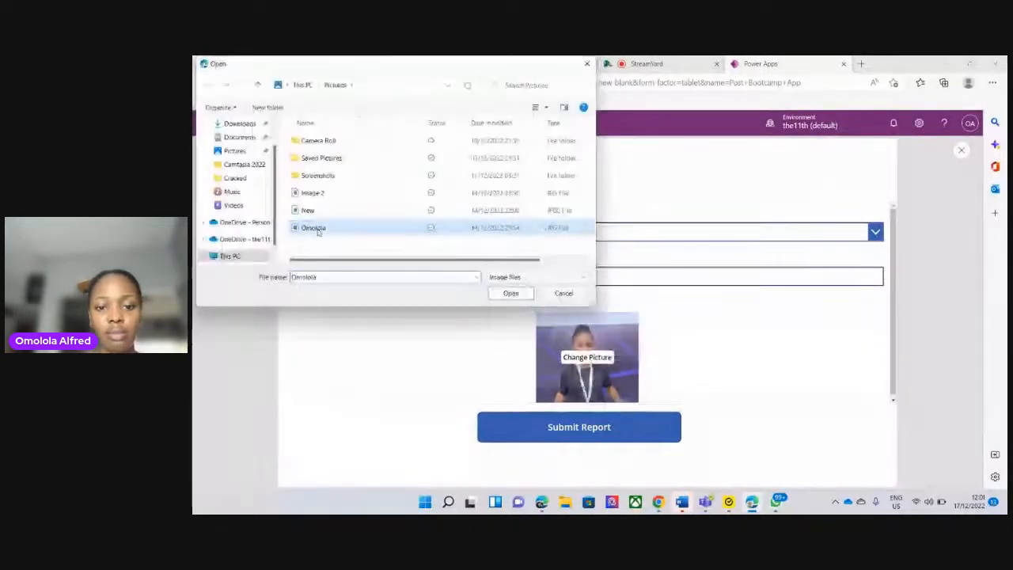
left_click(528, 298)
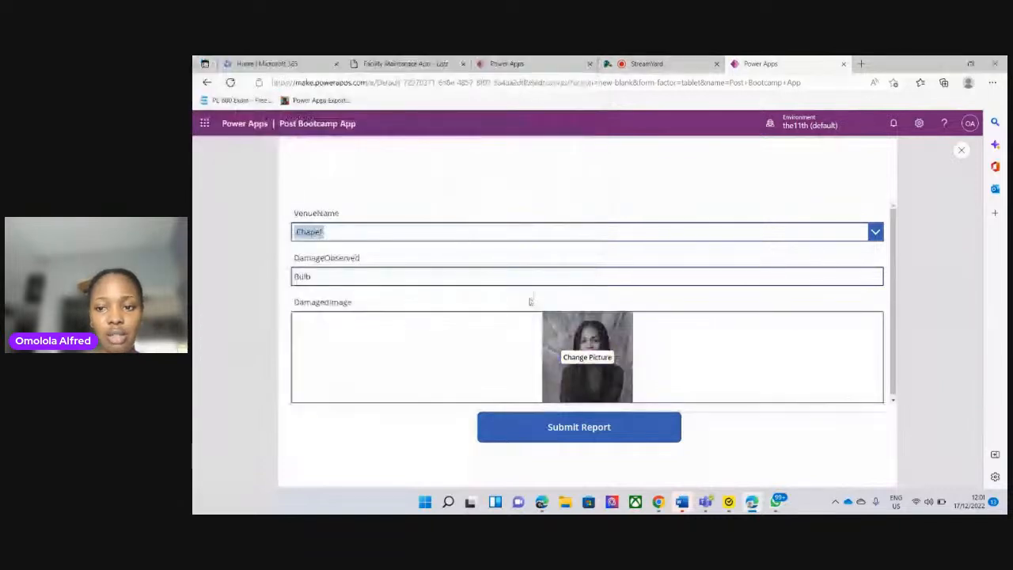
left_click(573, 428)
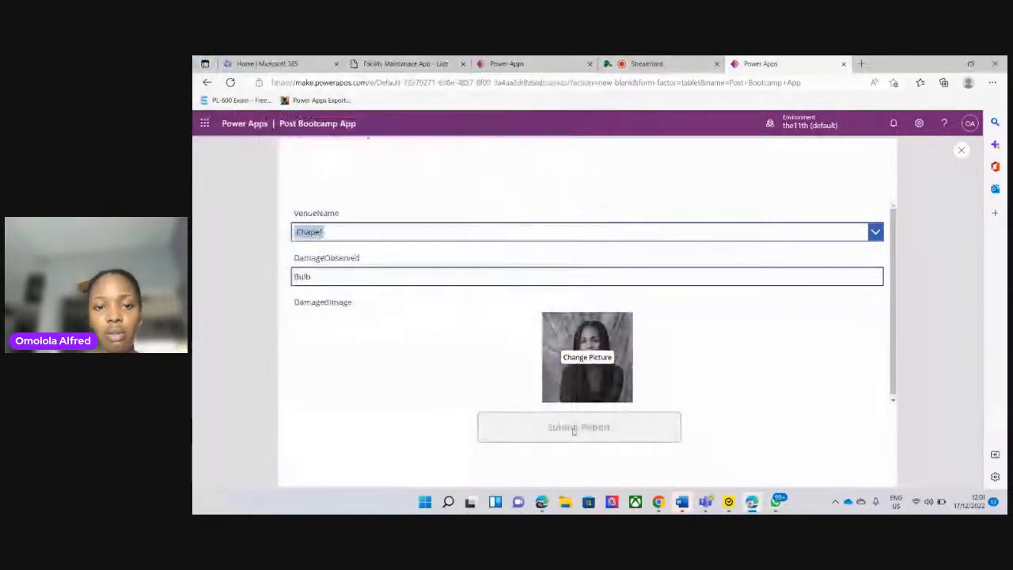
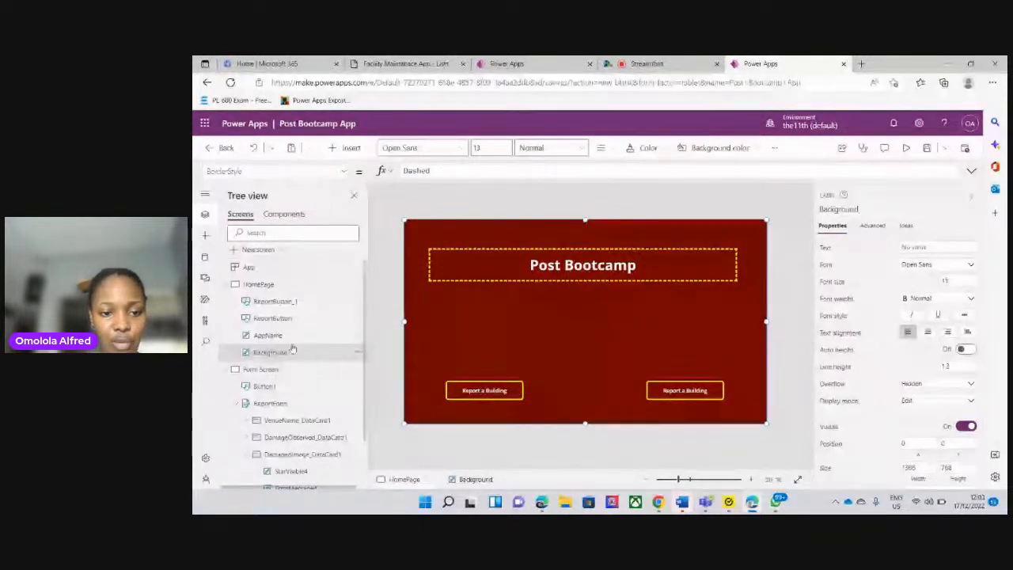
Rename the HomePage button ReportButton_1 to Update
left_click(294, 301)
left_click(356, 304)
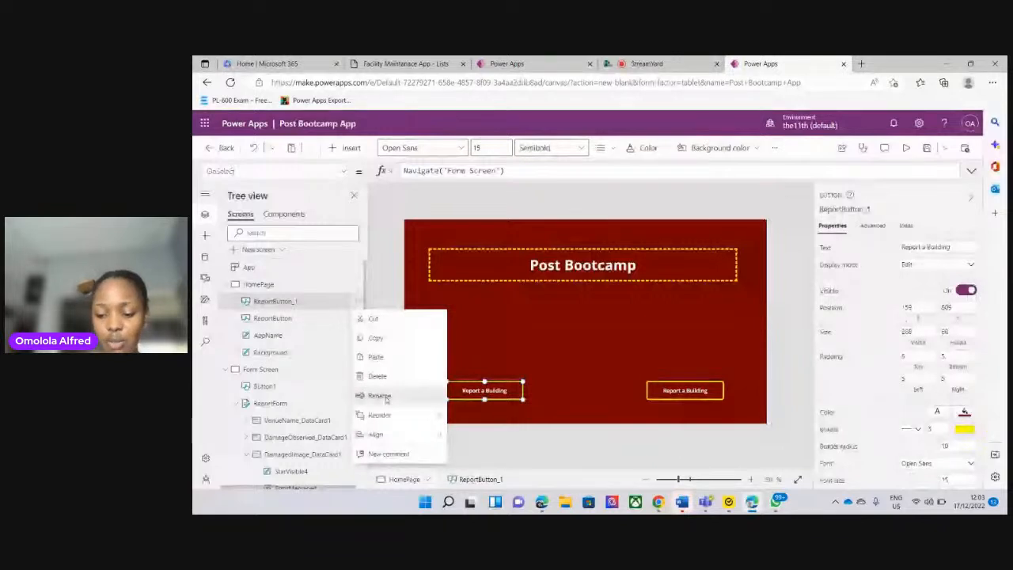
left_click(380, 396)
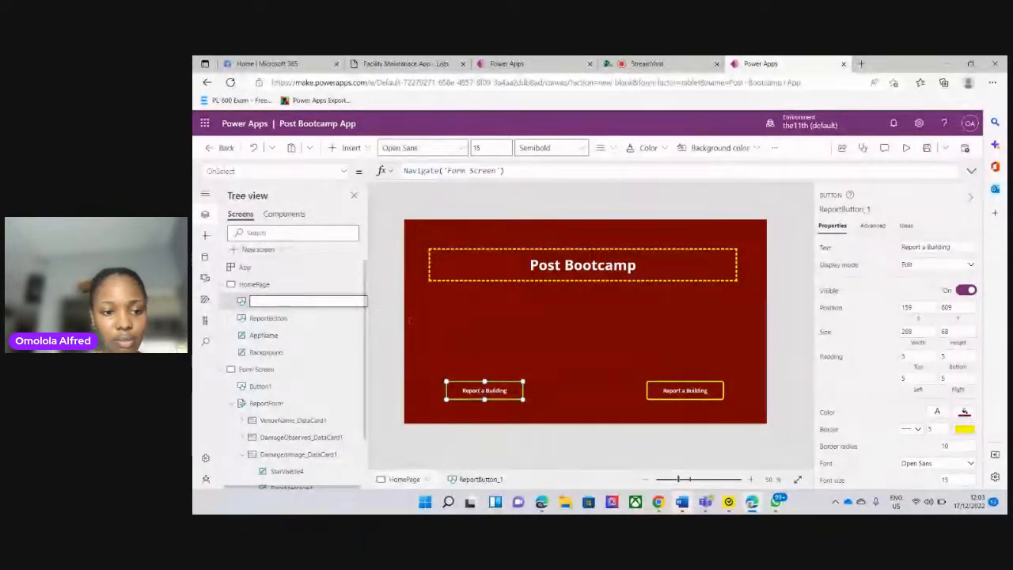
type("Update")
key("ctrl+a")
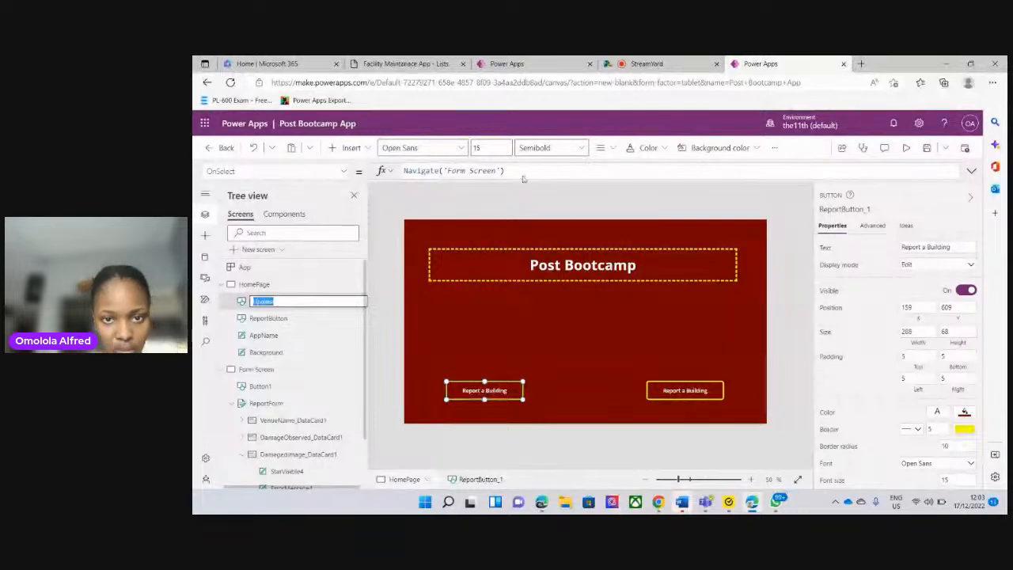
left_click(569, 321)
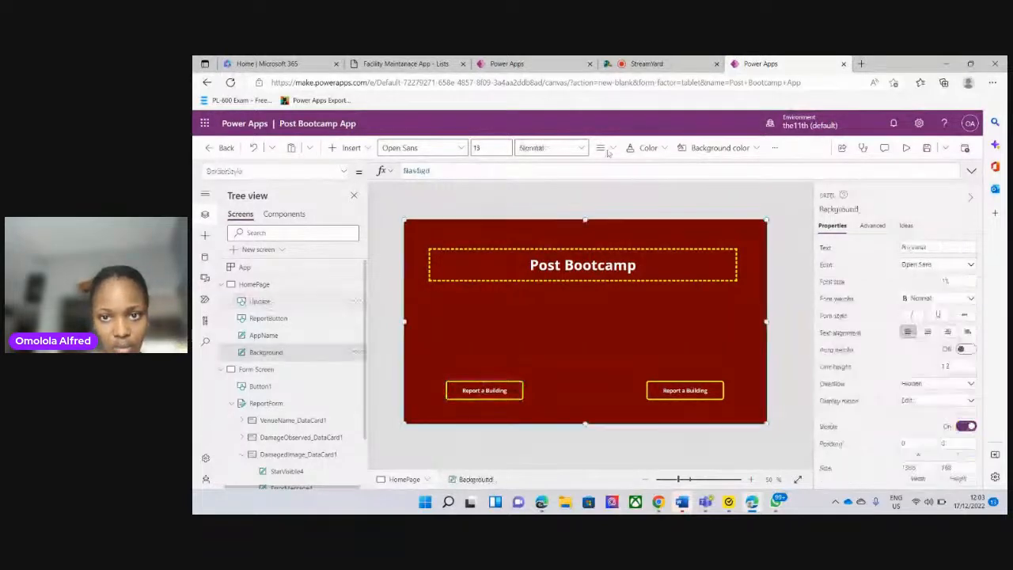
Switch to the StreamYard studio and toggle the microphone's mute on and back off
left_click(669, 67)
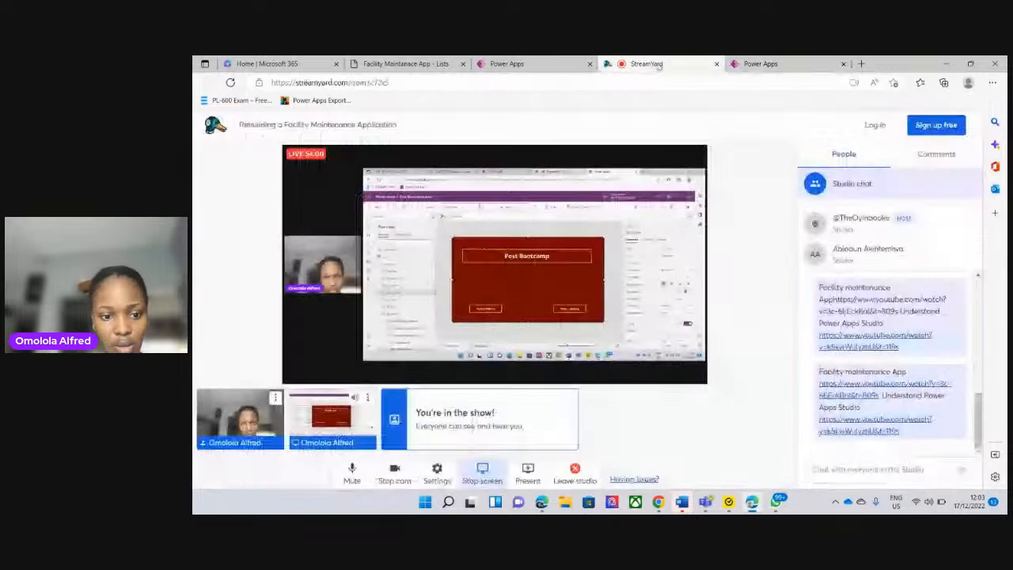
left_click(358, 473)
left_click(360, 475)
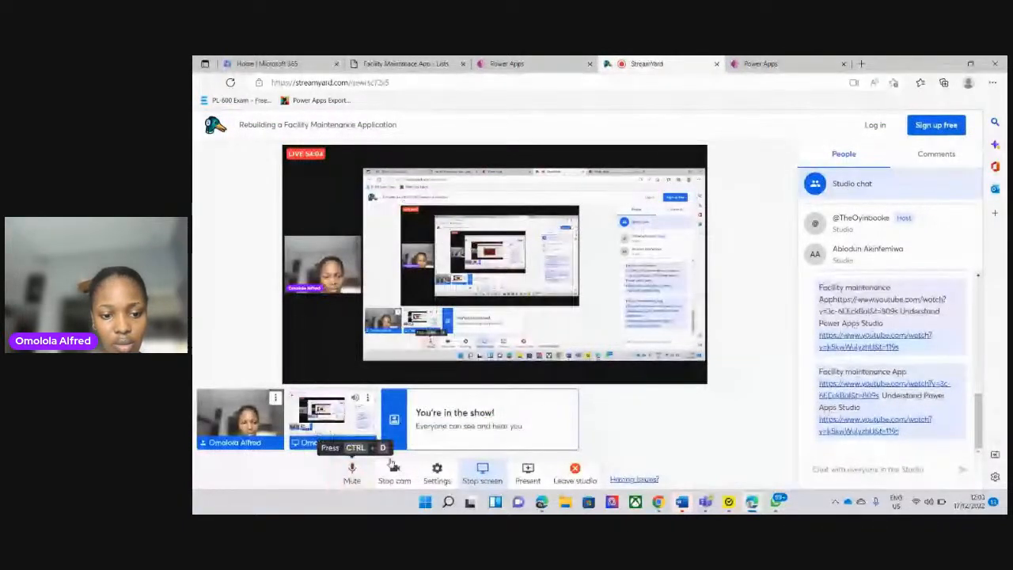
left_click(365, 472)
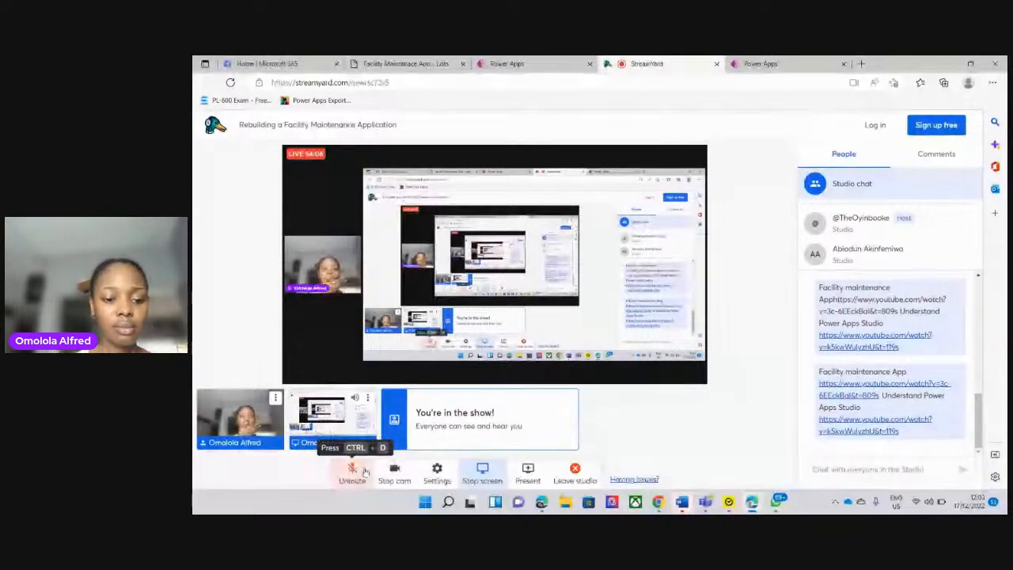
left_click(365, 472)
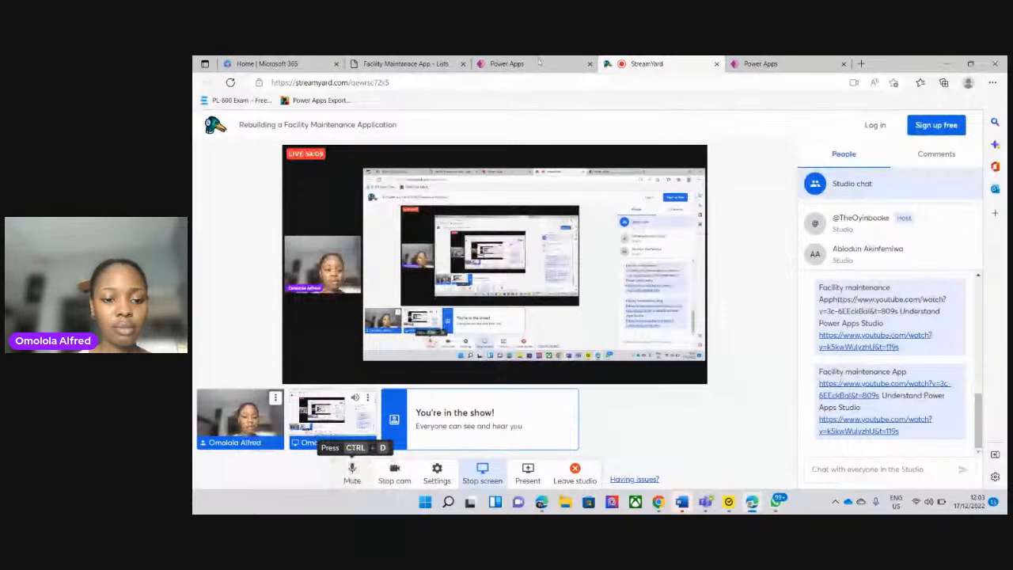
Check the Facility Maintenance App's HomePage, return to Post Bootcamp App and set the Update button's text to Update Report
left_click(564, 62)
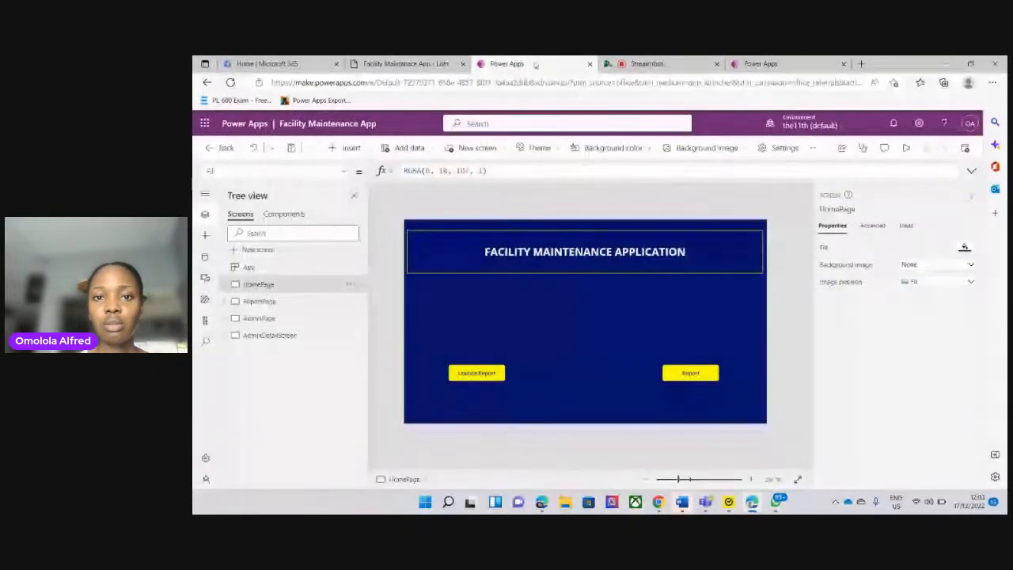
left_click(771, 63)
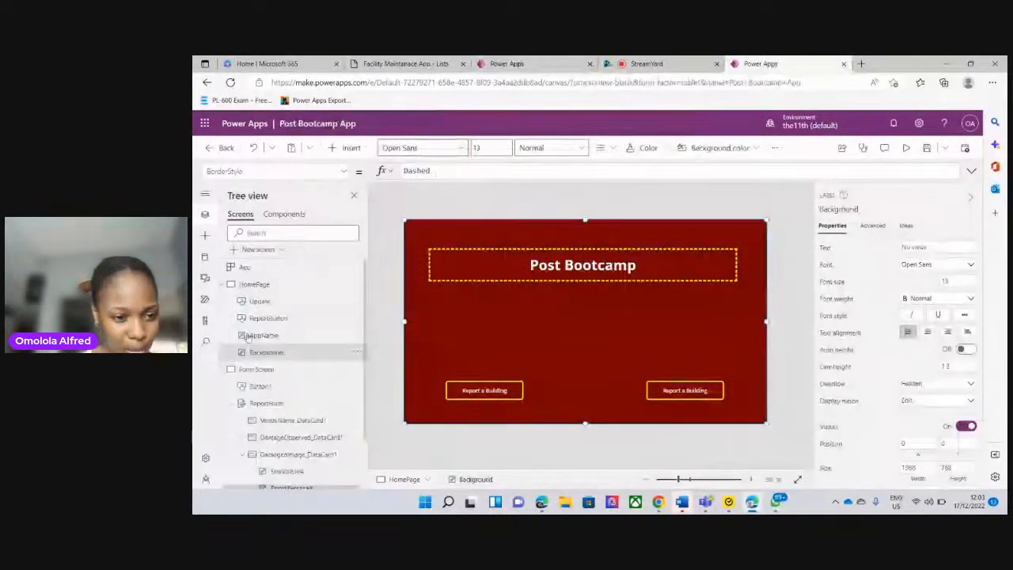
left_click(295, 304)
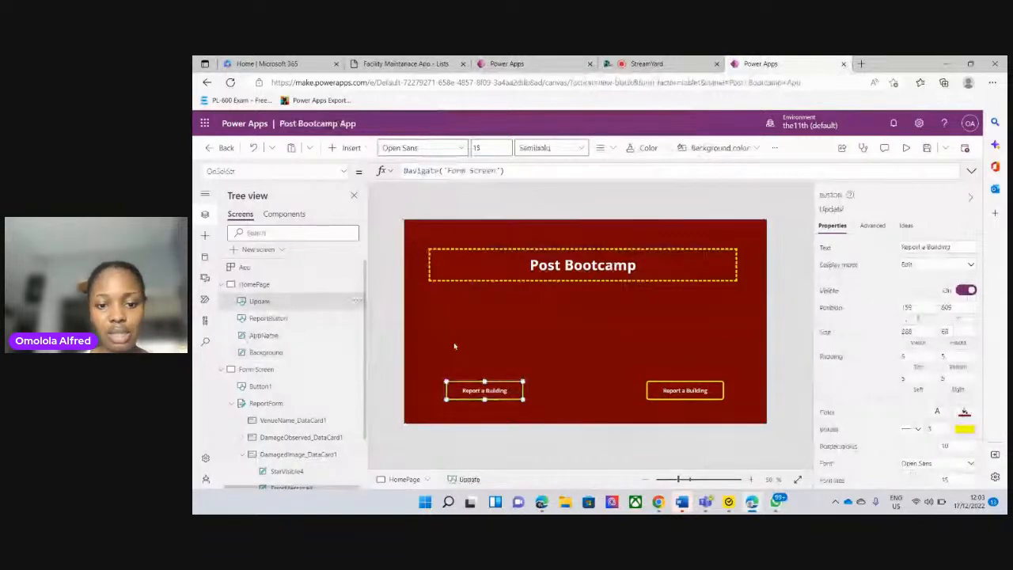
left_click(960, 248)
key("BackSpace")
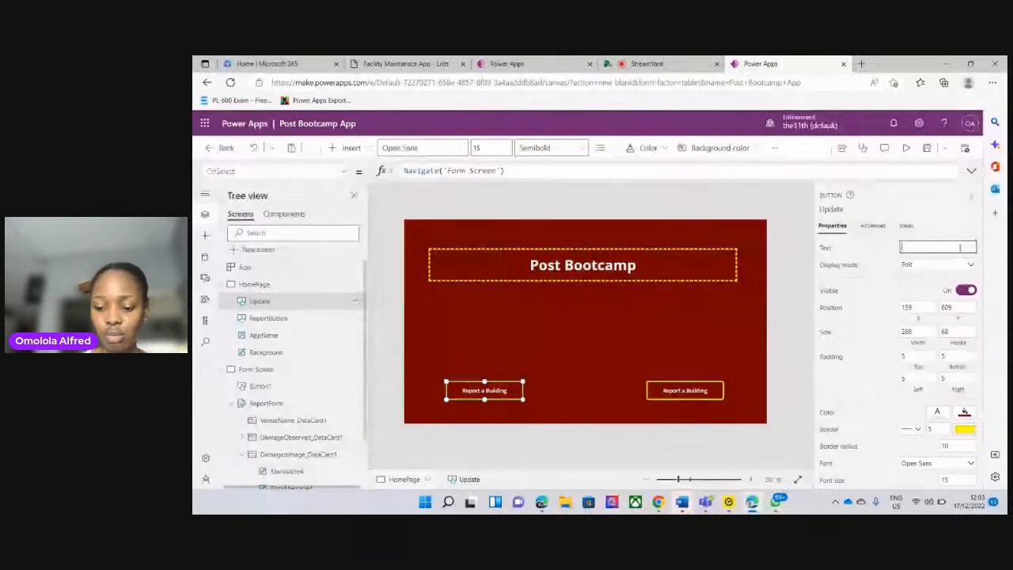
type("Upda")
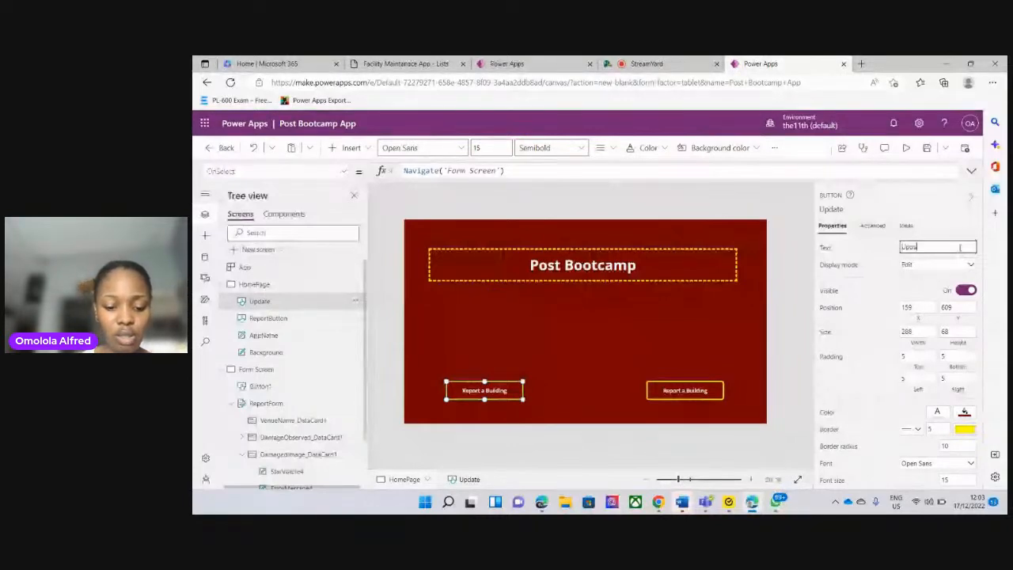
type("te Rep")
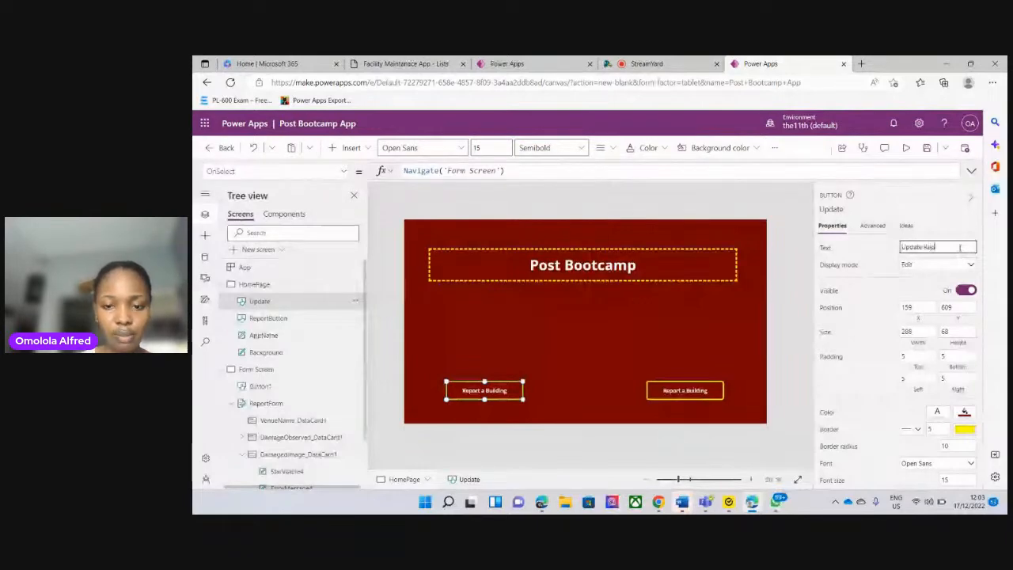
type("ort")
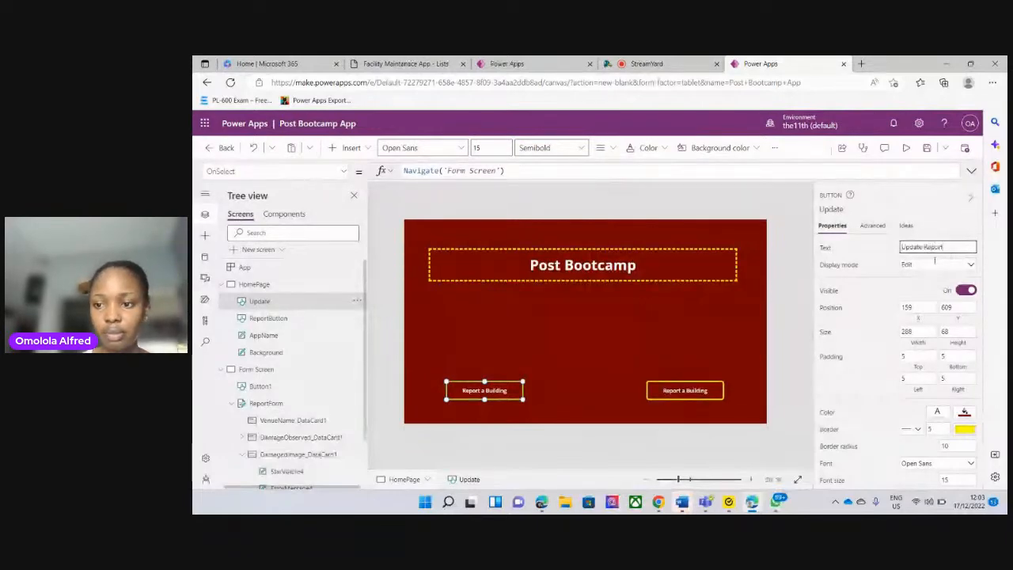
left_click(566, 351)
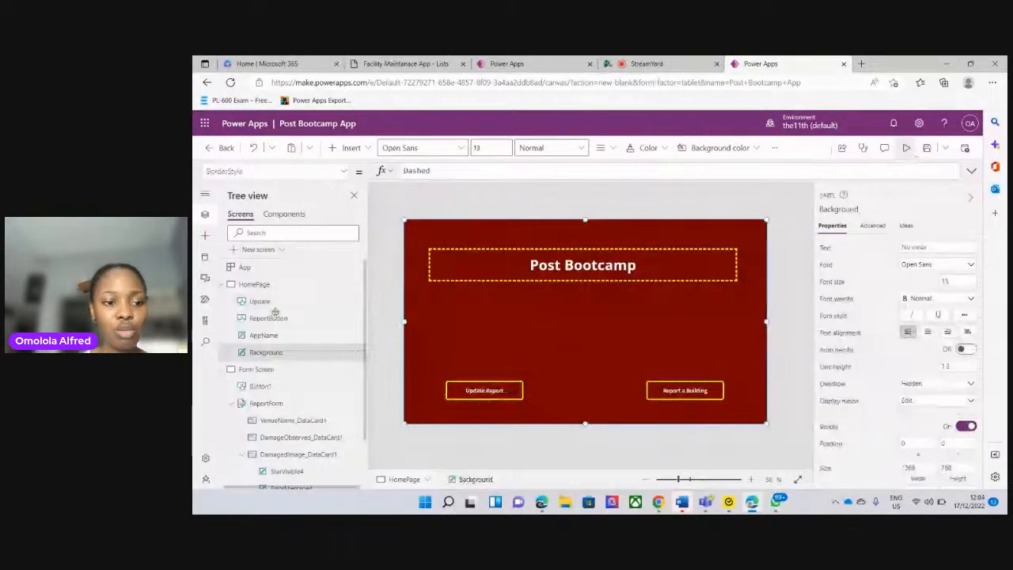
Collapse the HomePage and Form Screen in the tree view and add a new blank screen to the app
left_click(223, 287)
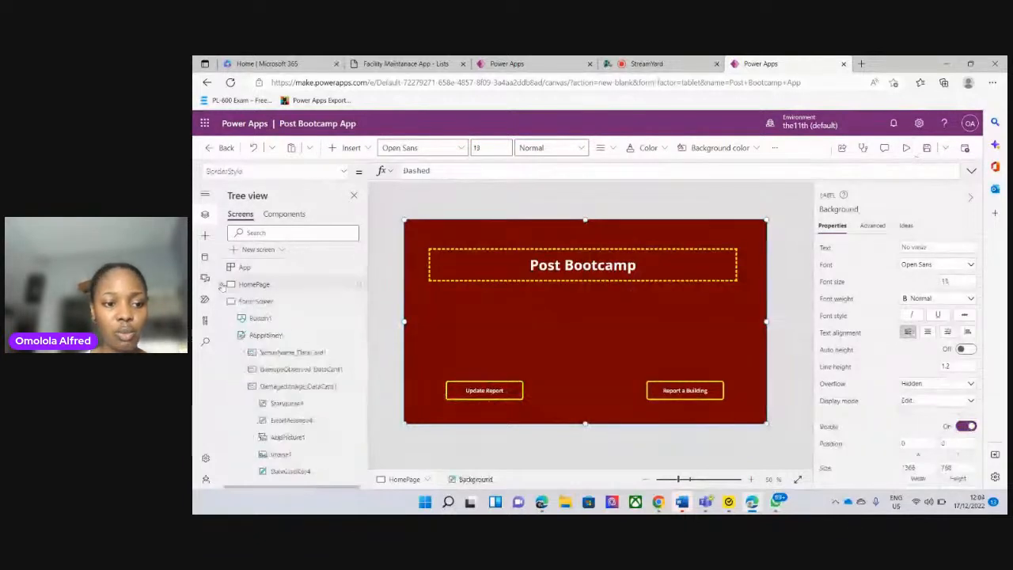
left_click(230, 301)
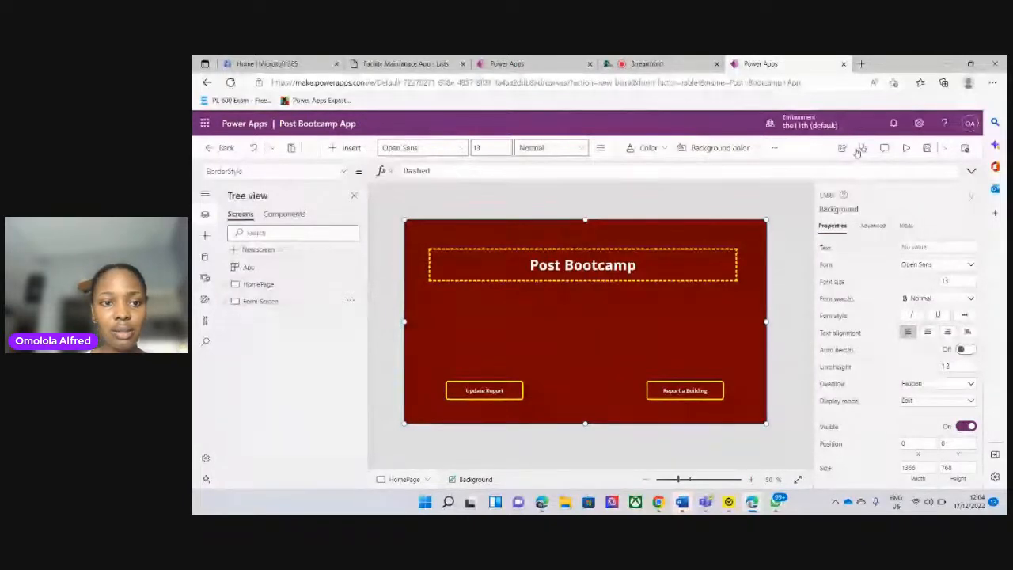
left_click(358, 153)
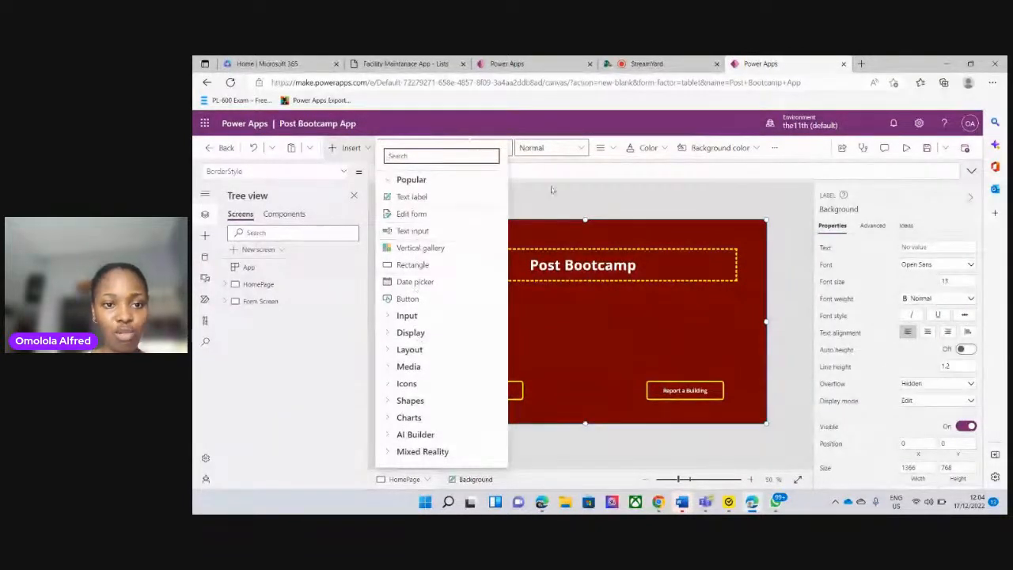
left_click(258, 284)
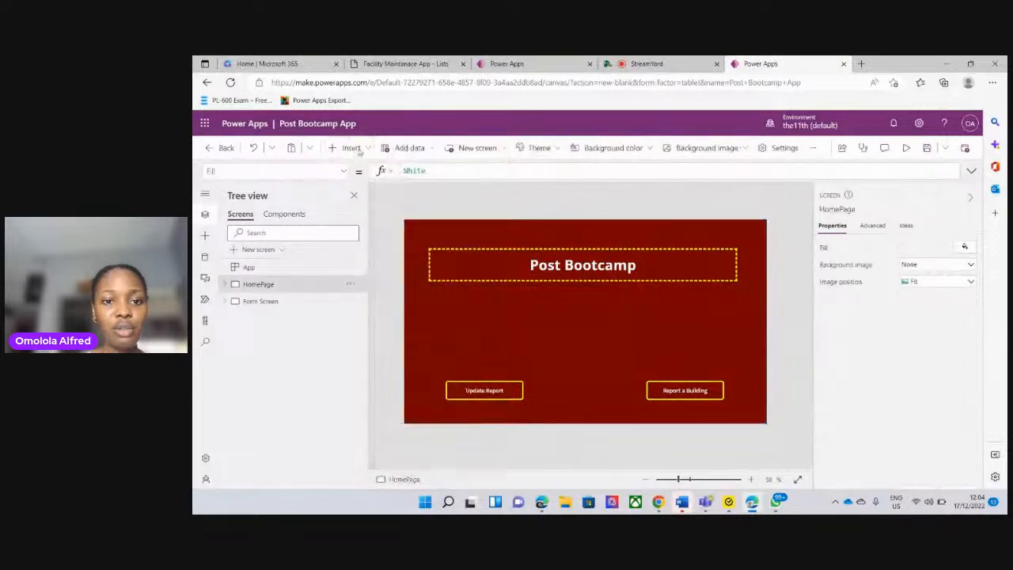
left_click(484, 148)
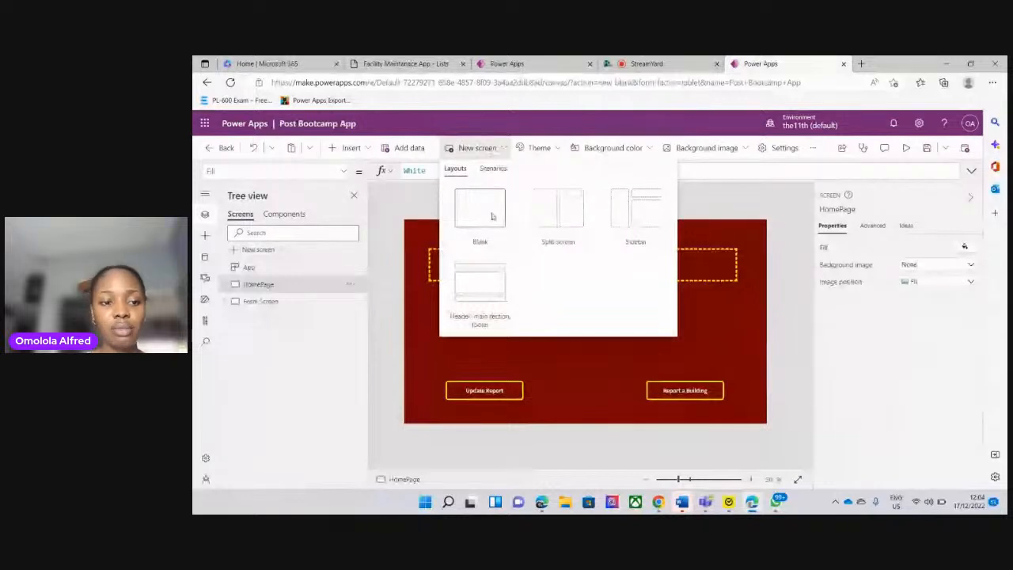
left_click(491, 216)
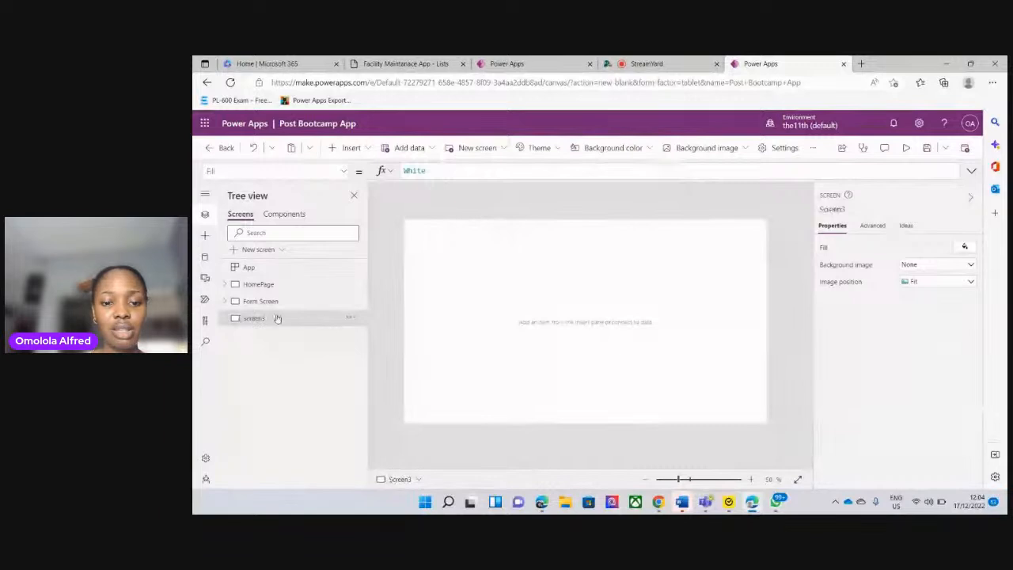
Rename the new blank screen as AllReport
left_click(352, 318)
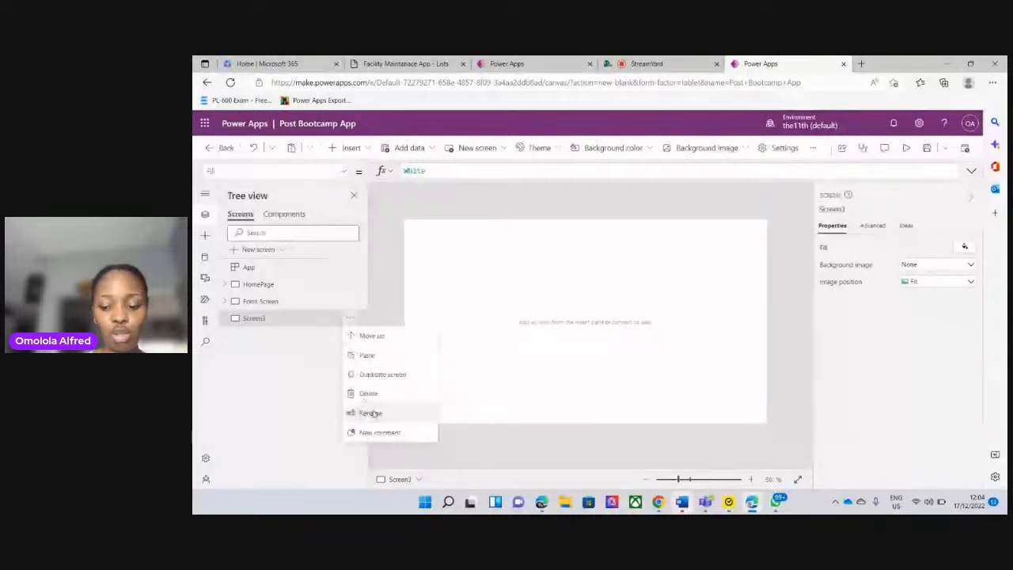
left_click(370, 412)
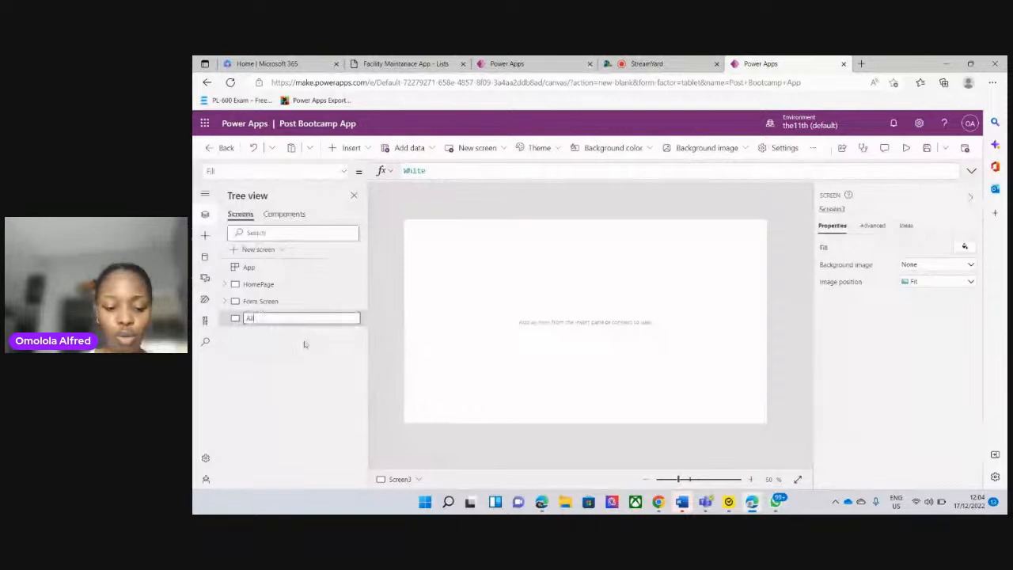
type("All")
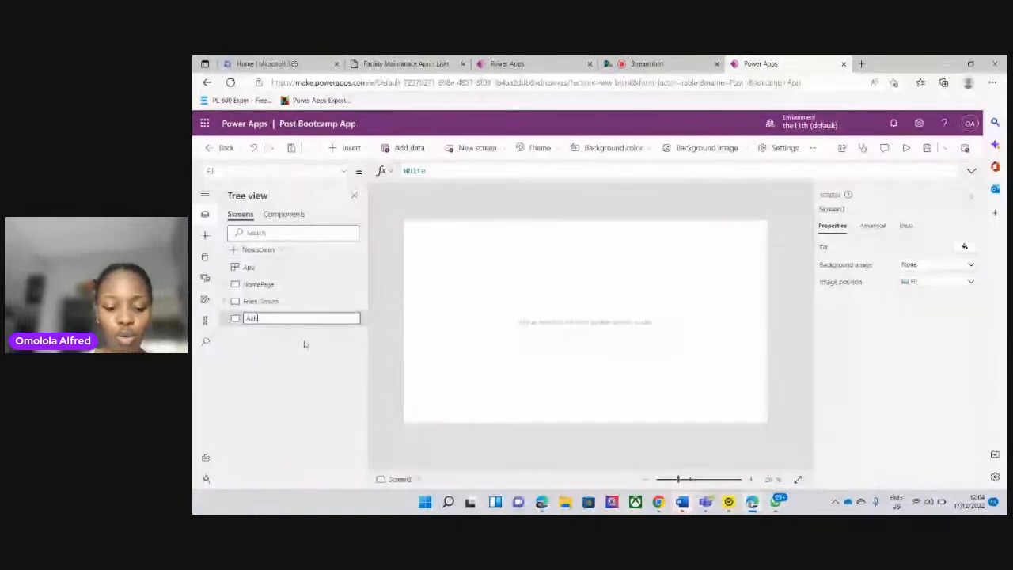
type("Report")
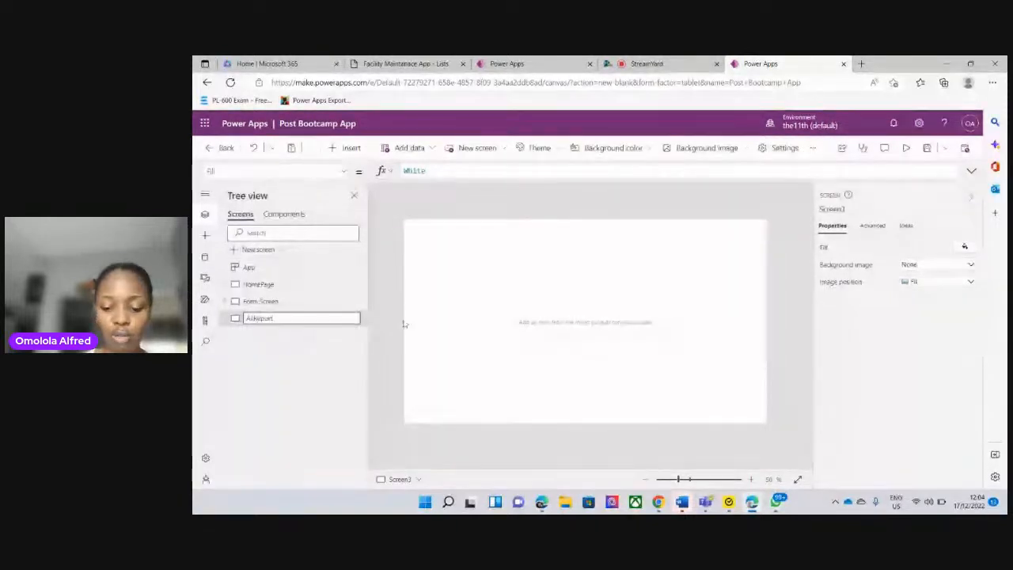
left_click(451, 317)
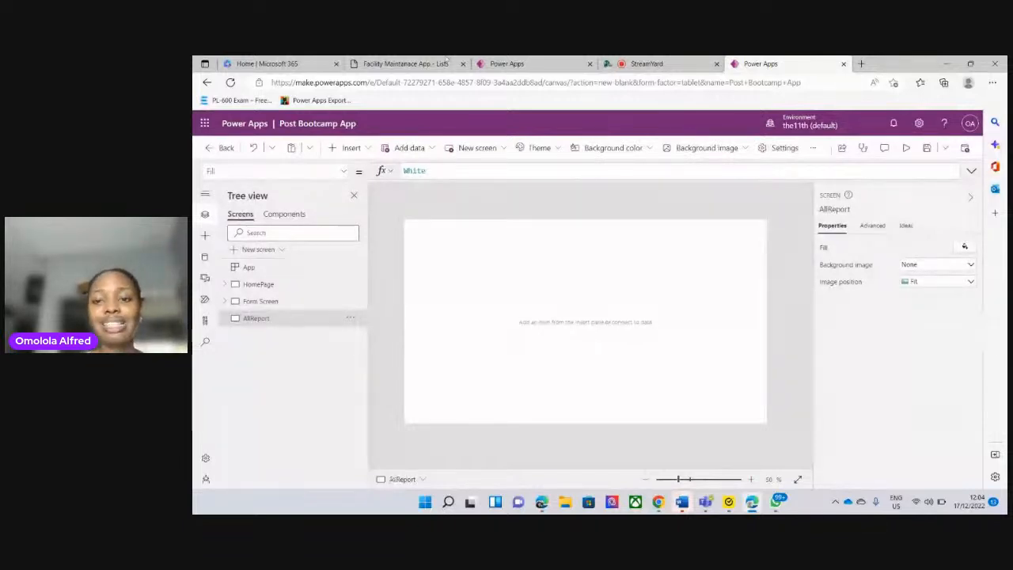
Modelled on the Facility Maintenance App's AdminDetailScreen, insert a vertical gallery on AllReport using the Facility Maintanace App list, and widen it to about 900
left_click(506, 65)
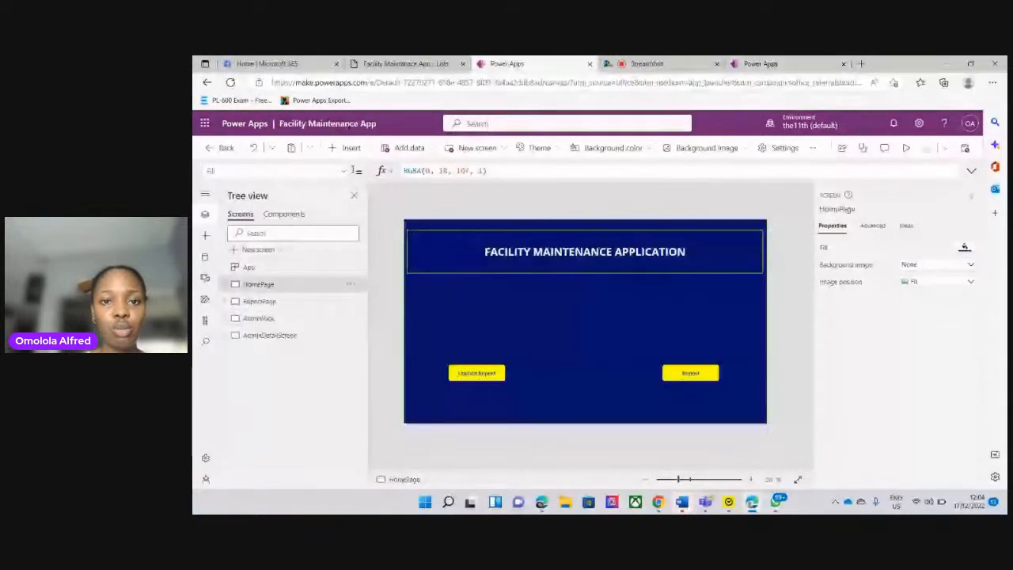
left_click(269, 336)
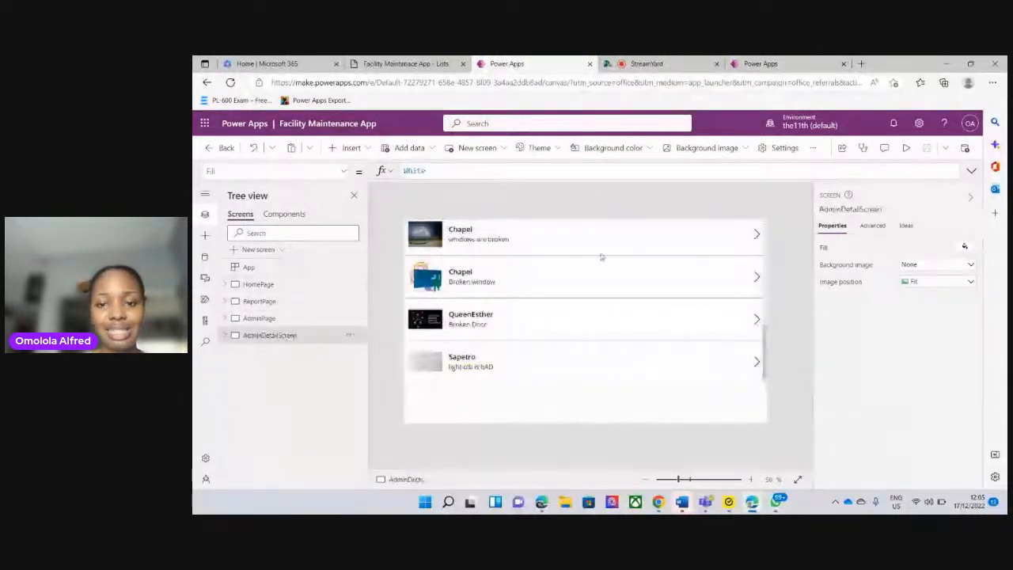
left_click(772, 64)
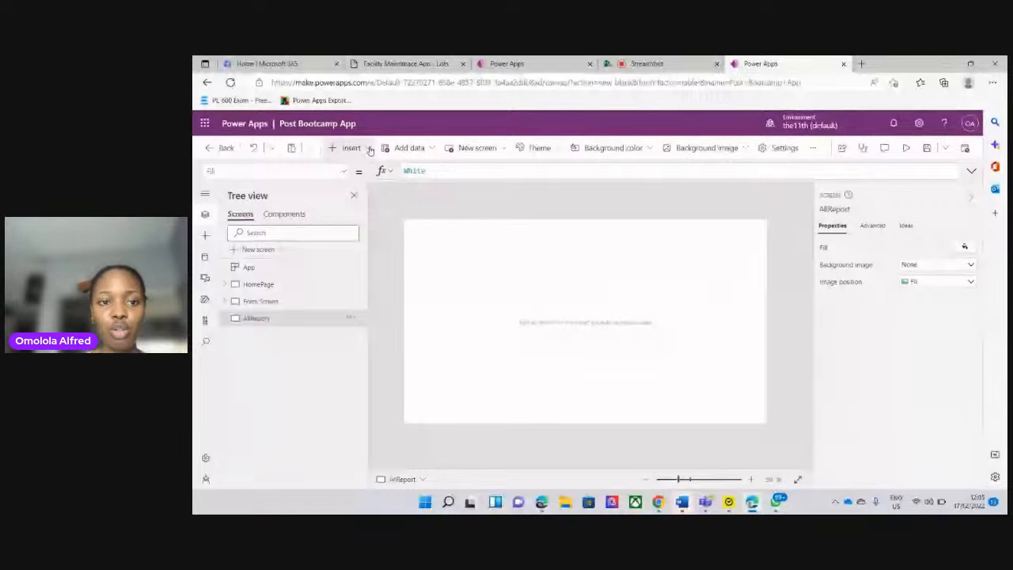
left_click(369, 149)
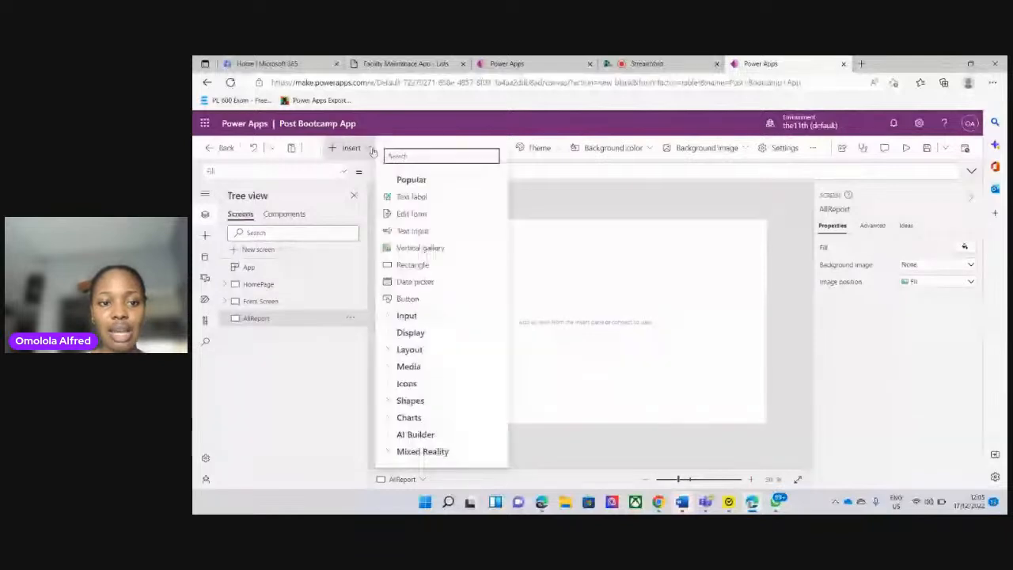
left_click(420, 248)
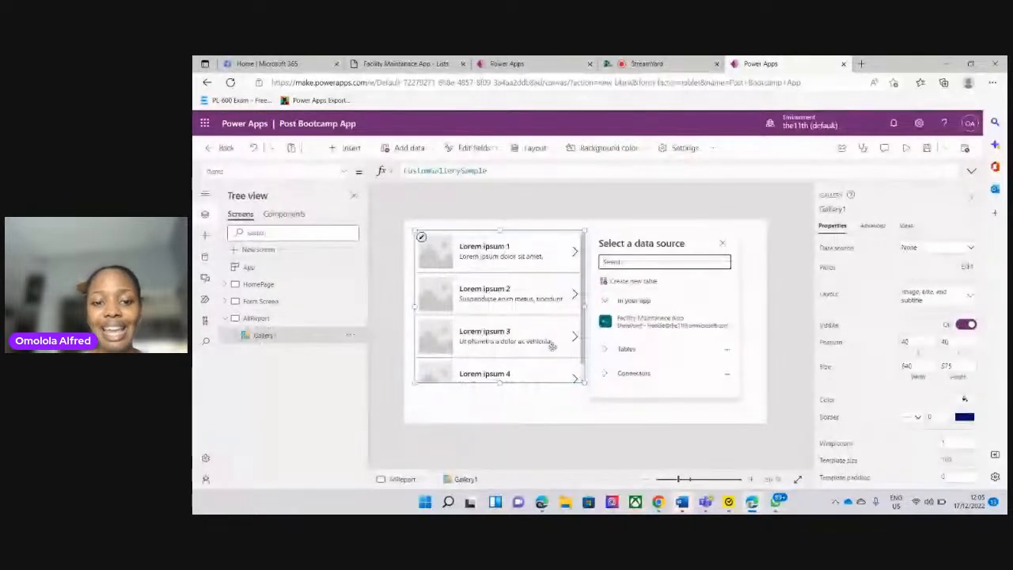
mouse_move(649, 320)
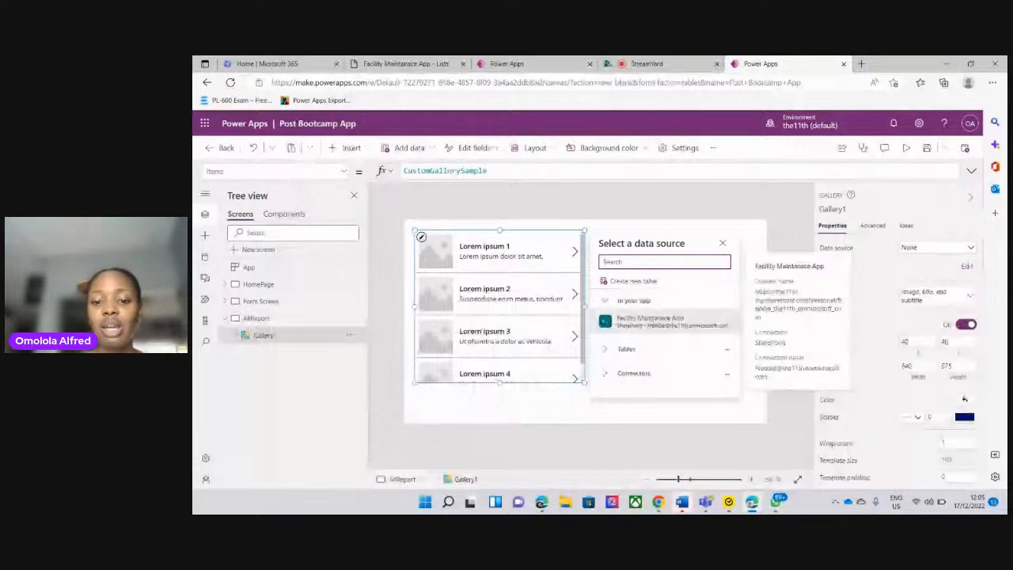
left_click(669, 324)
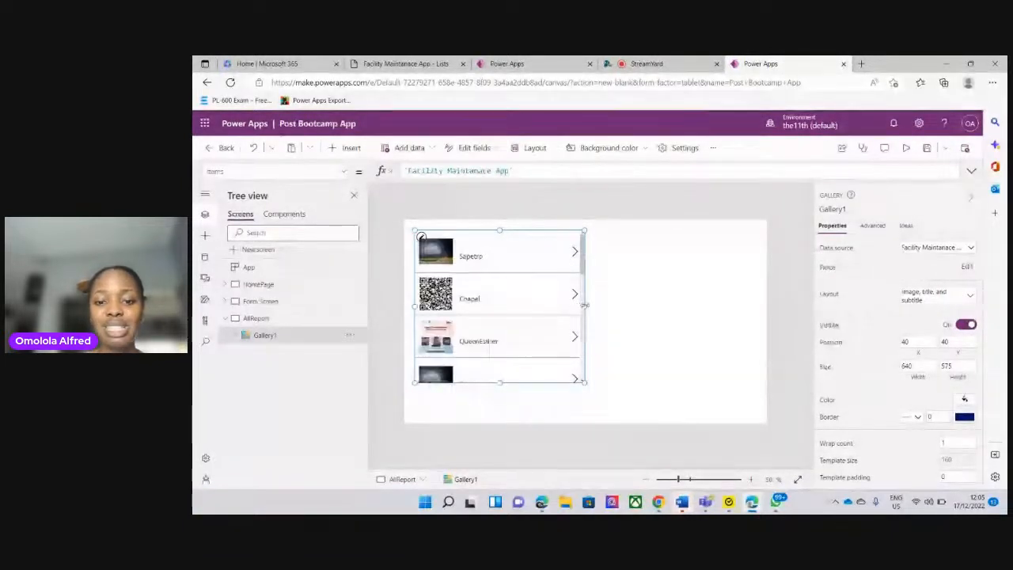
left_click_drag(584, 306, 655, 308)
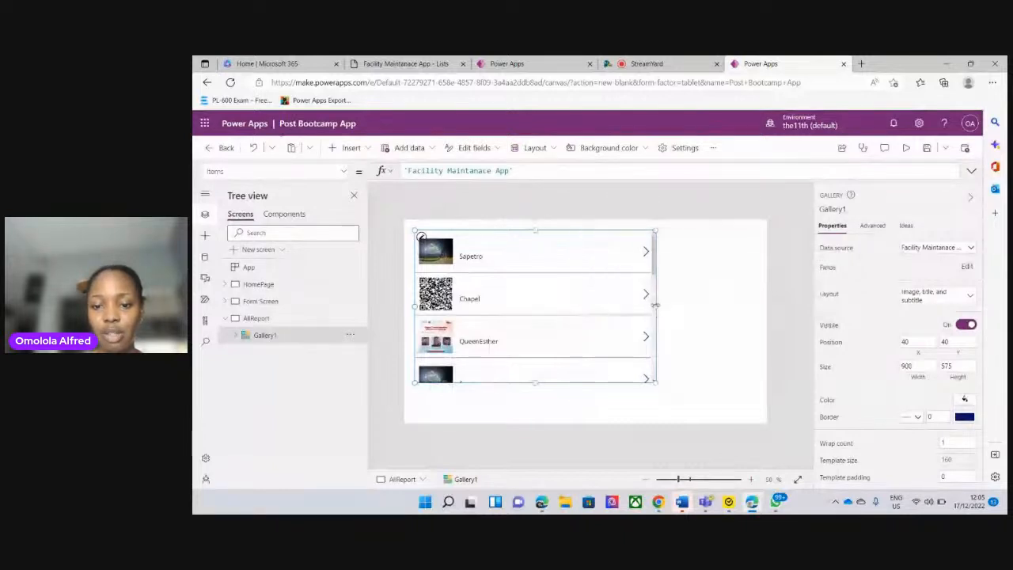
Enlarge the AllReport gallery to fill most of the screen, about 1310 wide by 699 high
left_click_drag(655, 307, 754, 310)
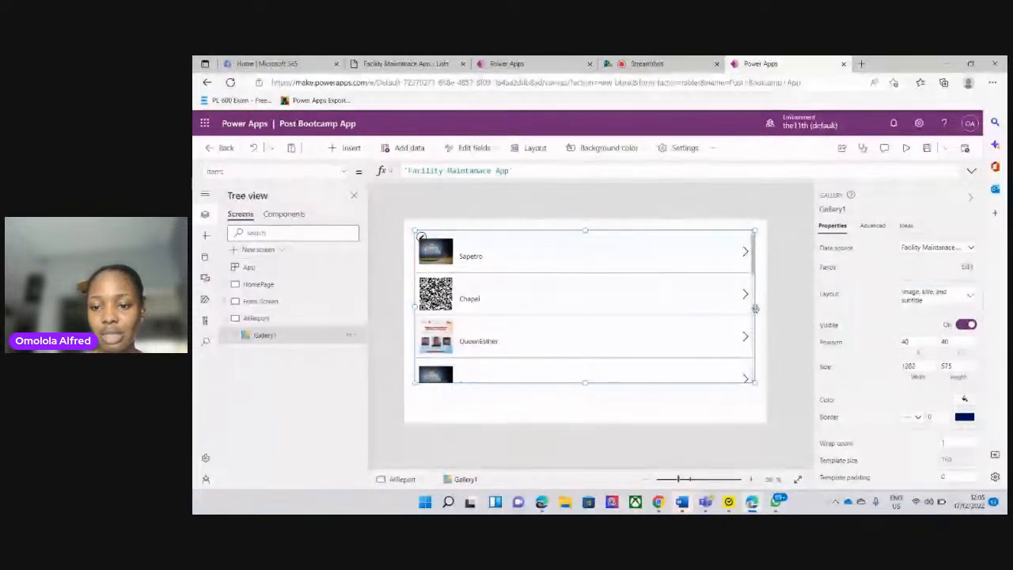
left_click_drag(755, 308, 762, 309)
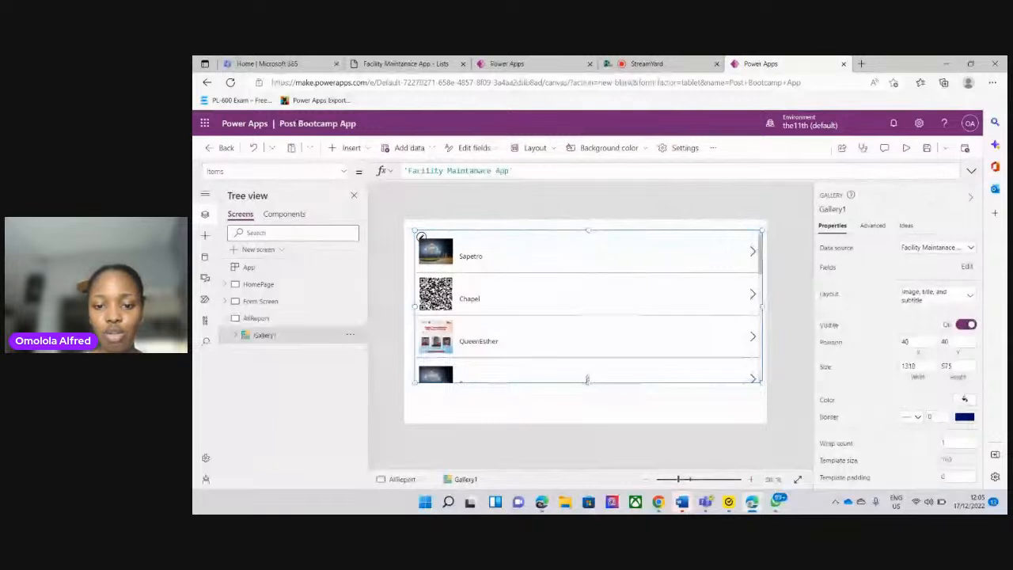
left_click_drag(587, 380, 589, 423)
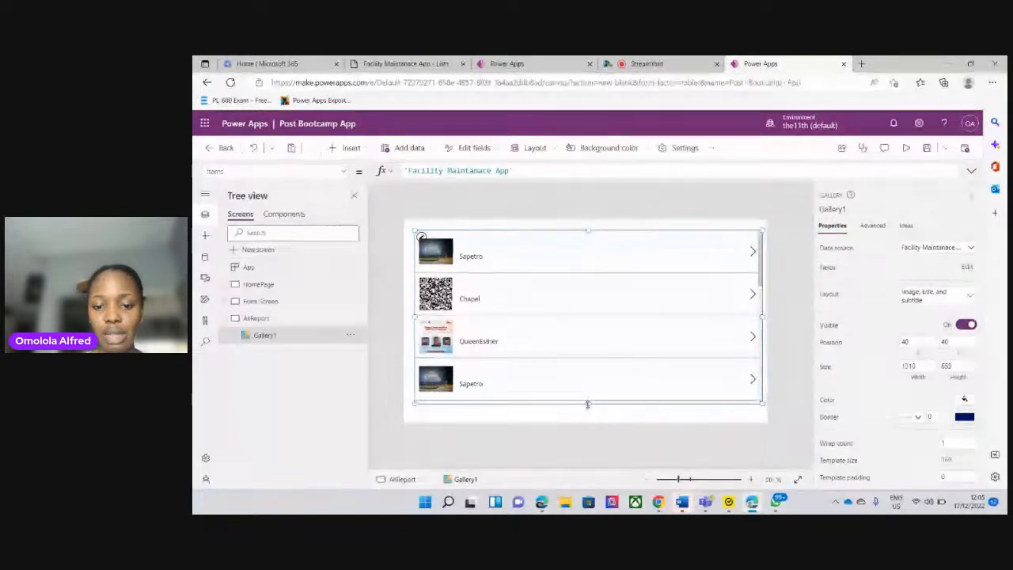
left_click_drag(588, 404, 587, 417)
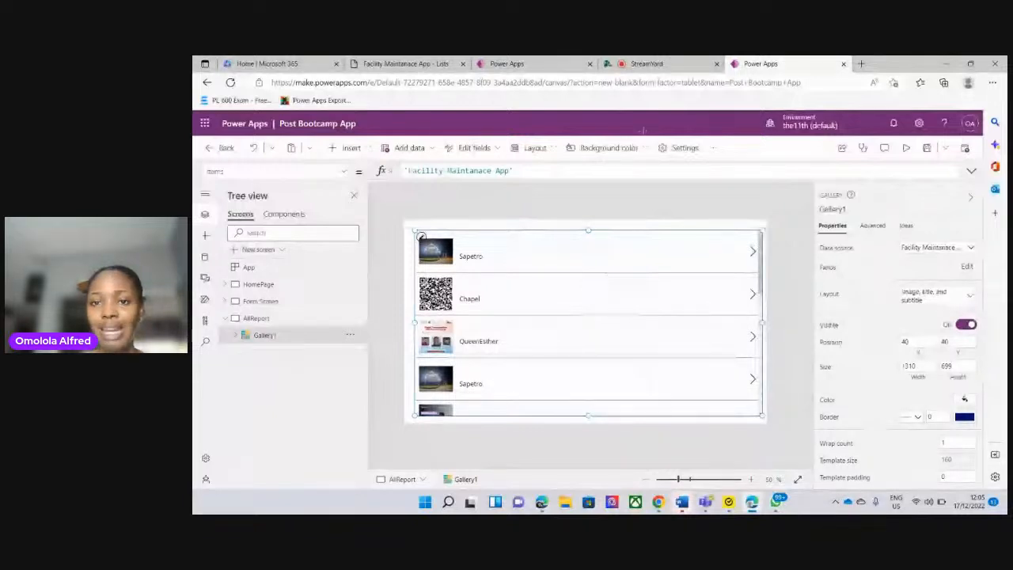
Check the Facility Maintenance App's AdminDetailScreen and AdminPage for the update form layout, and return to Post Bootcamp App
left_click(522, 64)
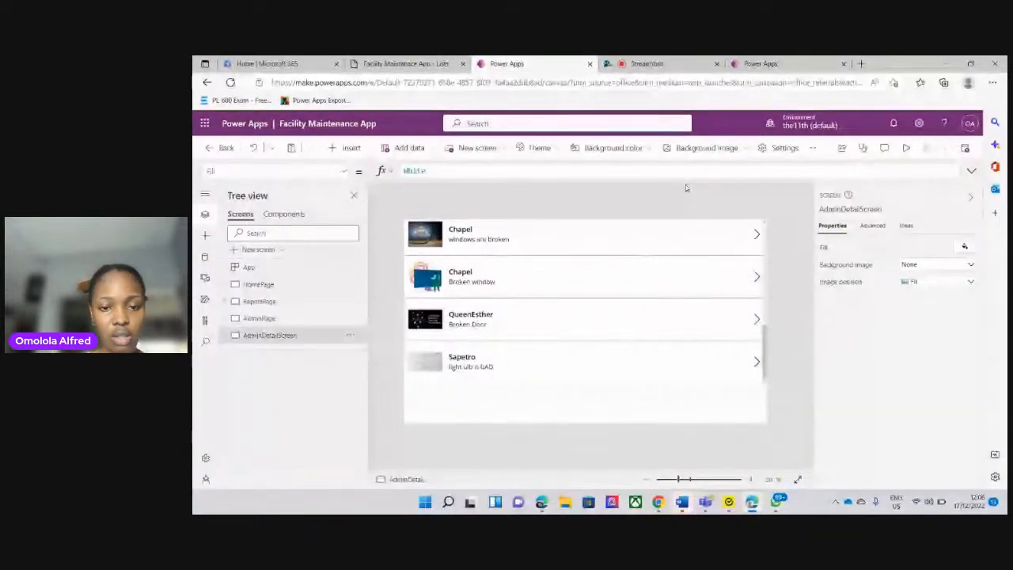
left_click(559, 251, "alt")
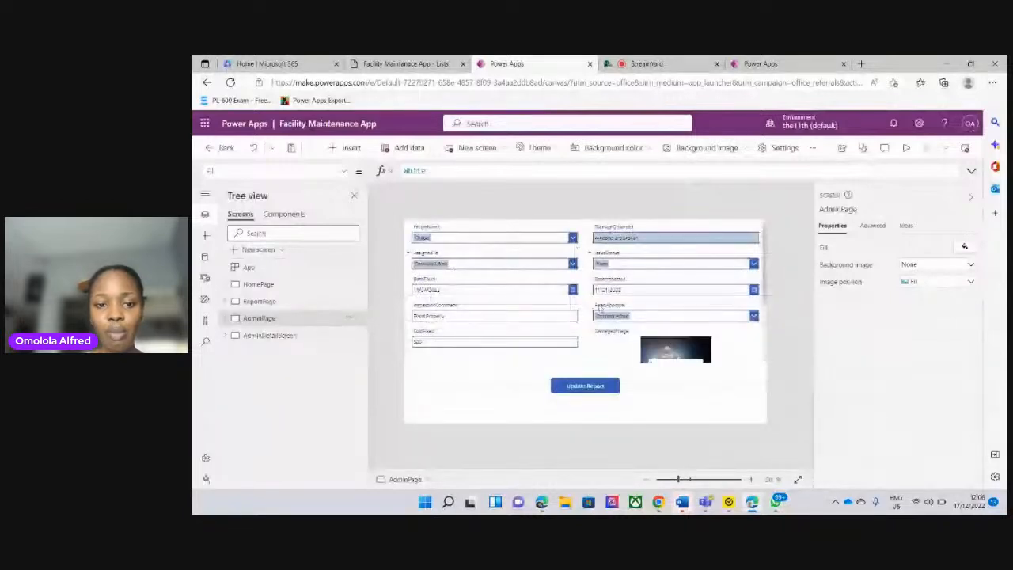
left_click(760, 65)
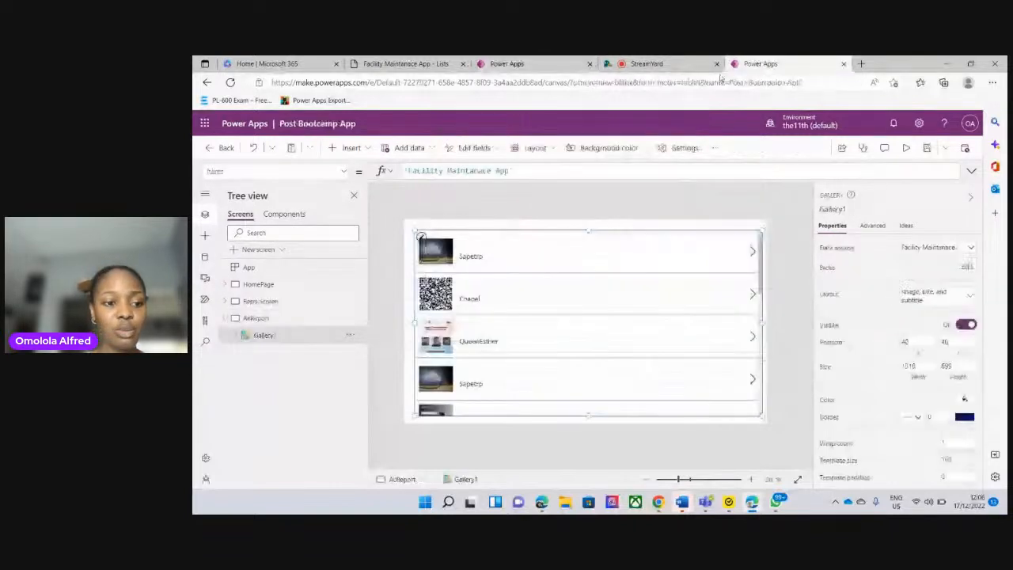
left_click(224, 319)
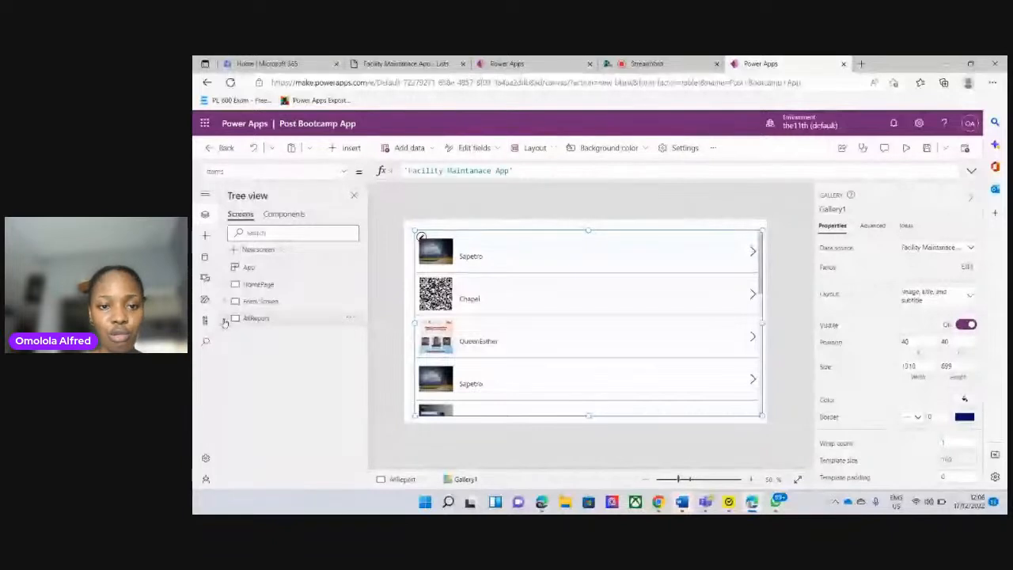
left_click(352, 149)
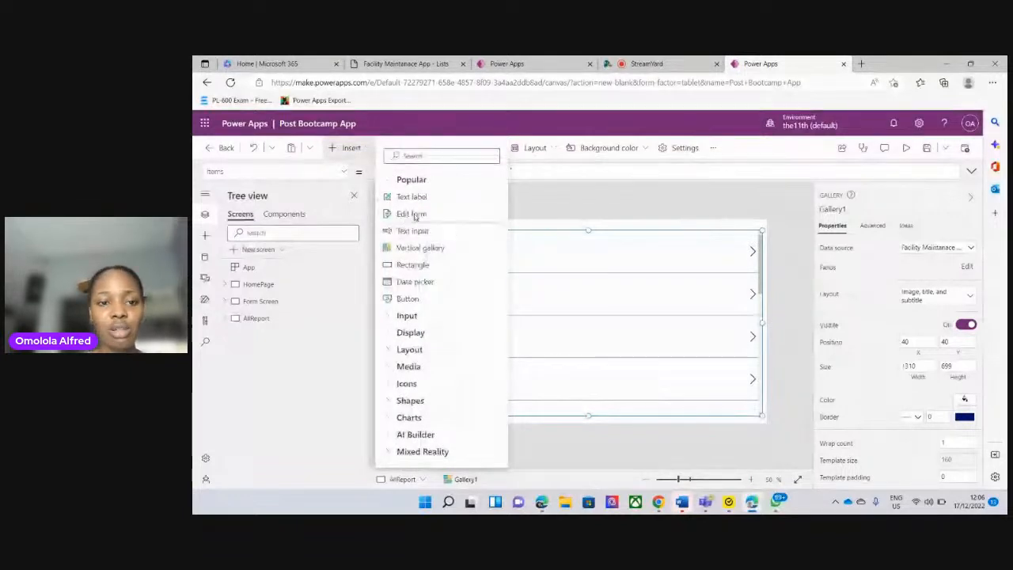
left_click(412, 214)
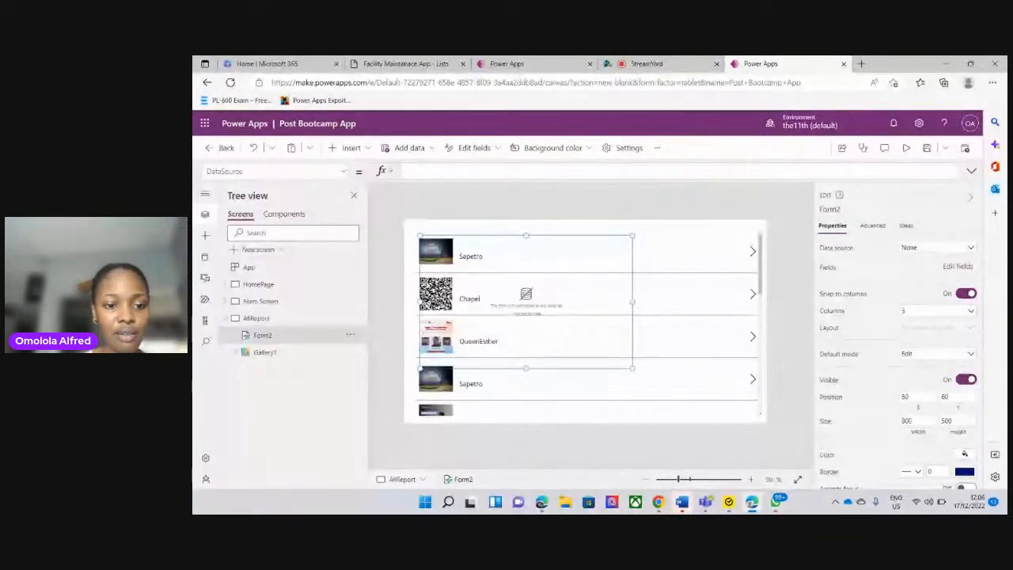
left_click(350, 335)
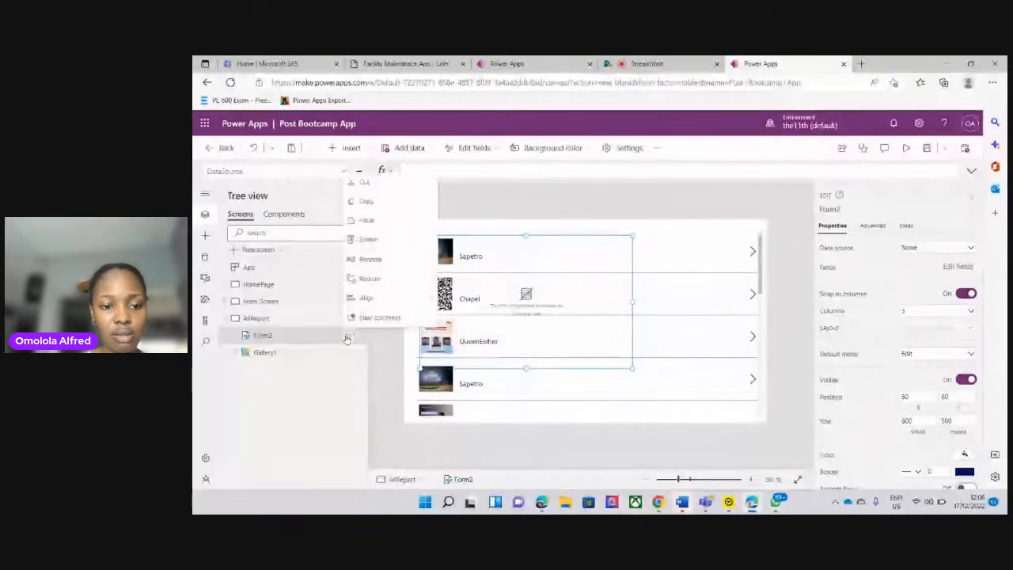
left_click(368, 239)
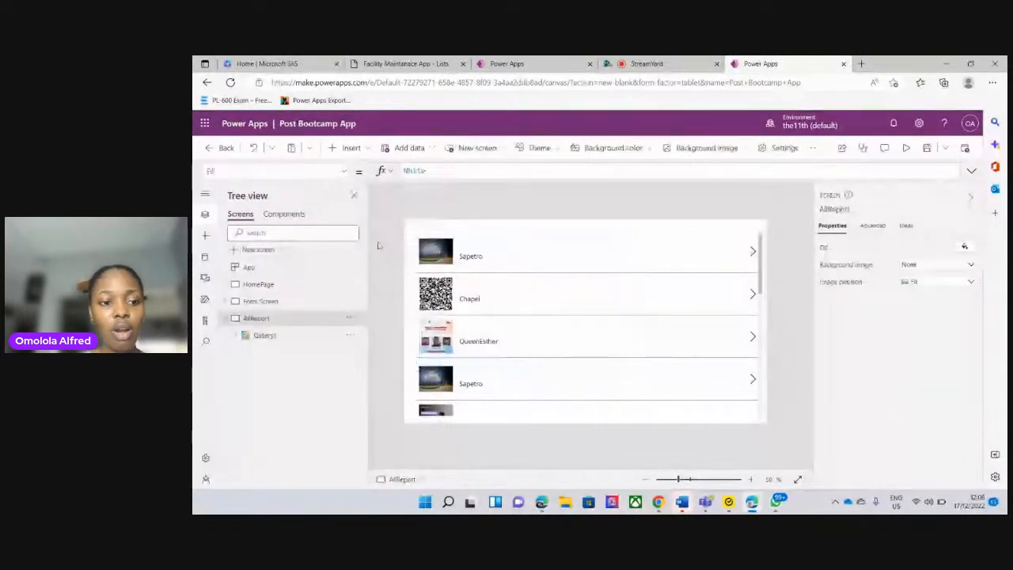
Add a new blank screen to the app and rename it as Admin form
left_click(226, 318)
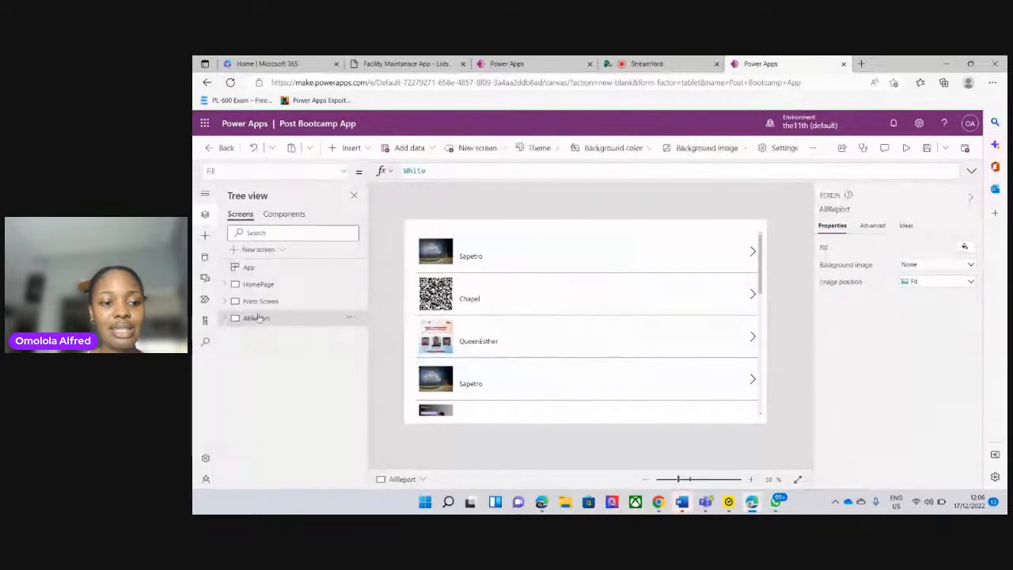
left_click(488, 149)
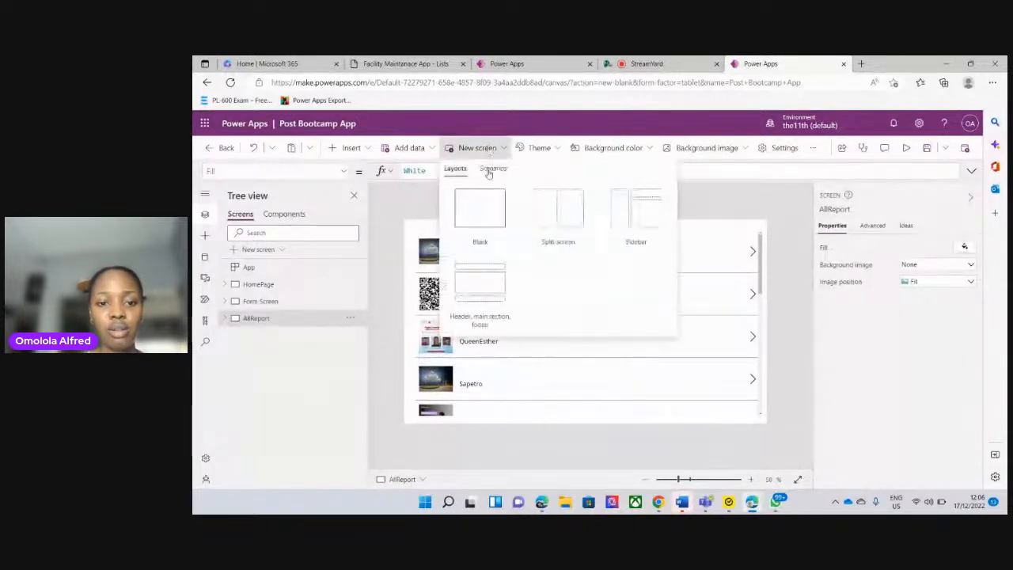
left_click(488, 223)
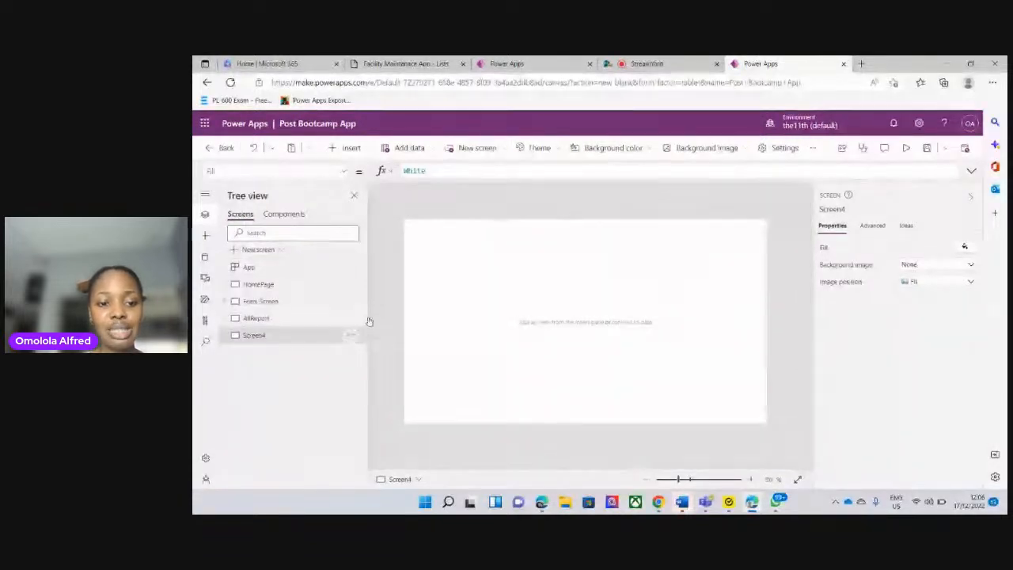
left_click(353, 336)
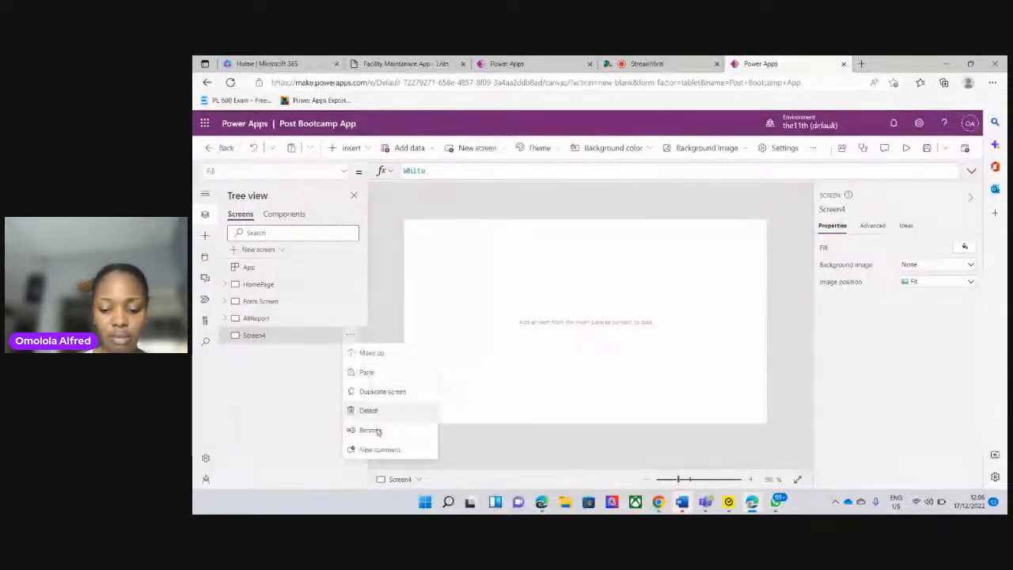
left_click(377, 430)
type("Admin form")
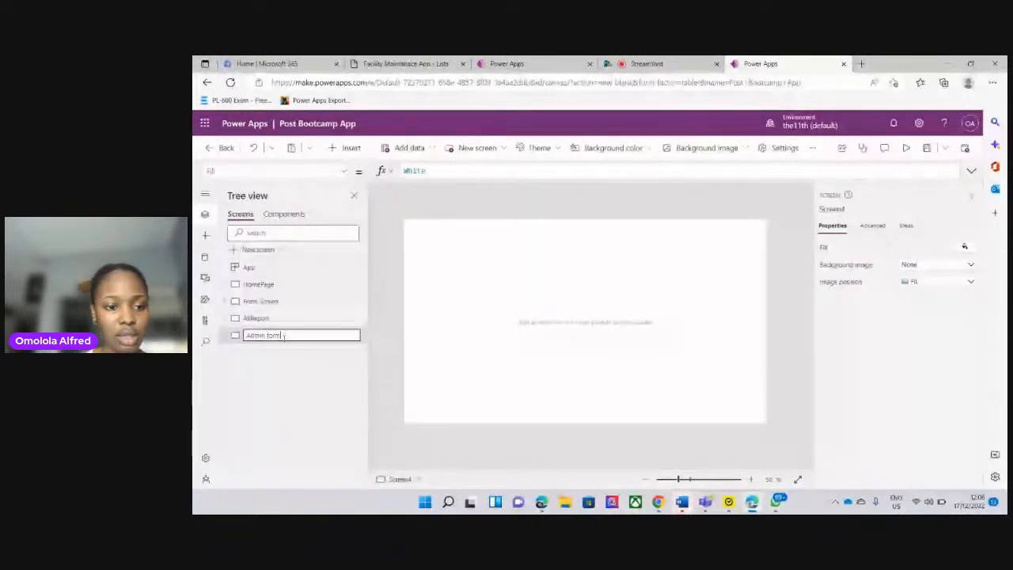
key("Escape")
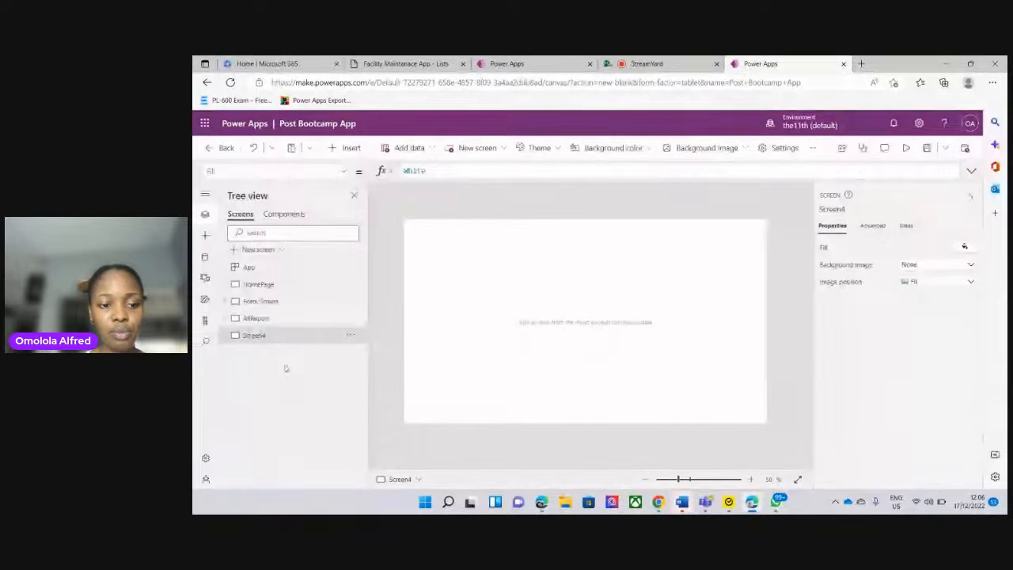
Insert an edit form on the Admin form screen and enlarge it to about 1326 wide by 678 high
left_click(264, 320)
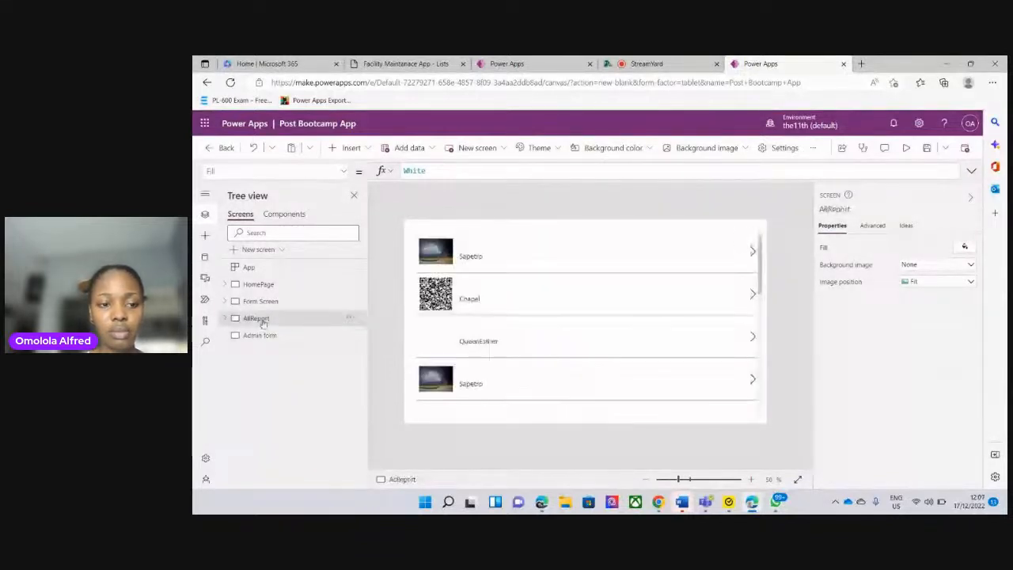
left_click(276, 340)
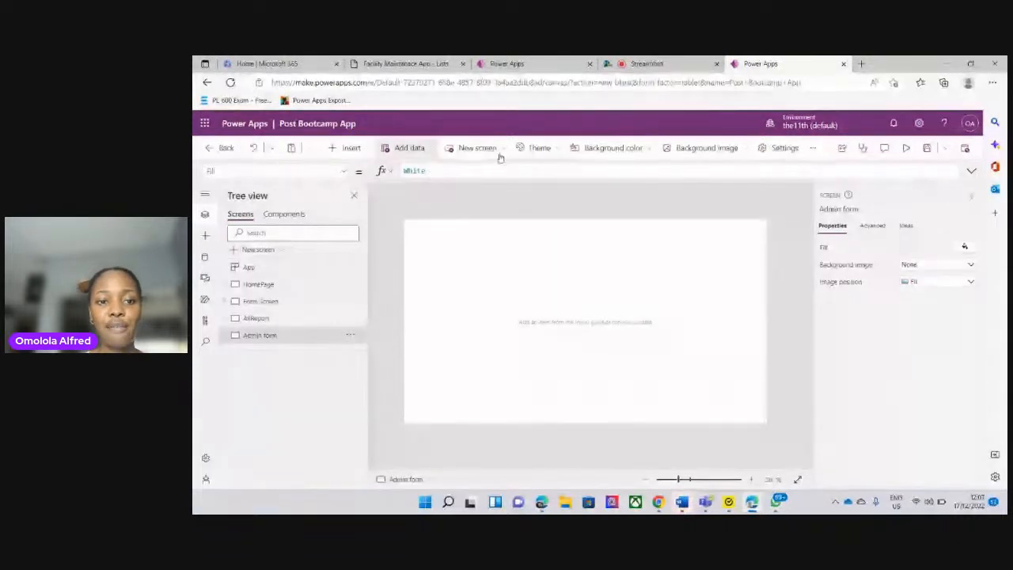
left_click(361, 150)
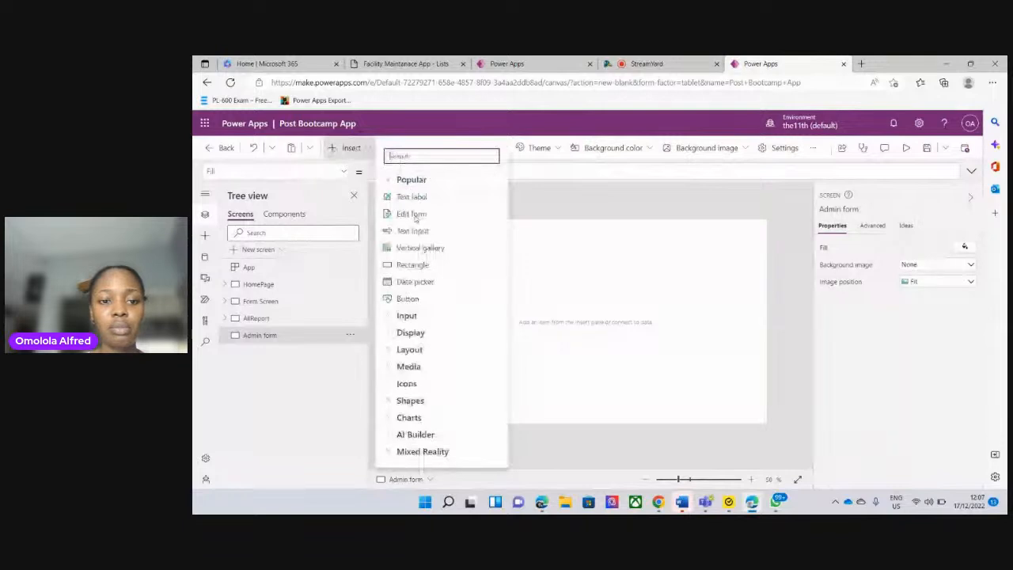
left_click(411, 214)
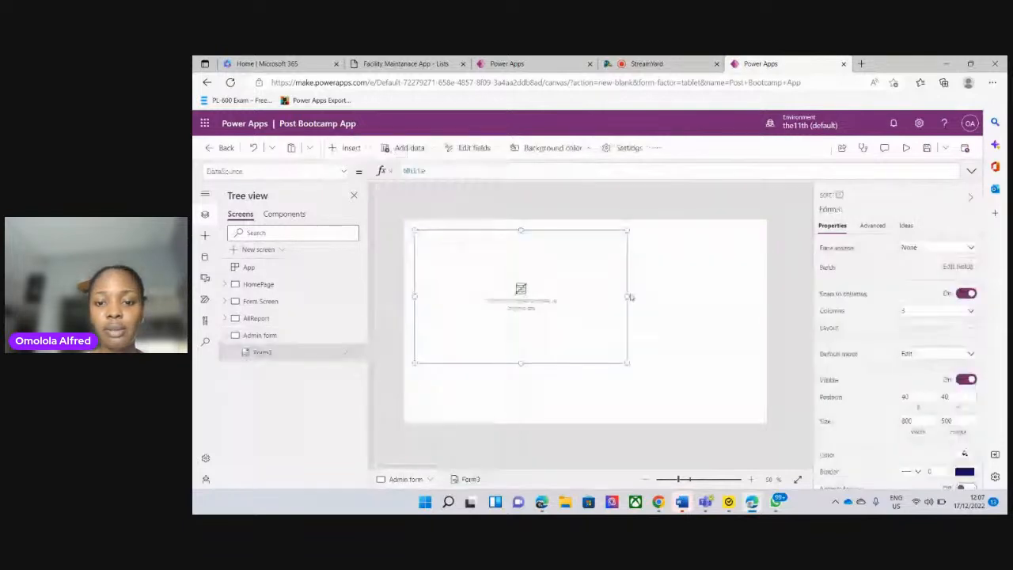
left_click_drag(627, 296, 766, 296)
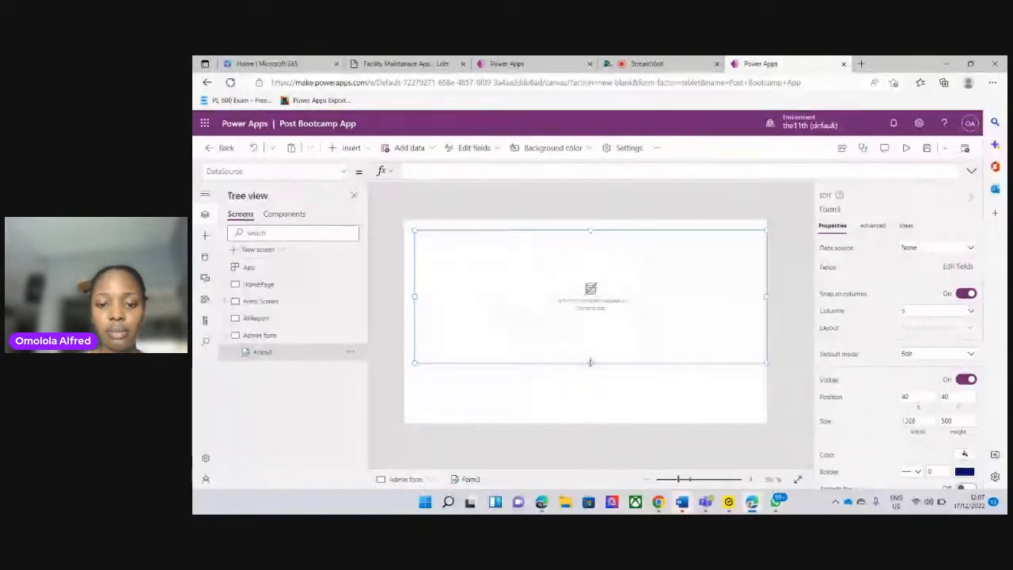
mouse_move(591, 361)
left_mouse_down()
mouse_move(588, 412)
mouse_move(592, 380)
left_mouse_up()
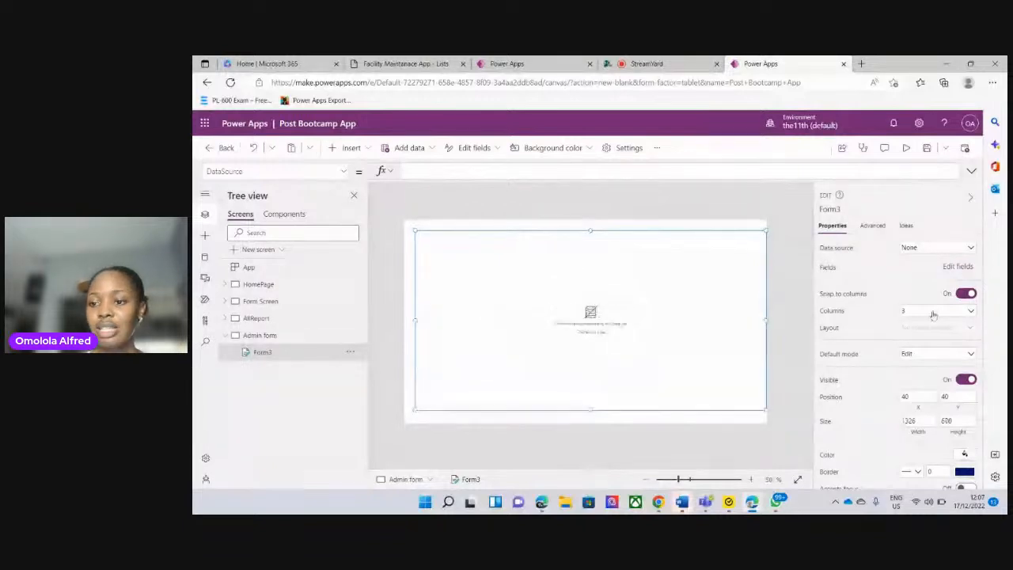
Connect the Admin form screen's edit form to the Facility Maintanace App list and remove its Title and Attachments fields
left_click(973, 248)
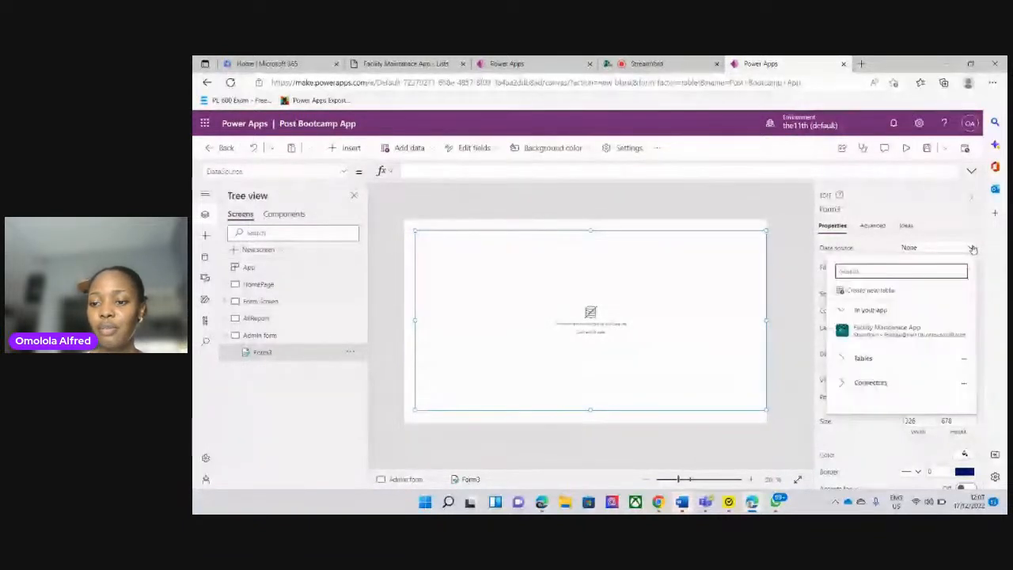
left_click(883, 338)
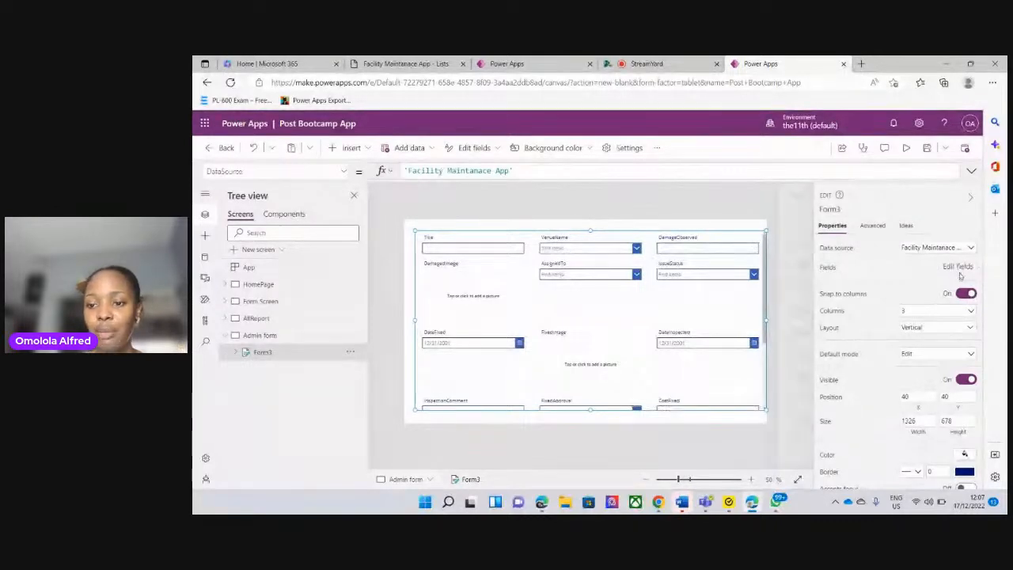
left_click(957, 267)
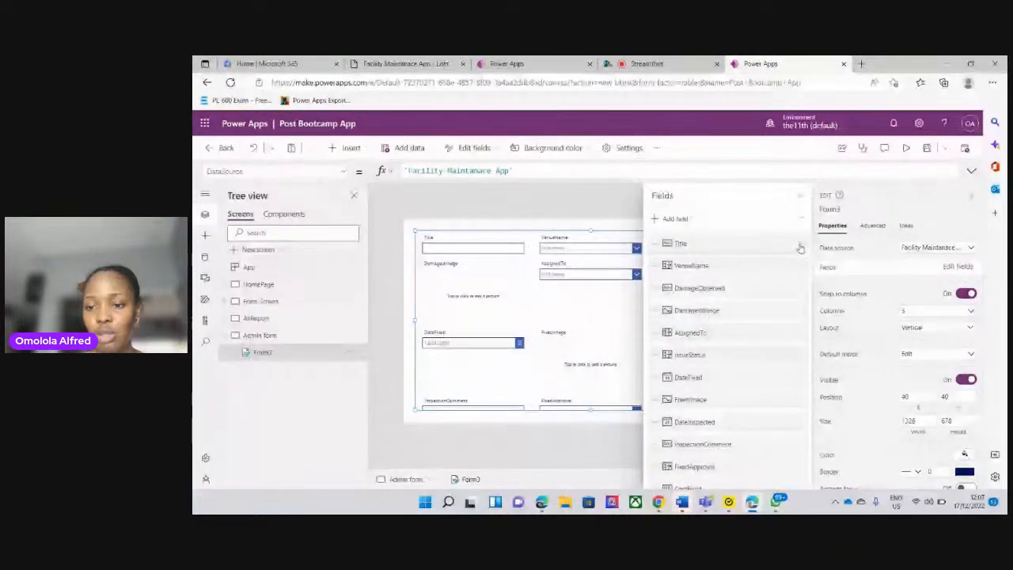
left_click(800, 248)
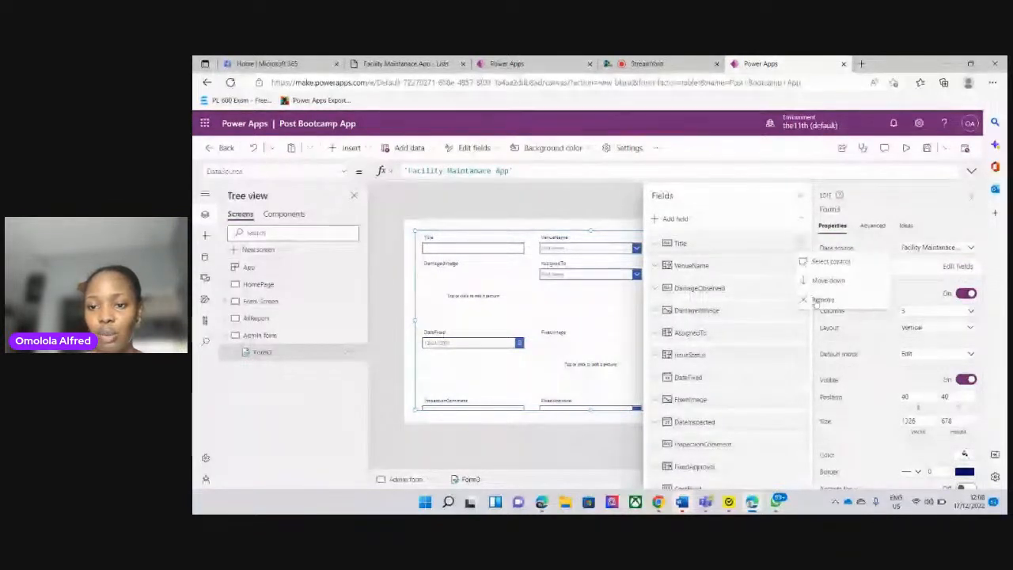
left_click(823, 300)
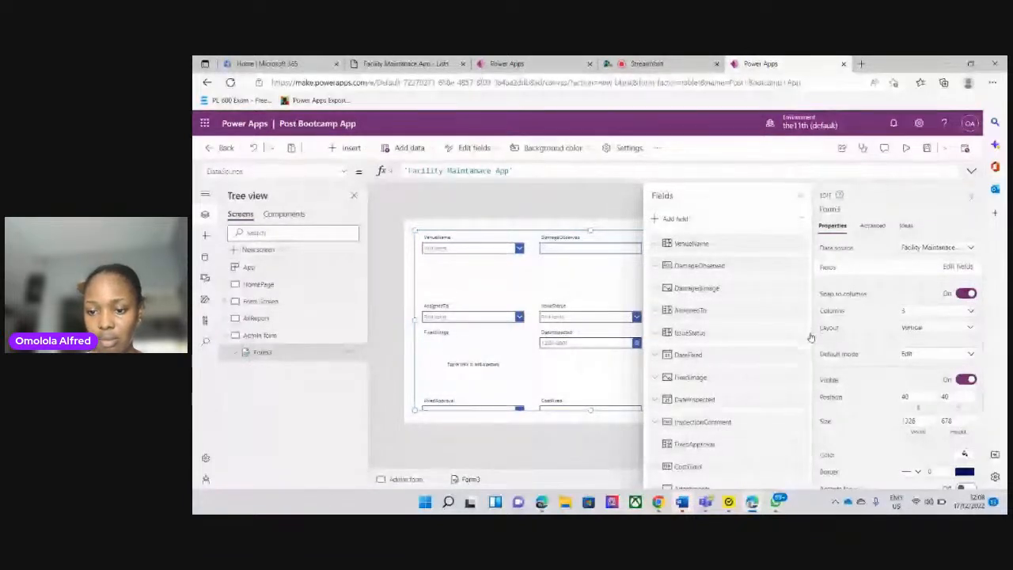
scroll(809, 340, "down", 1)
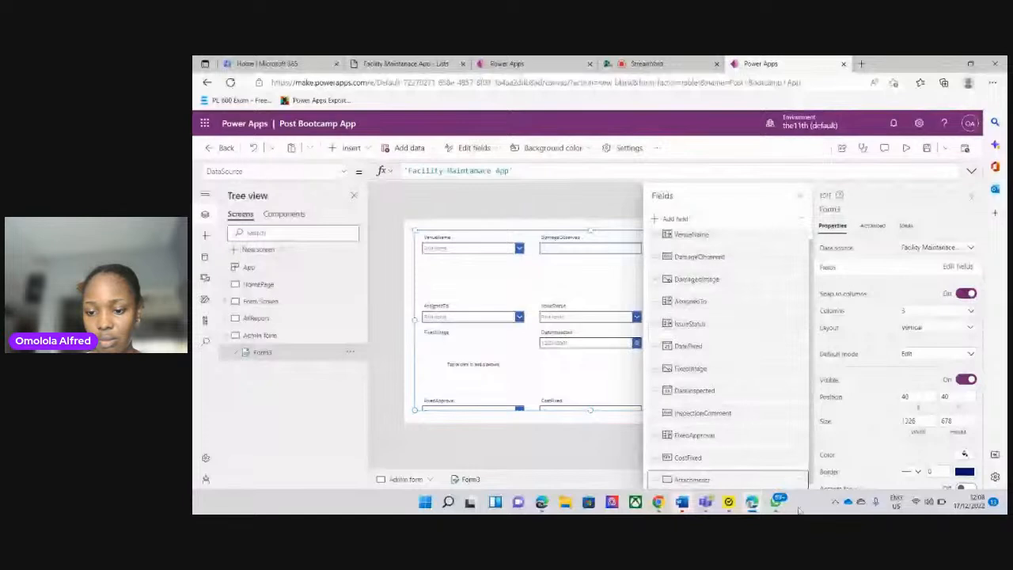
scroll(803, 480, "down", 1)
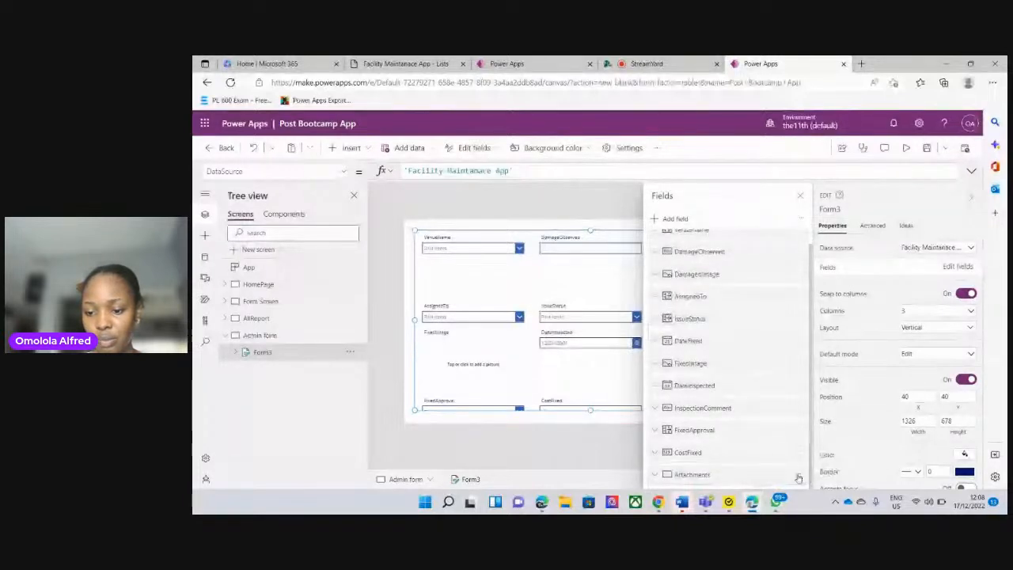
left_click(798, 478)
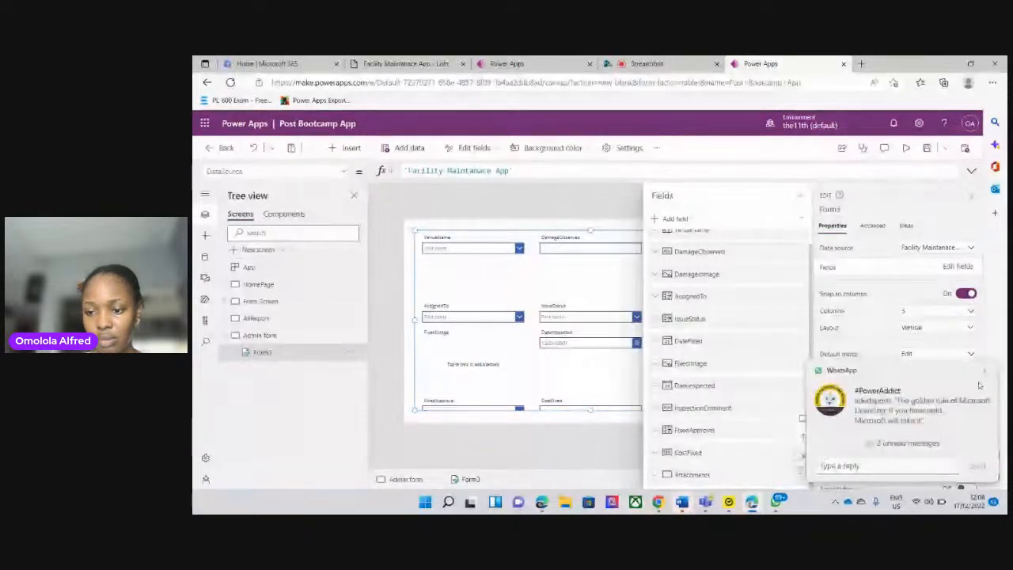
left_click(989, 372)
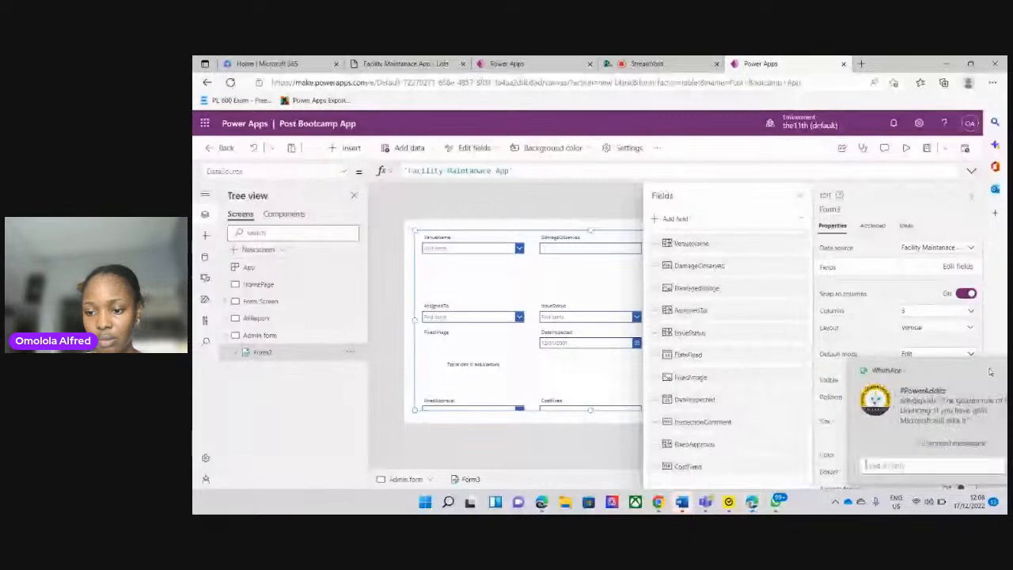
left_click(798, 197)
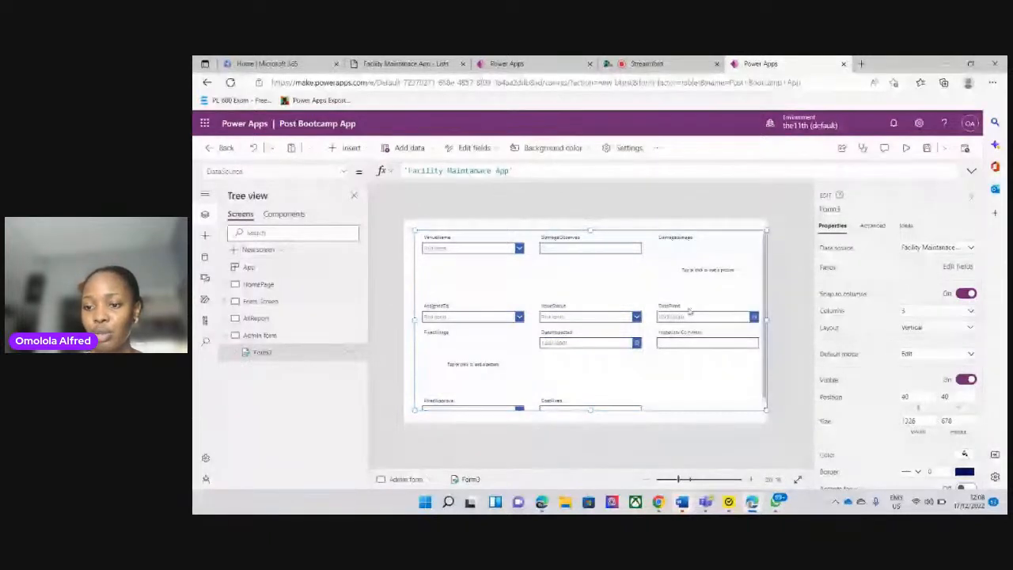
Set the Admin form screen's edit form to lay out its fields in 2 columns
left_click(949, 311)
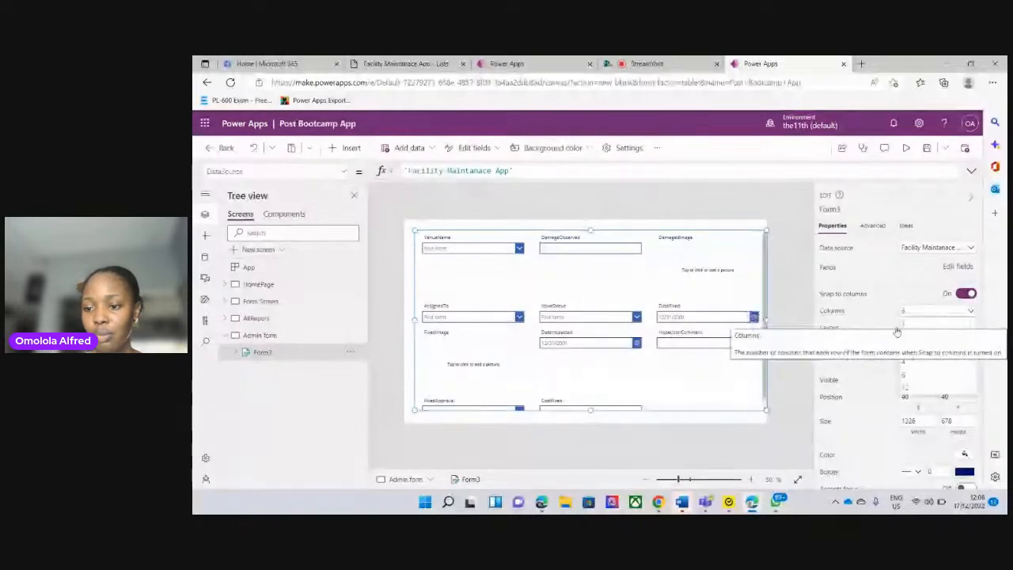
left_click(967, 313)
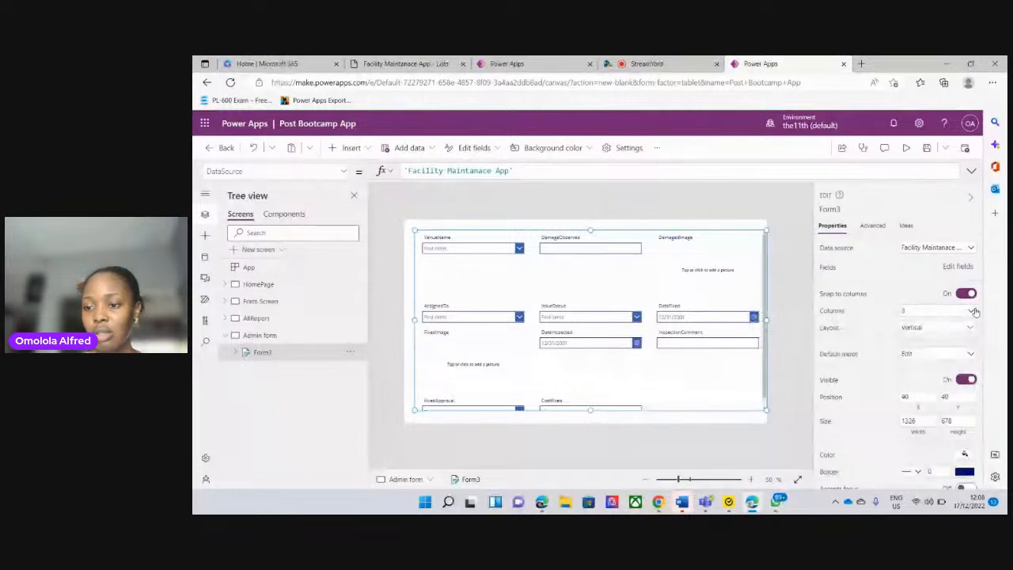
left_click(973, 311)
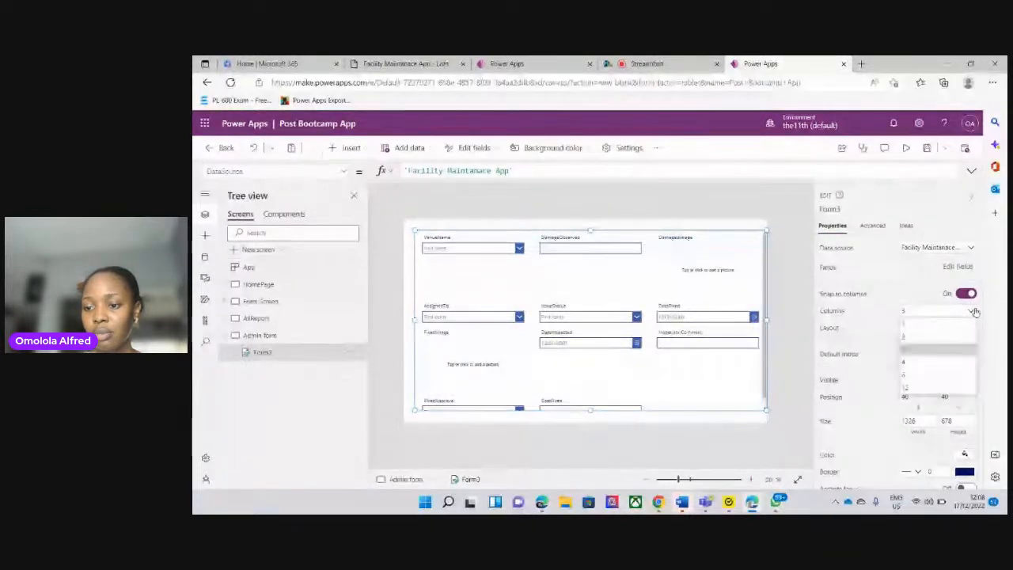
left_click(911, 337)
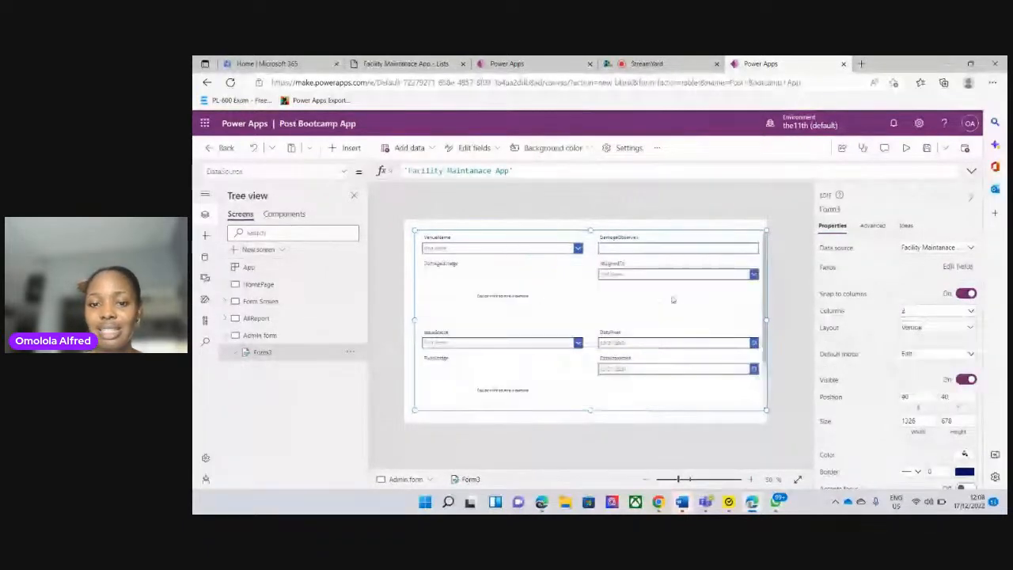
Reorder the edit form's fields so that FixedImage and DamagedImage come last, after CostFixed
left_click(959, 268)
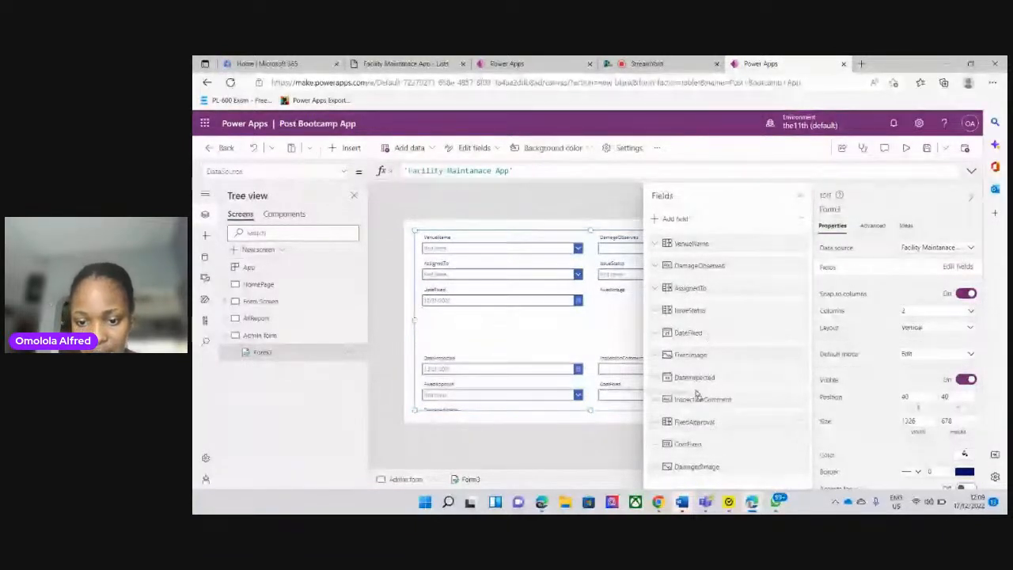
left_click_drag(696, 393, 722, 457)
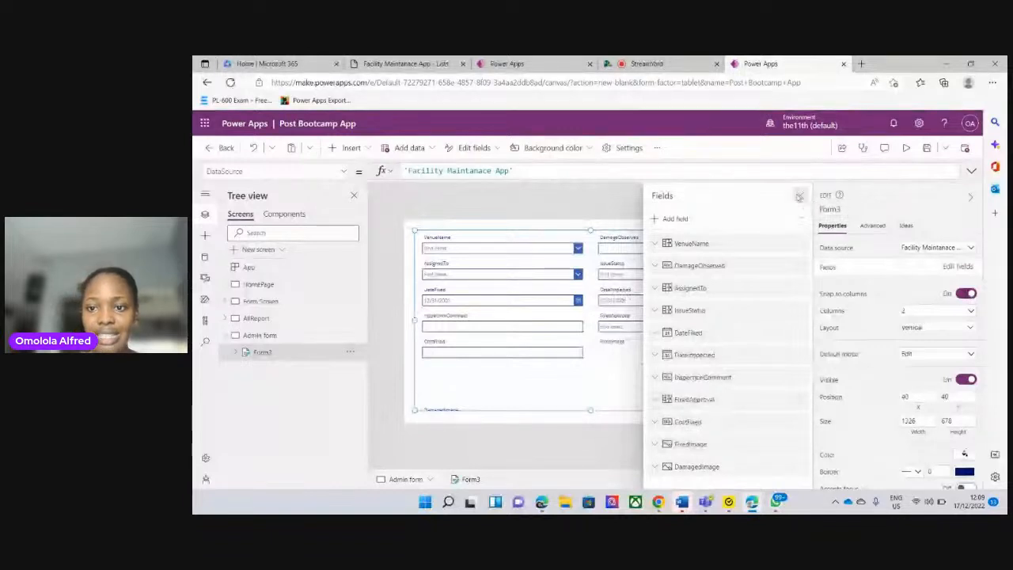
left_click(799, 196)
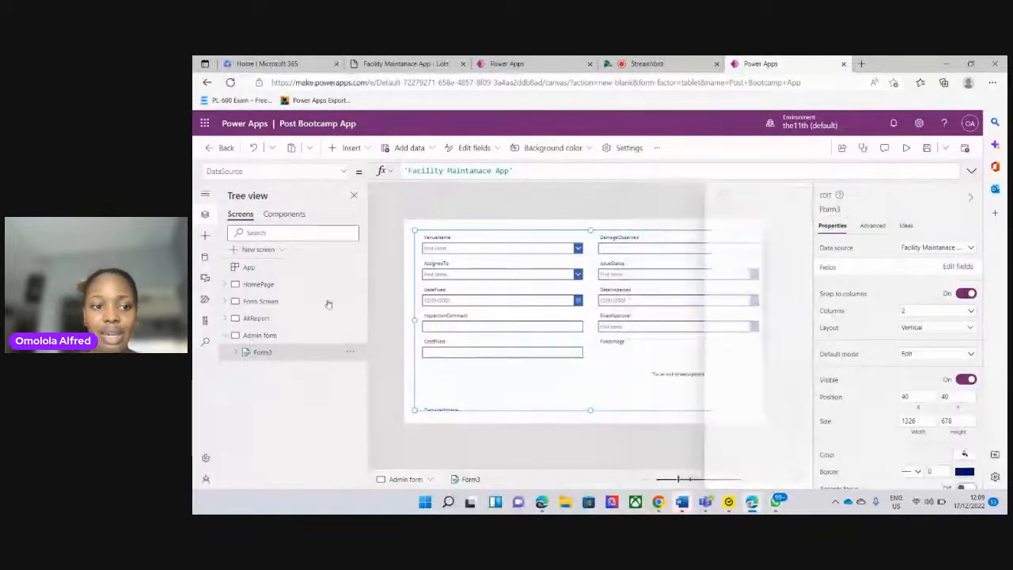
Check the gallery on the AllReport screen and return to the edit form on the Admin form screen
left_click(270, 319)
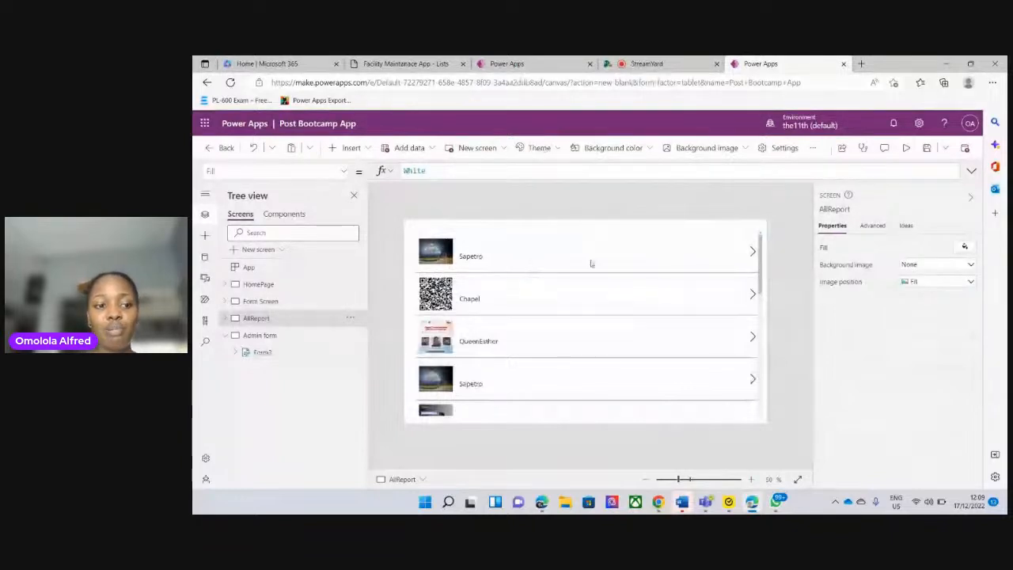
left_click(261, 352)
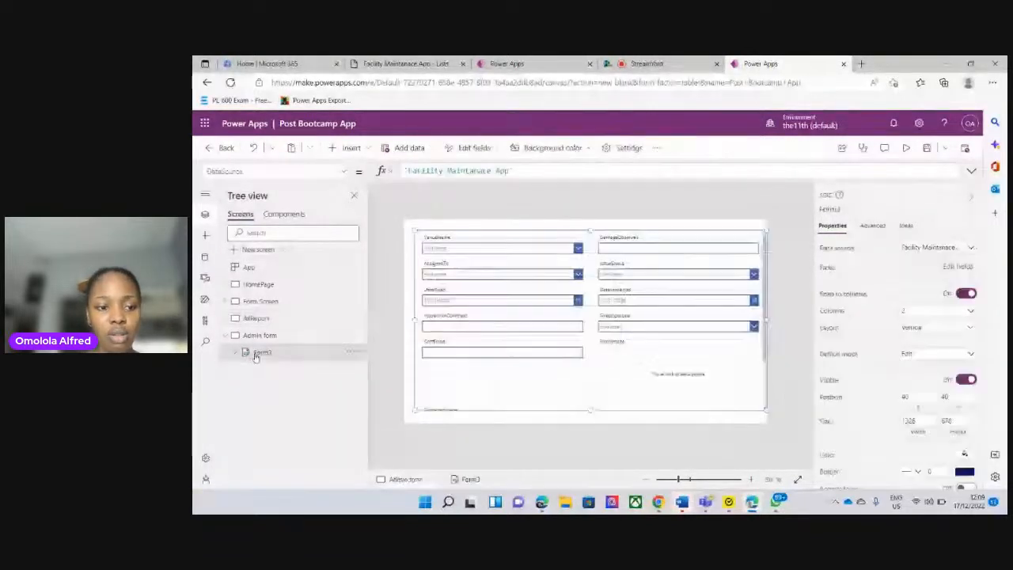
left_click(351, 355)
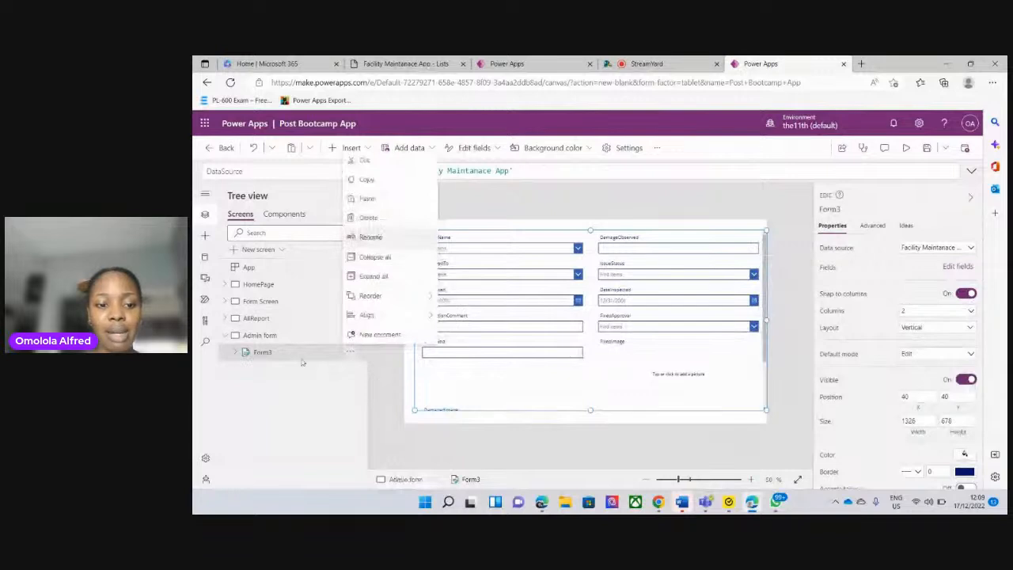
left_click(265, 355)
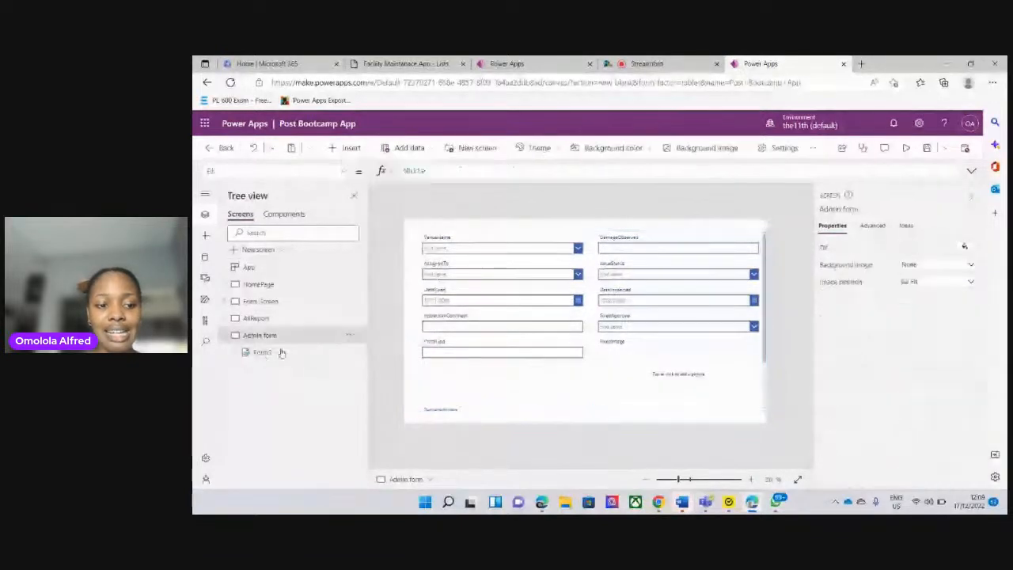
left_click(281, 352)
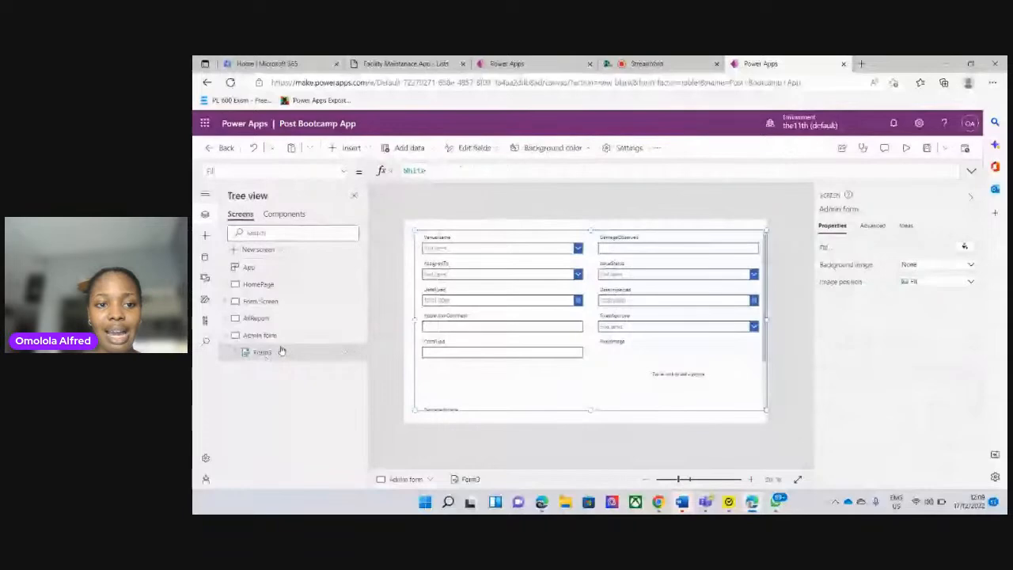
left_click(273, 351)
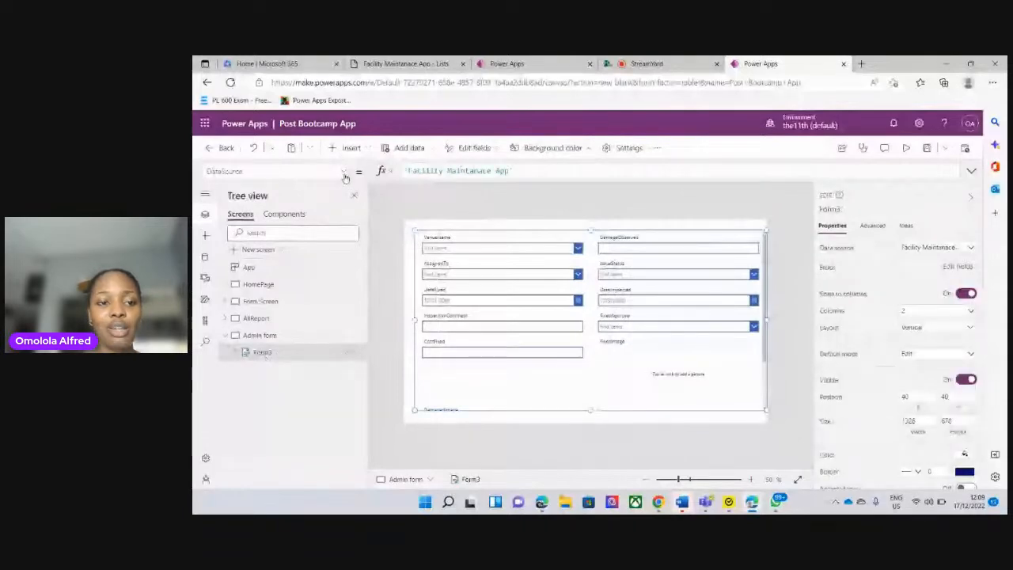
Set the edit form's Item property to Gallery1.Selected and shorten the form to about 456 high
left_click(344, 172)
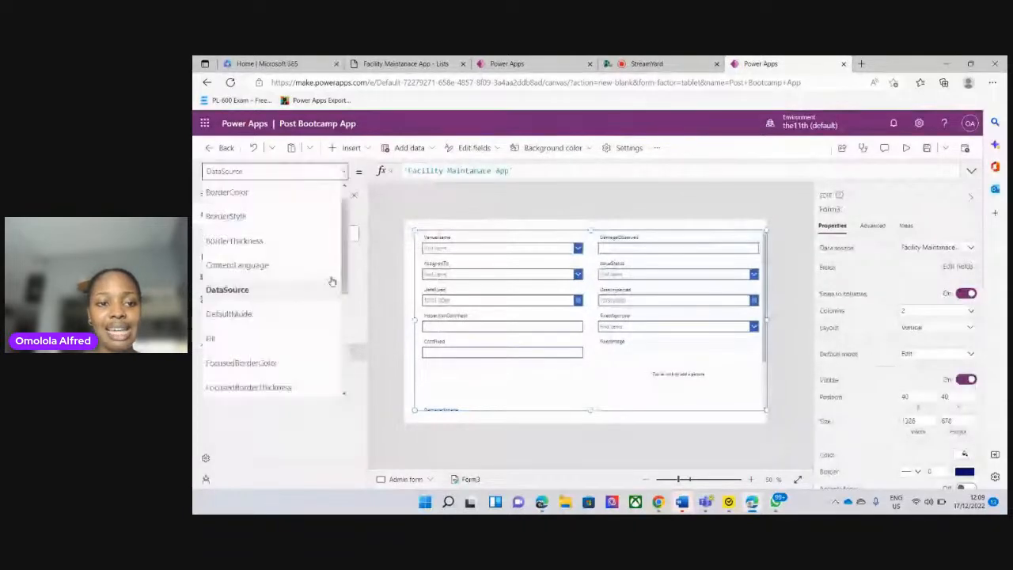
left_click(341, 307)
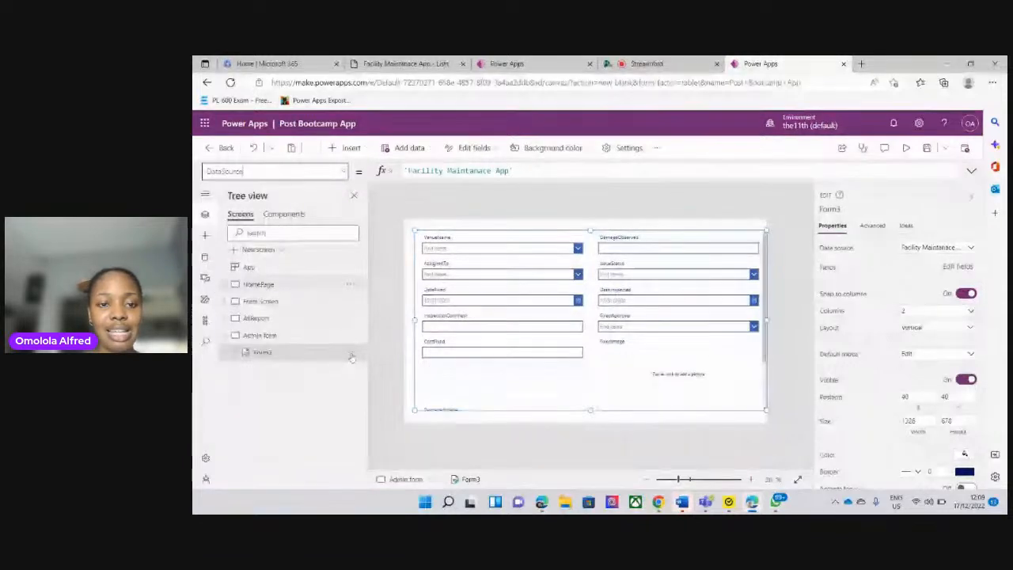
left_click(306, 356)
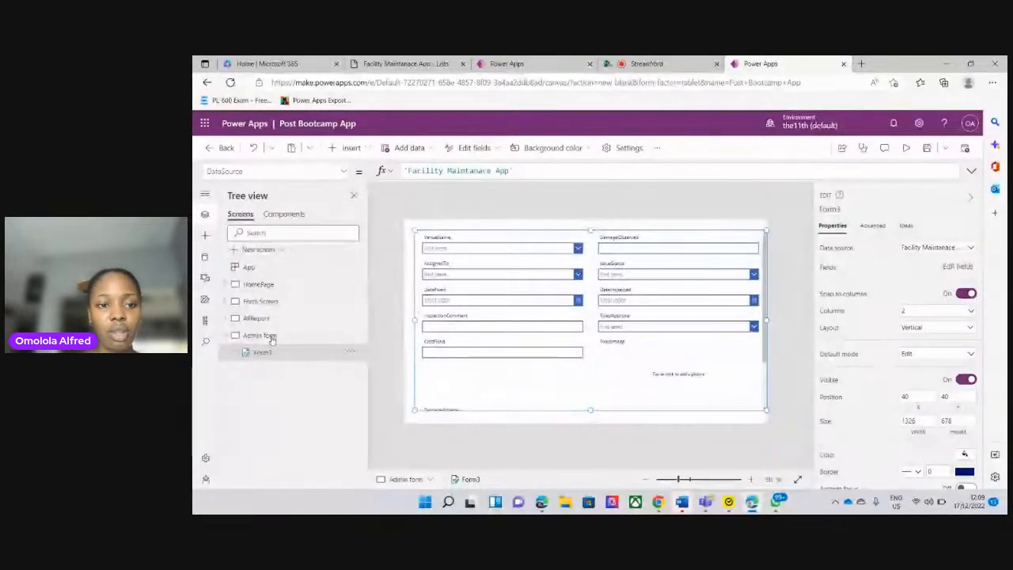
left_click(345, 172)
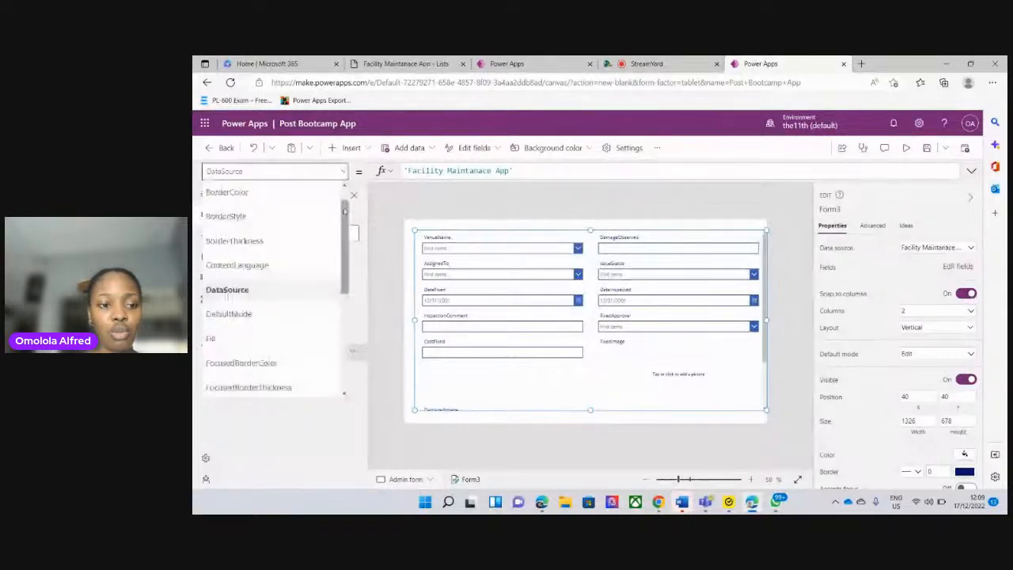
left_click_drag(344, 211, 346, 356)
left_click(250, 268)
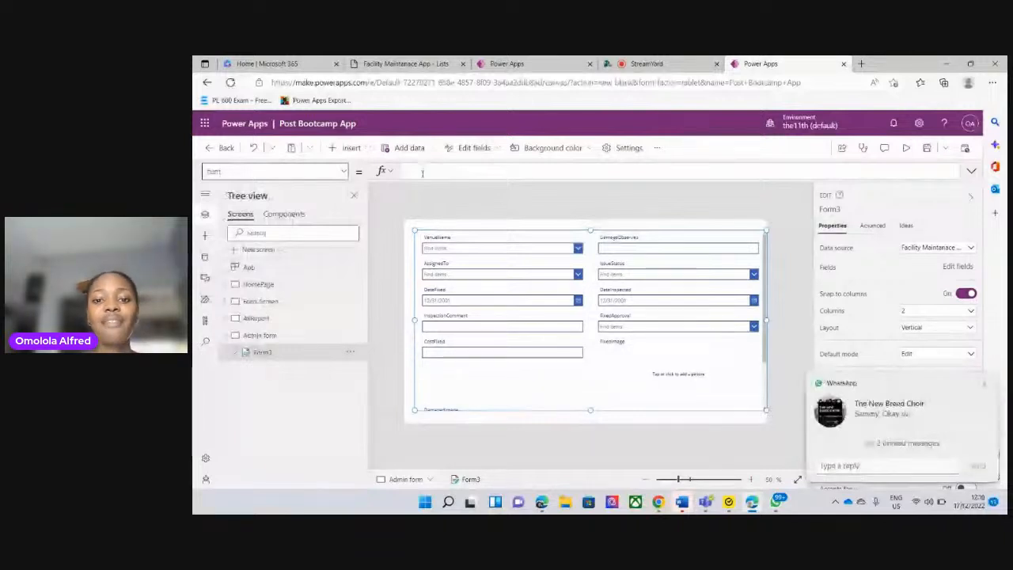
left_click(423, 174)
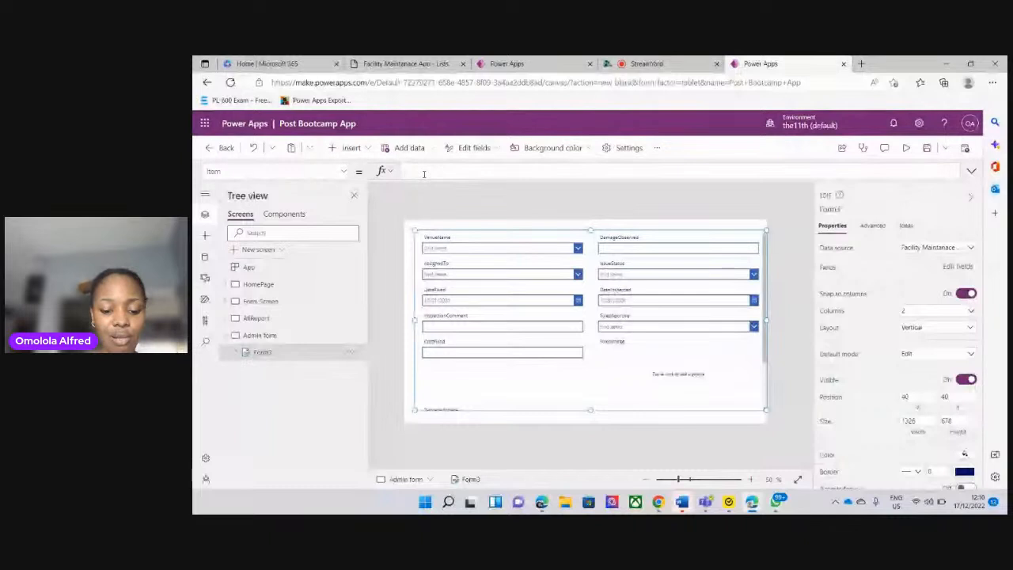
type("gall")
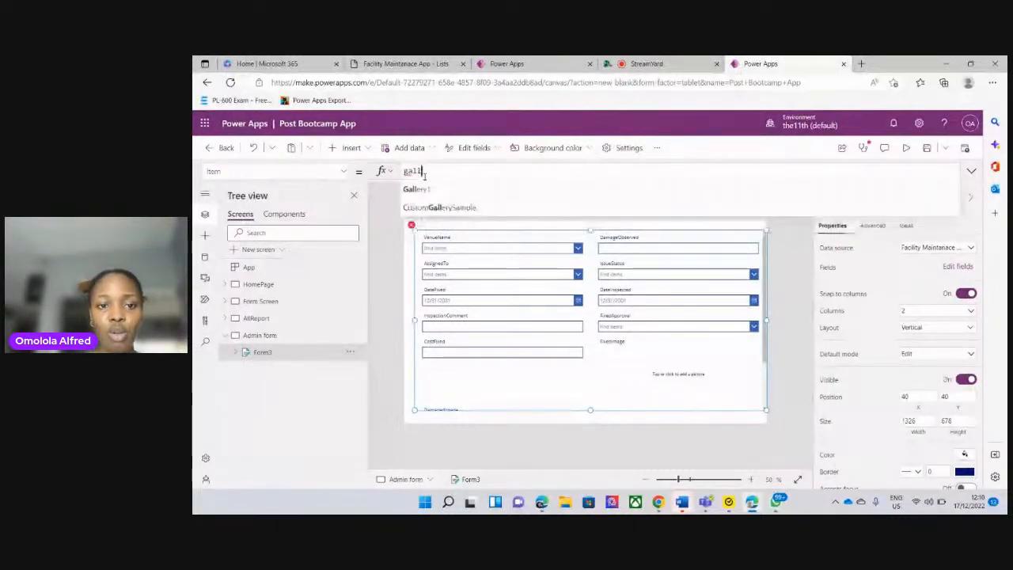
left_click(428, 193)
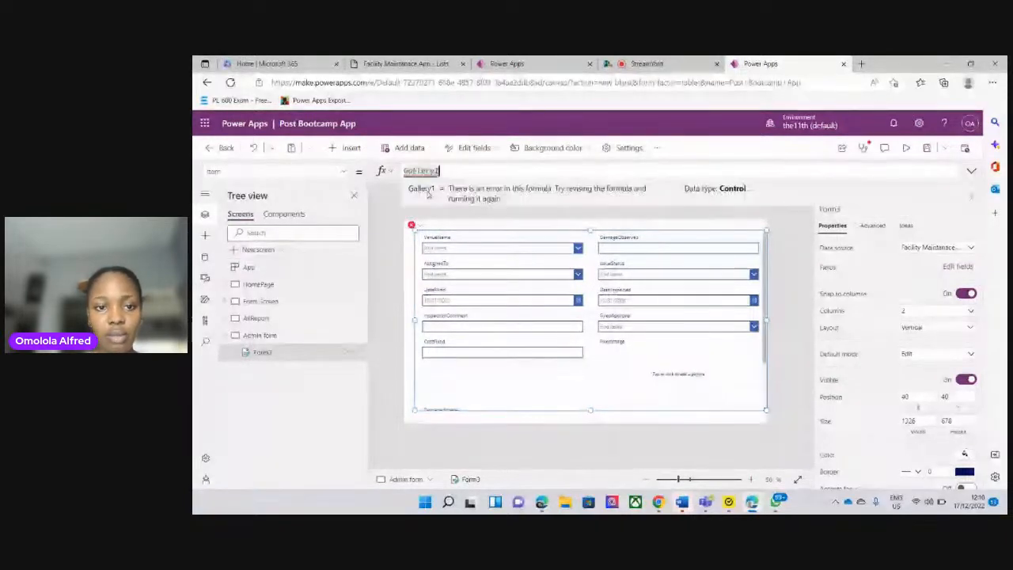
type(".")
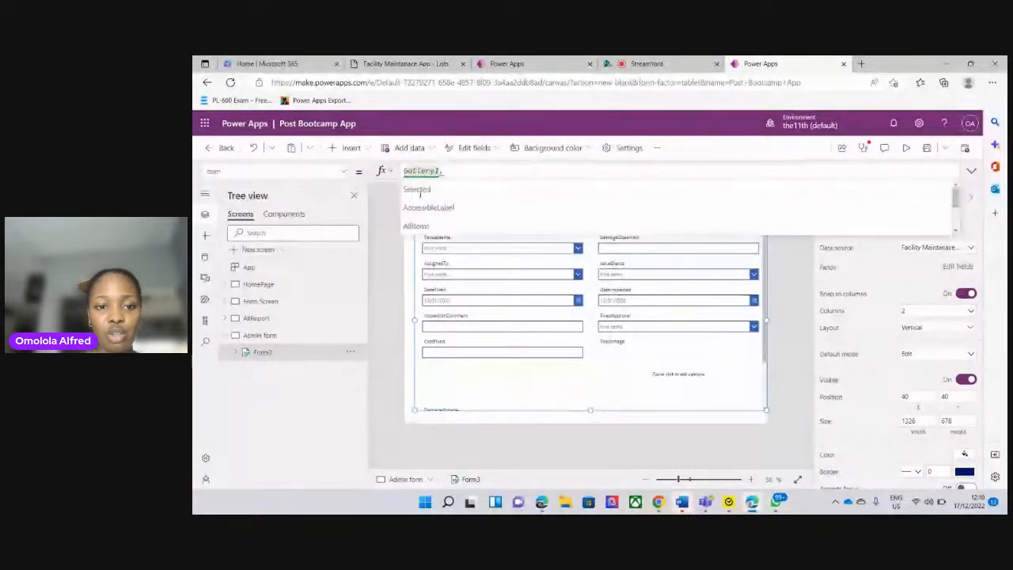
left_click(431, 191)
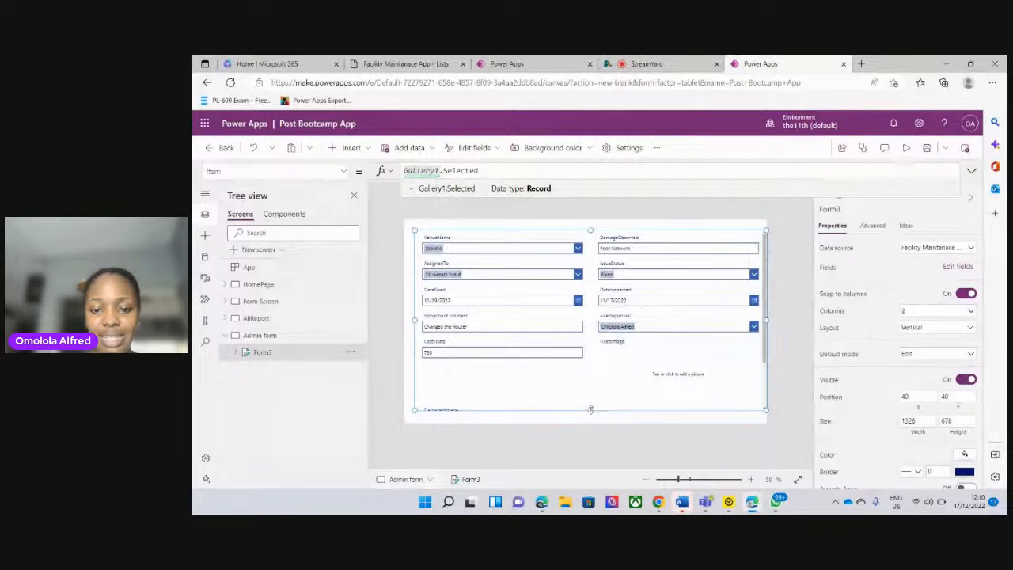
left_click_drag(590, 409, 590, 352)
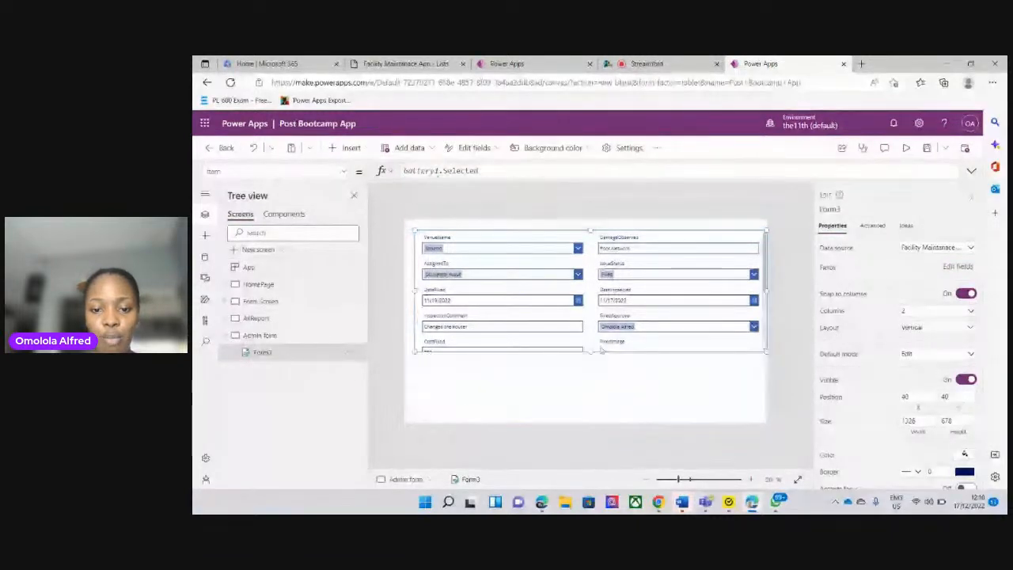
Copy the Submit Report button from the Form Screen and paste it below the edit form on the Admin form screen
left_click(351, 148)
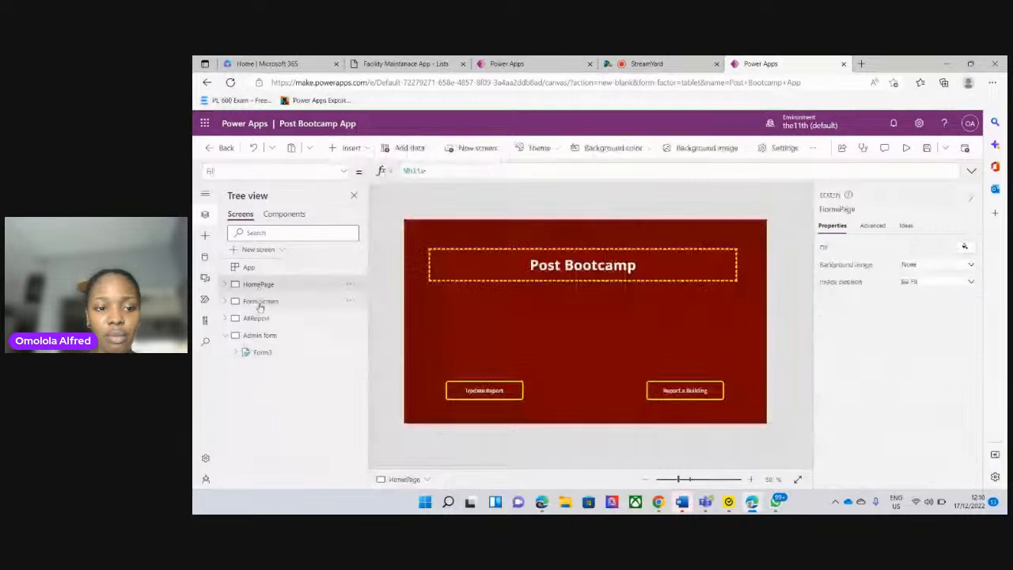
left_click(260, 302)
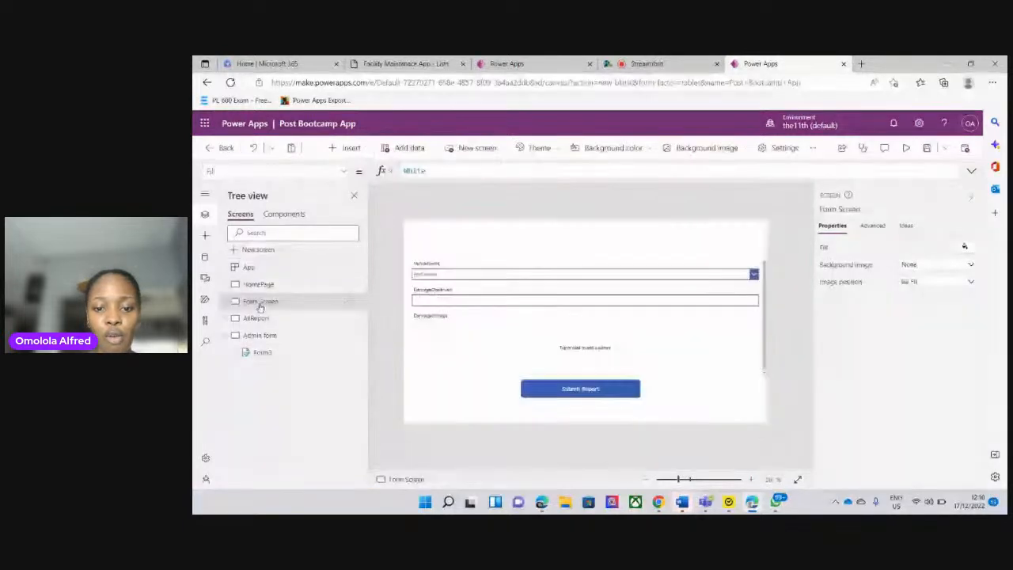
left_click(548, 389)
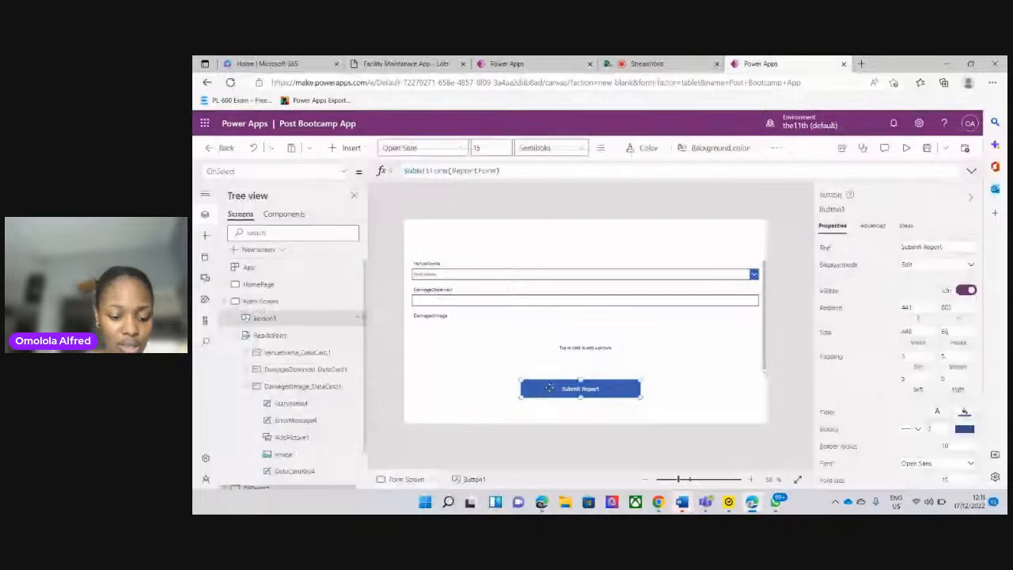
left_click(225, 302)
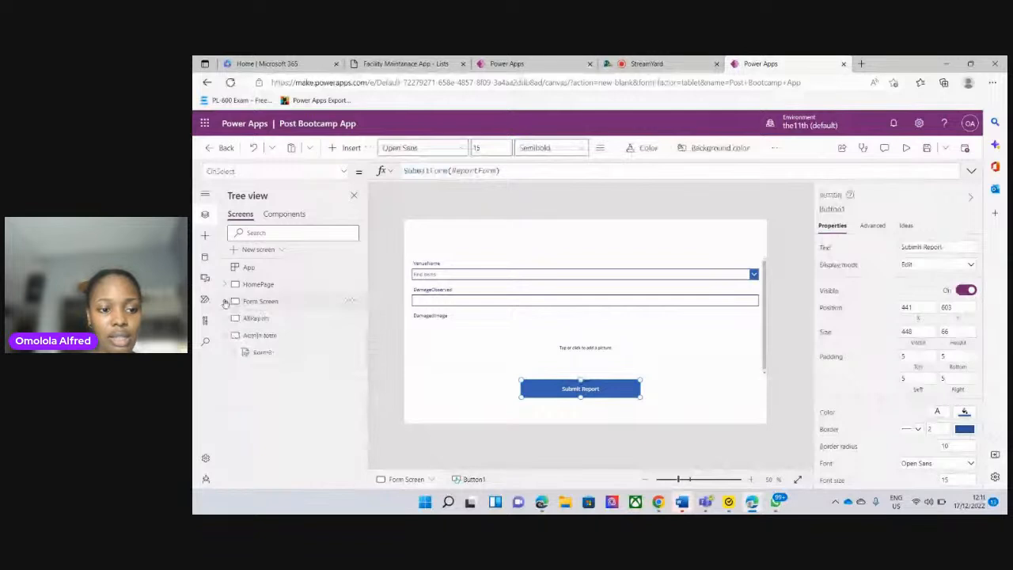
left_click(265, 353)
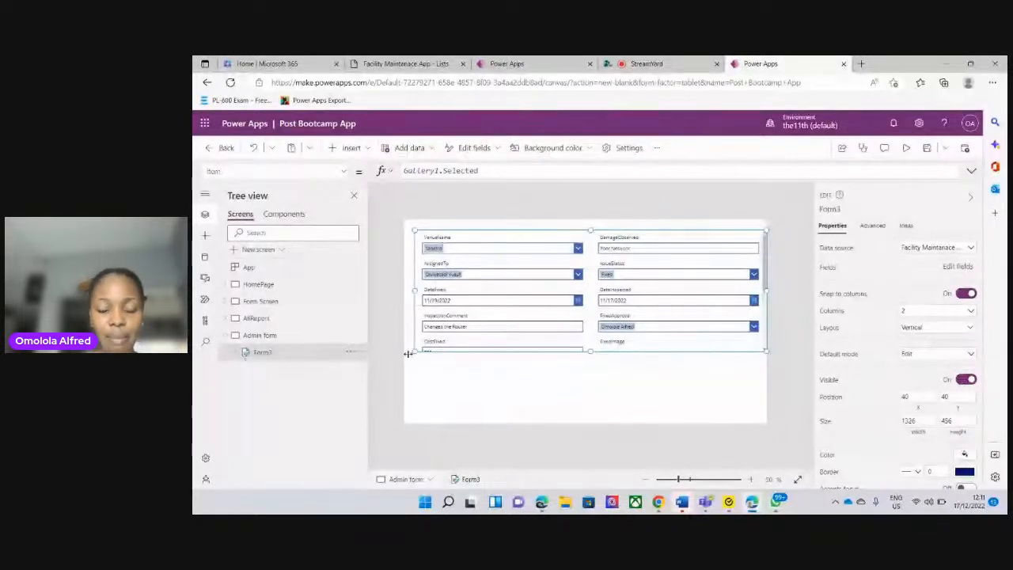
left_click(588, 388)
key("ctrl+v")
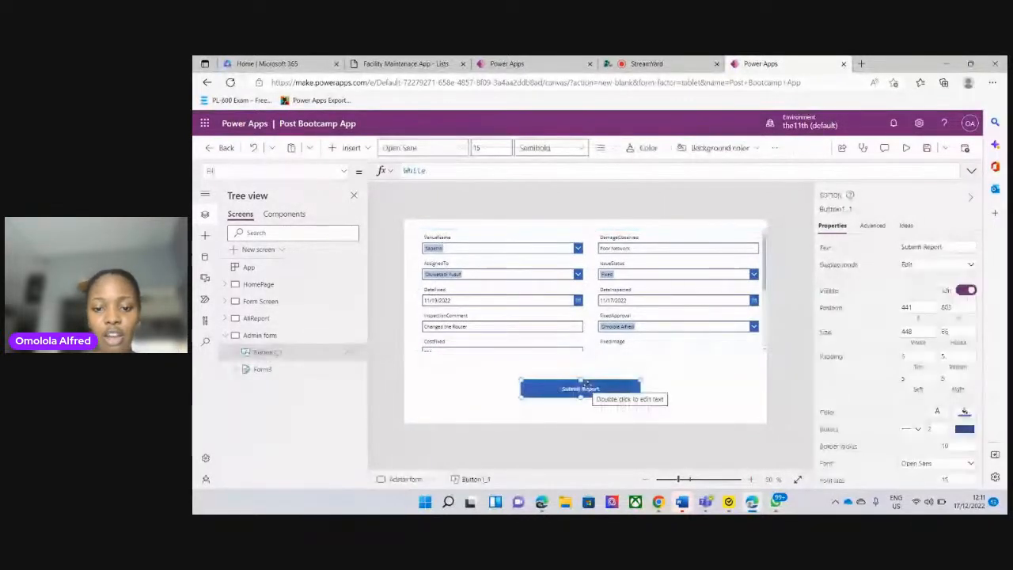
Change the text of the pasted button on the Admin form screen to "Update a Report"
left_click(586, 387)
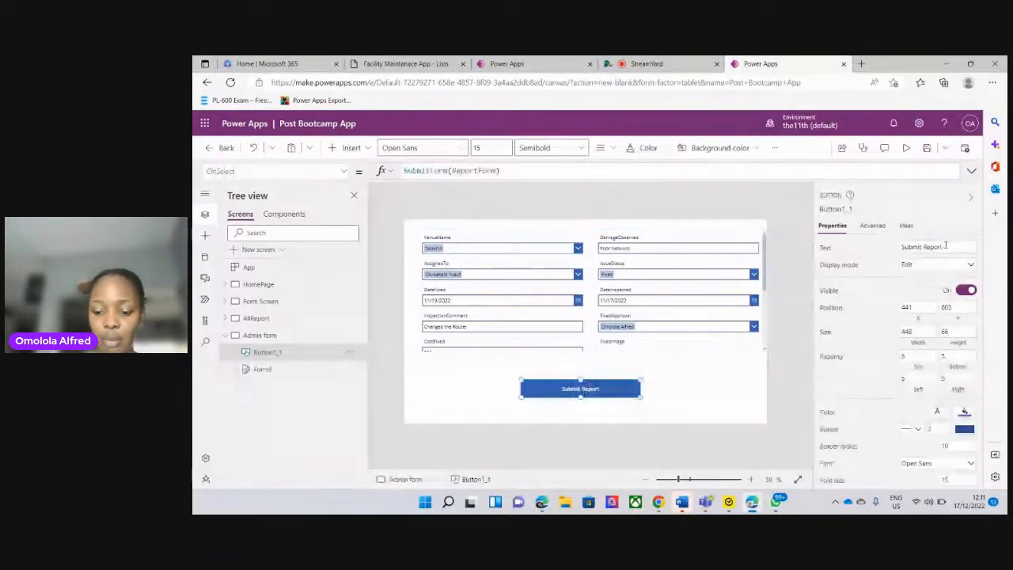
left_click_drag(945, 246, 887, 254)
type("Upda")
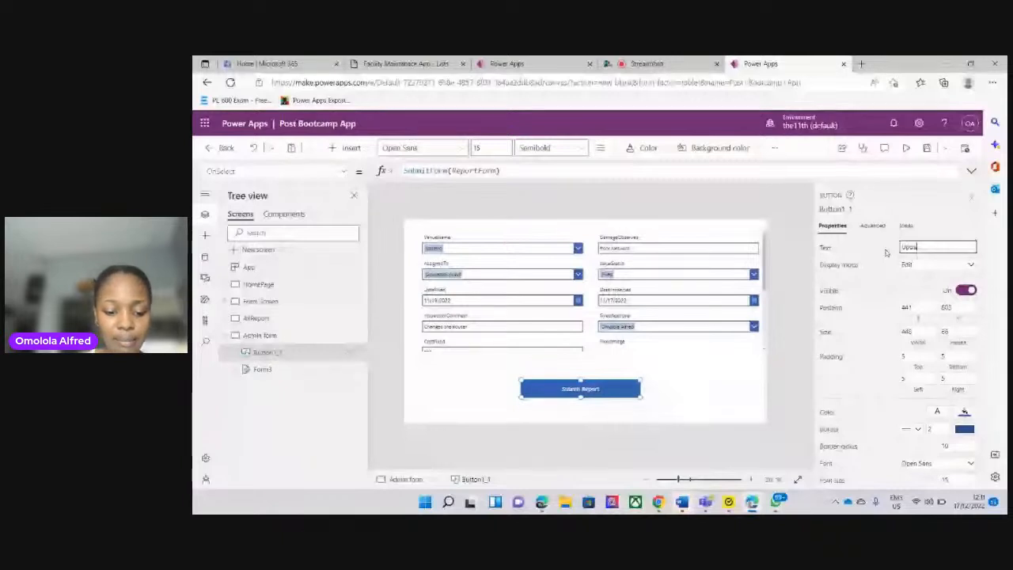
type("te I")
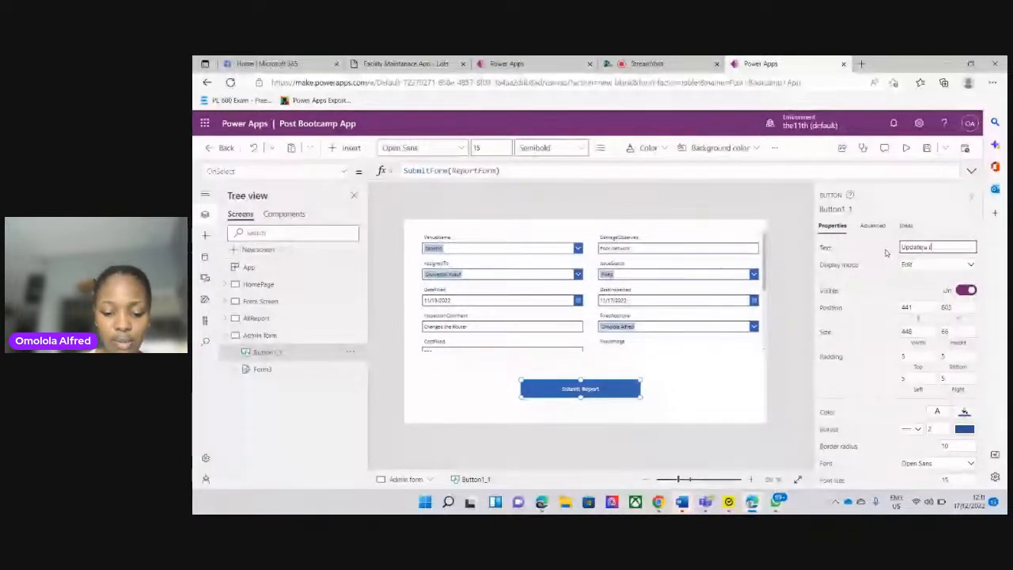
type(" report")
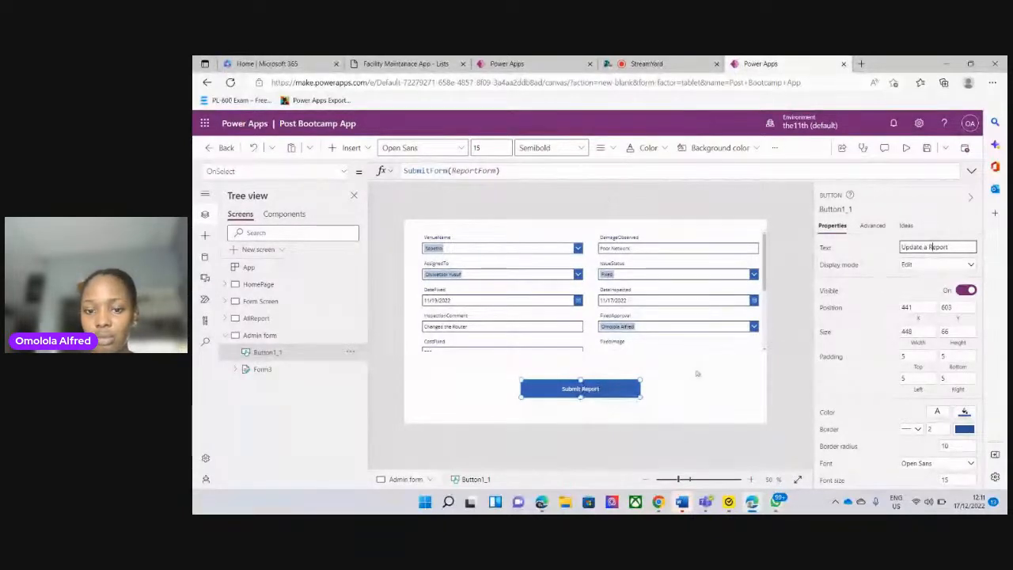
left_click(609, 377)
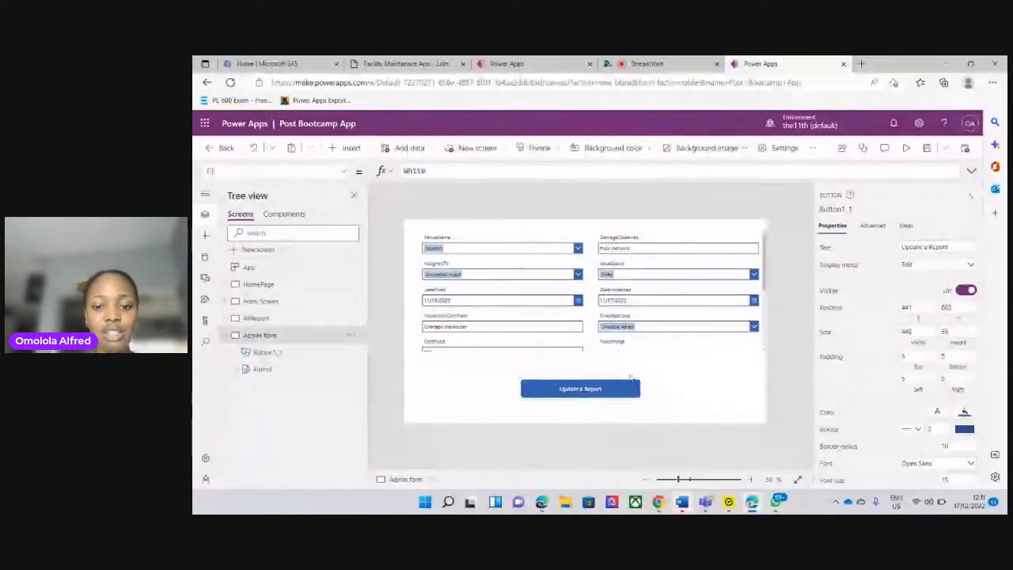
Set the OnSelect formula of the Update a Report button on the Admin form screen to SubmitForm(Form3)
left_click(584, 387)
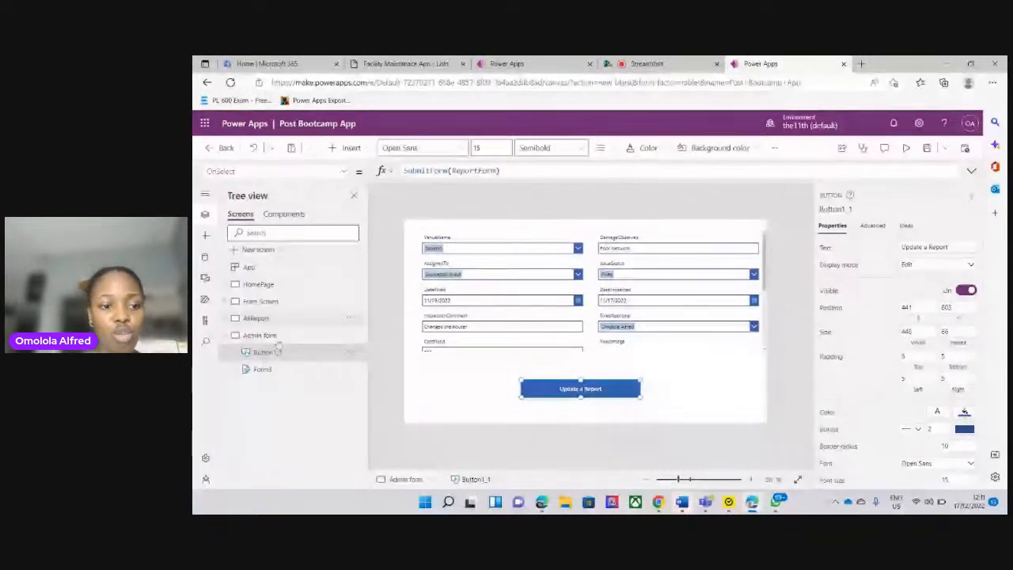
left_click(279, 341)
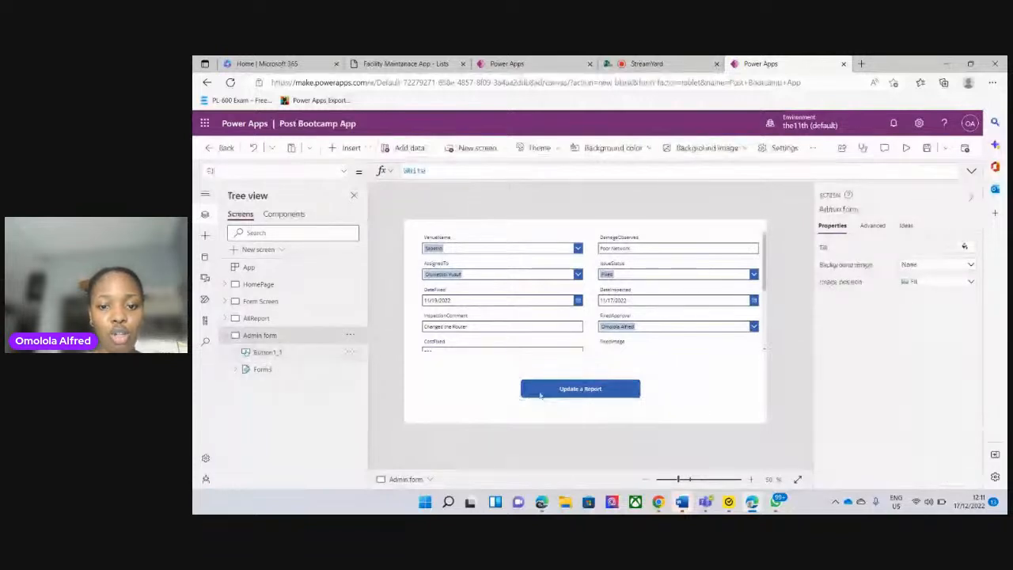
left_click(551, 390)
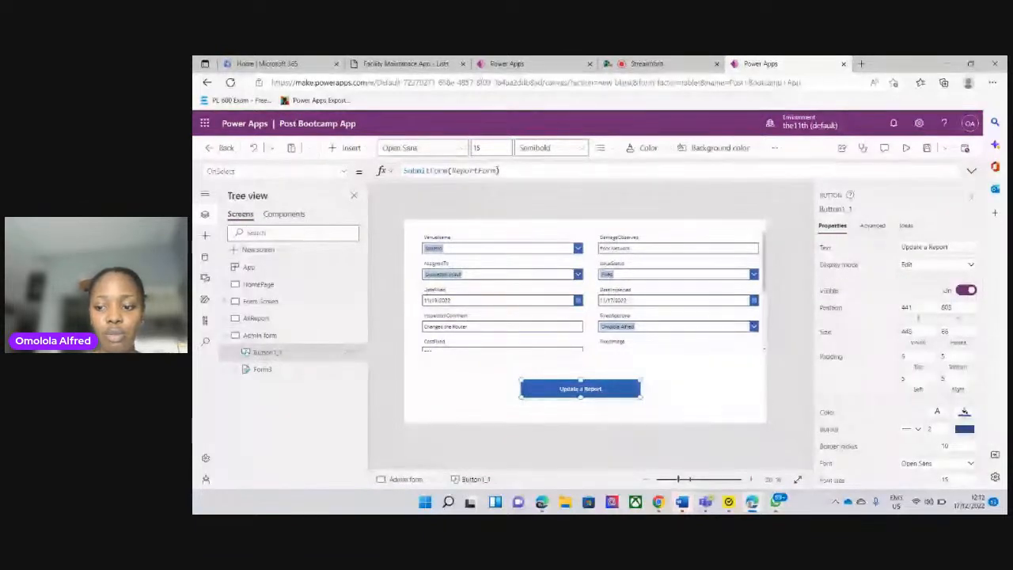
left_click(496, 170)
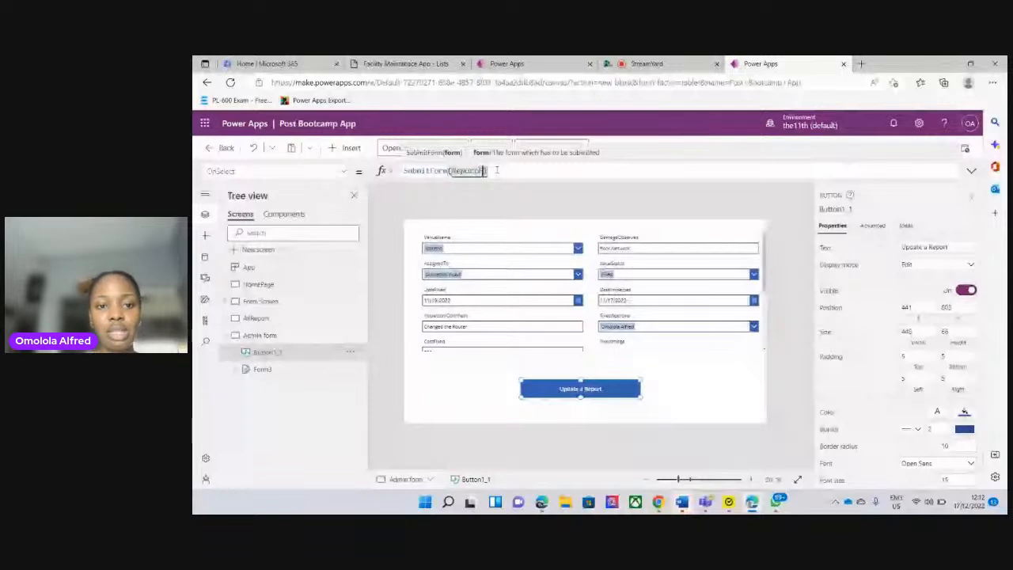
key("BackSpace")
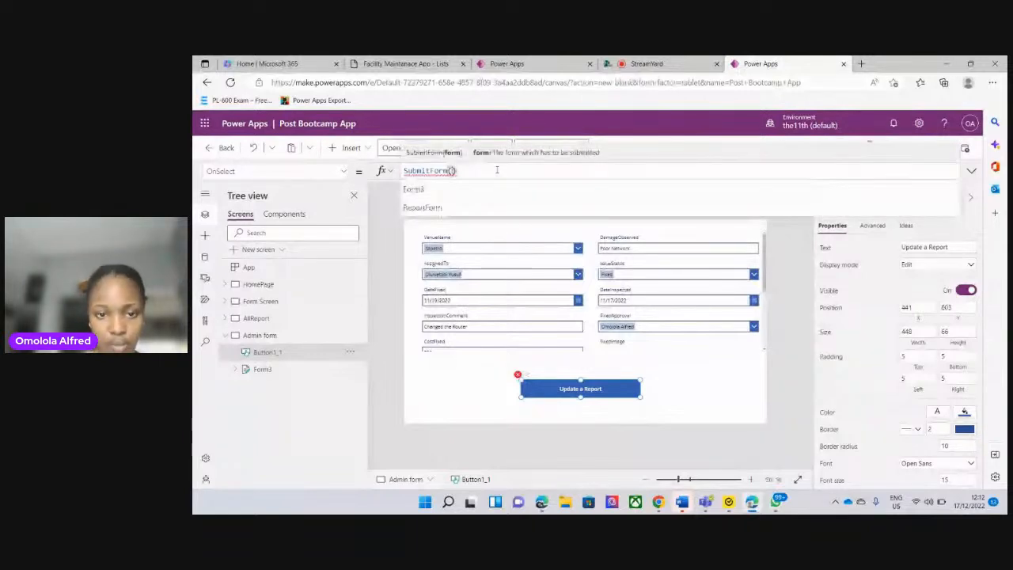
type("Form")
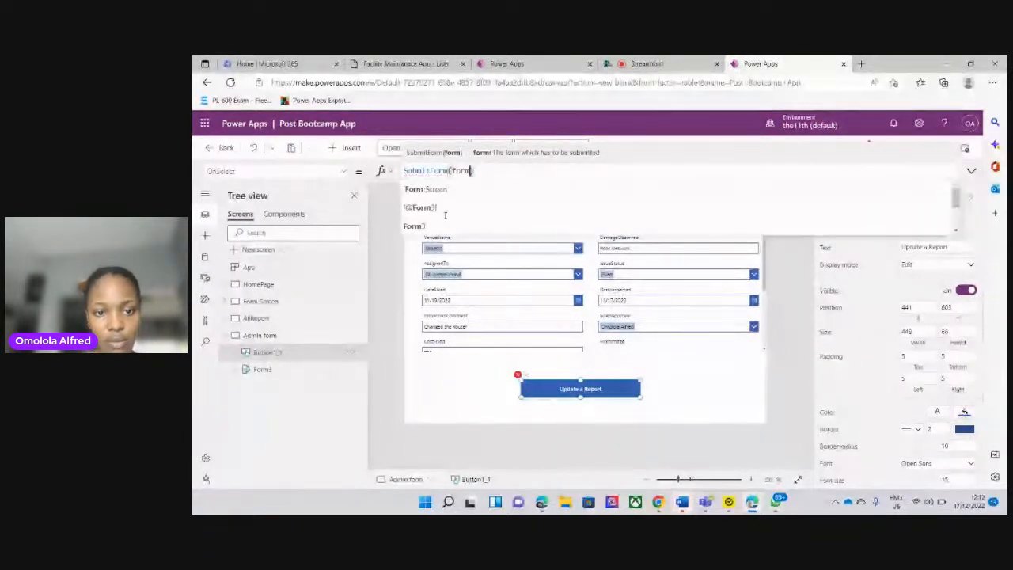
left_click(436, 226)
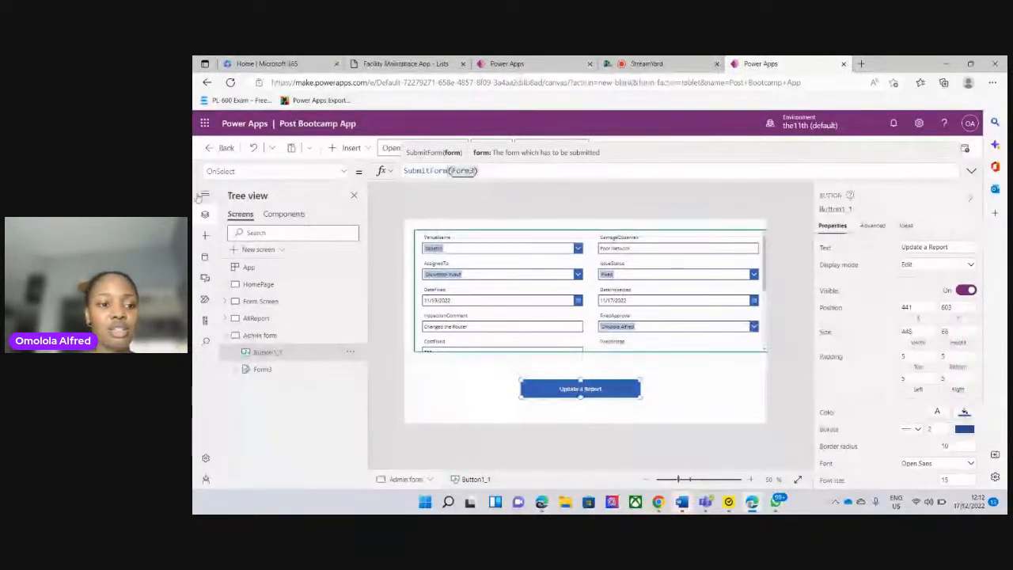
Preview the app from the HomePage, test the Report a Building button, and return to editing
left_click(270, 285)
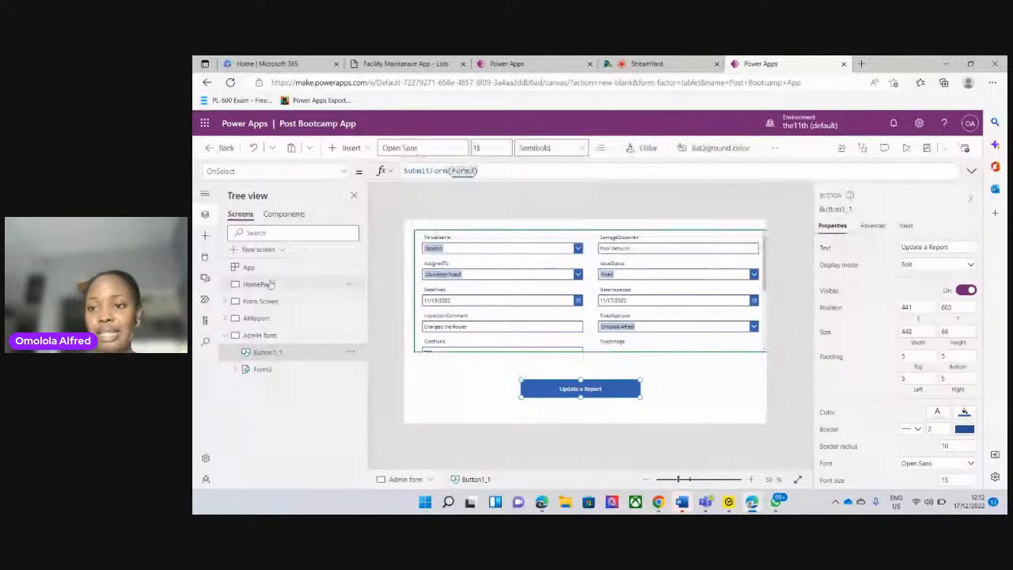
left_click(271, 284)
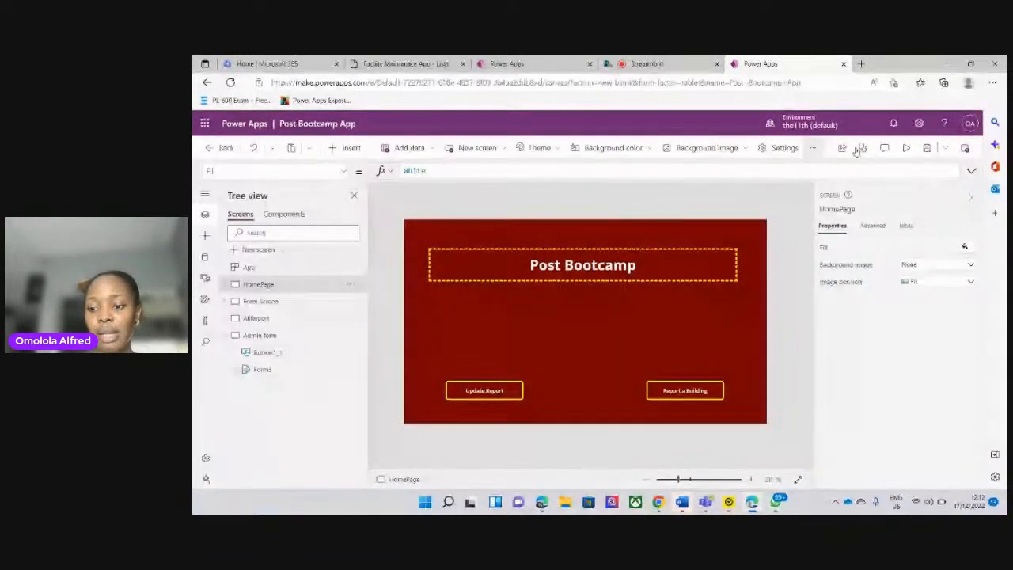
left_click(907, 148)
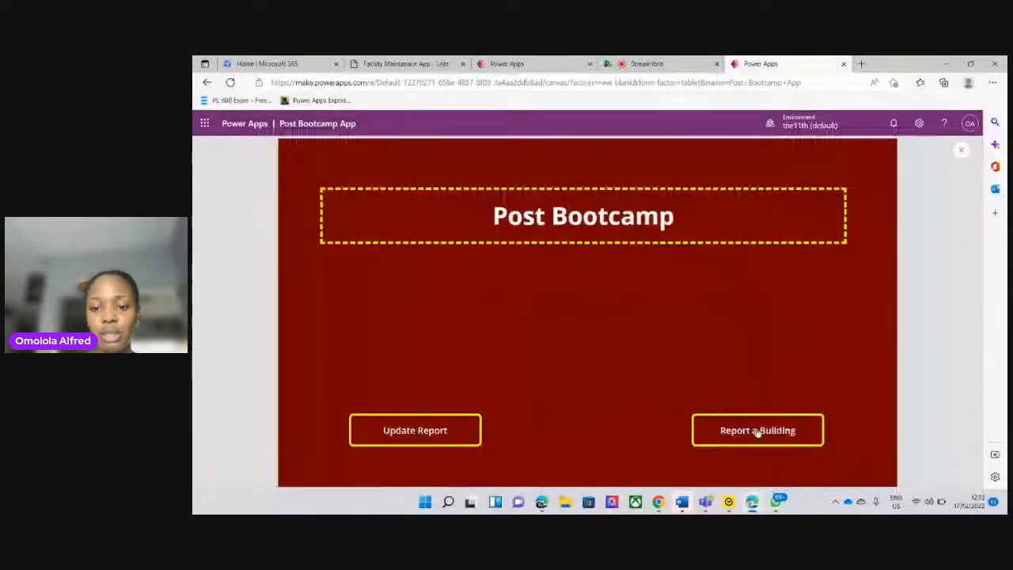
left_click(757, 431)
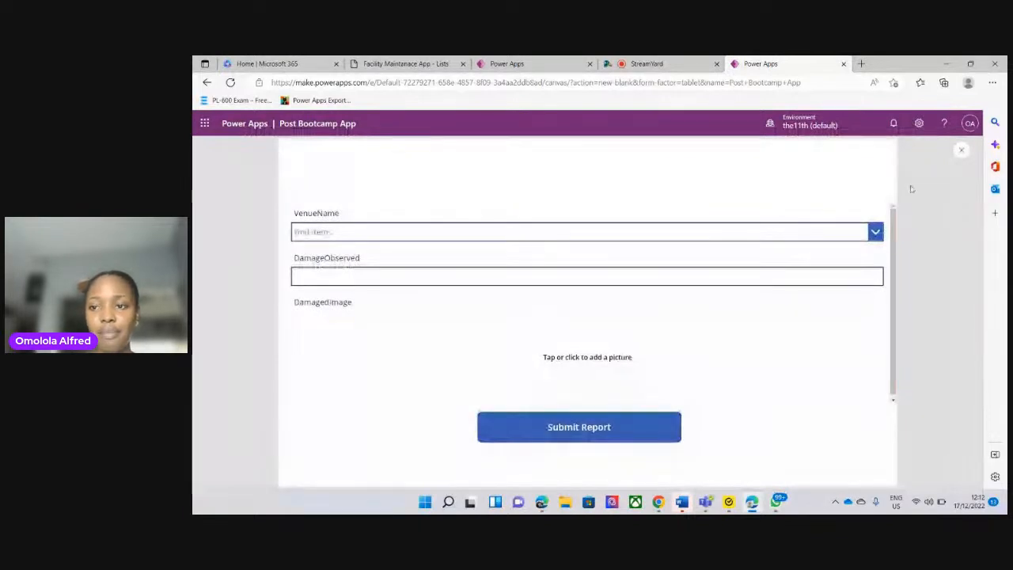
left_click(961, 152)
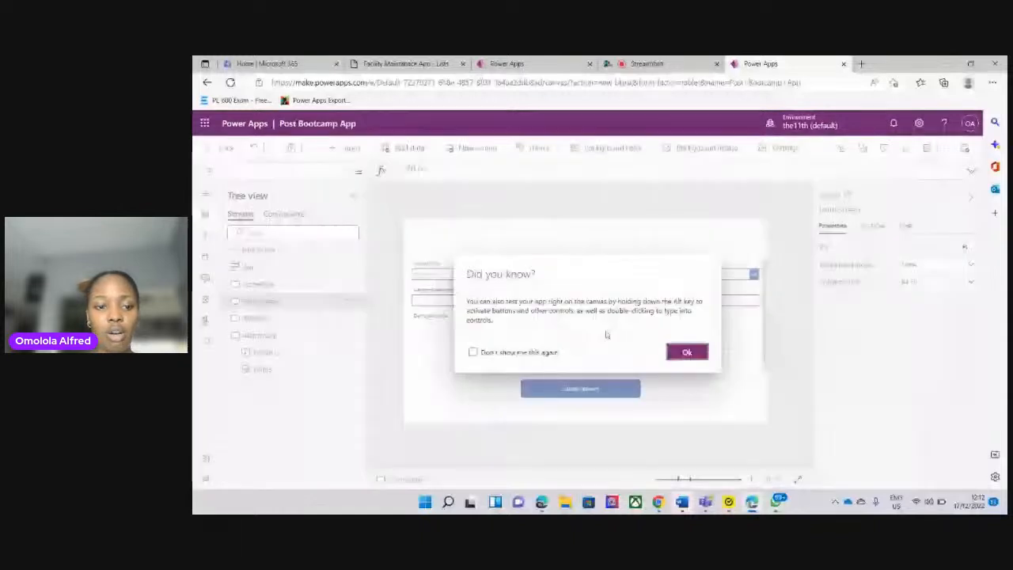
left_click(687, 353)
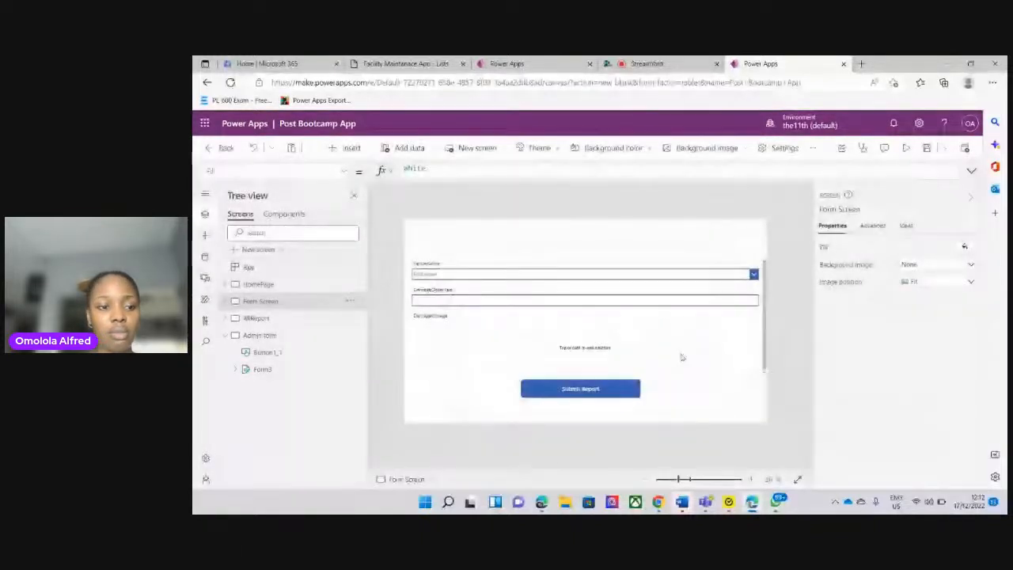
Preview the app from the HomePage again, test where the Update Report button leads, and close the preview
left_click(260, 318)
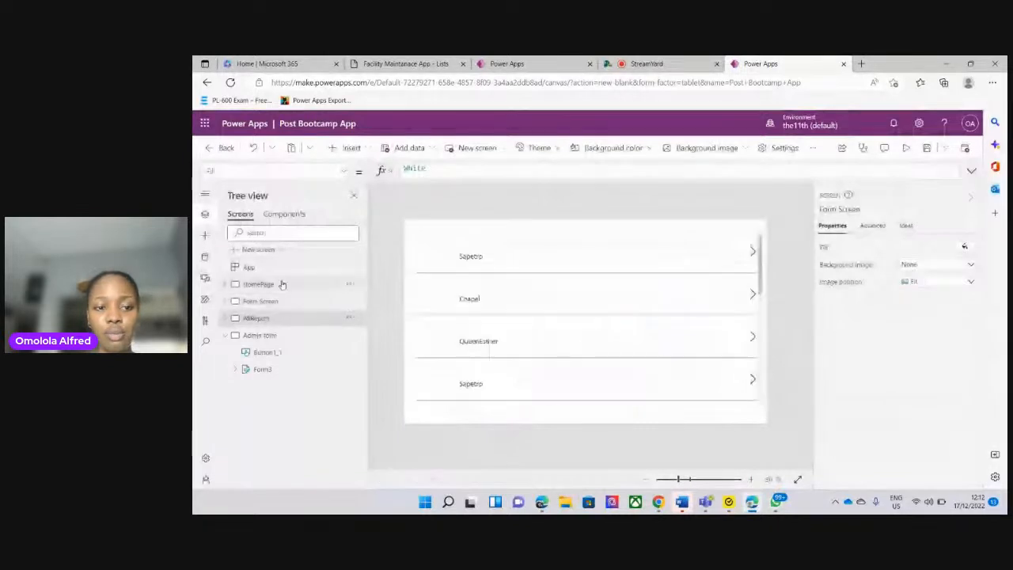
left_click(261, 284)
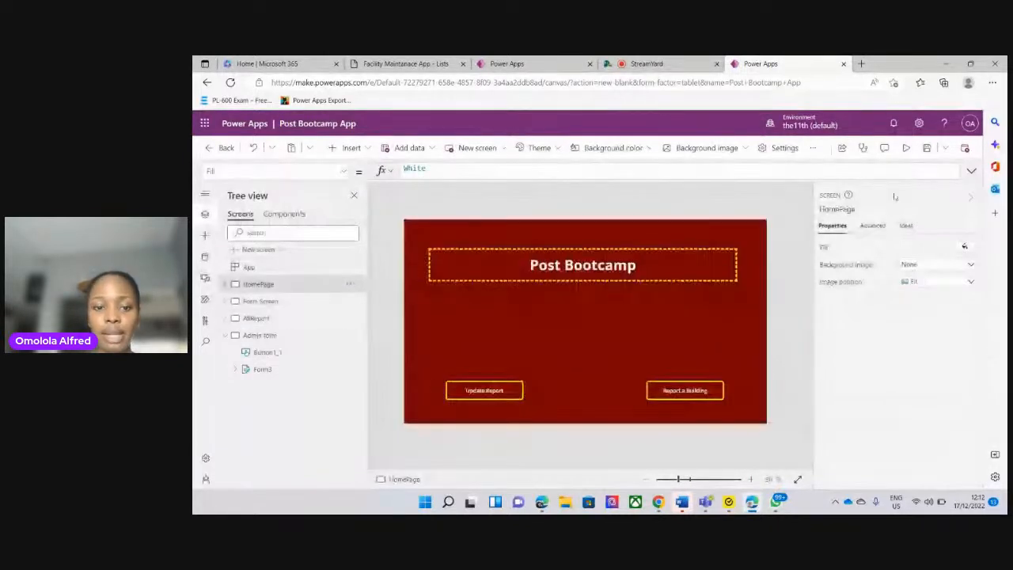
left_click(906, 148)
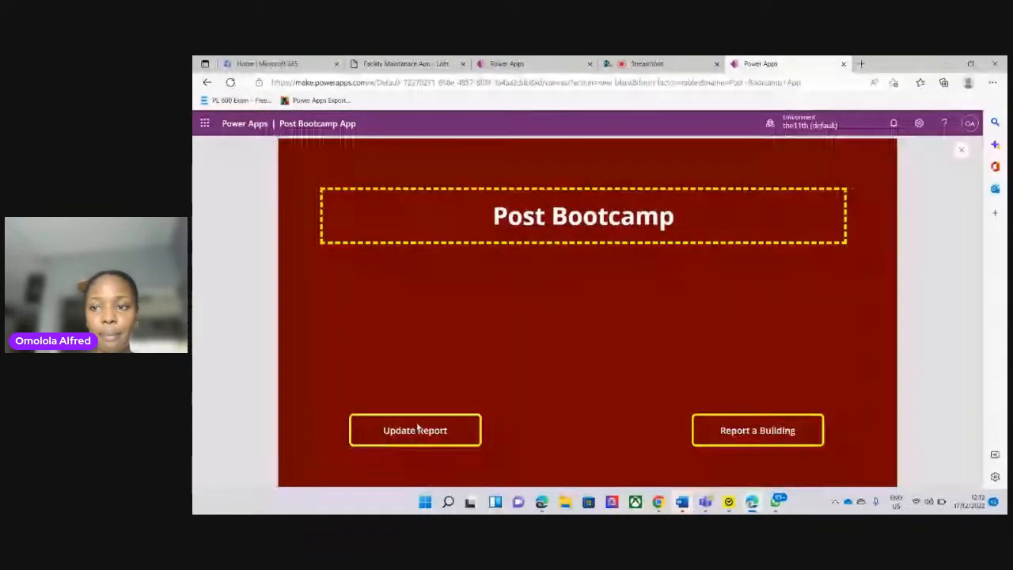
left_click(418, 428)
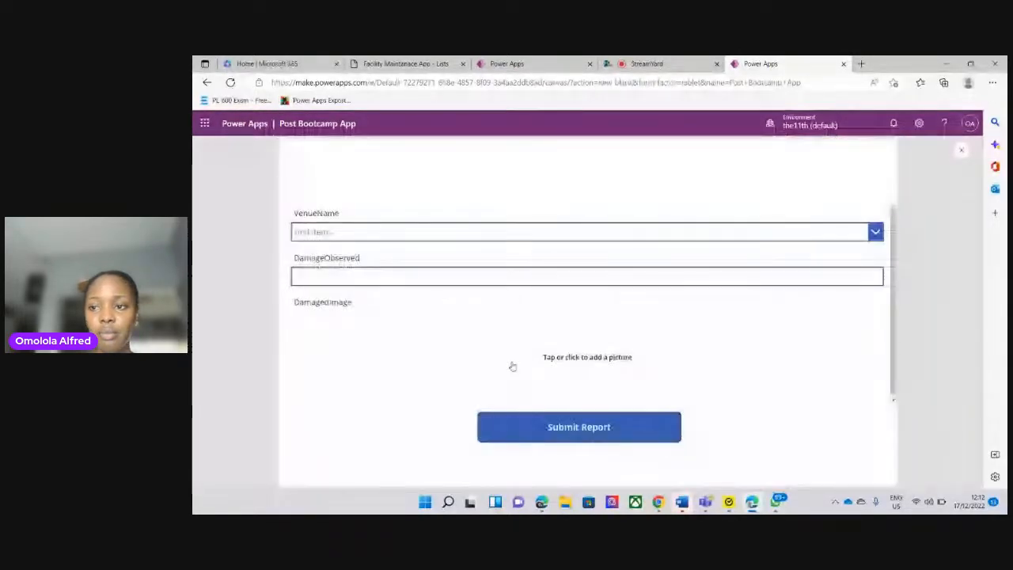
left_click(964, 152)
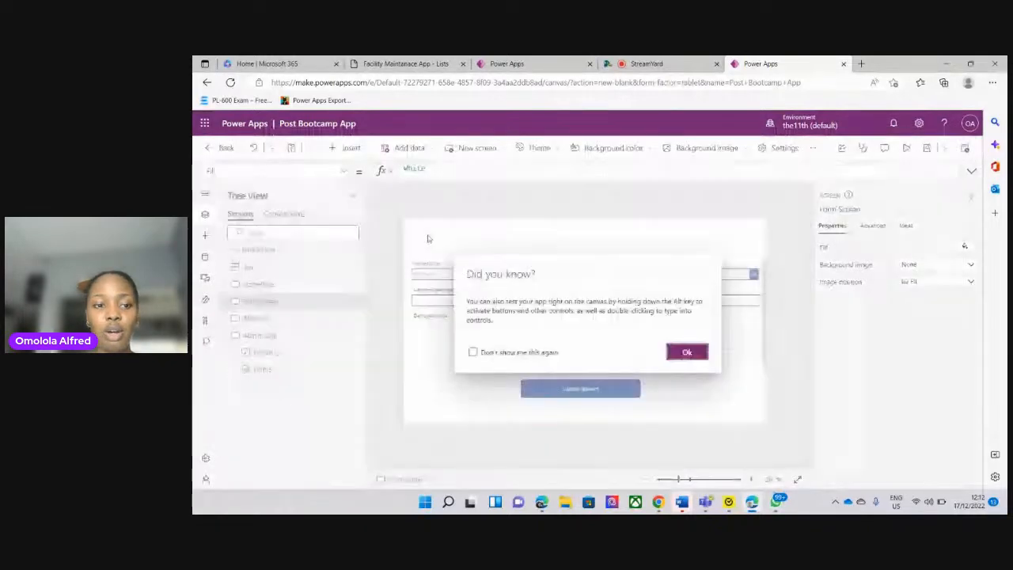
left_click(686, 352)
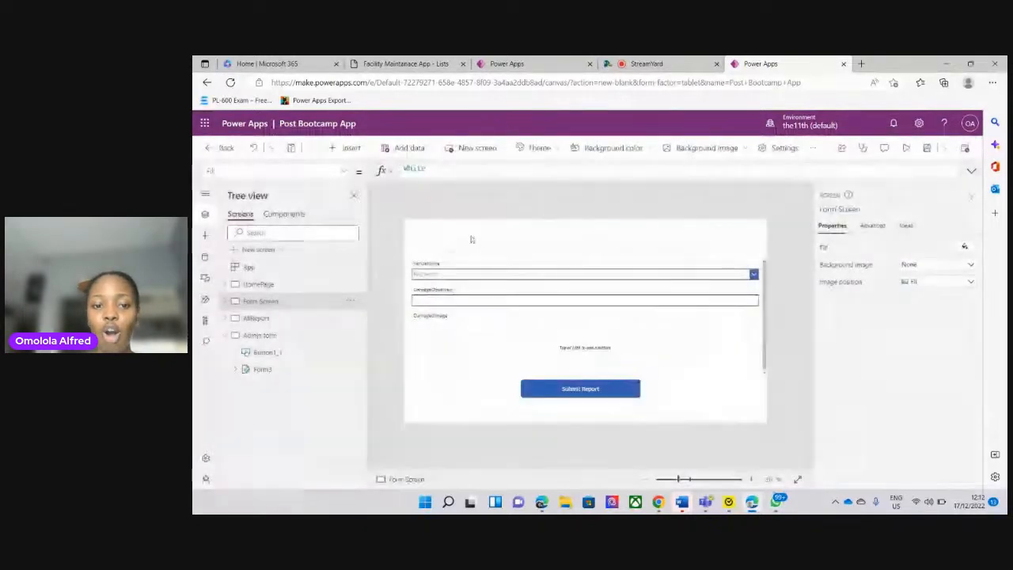
Change the OnSelect formula of the Update Report button on the HomePage to Navigate(AllReport)
left_click(294, 286)
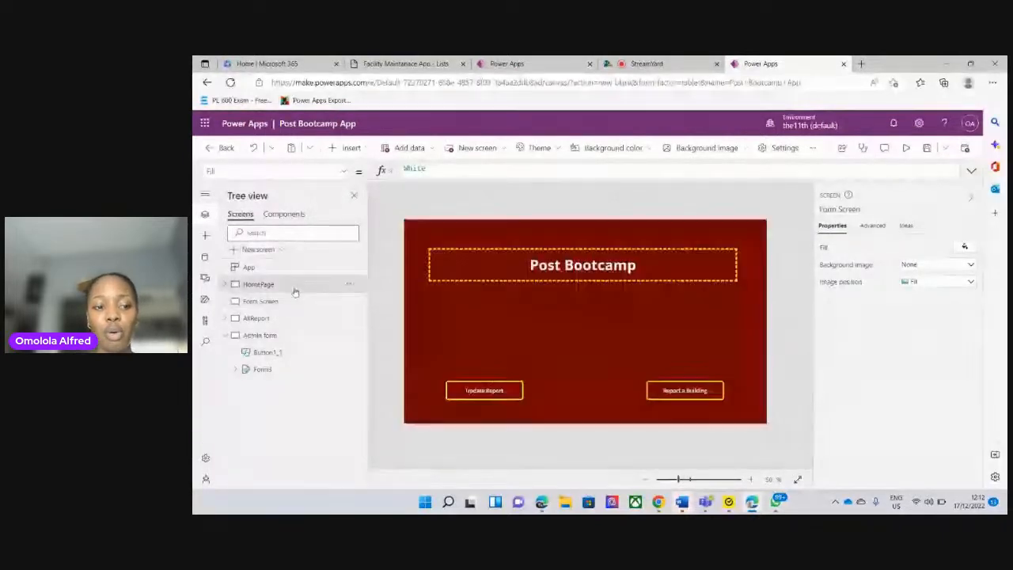
left_click(496, 392)
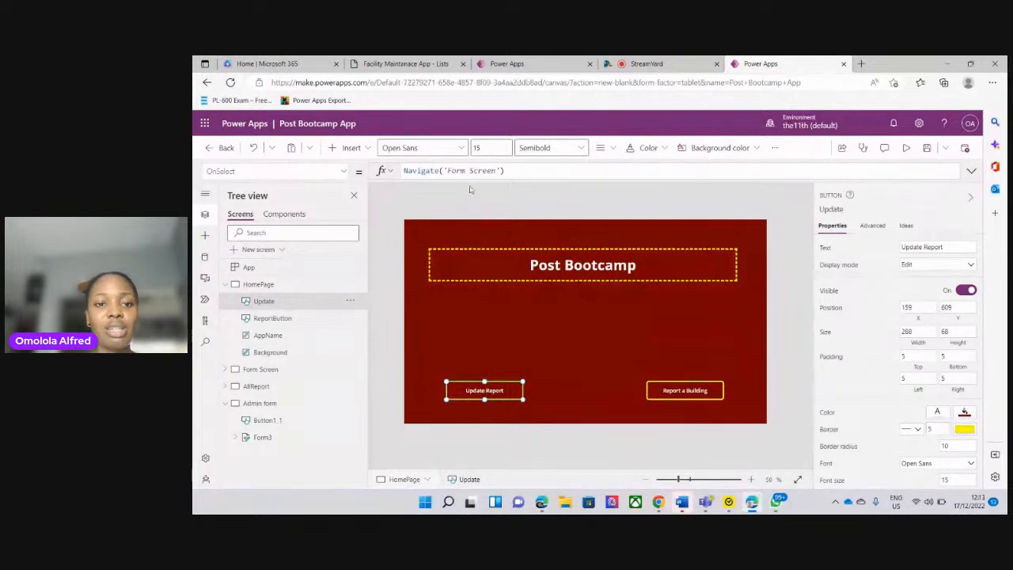
left_click(501, 170)
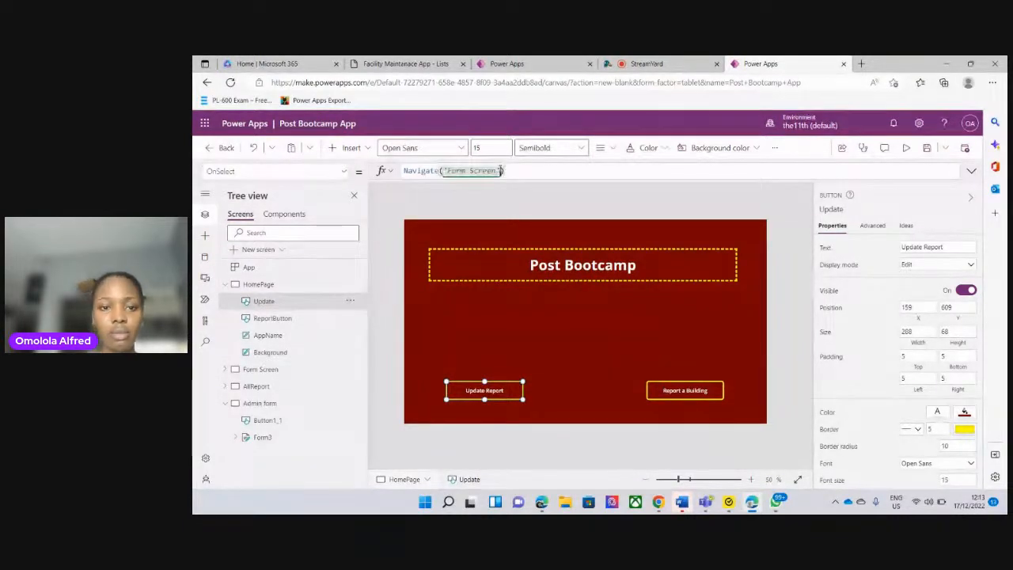
key("BackSpace")
key("BackSpace")
key("BackSpace")
key("BackSpace")
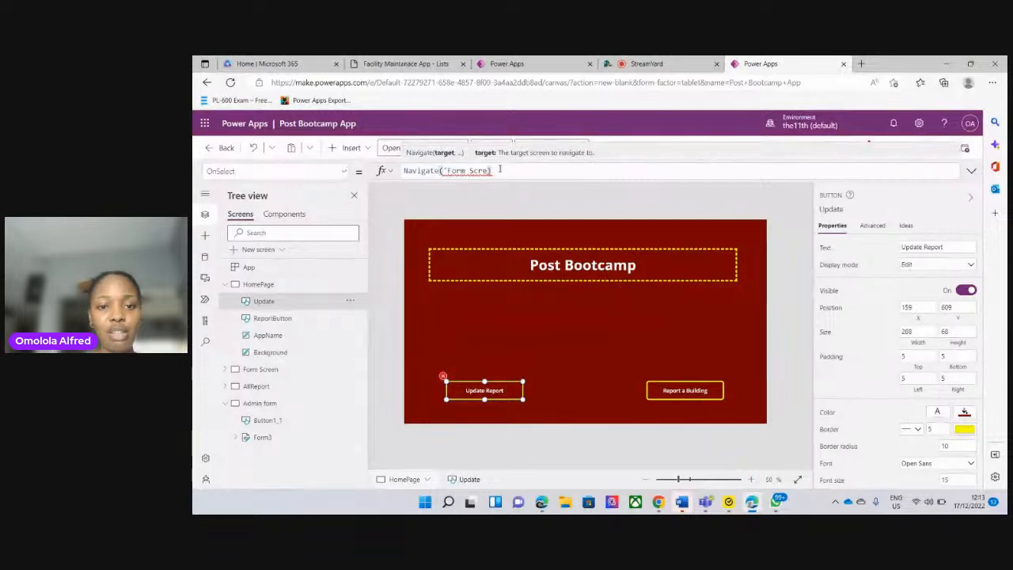
key("BackSpace")
key("BackSpace")
key("BackSpace")
key("BackSpace")
key("BackSpace")
key("BackSpace")
key("BackSpace")
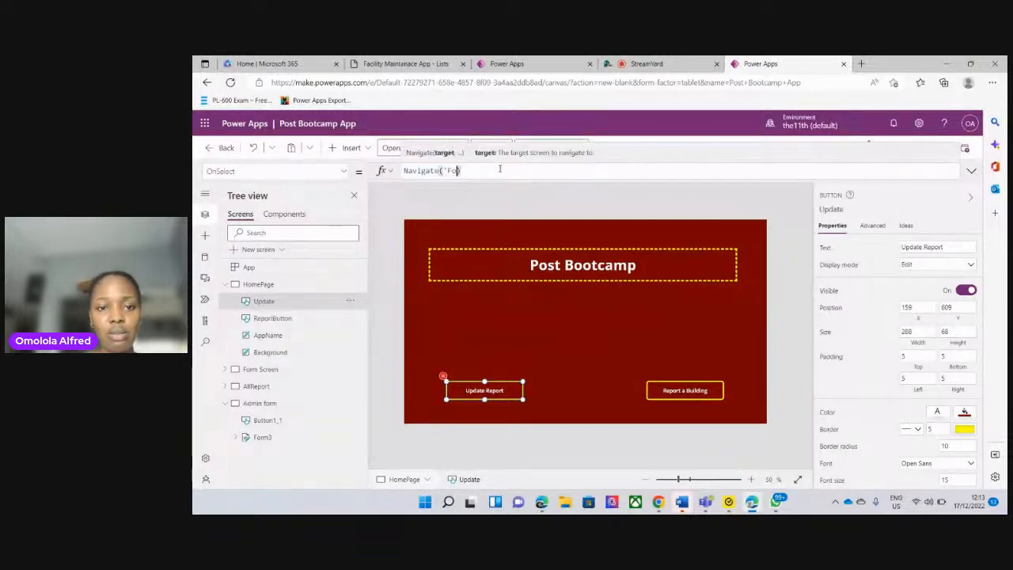
key("BackSpace")
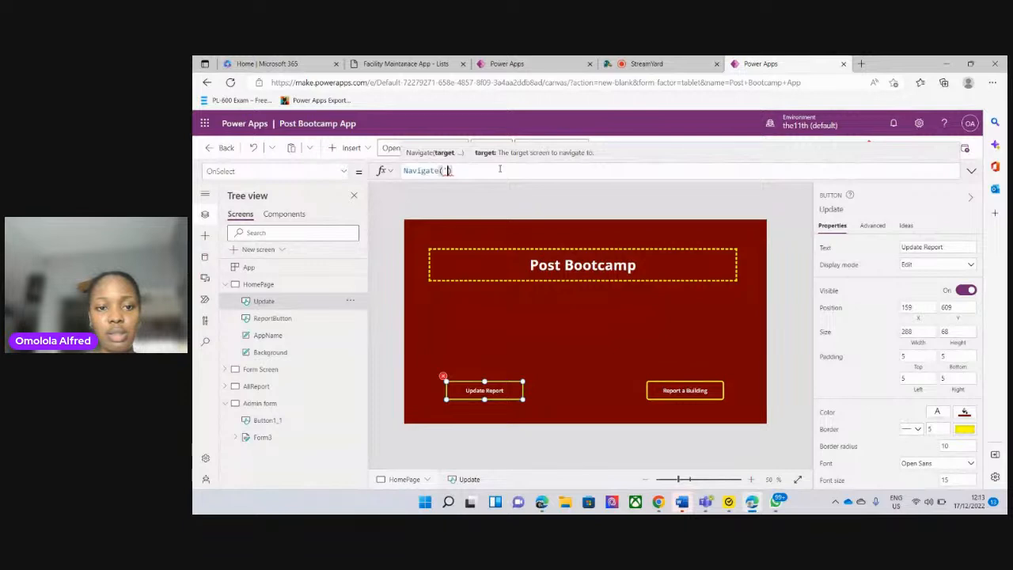
key("BackSpace")
type("all")
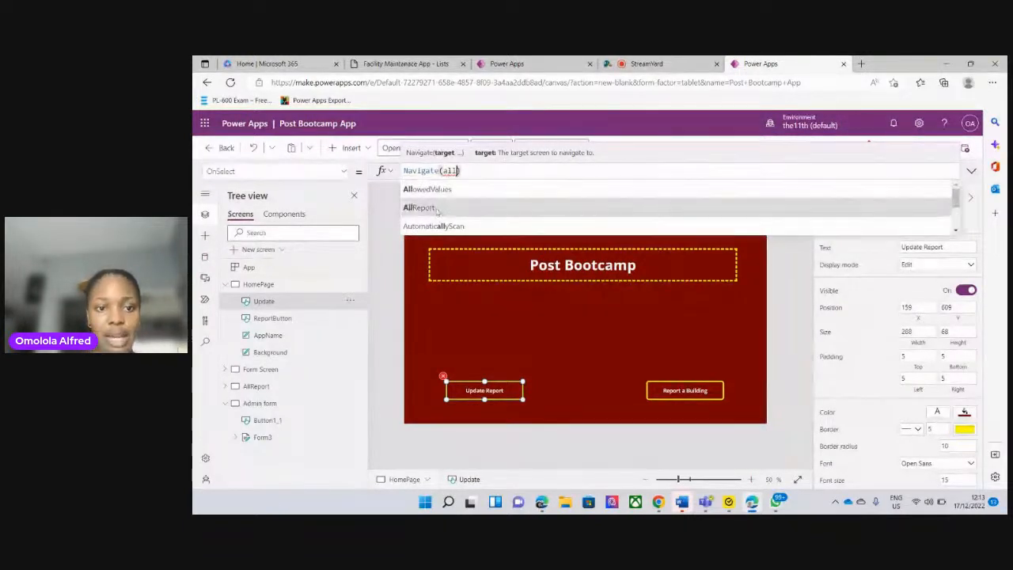
left_click(419, 208)
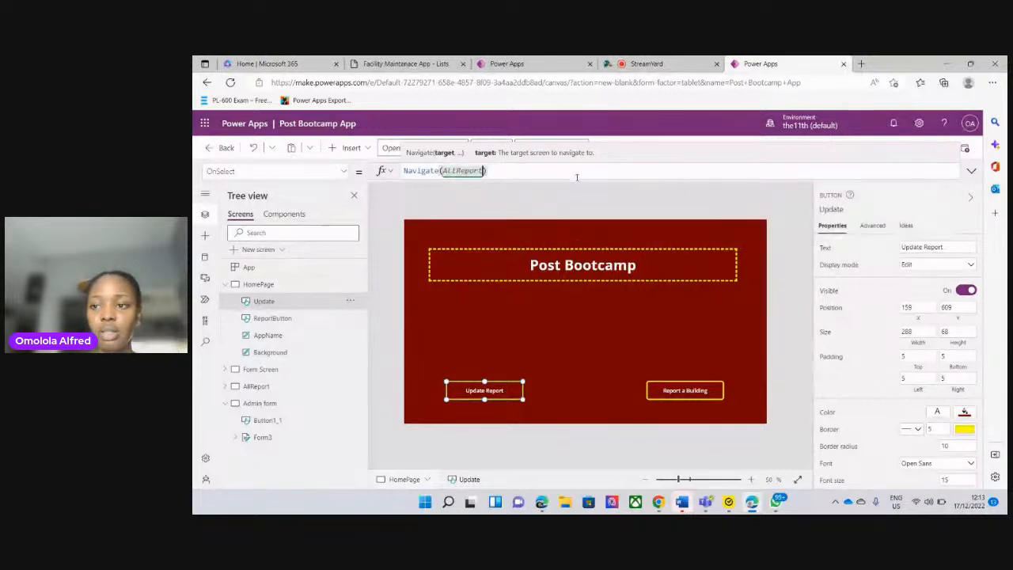
left_click(792, 269)
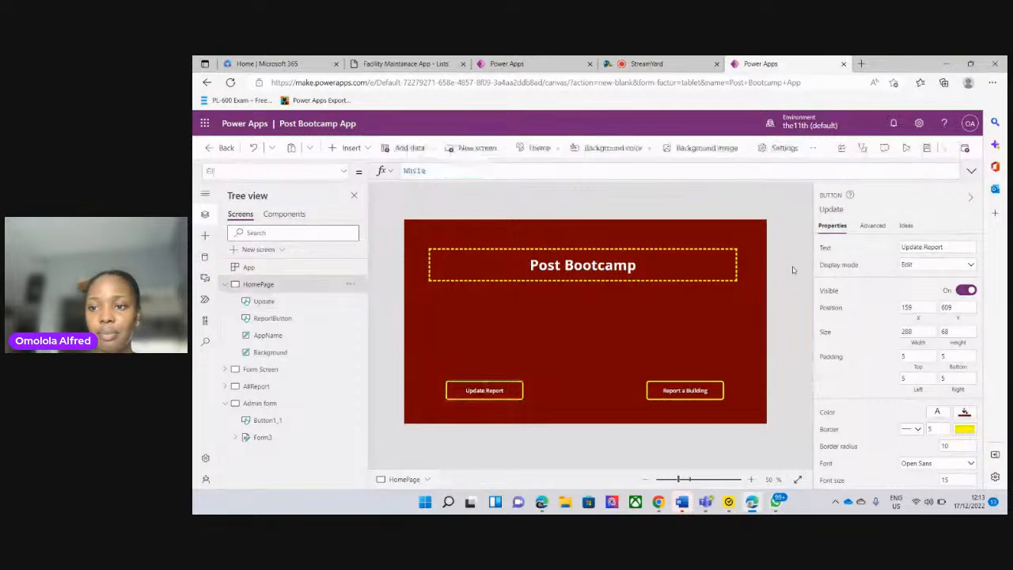
Preview the app, follow the Update Report button, look through the report gallery, and close the preview
left_click(906, 147)
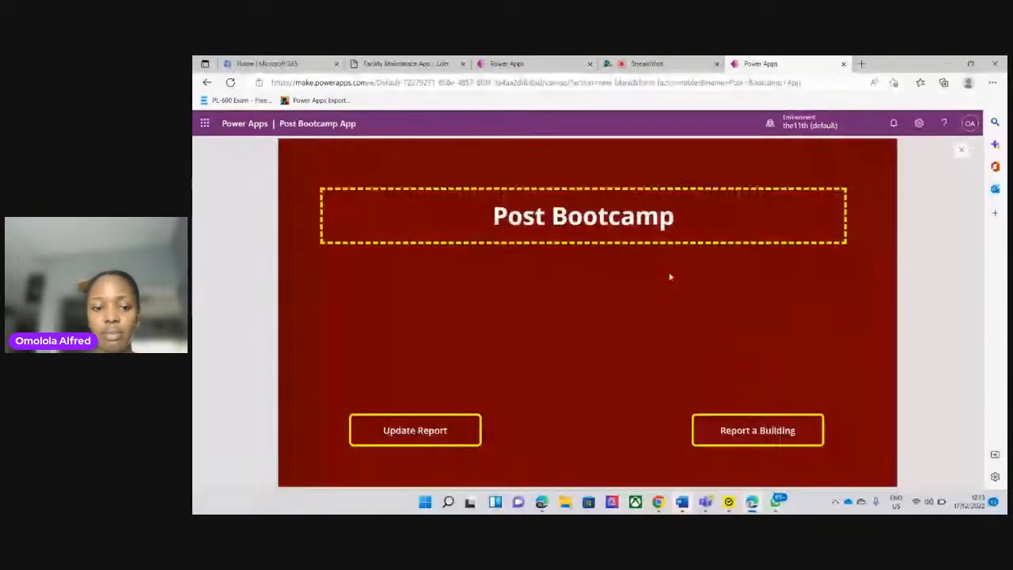
left_click(432, 429)
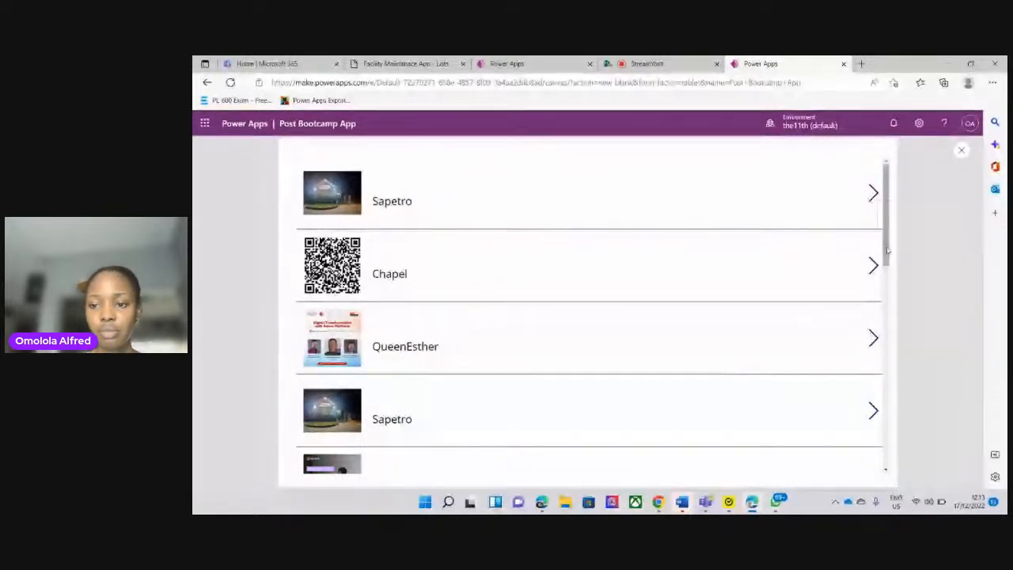
scroll(658, 290, "down", 2)
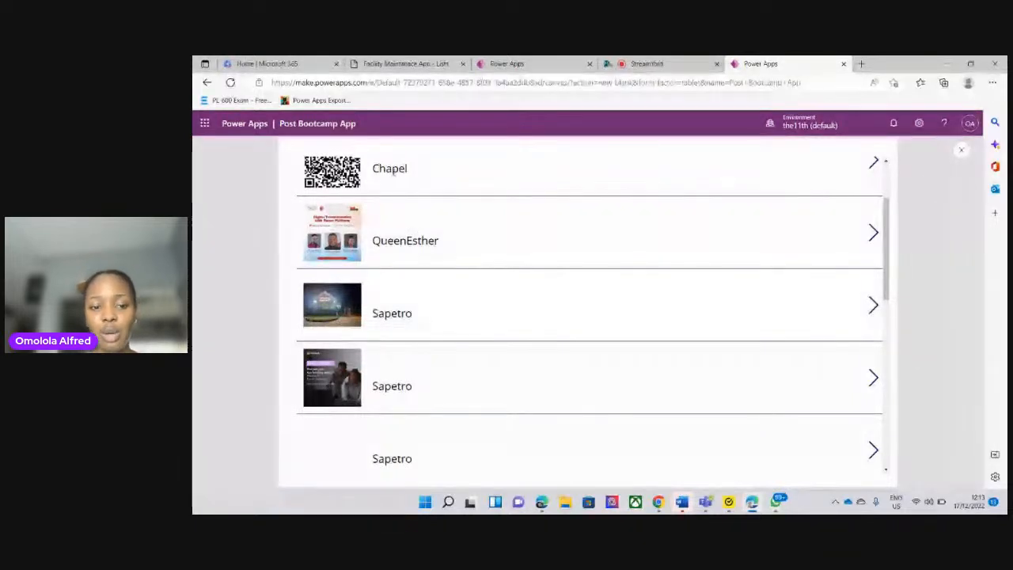
left_click(961, 151)
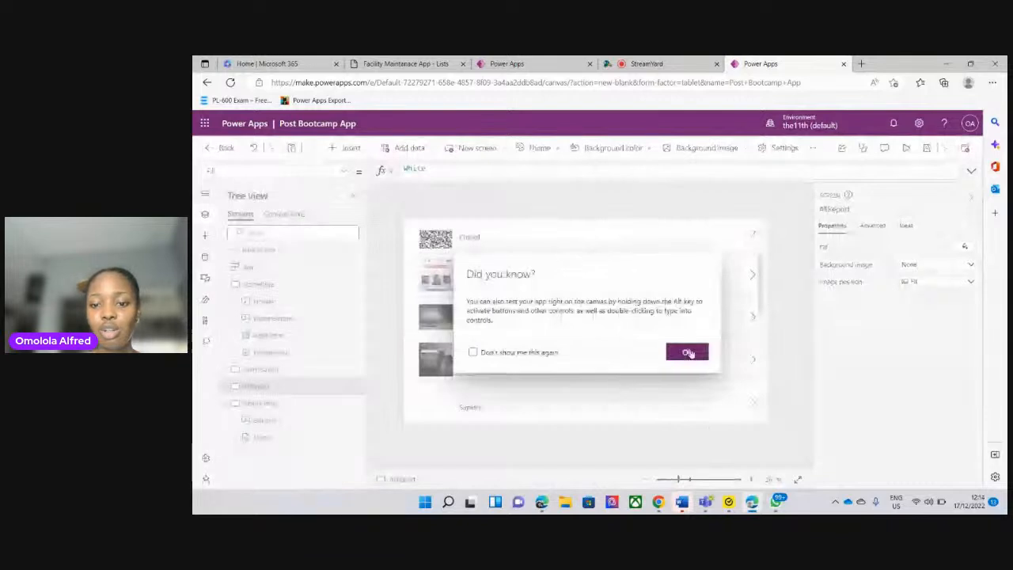
left_click(687, 352)
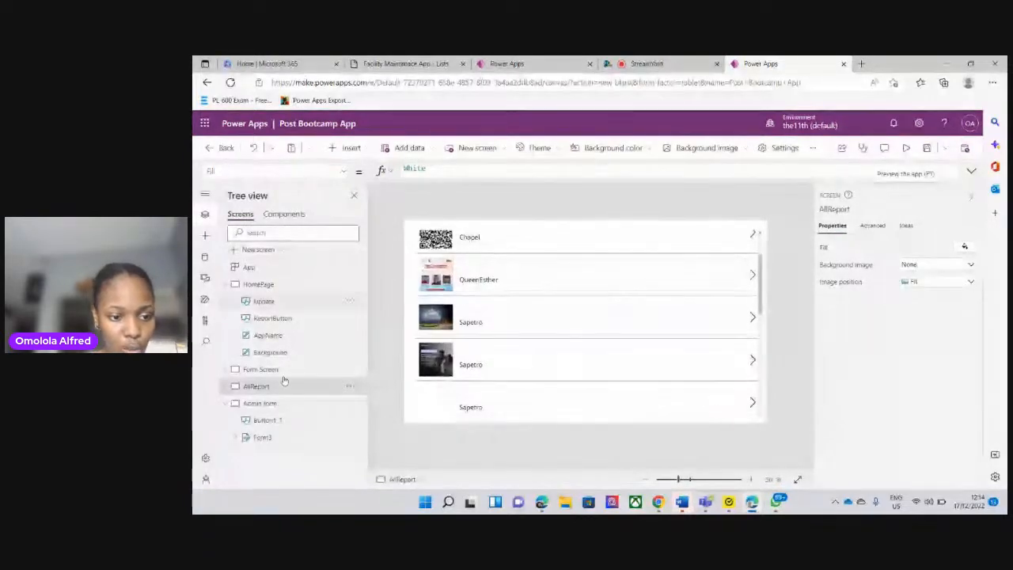
Set the OnSelect formula of the gallery on the AllReport screen to Navigate(Form3)
left_click(225, 385)
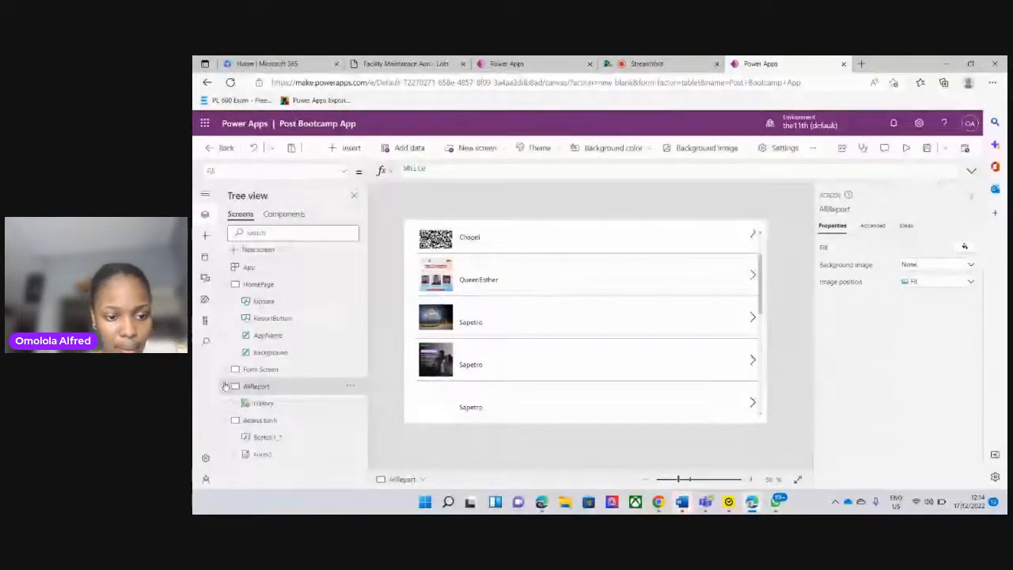
left_click(270, 404)
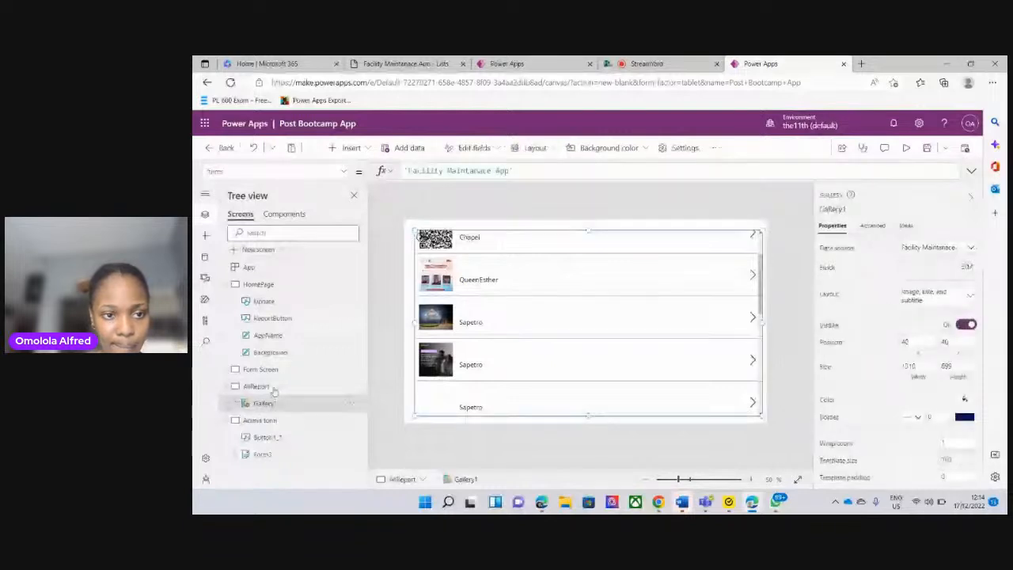
left_click(343, 174)
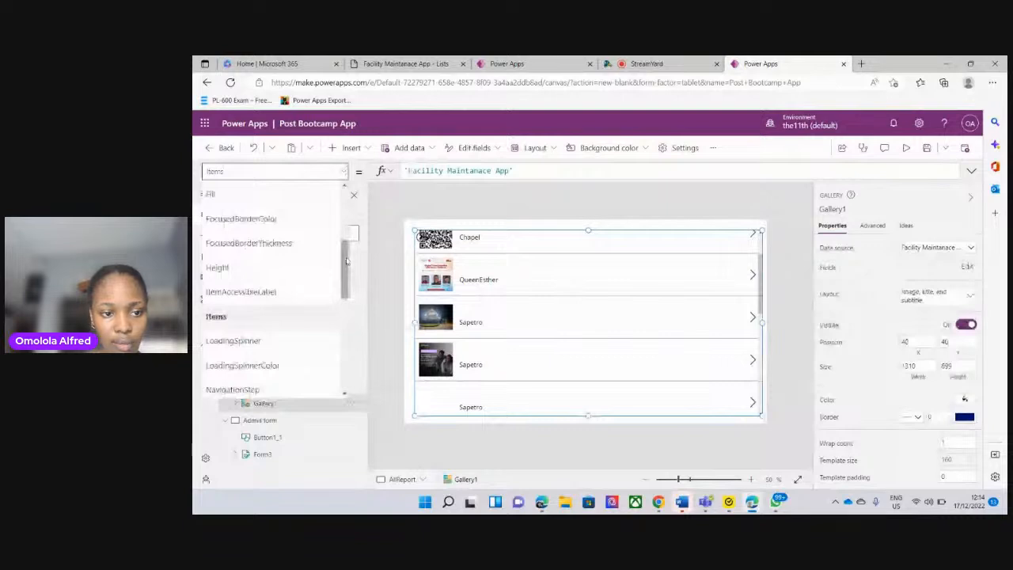
scroll(346, 253, "up", 2)
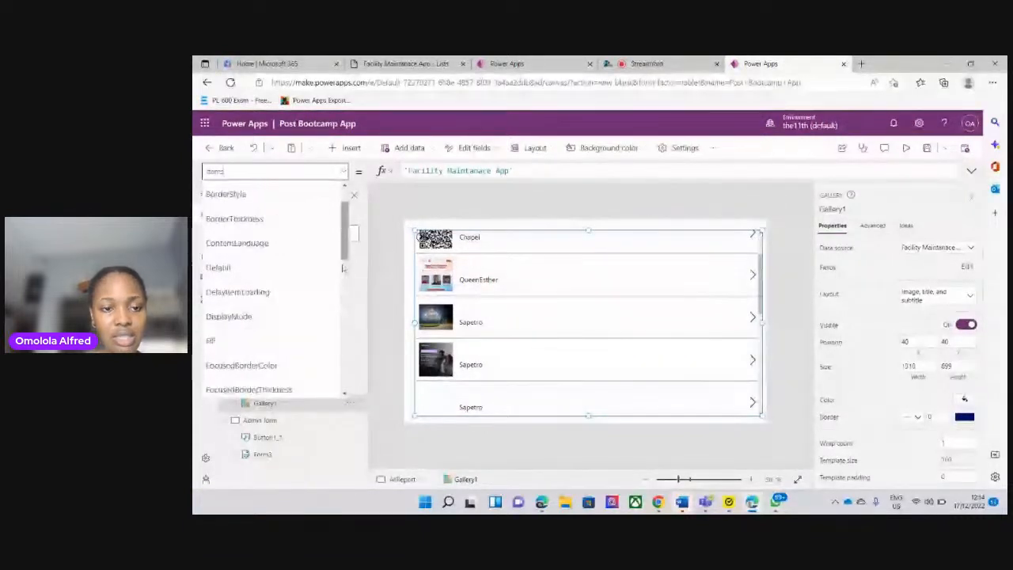
scroll(345, 225, "down", 3)
scroll(343, 230, "up", 3)
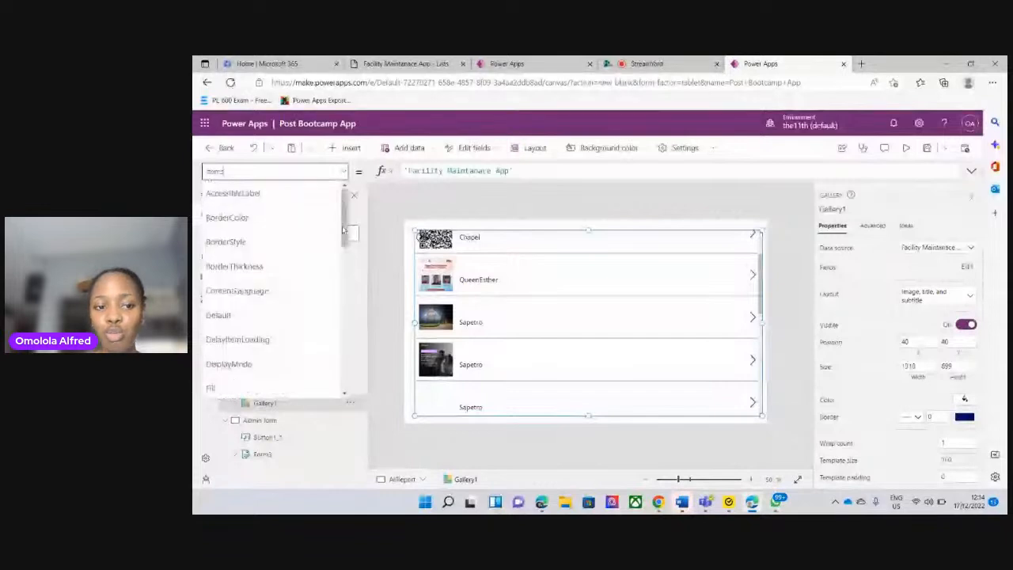
scroll(343, 229, "down", 1)
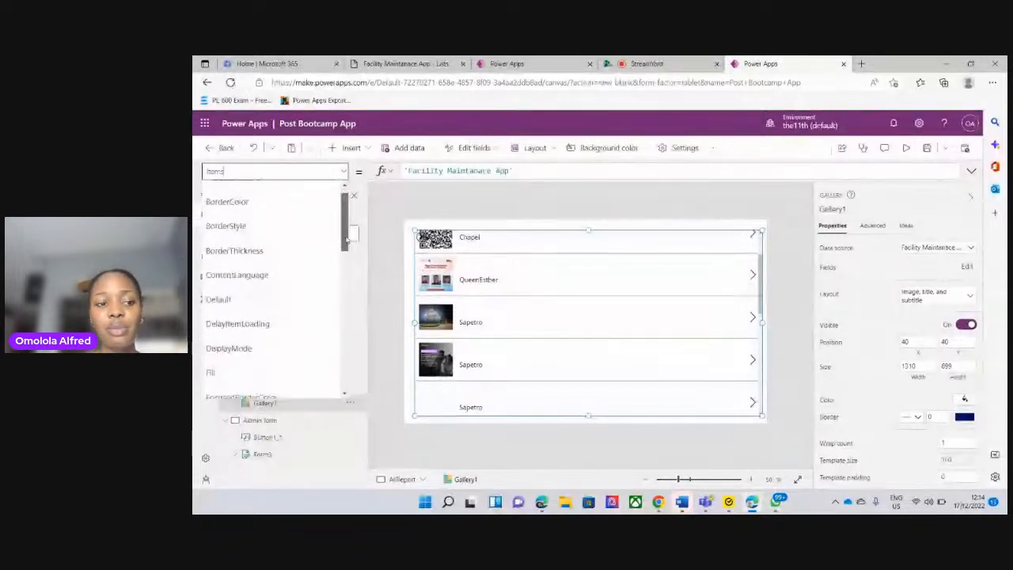
scroll(346, 238, "down", 4)
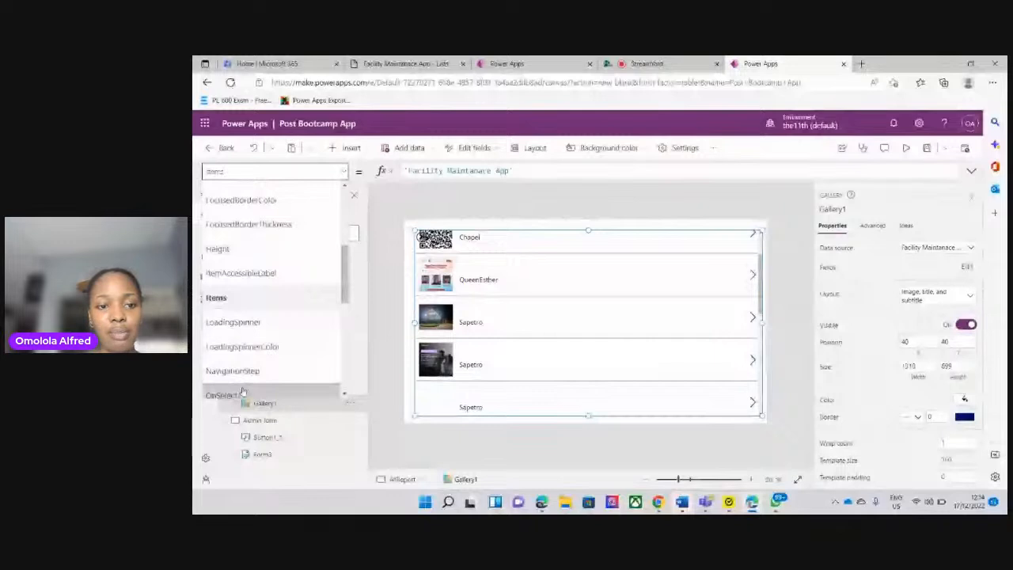
left_click(242, 393)
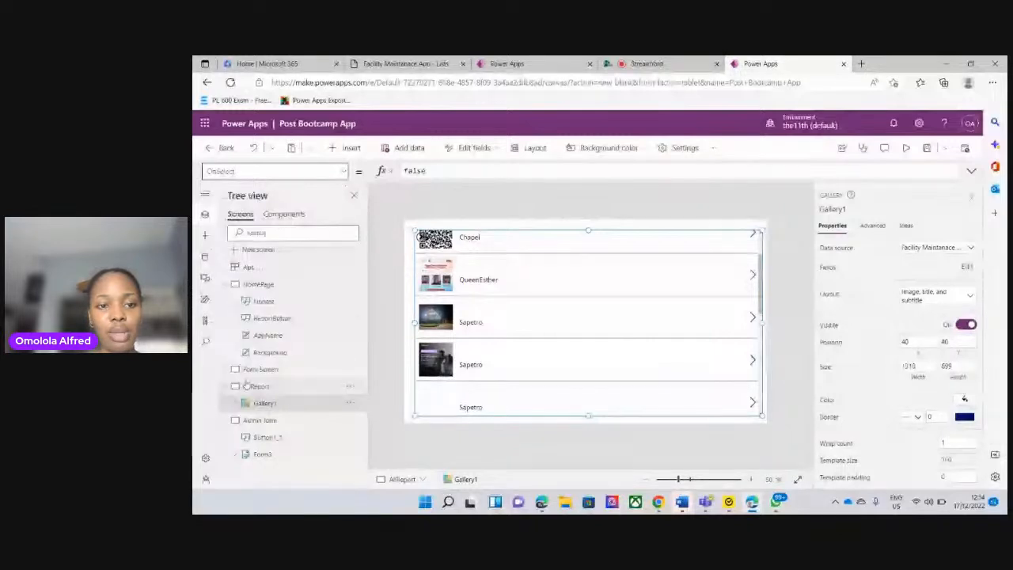
left_click(437, 175)
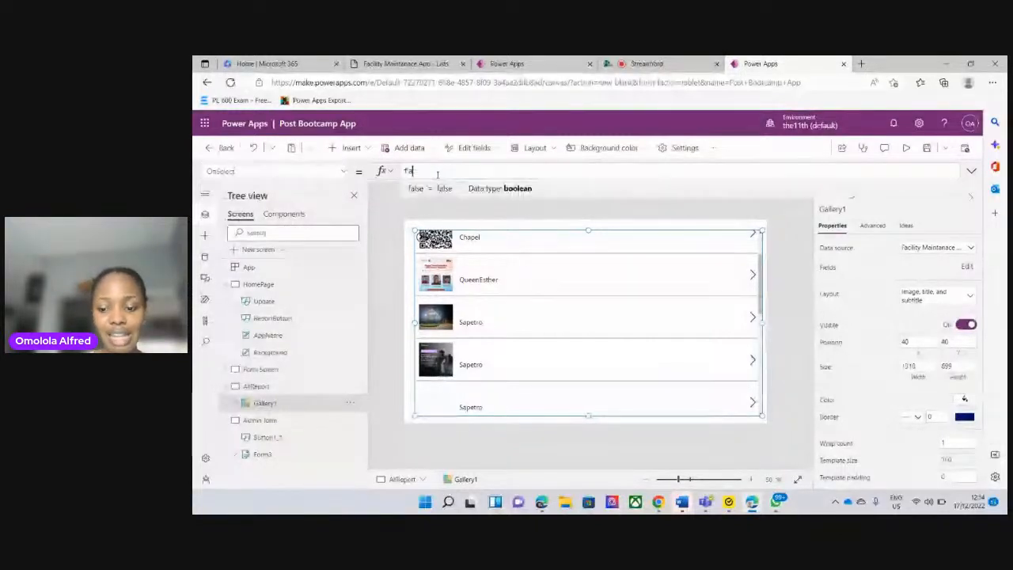
key("BackSpace")
key("BackSpace")
type("Nav")
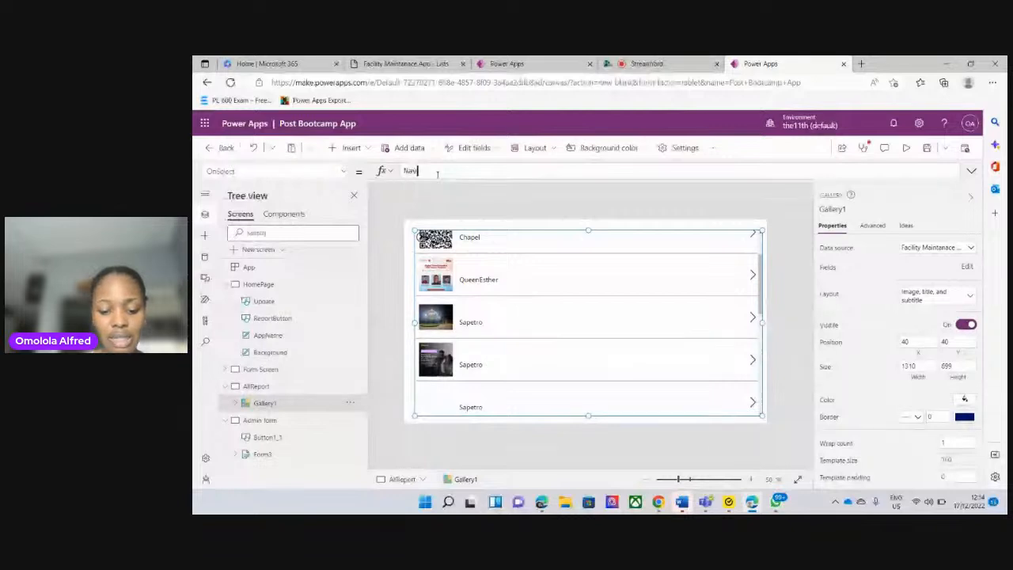
type("i")
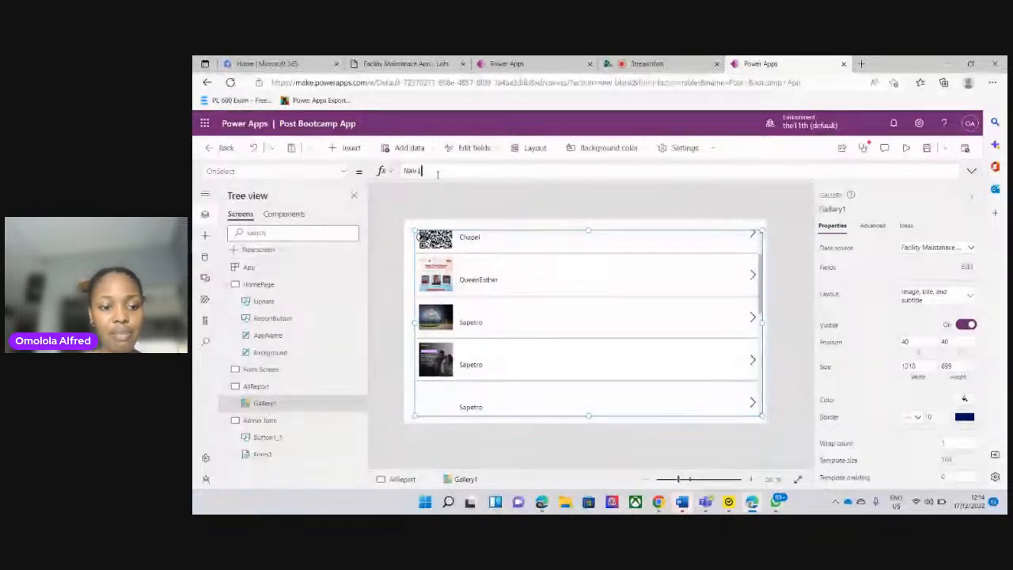
type("gate")
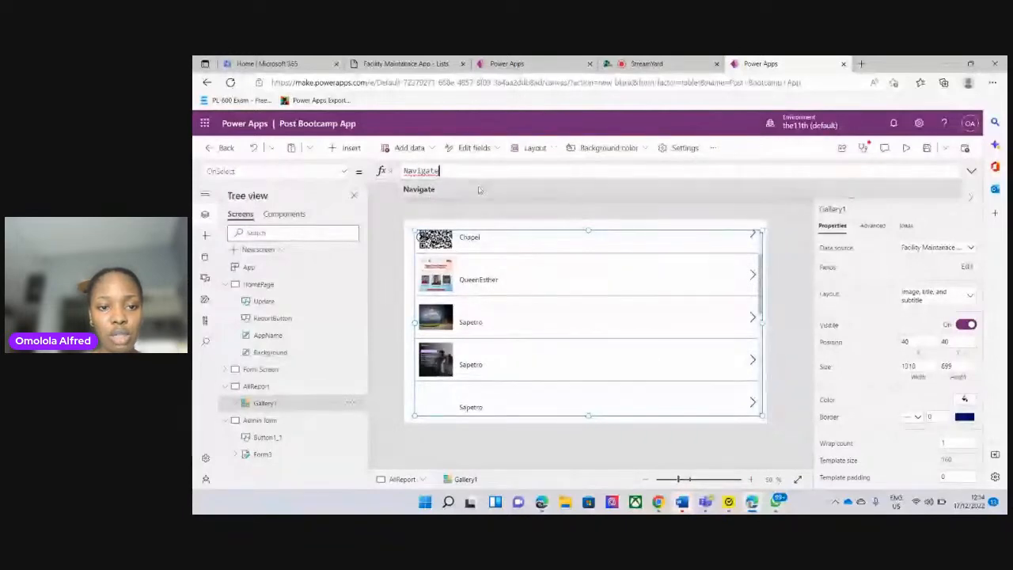
left_click(420, 190)
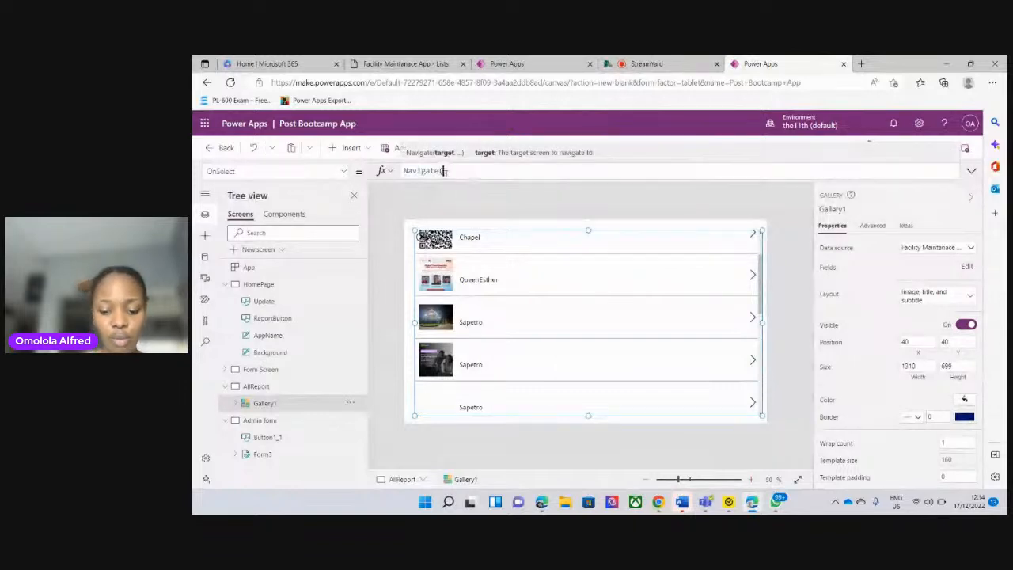
type("Form")
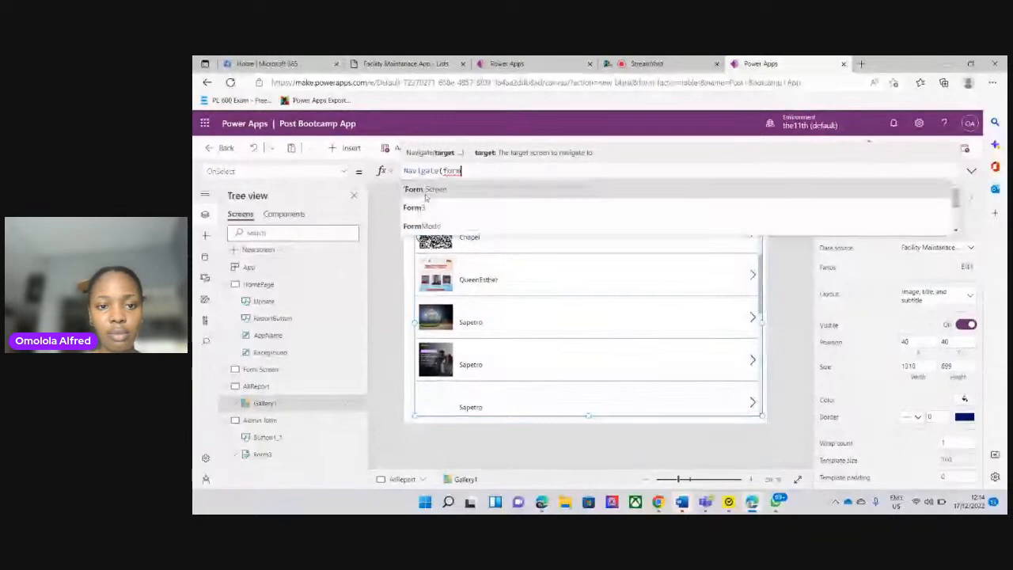
left_click(420, 209)
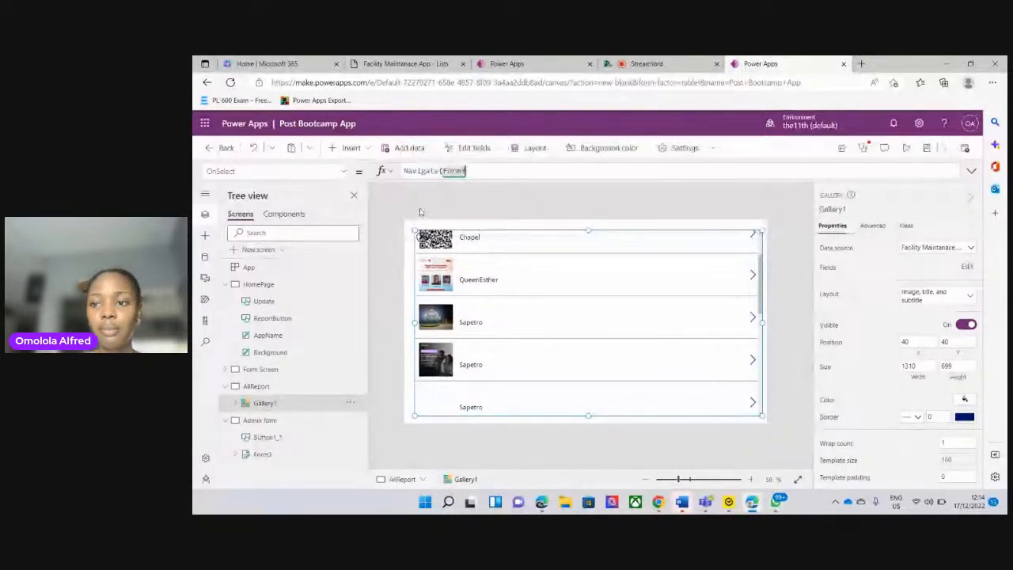
type(")")
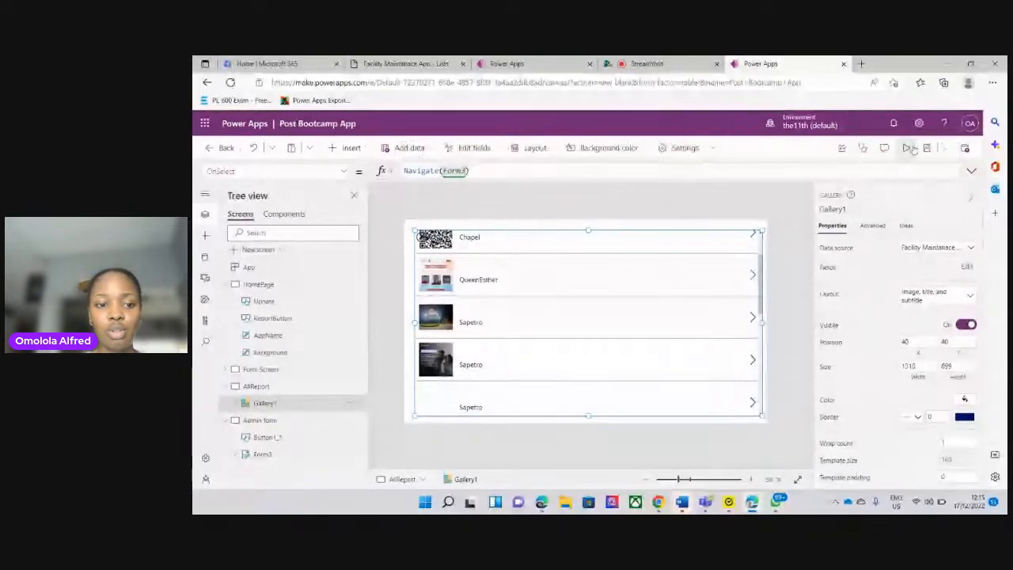
Preview the app from the AllReport screen, open the first Sapetro report, and look through its fields in the Admin form
left_click(909, 149)
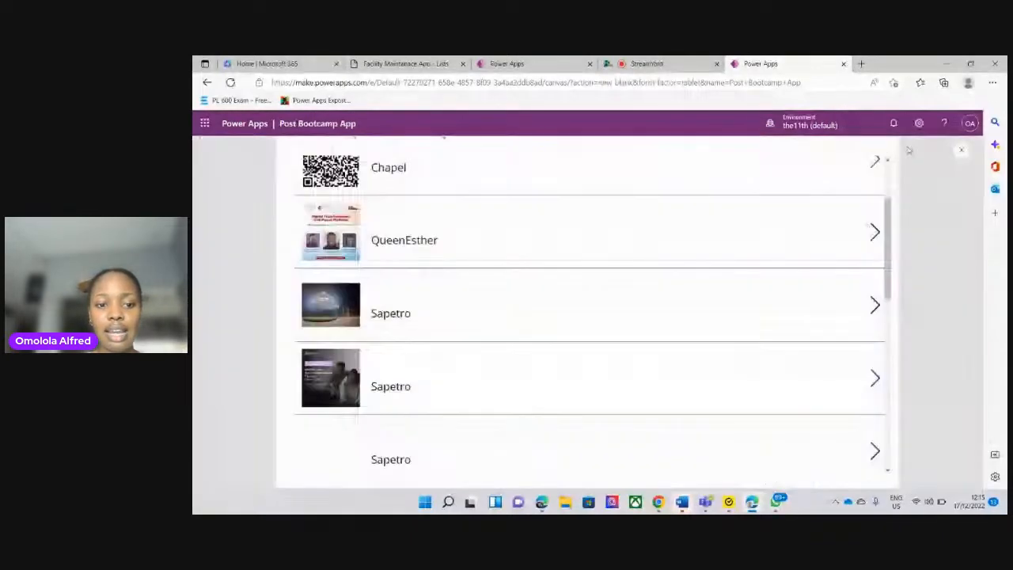
left_click(536, 299)
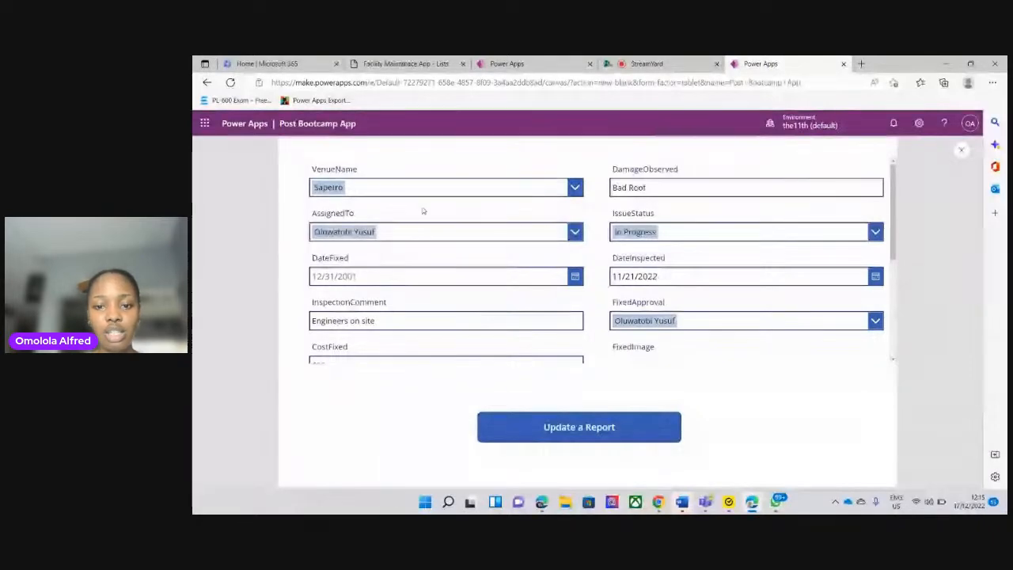
left_click_drag(892, 254, 895, 298)
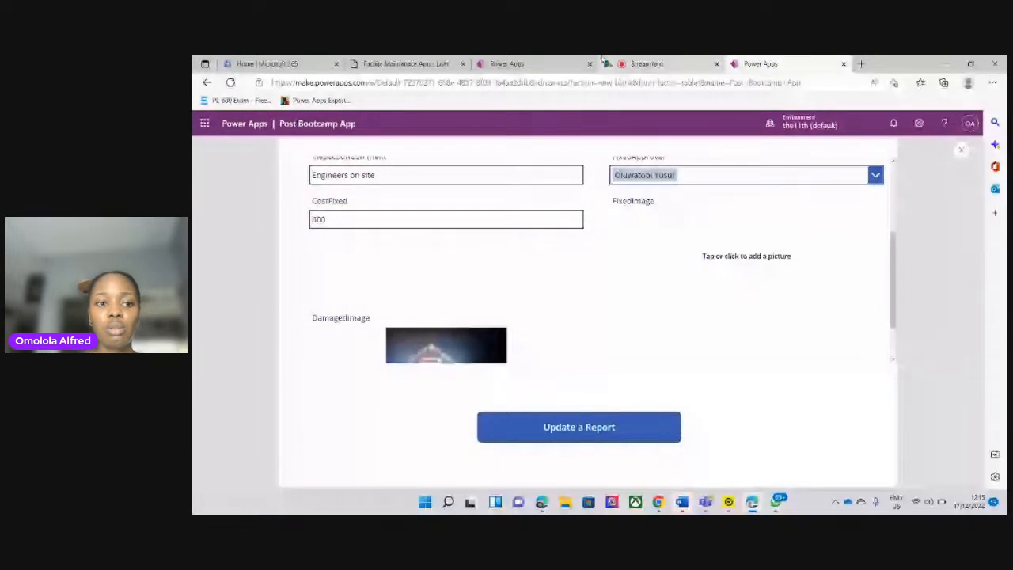
Switch to the original Facility Maintenance App, preview it from the HomePage, check where the Report button leads, and close the preview
left_click(546, 64)
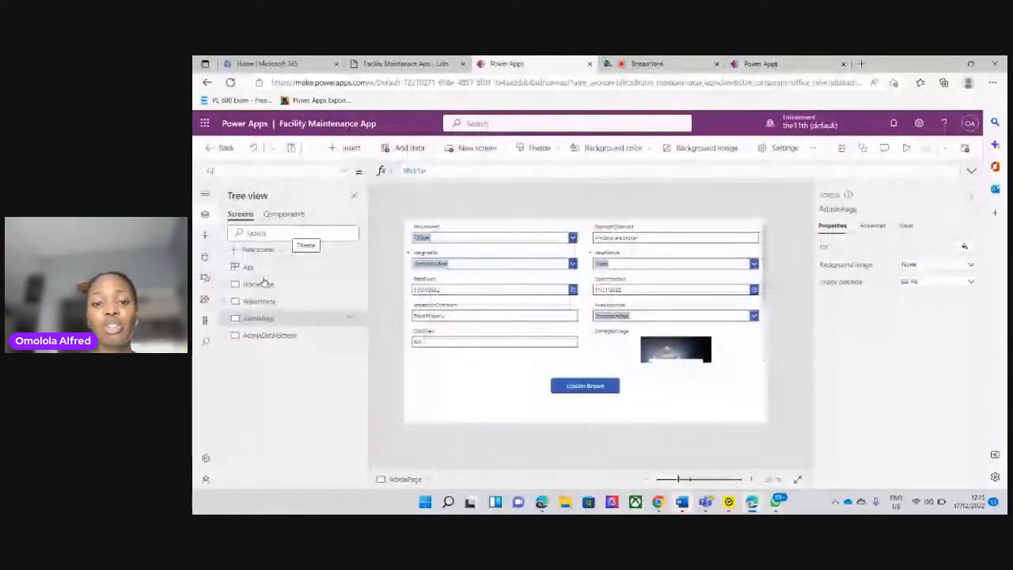
left_click(261, 283)
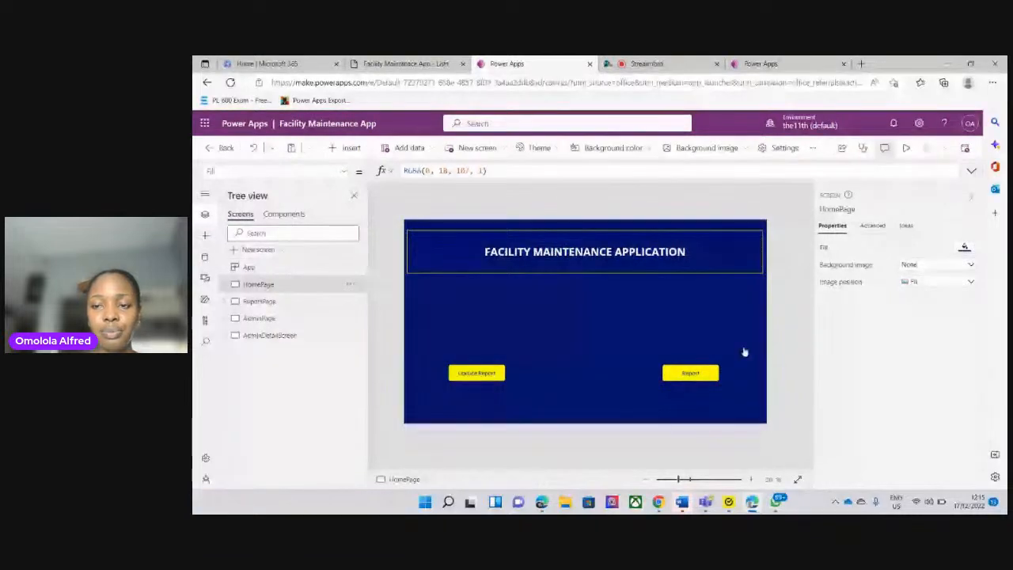
key("F5")
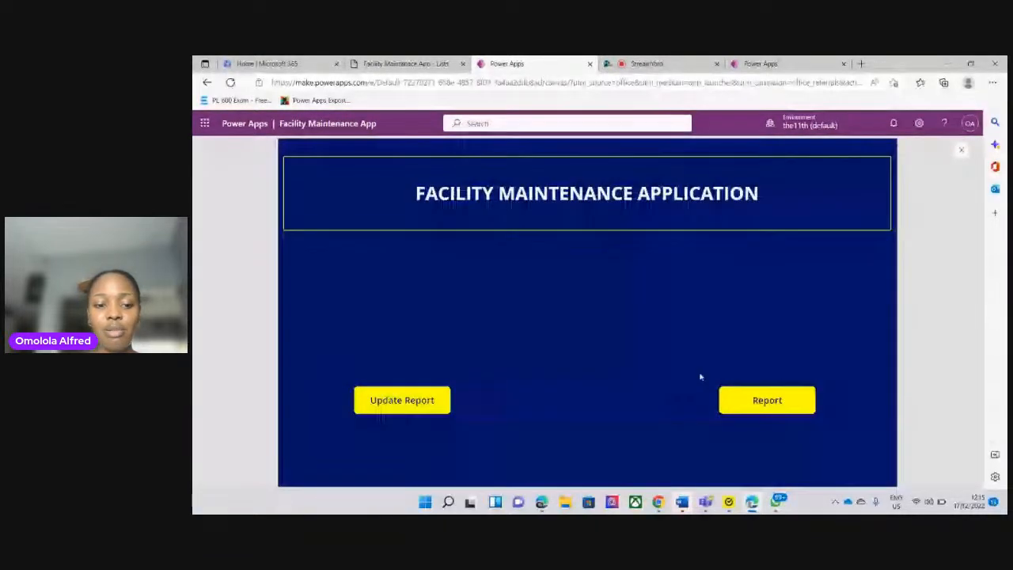
left_click(768, 401)
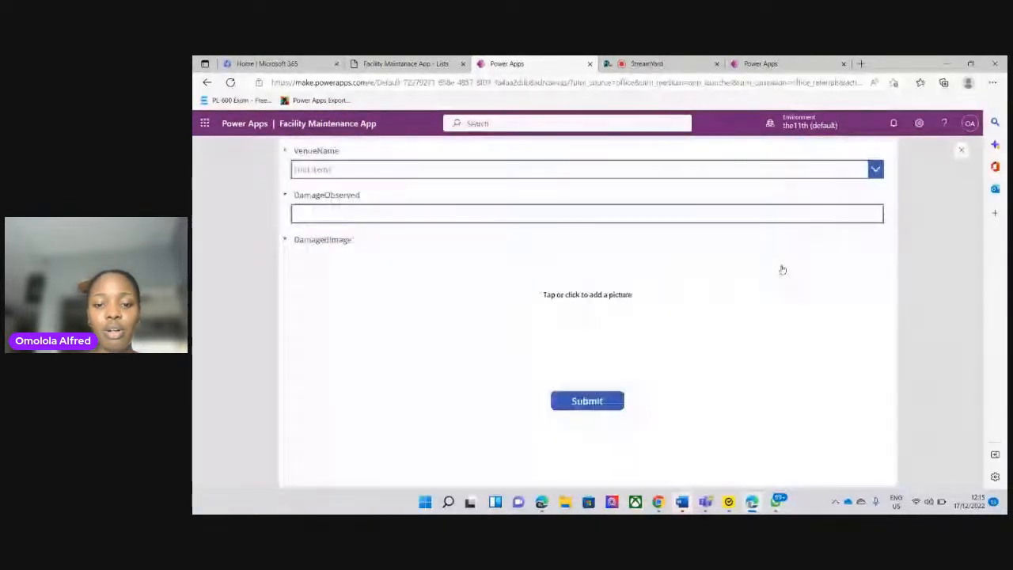
left_click(958, 150)
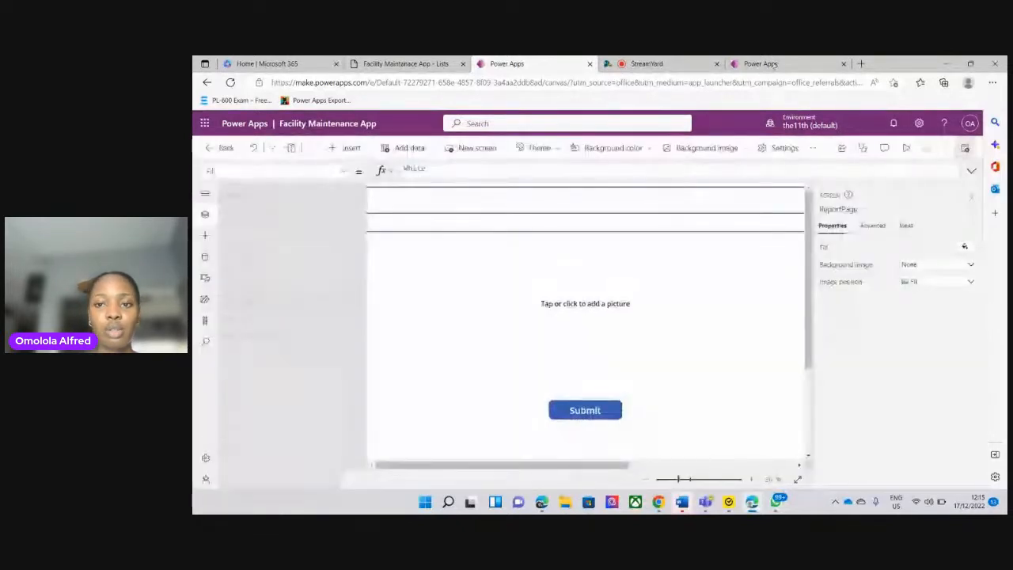
Return to the Post Bootcamp App and close its running preview, dismissing the canvas testing tip
left_click(761, 64)
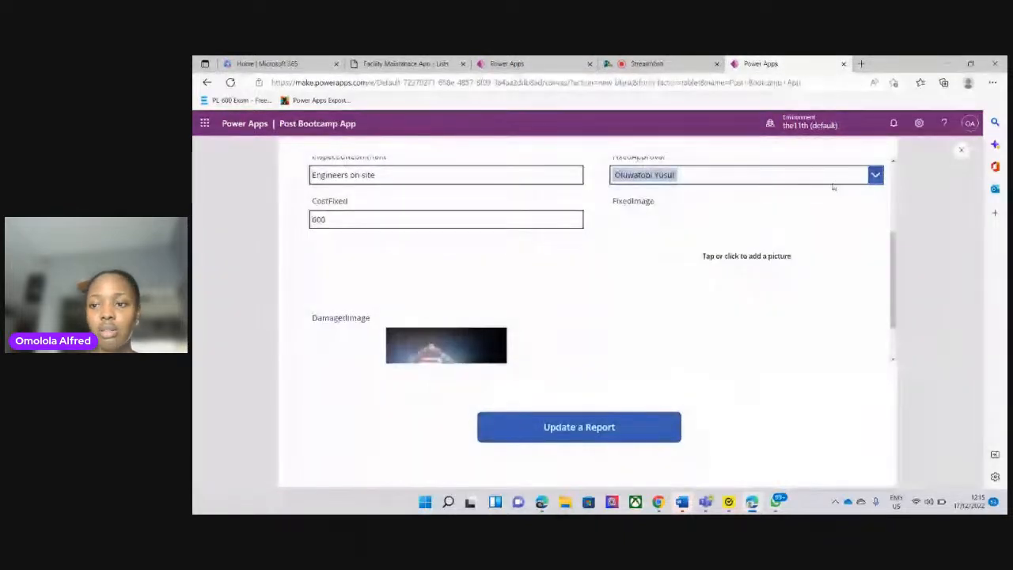
left_click(962, 151)
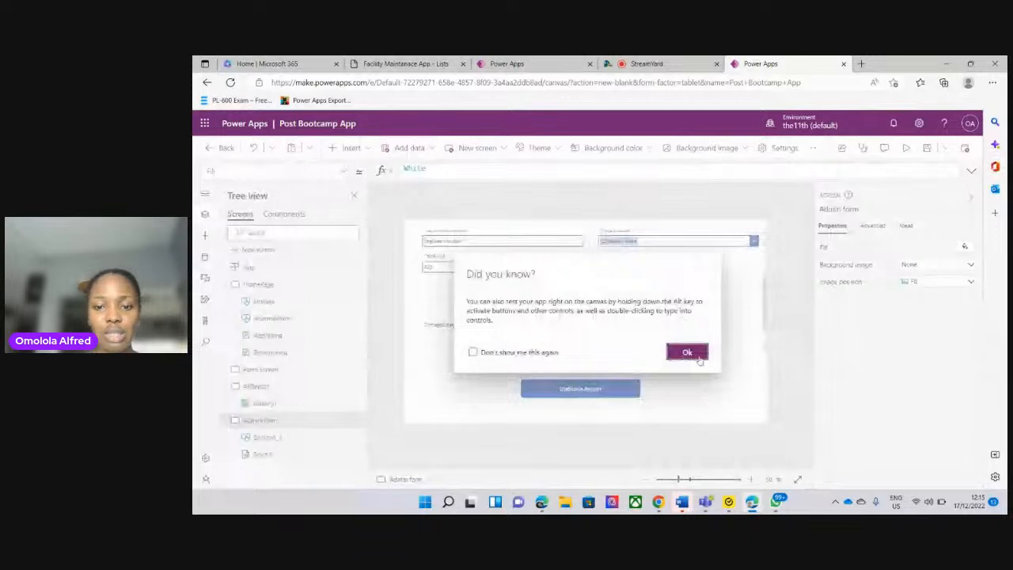
left_click(687, 353)
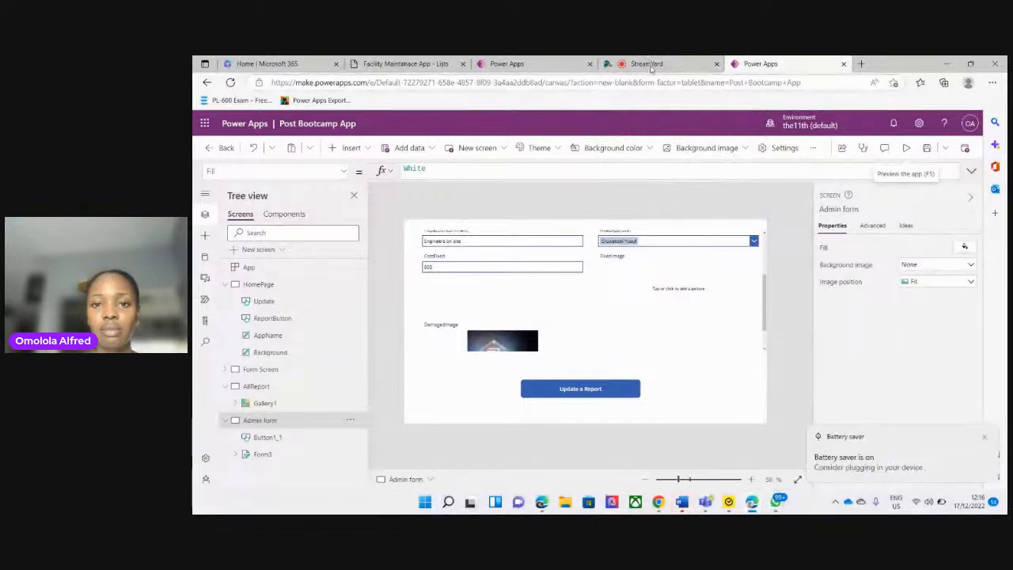
Switch to the StreamYard studio and open its presenting options
left_click(652, 67)
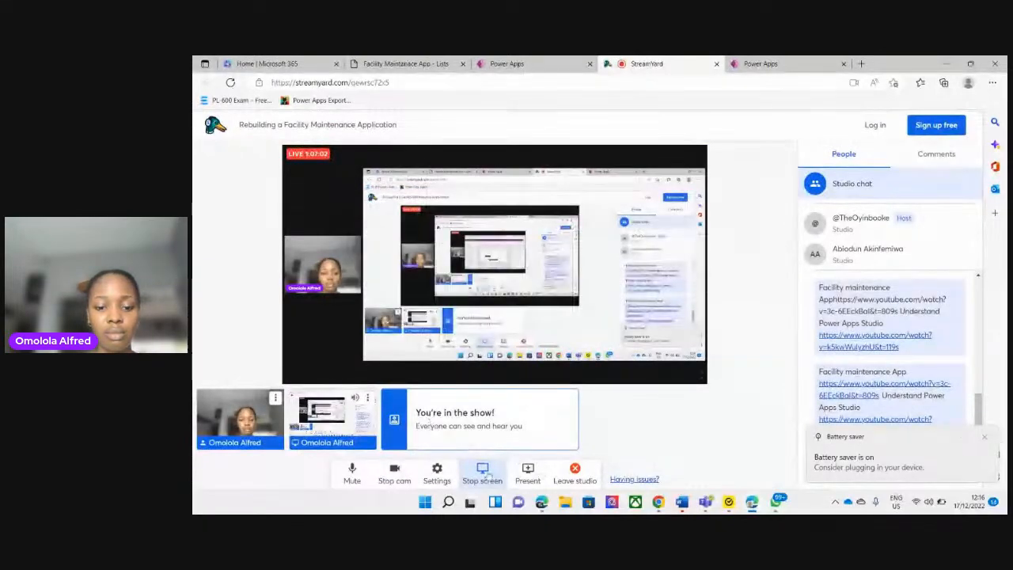
left_click(528, 472)
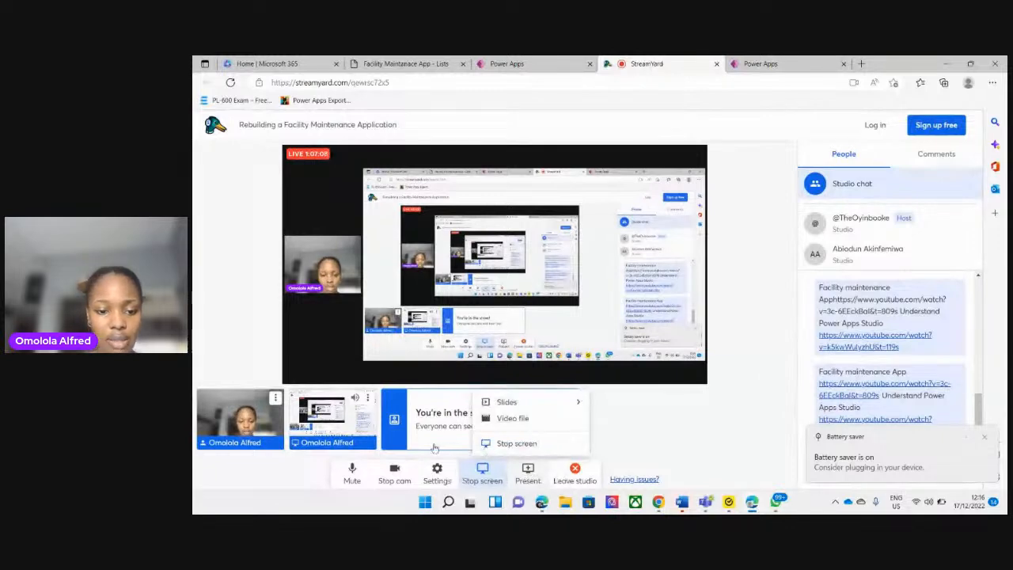